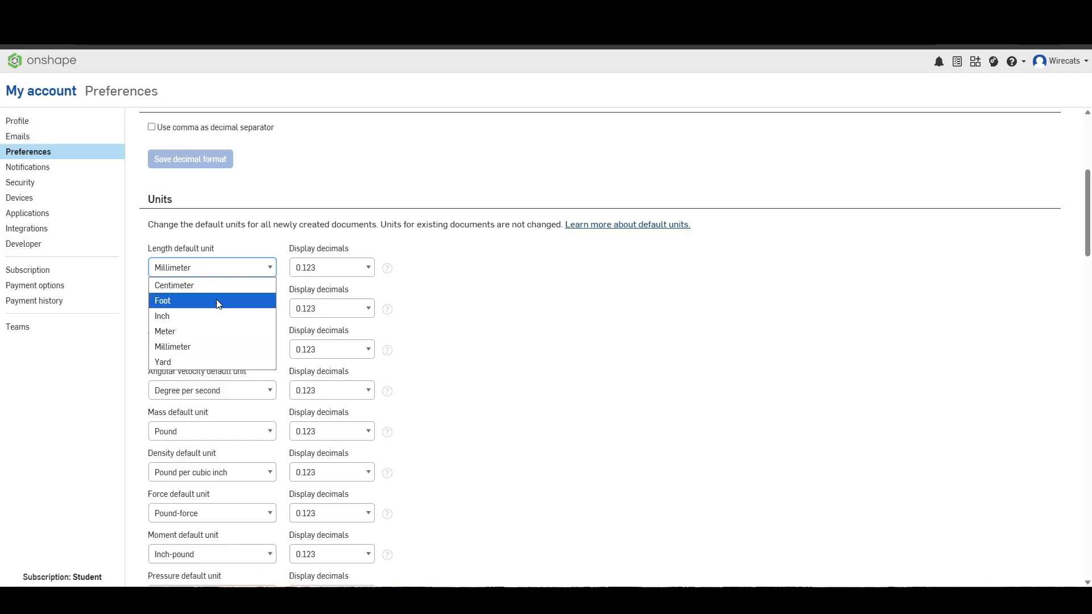
Step: Set the default length unit to Millimeter and review the remaining preferences down to the shortcut toolbar settings
left_click(190, 352)
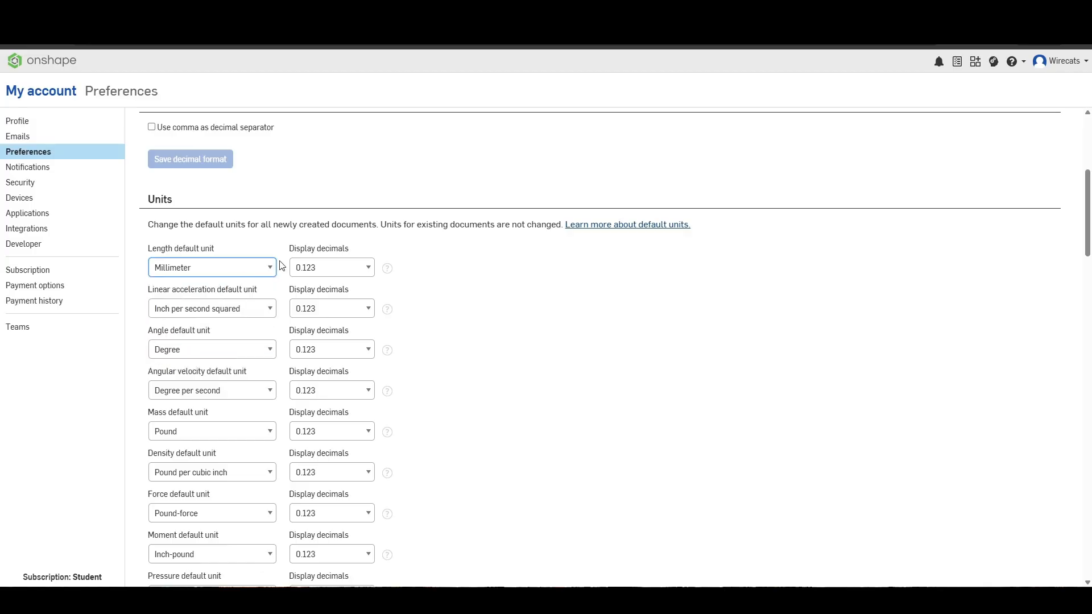
scroll(285, 233, "up", 5)
scroll(288, 246, "down", 18)
scroll(272, 246, "up", 4)
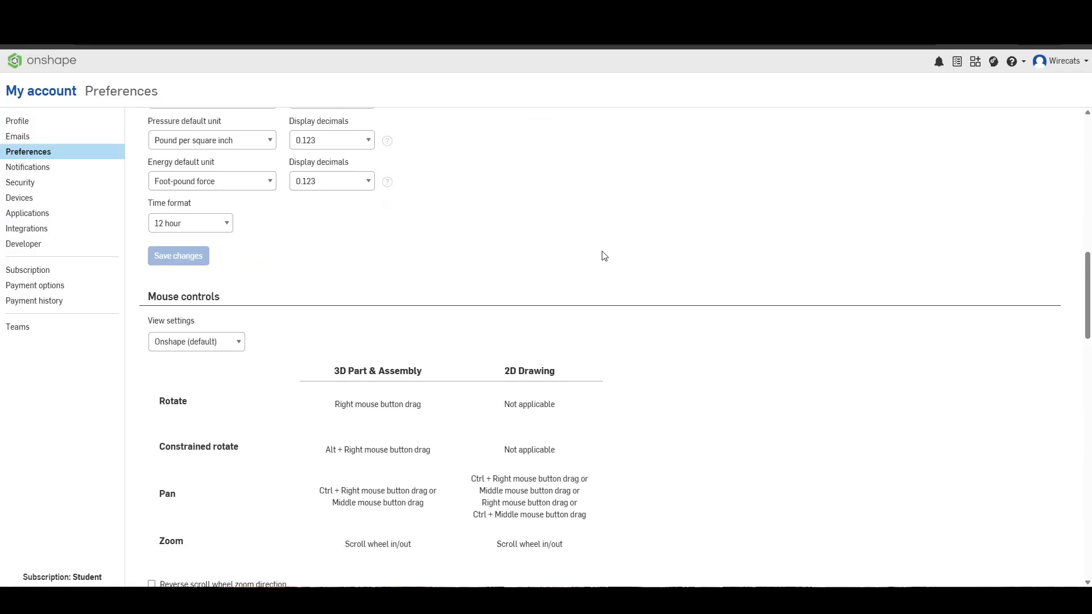
scroll(300, 236, "down", 3)
scroll(389, 295, "down", 2)
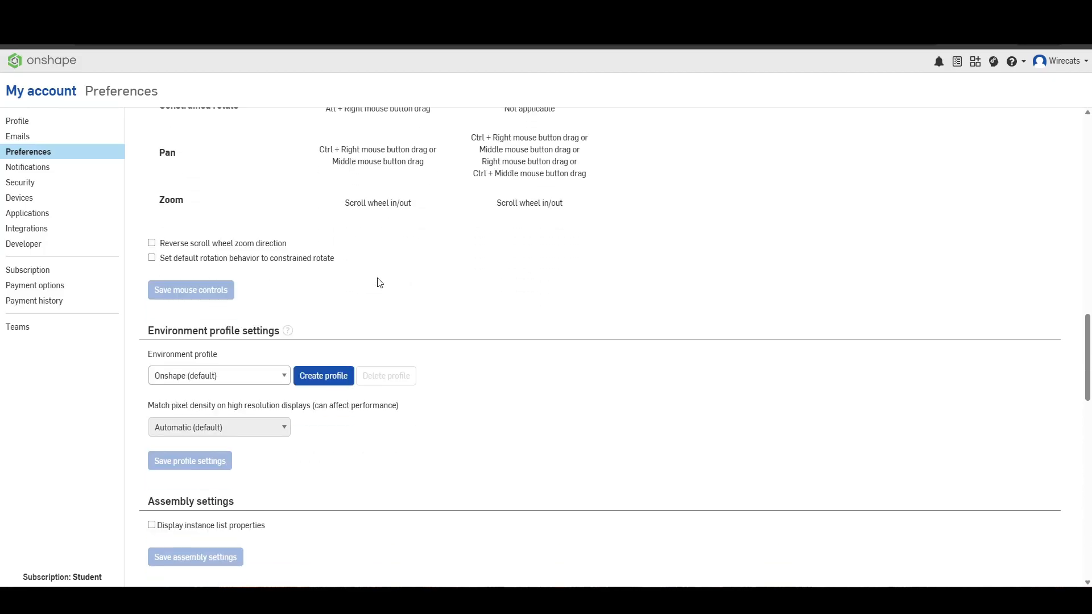
scroll(387, 297, "down", 10)
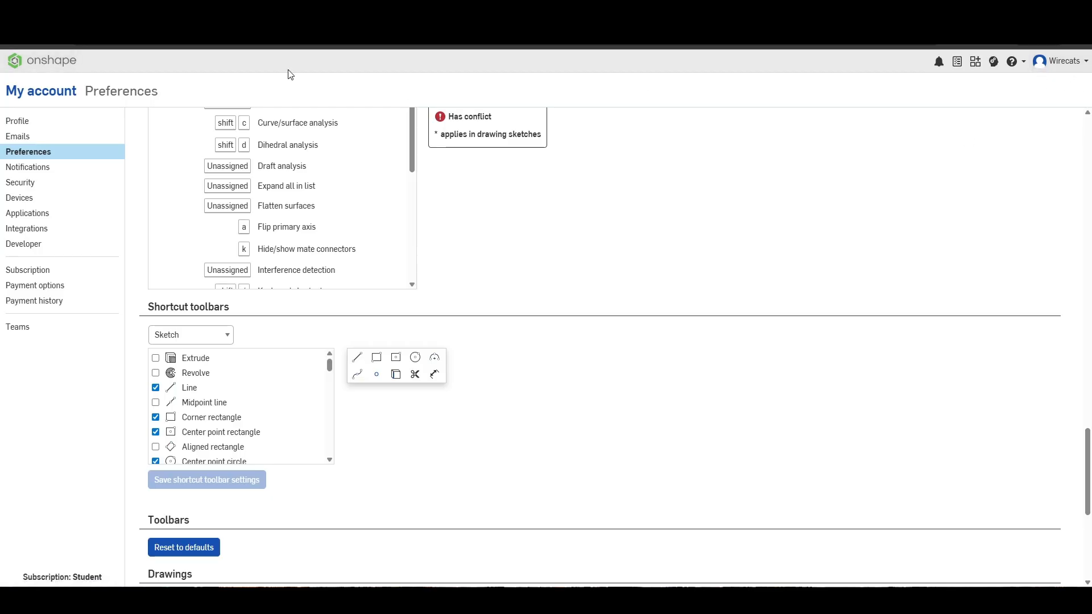
Step: Return to the documents page and create a new document named "First Project"
left_click(31, 64)
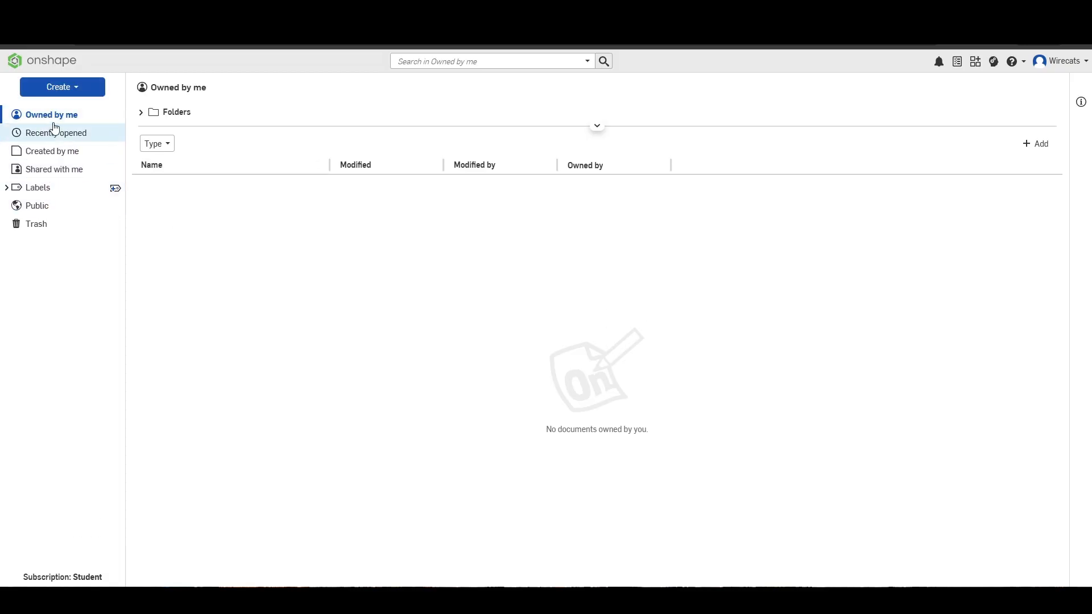
left_click(73, 90)
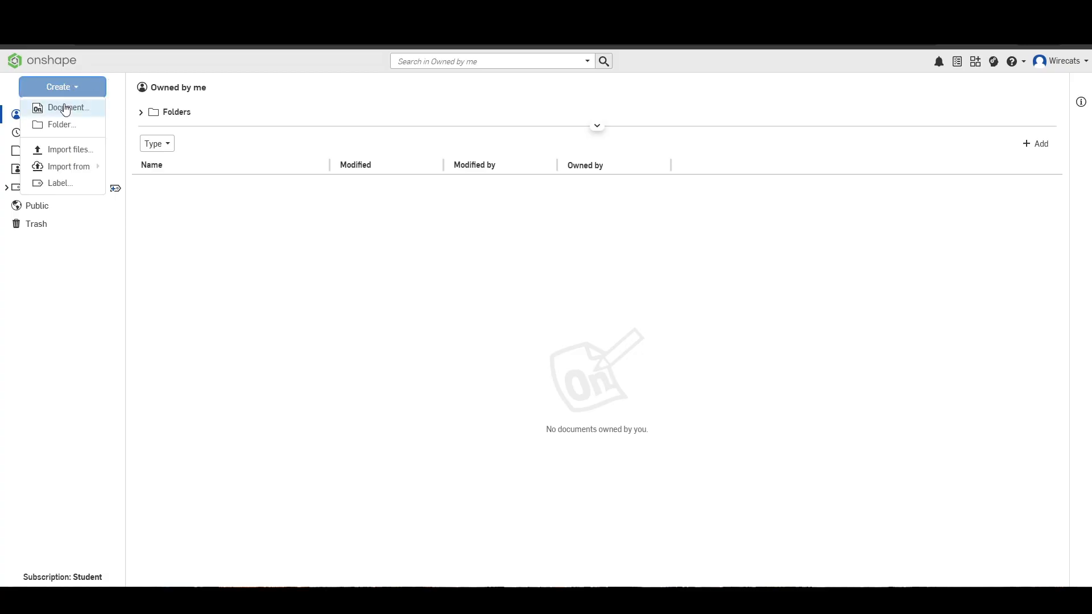
left_click(65, 108)
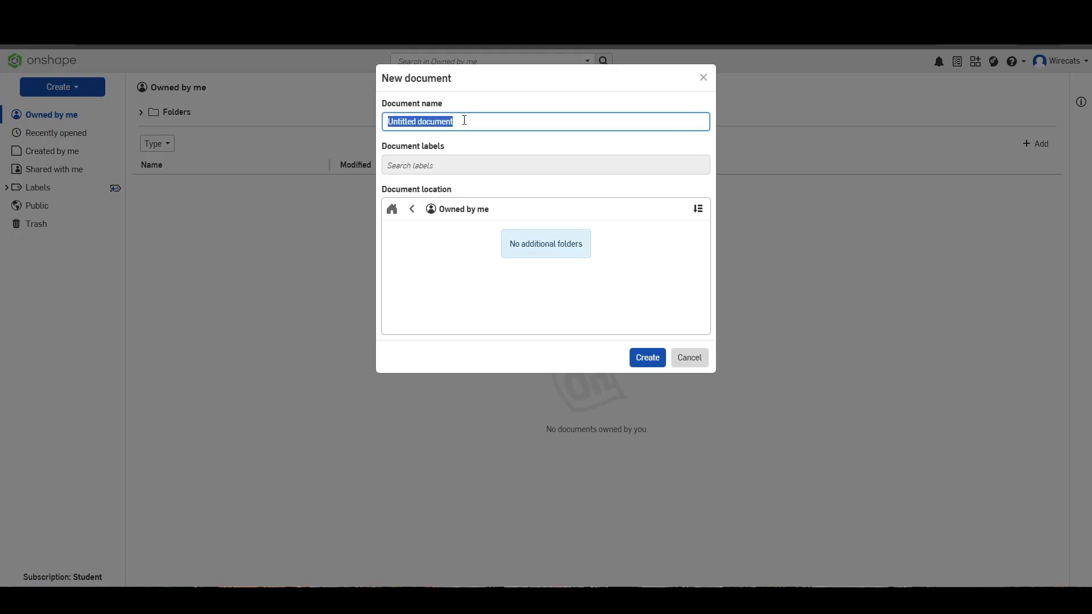
type("First Project")
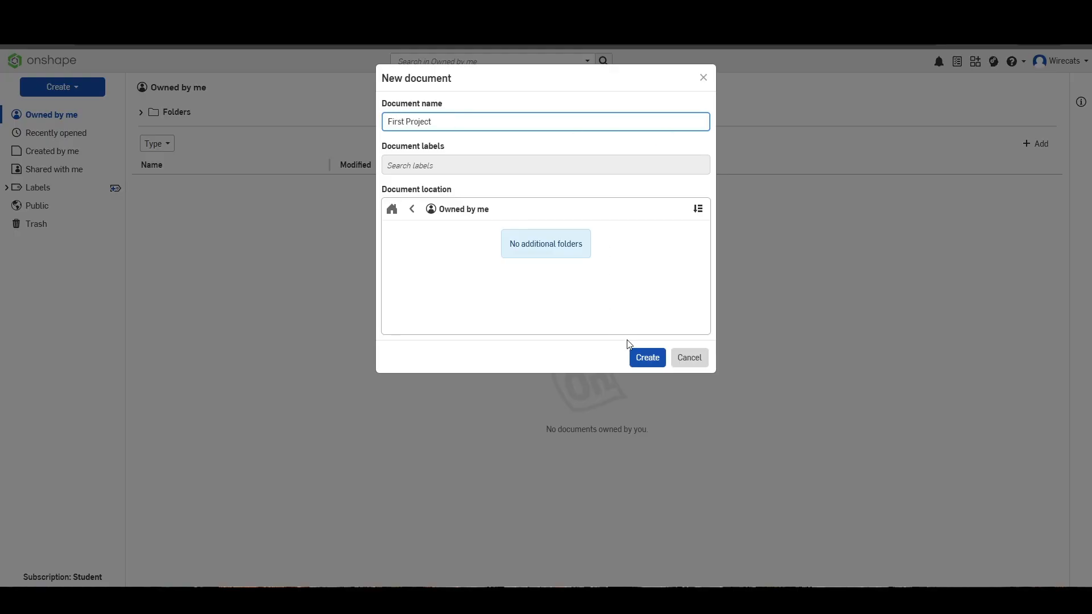
left_click(647, 357)
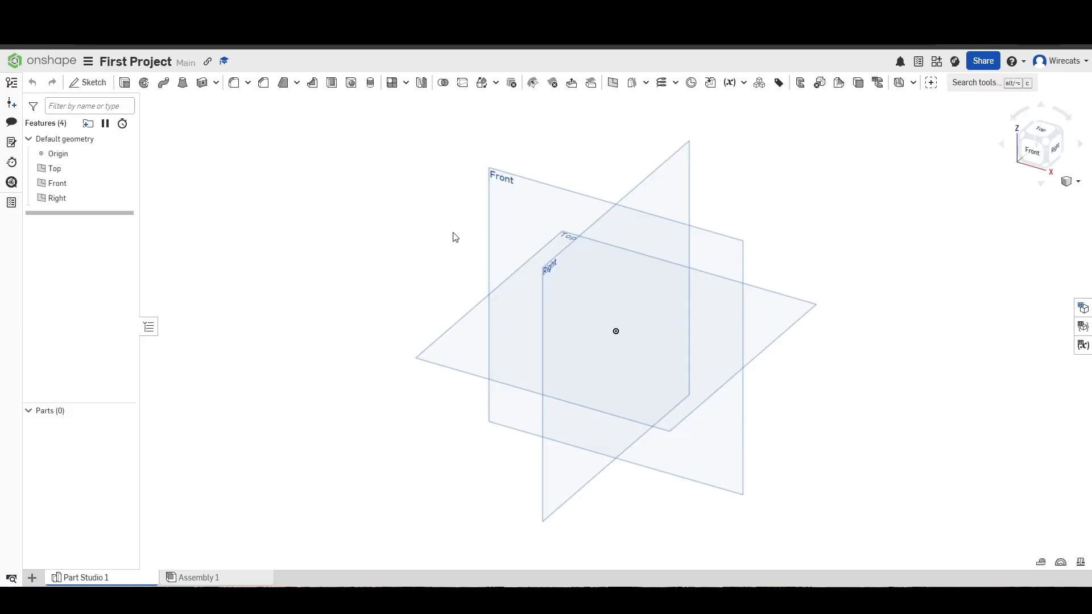
Step: Examine the origin and default planes in Part Studio 1, and look at the Assembly 1 workspace before returning
right_click_drag(411, 286, 467, 291)
key("shift+1")
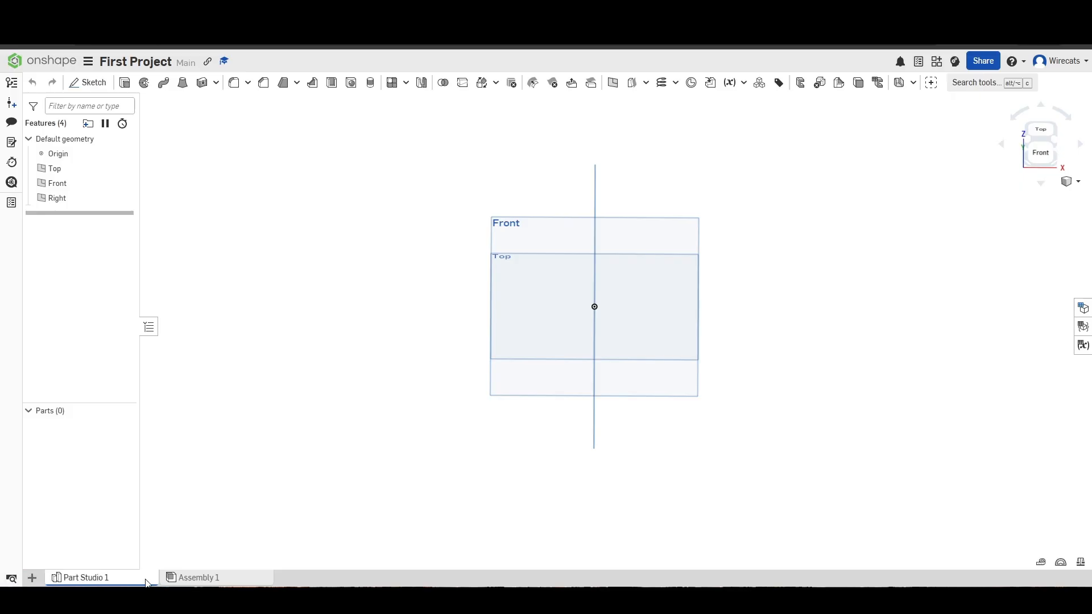
mouse_move(79, 582)
right_click_drag(503, 411, 623, 425)
scroll(555, 319, "up", 2)
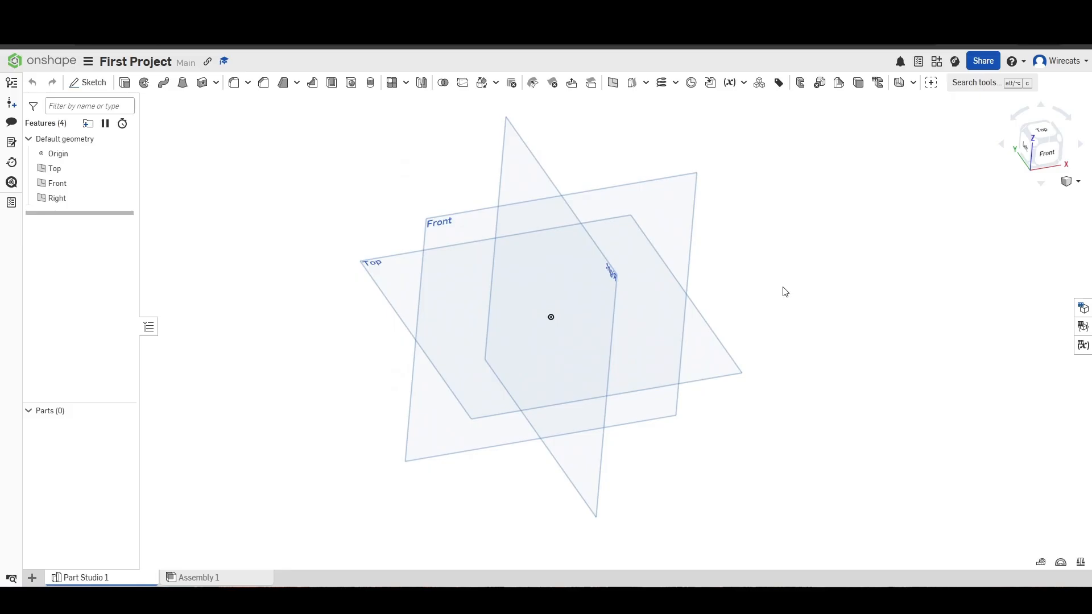
left_click(551, 317)
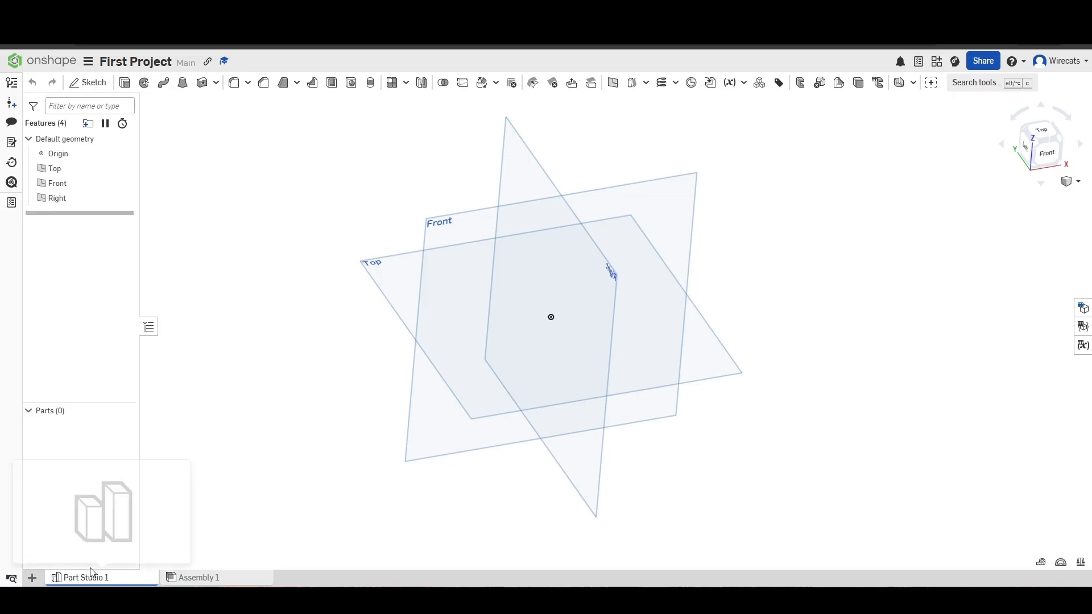
left_click(222, 578)
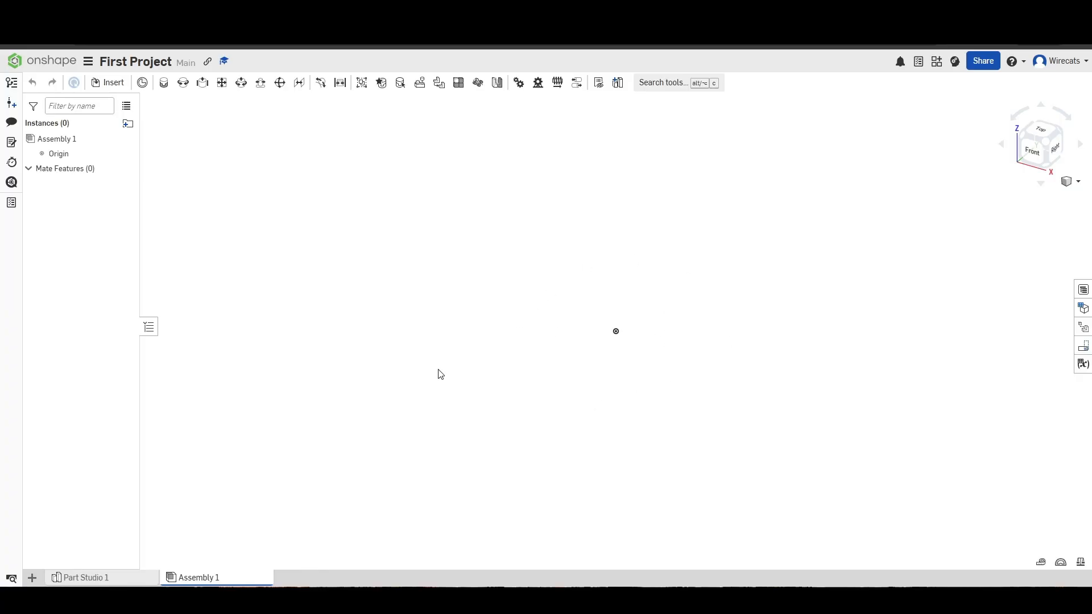
left_click(102, 579)
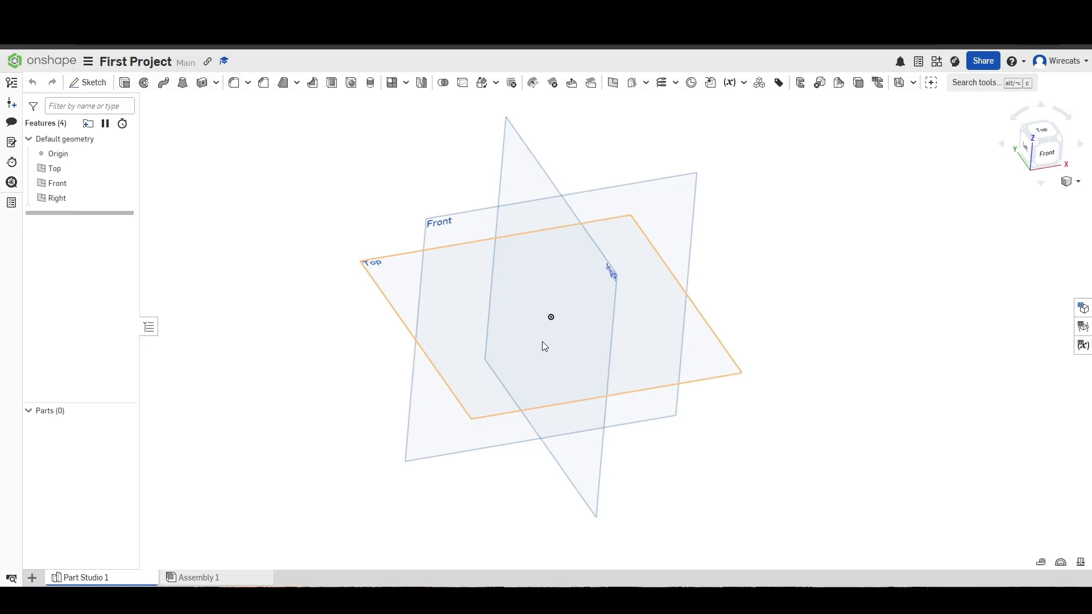
Step: Highlight the Top, Front and Right planes together to inspect them, and clear the selection
right_click_drag(550, 332, 619, 330)
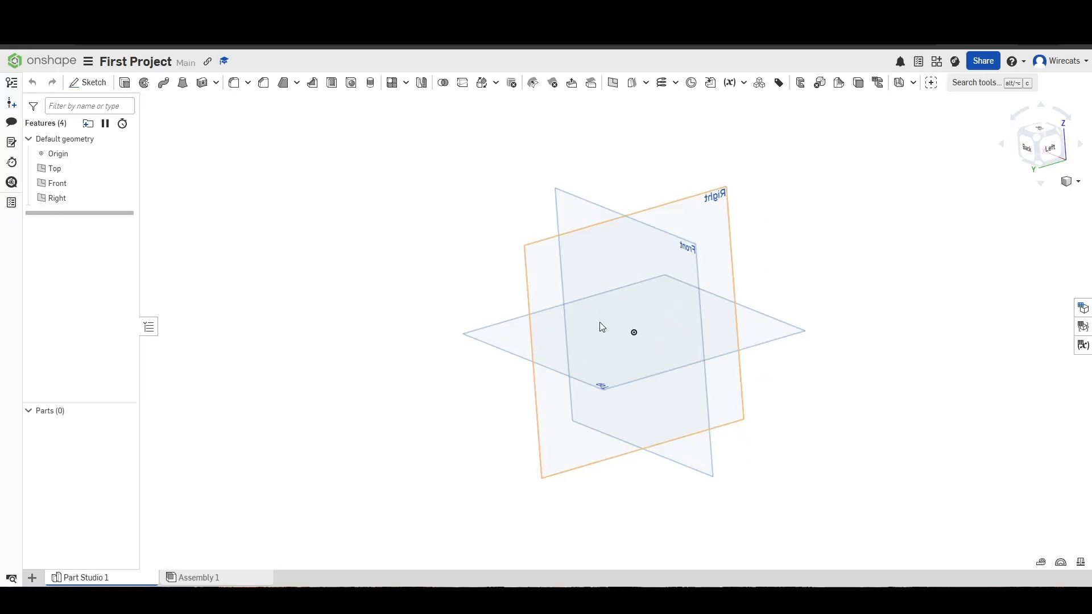
right_click_drag(499, 295, 699, 342)
middle_click_drag(698, 341, 780, 373)
scroll(676, 380, "up", 5)
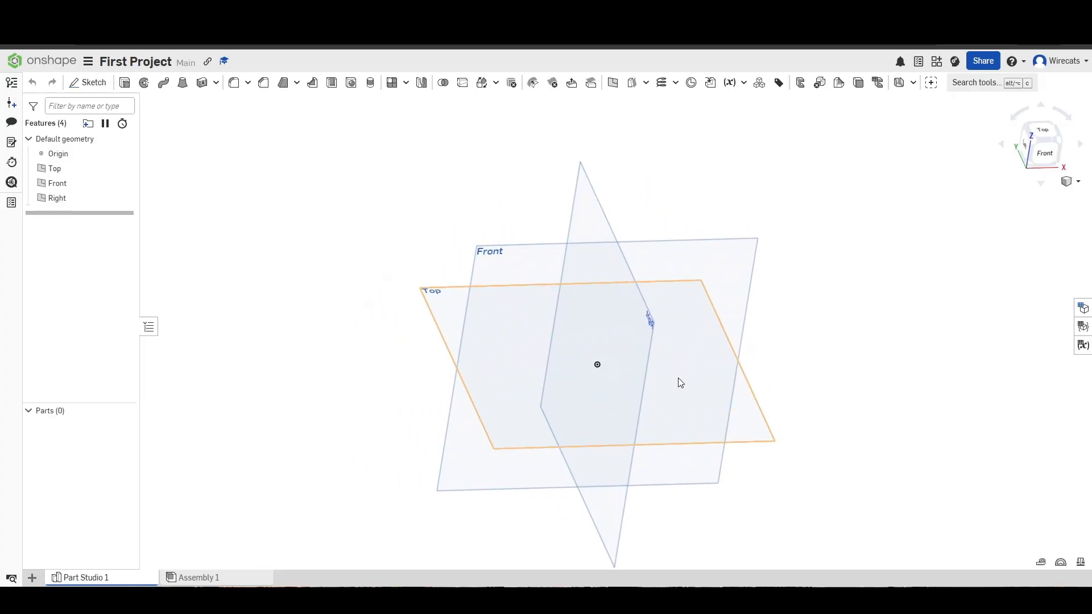
scroll(687, 380, "down", 2)
left_click(698, 374)
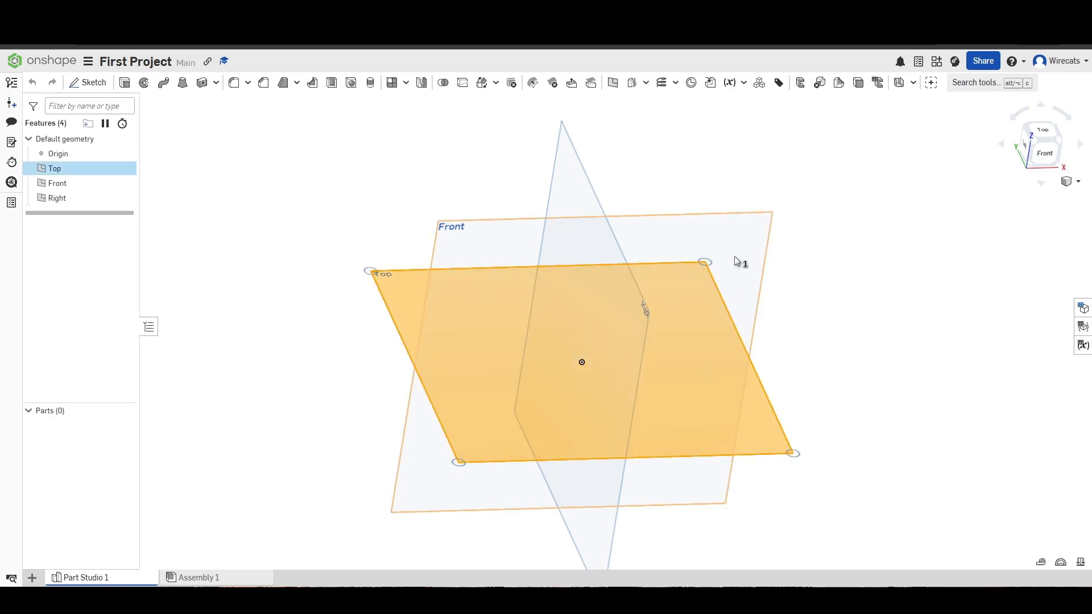
left_click(734, 256)
left_click(612, 278)
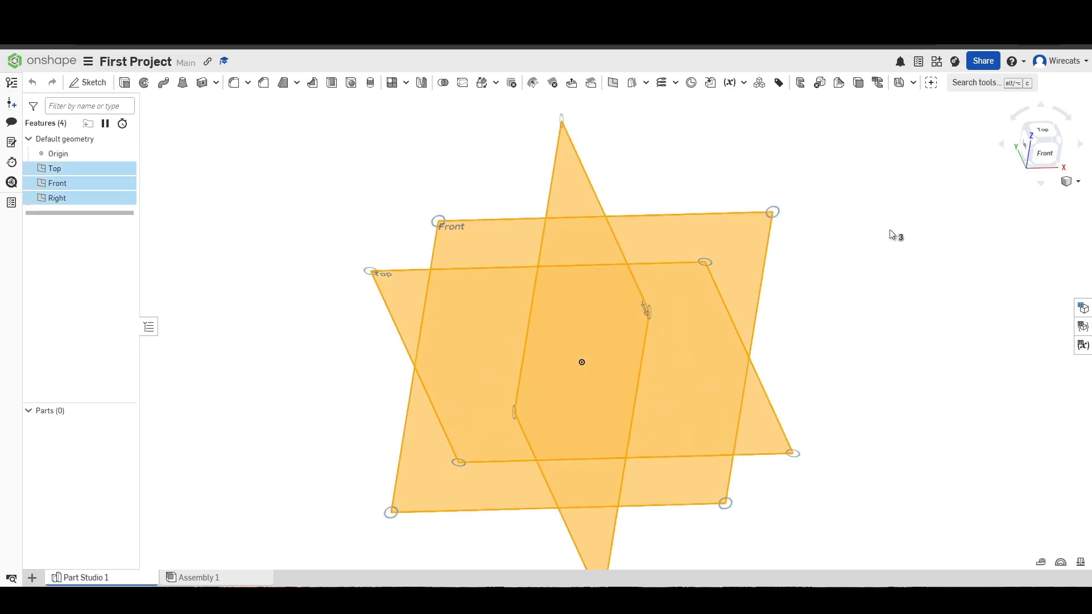
left_click(889, 231)
Step: Inspect the default planes from the standard Left, Right and Top view orientations
scroll(842, 301, "down", 3)
mouse_move(828, 288)
left_mouse_down()
mouse_move(813, 272)
mouse_move(826, 297)
left_mouse_up()
right_click_drag(826, 298, 734, 351)
right_click_drag(710, 289, 731, 270)
right_click_drag(933, 203, 1034, 157)
left_click(1028, 145)
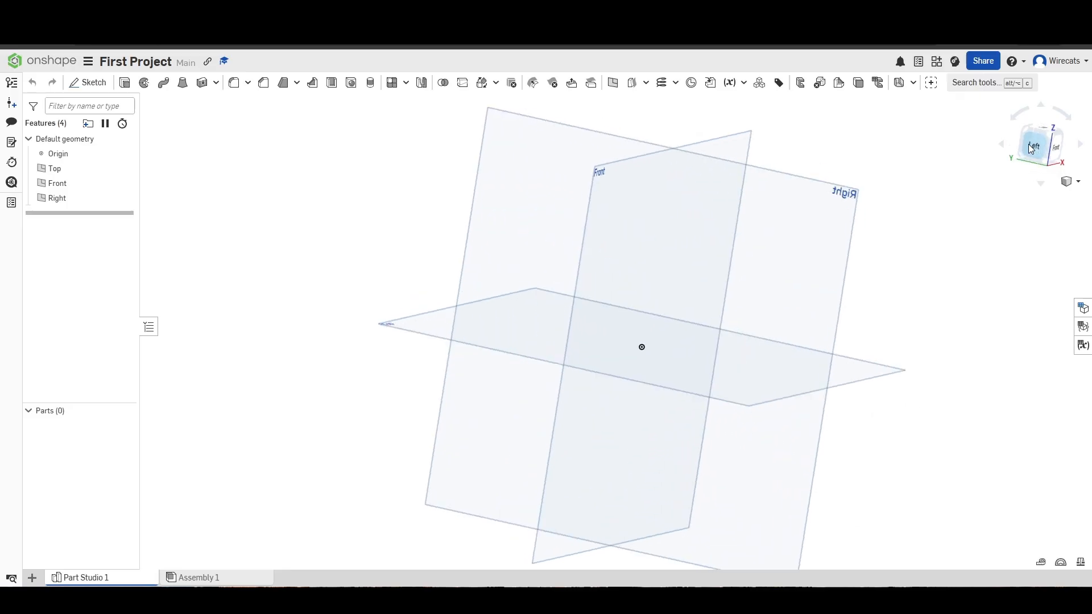
right_click_drag(1036, 224, 1035, 151)
left_click(1036, 149)
right_click_drag(982, 220, 1056, 153)
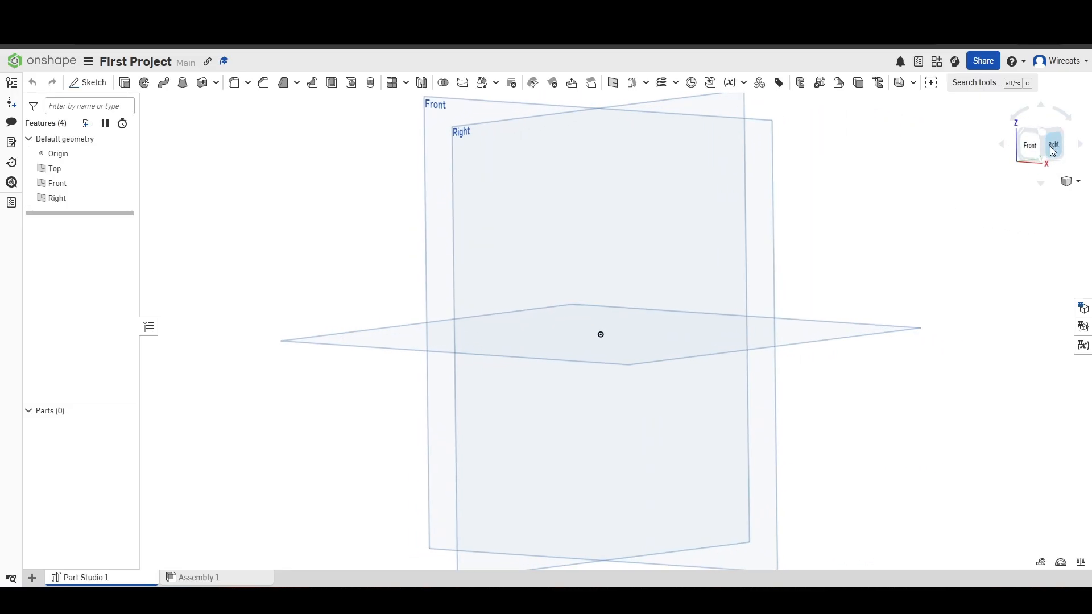
left_click(1053, 149)
right_click_drag(865, 246, 777, 339)
left_click(1037, 146)
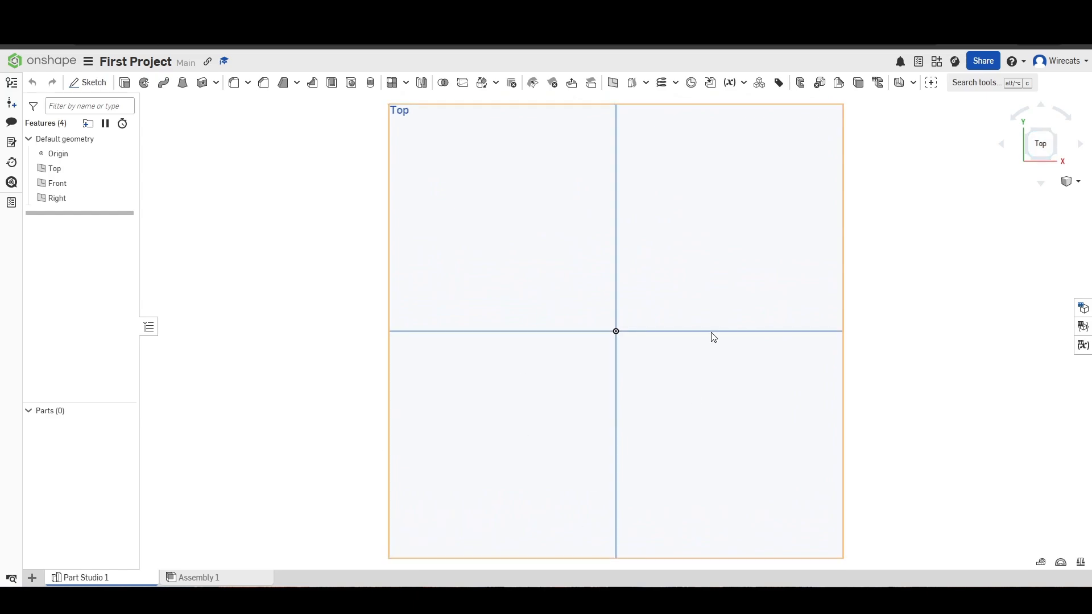
right_click_drag(929, 391, 939, 331)
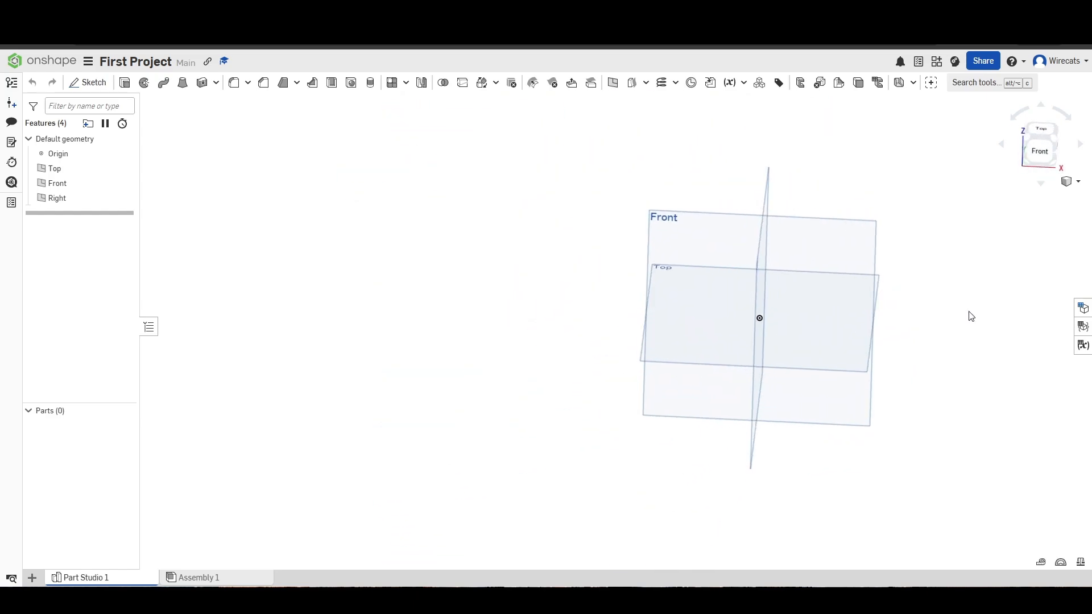
Step: Look through the available camera and render view options without choosing any
left_click(1072, 183)
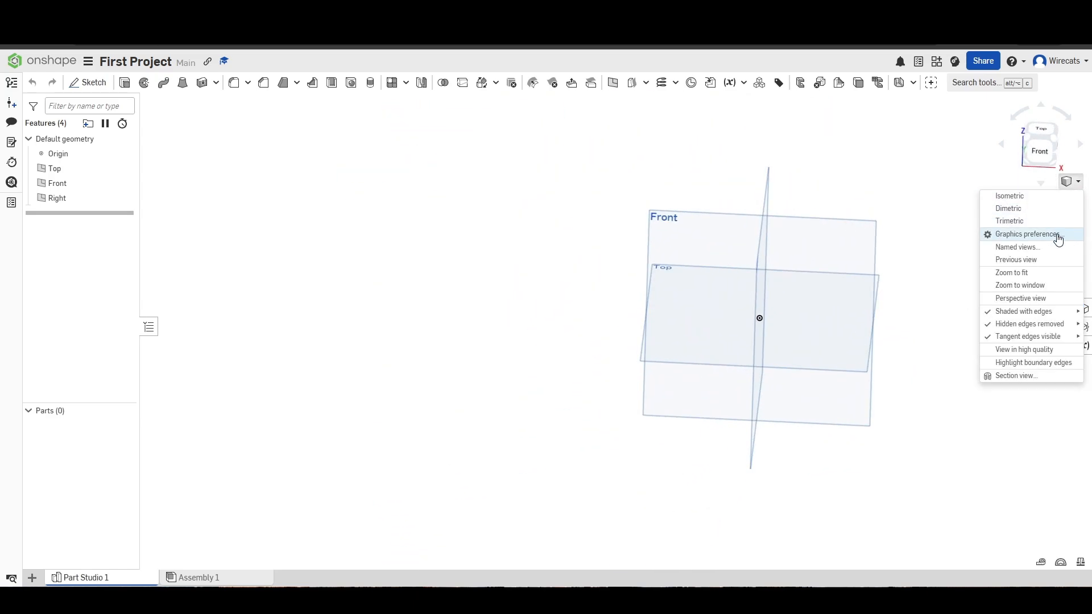
left_click(1079, 184)
left_click(1079, 184)
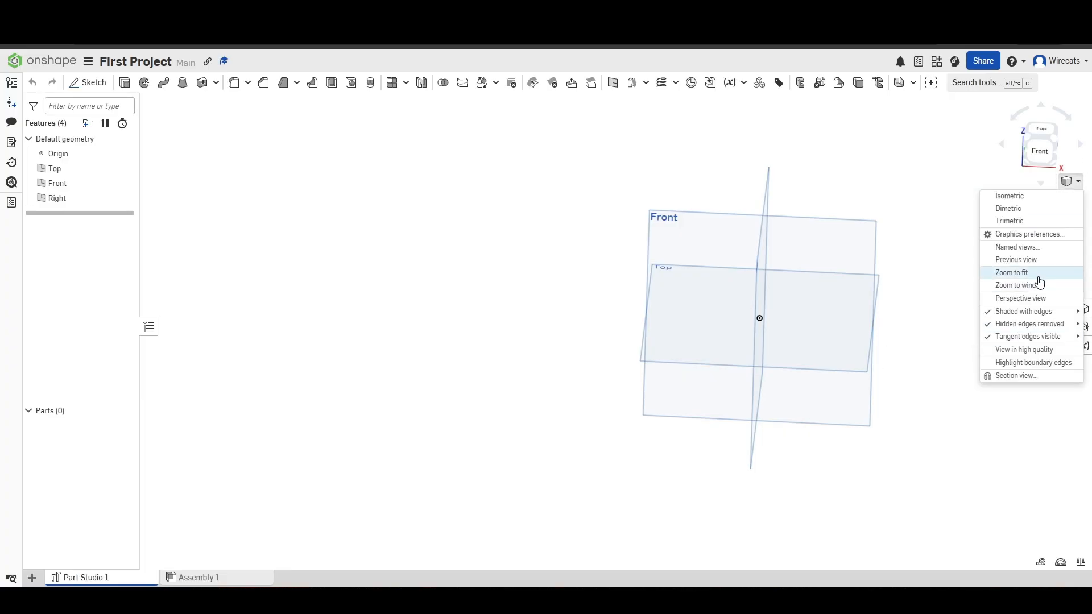
left_click(1077, 183)
middle_click_drag(999, 262, 910, 271)
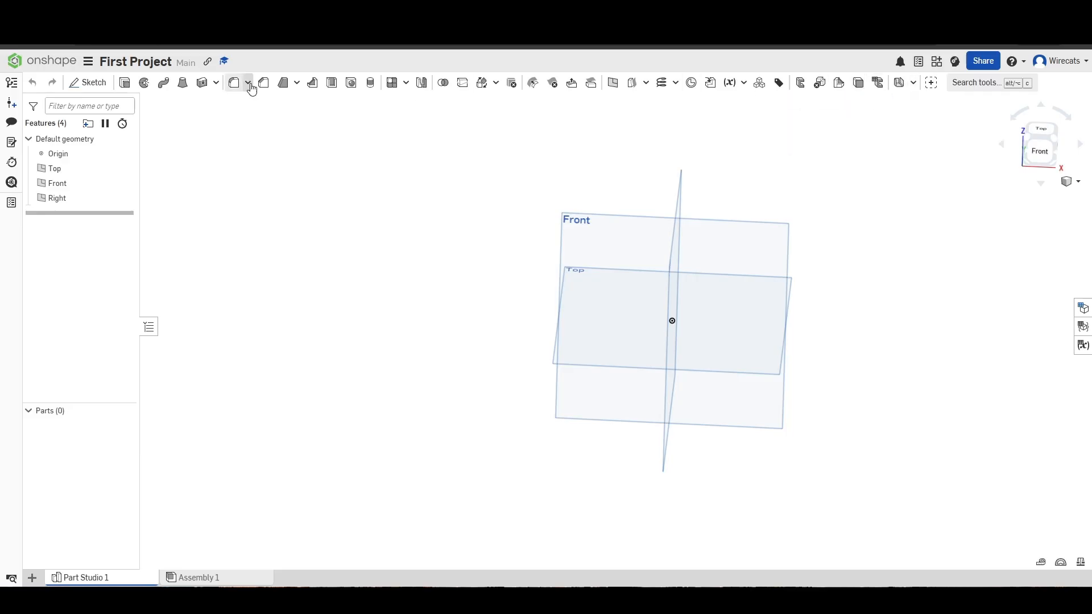
Step: Start a new sketch on the Top plane
right_click_drag(664, 268, 586, 260)
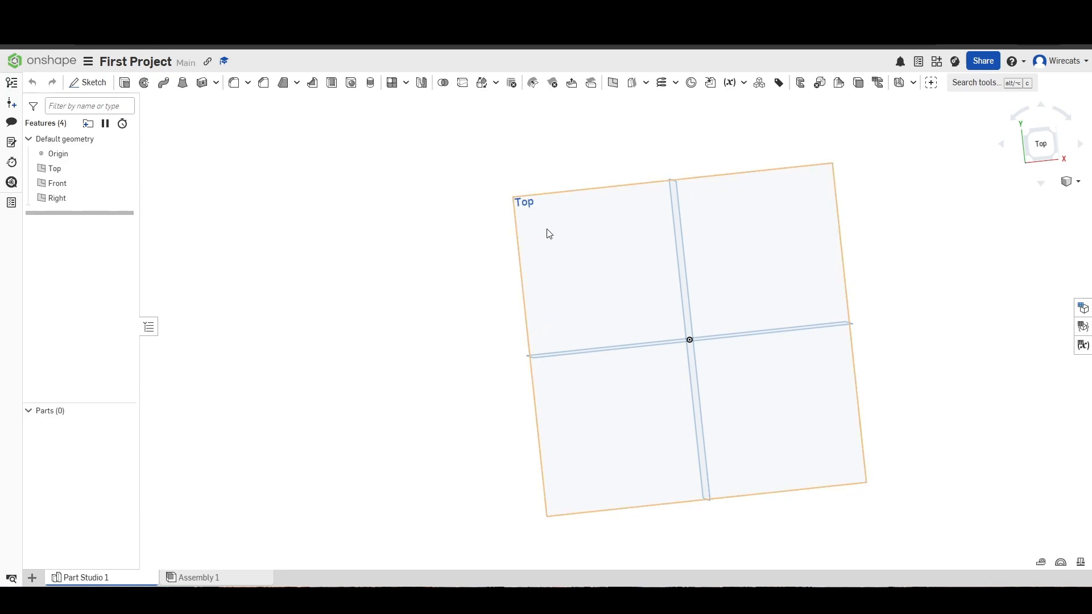
mouse_move(552, 198)
right_mouse_down()
mouse_move(553, 221)
mouse_move(575, 224)
mouse_move(555, 194)
right_mouse_up()
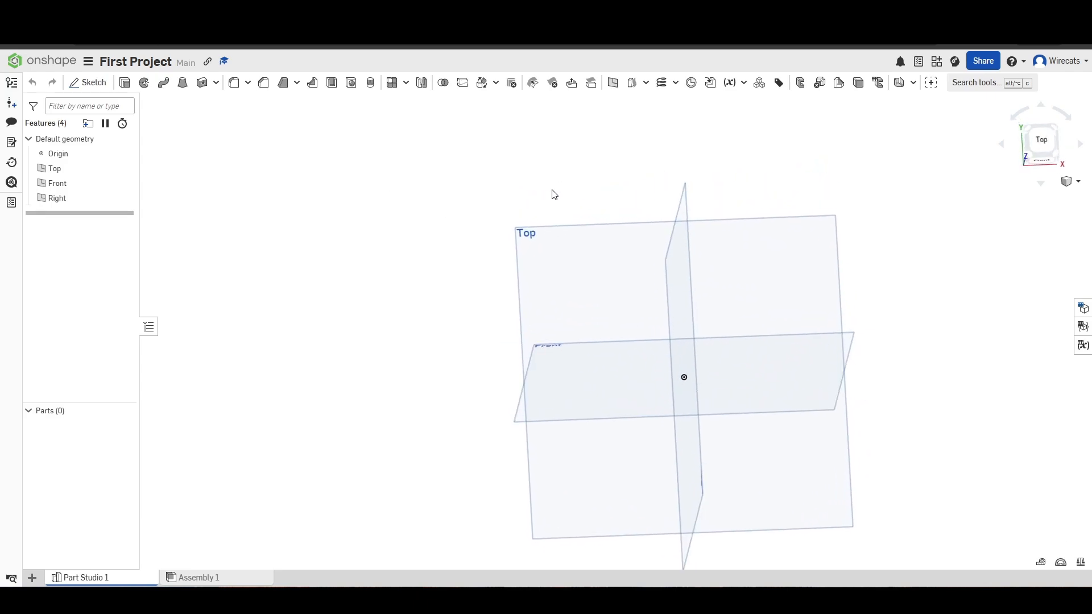
left_click(93, 82)
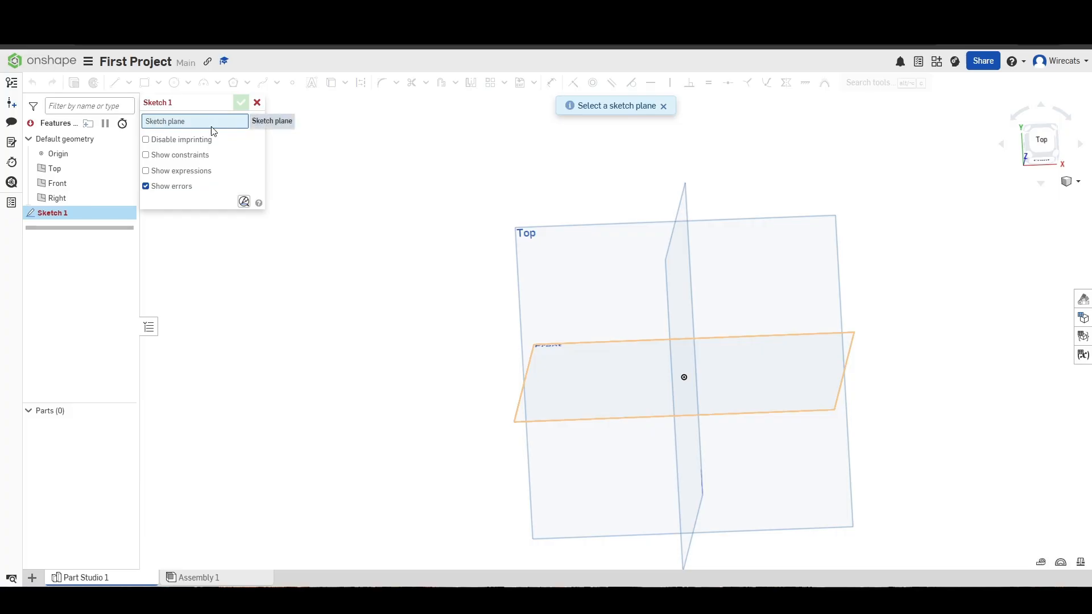
mouse_move(507, 300)
right_mouse_down()
mouse_move(506, 351)
mouse_move(499, 322)
mouse_move(524, 288)
right_mouse_up()
scroll(523, 289, "up", 3)
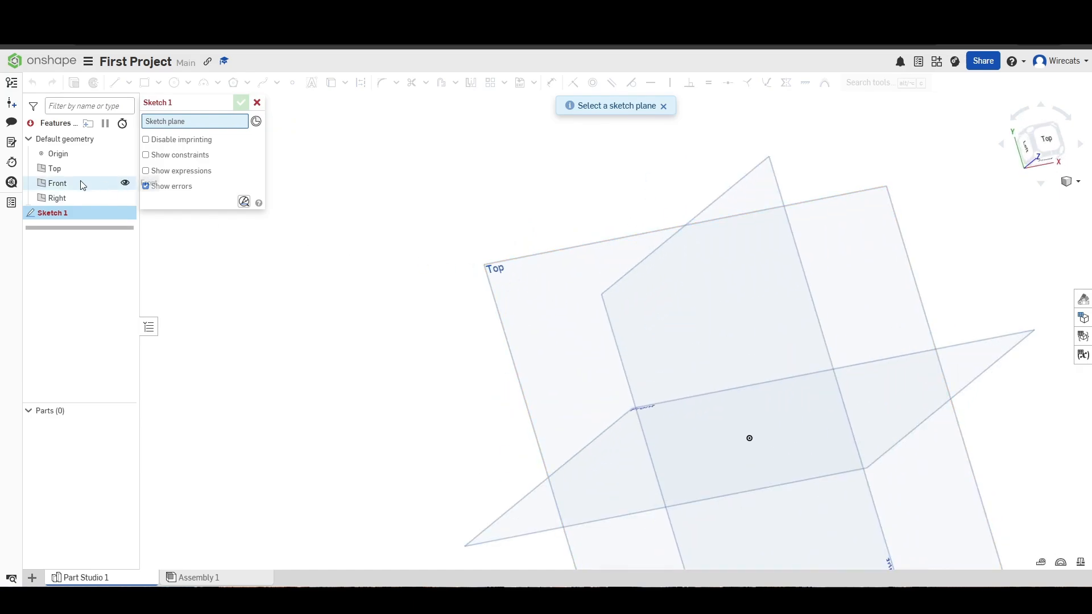
left_click(554, 287)
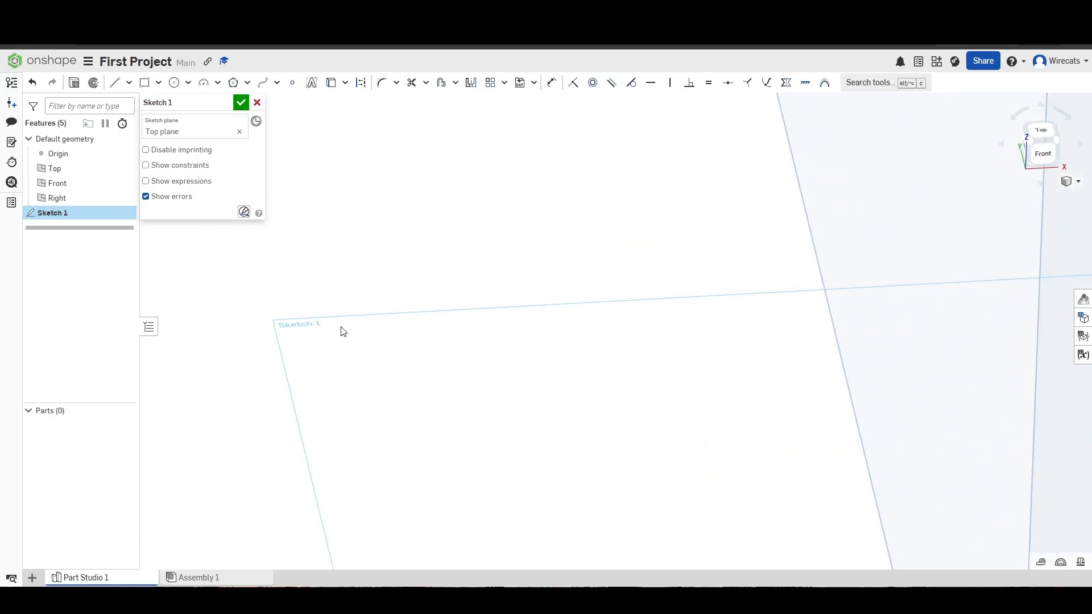
Step: Hide the default planes and set the sketch to the straight-on Top view
scroll(342, 329, "down", 8)
right_click_drag(378, 339, 423, 415)
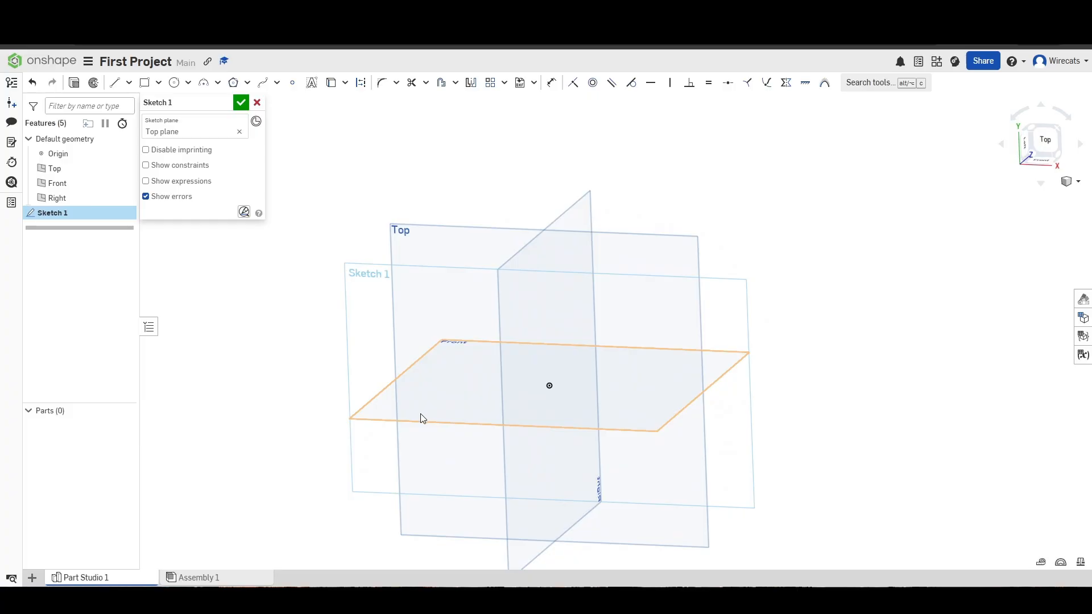
key("p")
mouse_move(778, 364)
right_mouse_down()
mouse_move(782, 339)
mouse_move(805, 321)
right_mouse_up()
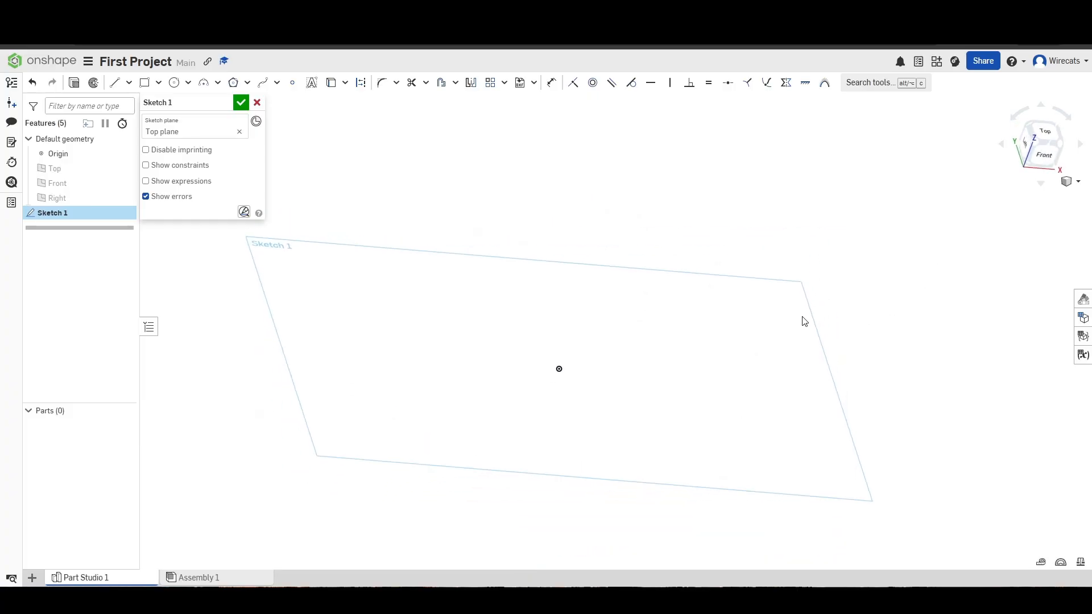
left_click(1046, 132)
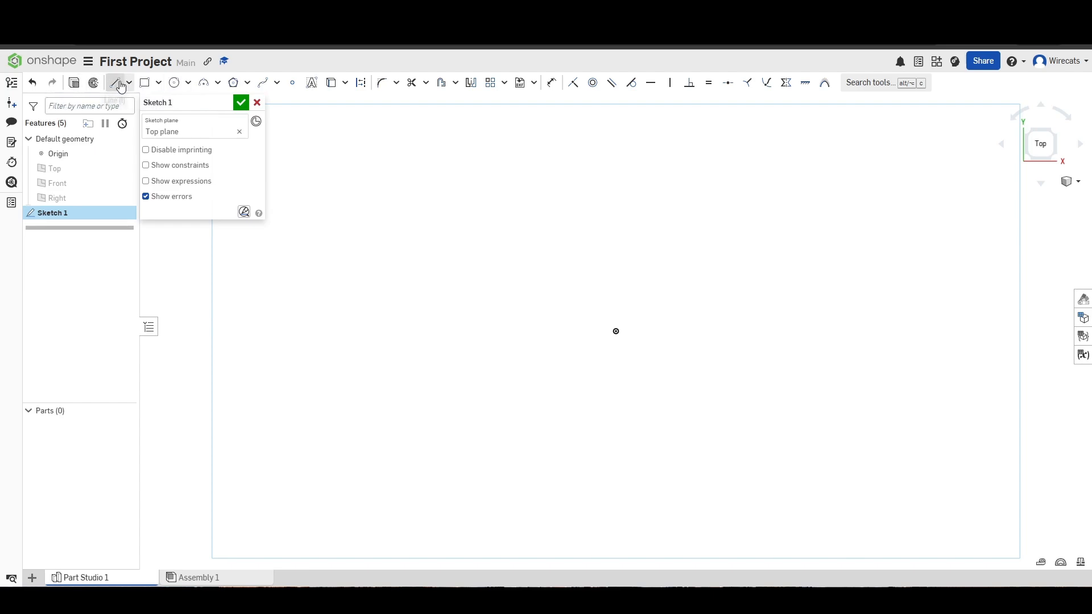
Step: Sketch a center point circle centered above and to the left of the origin, large enough to enclose the origin
left_click(188, 83)
key("c")
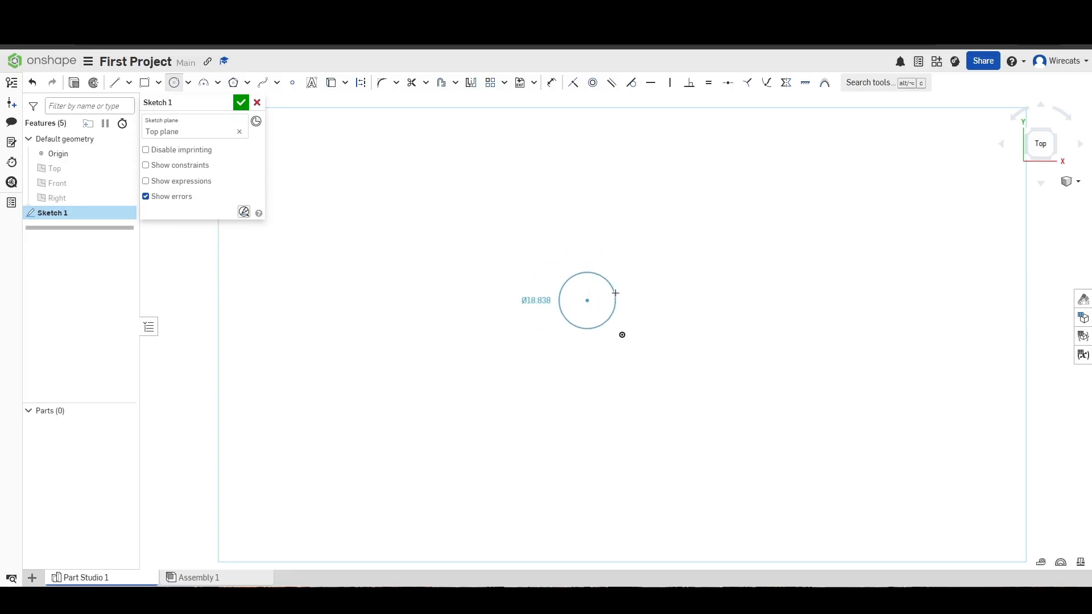
left_click(559, 233)
middle_click_drag(717, 305, 682, 346)
scroll(640, 336, "up", 5)
key("Escape")
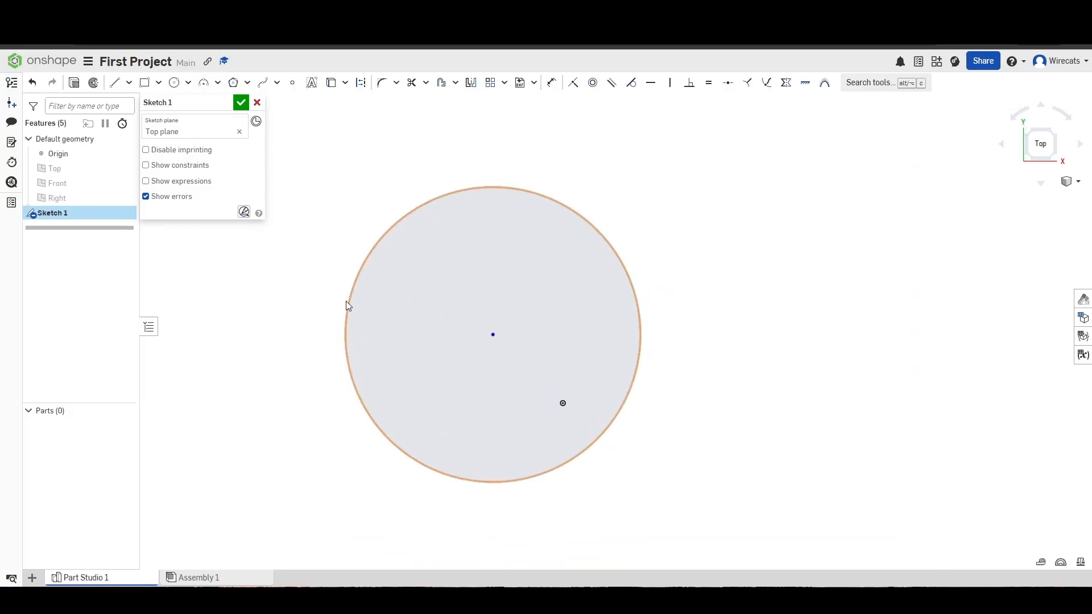
Step: Finish the sketch containing the circle
left_click(597, 321)
mouse_move(597, 322)
right_mouse_down()
mouse_move(617, 273)
mouse_move(590, 327)
right_mouse_up()
left_click(707, 291)
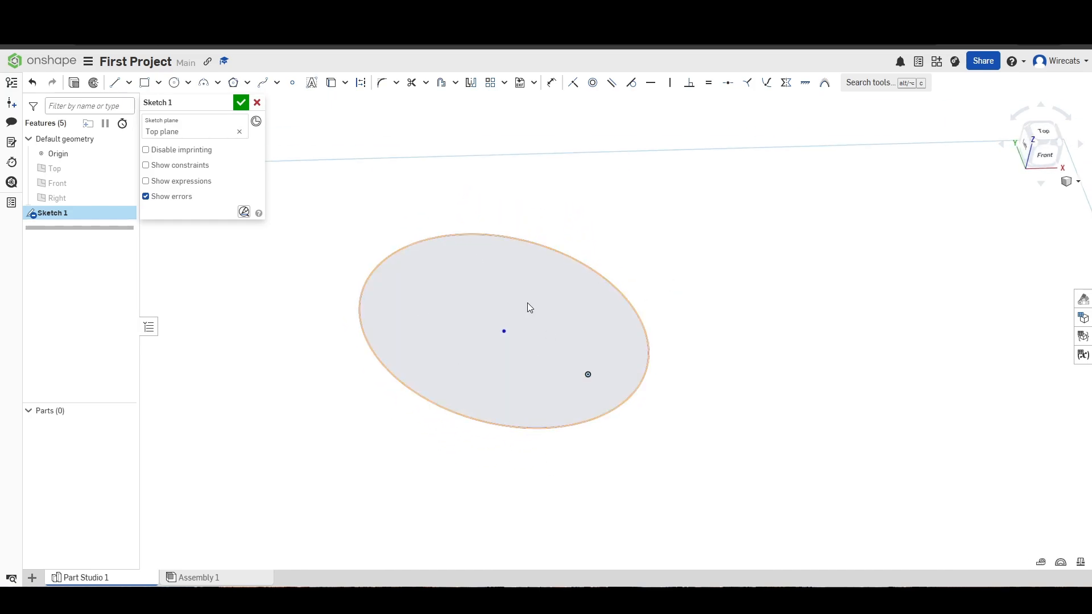
key("n")
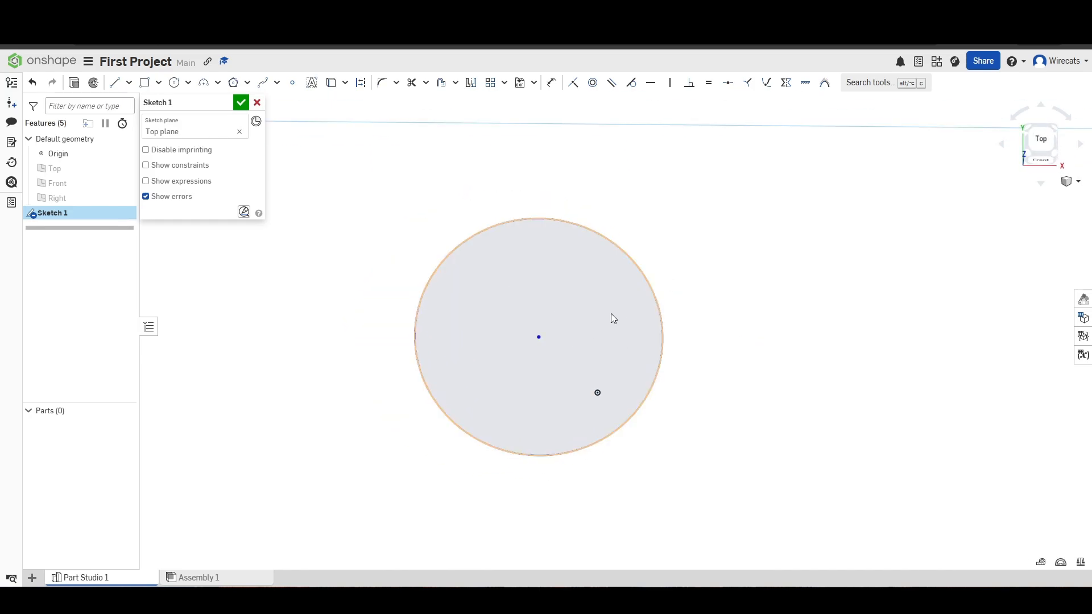
left_click(241, 108)
Step: Start a solid Extrude, try the Intersect operation and set it back to New
scroll(400, 340, "down", 1)
mouse_move(534, 366)
right_mouse_down()
mouse_move(533, 329)
mouse_move(565, 312)
mouse_move(499, 309)
mouse_move(524, 378)
mouse_move(499, 375)
mouse_move(512, 344)
mouse_move(529, 365)
right_mouse_up()
left_click(520, 317)
right_click_drag(614, 360, 692, 444)
right_click_drag(582, 384, 569, 364)
key("Escape")
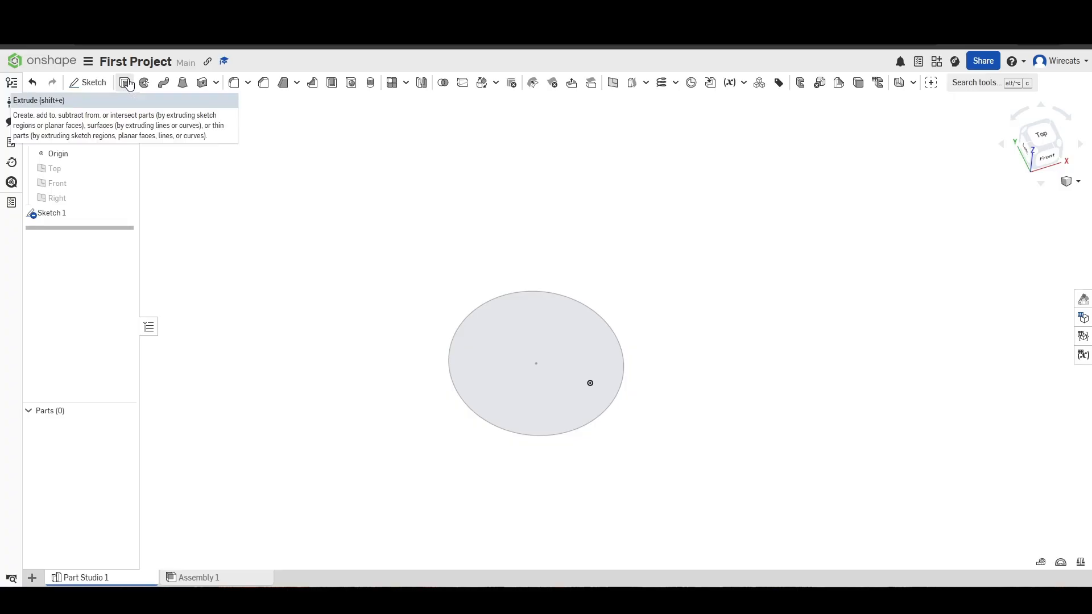
right_click_drag(485, 312, 526, 415)
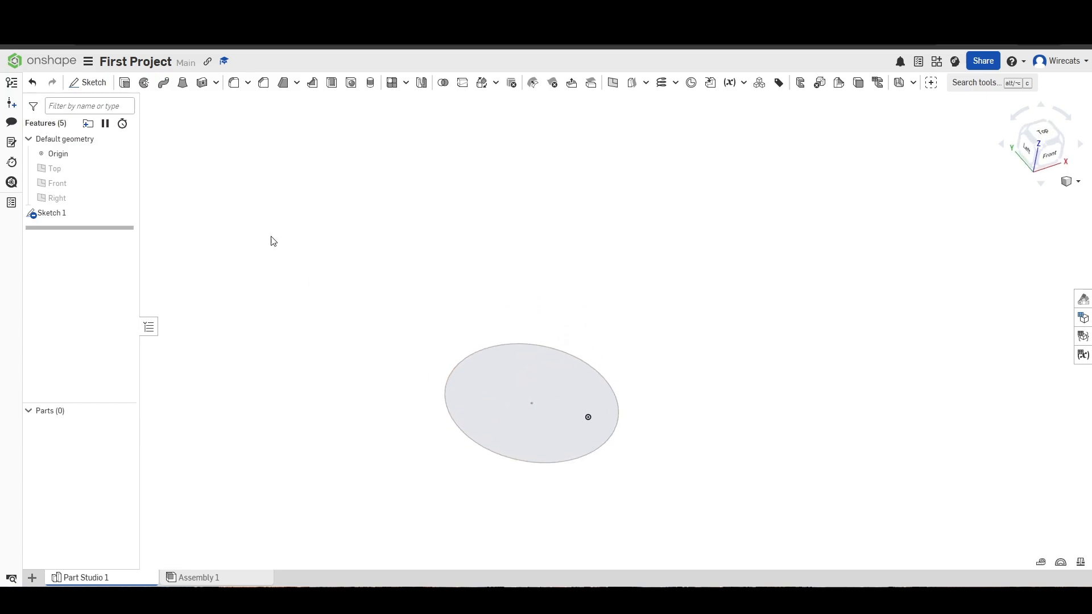
left_click(125, 85)
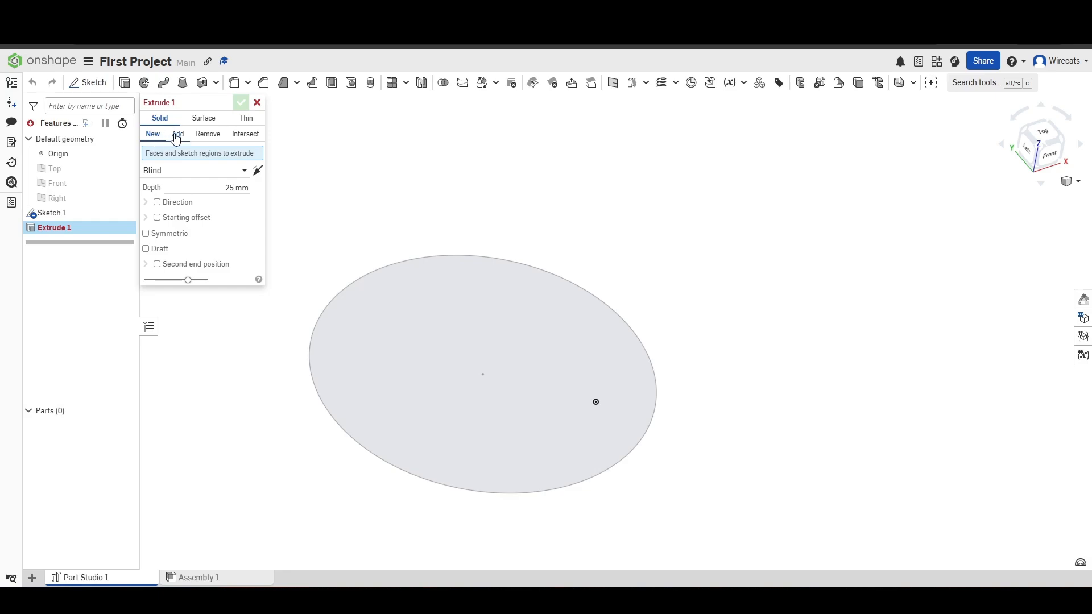
left_click(246, 134)
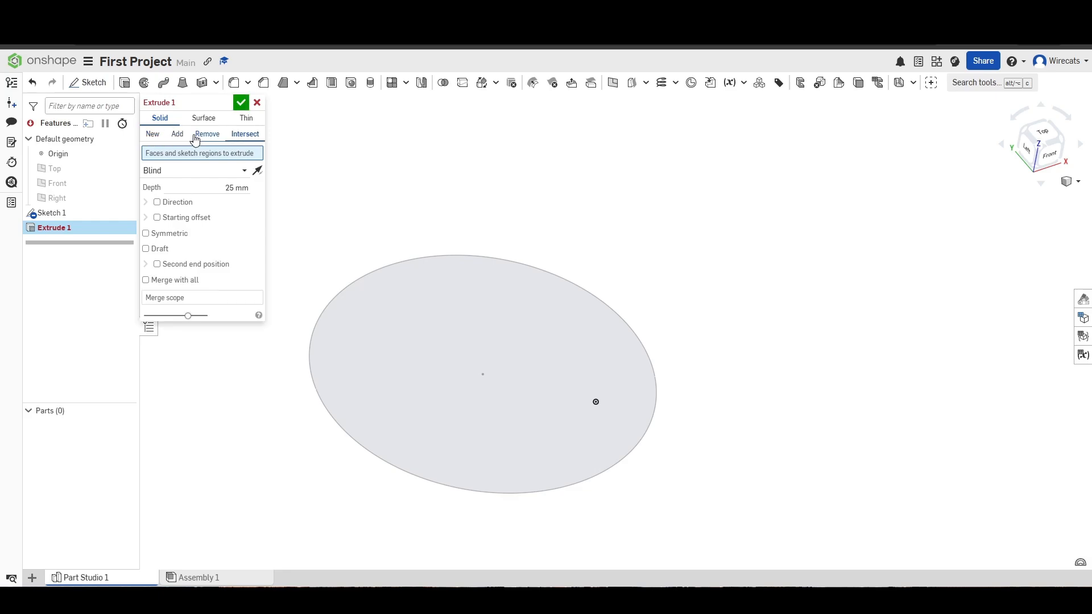
left_click(153, 136)
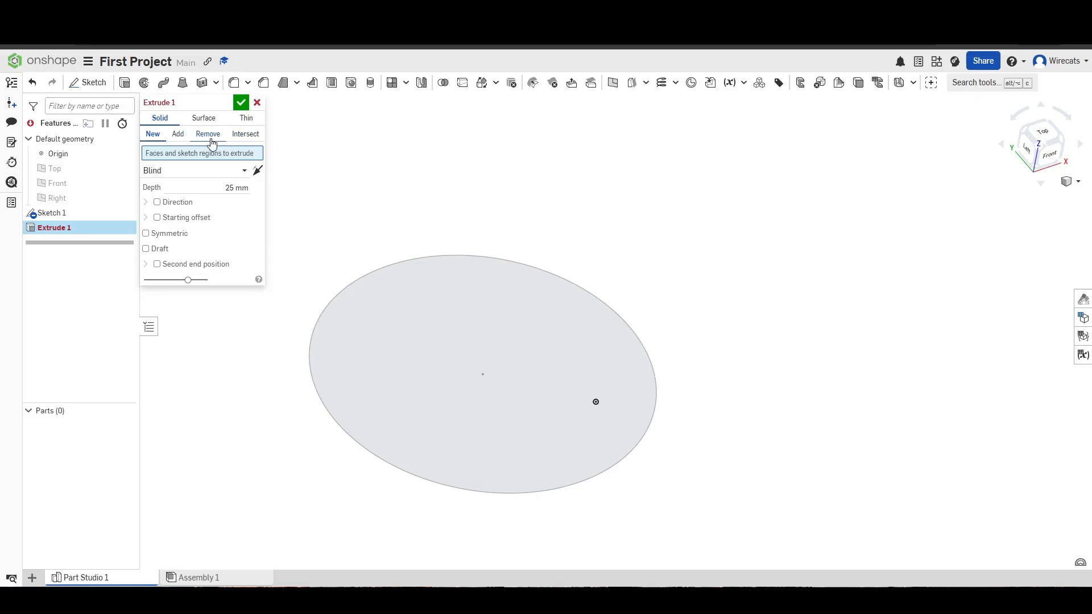
Step: Choose the circle's sketch region as the profile for a blind 25 mm extrusion
right_click_drag(592, 347, 495, 354)
middle_click_drag(497, 359, 541, 339)
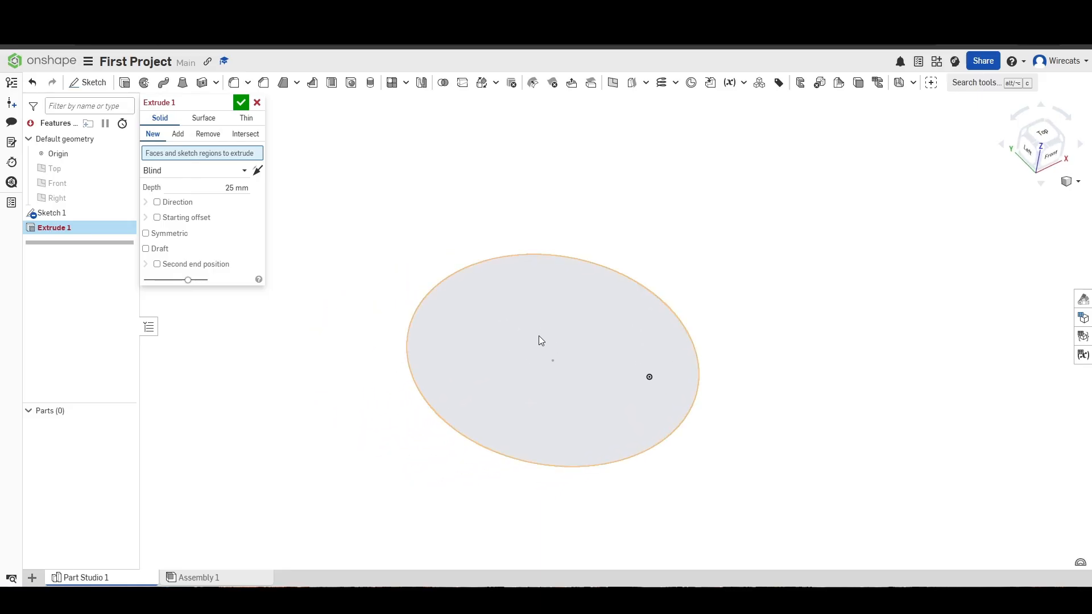
scroll(543, 344, "up", 2)
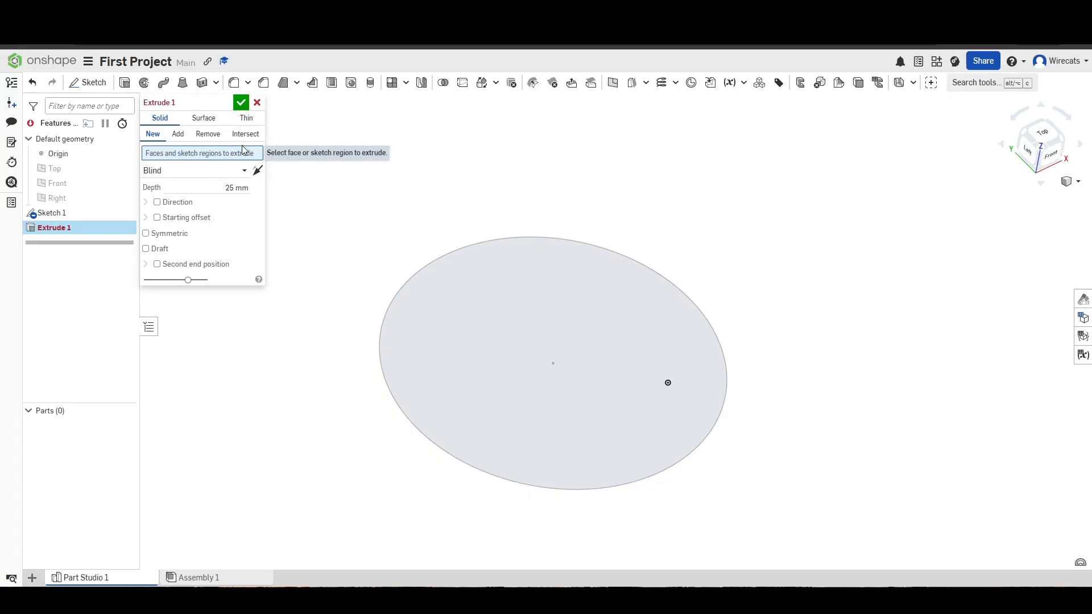
middle_click_drag(485, 282, 448, 302)
scroll(448, 302, "down", 2)
mouse_move(458, 332)
right_mouse_down()
mouse_move(465, 288)
mouse_move(473, 326)
right_mouse_up()
scroll(473, 326, "up", 1)
scroll(476, 330, "up", 4)
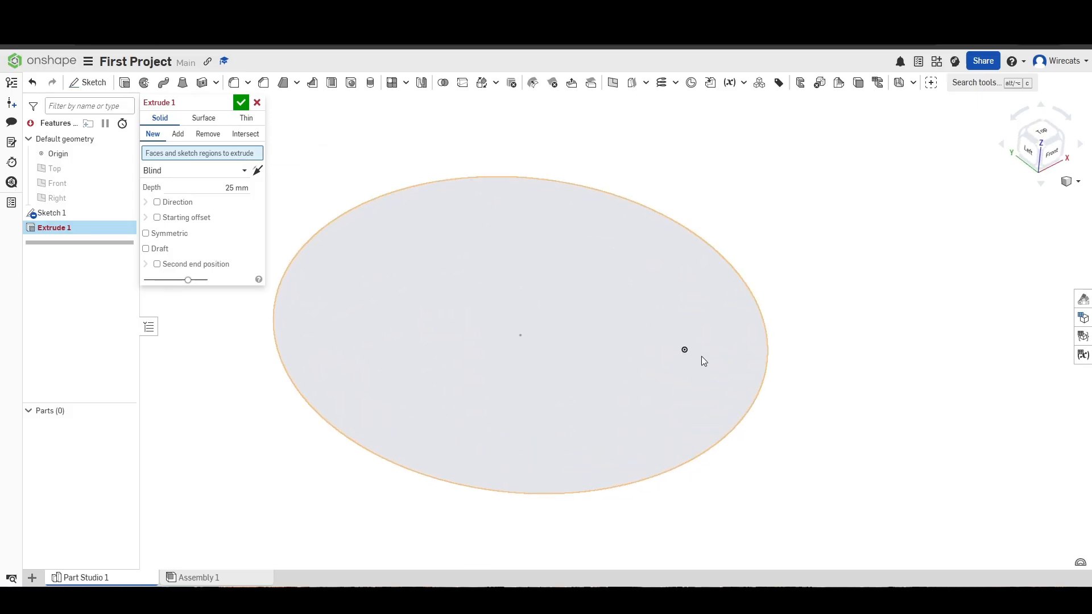
scroll(850, 443, "down", 2)
right_click_drag(855, 451, 858, 442)
left_click(653, 373)
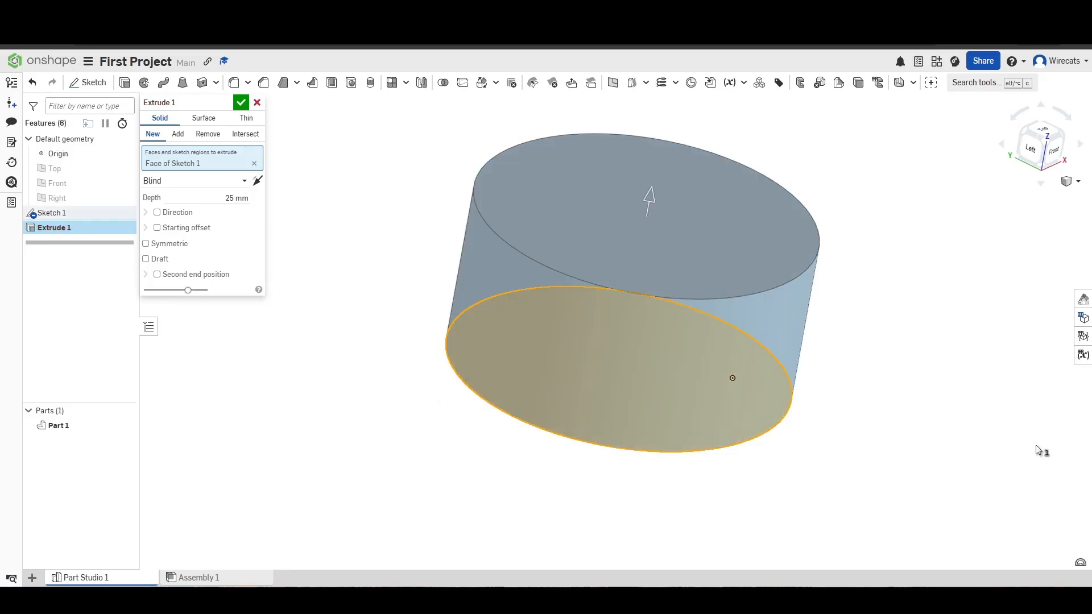
Step: Look through the extrusion's end type options, leaving it on Blind
right_click_drag(821, 302, 859, 378)
scroll(859, 378, "down", 2)
middle_click_drag(859, 378, 816, 405)
scroll(816, 405, "up", 3)
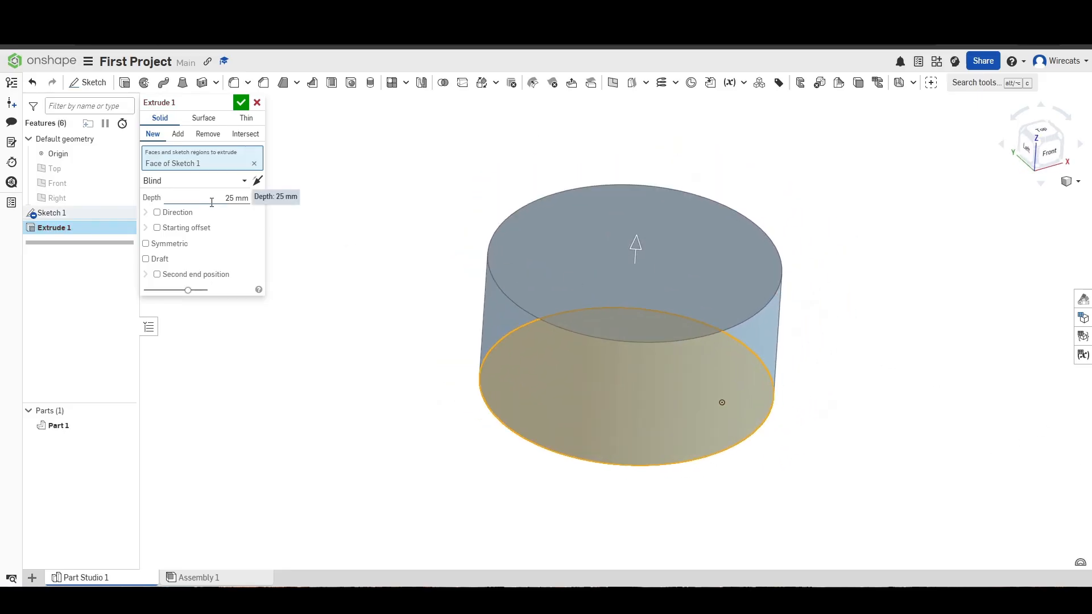
left_click(182, 182)
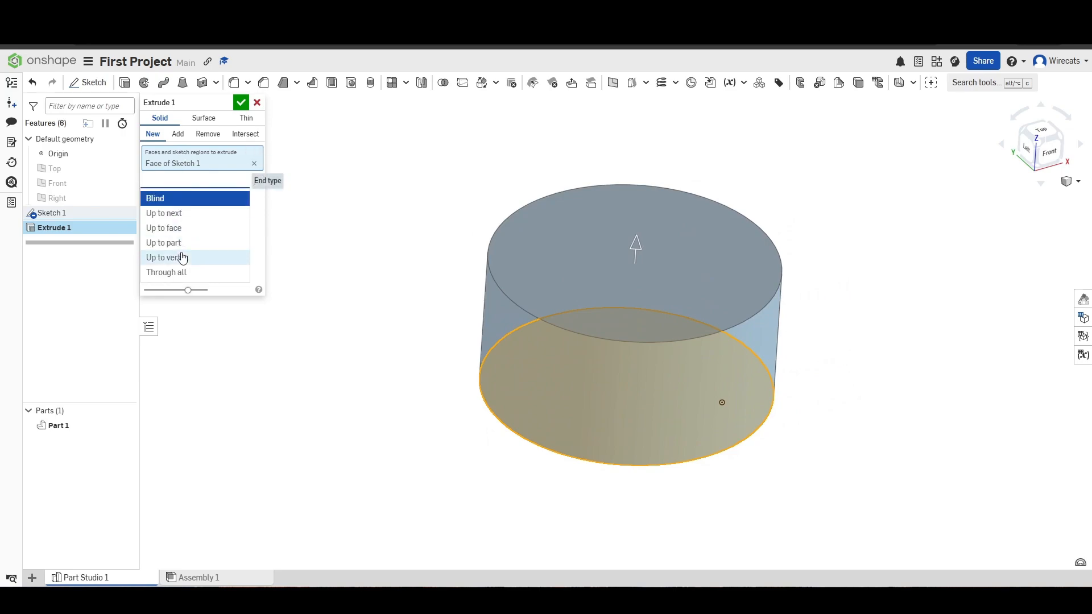
left_click(224, 181)
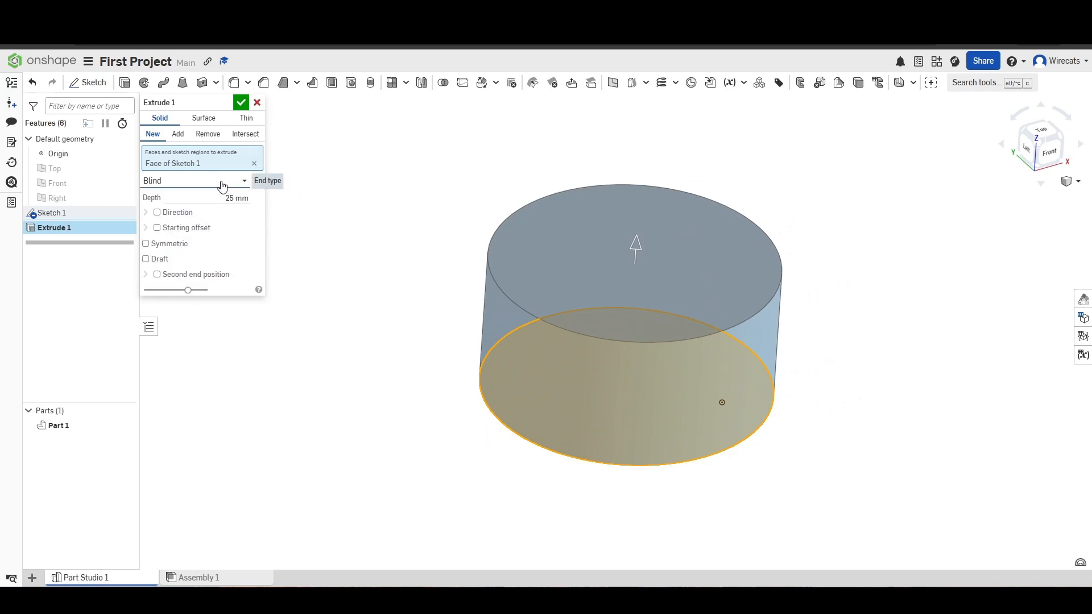
Step: Stretch the extrusion upward directly in the model to a depth of 62 mm
left_click(223, 198)
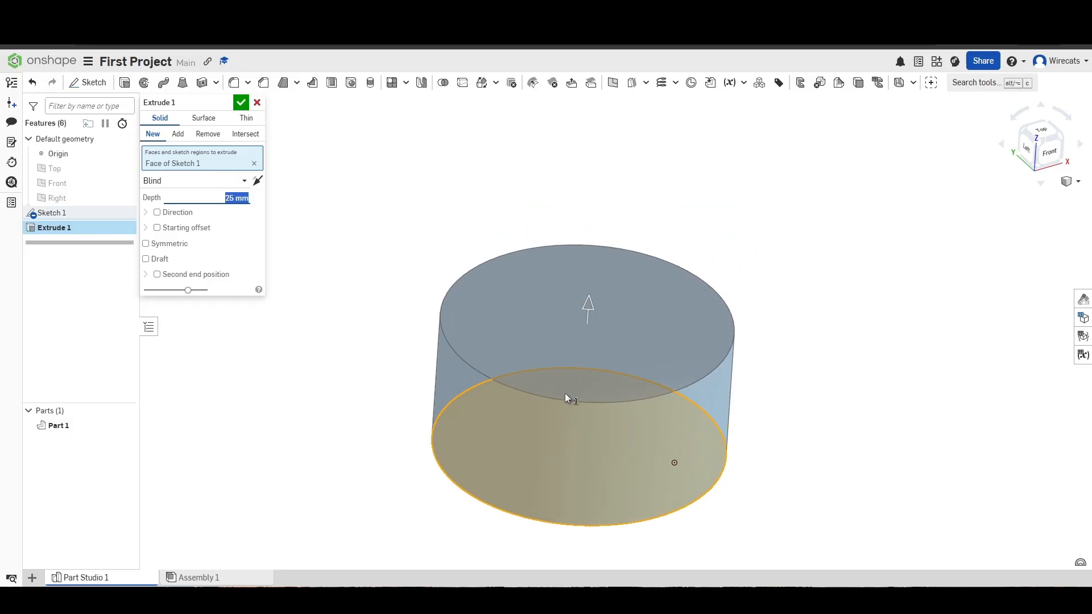
right_click_drag(564, 391, 570, 366)
left_click_drag(570, 366, 557, 136)
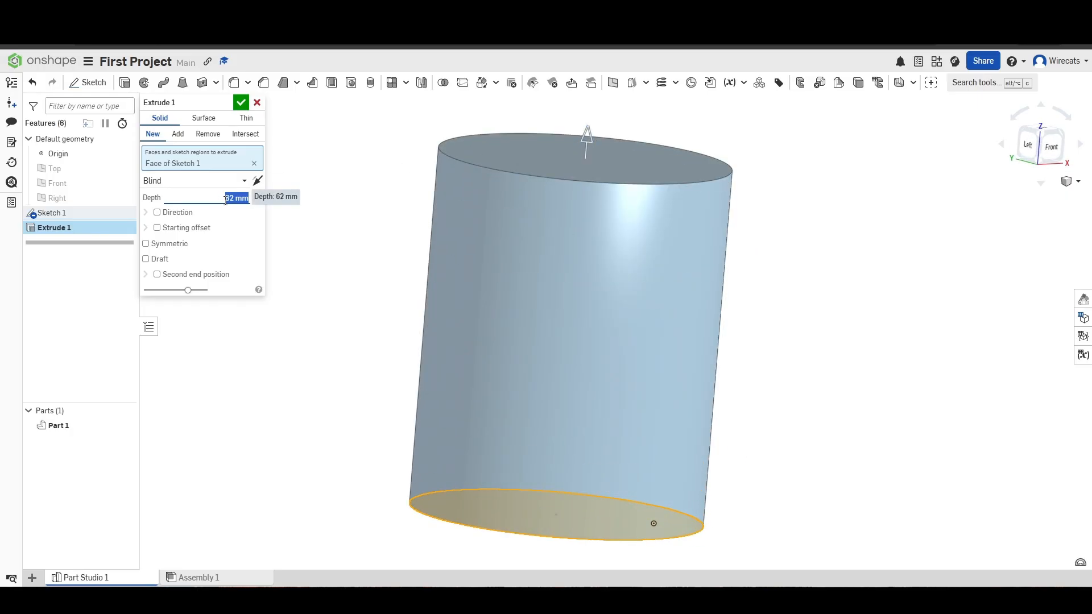
Step: Set the extrusion depth to 75 mm and try an inch entry of 3 in instead
type("75")
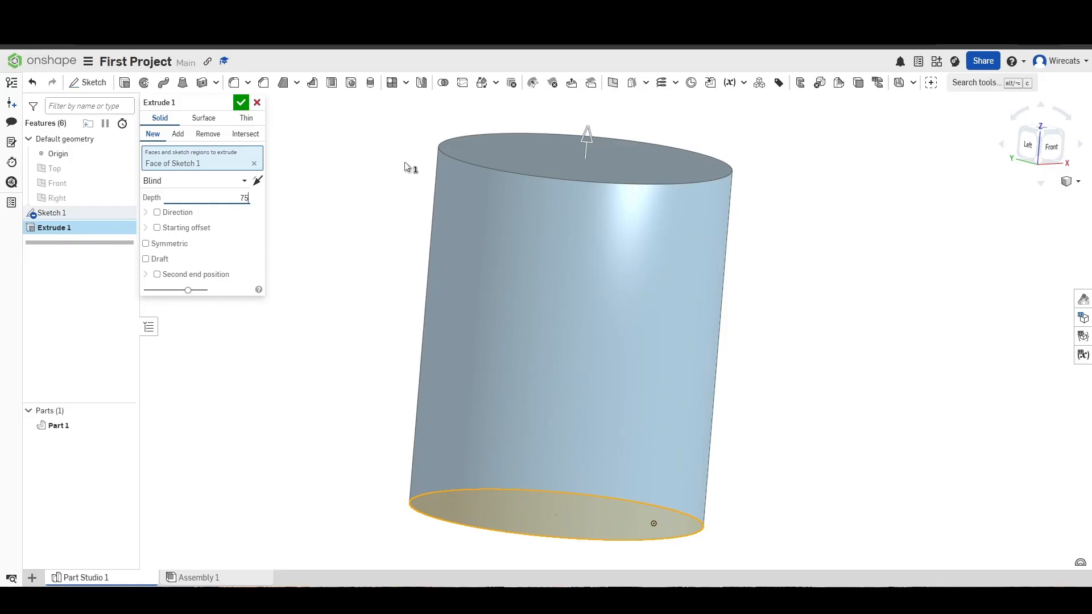
key("Return")
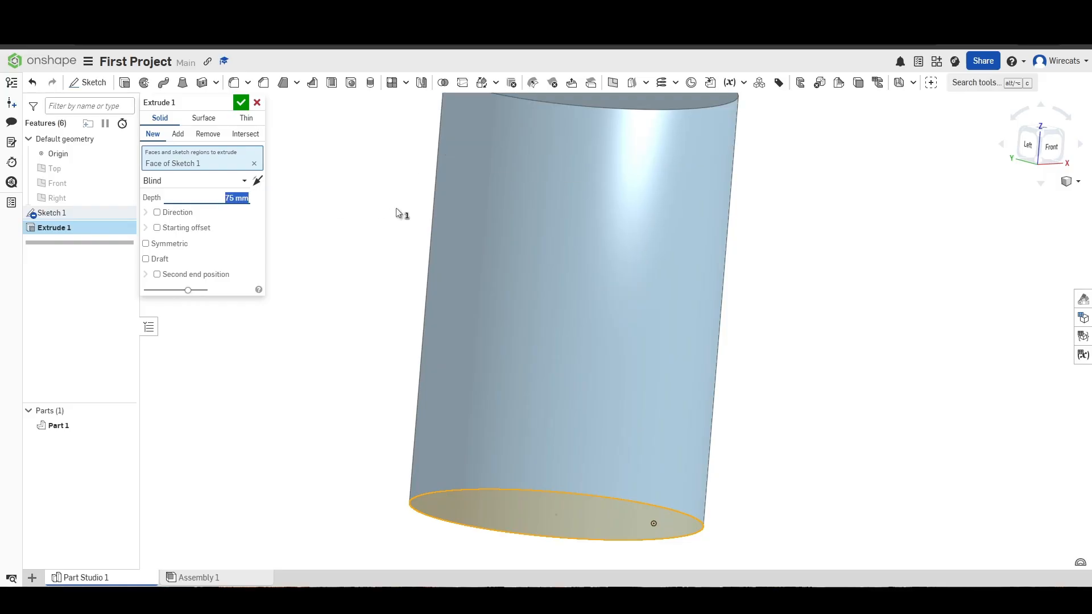
type("3in")
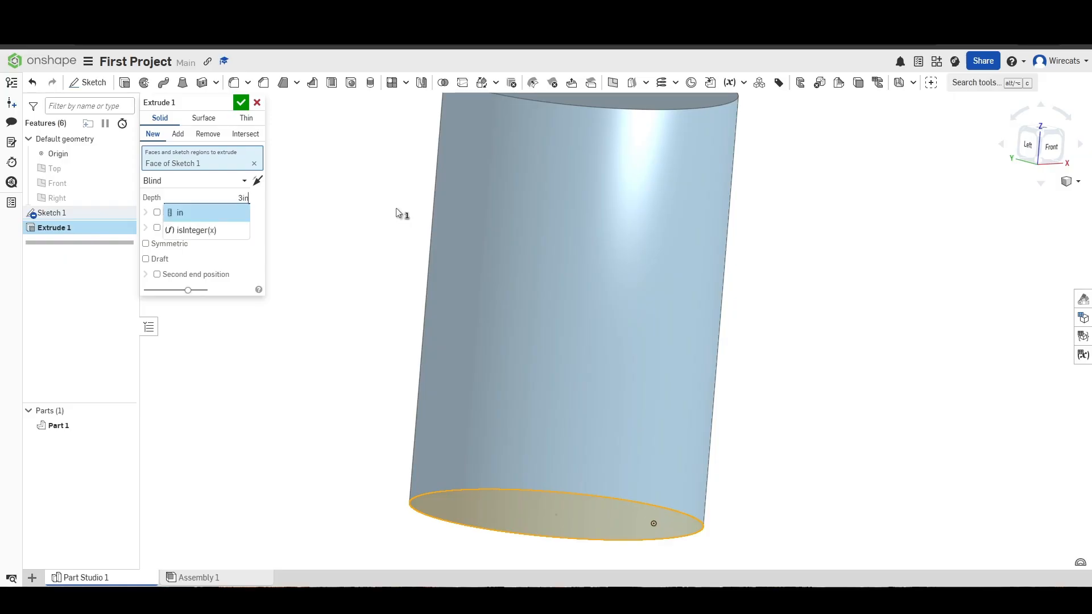
key("Return")
scroll(434, 216, "down", 3)
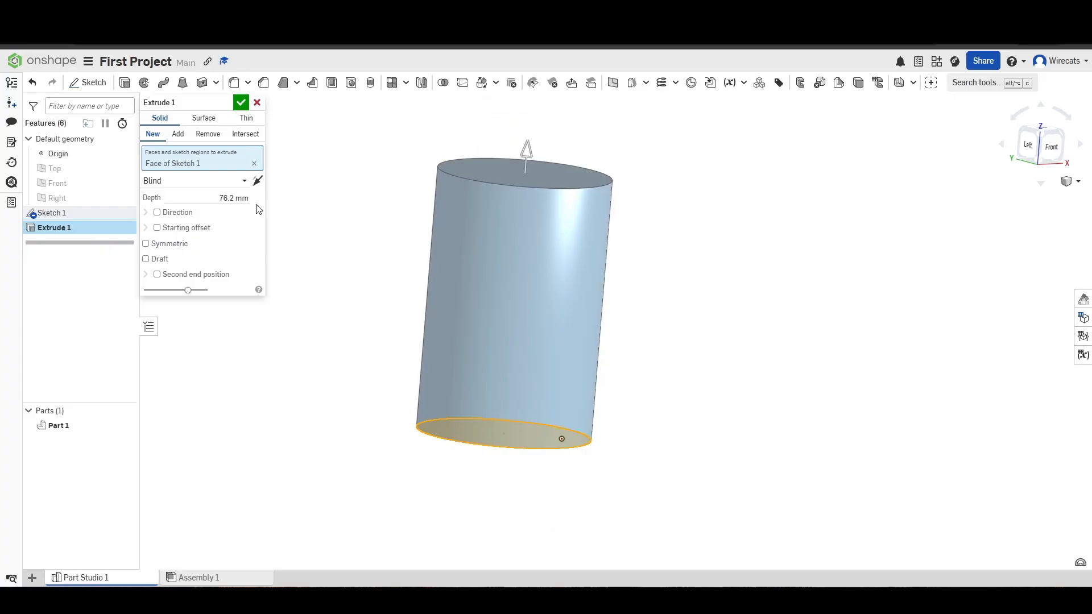
Step: Set the extrusion depth to 75 mm
left_click(230, 195)
type("75")
key("Return")
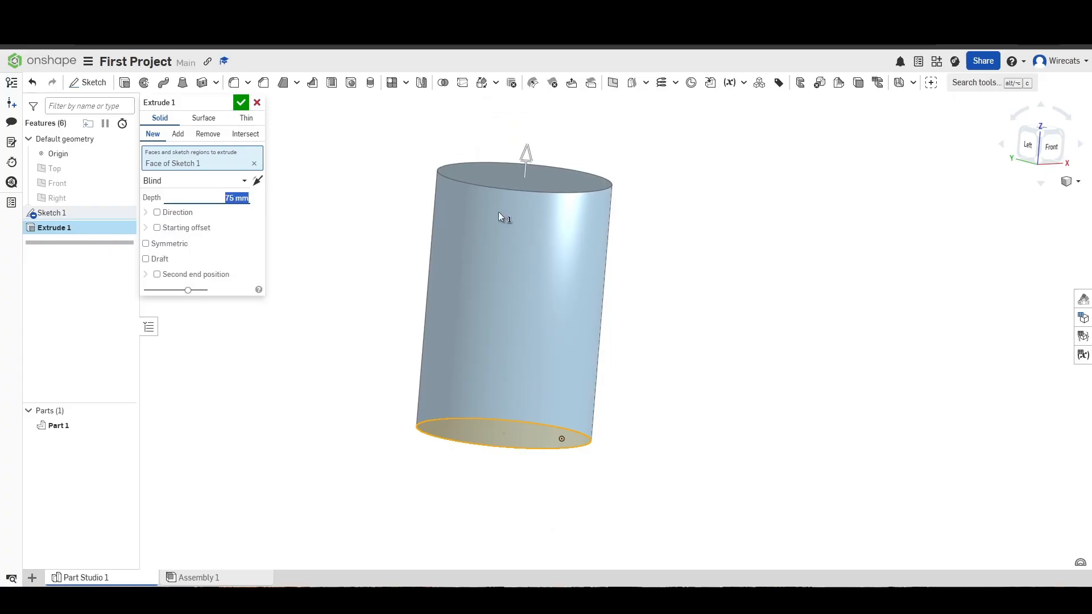
Step: Try a blind 25 mm starting offset on the extrusion and turn it off again
right_click_drag(388, 250, 535, 393)
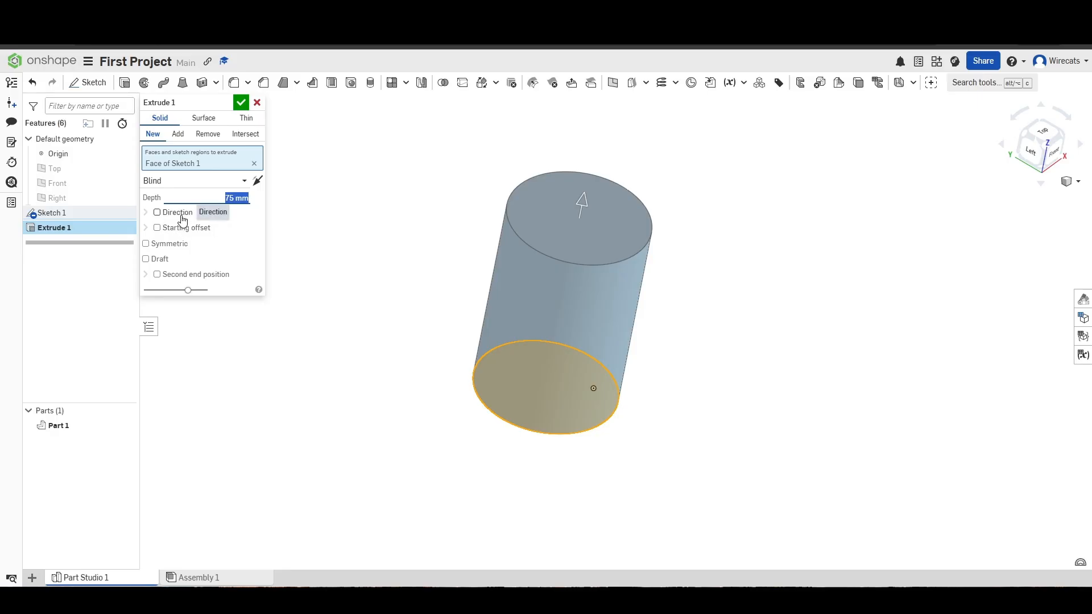
scroll(443, 363, "up", 5)
scroll(465, 336, "down", 5)
scroll(494, 422, "up", 8)
right_click_drag(398, 267, 435, 373)
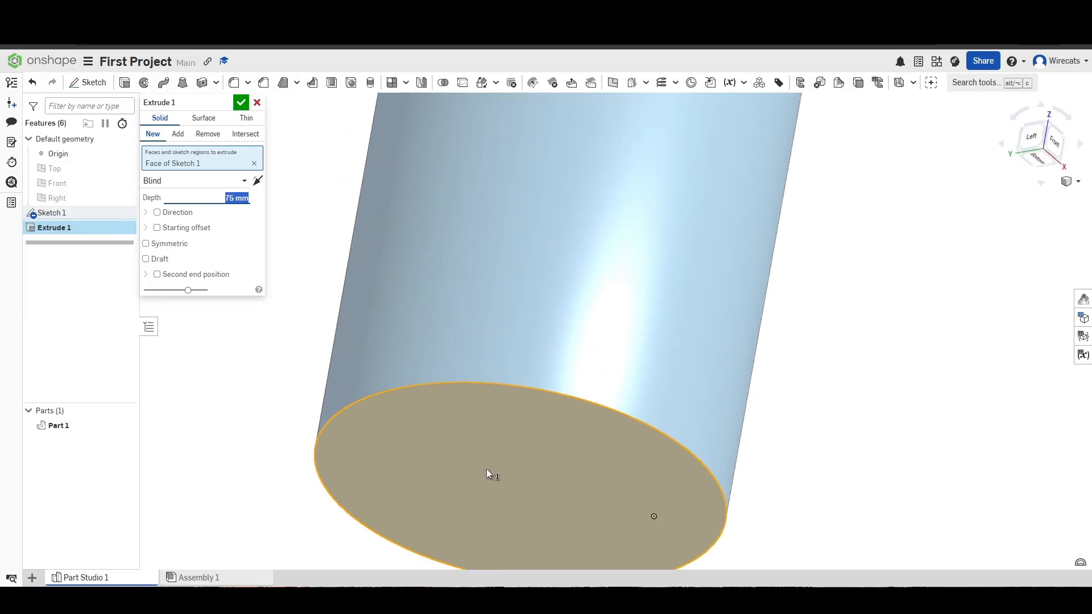
scroll(479, 500, "down", 5)
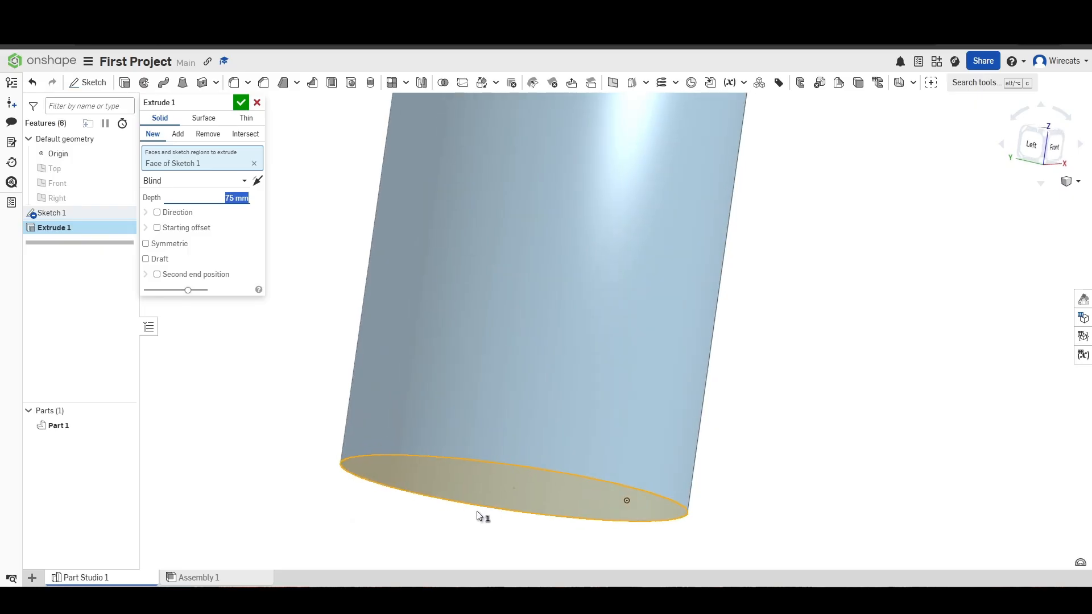
left_click(188, 230)
right_click_drag(460, 364, 483, 466)
middle_click_drag(509, 426, 617, 284)
scroll(608, 380, "up", 3)
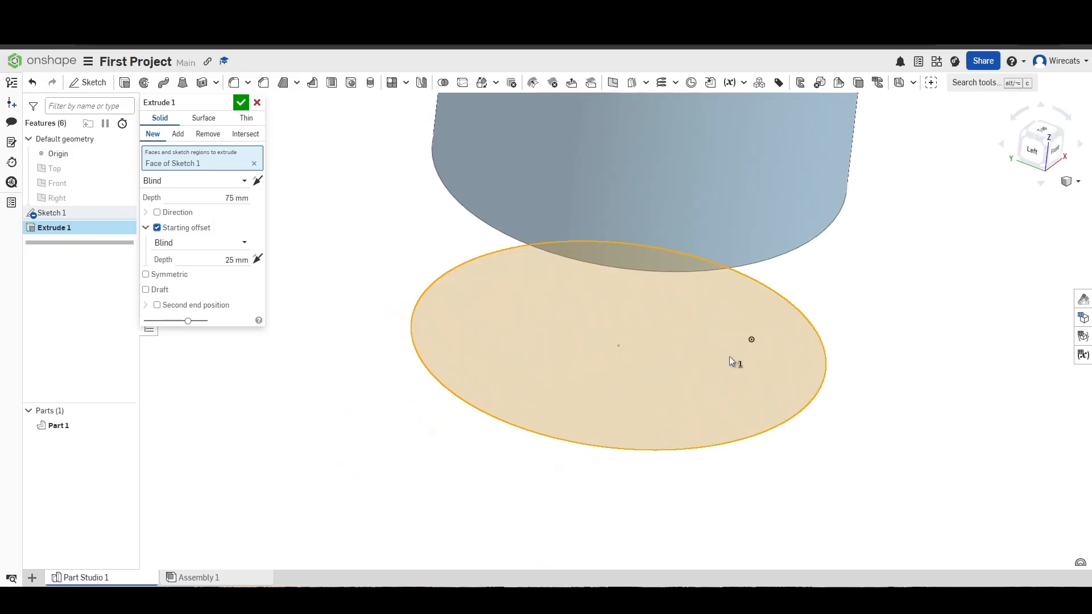
right_click_drag(726, 357, 511, 280)
middle_click_drag(540, 353, 533, 386)
left_click(157, 227)
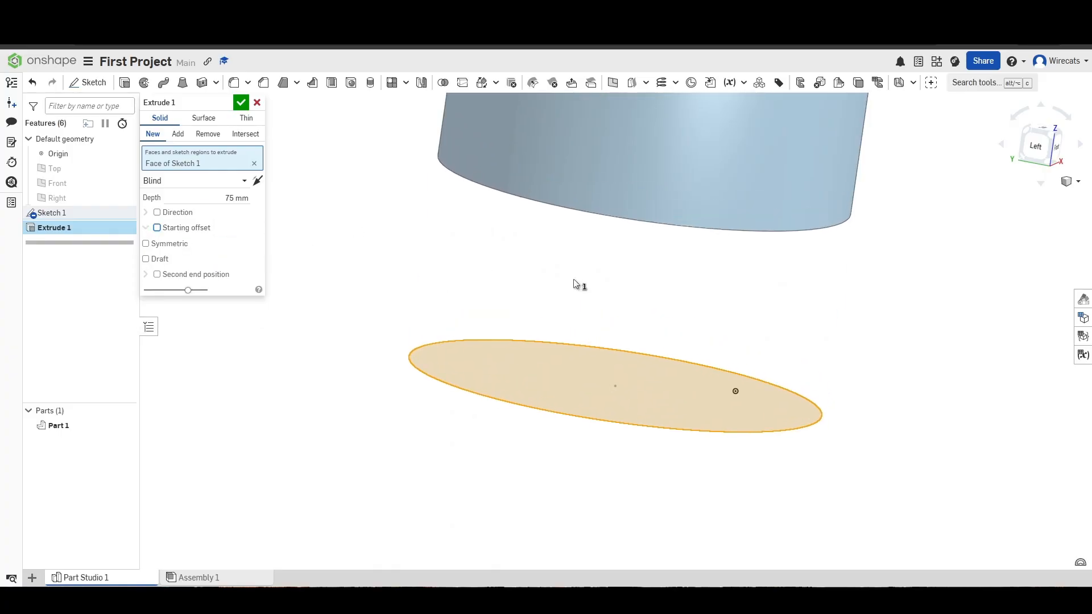
Step: Accept the 75 mm blind extrusion as a new solid part
scroll(580, 366, "down", 5)
left_click(238, 104)
Step: Examine the extruded cylinder's end face and side from several angles
right_click_drag(470, 245, 609, 302)
middle_click_drag(610, 303, 611, 359)
scroll(522, 341, "up", 5)
scroll(378, 316, "down", 3)
scroll(378, 319, "down", 2)
right_click_drag(377, 320, 513, 349)
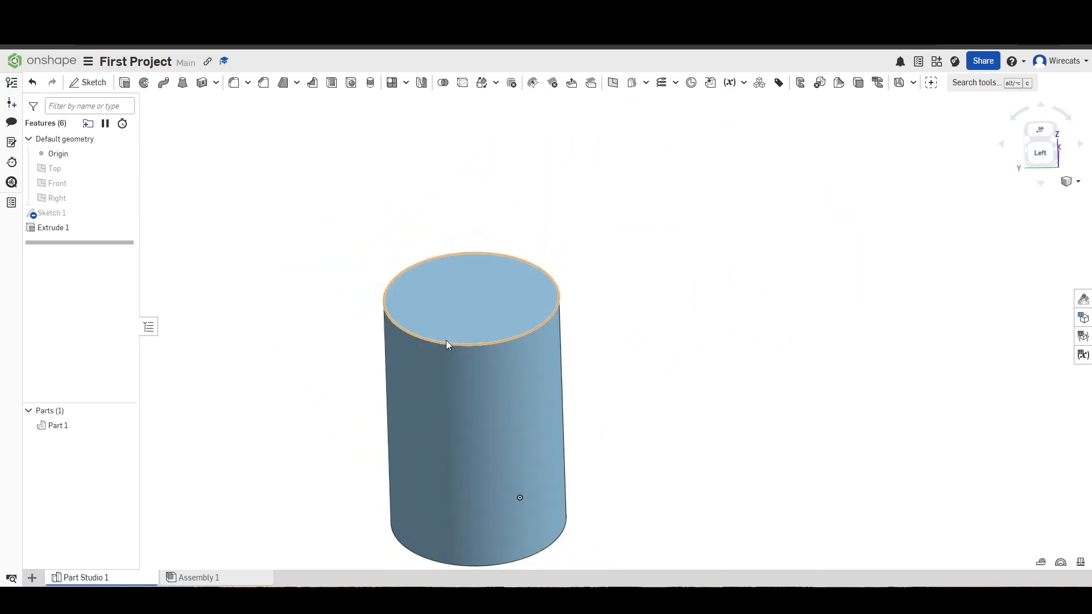
scroll(405, 334, "up", 2)
middle_click_drag(405, 334, 426, 387)
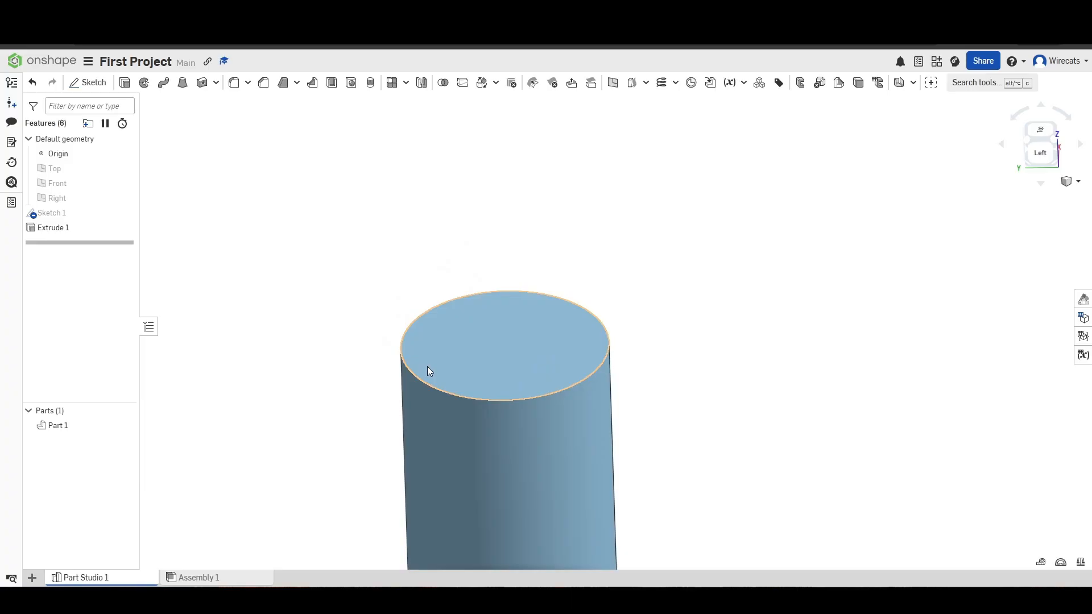
right_click_drag(478, 377, 500, 343)
right_click_drag(508, 424, 493, 370)
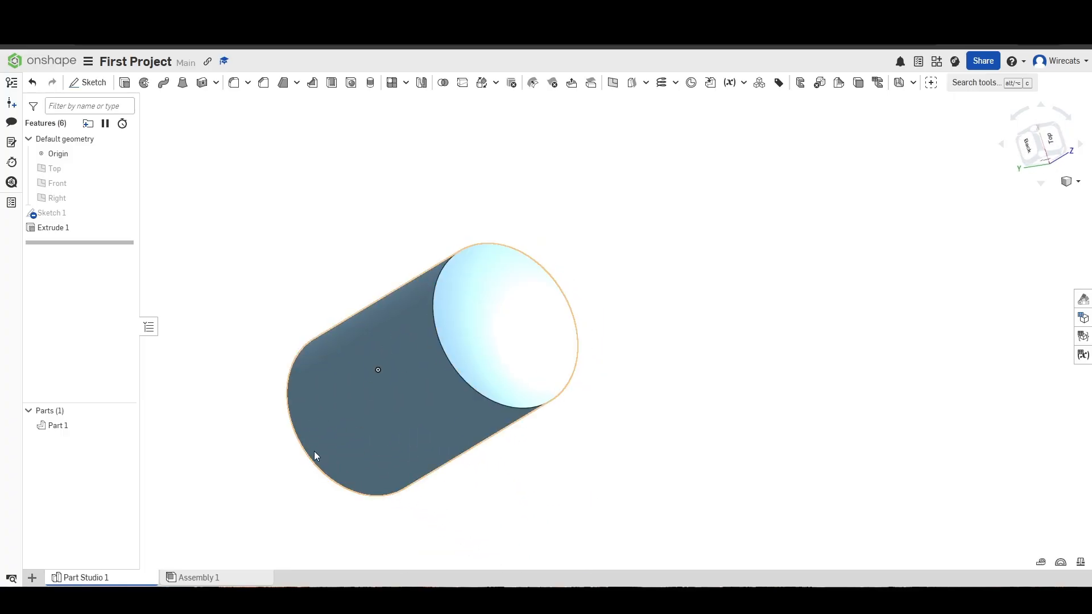
mouse_move(481, 417)
right_mouse_down()
mouse_move(450, 441)
mouse_move(457, 429)
right_mouse_up()
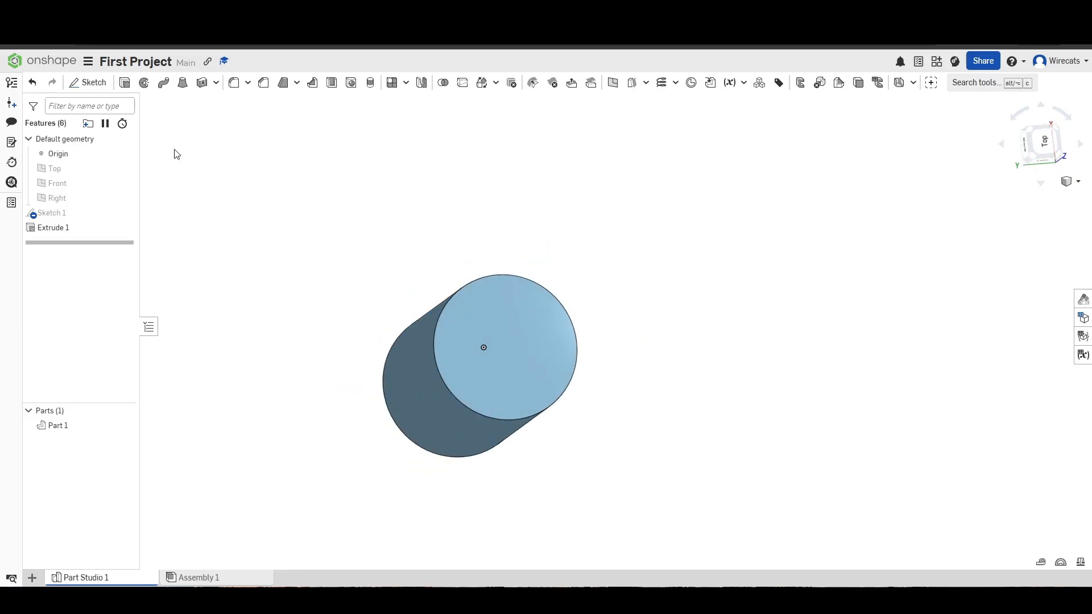
Step: Start a new sketch on the cylinder's top face
left_click(96, 88)
mouse_move(590, 451)
right_mouse_down()
mouse_move(591, 391)
mouse_move(619, 347)
mouse_move(575, 395)
mouse_move(594, 373)
mouse_move(511, 369)
mouse_move(508, 412)
right_mouse_up()
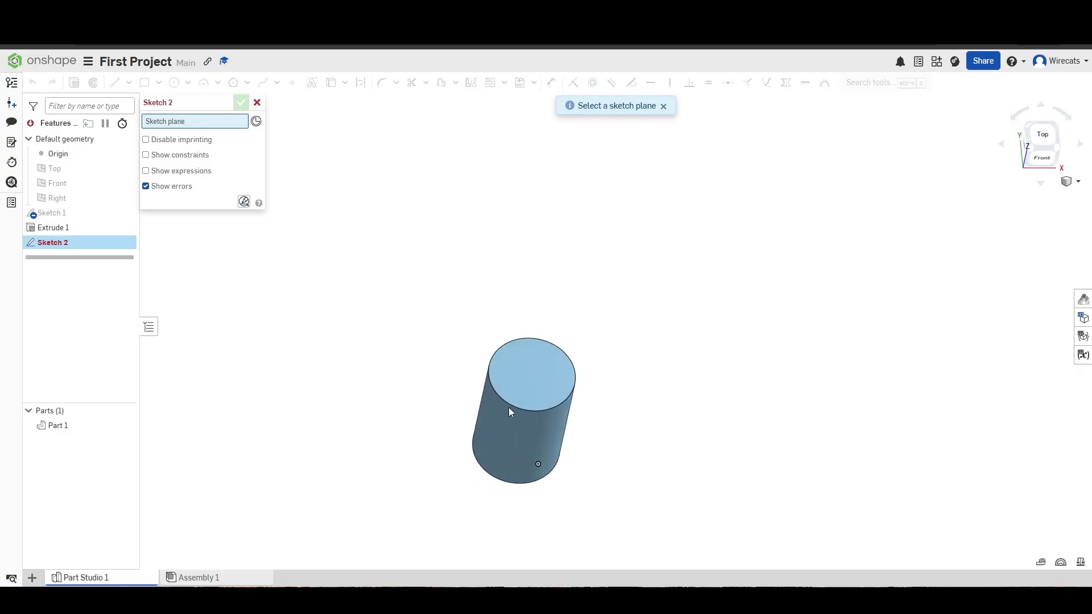
scroll(520, 390, "up", 3)
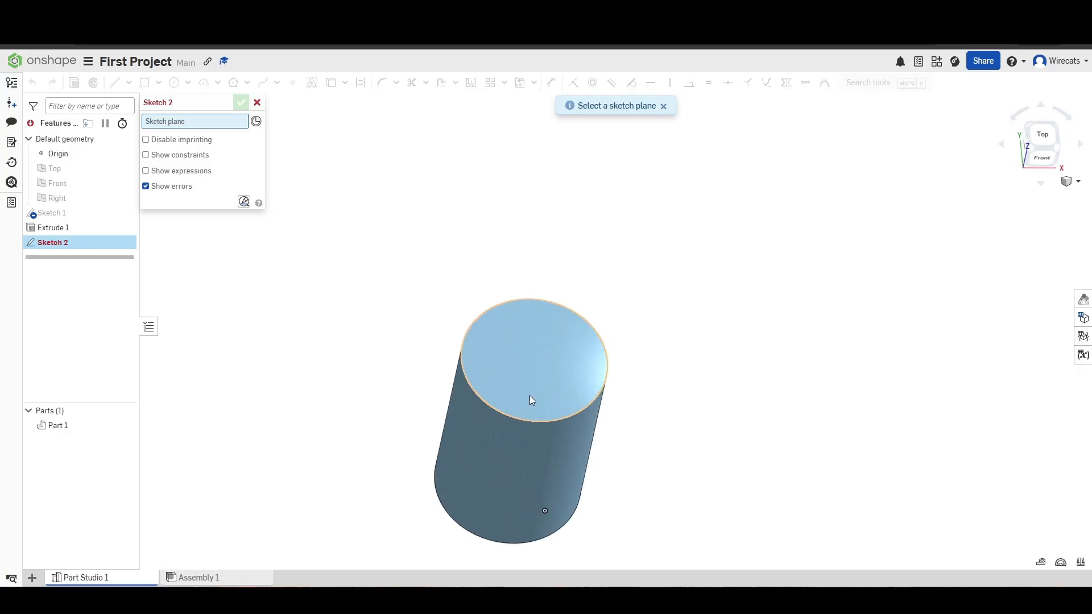
left_click(526, 352)
scroll(523, 356, "up", 3)
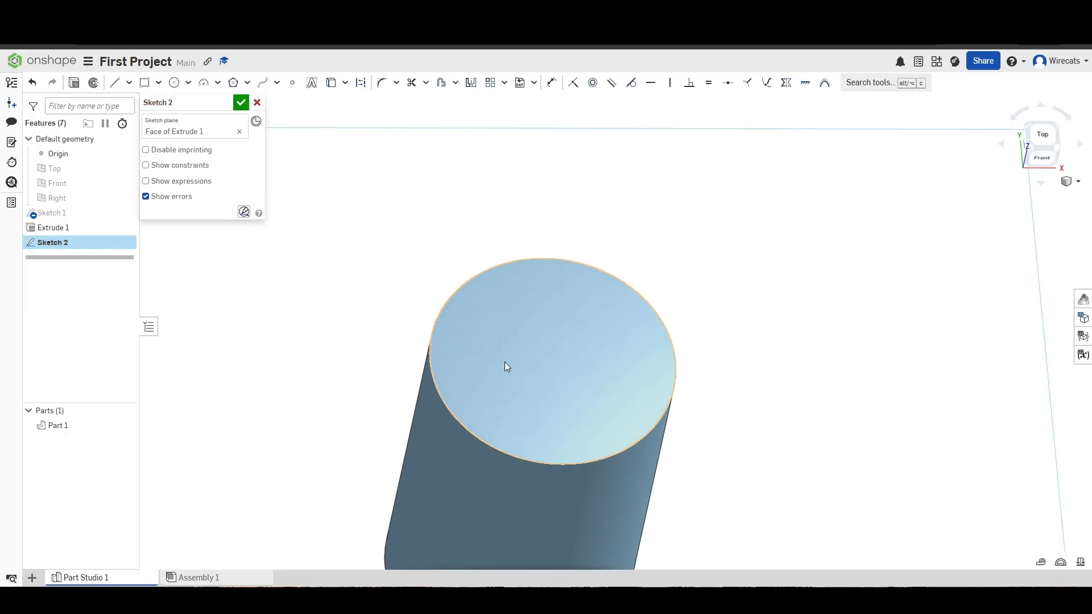
Step: Examine the new sketch's plane reference and how its plane lies on the cylinder's top face
left_click(180, 129)
scroll(624, 351, "down", 2)
mouse_move(624, 350)
right_mouse_down()
mouse_move(627, 315)
mouse_move(639, 353)
mouse_move(521, 343)
mouse_move(555, 340)
right_mouse_up()
scroll(529, 307, "down", 2)
scroll(565, 329, "up", 3)
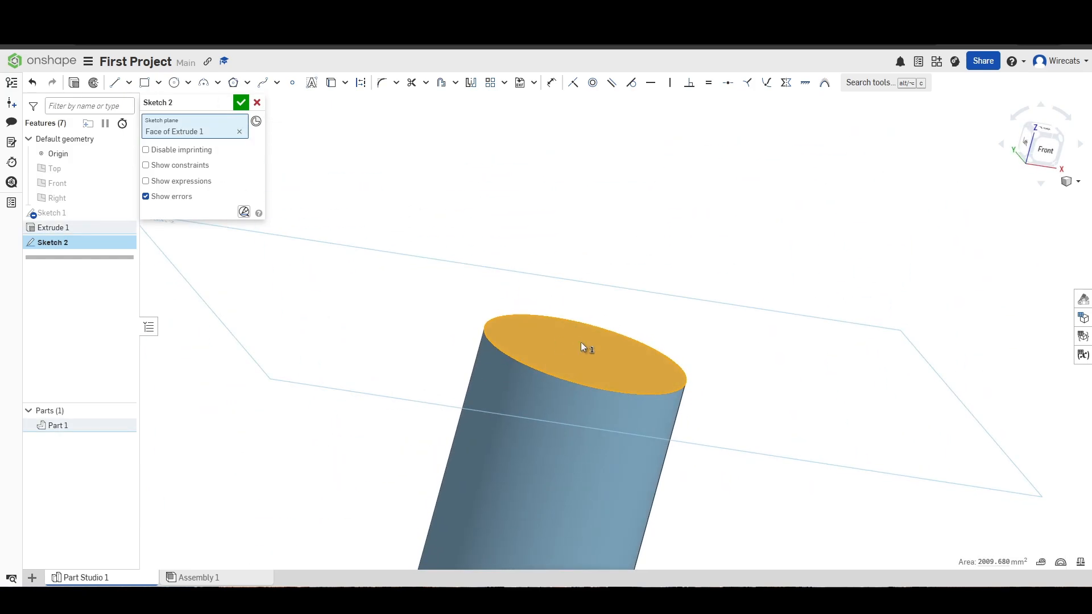
right_click_drag(637, 359, 624, 388)
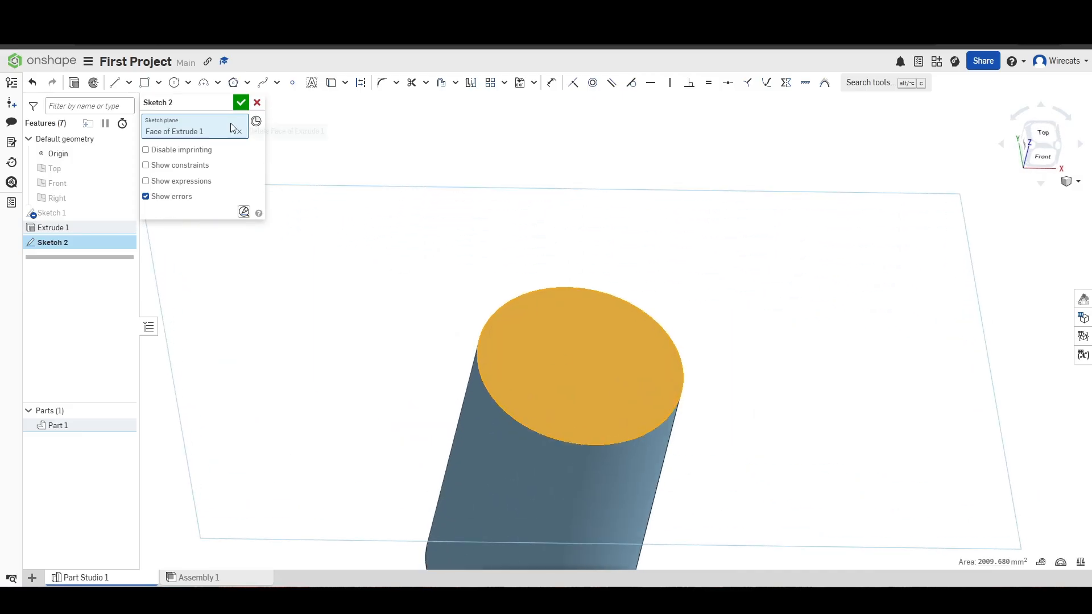
Step: Close the empty sketch on the cylinder's top face and reopen it for editing
left_click(241, 102)
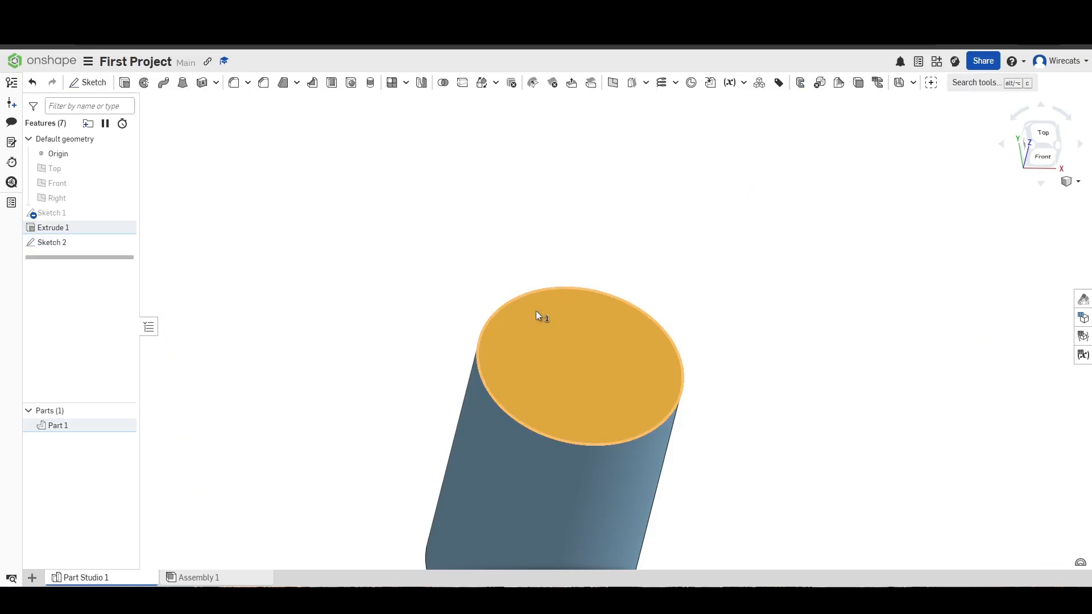
right_click_drag(533, 290, 698, 364)
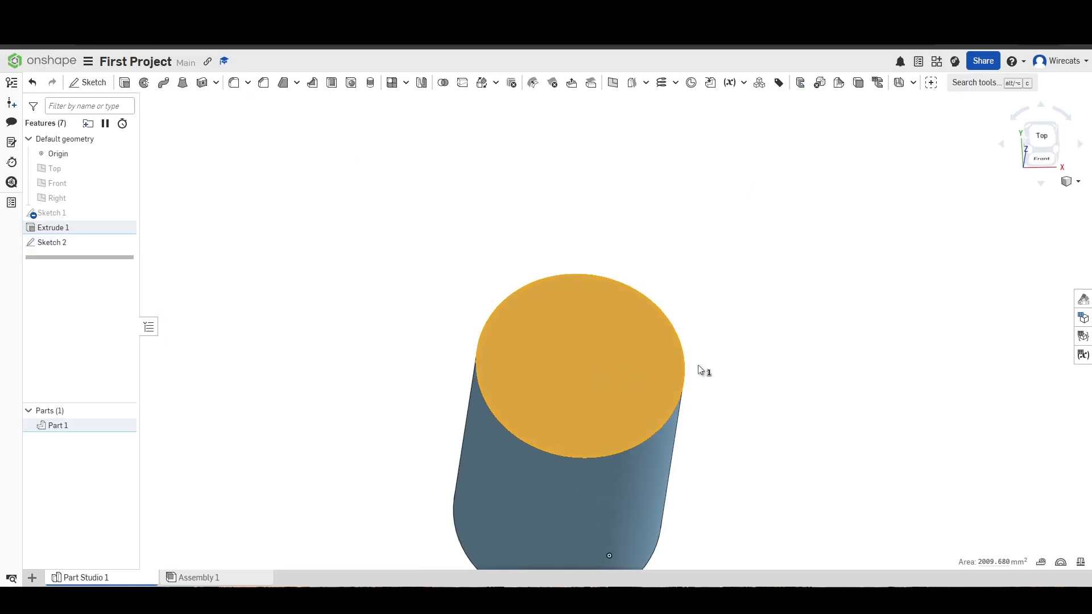
right_click(67, 247)
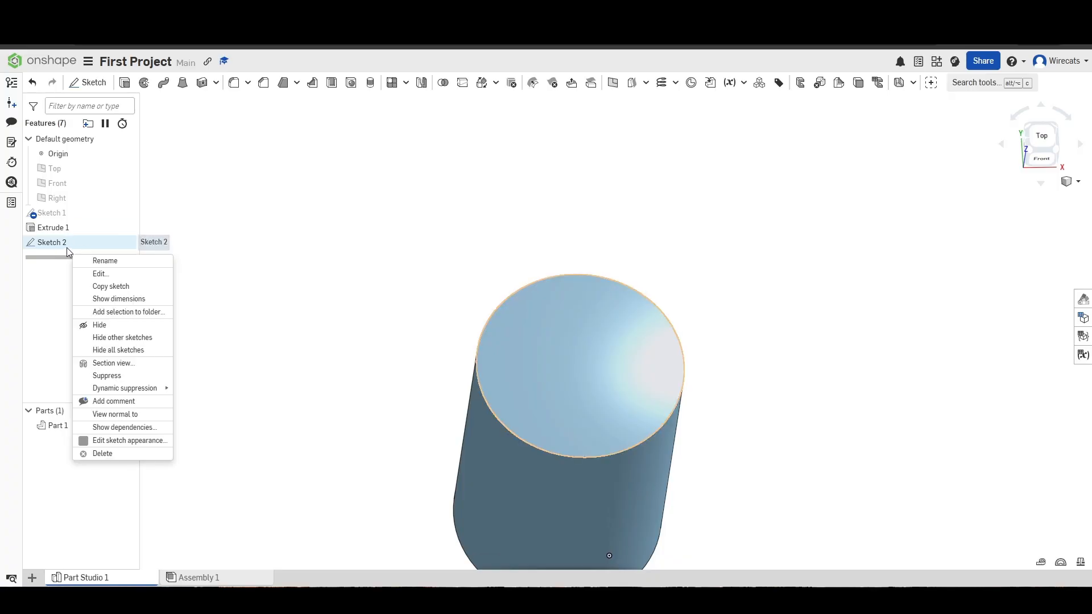
left_click(97, 274)
scroll(602, 367, "down", 3)
right_click_drag(729, 373, 744, 380)
scroll(656, 325, "up", 3)
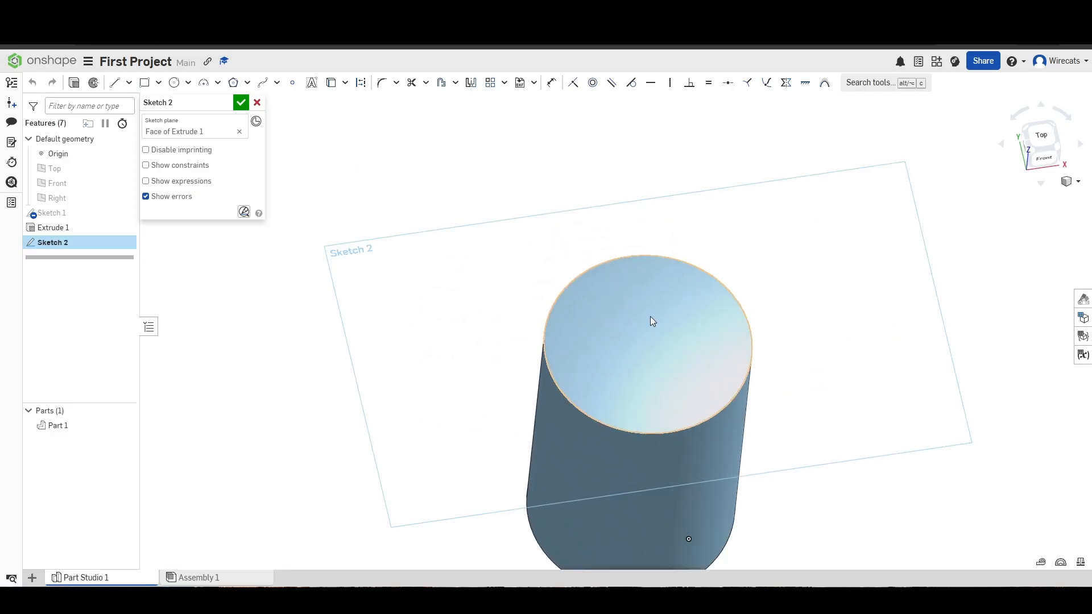
Step: Sketch a circle about 45.6 mm in diameter, concentric with the cylinder's top face, and accept the sketch
middle_click_drag(652, 357, 607, 363)
key("c")
mouse_move(603, 381)
right_mouse_down()
mouse_move(578, 381)
mouse_move(598, 388)
right_mouse_up()
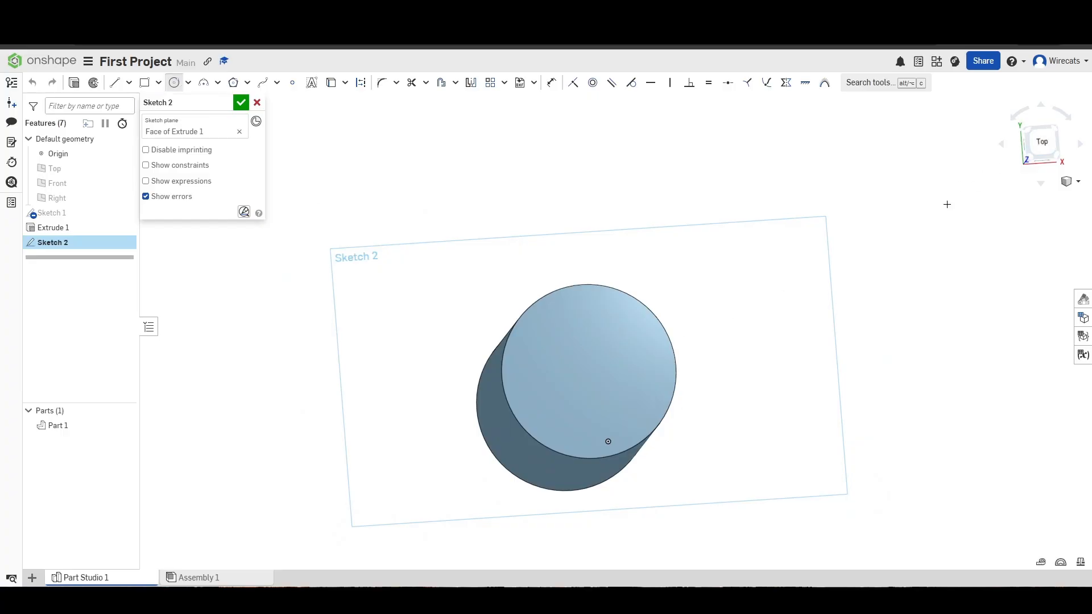
left_click(1041, 149)
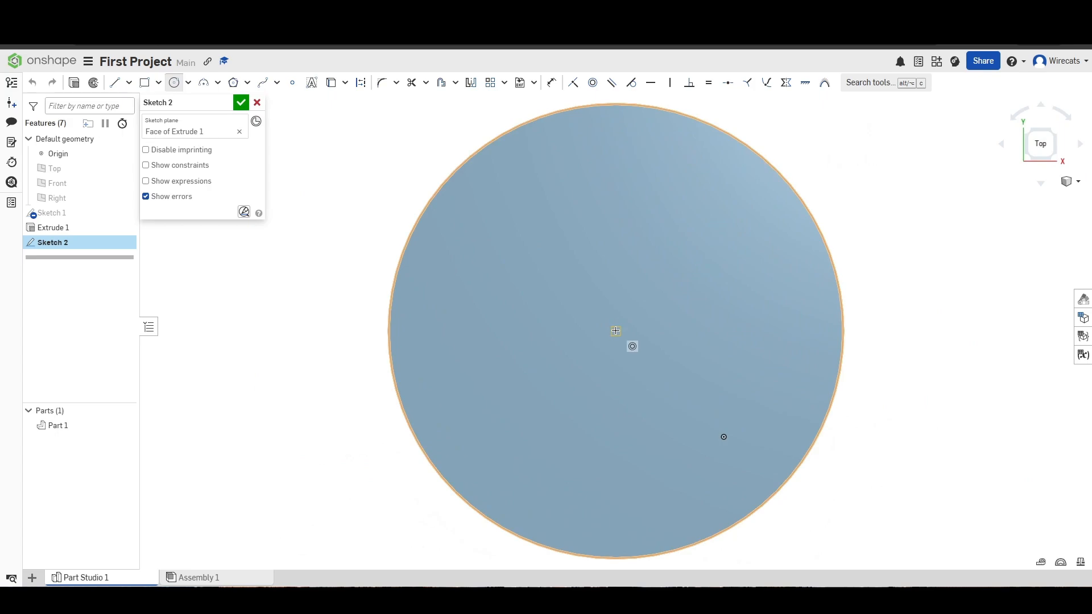
middle_click_drag(615, 331, 586, 334)
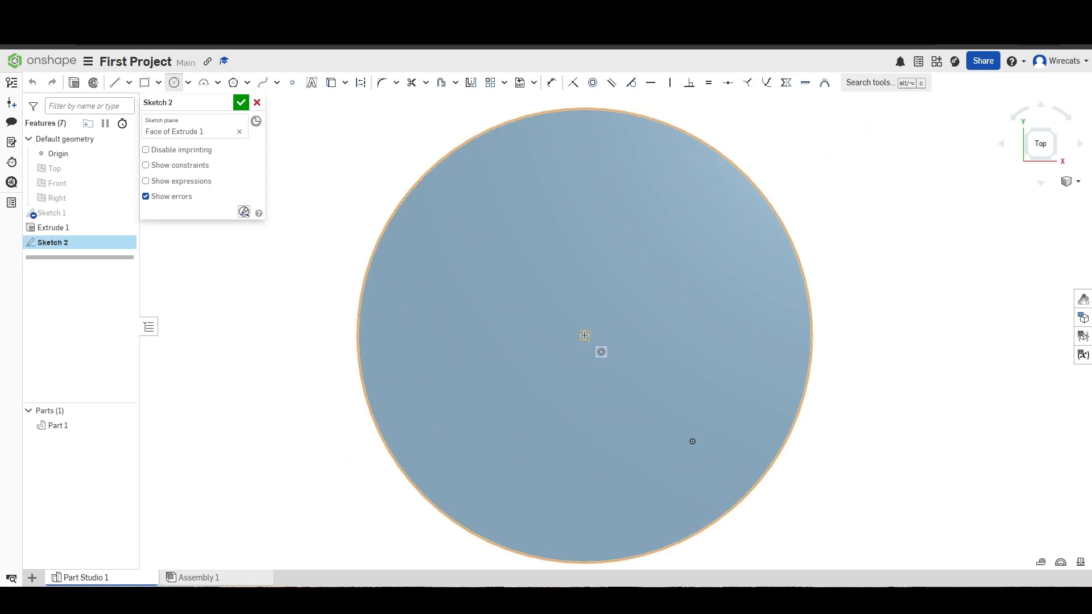
left_click(585, 335)
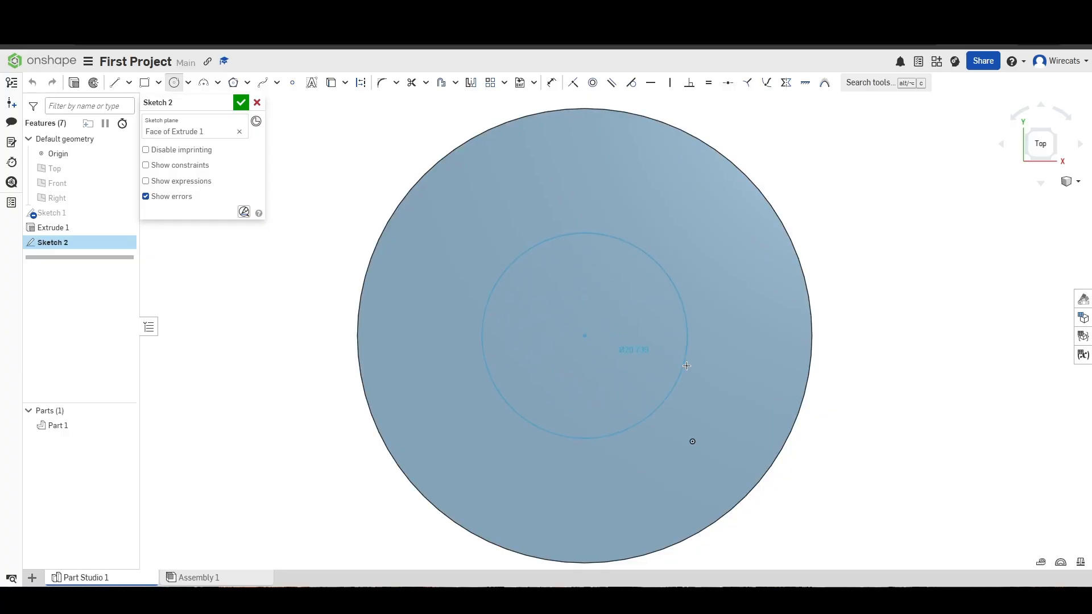
left_click(781, 394)
scroll(853, 419, "down", 3)
mouse_move(853, 419)
right_mouse_down()
mouse_move(859, 383)
mouse_move(850, 415)
right_mouse_up()
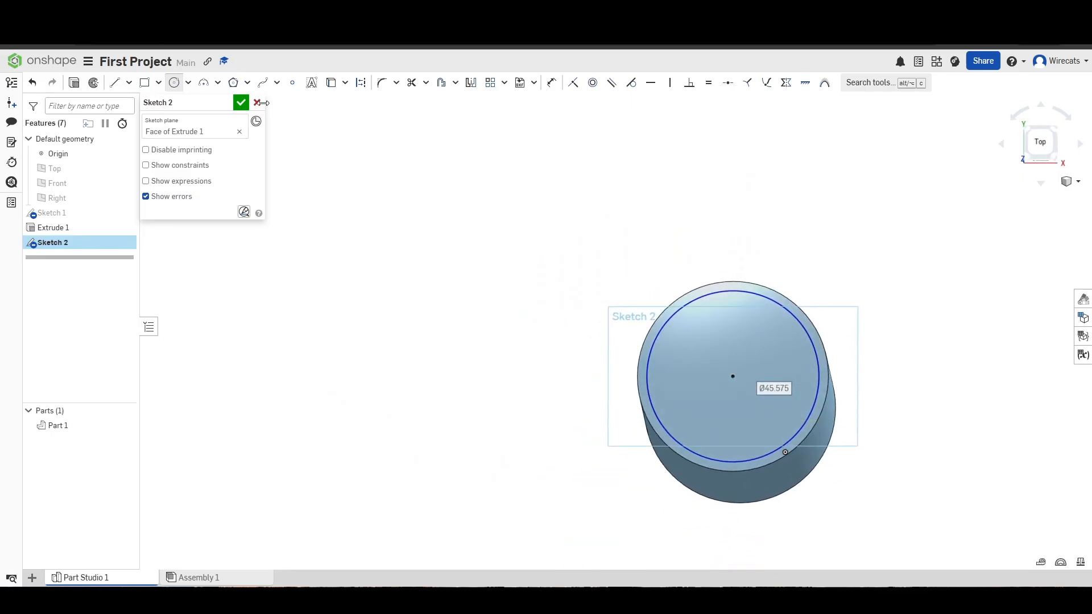
left_click(241, 103)
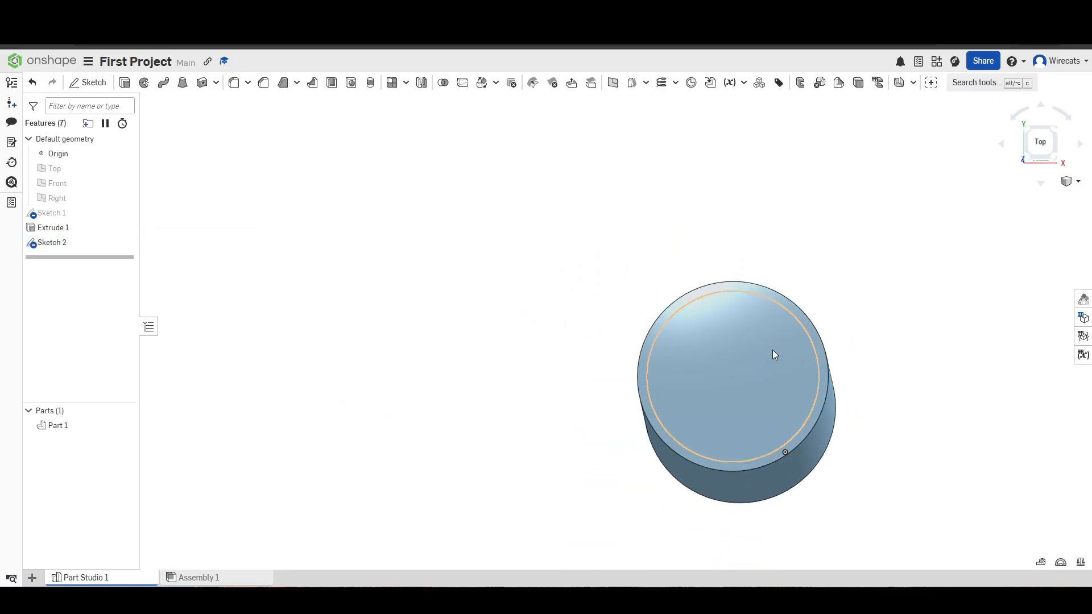
Step: Start a solid extrusion of the circular region on the top face, try the New and Add operations, and choose Remove
middle_click_drag(779, 356, 654, 306)
left_click(656, 311)
mouse_move(708, 356)
right_mouse_down()
mouse_move(647, 357)
mouse_move(632, 314)
mouse_move(671, 330)
mouse_move(705, 368)
mouse_move(663, 318)
right_mouse_up()
left_click(663, 318)
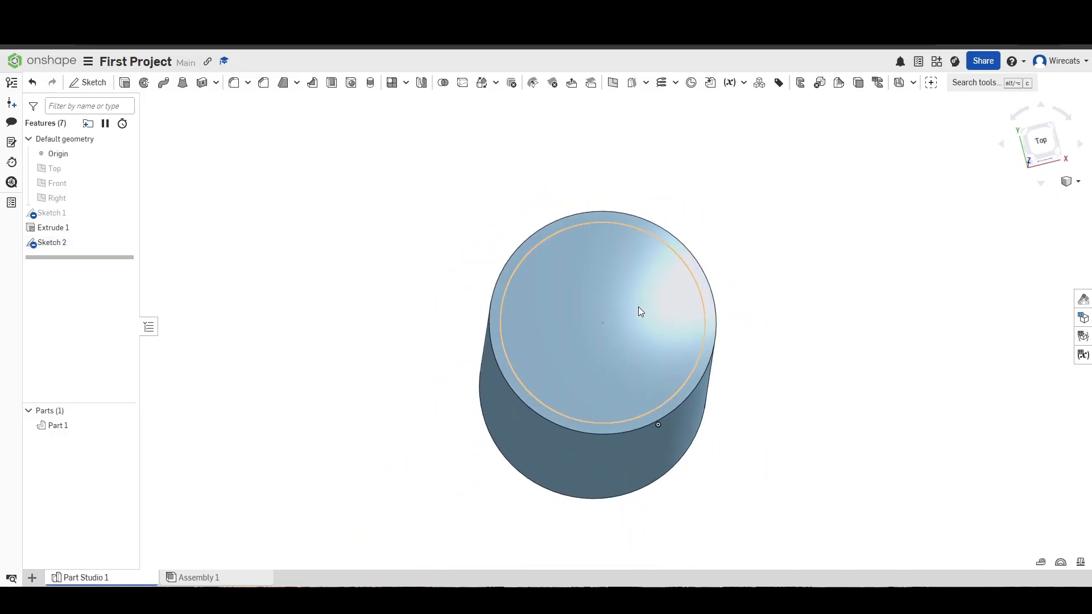
mouse_move(589, 332)
right_mouse_down()
mouse_move(628, 297)
mouse_move(704, 277)
right_mouse_up()
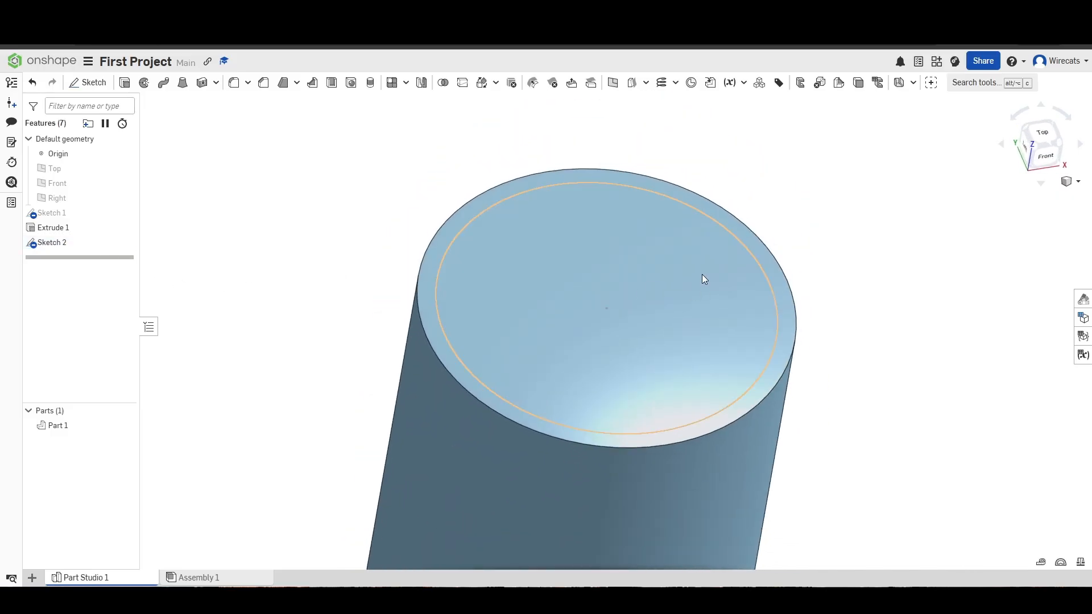
left_click(703, 275)
mouse_move(836, 312)
right_mouse_down()
mouse_move(860, 291)
mouse_move(883, 345)
right_mouse_up()
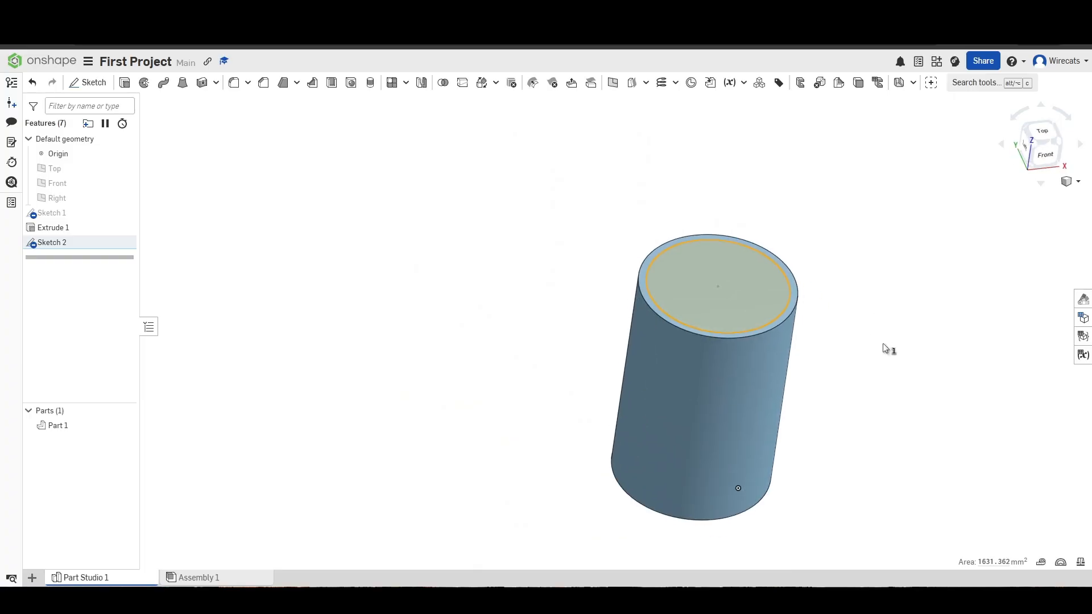
left_click(125, 84)
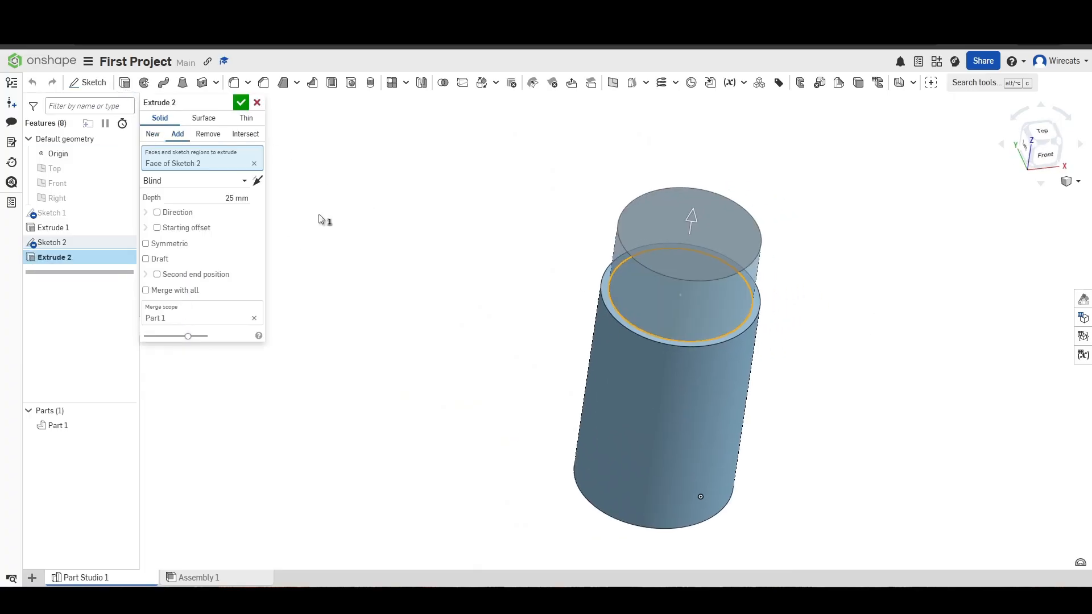
left_click(152, 135)
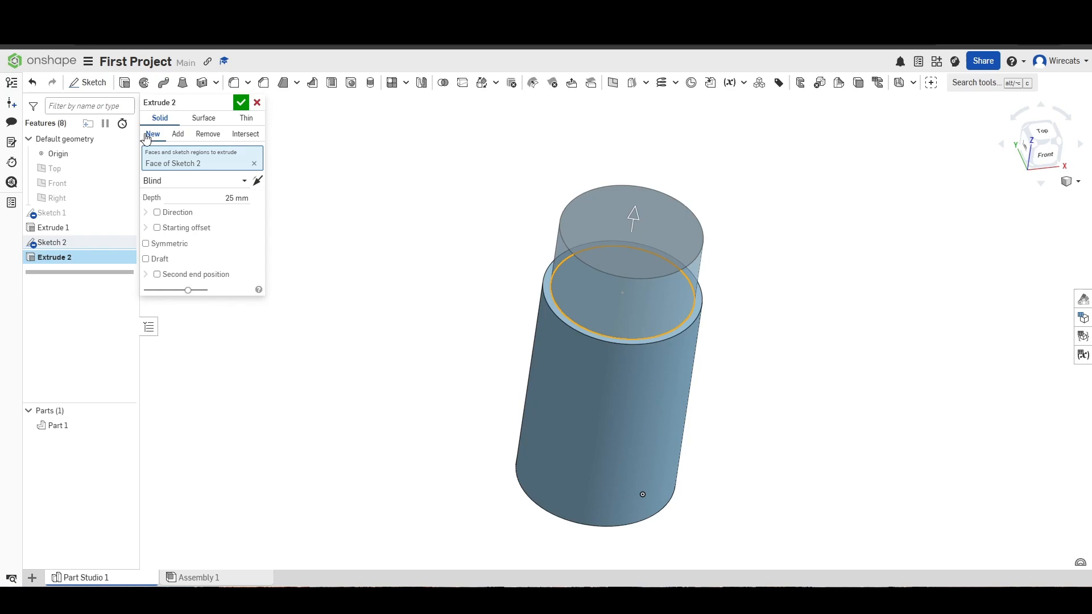
left_click(183, 136)
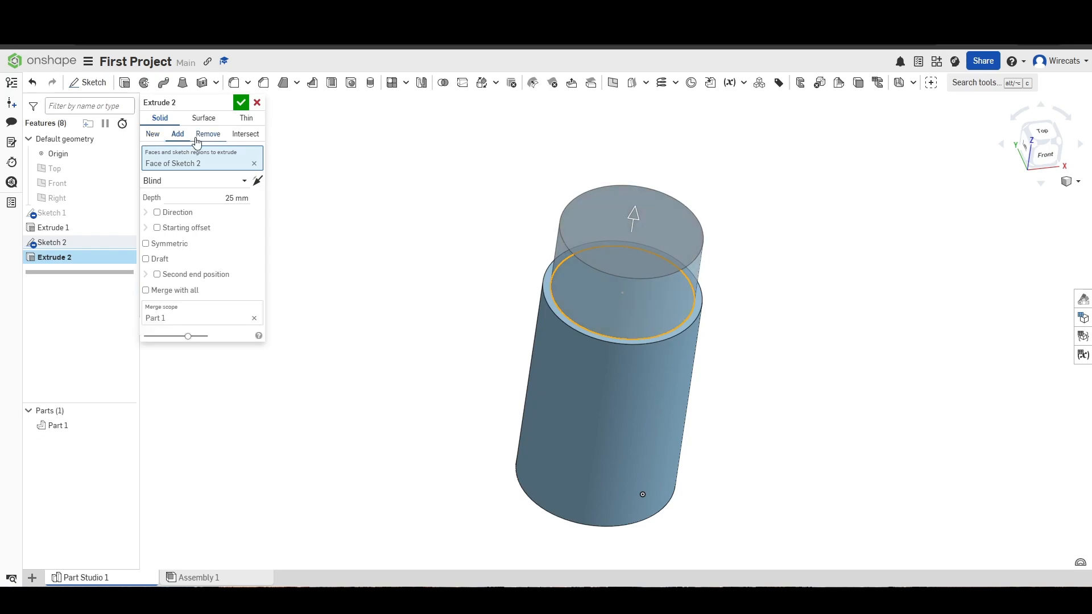
left_click(204, 137)
Step: Set the blind cut's depth to 70 mm and accept it to hollow out the cylinder
right_click_drag(549, 246, 636, 410)
scroll(603, 424, "up", 3)
scroll(578, 435, "down", 3)
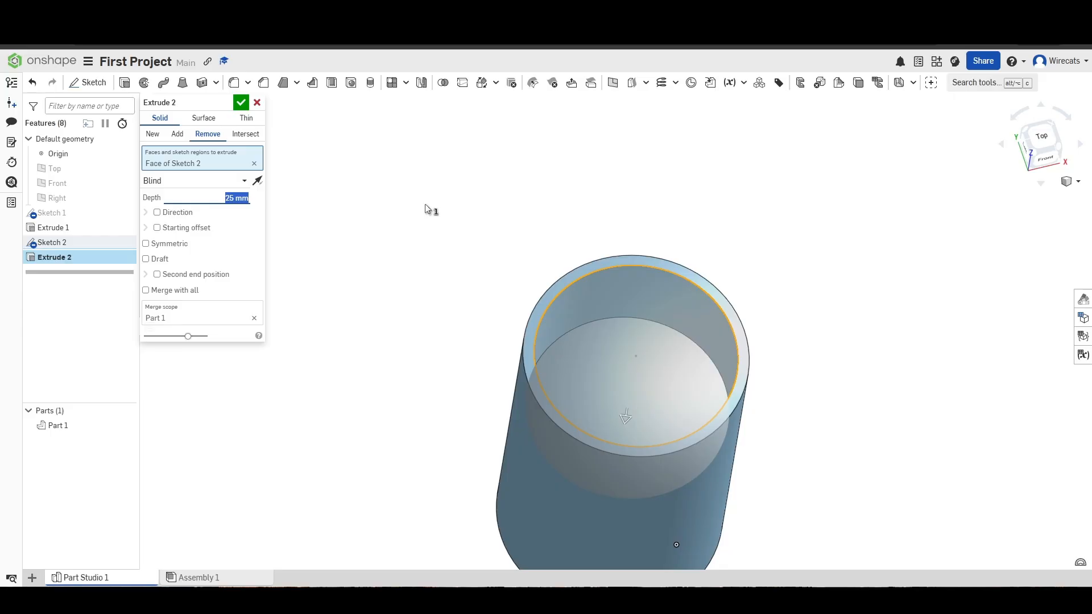
key("shift+1")
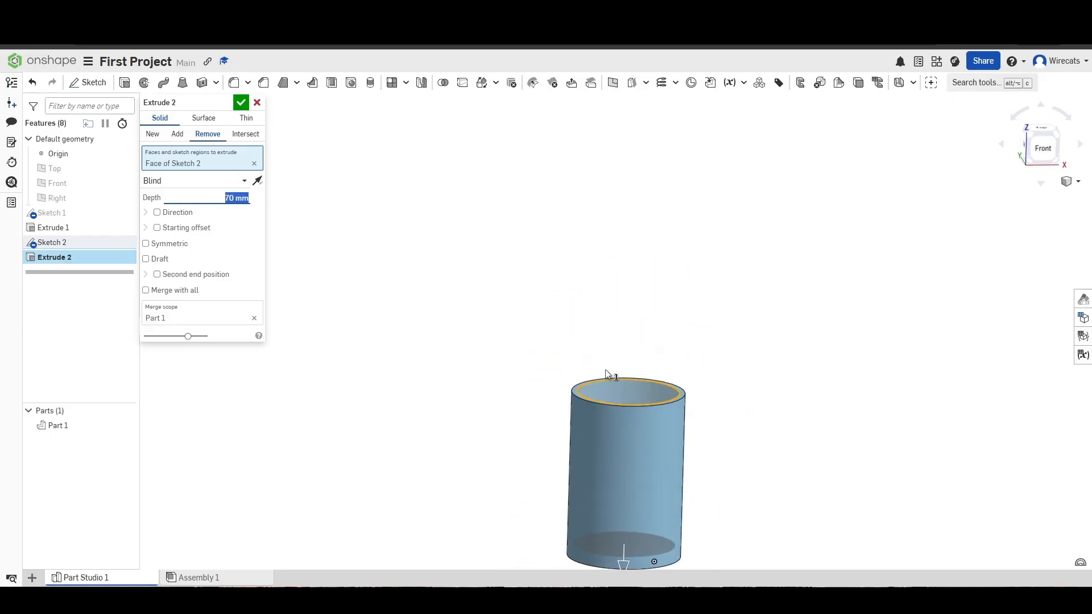
scroll(654, 441, "up", 3)
right_click_drag(670, 454, 581, 438)
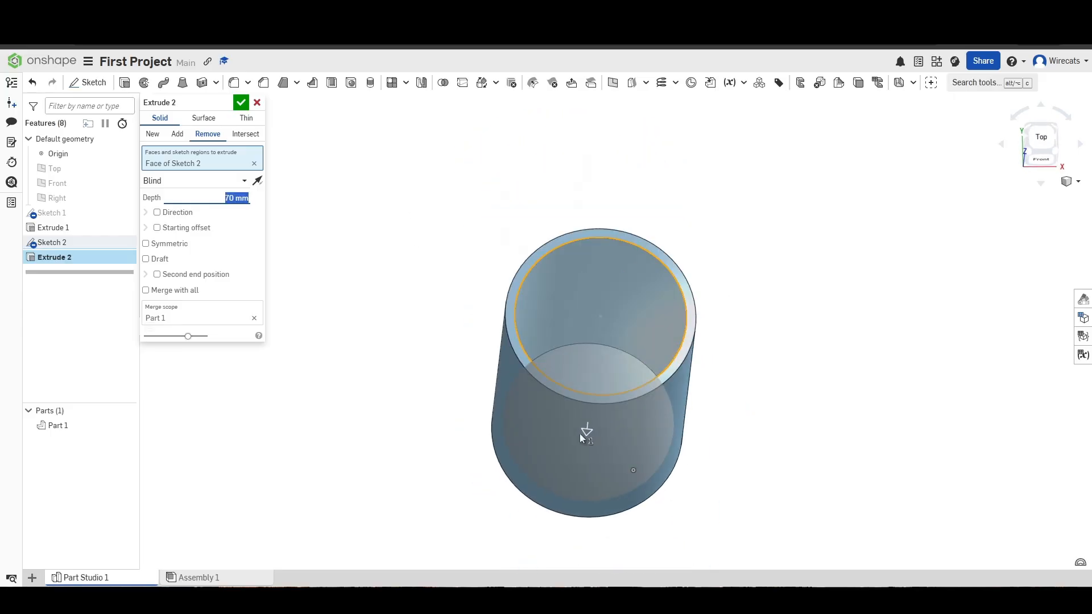
left_click(239, 103)
right_click_drag(612, 348, 537, 296)
scroll(548, 340, "up", 6)
right_click_drag(550, 336, 574, 358)
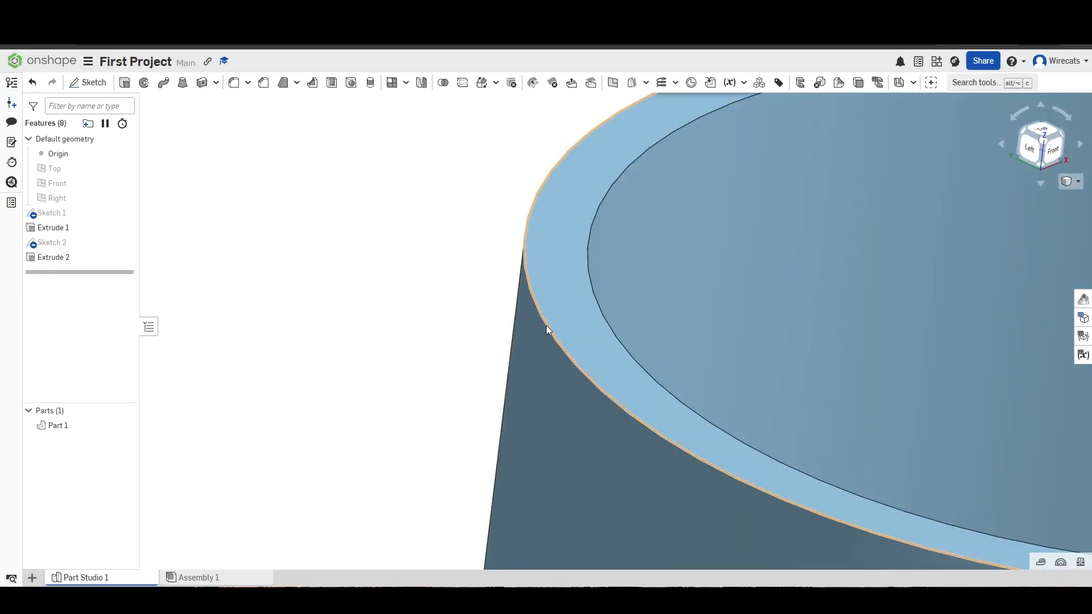
scroll(562, 318, "down", 3)
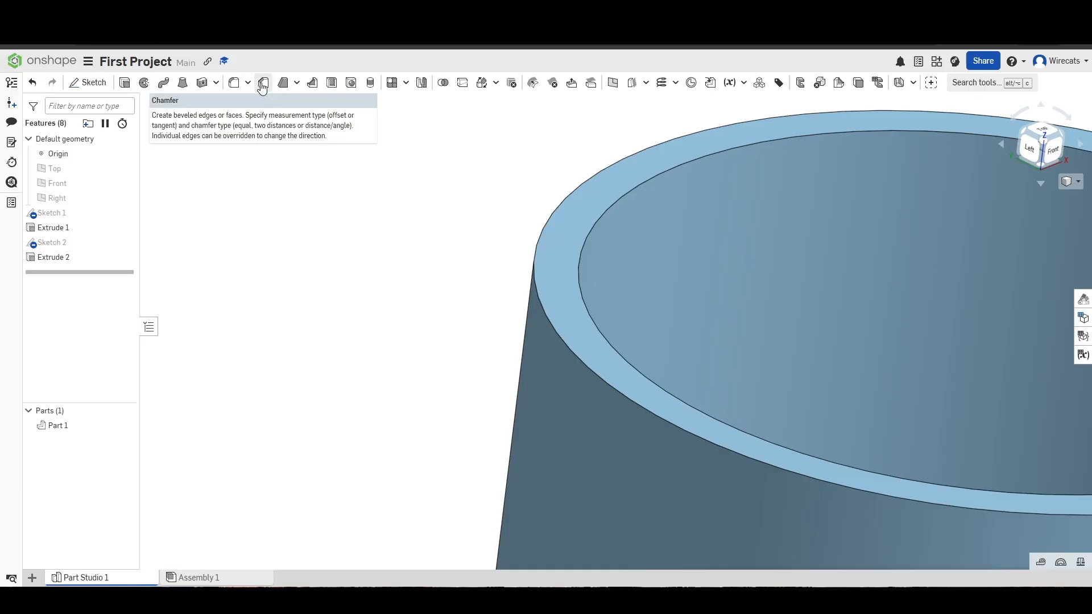
Step: Try a fillet with a 1 mm radius on the outer edge of the hollow cylinder's open rim
left_click(233, 85)
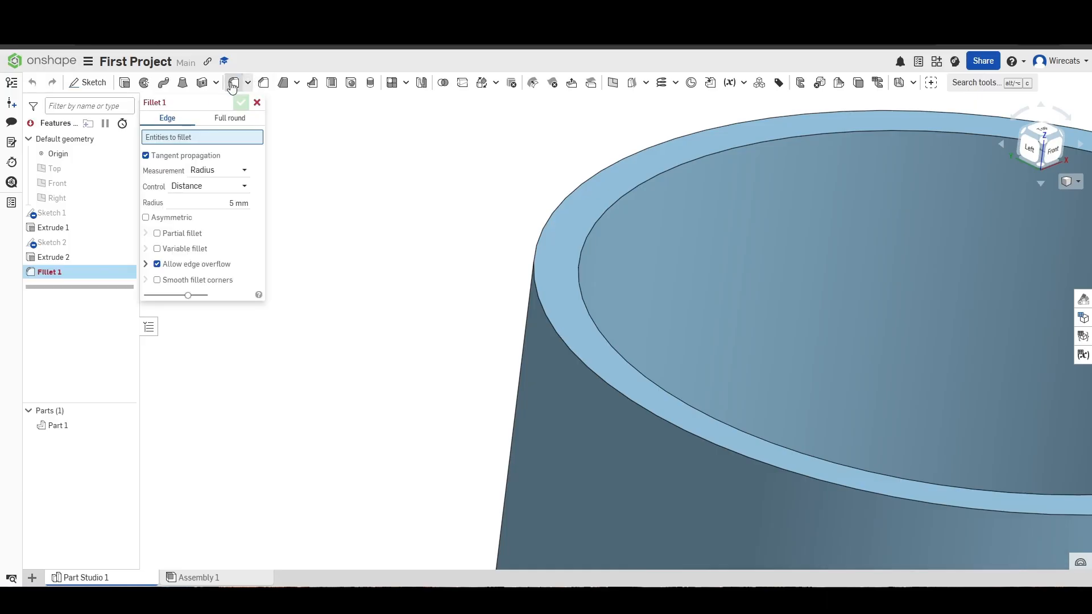
scroll(344, 210, "down", 5)
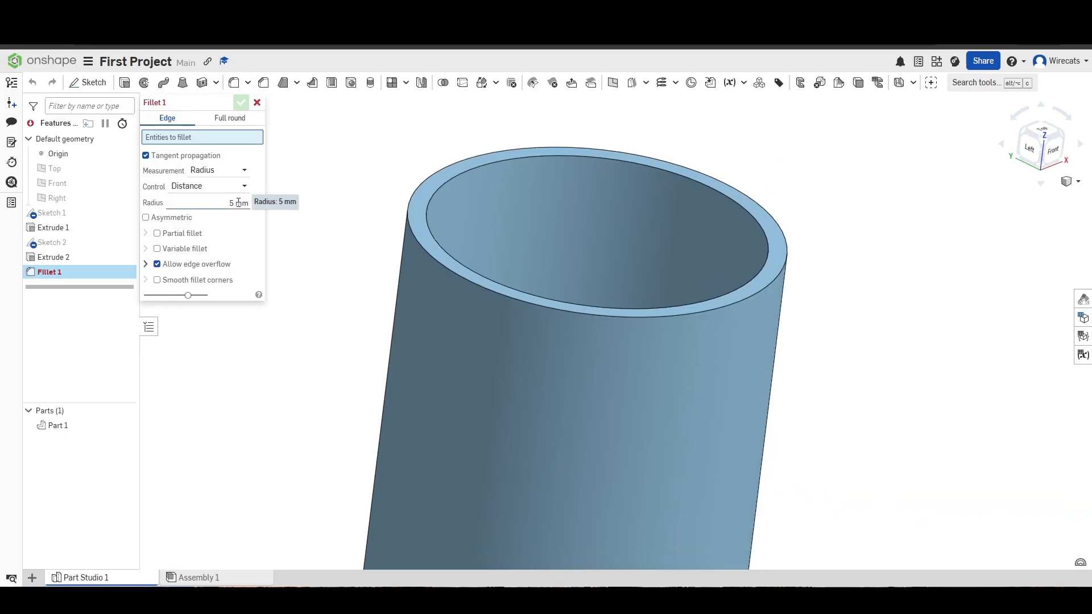
left_click(249, 203)
type("1")
key("Return")
scroll(410, 208, "up", 5)
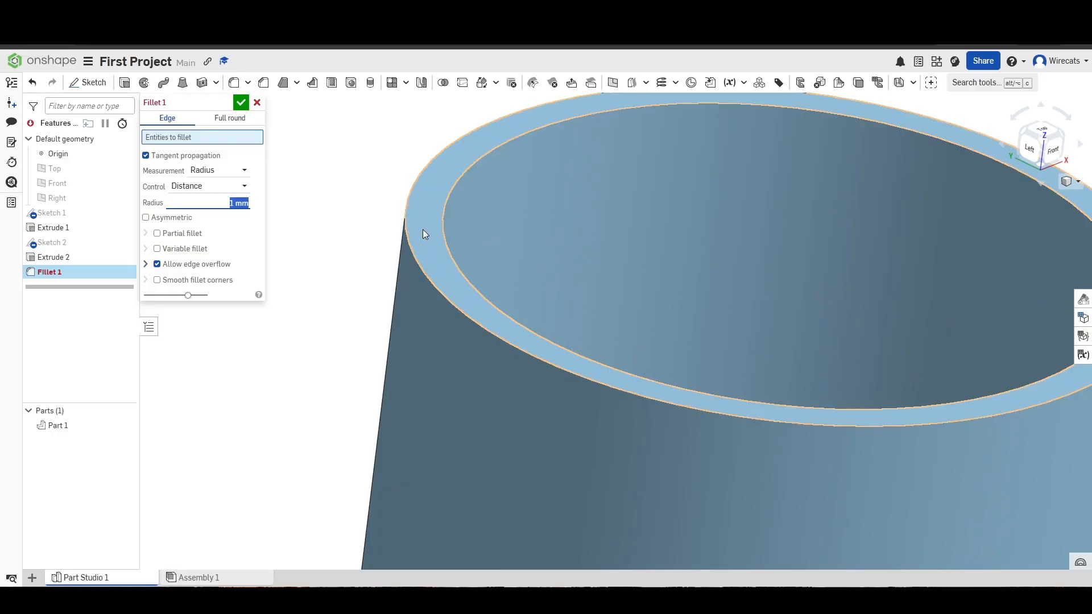
scroll(449, 300, "down", 3)
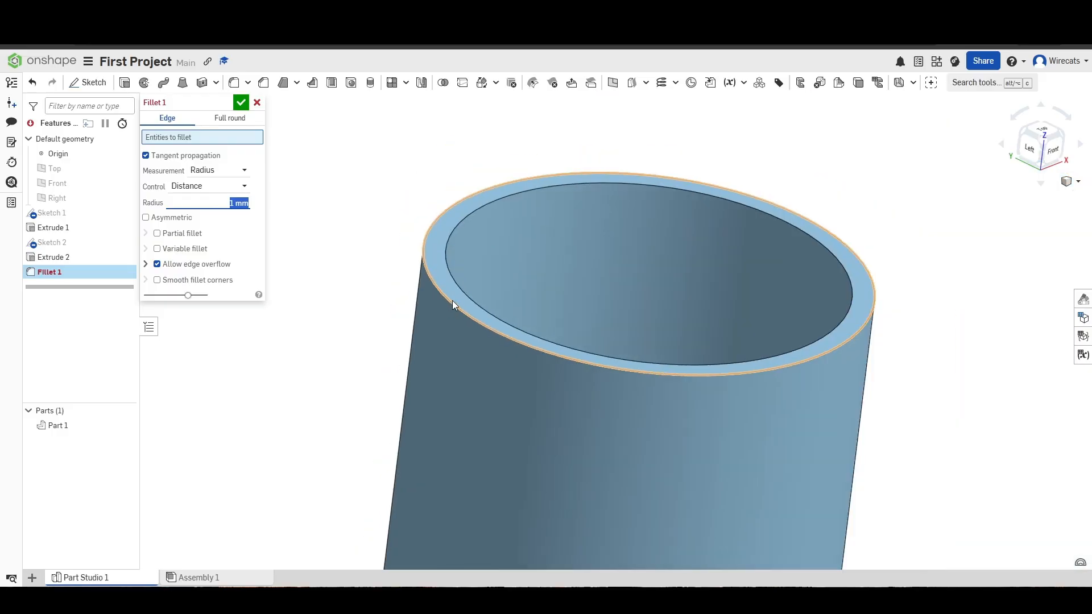
left_click(455, 303)
scroll(461, 310, "up", 5)
key("shift+1")
right_click_drag(436, 290, 479, 295)
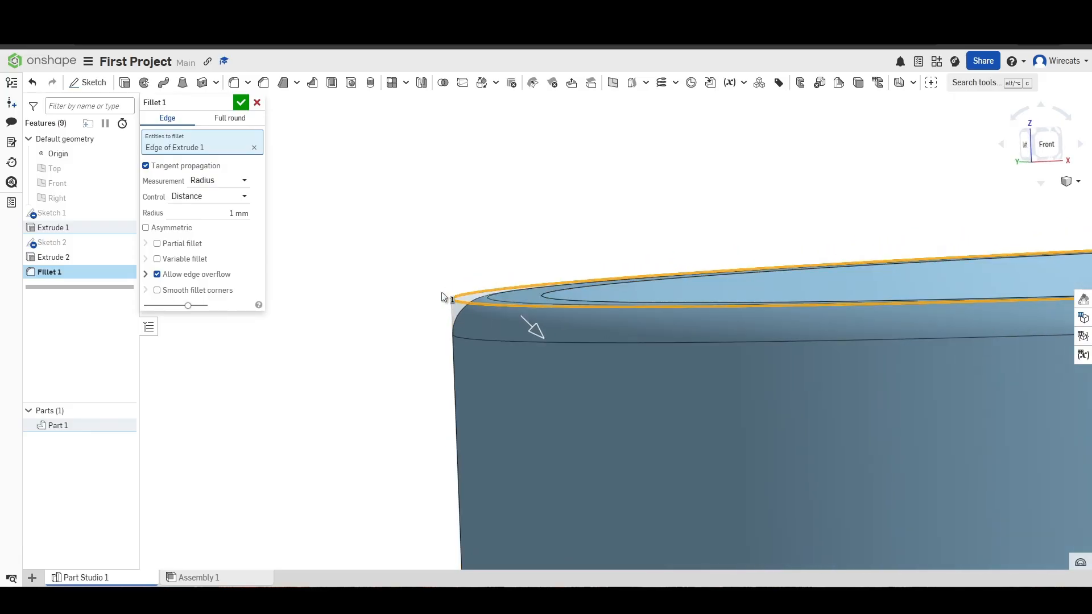
Step: Try radii of 2 mm and 0.5 mm for the outer rim fillet, and discard the fillet
left_click(228, 210)
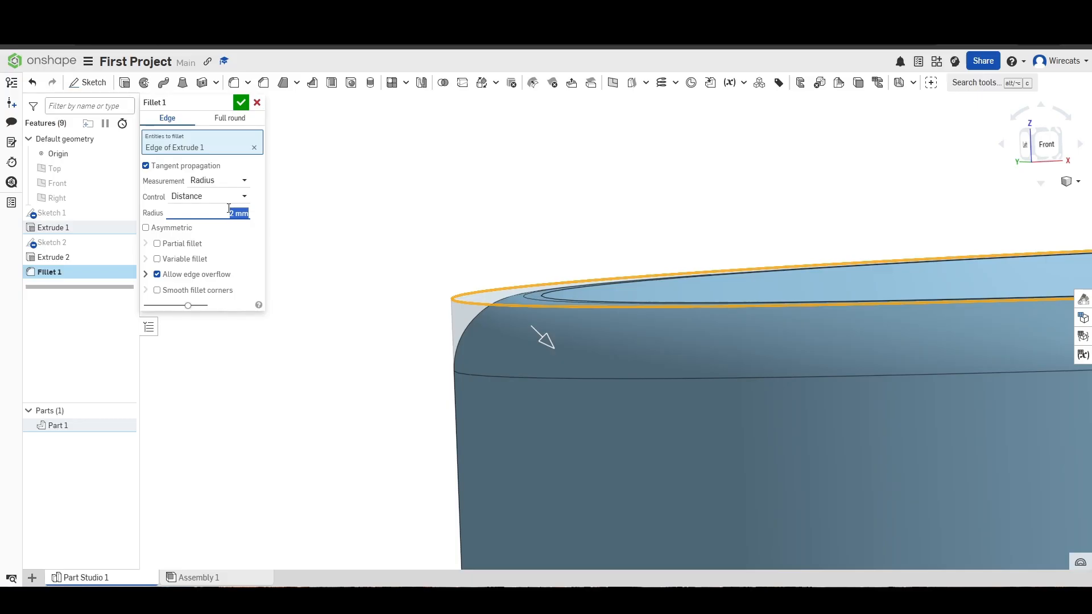
type("0.5")
key("Return")
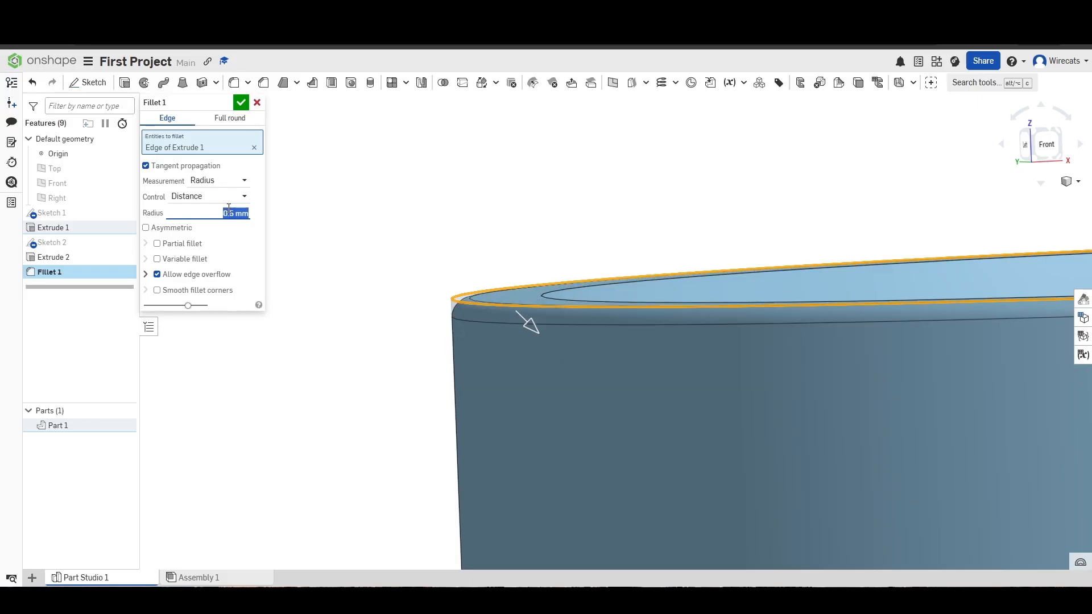
left_click(257, 103)
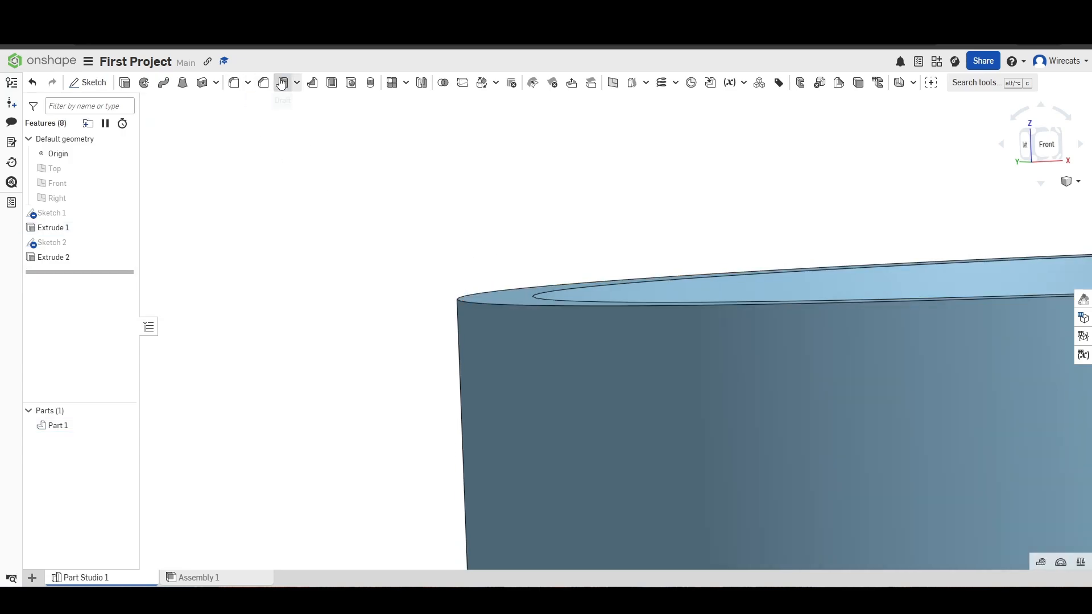
Step: Try an equal-distance chamfer on the outer rim edge, set its distance to 1 mm, and discard the chamfer
left_click(263, 82)
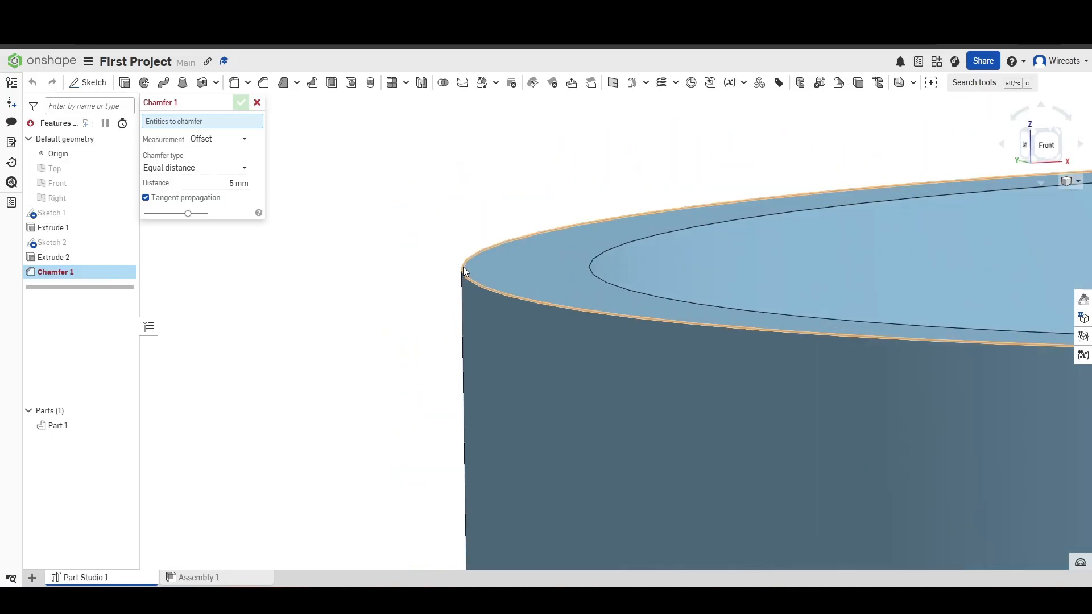
left_click(466, 271)
right_click_drag(441, 245, 314, 222)
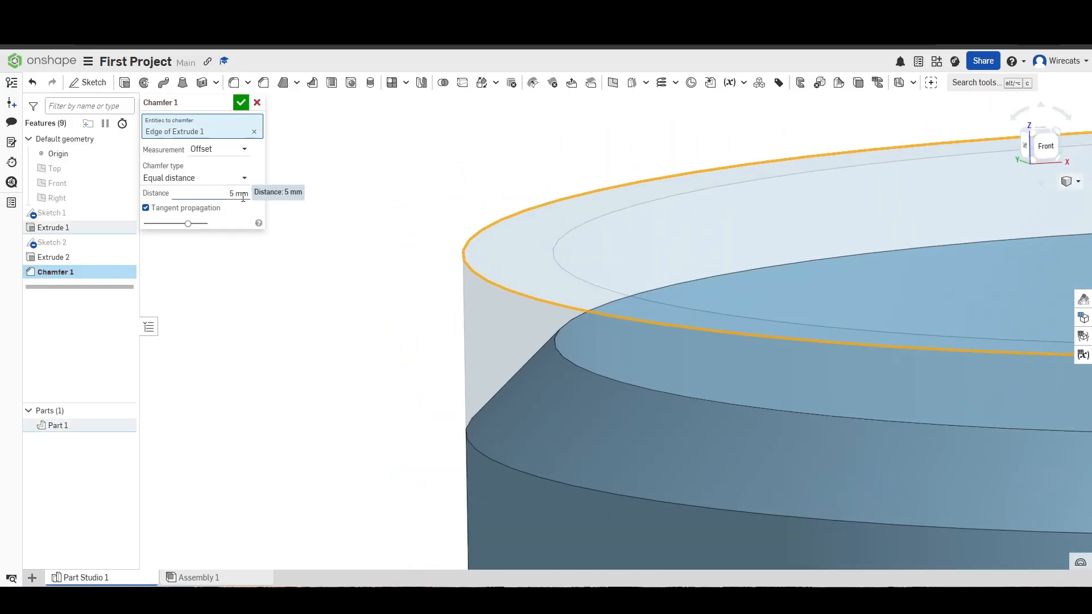
mouse_move(489, 275)
right_mouse_down()
mouse_move(526, 256)
mouse_move(486, 277)
mouse_move(490, 288)
mouse_move(495, 270)
mouse_move(484, 264)
right_mouse_up()
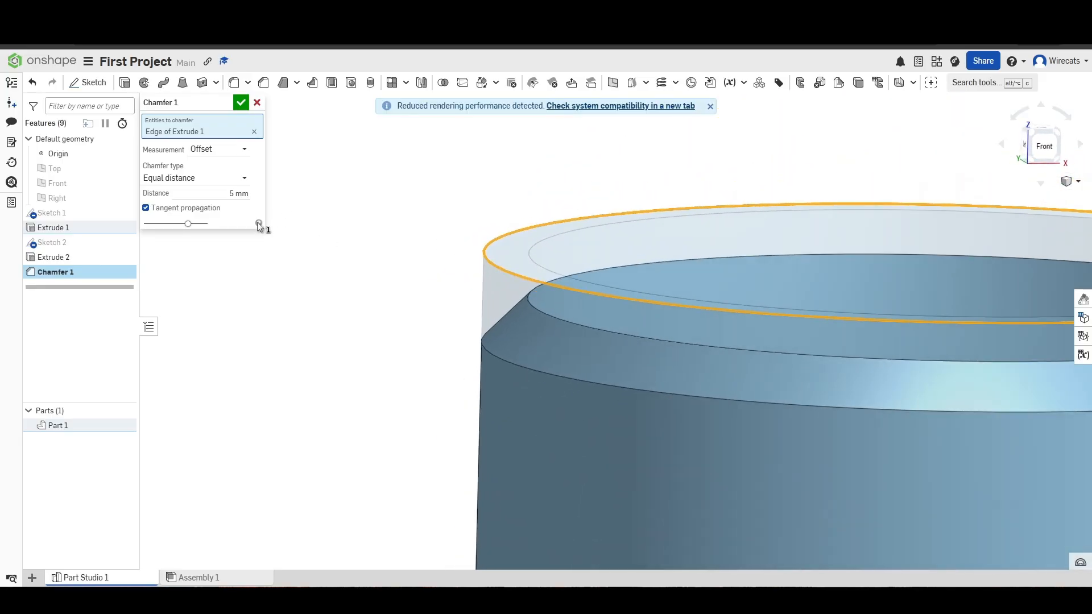
left_click(250, 194)
type("1")
right_click_drag(528, 267, 575, 335)
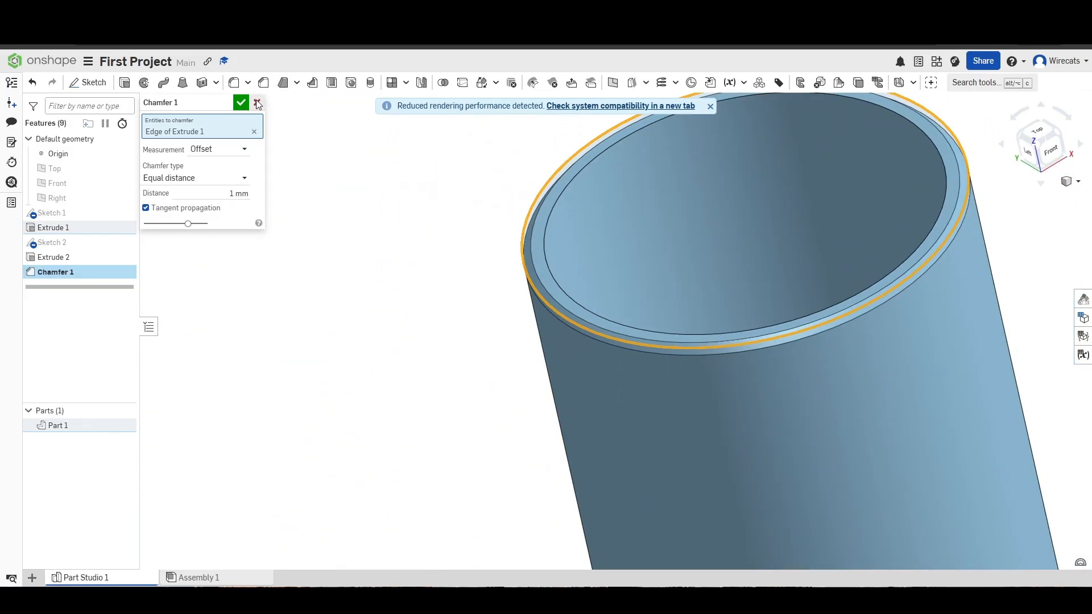
left_click(258, 103)
Step: Fillet the outer edge of the hollow cylinder's open rim with a 2 mm radius and accept it
scroll(377, 195, "down", 2)
scroll(325, 186, "up", 4)
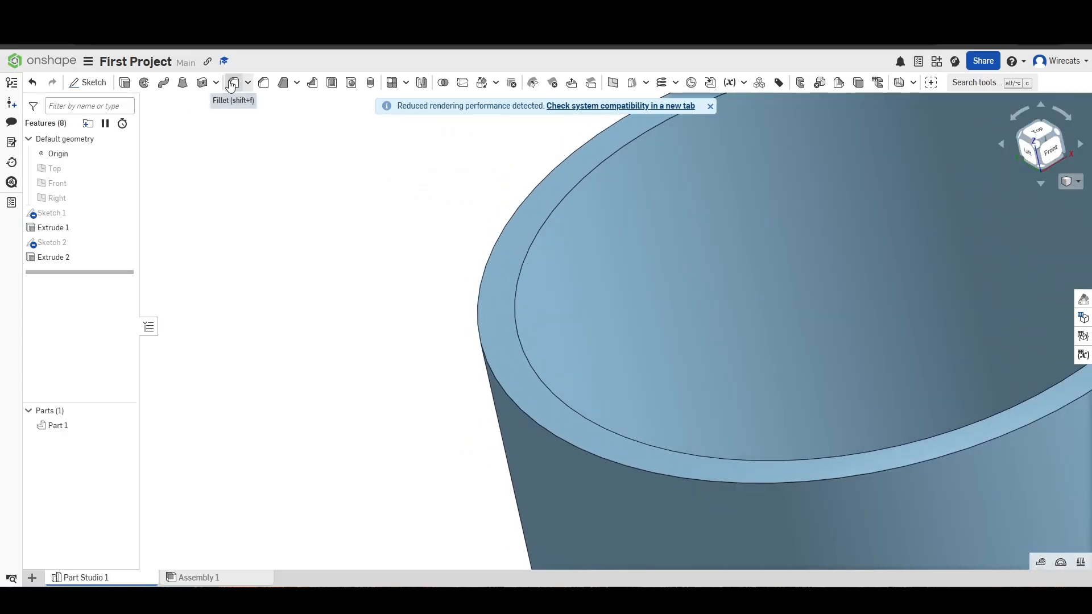
key("shift+f")
scroll(465, 326, "down", 2)
scroll(451, 330, "up", 3)
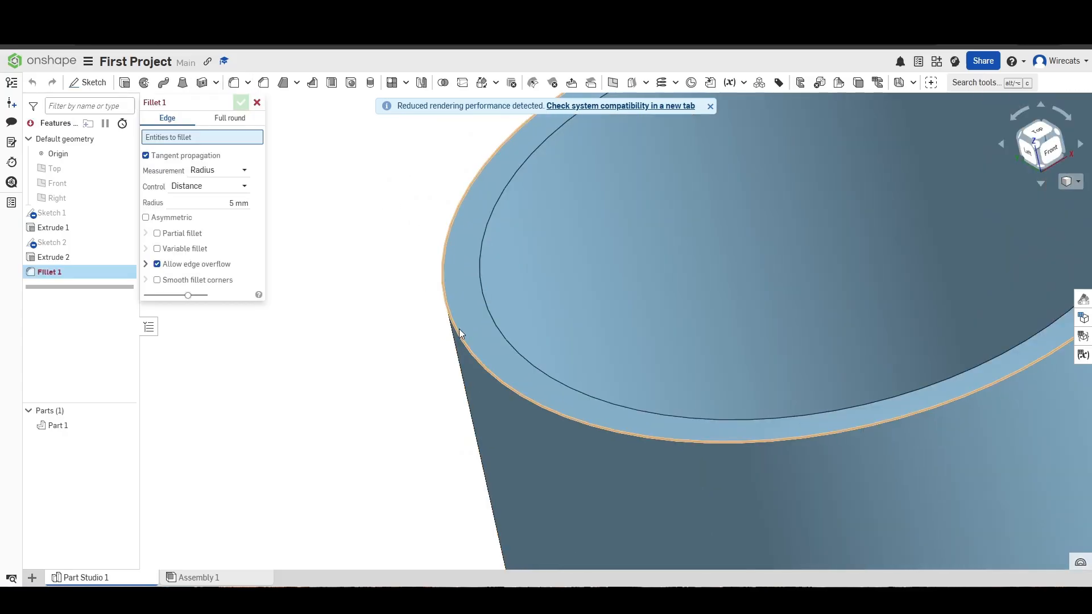
left_click(489, 372)
left_click(226, 219)
type("2")
key("Return")
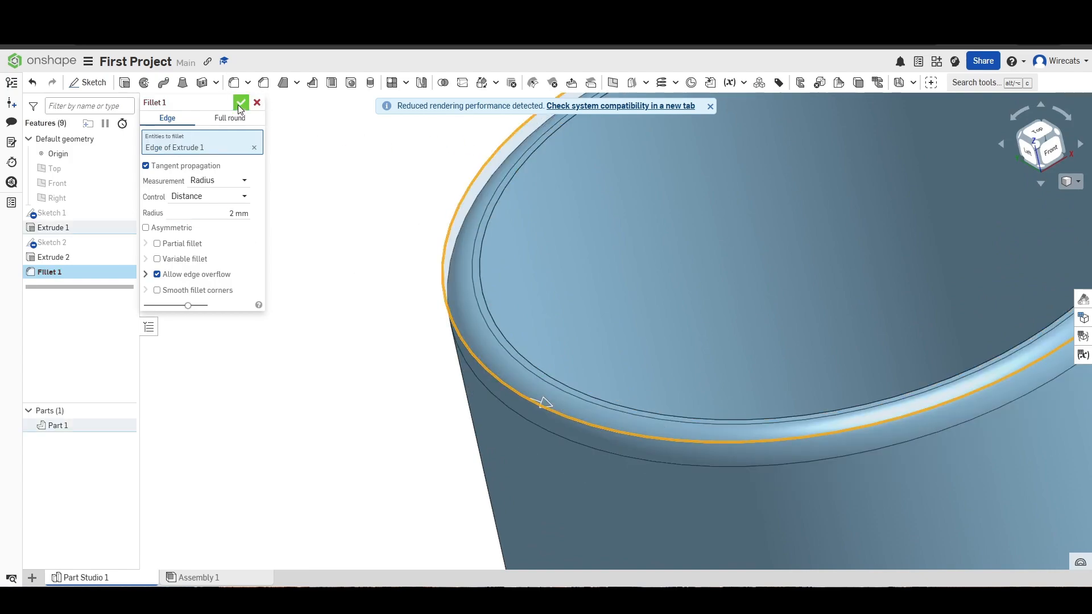
left_click(241, 104)
Step: Chamfer the outer edge of the cylinder's closed base with an equal distance of 3 mm and accept it
scroll(521, 320, "down", 5)
middle_click_drag(520, 321, 556, 298)
right_click_drag(556, 298, 664, 390)
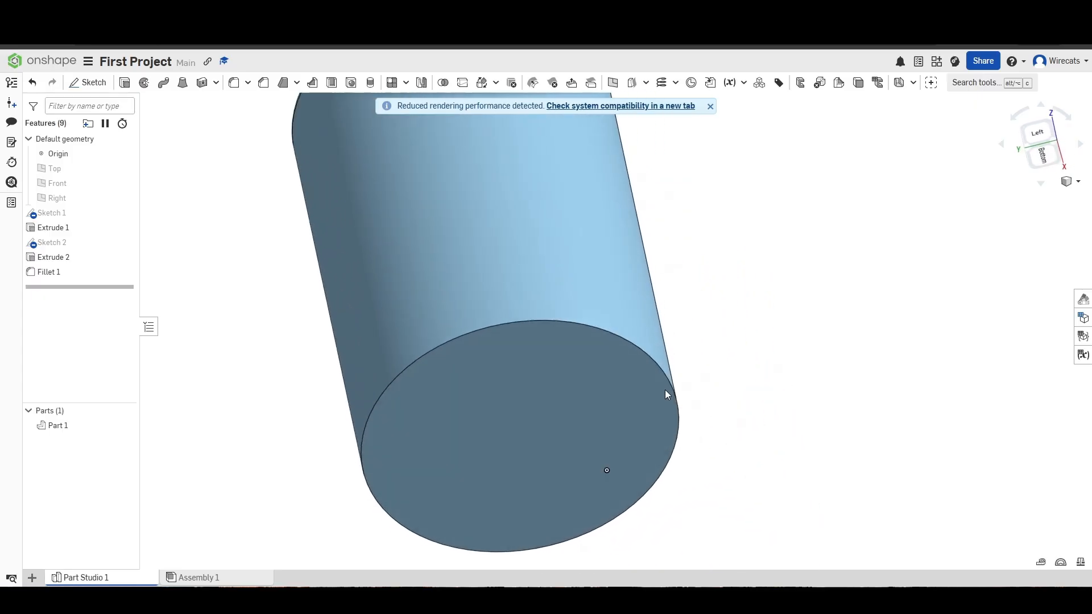
left_click(263, 84)
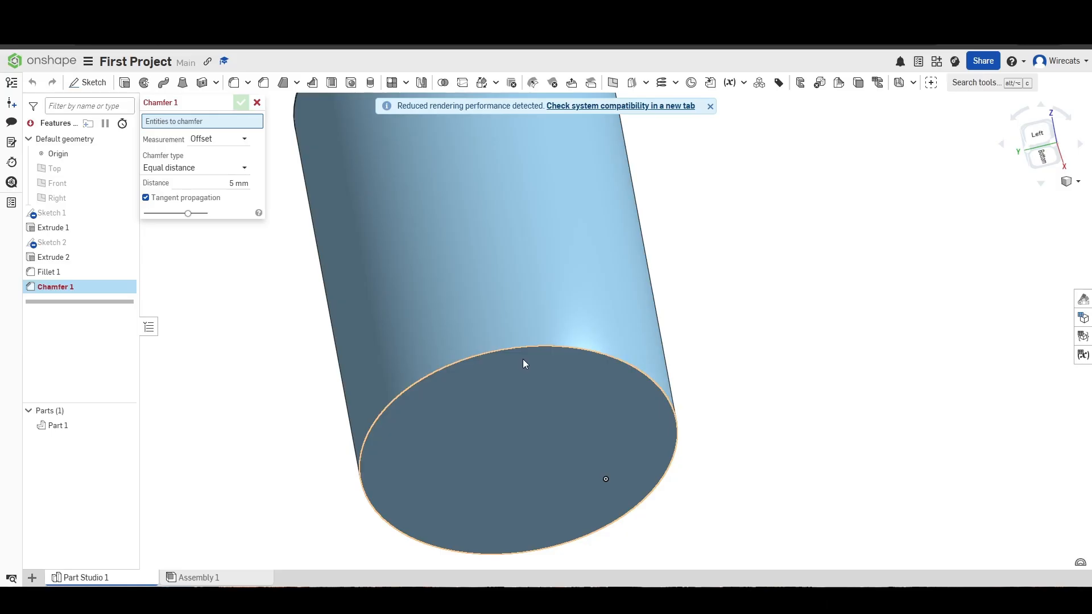
left_click(545, 344)
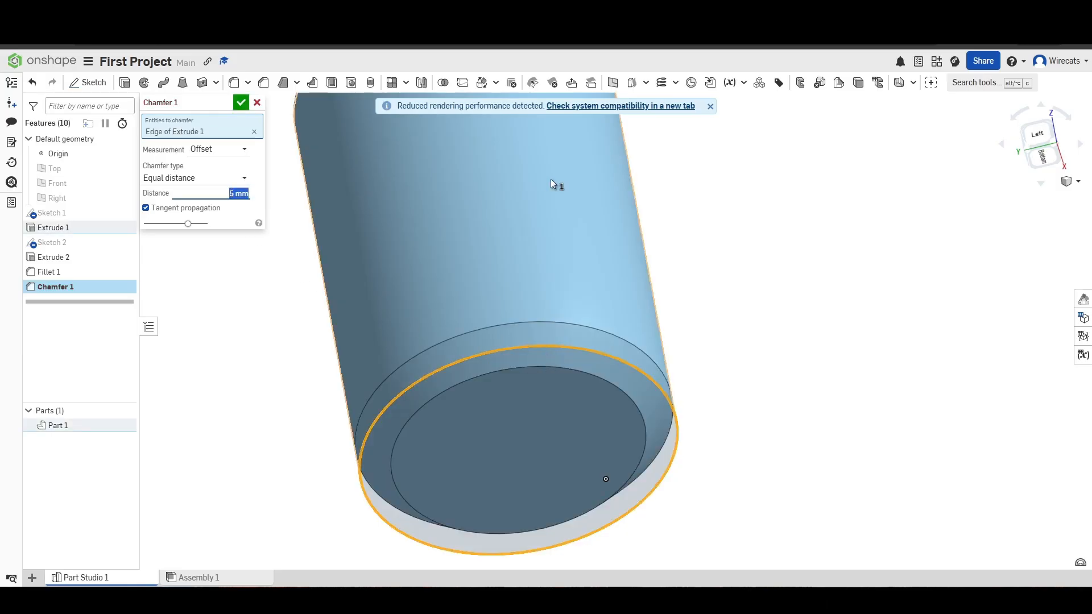
type("3")
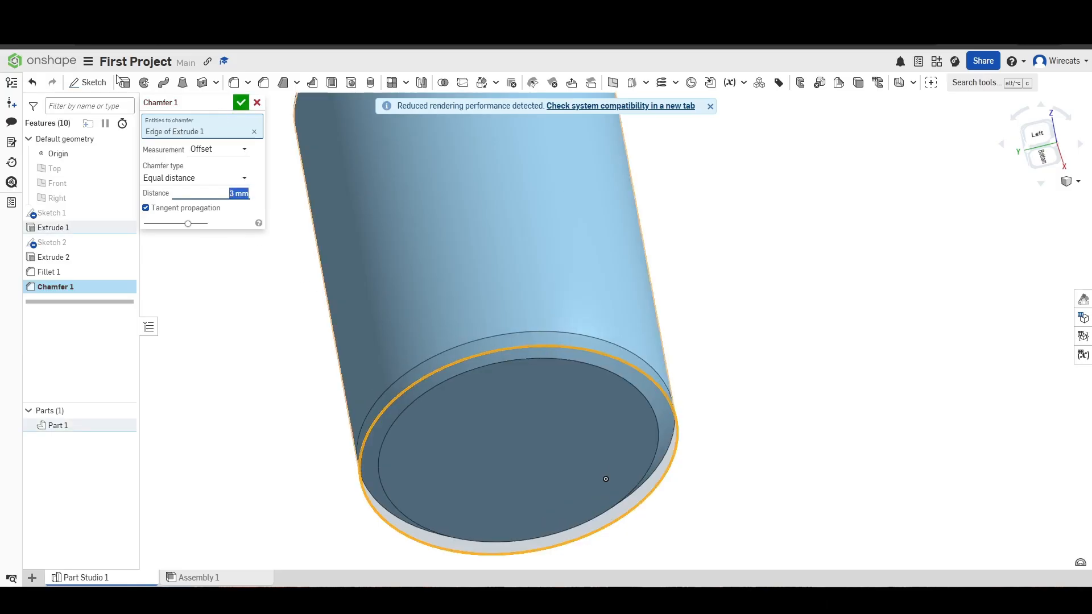
left_click(241, 103)
Step: Inspect the cylinder's filleted rim and chamfered base from several angles
right_click_drag(318, 148, 531, 417)
scroll(490, 302, "up", 3)
scroll(500, 325, "down", 3)
right_click_drag(500, 328, 556, 383)
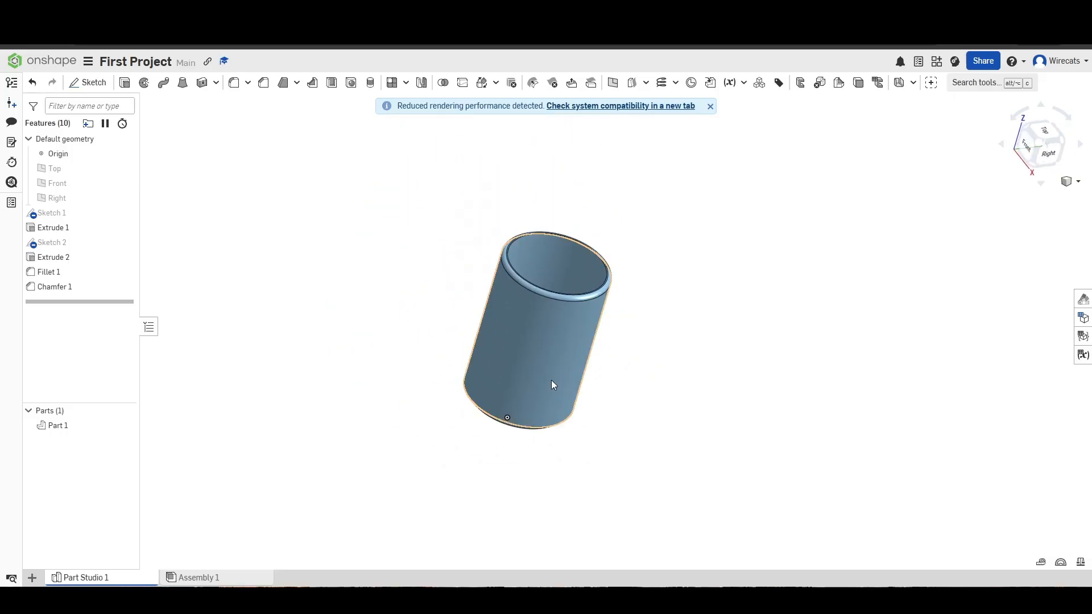
scroll(538, 366, "up", 3)
right_click_drag(438, 336, 487, 463)
scroll(483, 481, "down", 2)
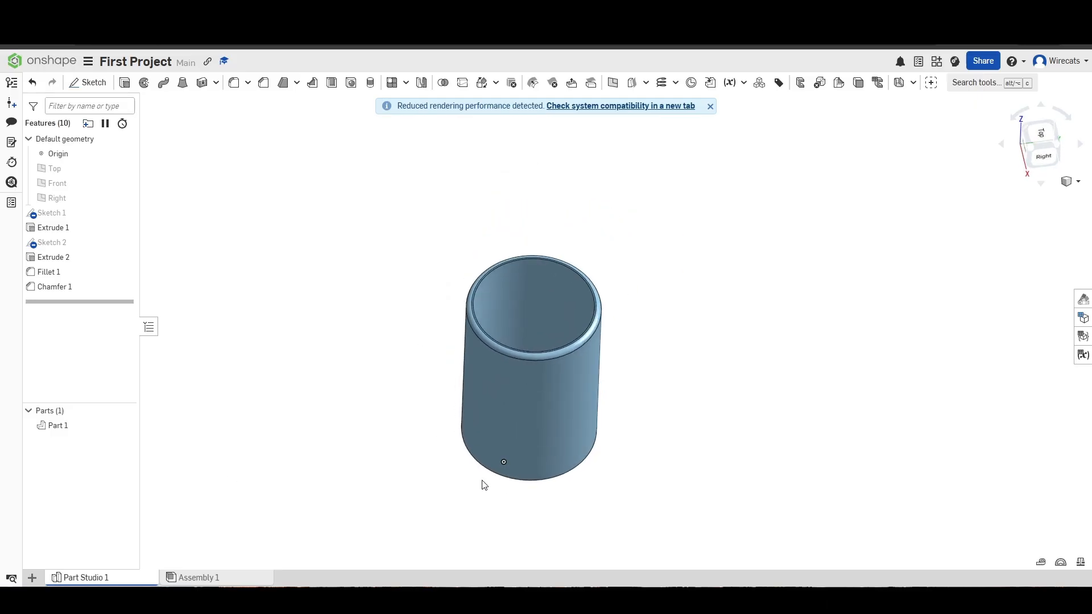
Step: Create a second Part Studio in the document and look over its default planes
left_click(33, 579)
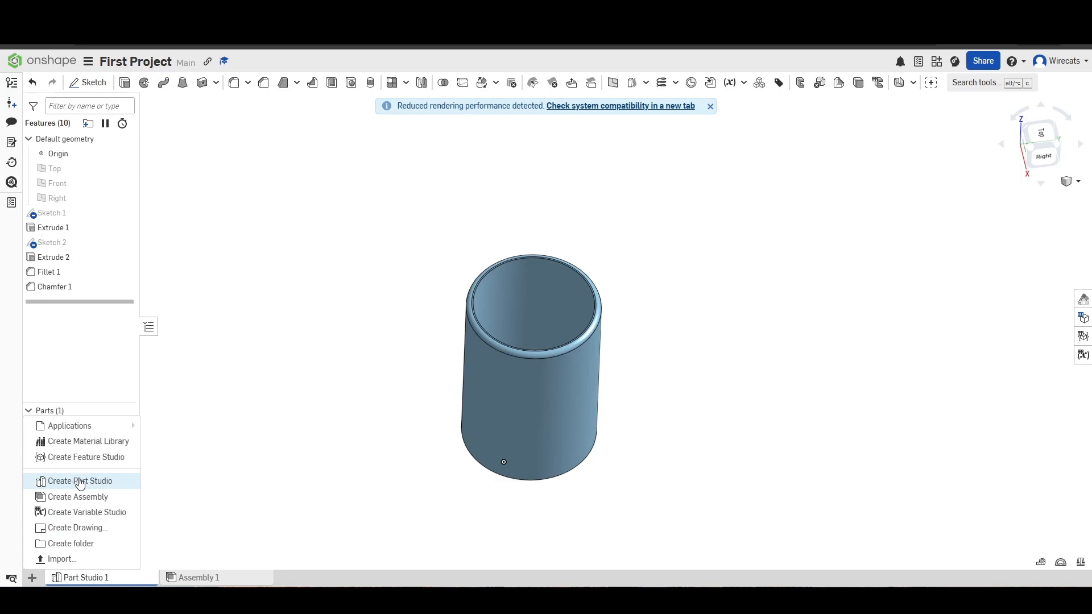
left_click(80, 484)
mouse_move(199, 579)
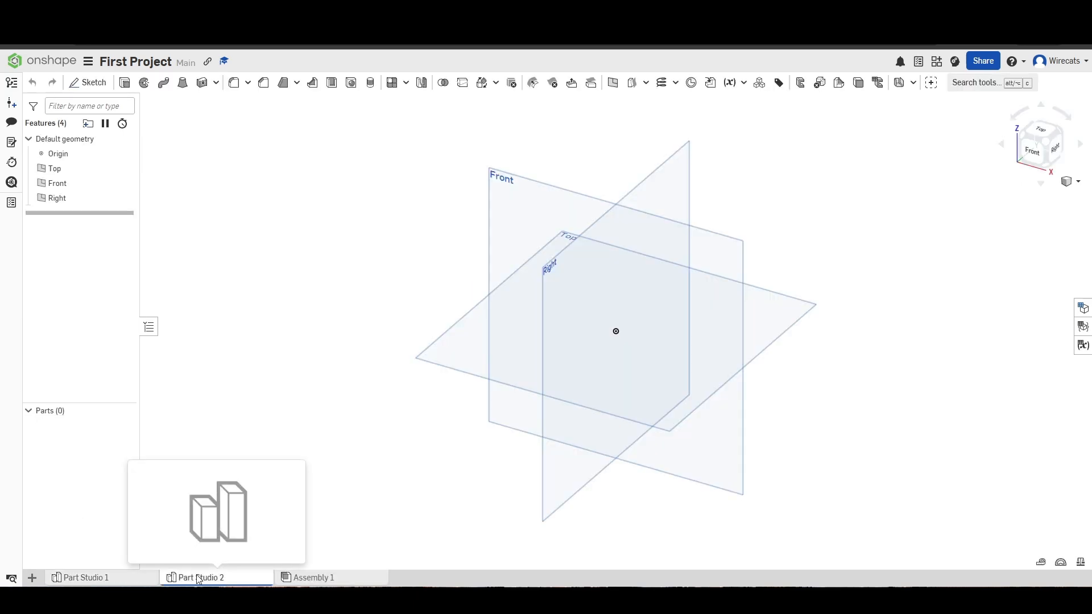
right_click_drag(220, 555, 348, 347)
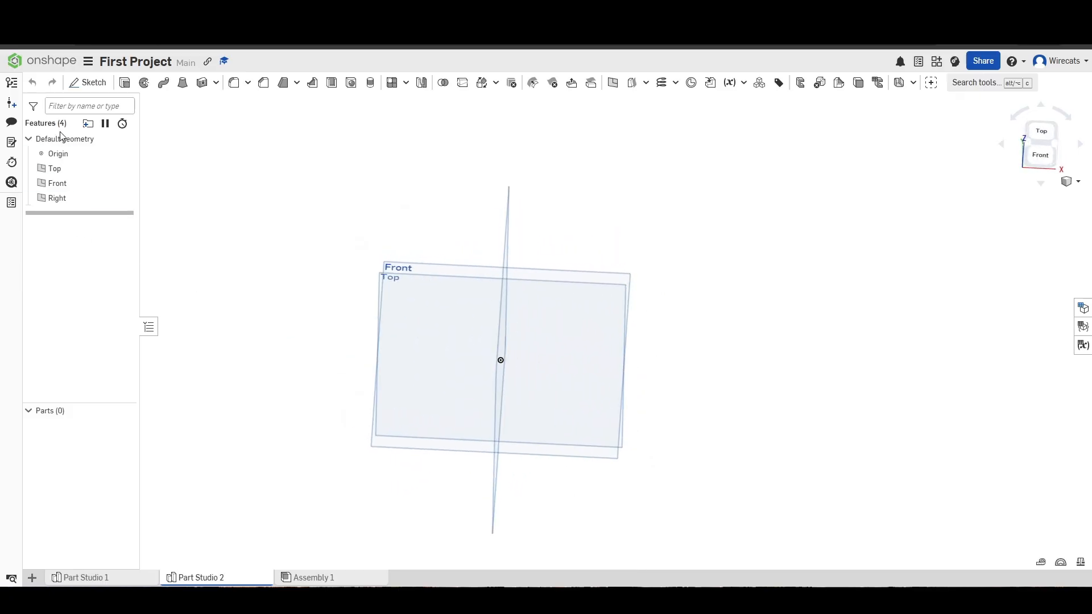
Step: Revisit the cylinder in Part Studio 1, check the studio's available options, and return to Part Studio 2
left_click(81, 576)
right_click_drag(480, 368, 527, 395)
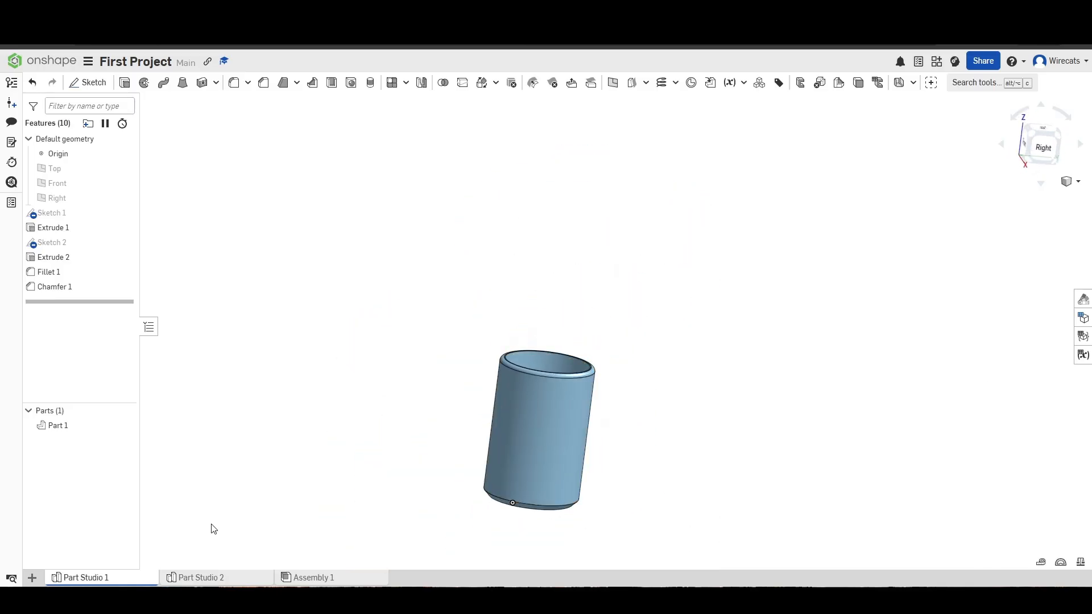
right_click(125, 580)
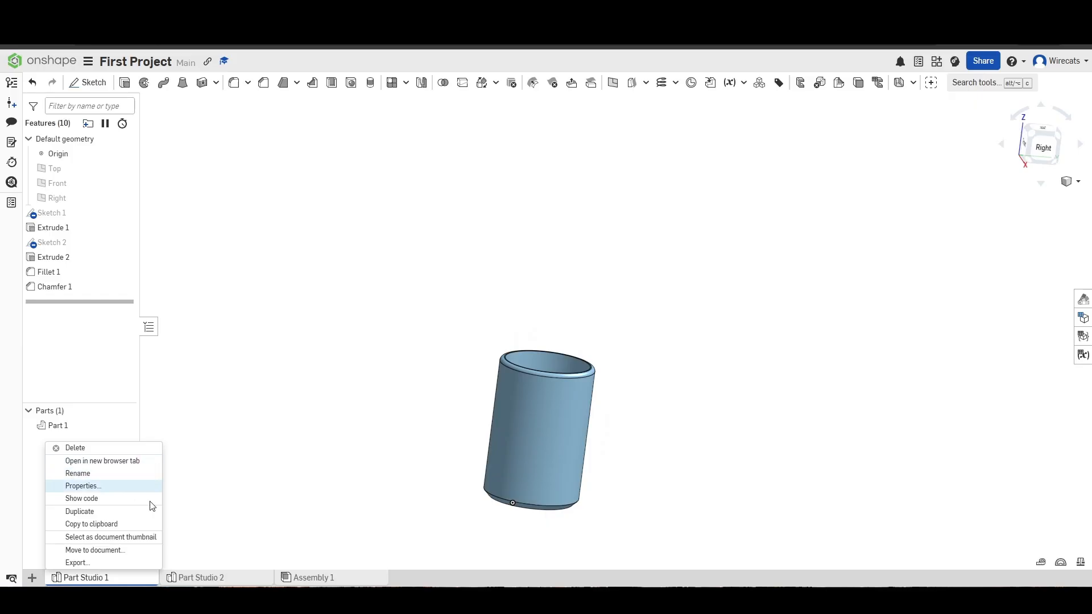
left_click(199, 577)
right_click_drag(824, 293, 814, 302)
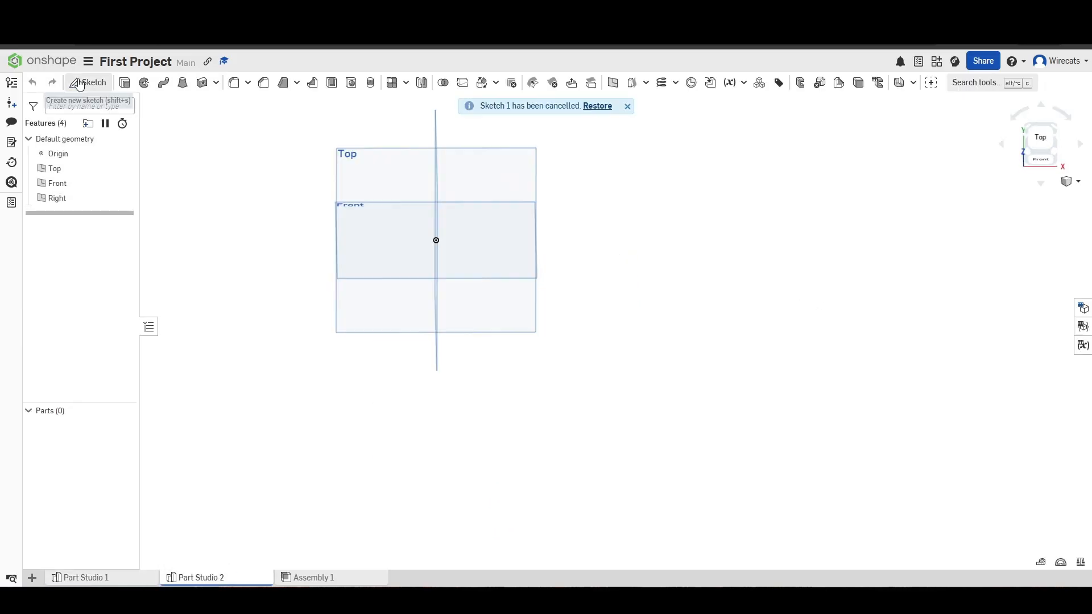
Step: Start a sketch on the Top plane, hide the default planes, and set the view to face the sketch straight on
left_click(77, 83)
scroll(417, 224, "up", 4)
middle_click_drag(370, 213, 443, 319)
scroll(443, 319, "down", 1)
mouse_move(448, 322)
right_mouse_down()
mouse_move(458, 312)
mouse_move(455, 320)
right_mouse_up()
scroll(455, 320, "down", 2)
left_click(425, 256)
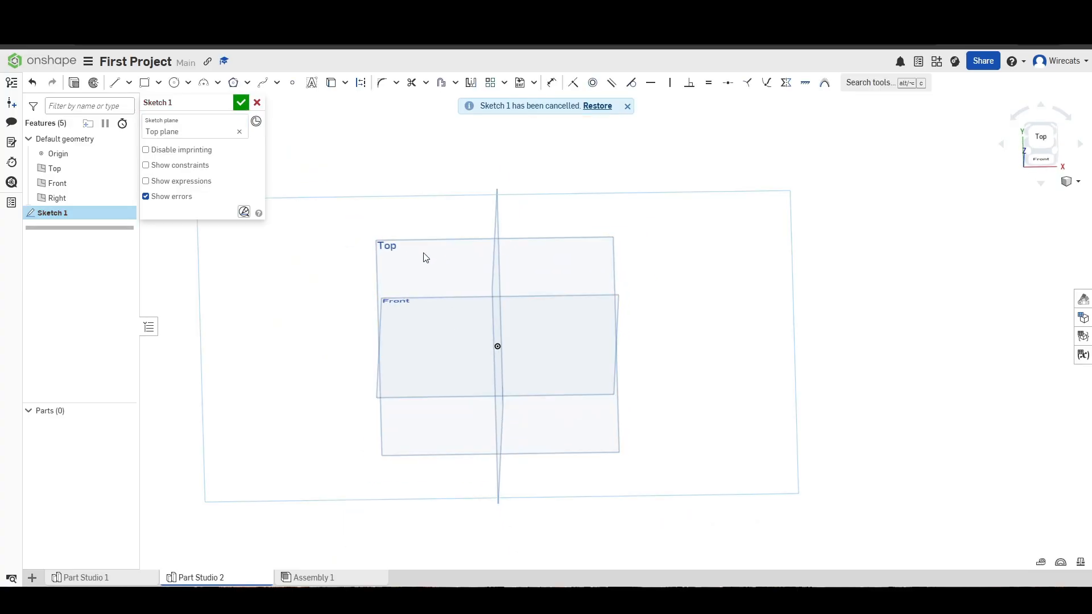
key("p")
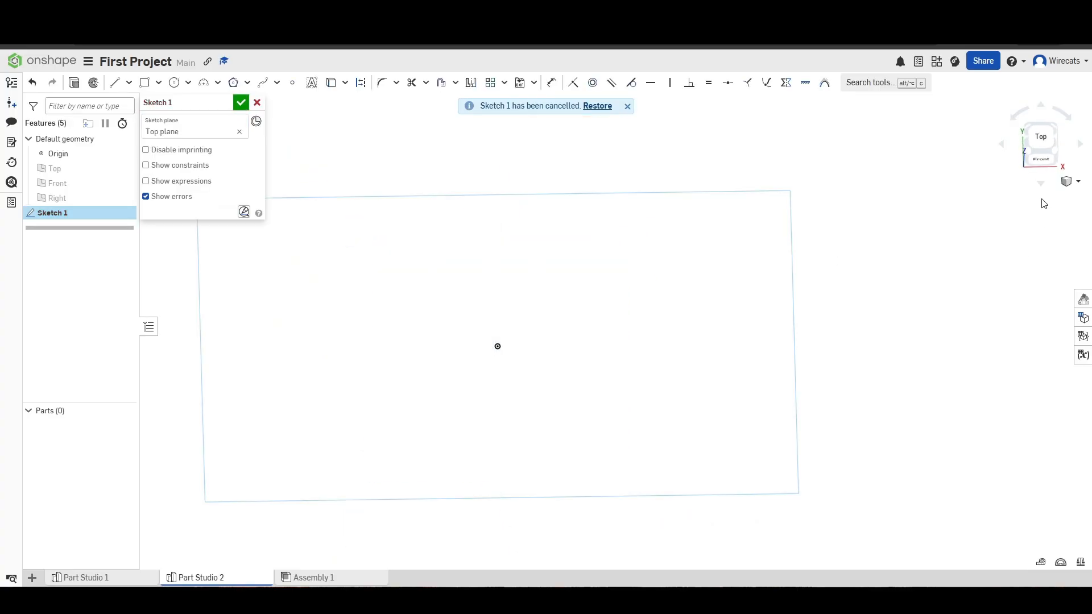
left_click(1046, 142)
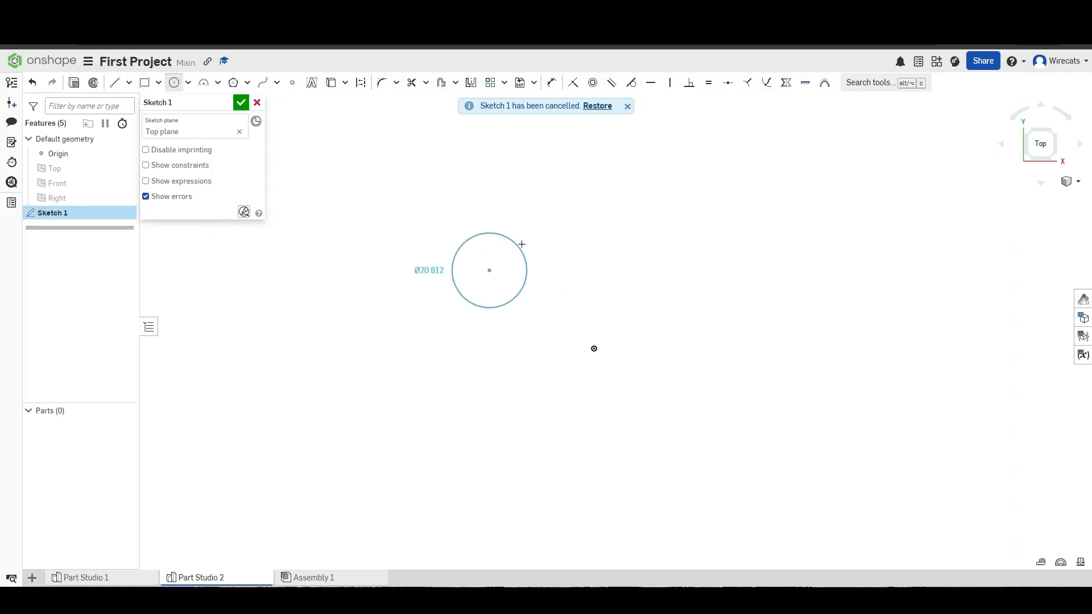
Step: Sketch a circle away from the origin and adjust its size and centre position freehand
left_click(561, 221)
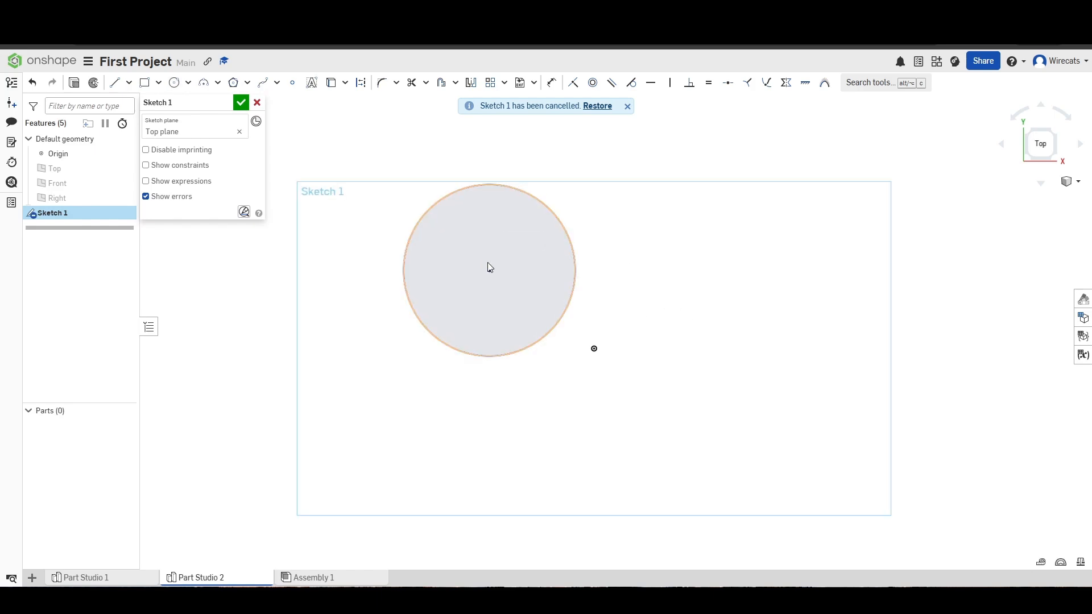
scroll(510, 283, "up", 3)
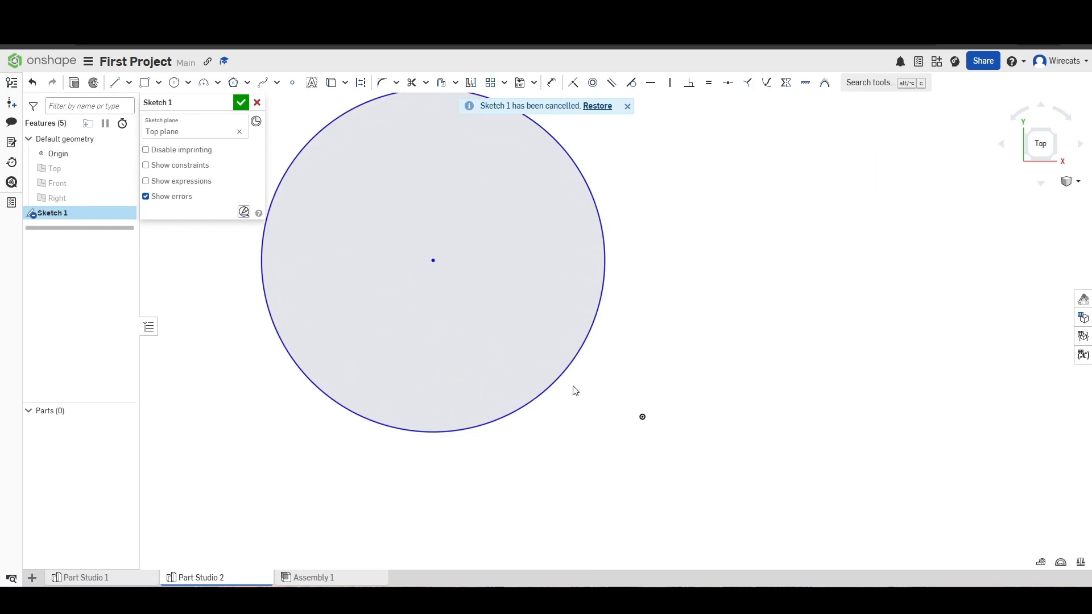
scroll(629, 336, "down", 4)
middle_click_drag(665, 308, 631, 331)
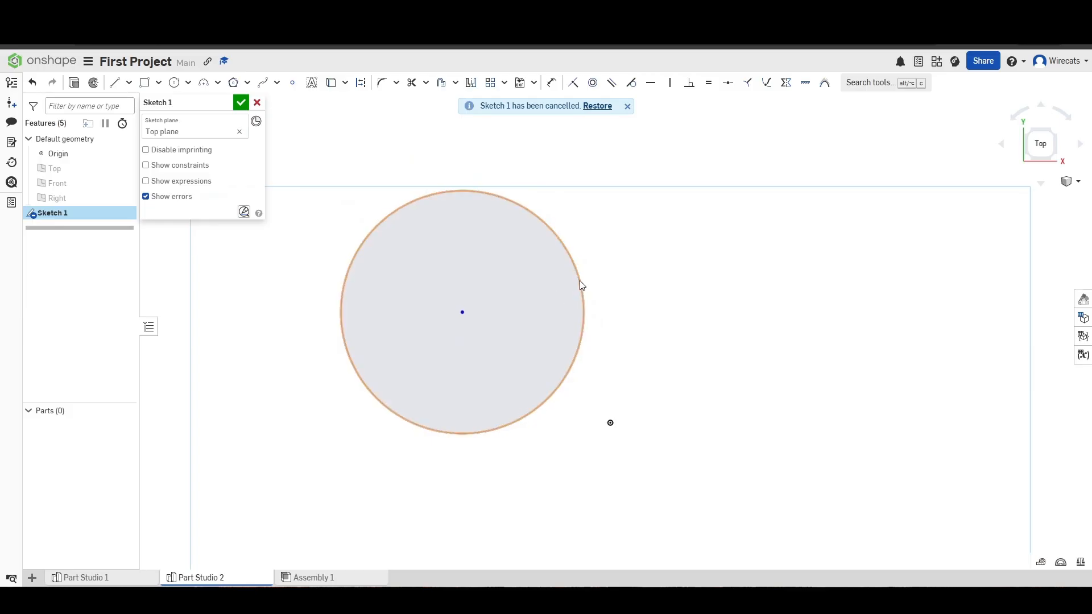
left_click_drag(580, 284, 557, 319)
left_click_drag(451, 312, 488, 336)
scroll(650, 407, "up", 3)
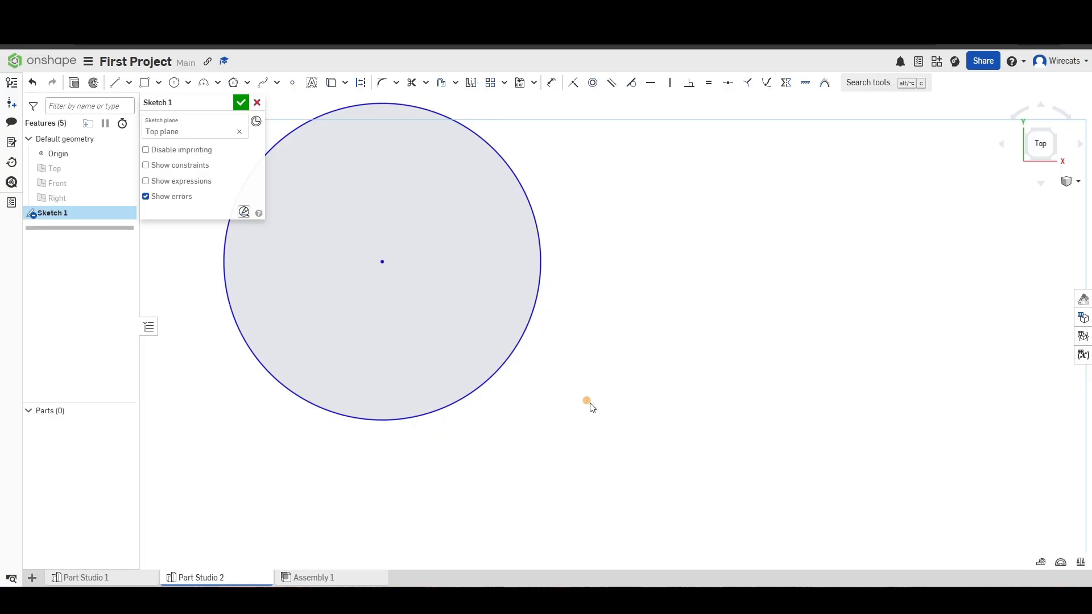
scroll(593, 403, "up", 2)
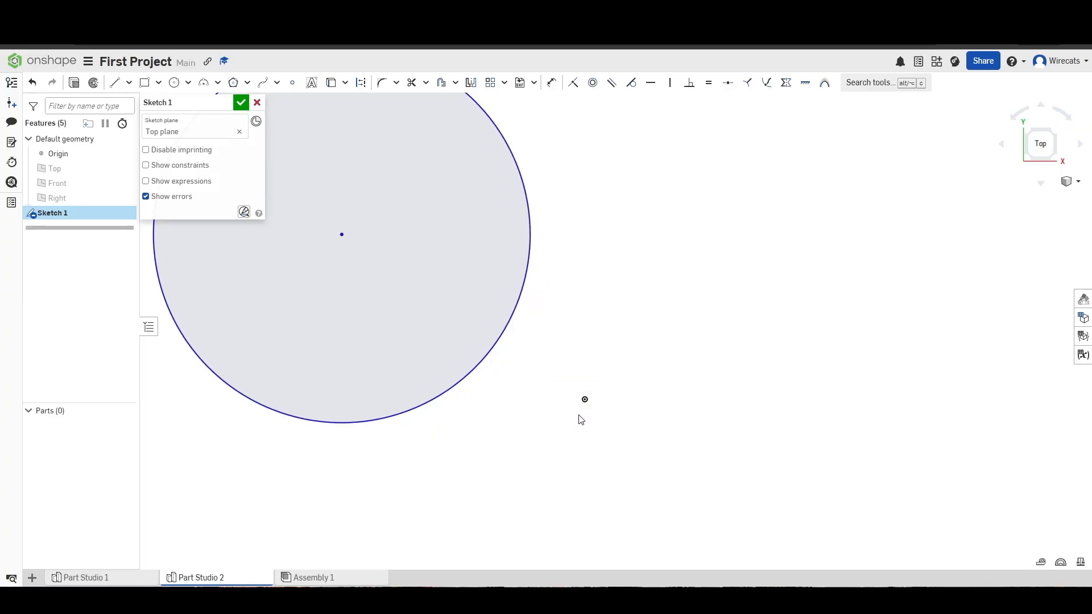
Step: Identify the origin by selecting it in the sketch and under the default geometry, and clear the selection
left_click(586, 402)
left_click(610, 400)
left_click(60, 154)
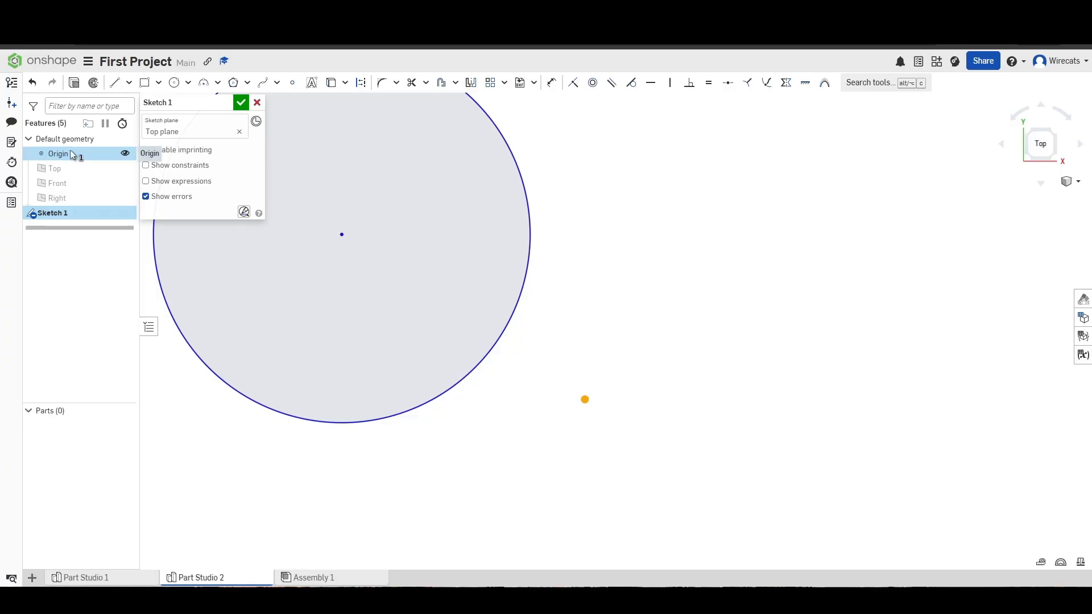
left_click(626, 257)
mouse_move(557, 378)
left_mouse_down()
mouse_move(619, 425)
mouse_move(561, 386)
left_mouse_up()
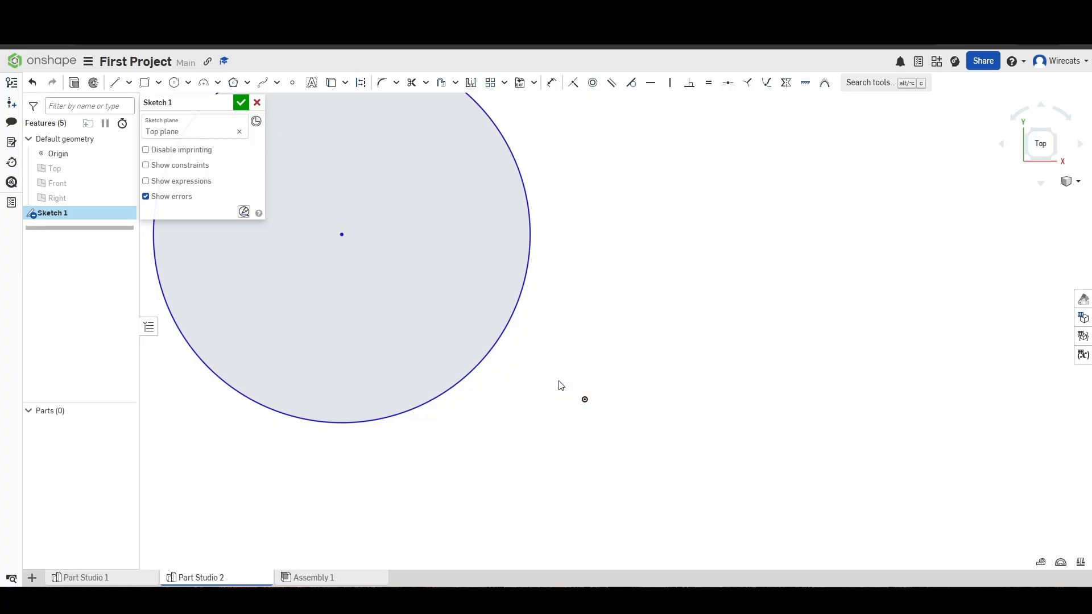
Step: Move the circle's centre onto the origin so the two points are coincident
key("f")
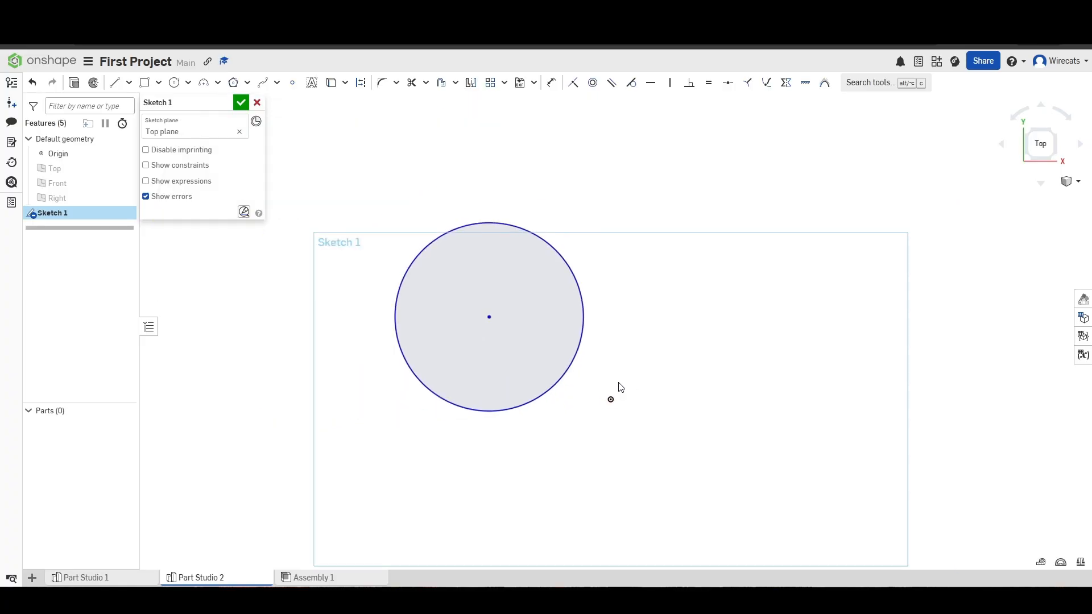
left_click_drag(490, 320, 613, 403)
scroll(612, 403, "up", 5)
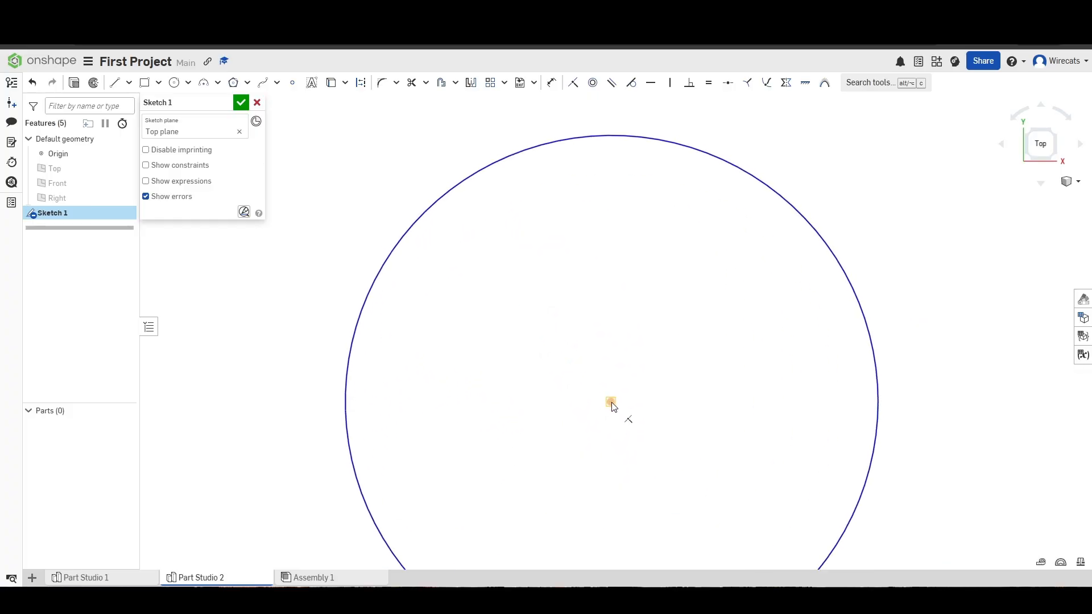
scroll(764, 419, "down", 4)
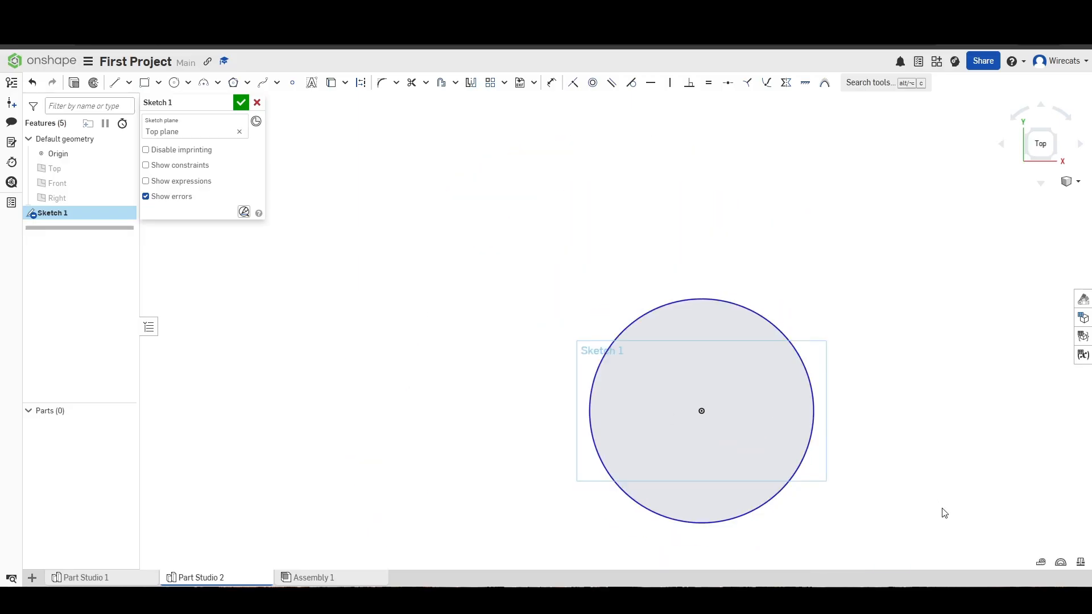
Step: Try to pull the circle's centre away from the origin, and clear the selection
scroll(989, 517, "up", 1)
scroll(643, 395, "up", 1)
left_click_drag(649, 392, 568, 415)
left_click_drag(649, 391, 492, 445)
left_click(845, 440)
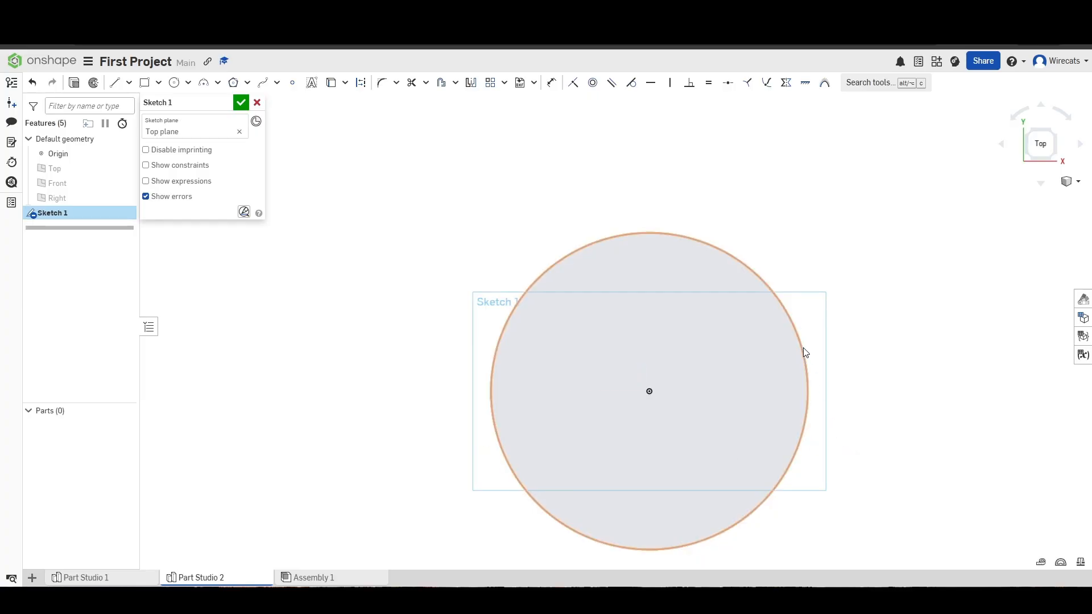
Step: Resize the origin-centred circle freehand to a diameter of about 16.7 mm
scroll(882, 349, "down", 3)
scroll(764, 389, "up", 5)
scroll(821, 383, "down", 6)
scroll(739, 380, "up", 3)
scroll(821, 378, "down", 2)
scroll(787, 378, "up", 5)
scroll(739, 380, "down", 3)
mouse_move(743, 380)
left_mouse_down()
mouse_move(730, 381)
mouse_move(797, 373)
mouse_move(739, 385)
mouse_move(780, 390)
left_mouse_up()
scroll(740, 386, "up", 5)
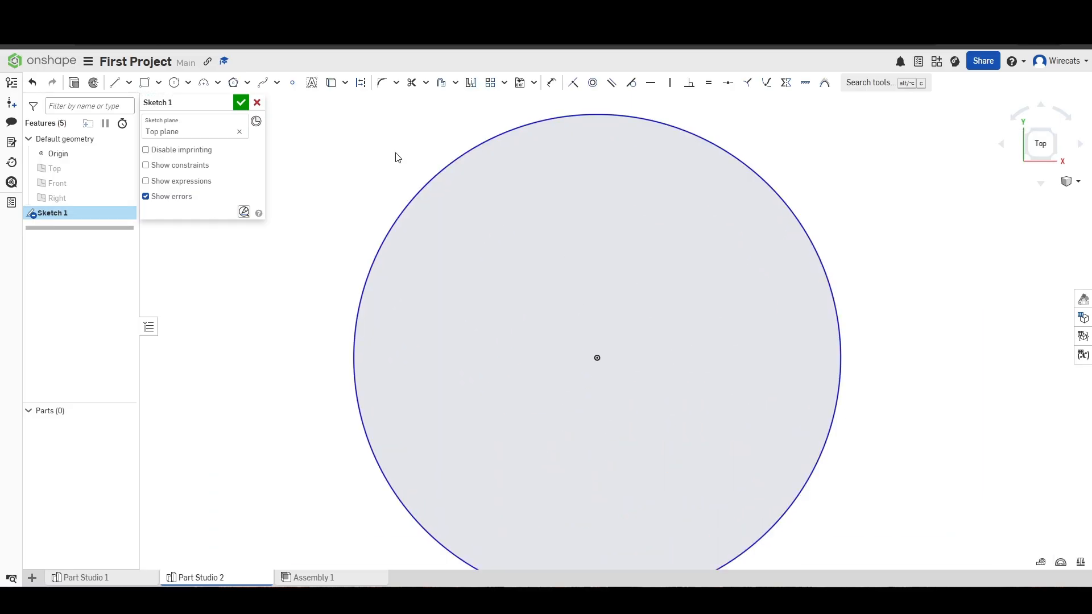
mouse_move(356, 392)
left_mouse_down()
mouse_move(337, 390)
mouse_move(368, 392)
mouse_move(605, 113)
left_mouse_up()
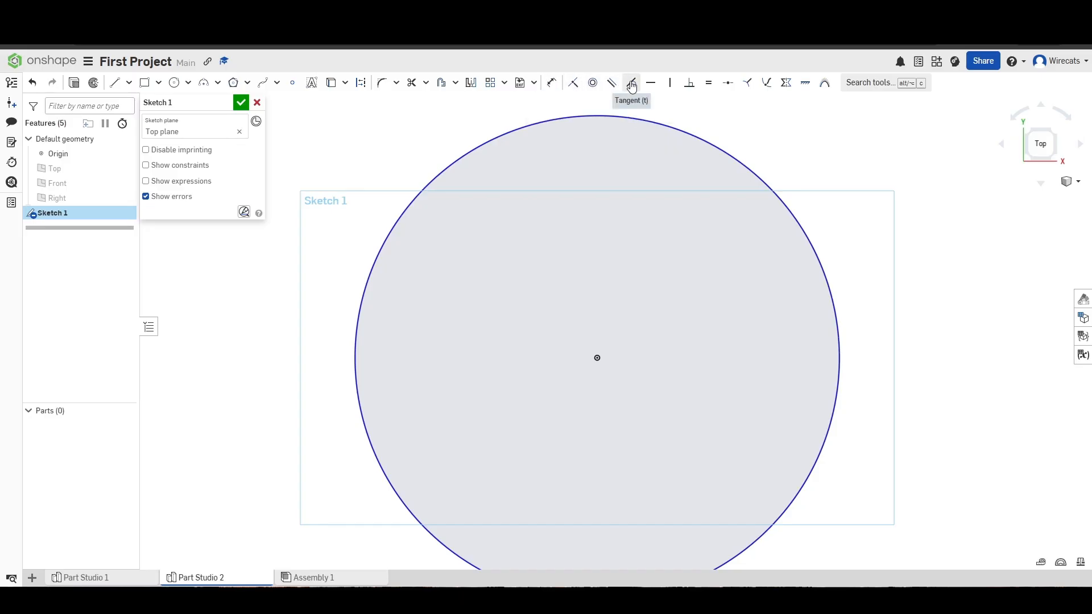
Step: Dimension the origin-centred circle's diameter and set it to 15 mm
left_click(553, 85)
scroll(524, 273, "down", 3)
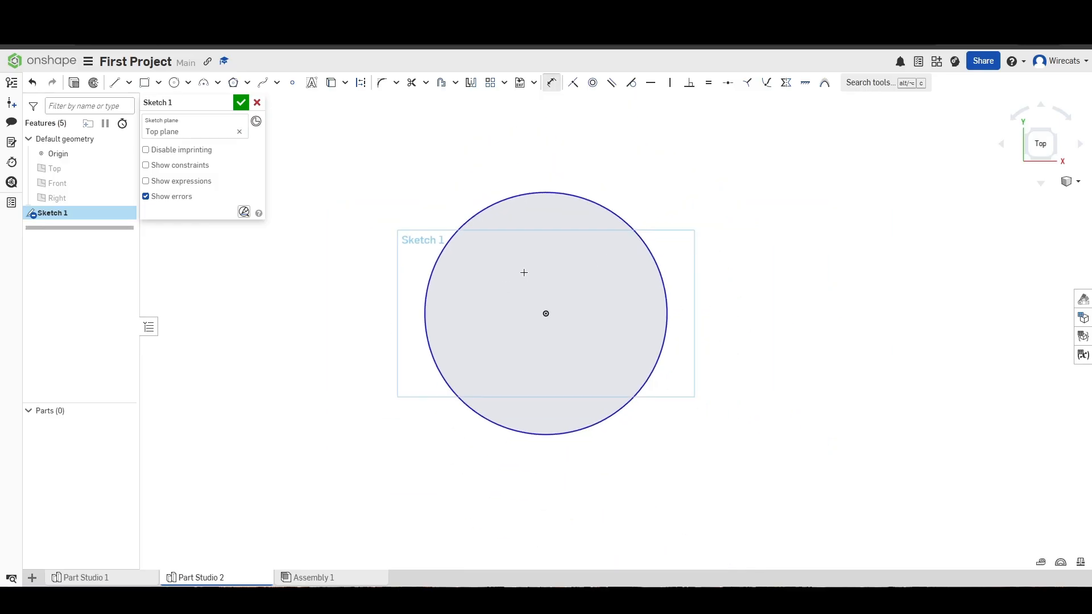
left_click(668, 317)
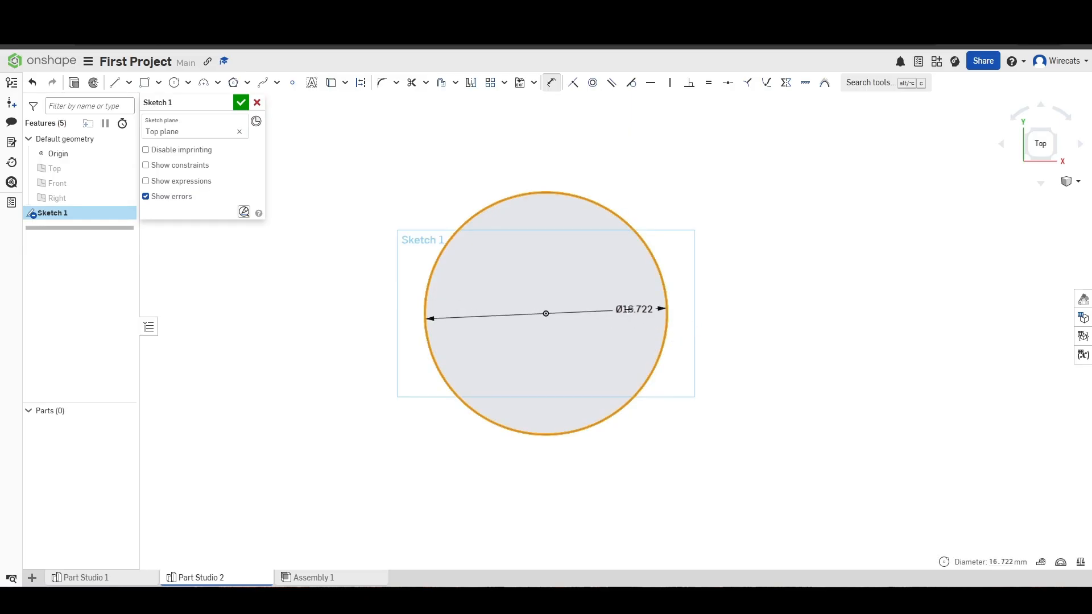
left_click(592, 319)
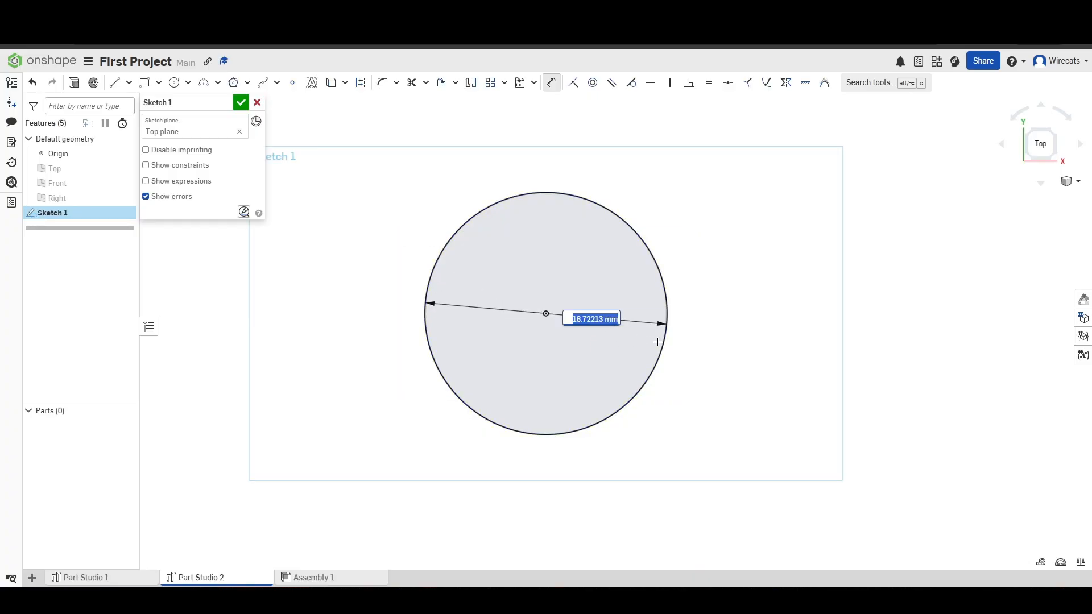
type("15")
key("Return")
scroll(595, 319, "up", 3)
scroll(595, 319, "up", 2)
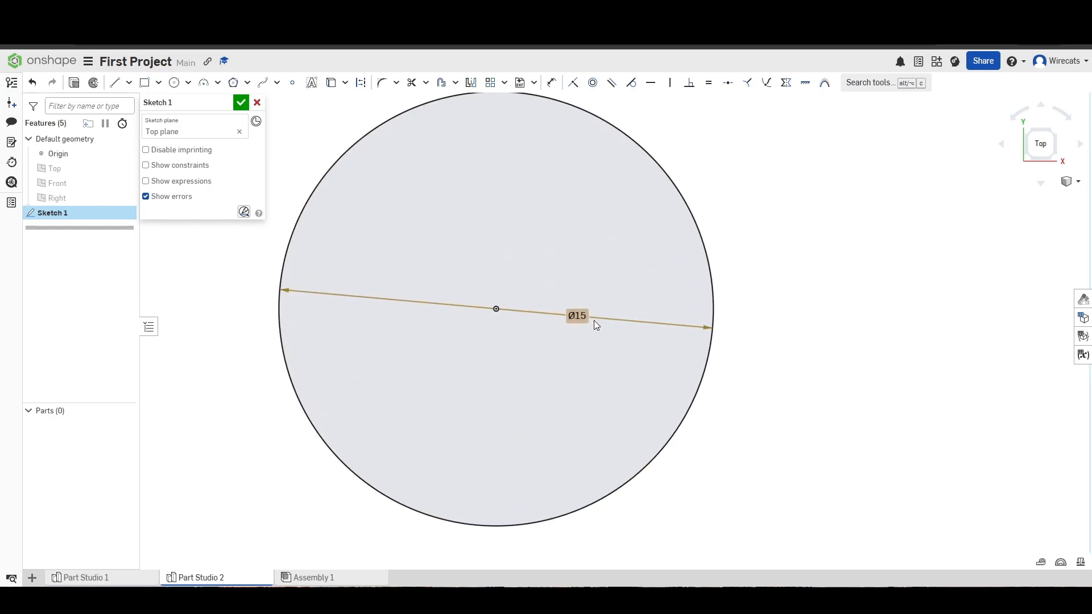
Step: Reposition the 15 mm diameter dimension and delete the origin-centred circle from the sketch
left_click_drag(586, 315, 652, 346)
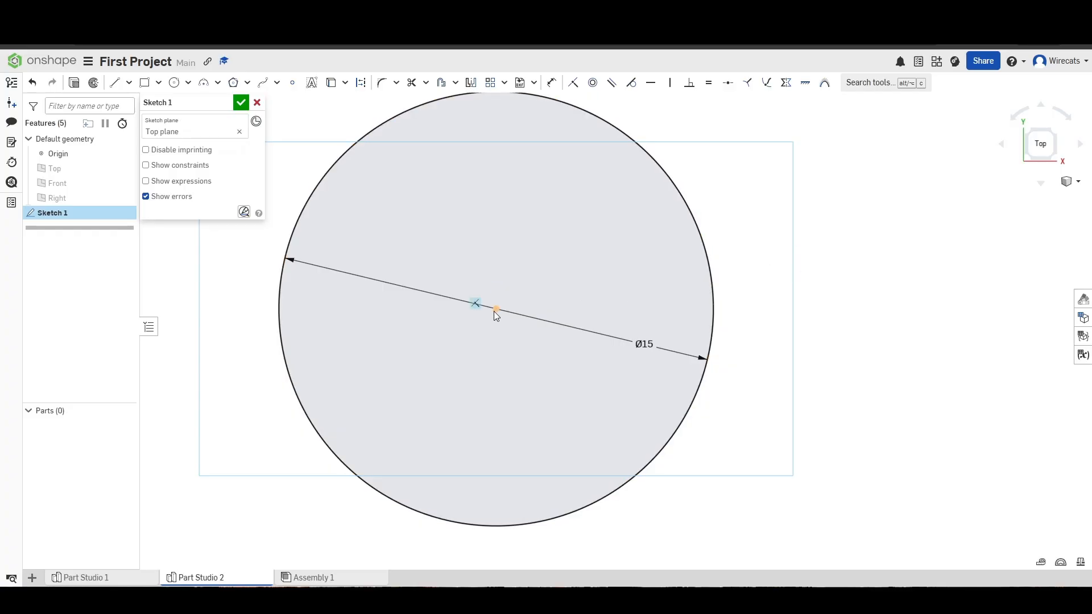
key("f")
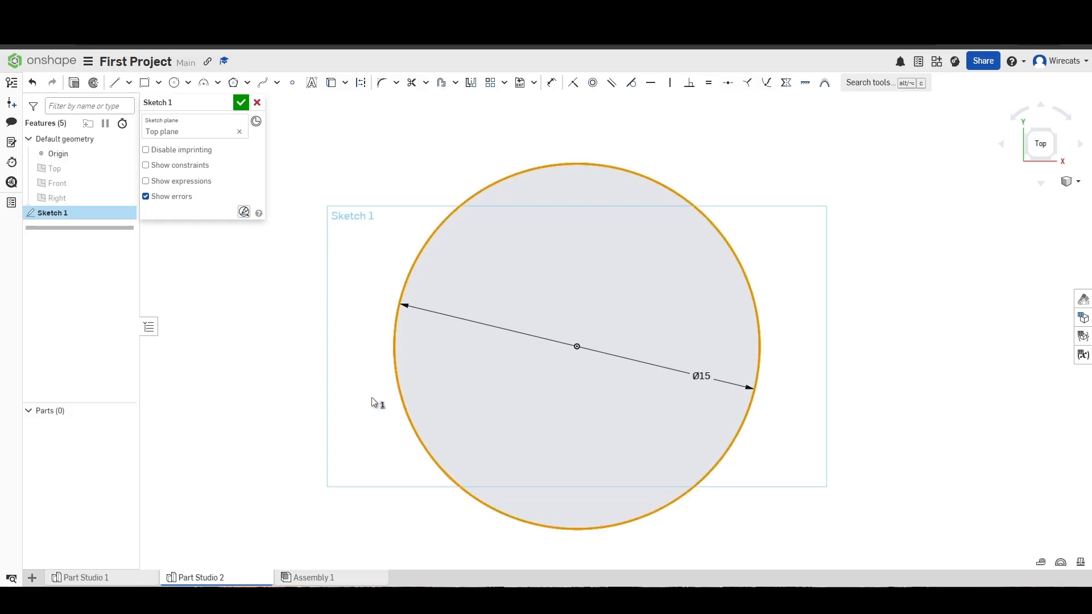
key("Delete")
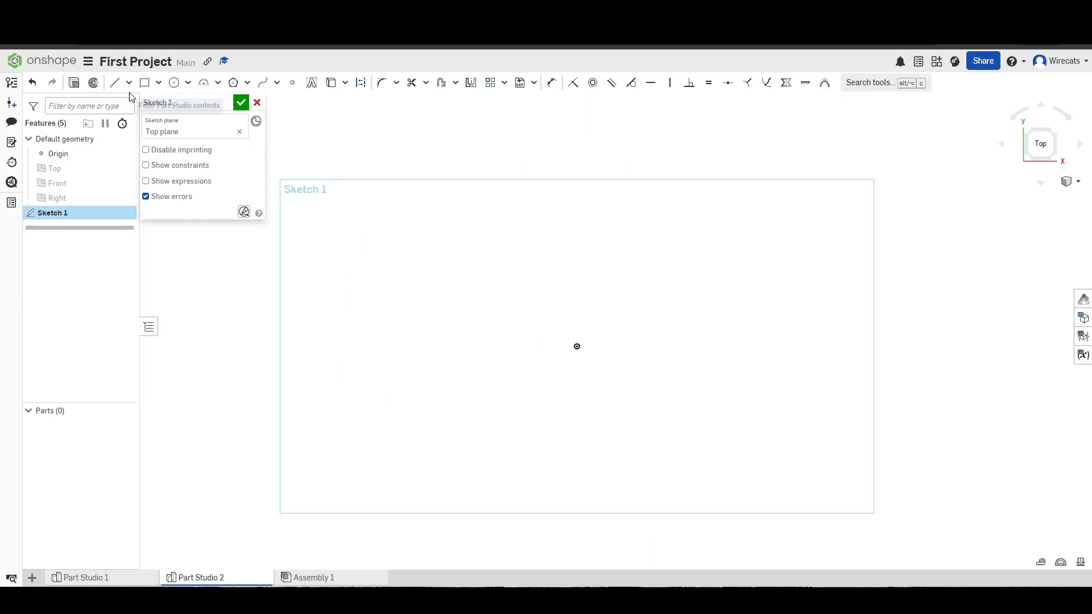
Step: Sketch a single slanted line about 8.75 mm long from the origin towards the upper left
left_click(129, 83)
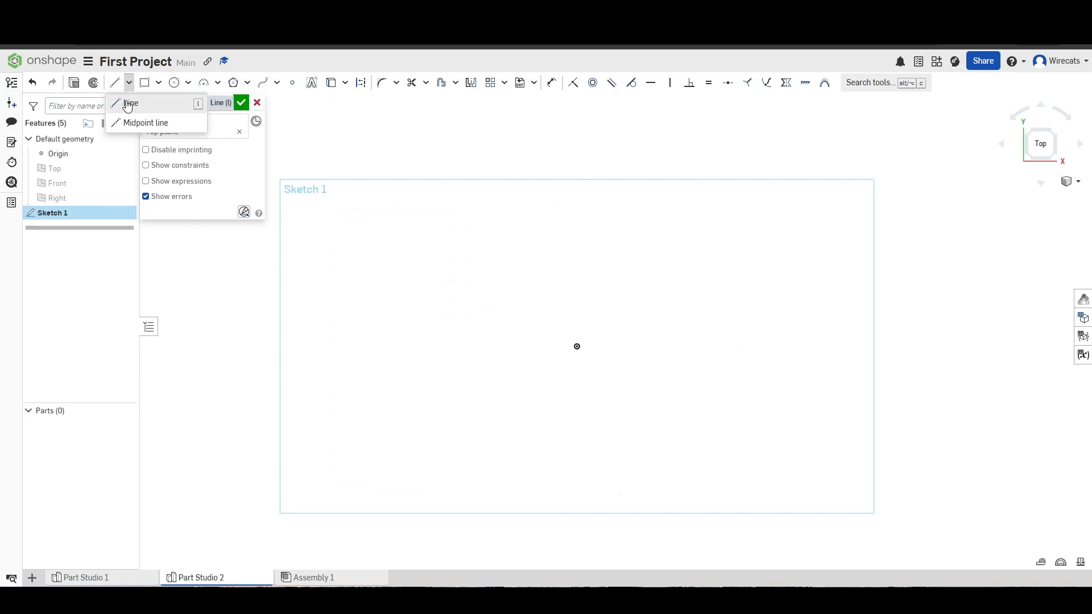
left_click(128, 104)
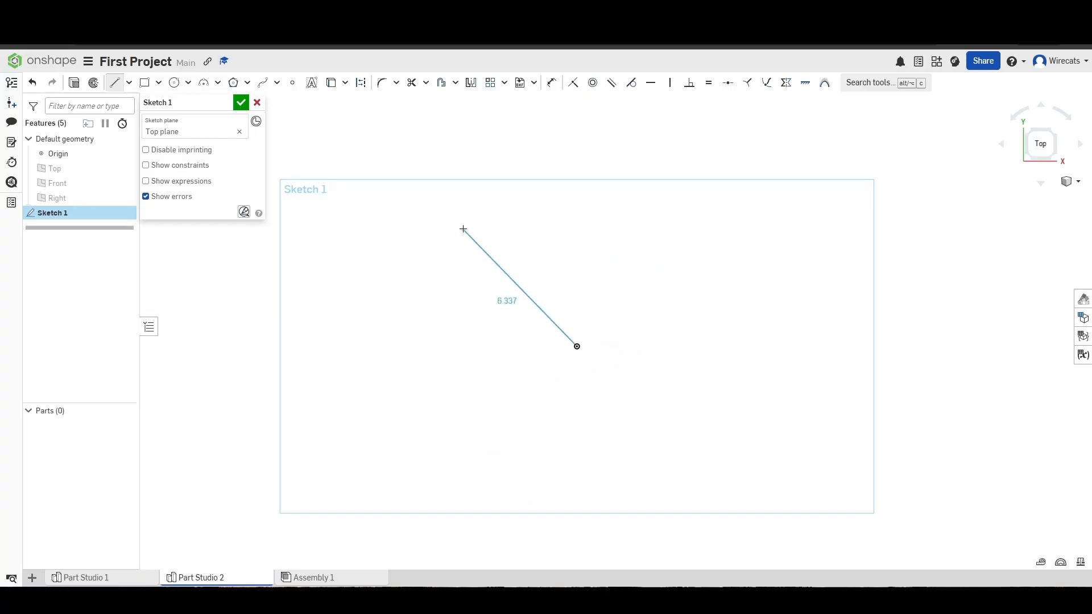
left_click(432, 191)
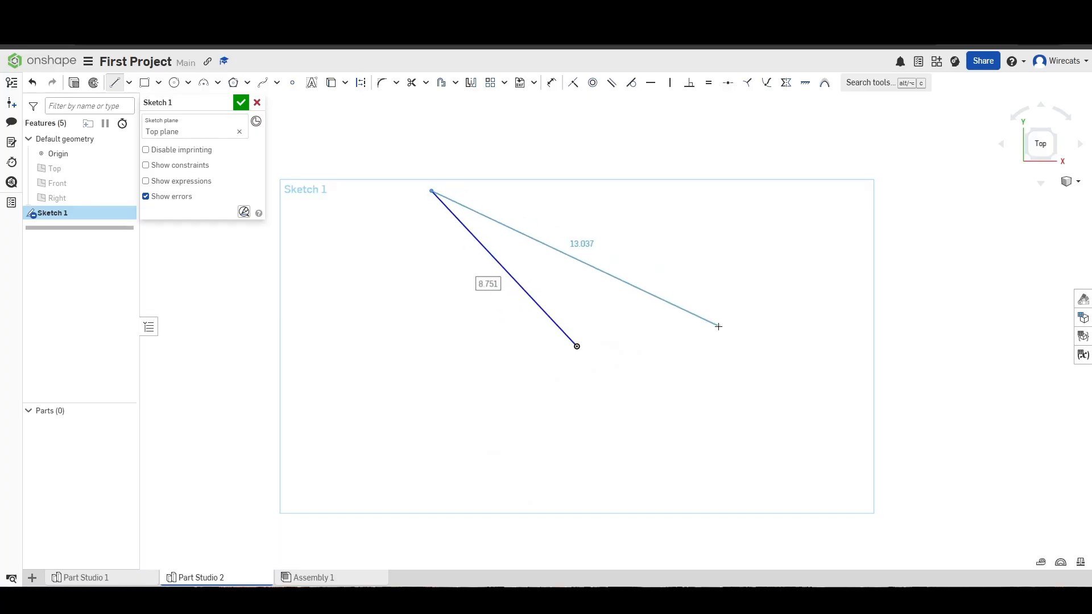
key("Escape")
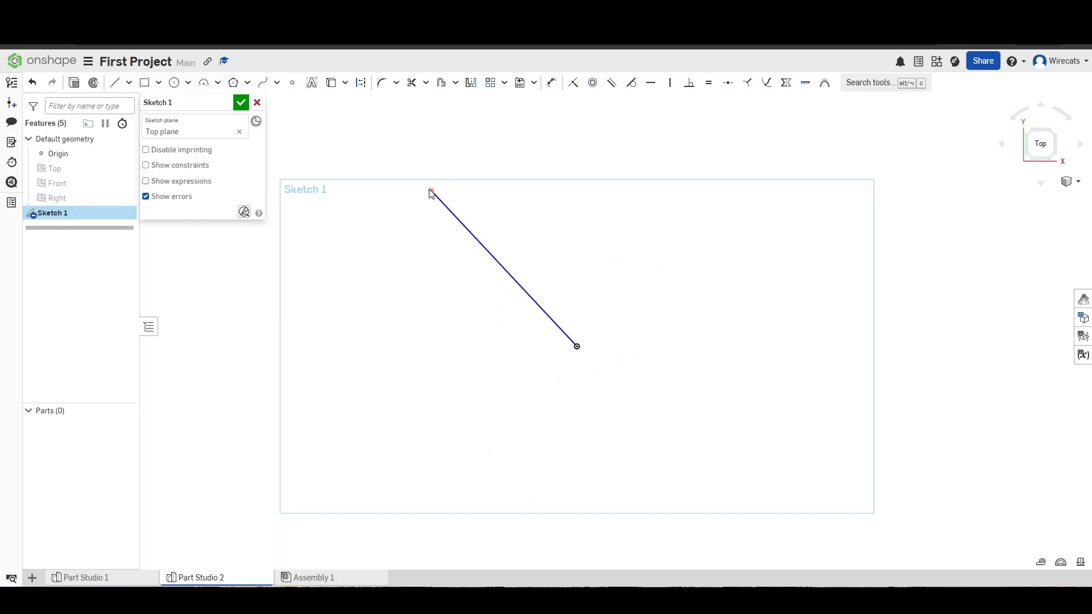
Step: Swing and stretch the line's free end around the origin, ending at the upper left with a length of about 8.7 mm
left_click_drag(430, 193, 443, 313)
left_click_drag(521, 270, 543, 456)
left_click_drag(461, 246, 529, 246)
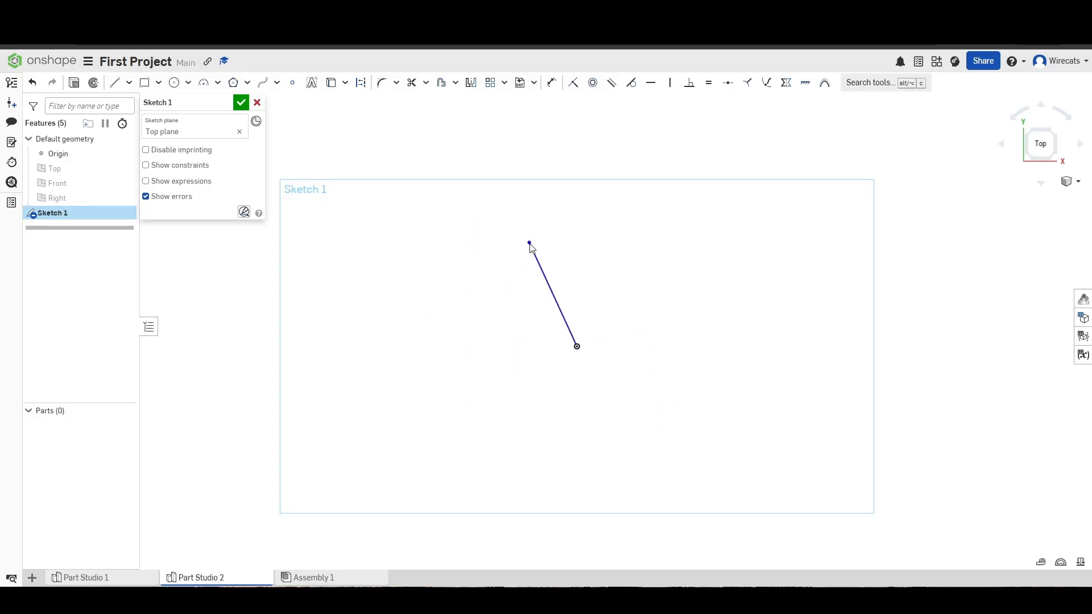
left_click_drag(501, 283, 451, 252)
Step: Dimension the slanted line's length to 10 mm and swing its free end about the origin to a shallower angle
key("d")
key("Escape")
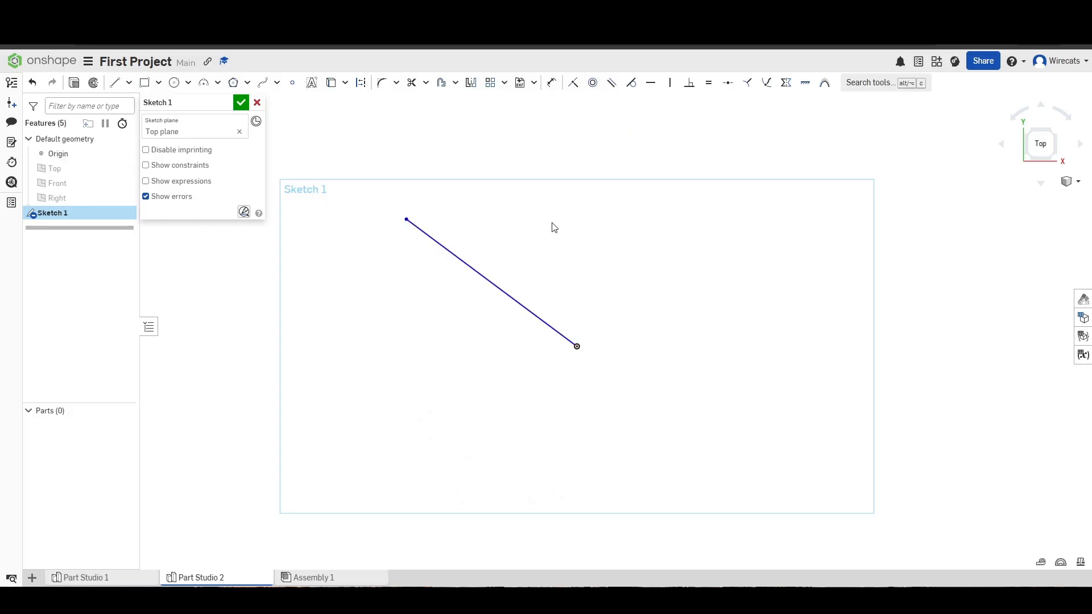
left_click(553, 81)
left_click(480, 273)
left_click(467, 296)
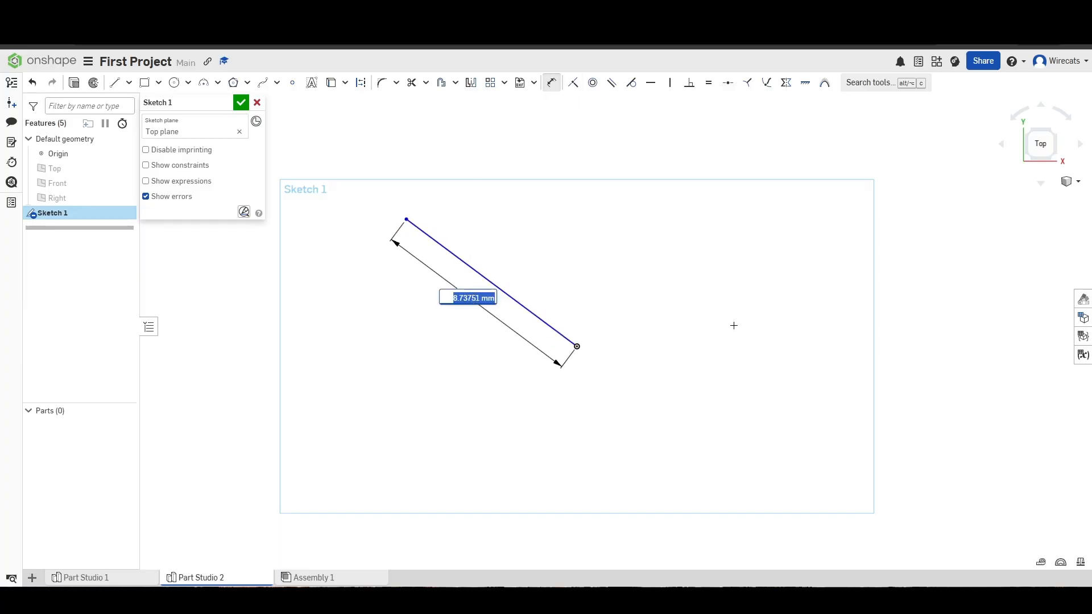
type("10")
key("Return")
key("Escape")
left_click_drag(377, 209, 453, 315)
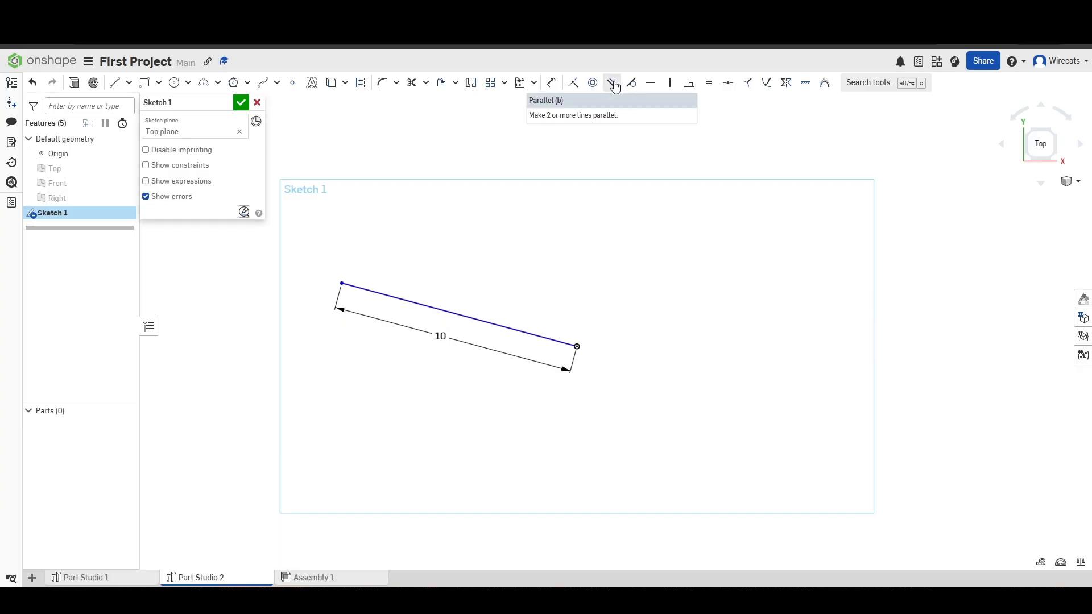
Step: Apply a horizontal constraint to the 10 mm line and undo it
left_click(650, 86)
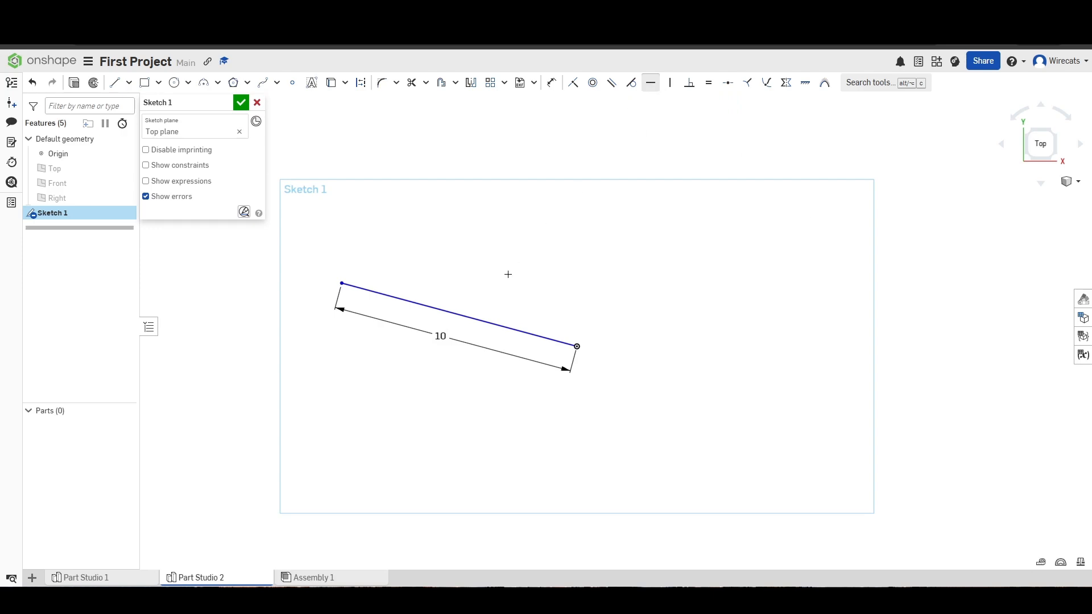
left_click(460, 318)
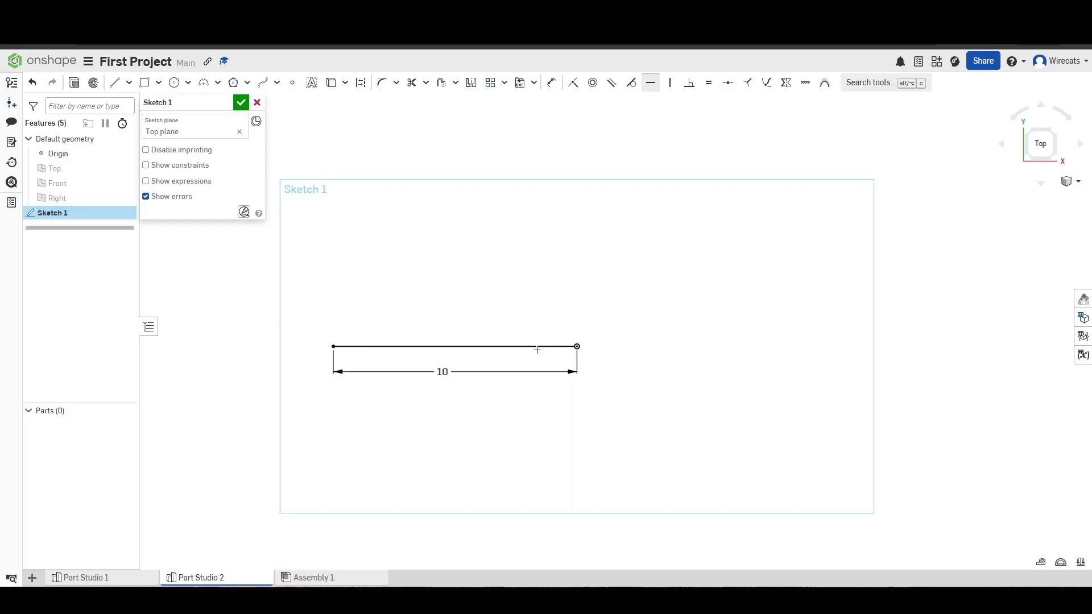
left_click(650, 83)
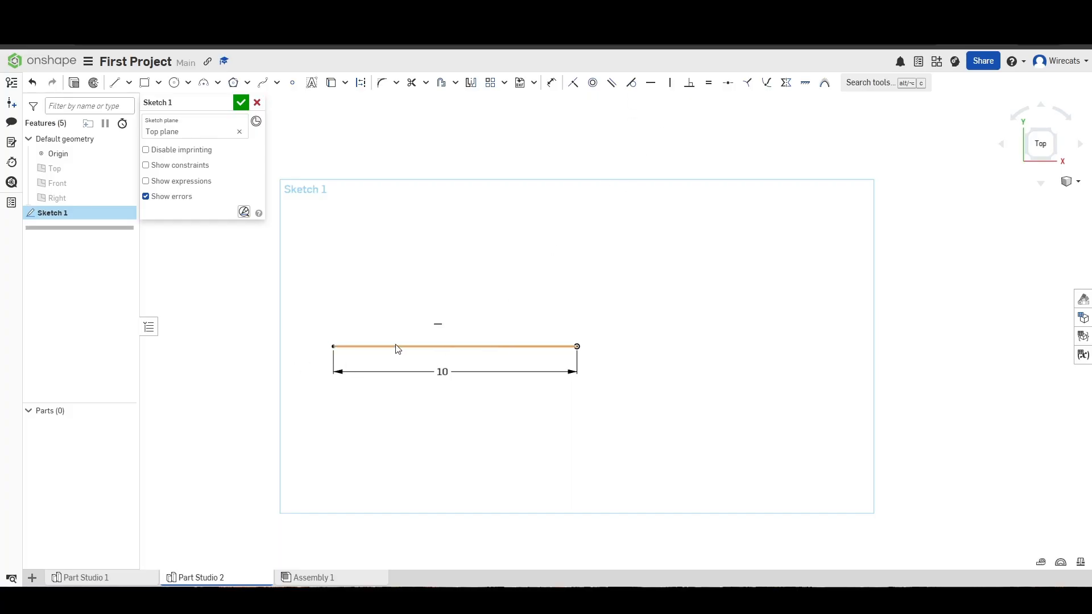
key("ctrl+z")
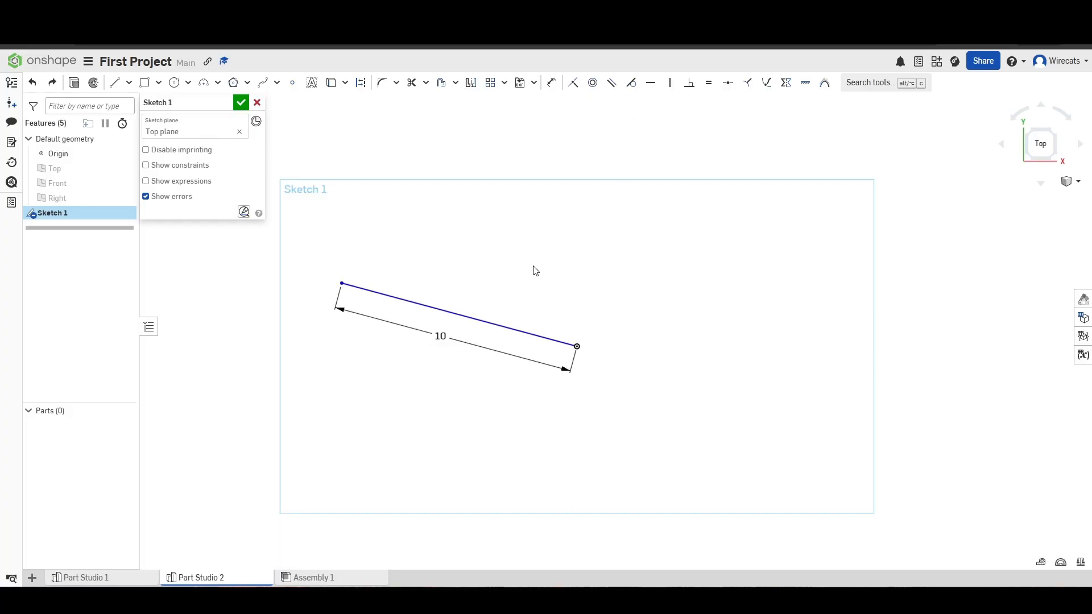
Step: Constrain the 10 mm line from the origin to be vertical
left_click(670, 84)
left_click(444, 310)
scroll(676, 247, "down", 2)
key("Escape")
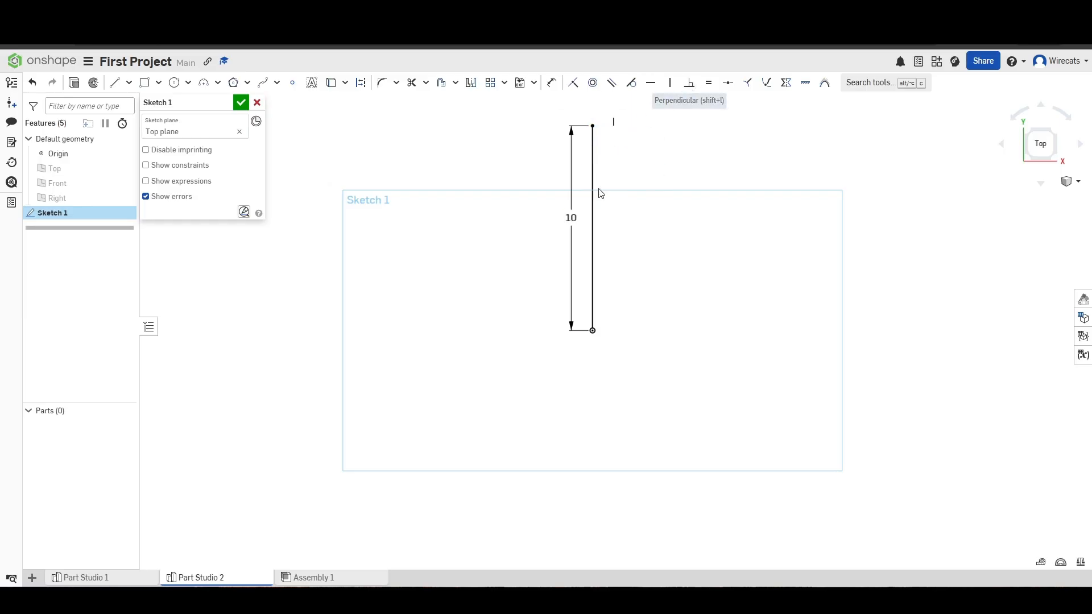
Step: Shorten the vertical line to 8 mm and again to 6 mm, and delete it from the sketch
double_click(571, 218)
type("8")
key("Return")
double_click(572, 240)
type("6")
key("Return")
left_click(592, 247)
key("Delete")
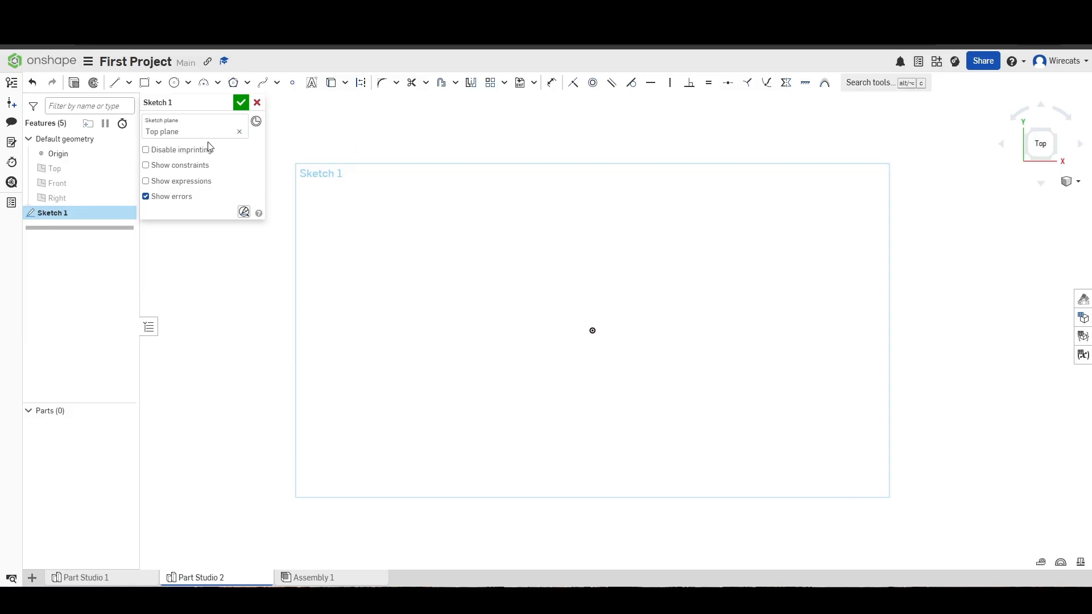
left_click(129, 83)
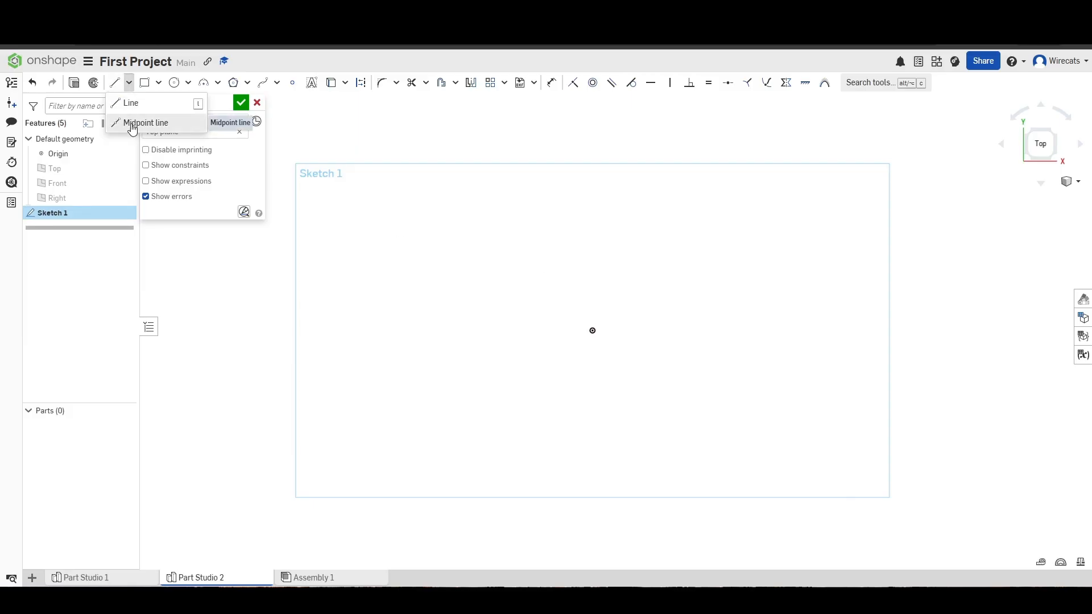
left_click(143, 123)
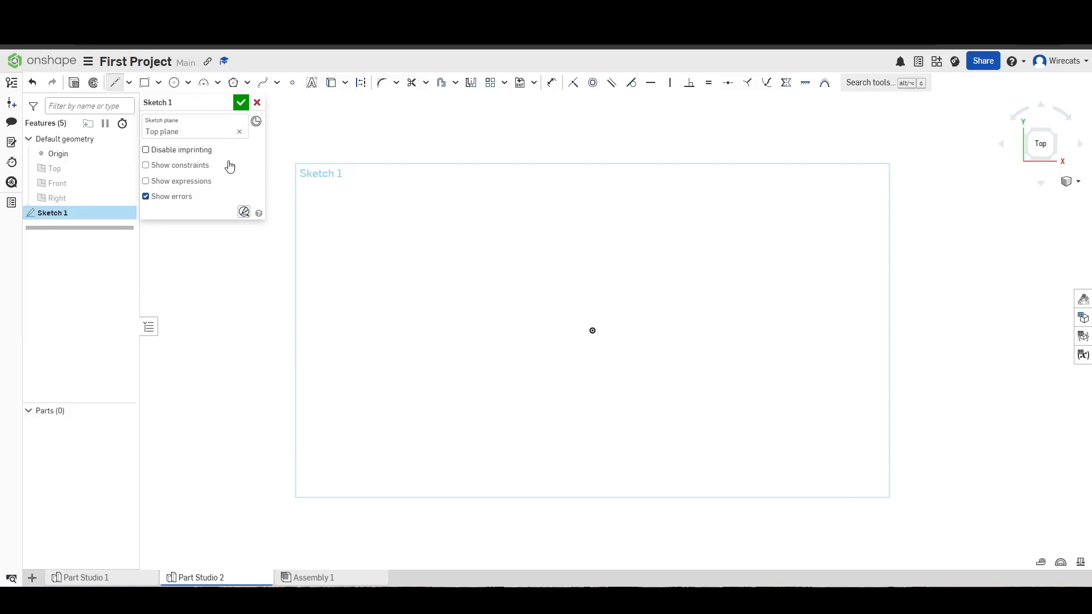
left_click(590, 331)
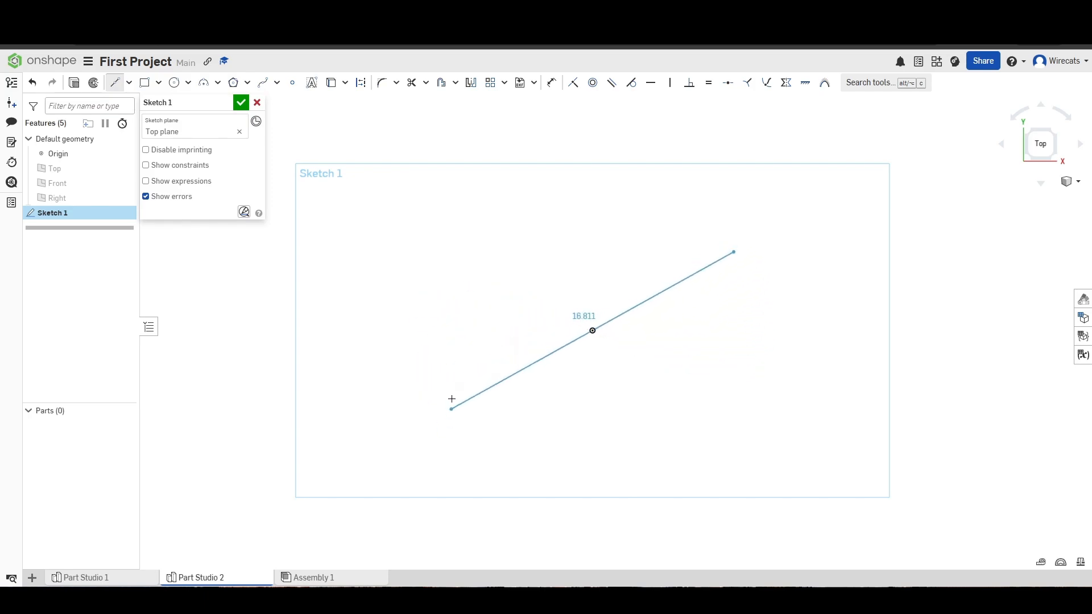
key("Escape")
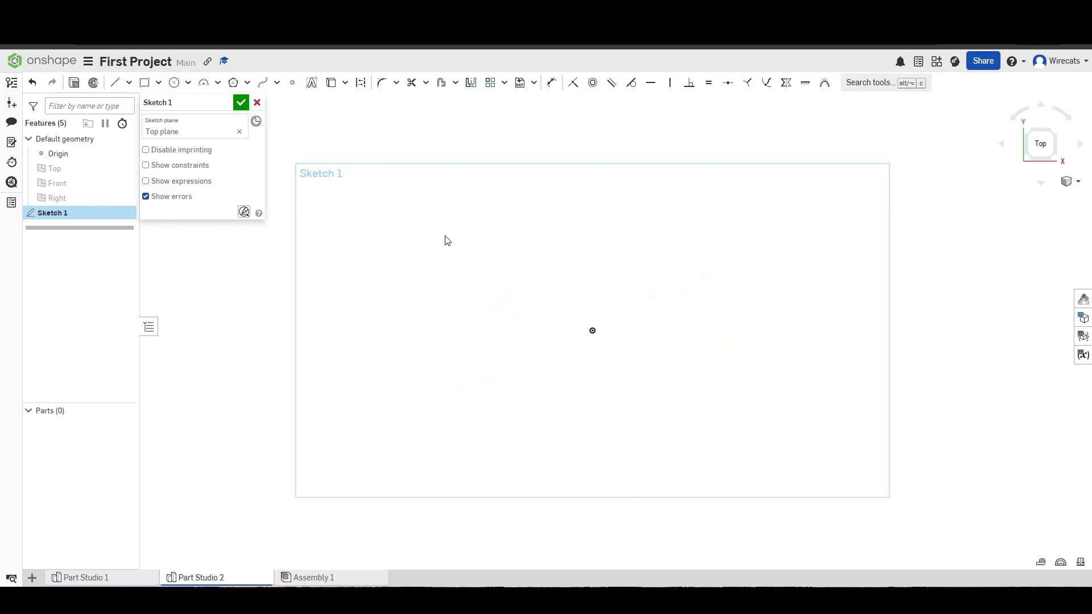
Step: Sketch a freehand corner rectangle above and to the left of the origin
left_click(160, 84)
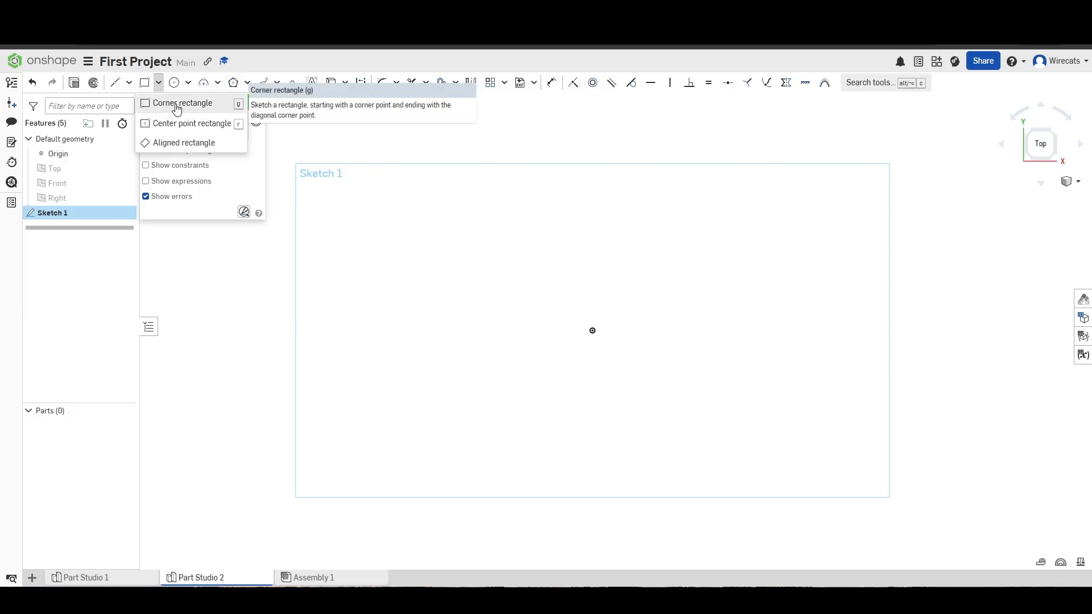
left_click(586, 288)
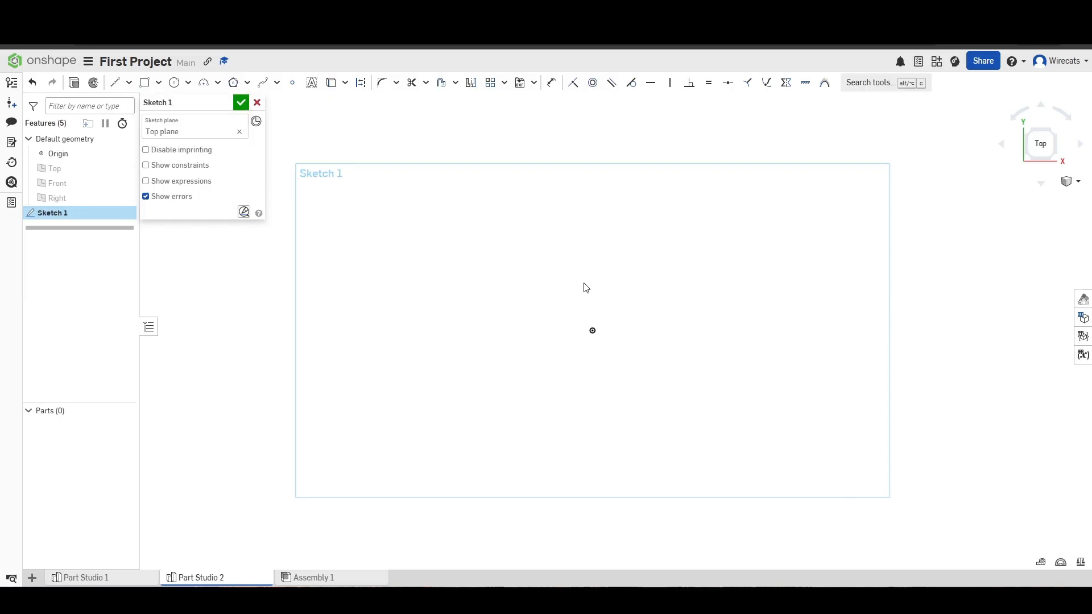
left_click(144, 82)
left_click(441, 161)
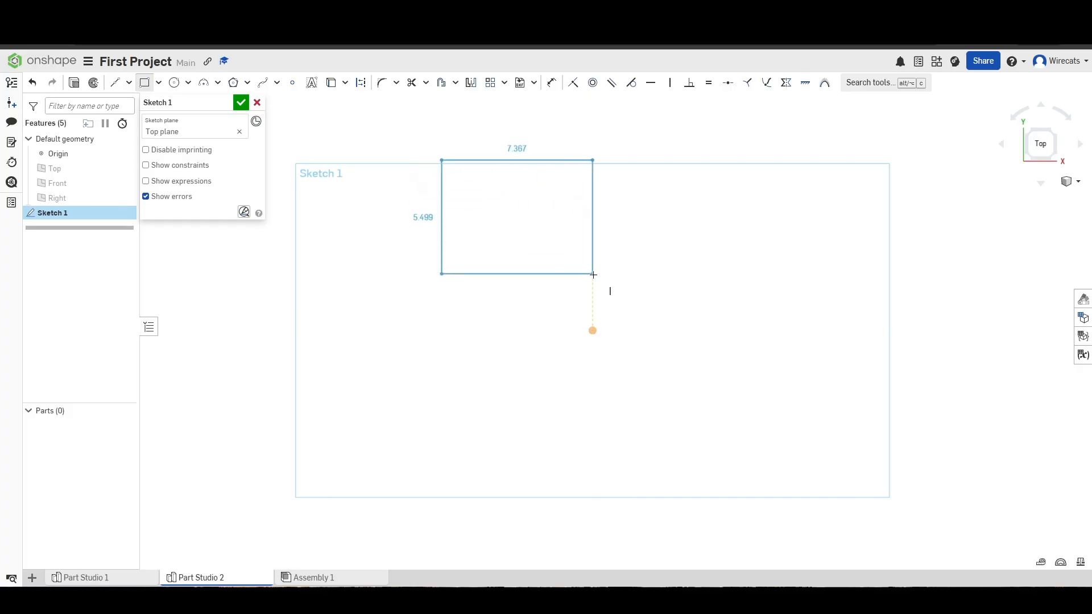
left_click(565, 262)
Step: Resize the rectangle by pulling its corners and snap its lower-right corner onto the origin
scroll(506, 202, "up", 6)
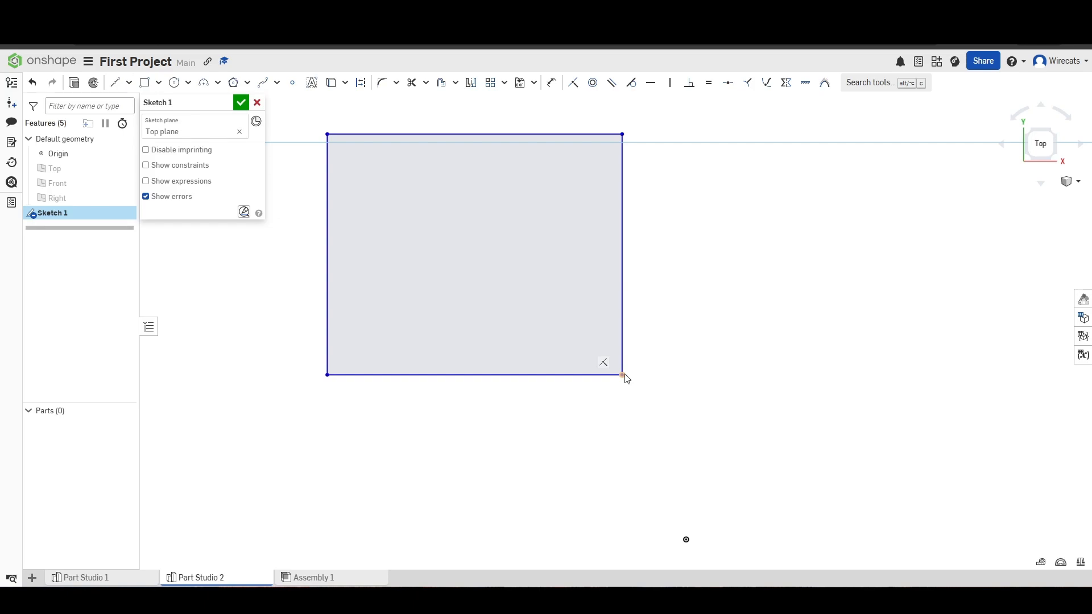
mouse_move(623, 380)
left_mouse_down()
mouse_move(563, 314)
mouse_move(593, 344)
mouse_move(556, 367)
mouse_move(580, 363)
left_mouse_up()
scroll(578, 337, "down", 3)
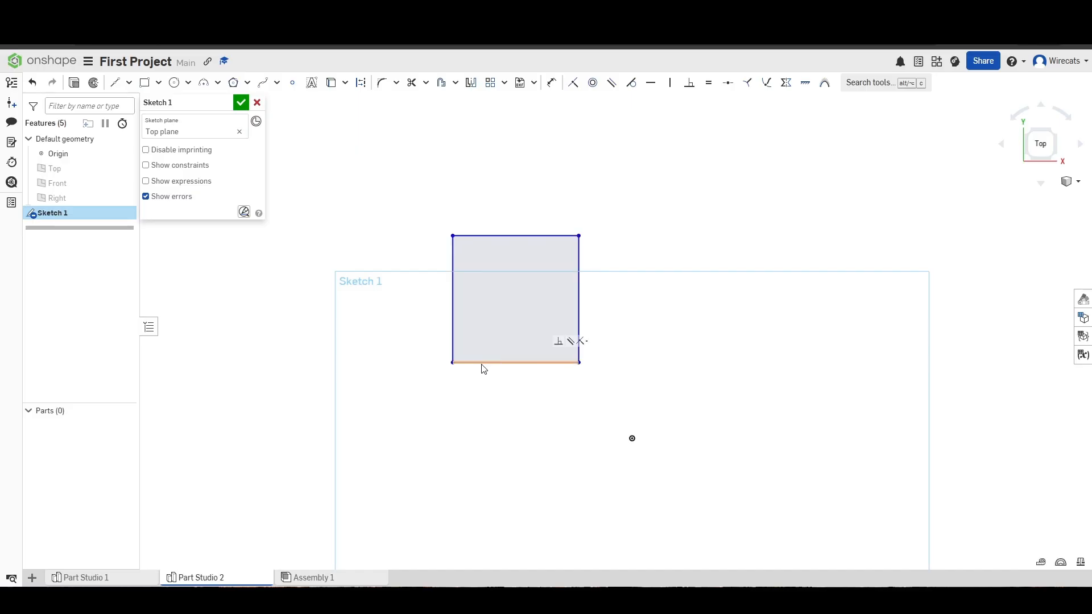
mouse_move(452, 363)
left_mouse_down()
mouse_move(425, 281)
mouse_move(428, 339)
mouse_move(443, 378)
left_mouse_up()
left_click_drag(442, 235, 423, 251)
mouse_move(579, 252)
left_mouse_down()
mouse_move(612, 285)
mouse_move(590, 254)
left_mouse_up()
left_click_drag(590, 375, 633, 439)
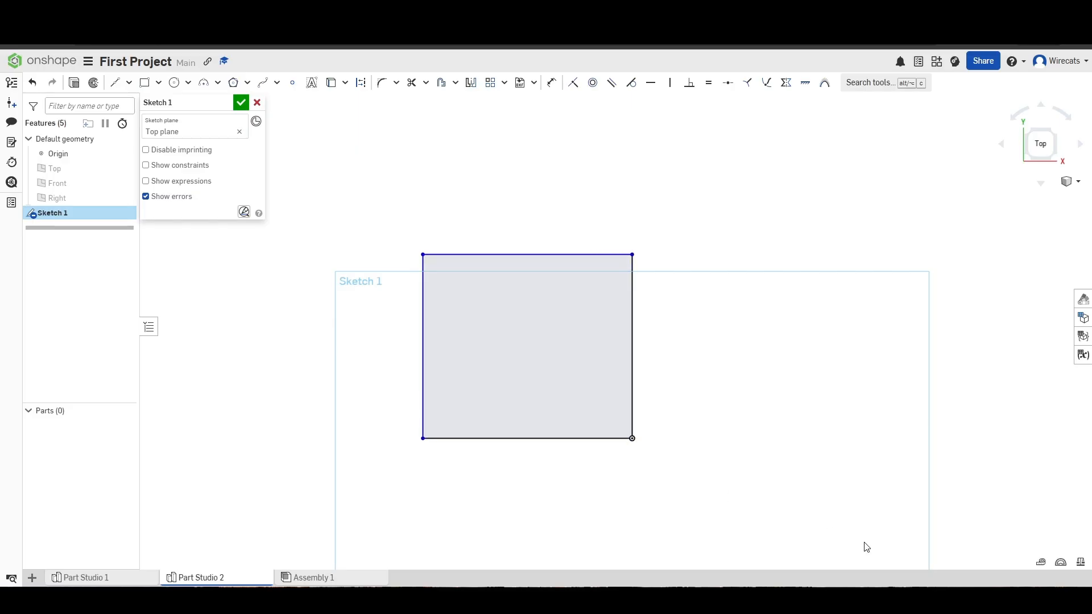
Step: Try to pull the rectangle's right edge off the origin, and move its left edge inward to a width of about 6.9 mm
scroll(878, 489, "up", 3)
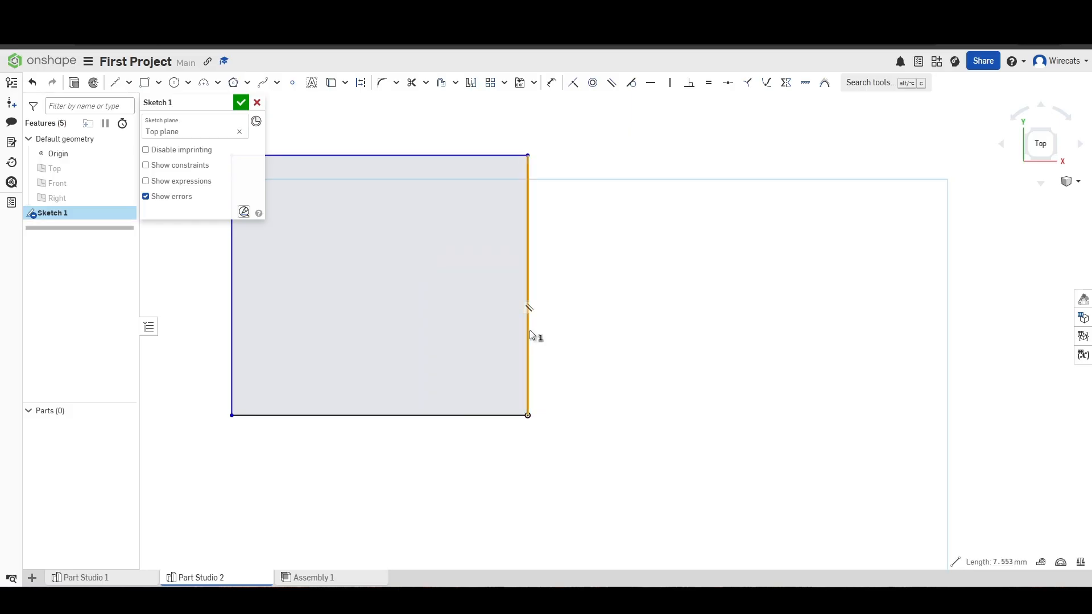
left_click_drag(528, 332, 579, 340)
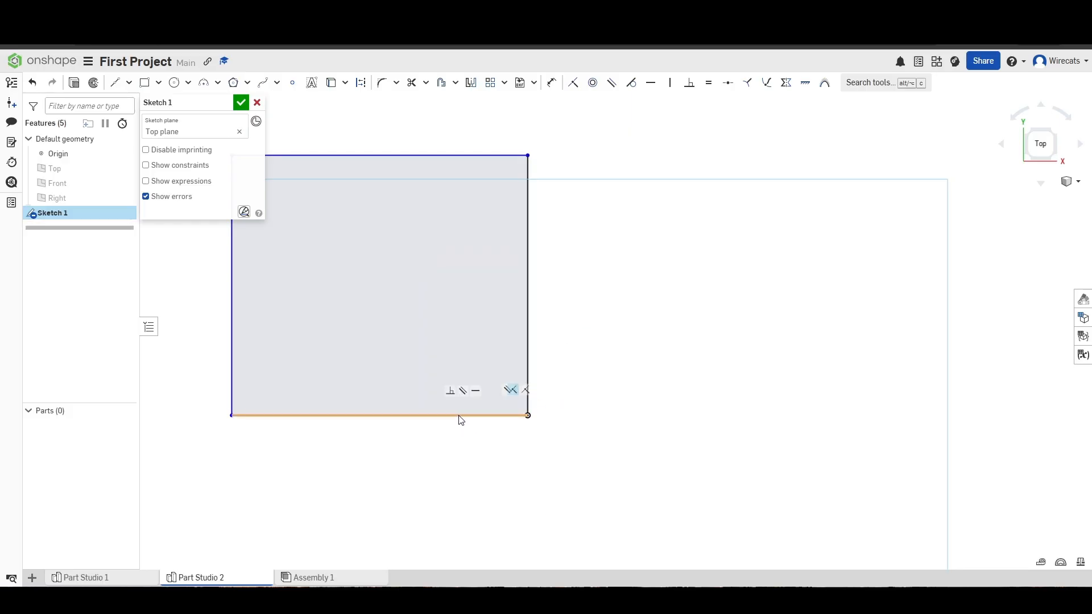
scroll(231, 320, "down", 2)
scroll(231, 319, "down", 1)
mouse_move(230, 323)
left_mouse_down()
mouse_move(183, 325)
mouse_move(314, 334)
mouse_move(259, 329)
left_mouse_up()
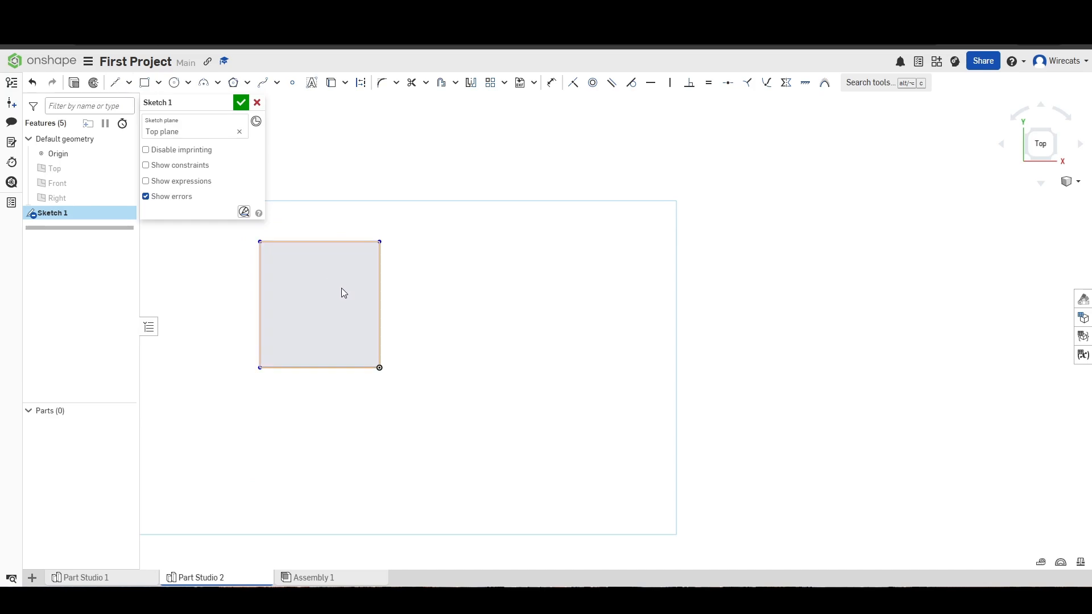
Step: Dimension the rectangle's top edge and set its length to 10 mm
middle_click_drag(330, 265, 490, 323)
scroll(487, 322, "up", 2)
key("d")
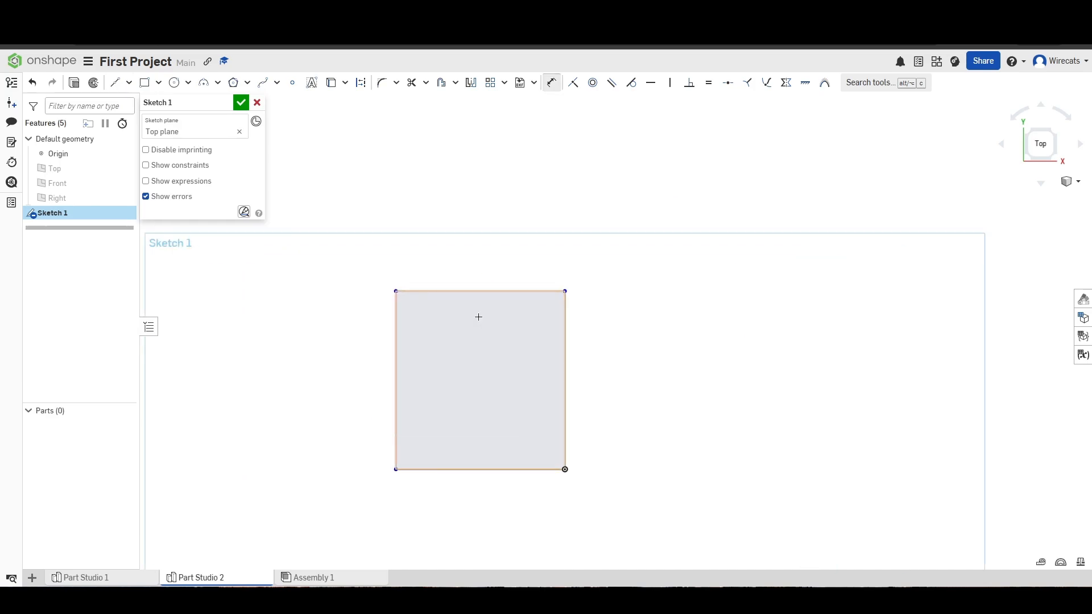
left_click(500, 291)
left_click(501, 226)
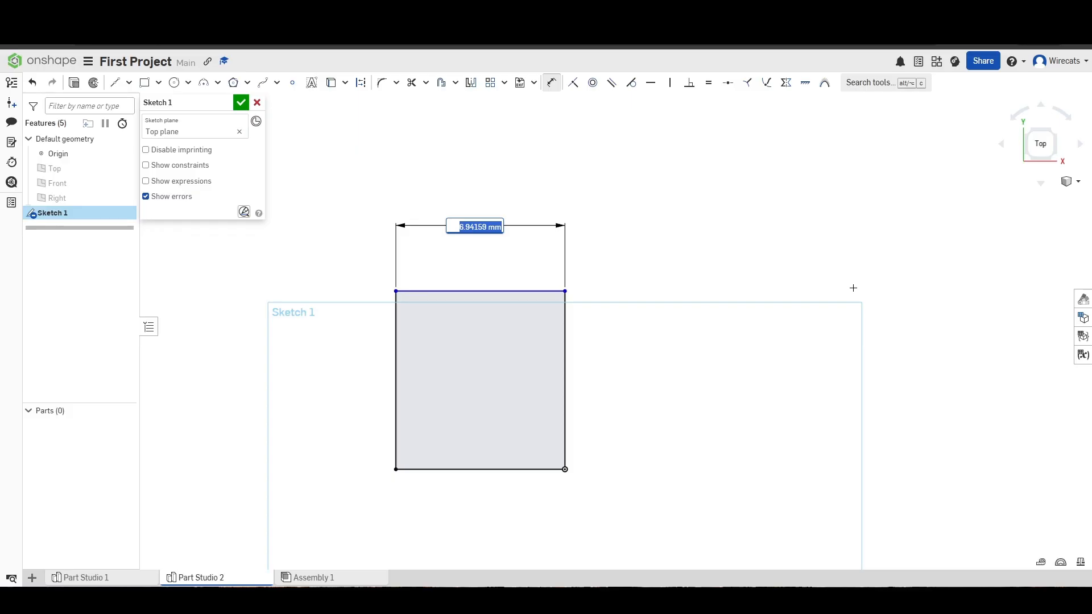
type("10")
key("Return")
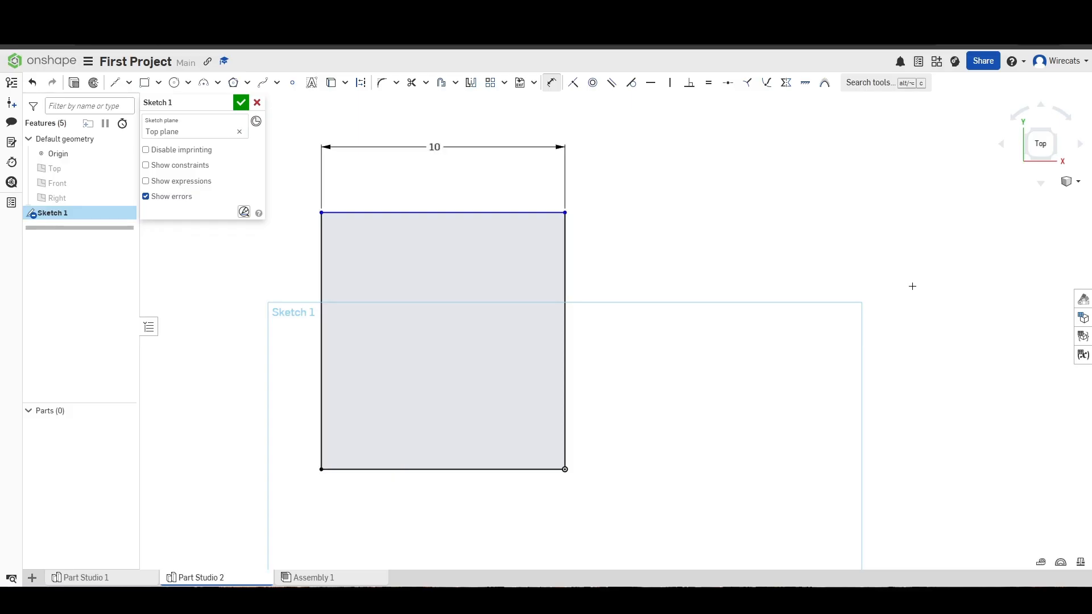
key("Escape")
Step: Measure the distance between the rectangle's two vertical edges and clear the selection
left_click(321, 290)
left_click(565, 310)
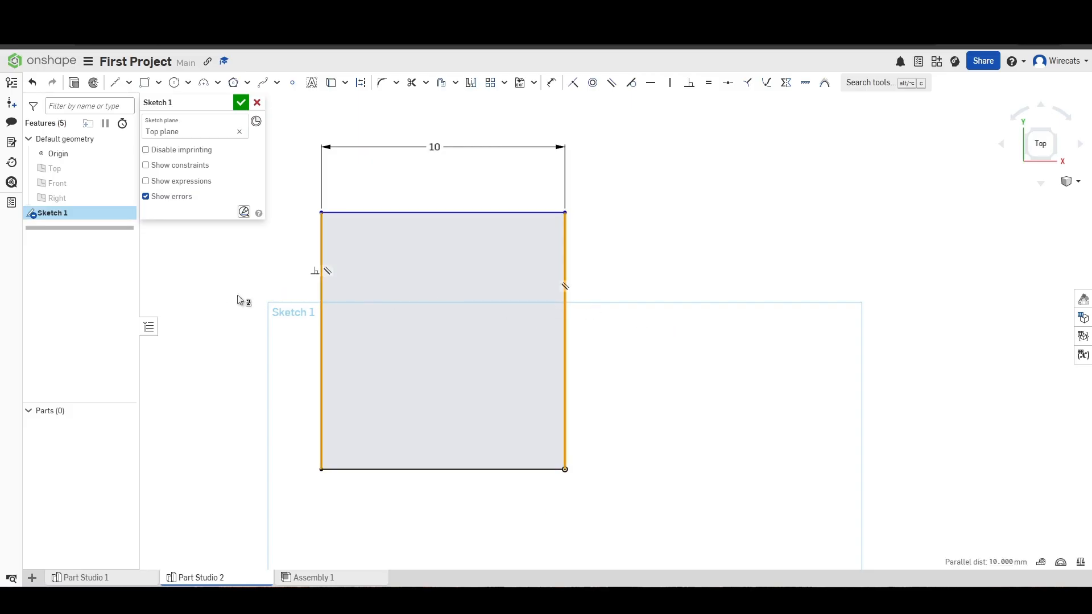
left_click(635, 297)
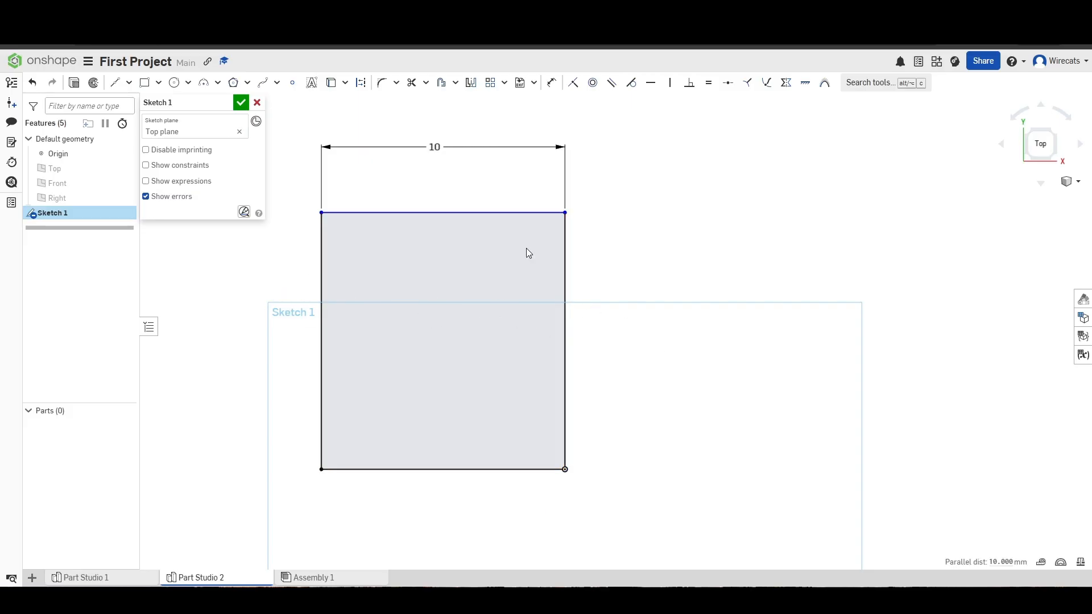
Step: Pull the rectangle's top edge down to a height of about 4 mm and try a dimension on its right edge
mouse_move(444, 213)
left_mouse_down()
mouse_move(455, 391)
mouse_move(453, 305)
mouse_move(492, 421)
mouse_move(514, 356)
mouse_move(522, 388)
left_mouse_up()
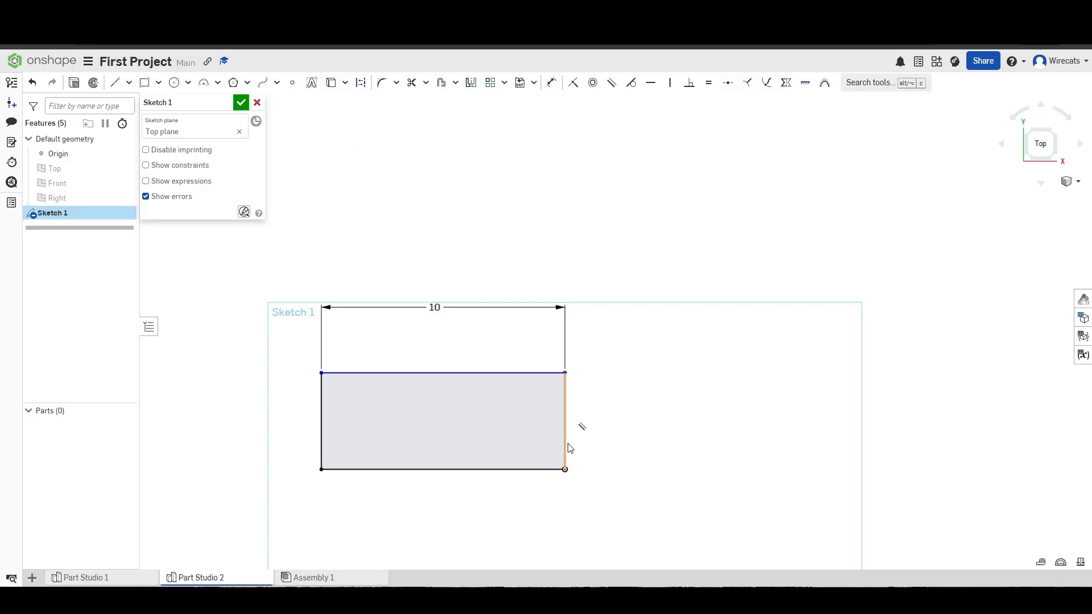
key("d")
left_click(565, 401)
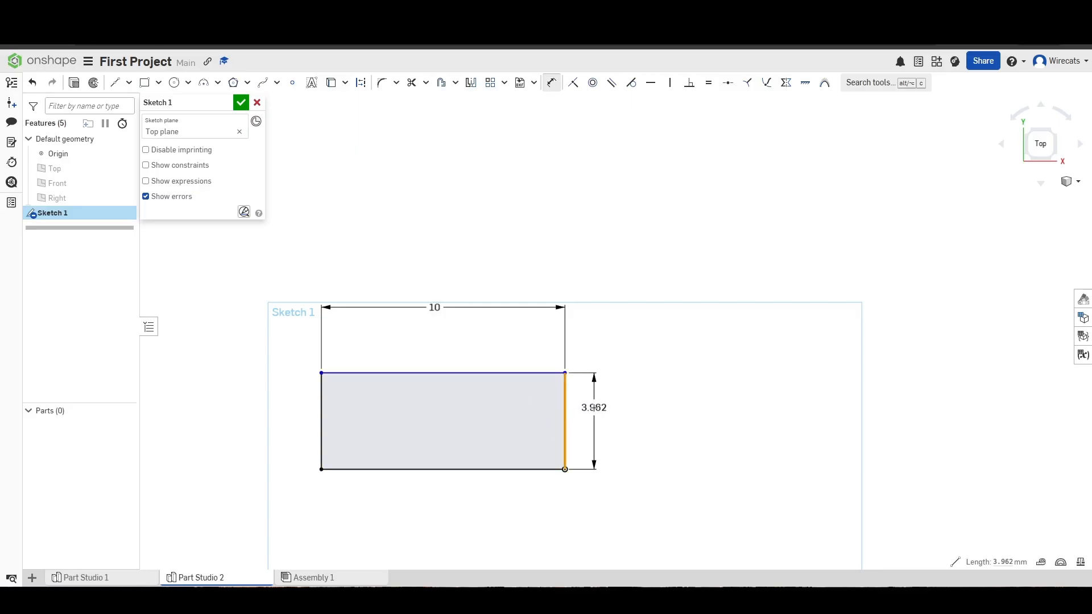
key("Escape")
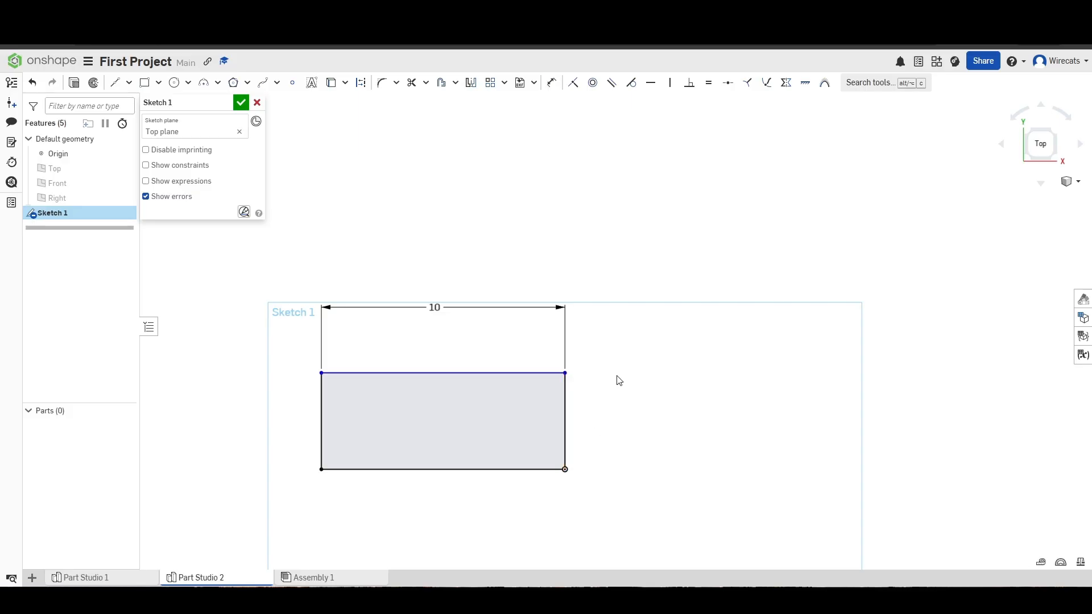
Step: Dimension the rectangle's top-to-bottom distance as 5 mm and move the height and width dimensions just outside the shape
left_click(551, 84)
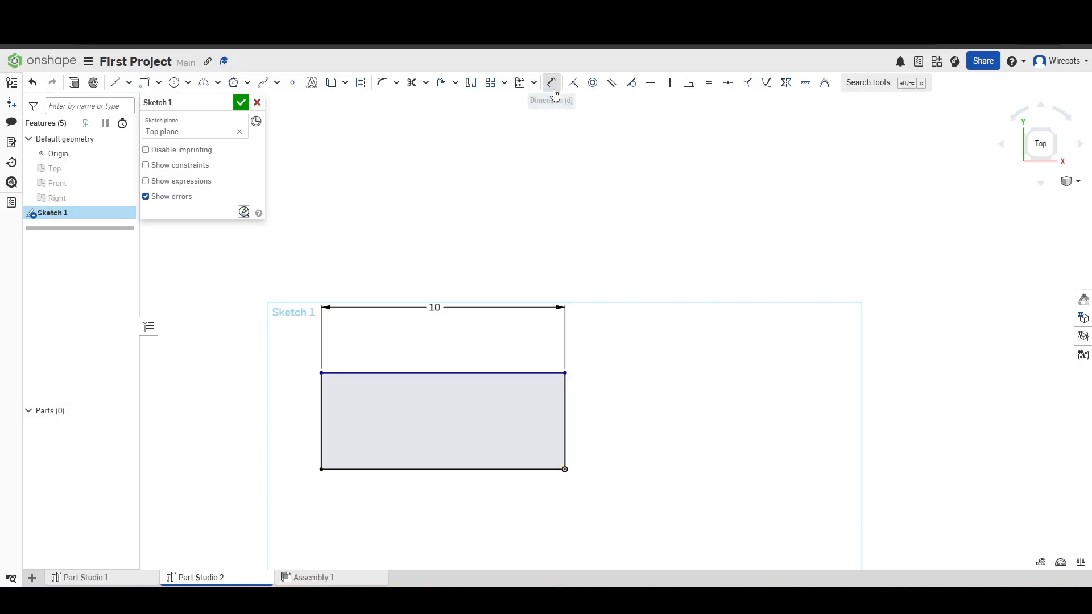
left_click(442, 372)
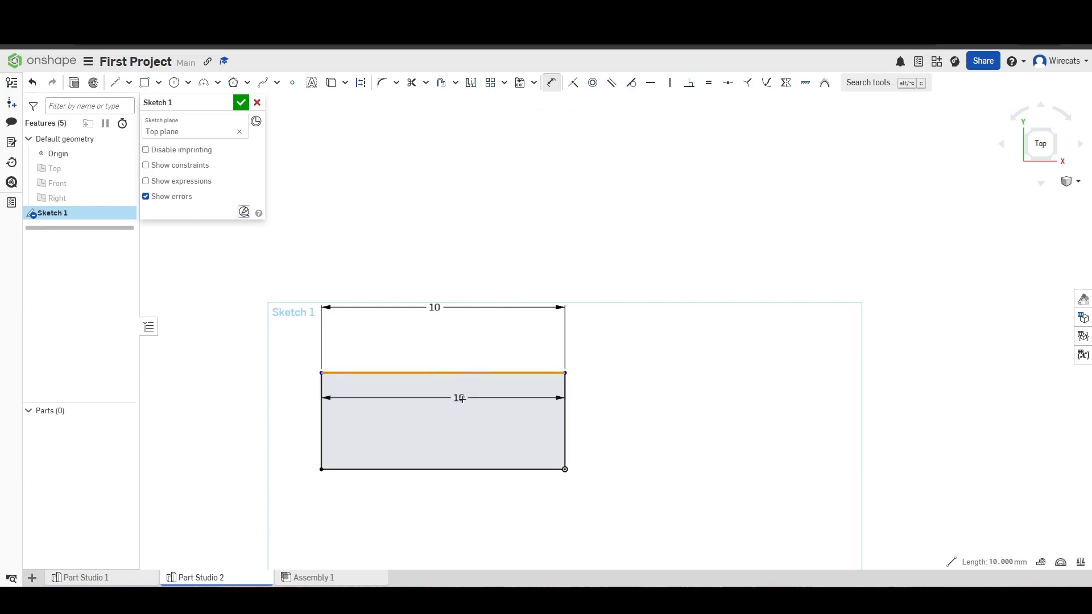
left_click(442, 470)
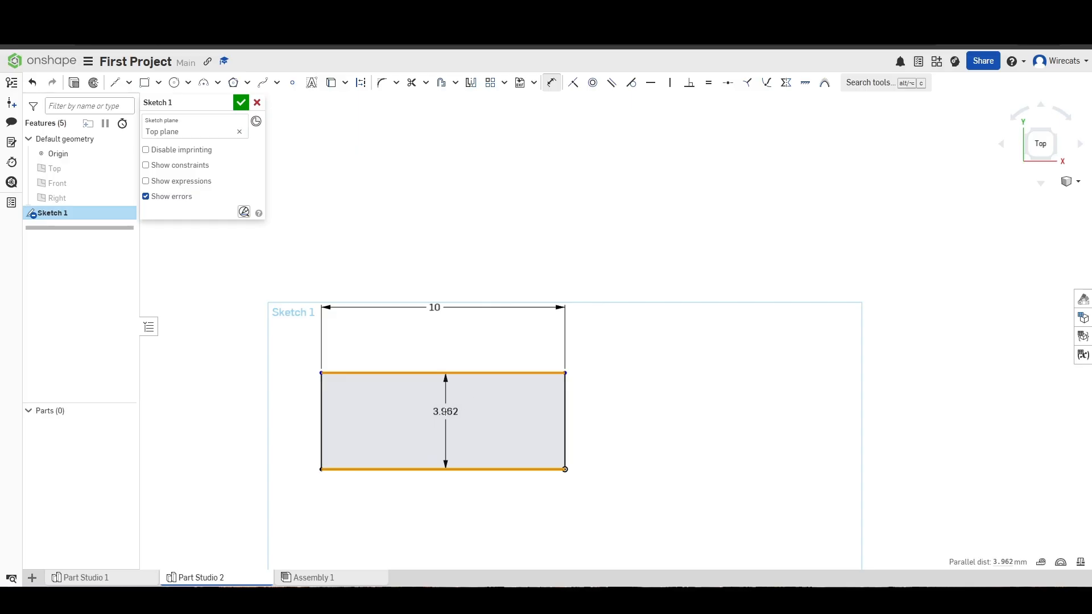
left_click(442, 409)
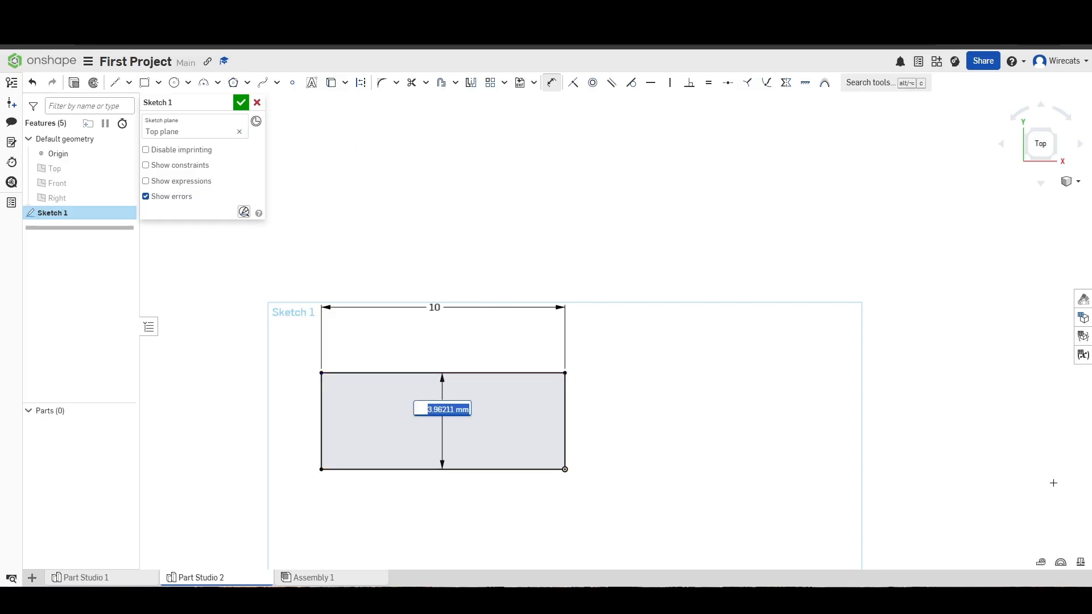
type("5")
key("Return")
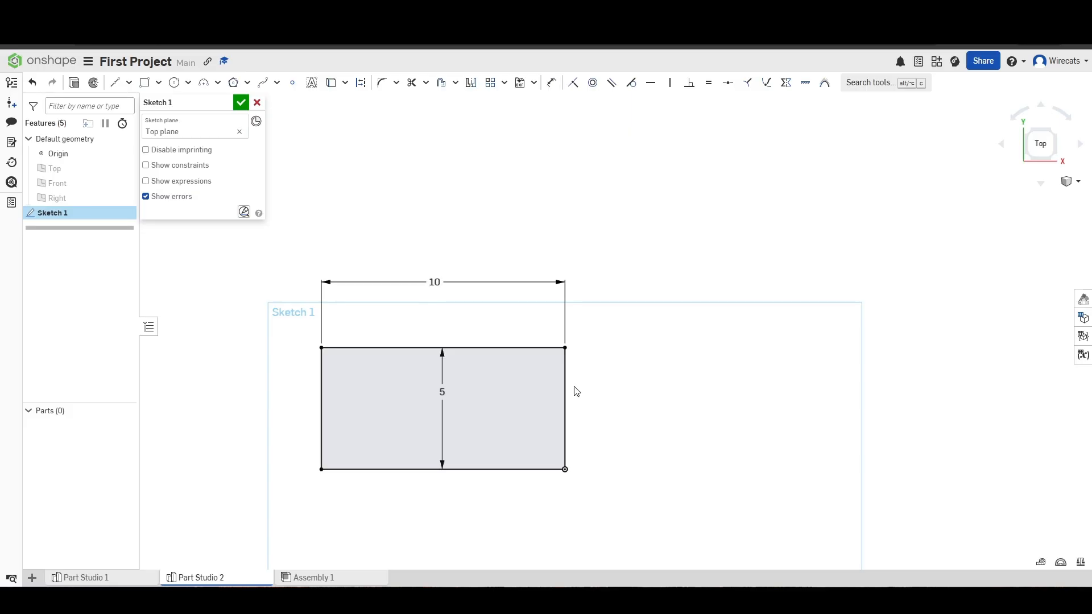
left_click_drag(442, 390, 283, 390)
left_click_drag(456, 278, 449, 325)
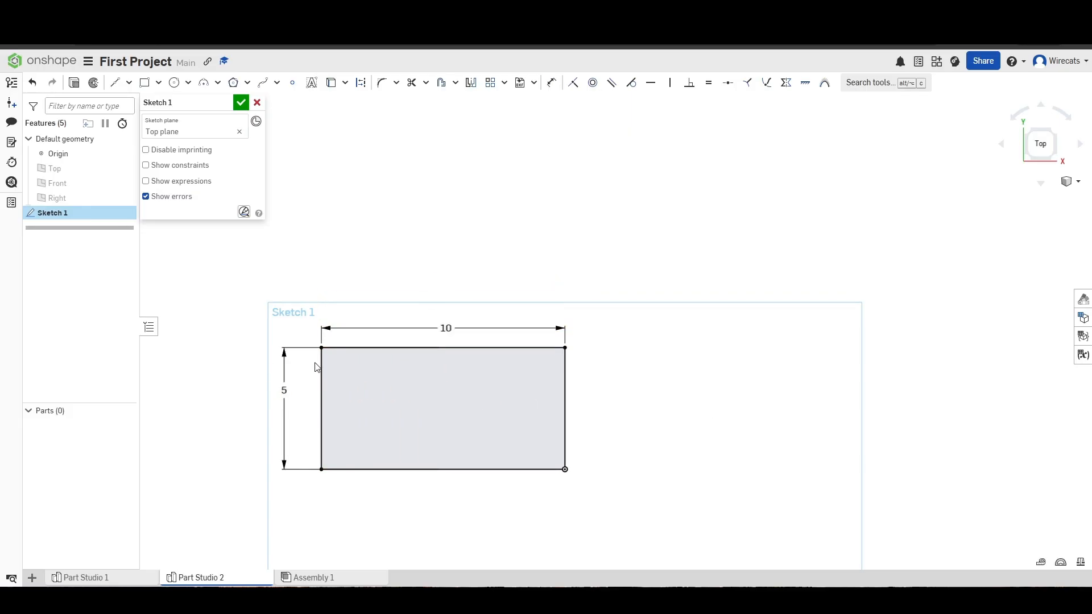
Step: Delete the whole rectangle together with its dimensions
left_click_drag(254, 309, 743, 539)
key("Delete")
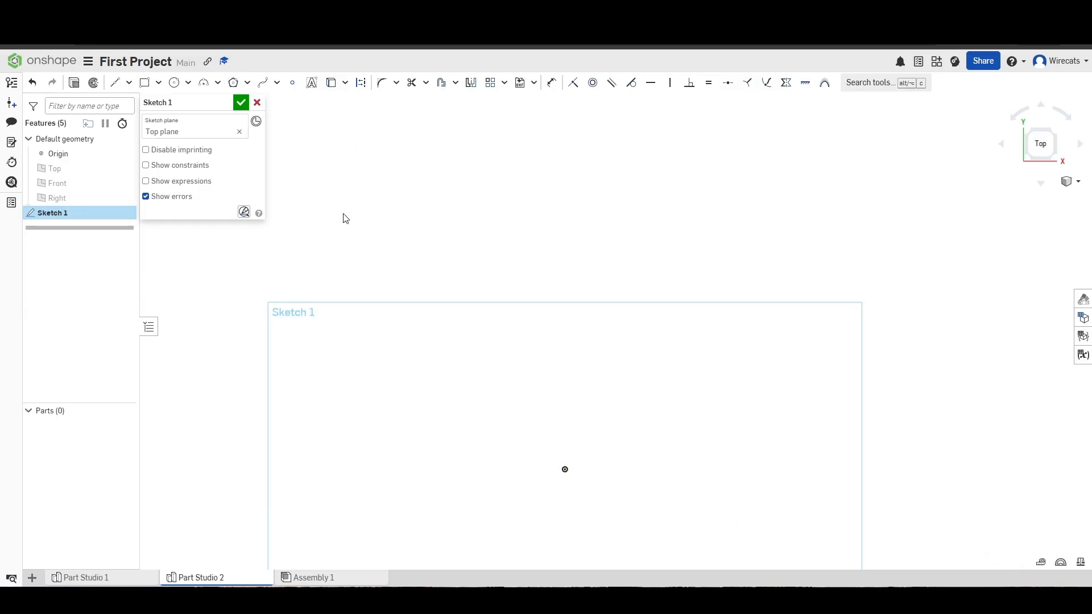
Step: Draw a center point circle on the origin and dimension its diameter as 15 mm
left_click(189, 86)
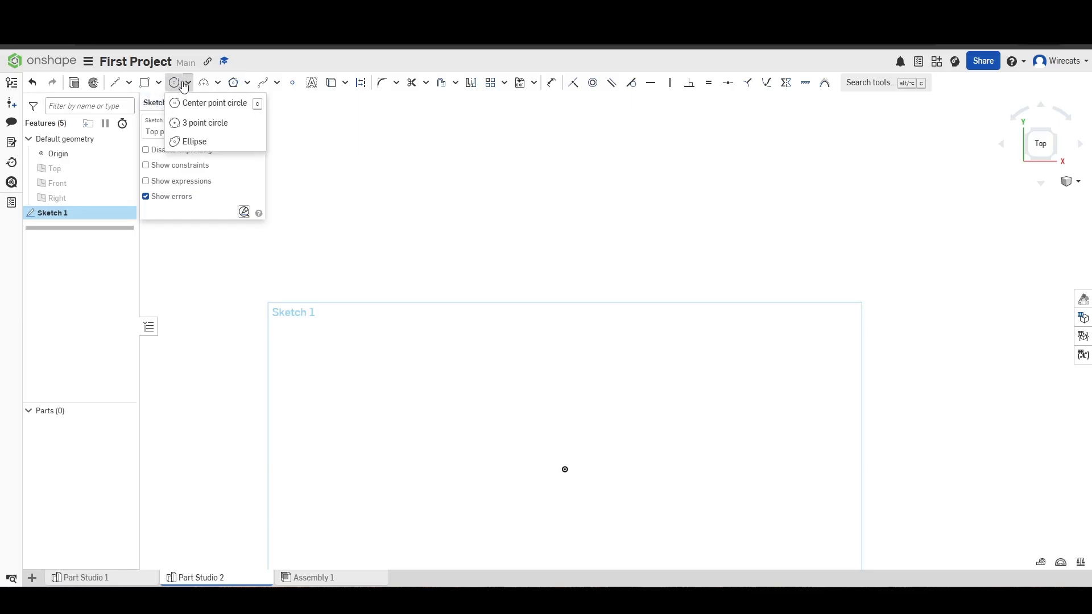
left_click(177, 84)
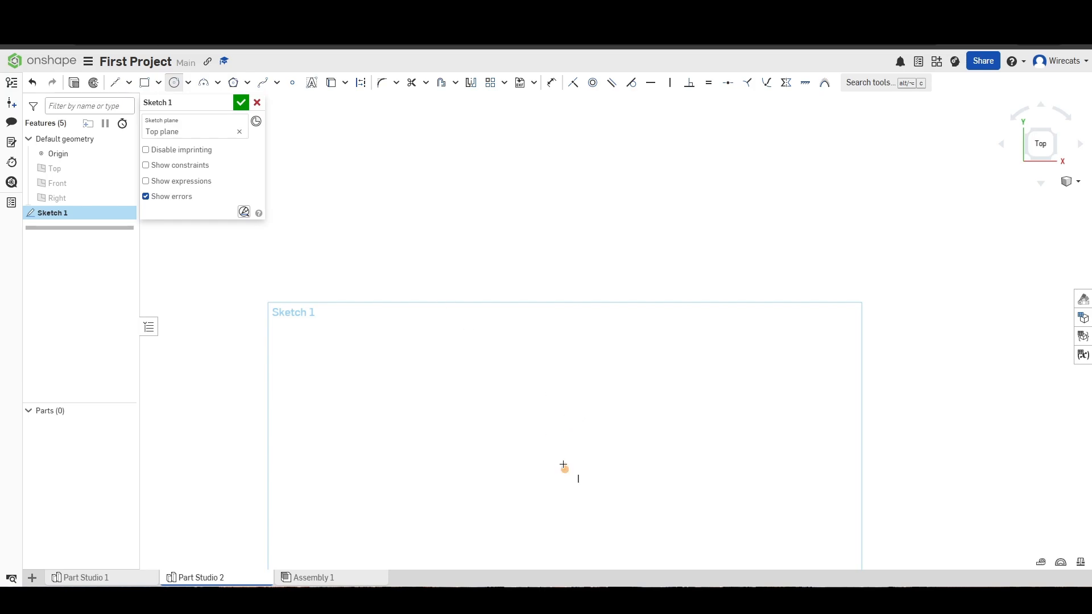
left_click(702, 347)
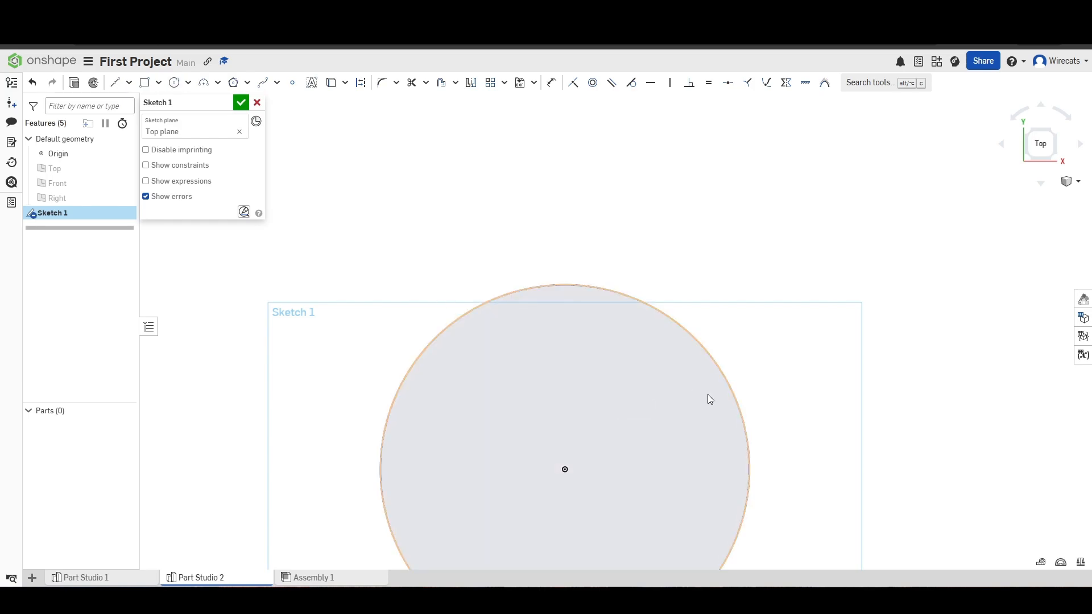
left_click(718, 368)
left_click(745, 342)
type("15")
key("Return")
key("Escape")
Step: Delete the circle from the sketch and look over the available arc types
left_click(705, 357)
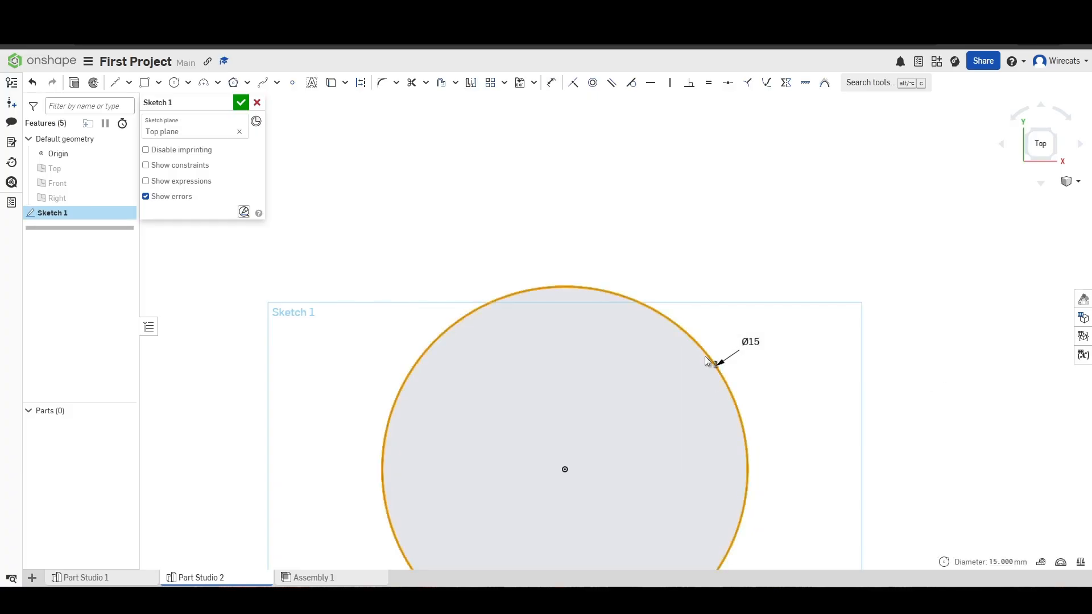
key("Delete")
left_click(219, 83)
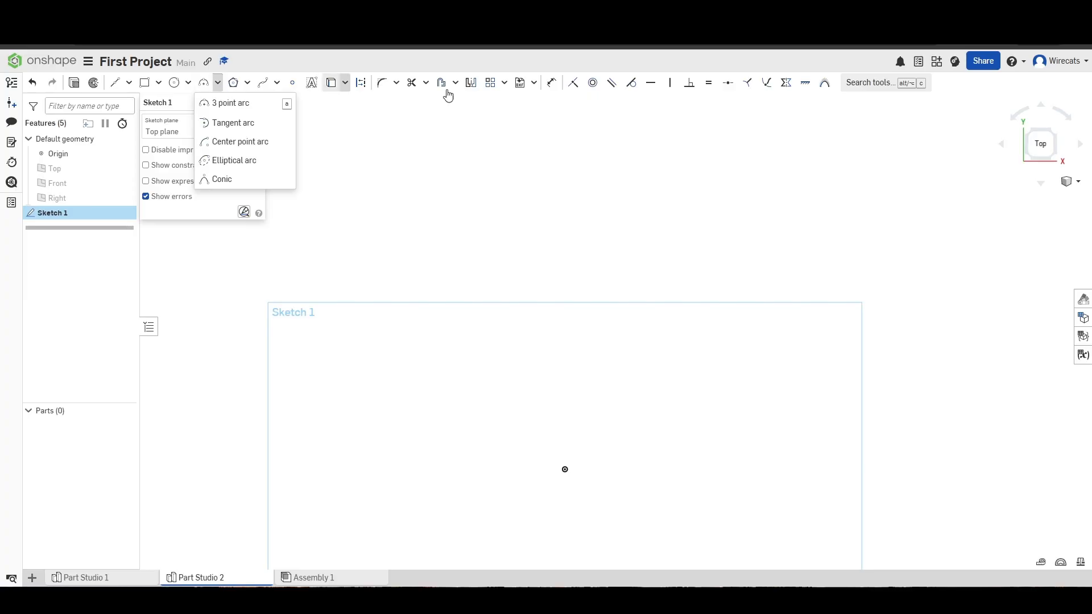
left_click(527, 318)
Step: Draw a horizontal line about 5.3 mm long from the origin toward the right
scroll(506, 322, "down", 1)
middle_click_drag(530, 420, 476, 353)
scroll(507, 392, "up", 2)
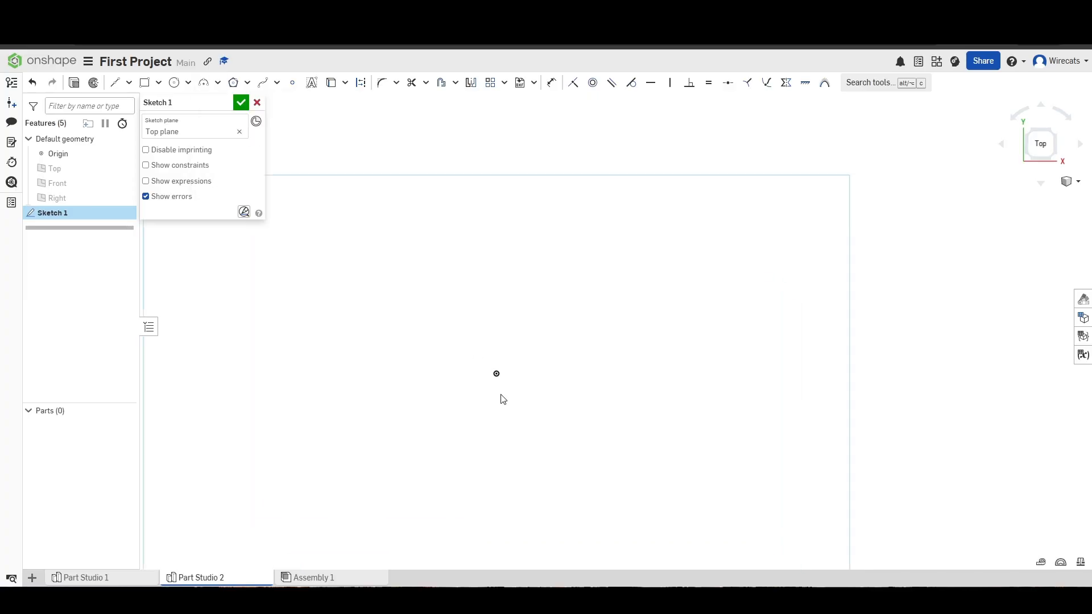
key("l")
left_click(497, 374)
left_click(649, 373)
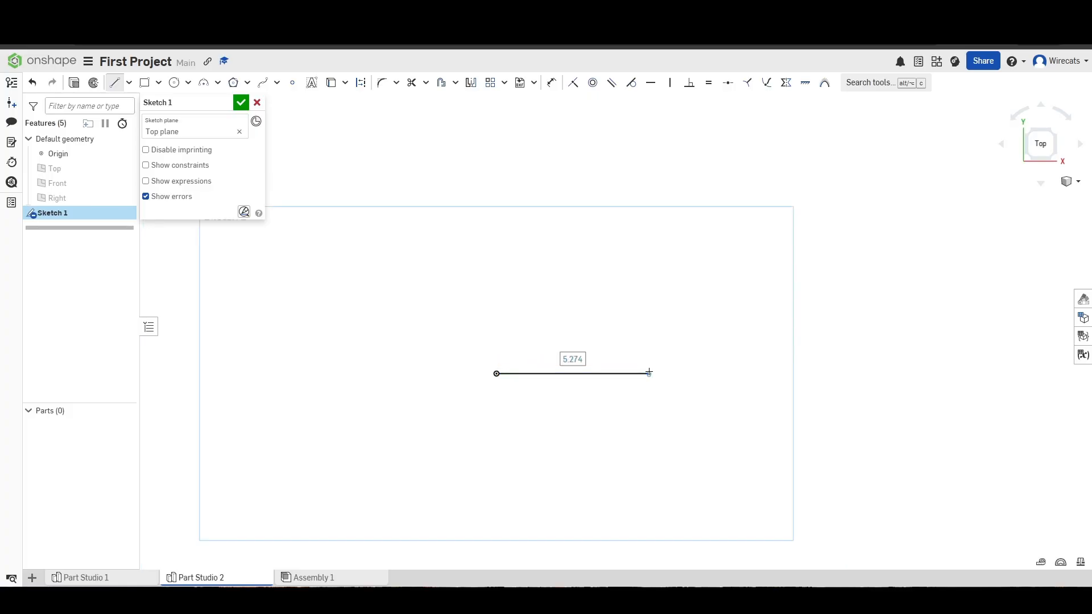
Step: Set the line's length to 8 mm, abandon the tangent arc, and move the length dimension below the line
key("a")
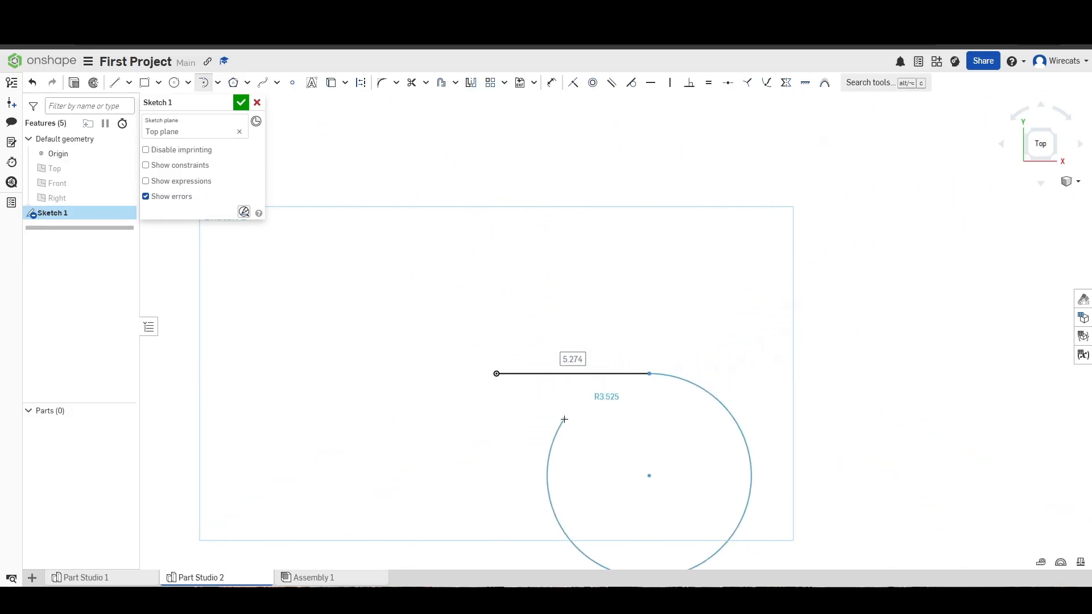
type("5")
key("Return")
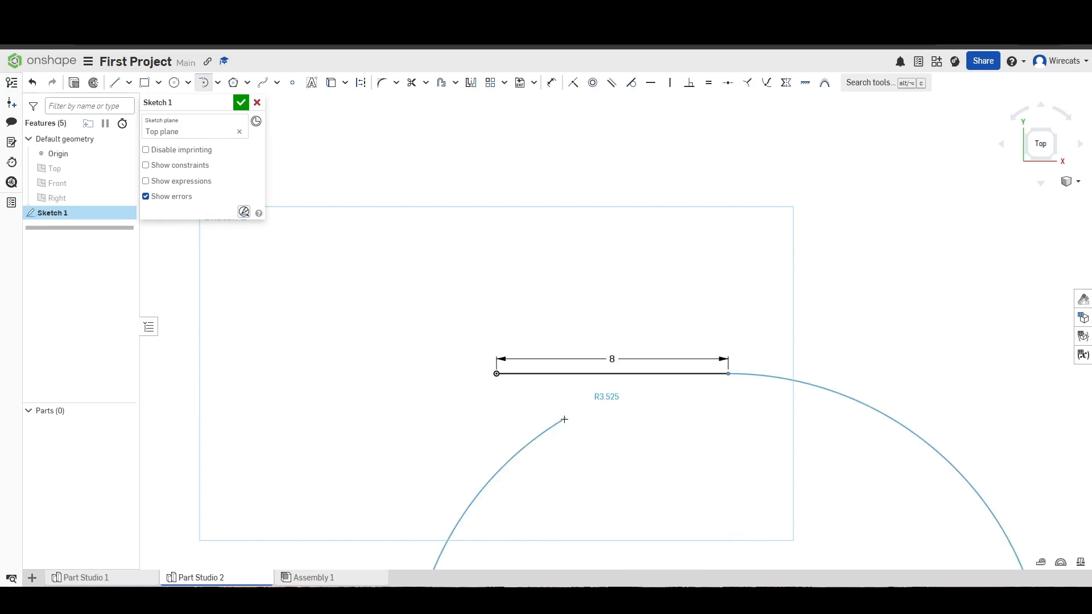
key("Escape")
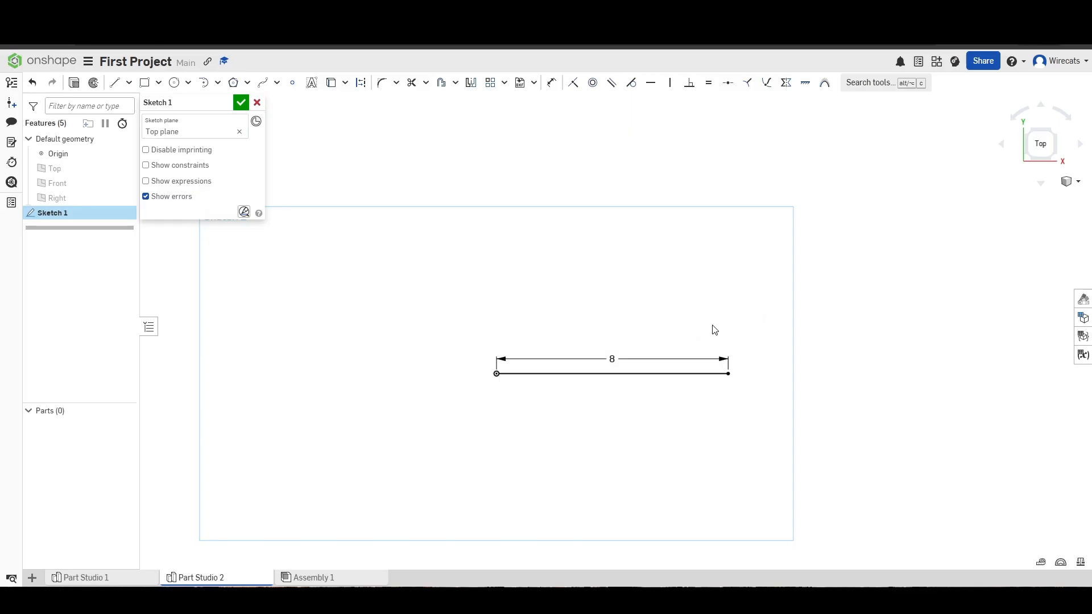
left_click_drag(625, 360, 616, 391)
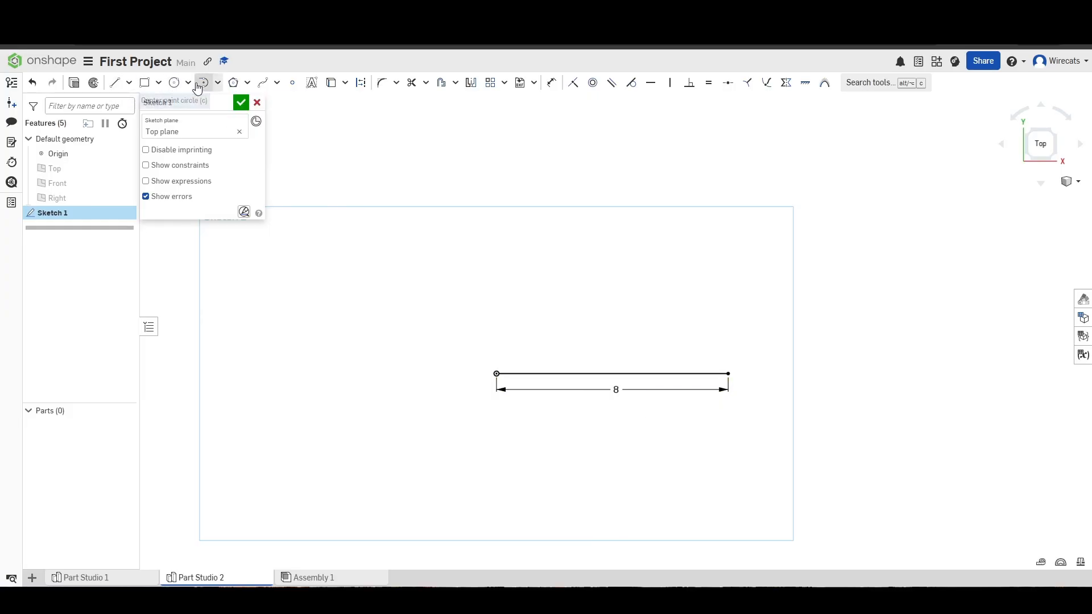
Step: Draw a 3 point arc from the origin to the line's other end, bulging above the line
left_click(217, 85)
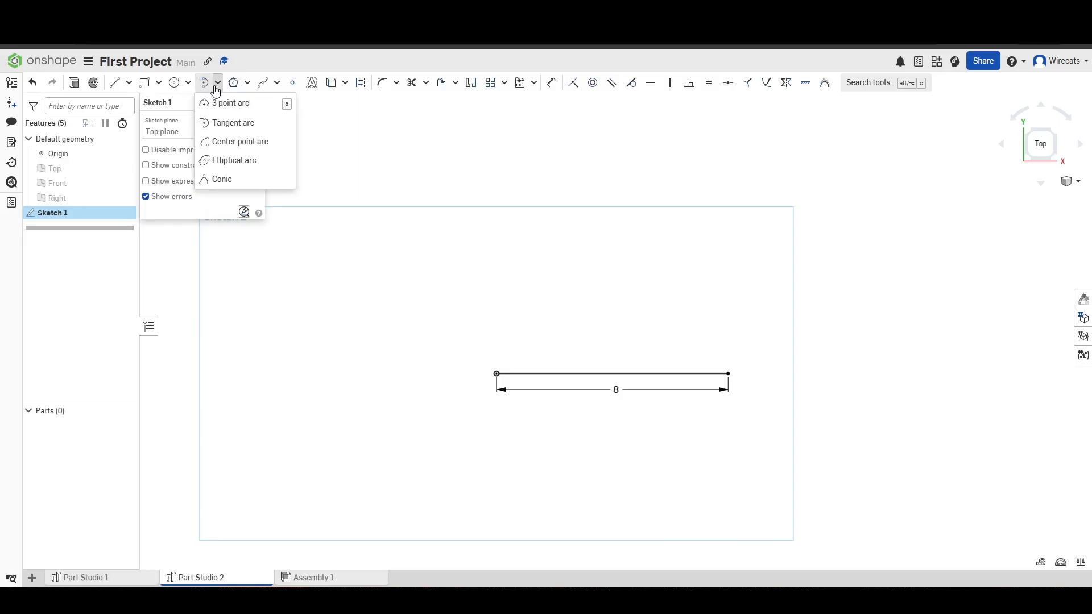
left_click(283, 106)
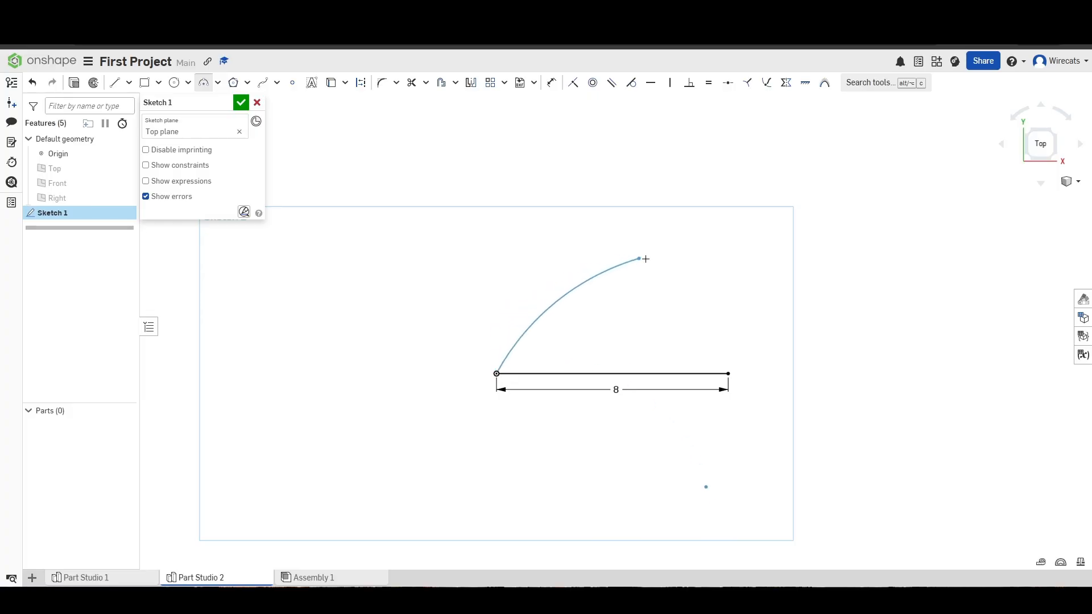
left_click(728, 373)
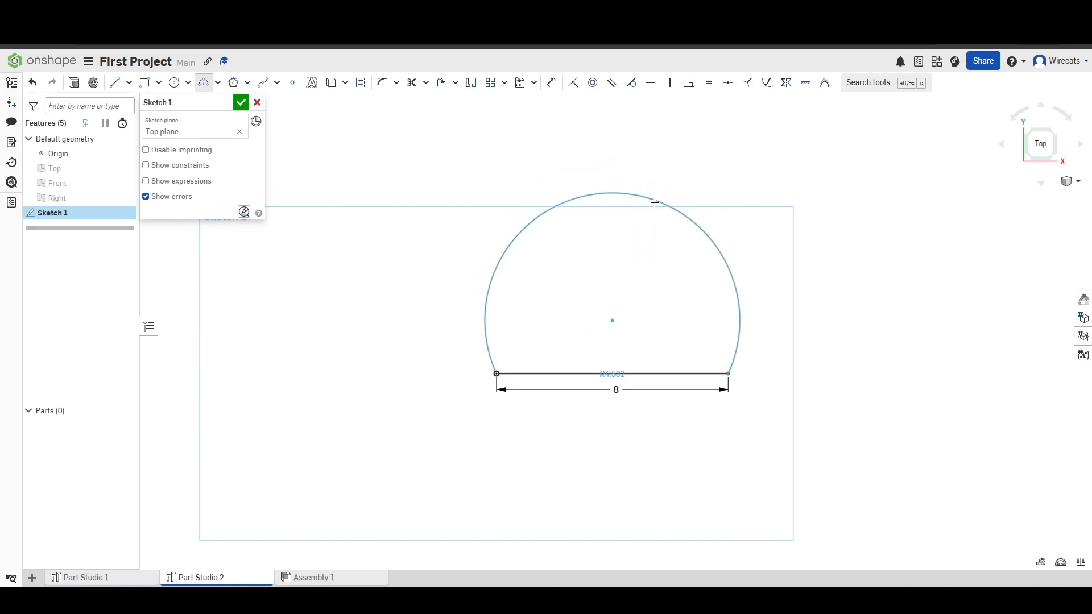
left_click(640, 131)
key("Escape")
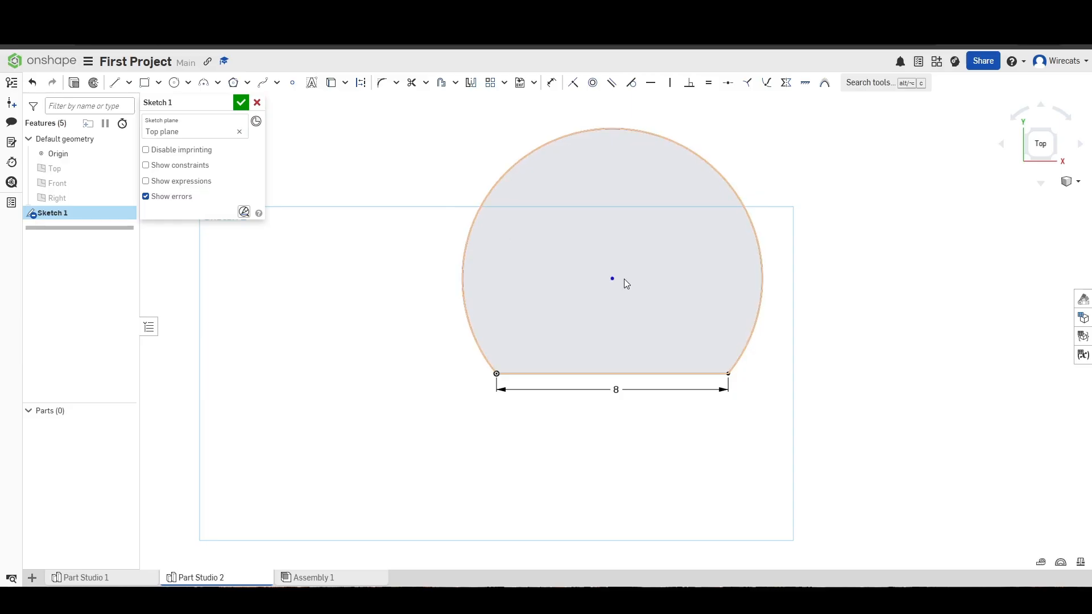
Step: Move the arc's center to about 2 mm below the line and constrain it coincident with the line
mouse_move(613, 278)
left_mouse_down()
mouse_move(617, 331)
mouse_move(612, 239)
mouse_move(630, 349)
mouse_move(619, 291)
left_mouse_up()
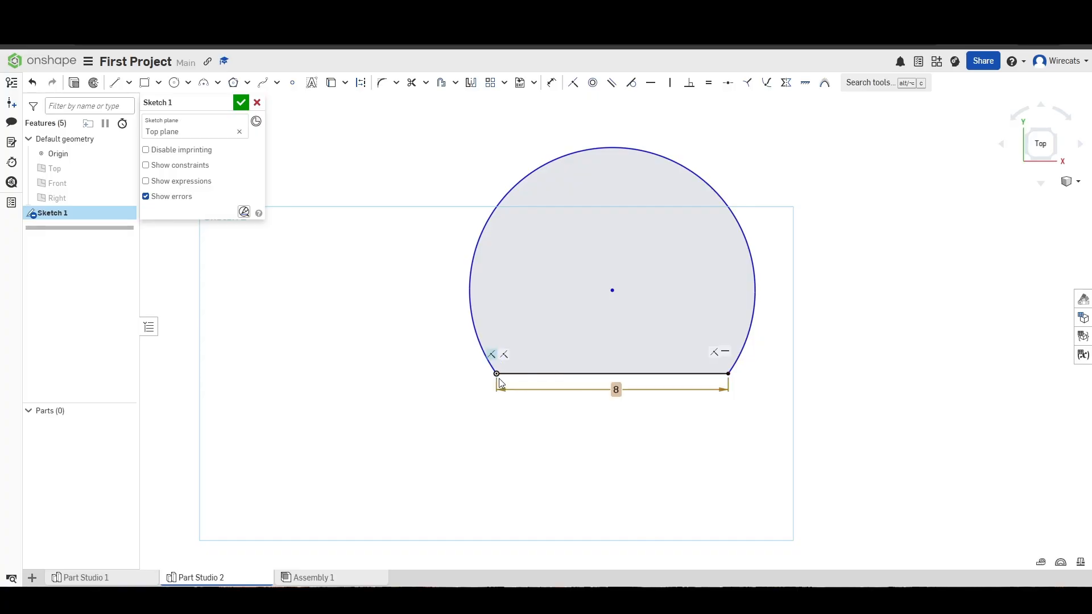
left_click_drag(615, 390, 614, 391)
mouse_move(613, 291)
left_mouse_down()
mouse_move(607, 256)
mouse_move(606, 322)
mouse_move(638, 366)
mouse_move(626, 312)
mouse_move(619, 449)
mouse_move(613, 432)
left_mouse_up()
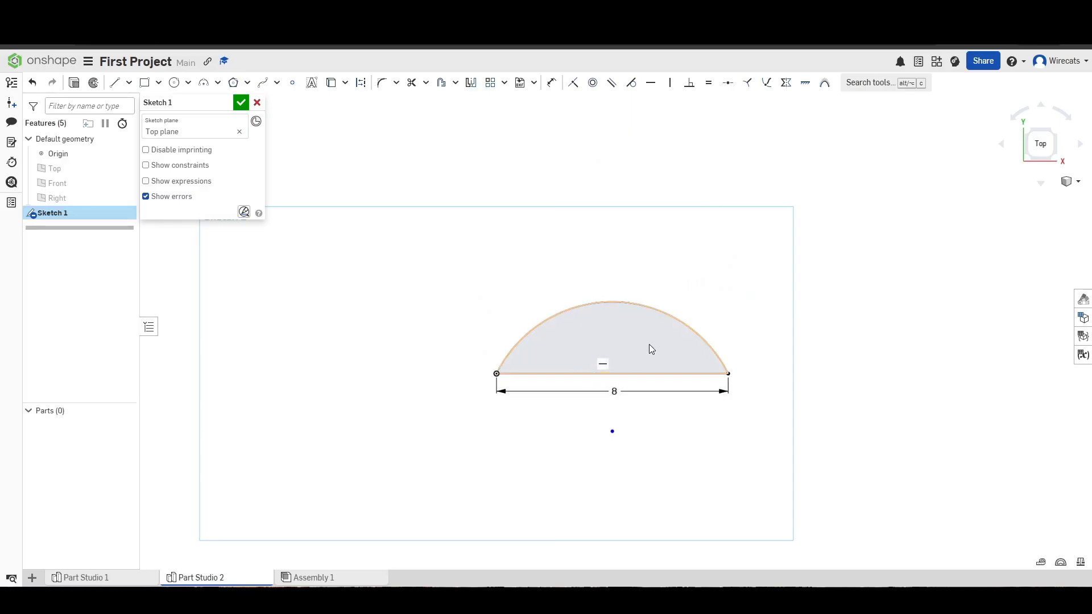
left_click(569, 85)
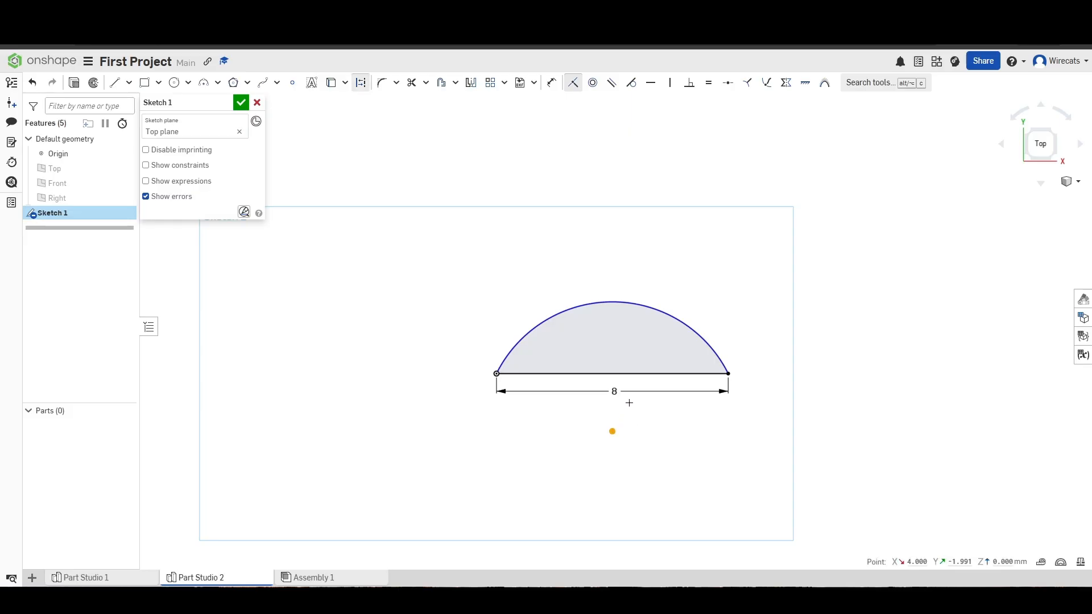
left_click(616, 373)
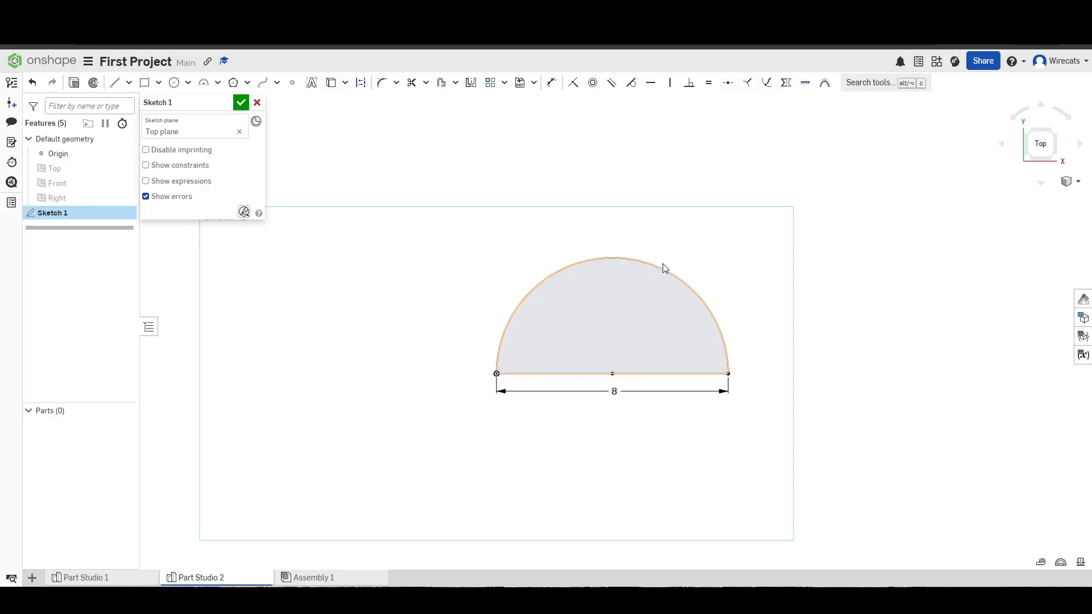
Step: Delete the half-circle profile with its line and dimension
left_click_drag(755, 422, 602, 227)
key("Delete")
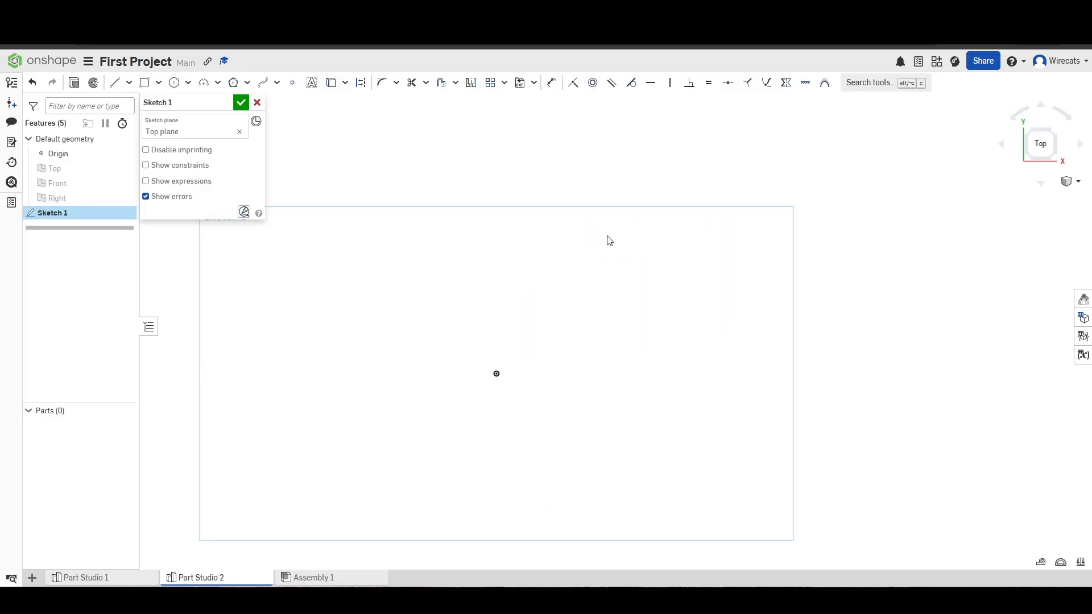
left_click(246, 84)
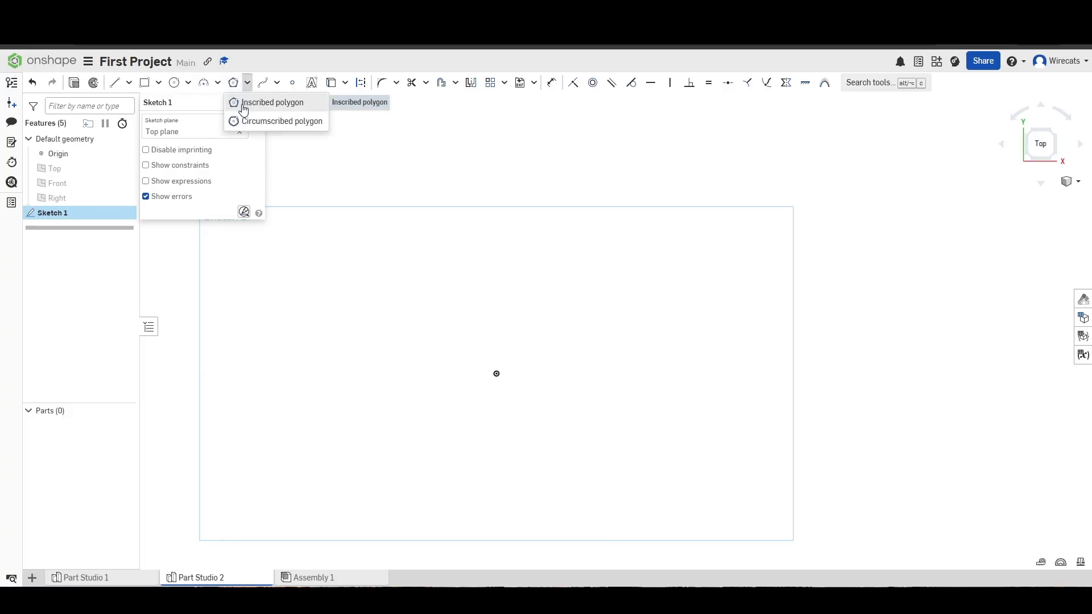
left_click(244, 104)
left_click(496, 373)
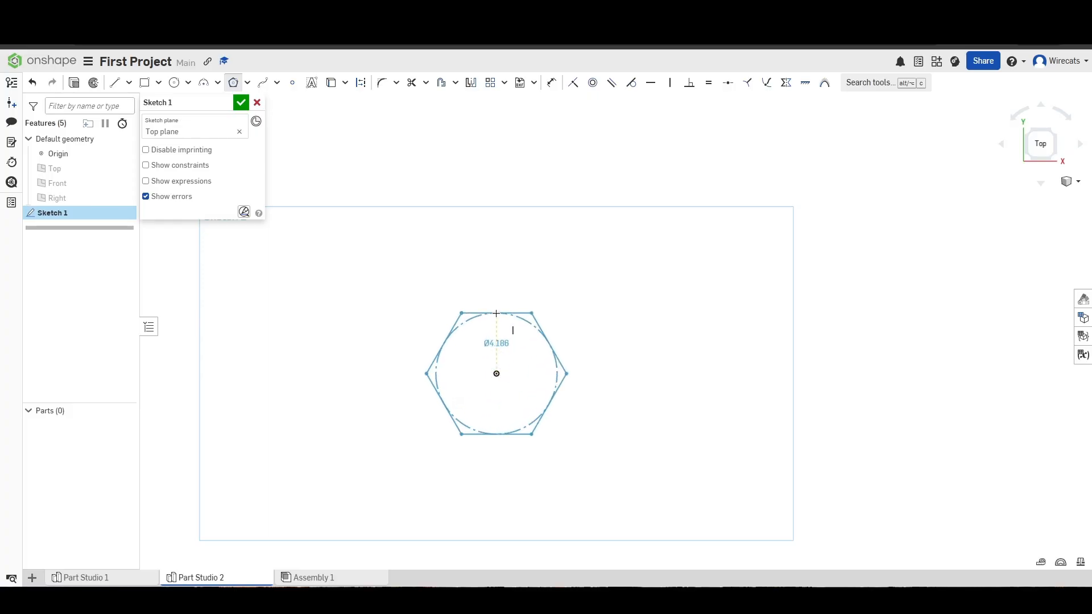
key("Escape")
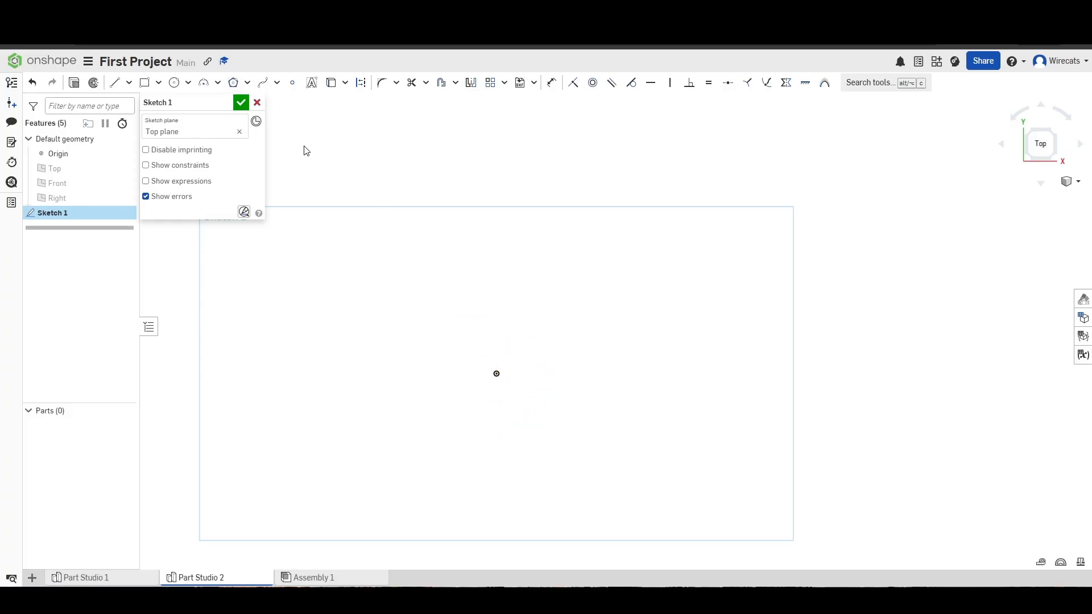
Step: Draw an inscribed polygon centered on the origin, varying its side count and placing it with 6 sides and a diameter of about 5.6 mm
left_click(248, 82)
left_click(264, 103)
left_click(495, 374)
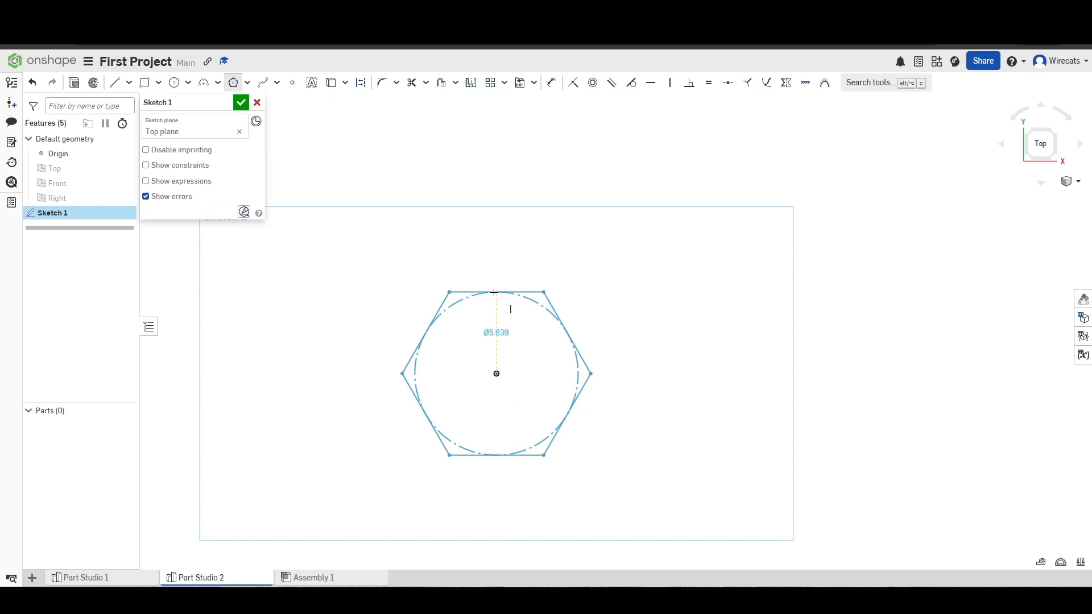
key("Down")
key("Up")
key("Up")
key("Up")
key("Up")
key("Up")
key("Down")
key("Down")
key("Down")
key("Down")
key("Down")
key("Up")
left_click(489, 293)
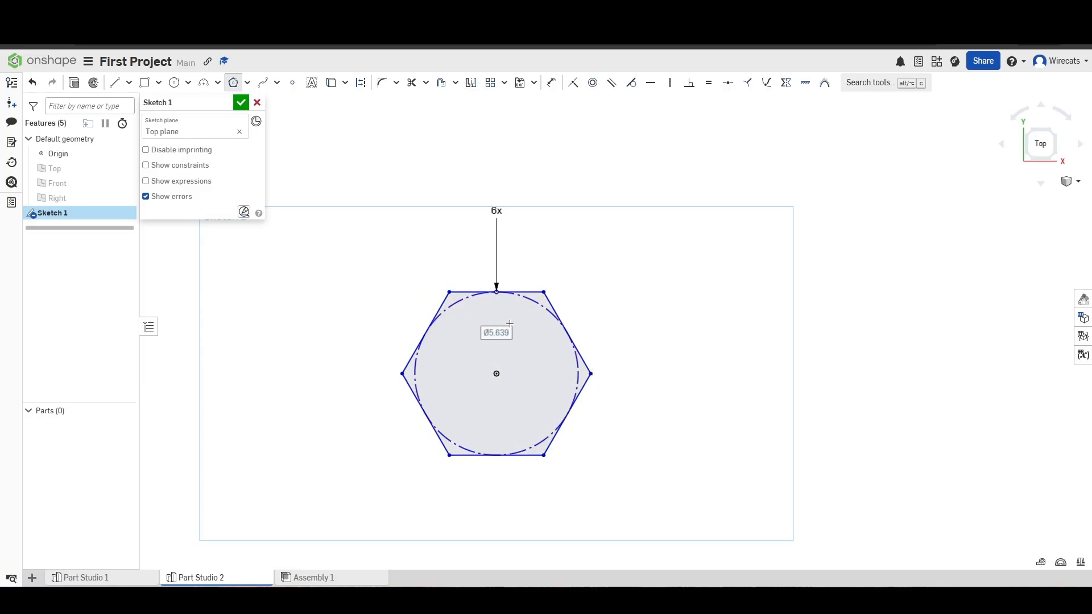
Step: Set the hexagon's diameter to 5 mm and move the dimension label to the circle's upper right
type("5")
key("Return")
key("Escape")
left_click_drag(496, 332, 529, 285)
scroll(517, 344, "up", 3)
scroll(529, 314, "down", 1)
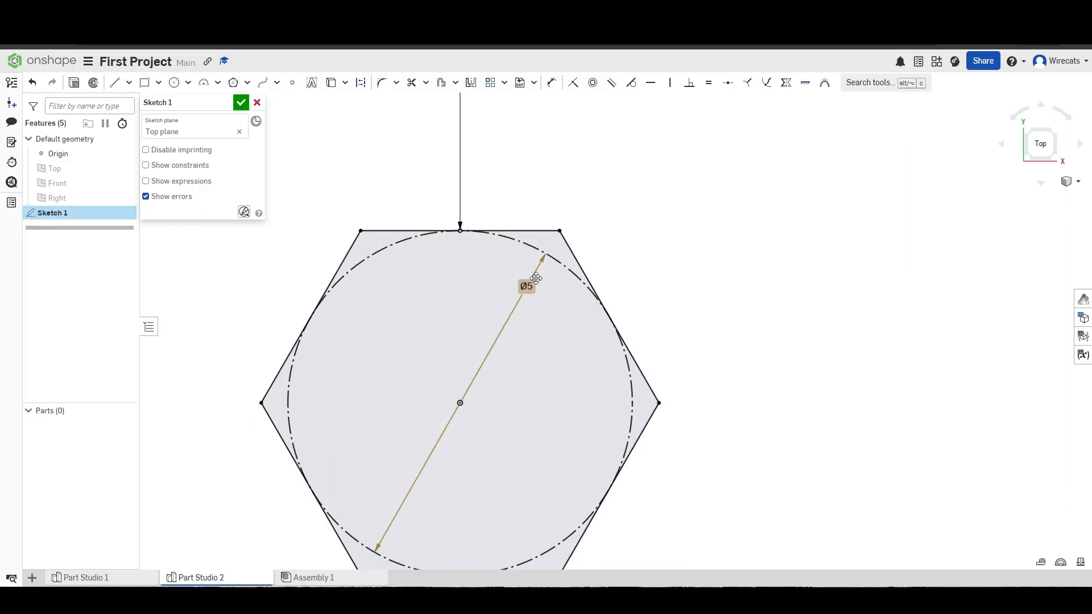
Step: Examine the hexagon's construction circle and its opposite top and bottom sides to see how they relate to the diameter
left_click(552, 254)
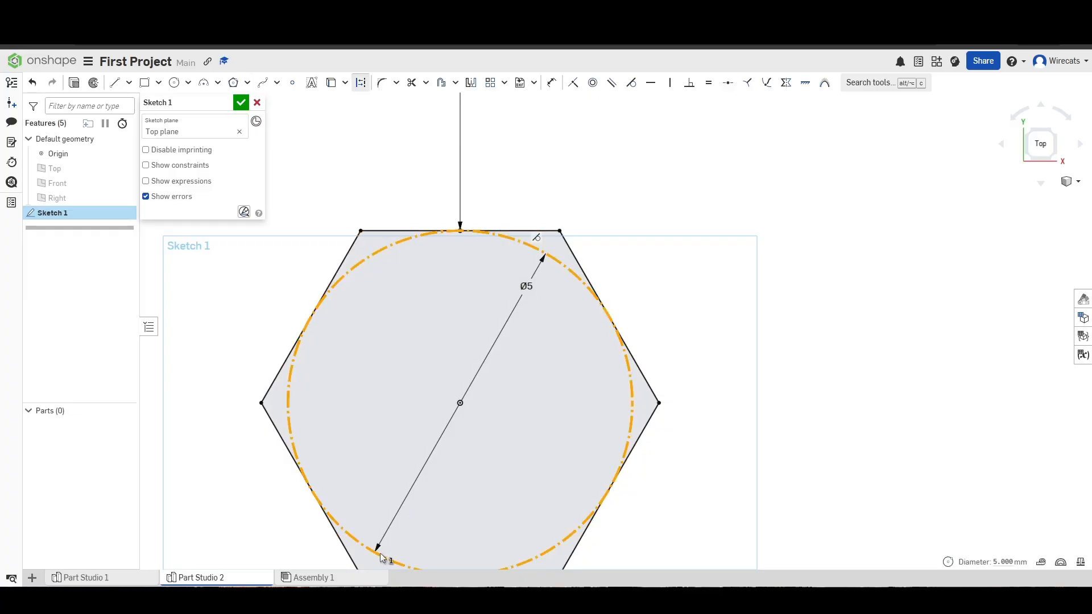
scroll(520, 393, "down", 1)
left_click(623, 312)
scroll(604, 257, "up", 1)
scroll(524, 237, "up", 1)
scroll(520, 231, "down", 1)
left_click(410, 218)
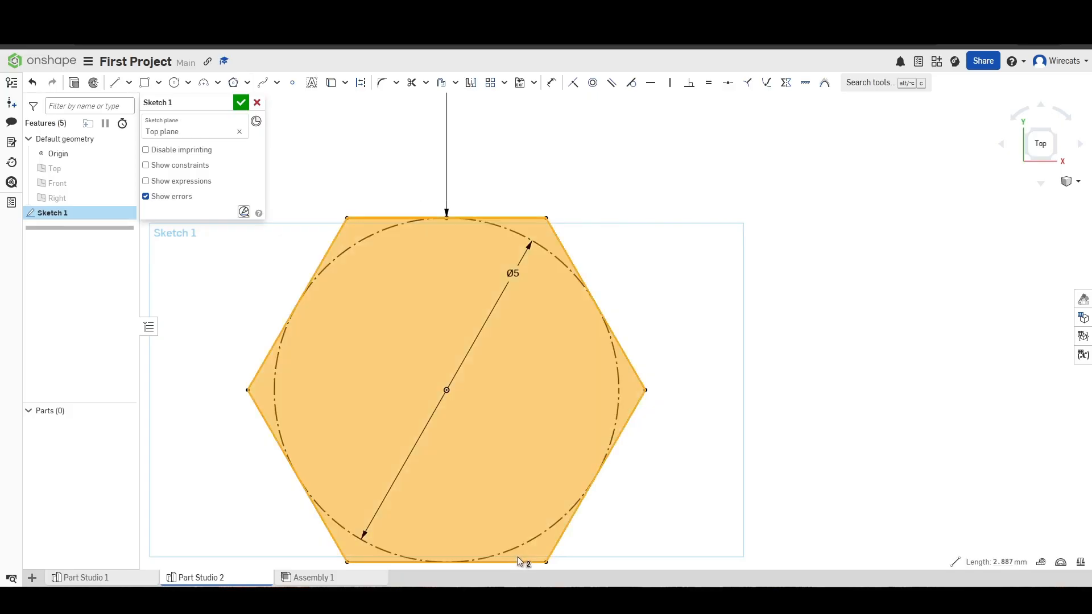
left_click(528, 562)
key("Escape")
scroll(464, 285, "down", 3)
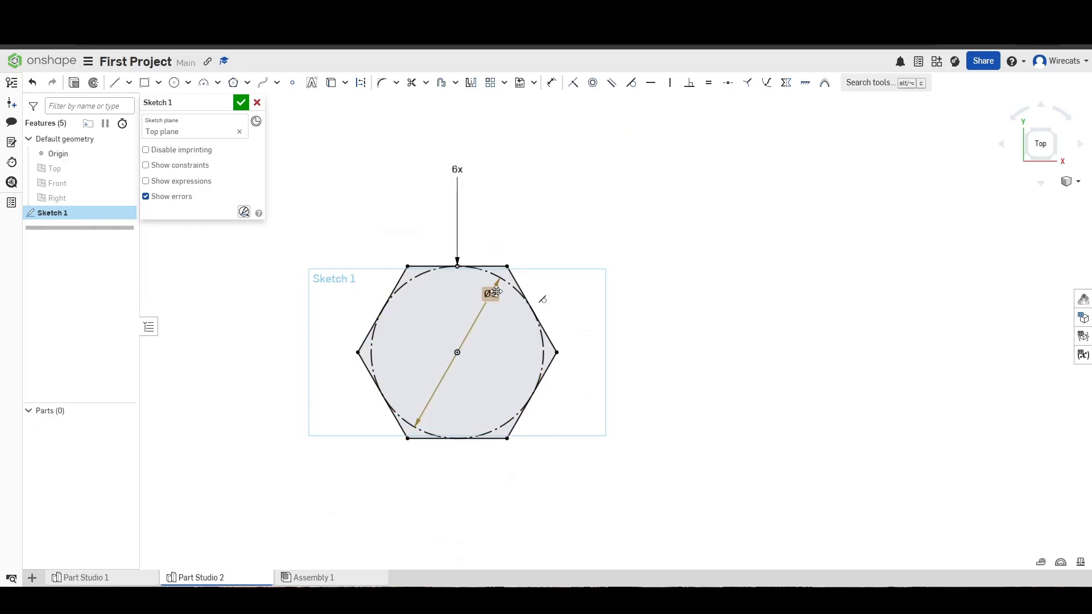
Step: Change the polygon to 8 sides and delete it together with its dimensions
left_click_drag(498, 294, 478, 293)
double_click(457, 169)
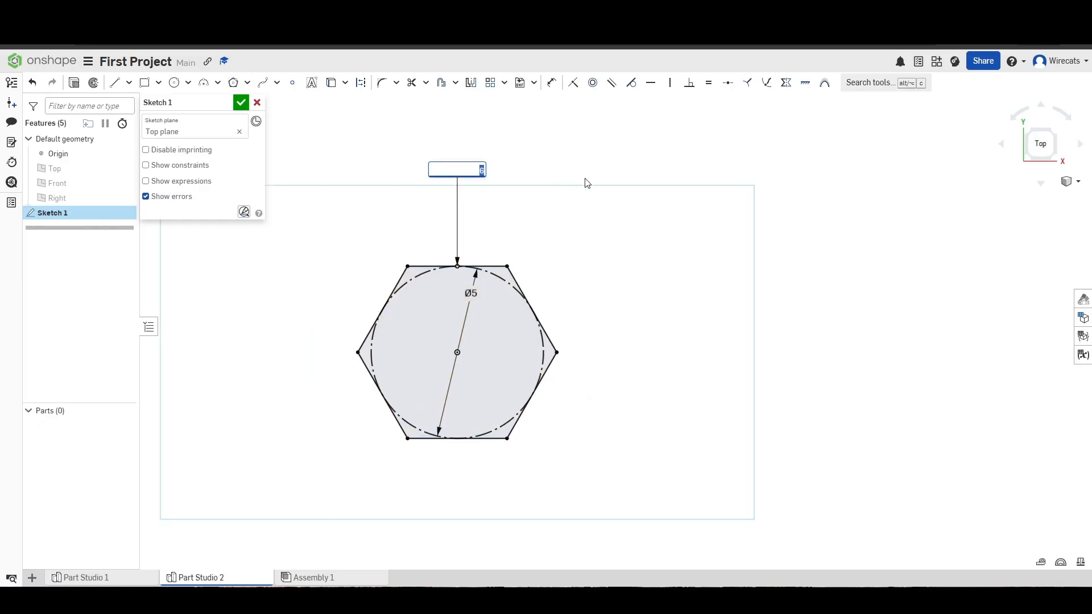
key("Return")
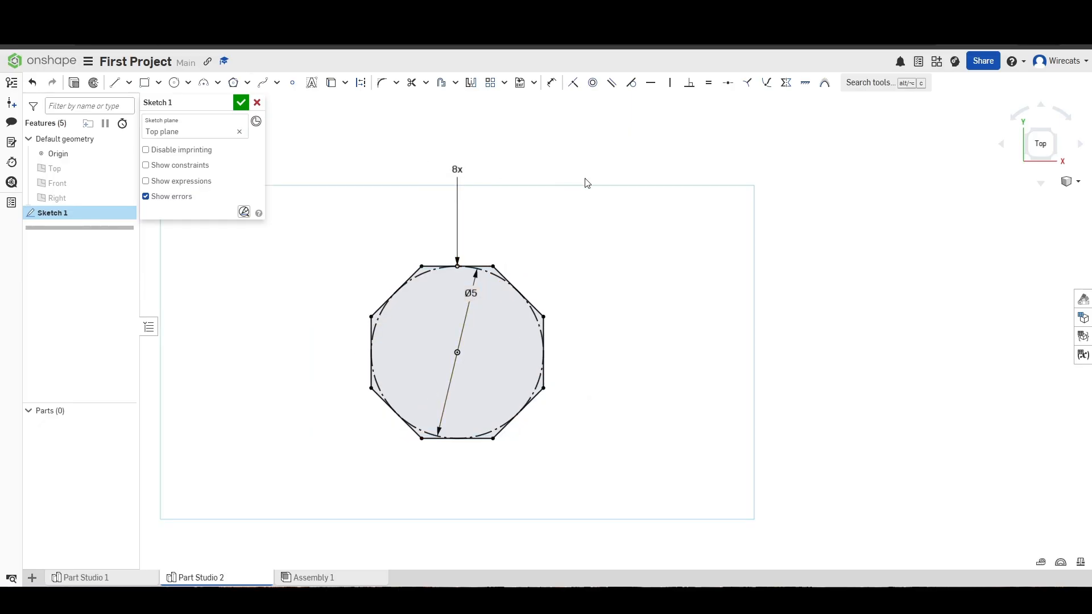
left_click_drag(339, 227, 626, 500)
key("Delete")
Step: Draw a 6-sided circumscribed polygon centered on the origin with a vertex straight above it and a diameter of 5 mm
left_click(247, 82)
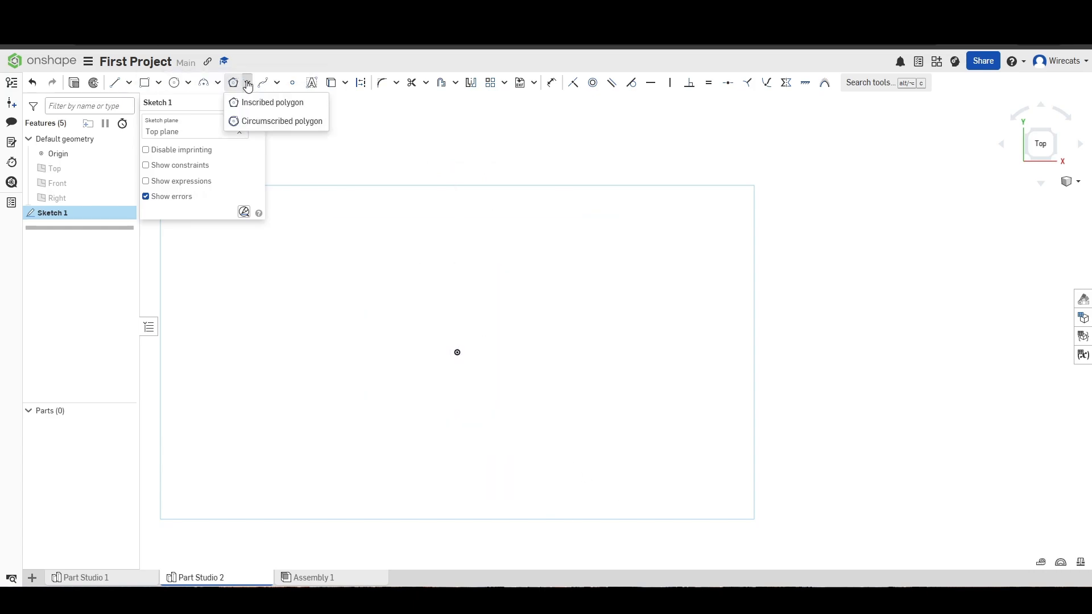
left_click(266, 123)
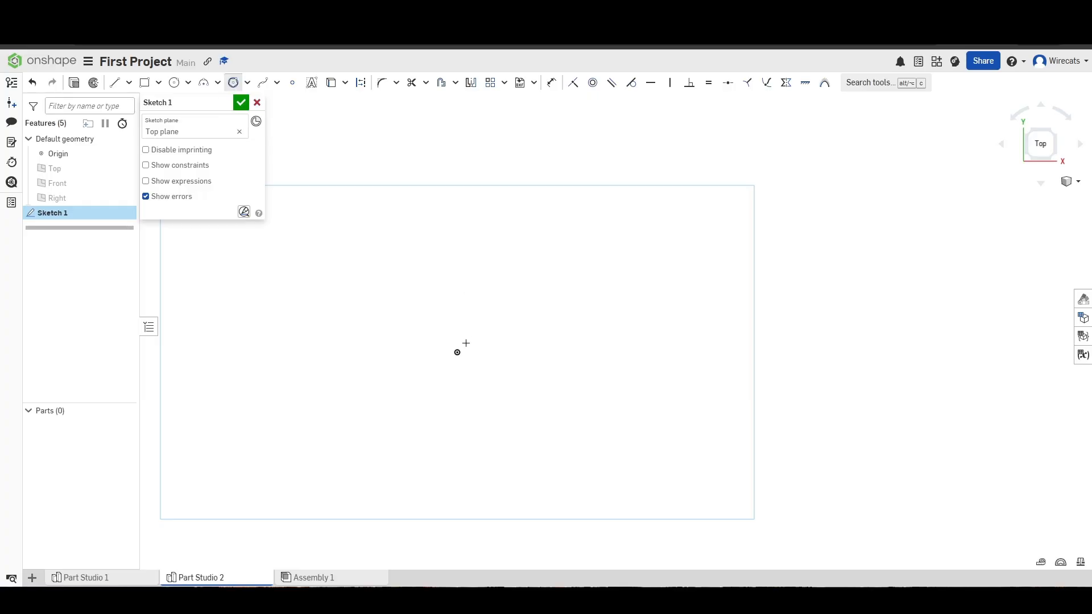
left_click(457, 352)
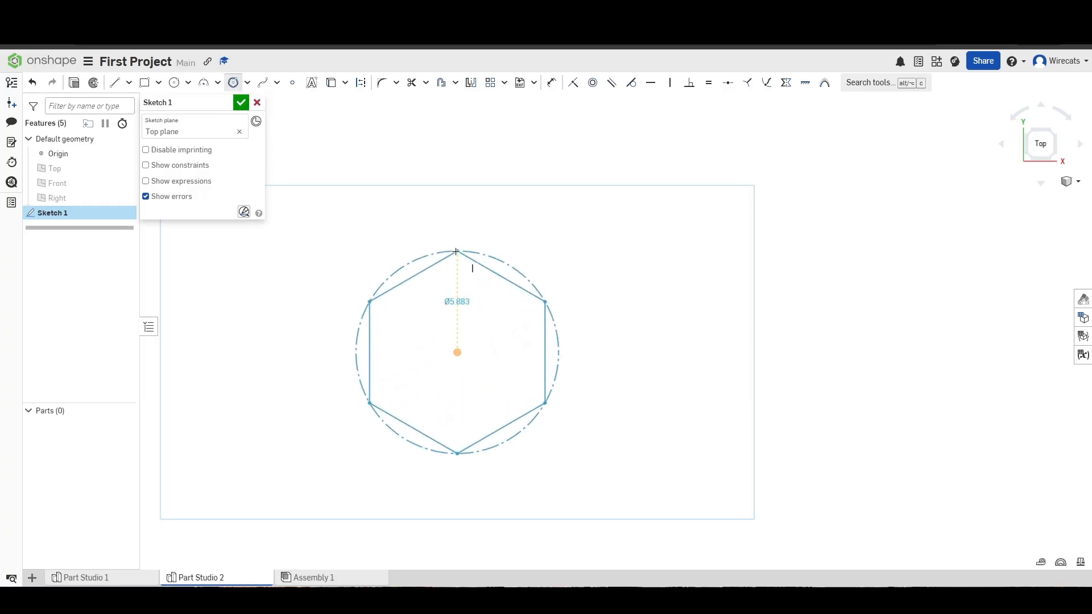
left_click(456, 251)
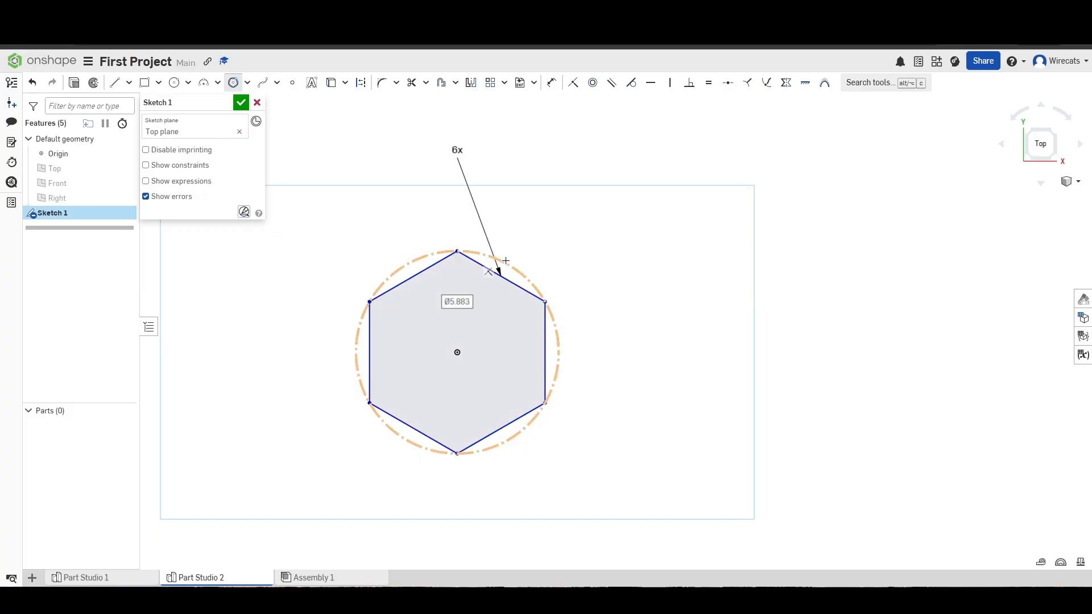
type("5")
key("Return")
key("Escape")
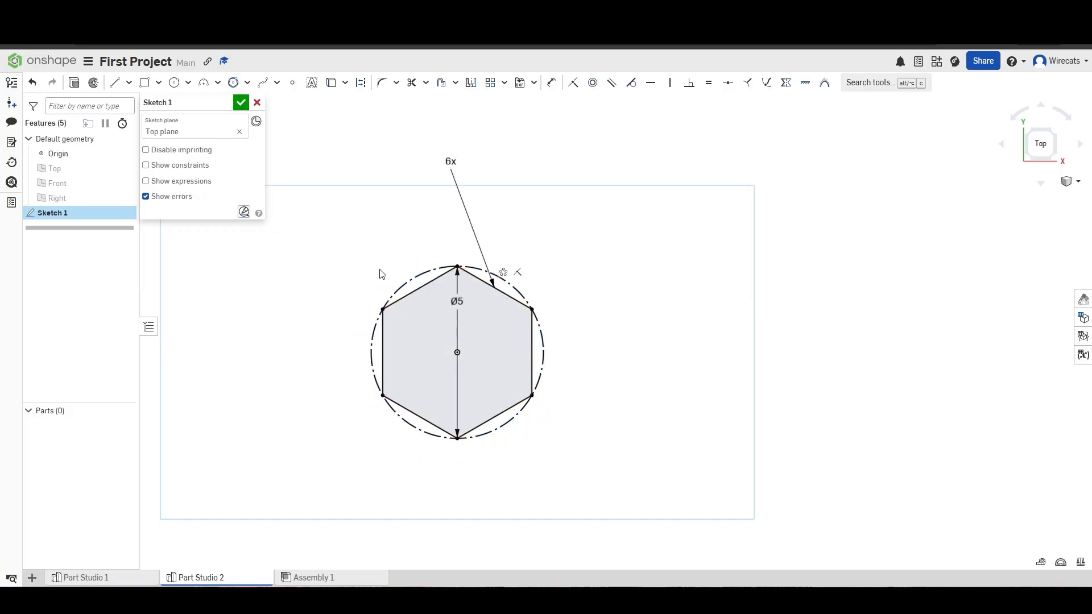
Step: Move the hexagon's diameter dimension toward its upper-right side and delete the whole hexagon
scroll(400, 285, "up", 3)
scroll(400, 284, "up", 1)
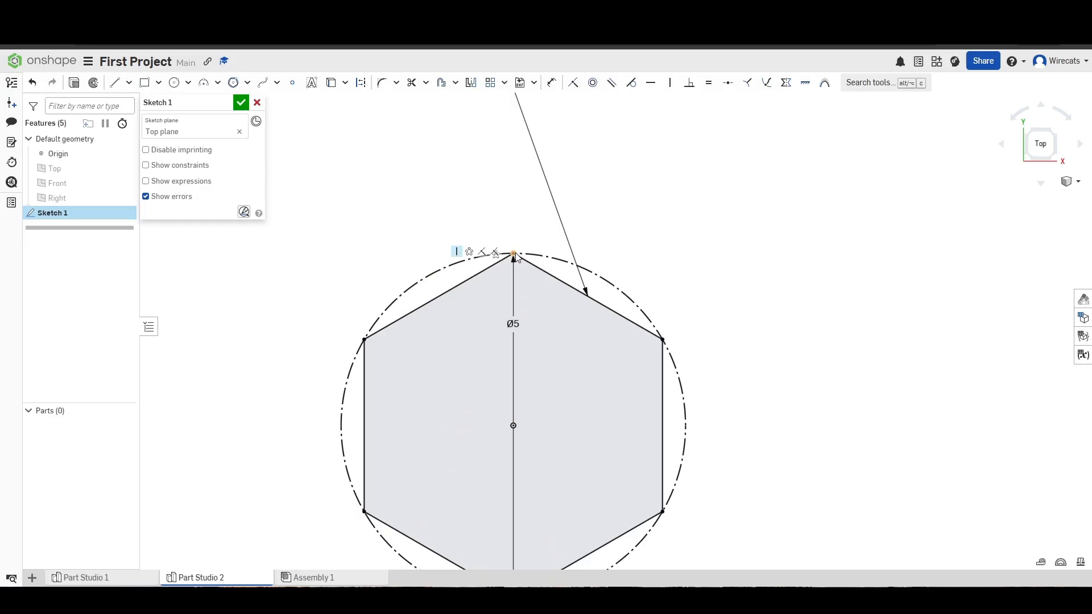
scroll(515, 257, "down", 2)
mouse_move(513, 303)
left_mouse_down()
mouse_move(548, 304)
mouse_move(577, 281)
left_mouse_up()
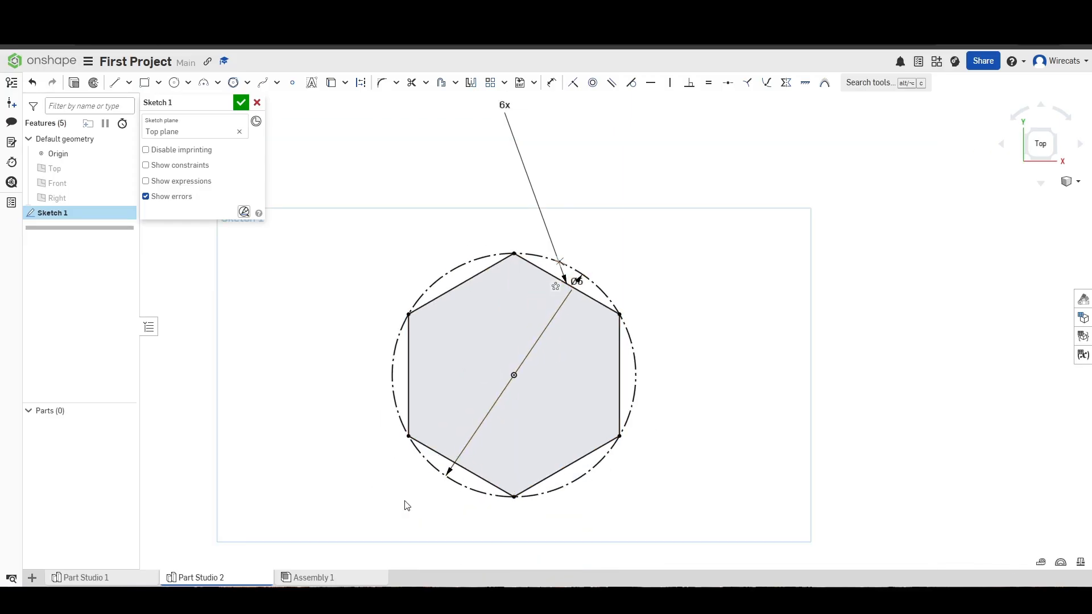
left_click_drag(374, 216, 687, 526)
key("Delete")
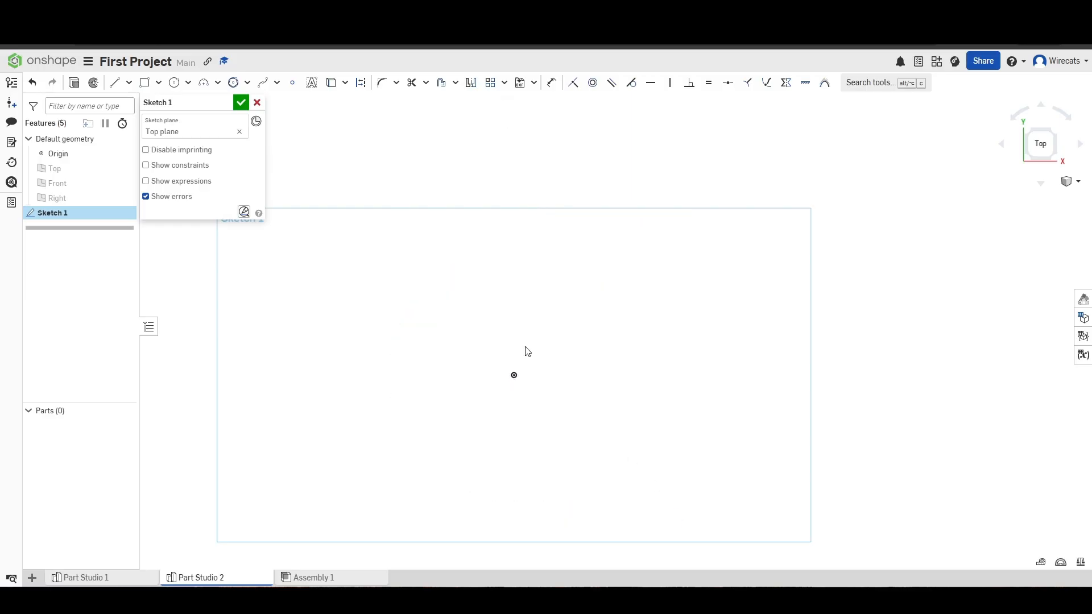
Step: Draw a closed egg-shaped spline that starts at the origin, passes through five points to its right and ends at the origin
left_click(277, 84)
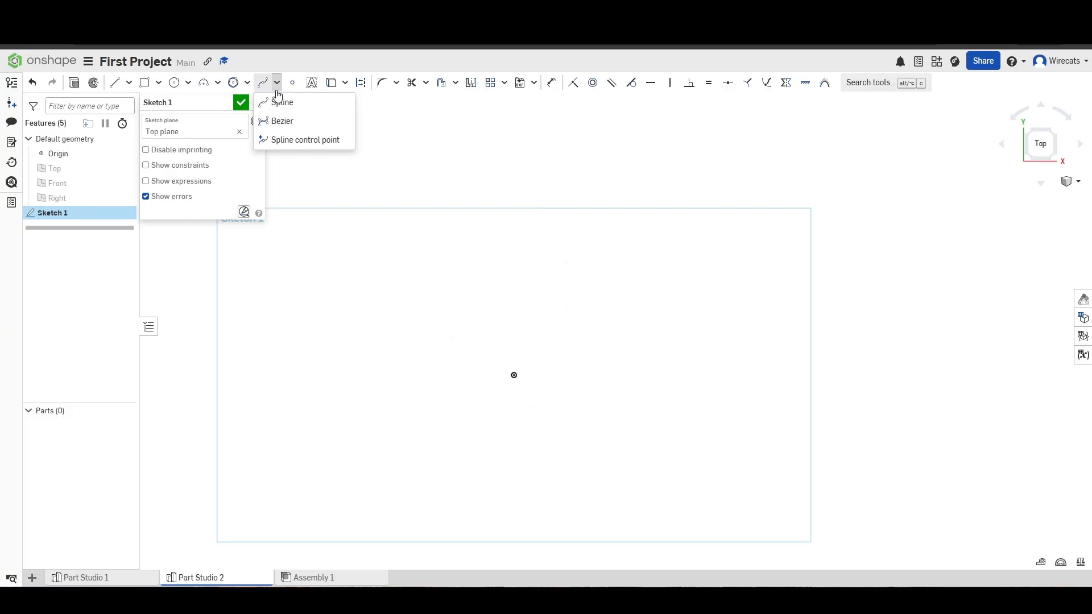
left_click(283, 103)
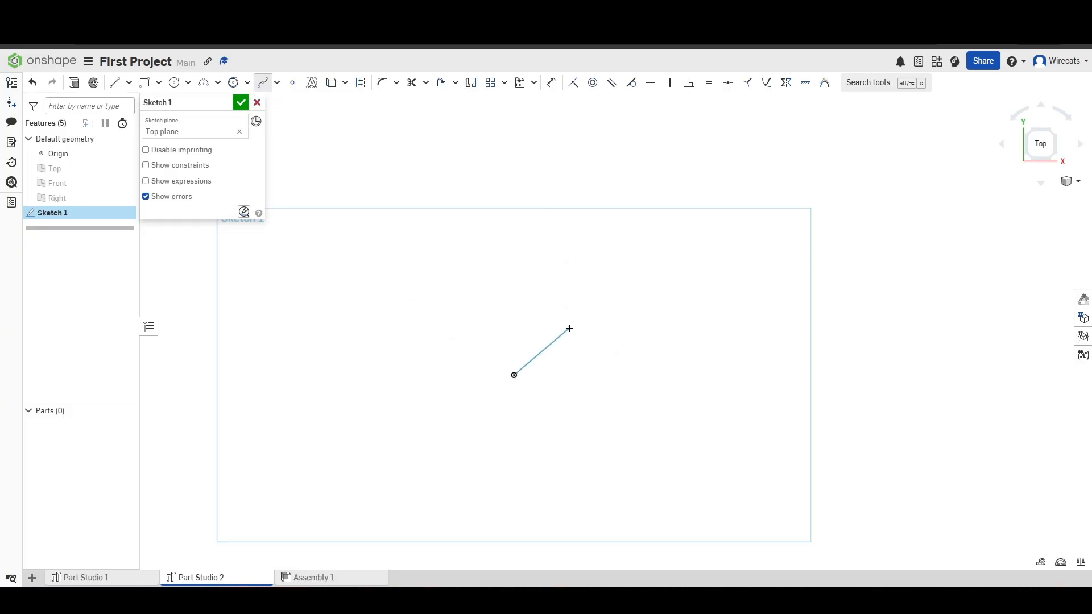
key("Escape")
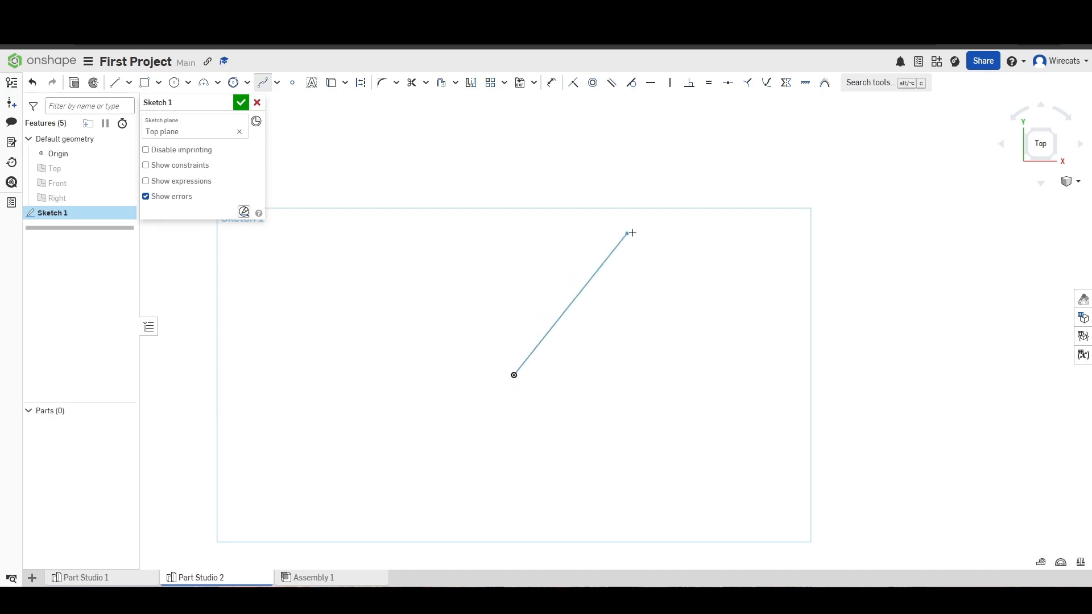
left_click(705, 220)
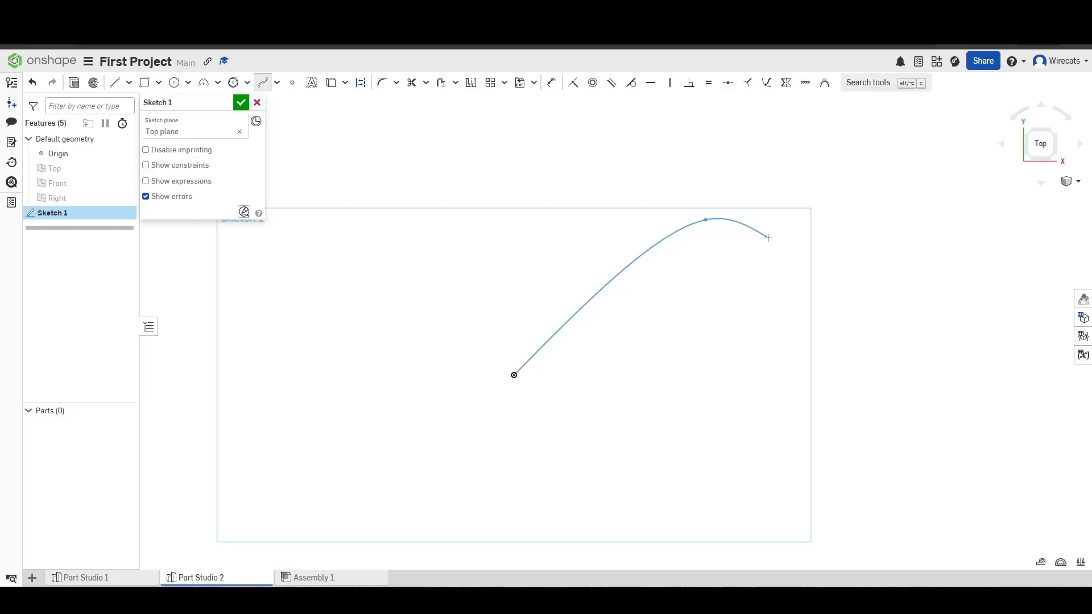
left_click(785, 250)
left_click(797, 331)
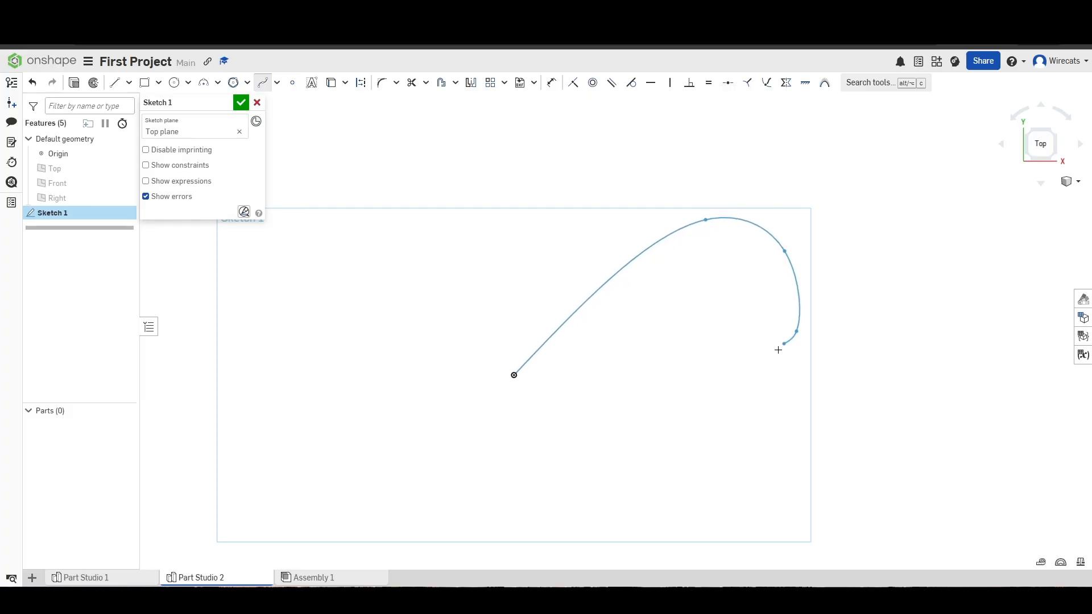
left_click(702, 401)
left_click(561, 402)
left_click(514, 375)
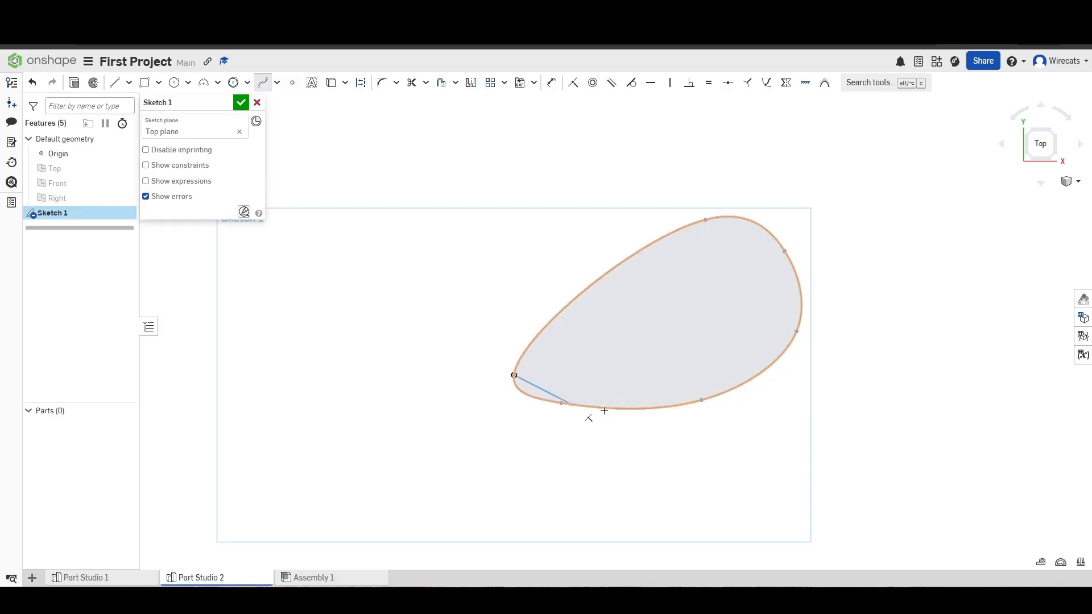
key("Escape")
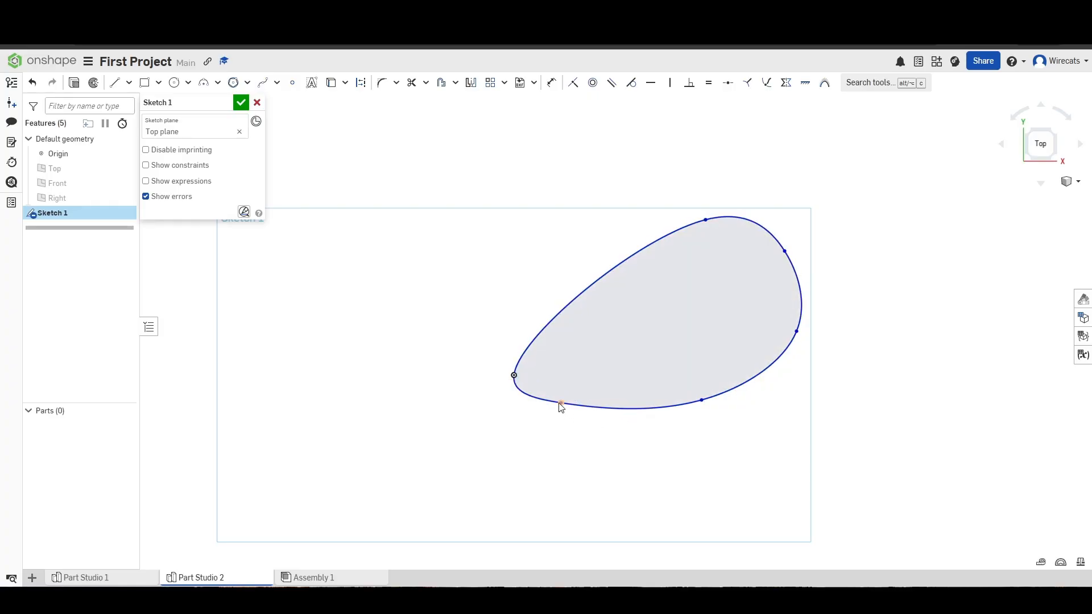
Step: Reshape the spline by moving its two lower points slightly downward
left_click_drag(562, 405, 589, 405)
mouse_move(704, 398)
left_mouse_down()
mouse_move(707, 372)
mouse_move(714, 417)
mouse_move(709, 389)
mouse_move(707, 408)
left_mouse_up()
left_click_drag(594, 405, 538, 421)
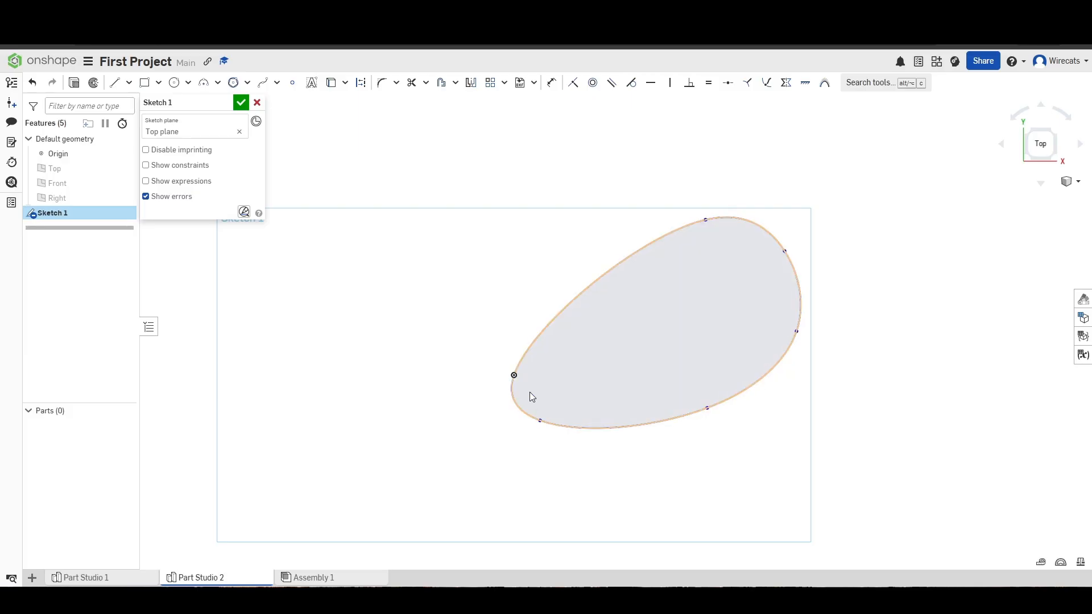
Step: Dimension the spline's lower-left point 2 mm vertically and 2 mm horizontally from the origin
left_click(539, 421)
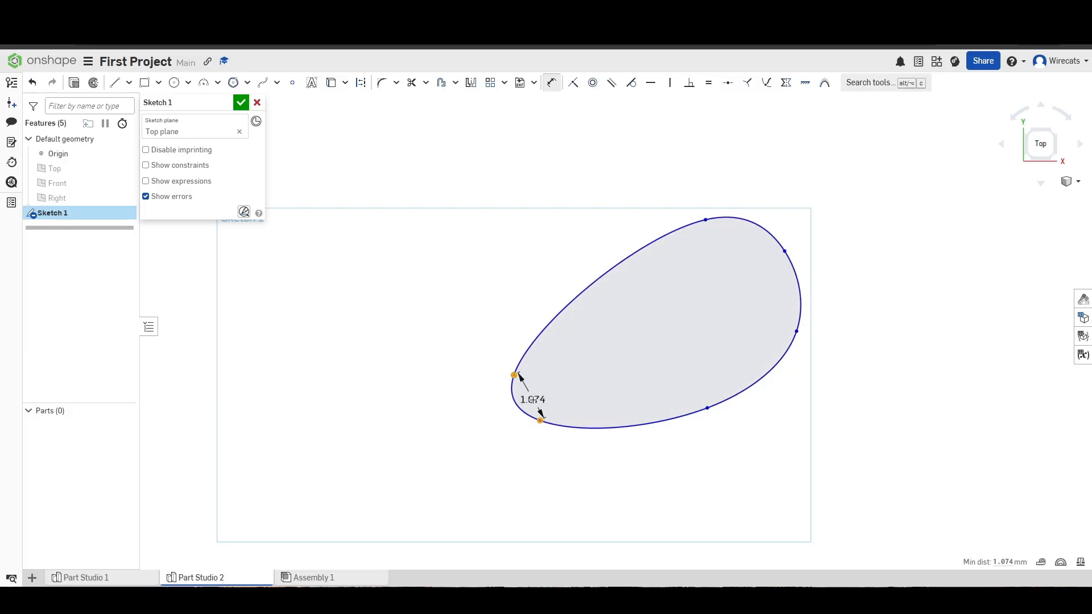
type("2")
key("Return")
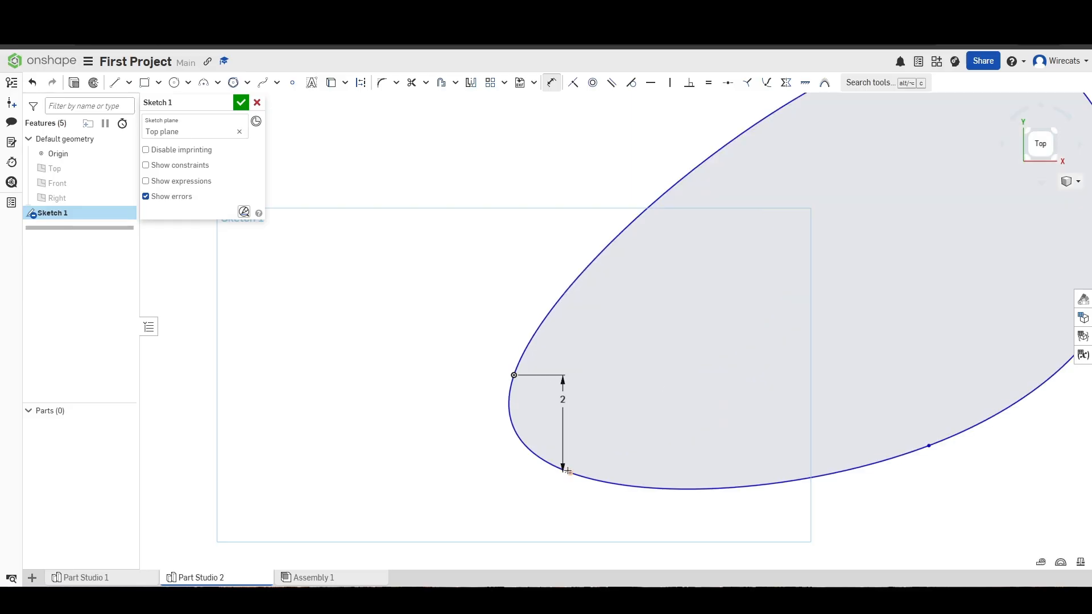
left_click(513, 375)
left_click(569, 472)
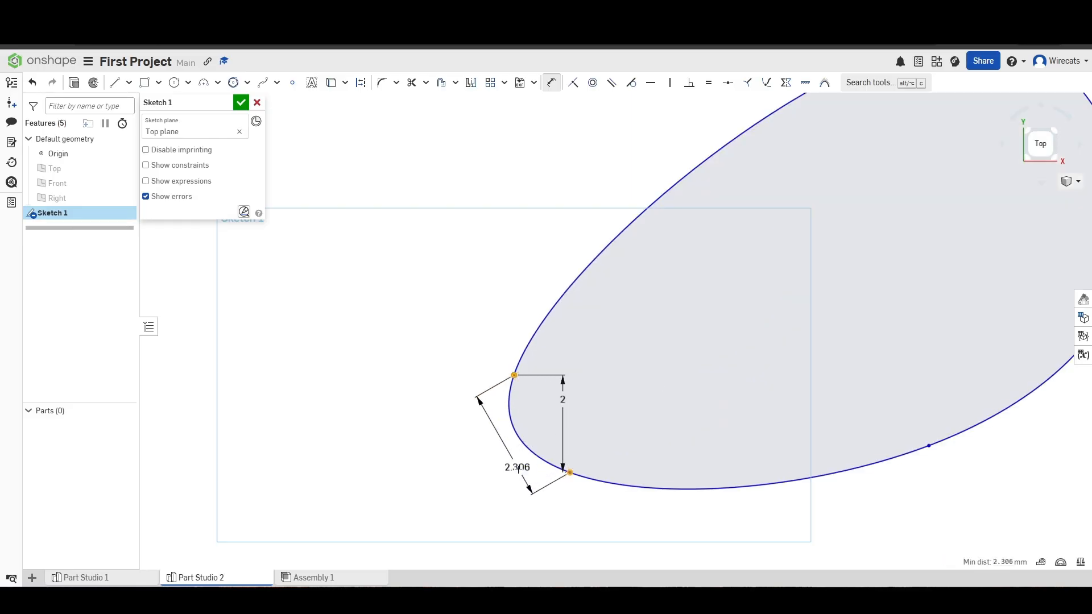
left_click(529, 495)
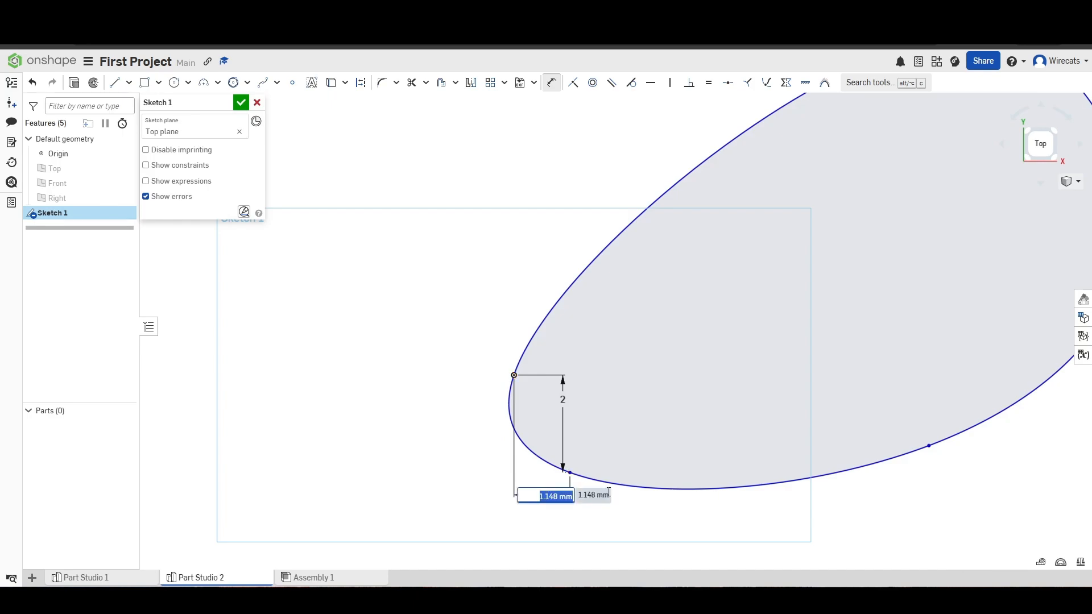
type("2")
key("Return")
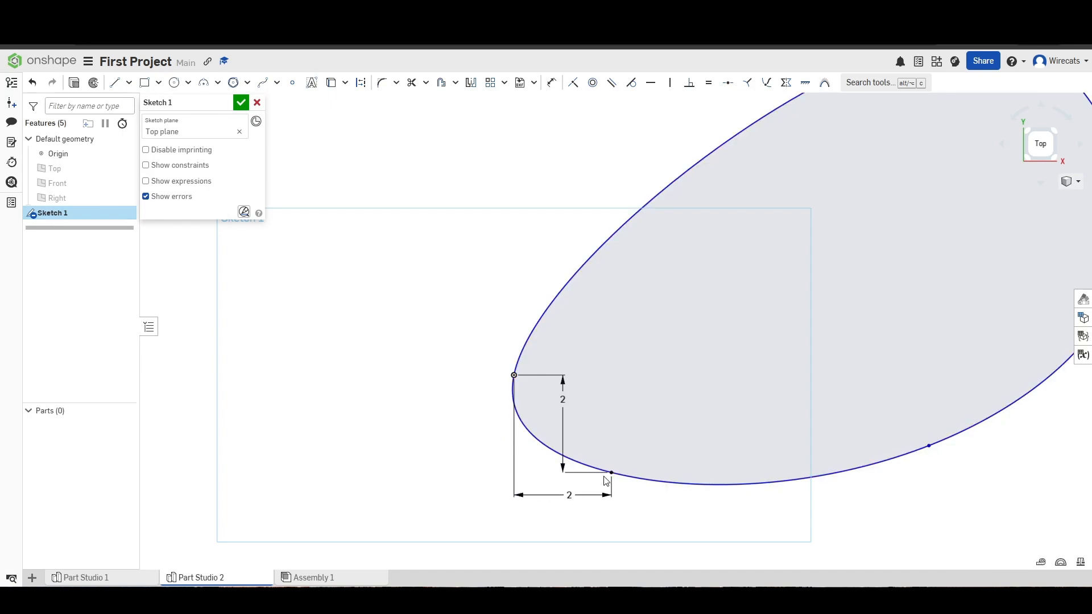
Step: Delete the closed spline together with its dimensions
scroll(614, 477, "up", 5)
scroll(608, 451, "down", 5)
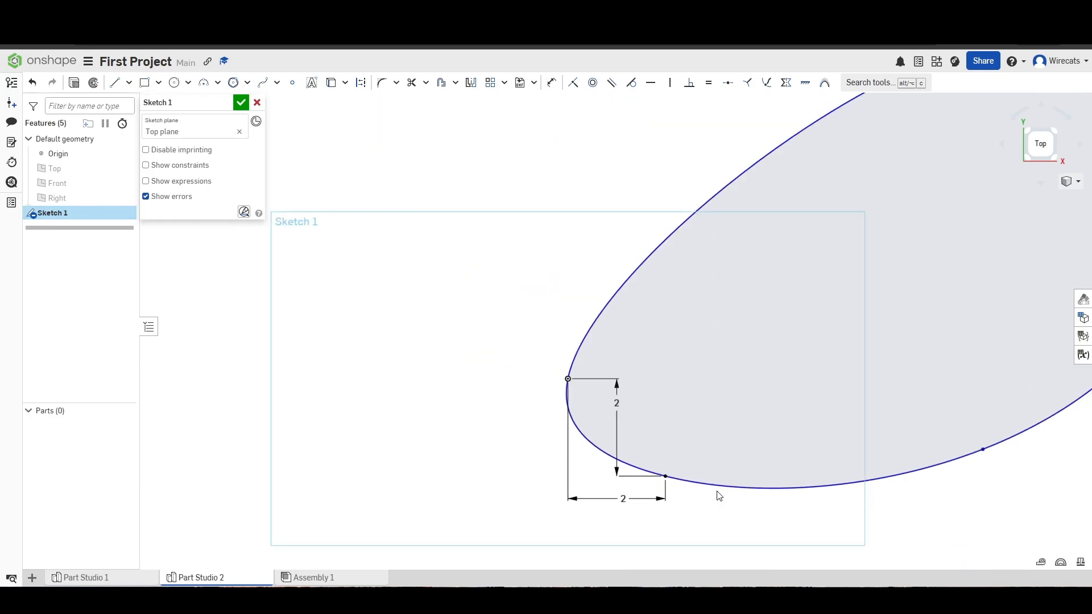
scroll(829, 464, "down", 5)
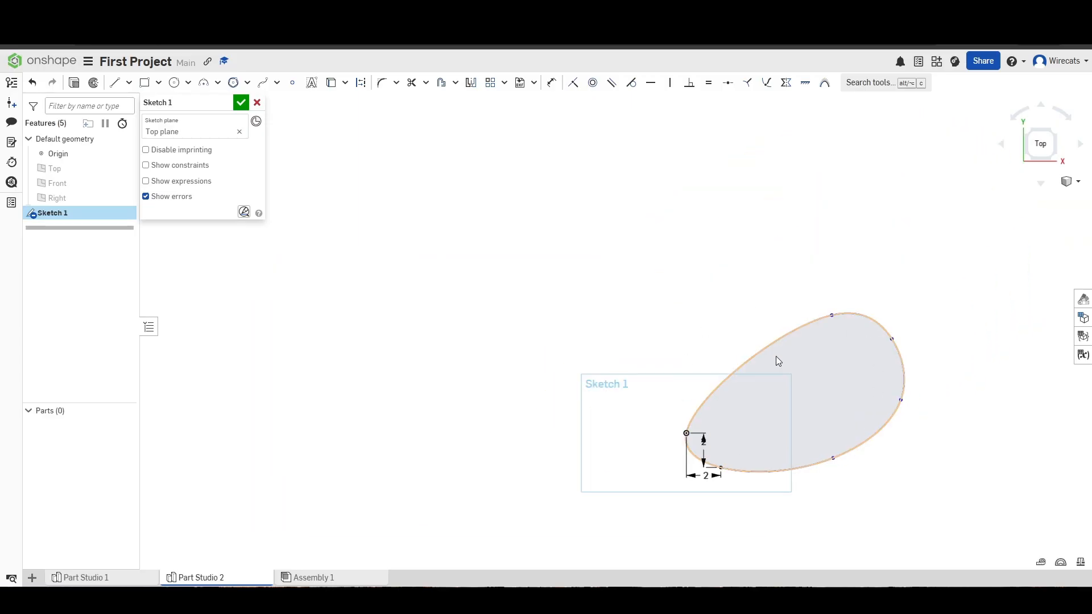
left_click_drag(582, 266, 1004, 514)
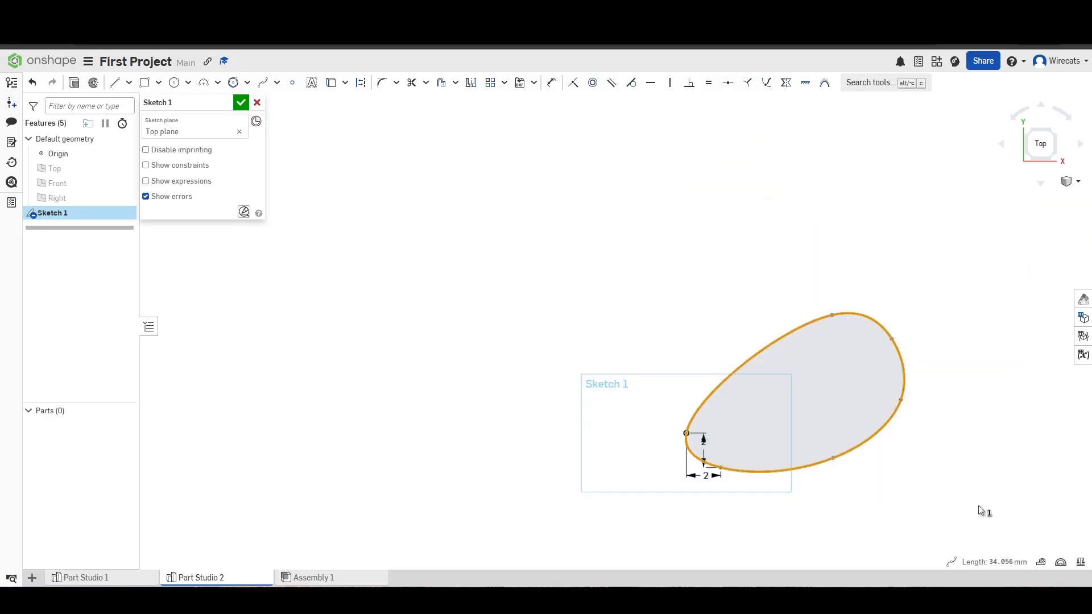
key("Delete")
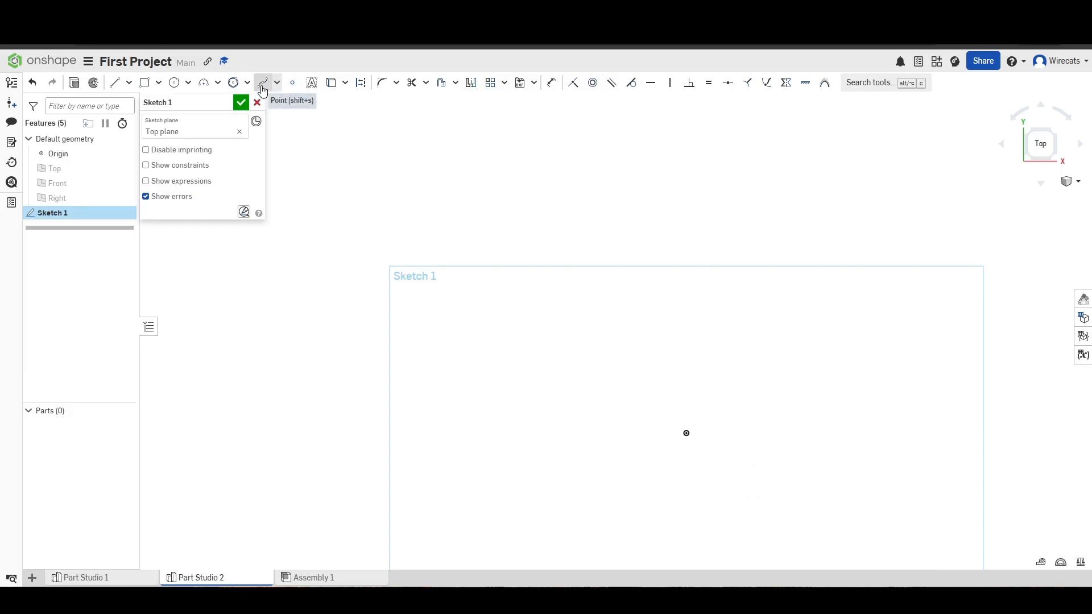
Step: Place six separate sketch points scattered around the origin
left_click(292, 84)
middle_click_drag(634, 312, 487, 287)
scroll(519, 377, "up", 3)
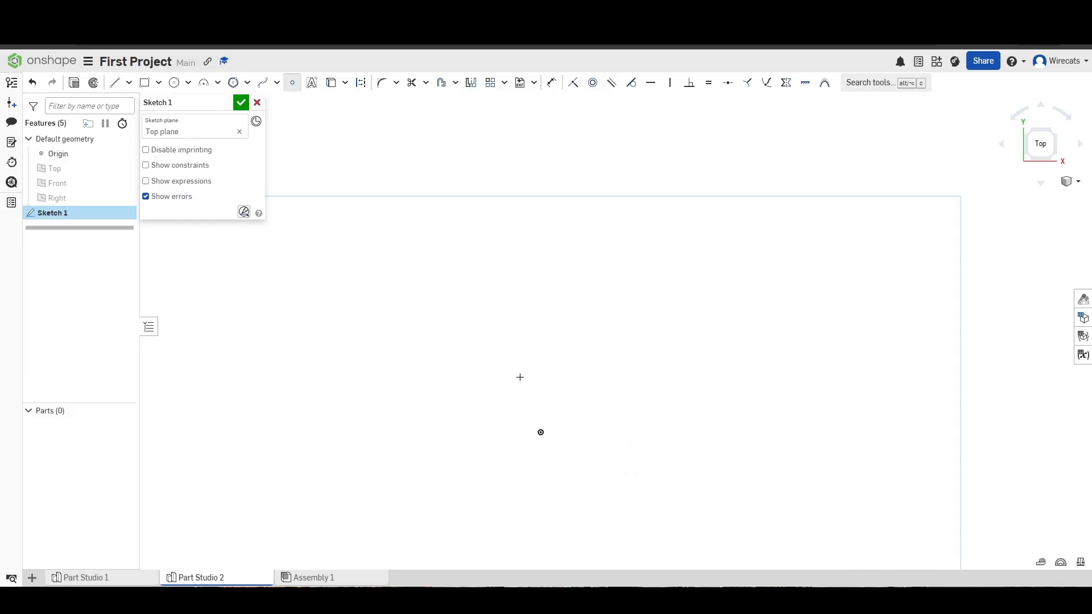
left_click(292, 85)
key("shift+s")
left_click(415, 329)
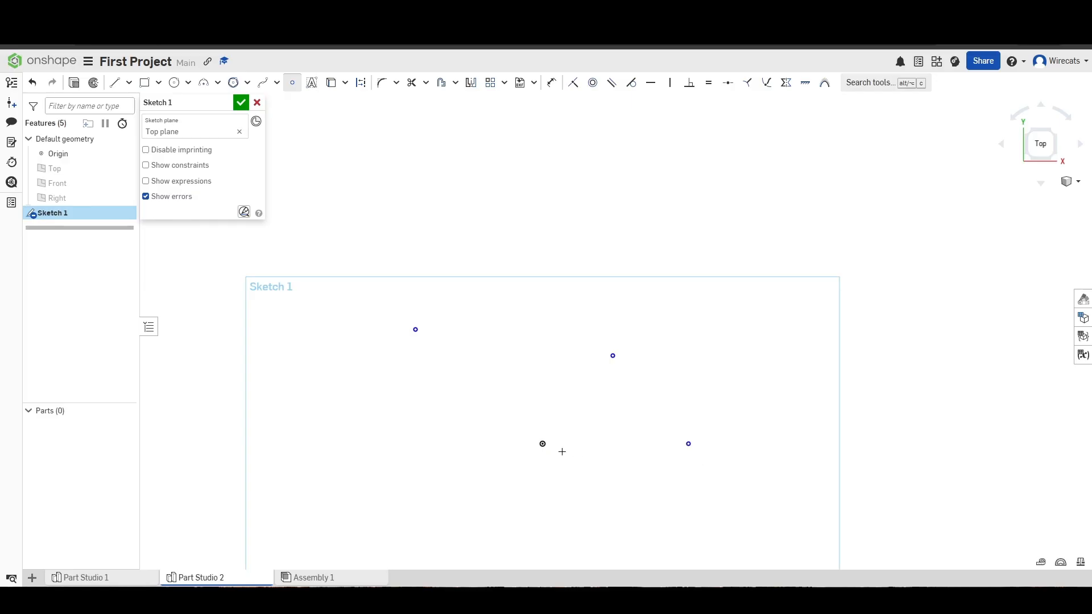
left_click(498, 382)
Step: Try to dimension the horizontal distance between the origin and the lower-left sketch point
key("Escape")
key("d")
key("Escape")
key("u")
left_click(543, 444)
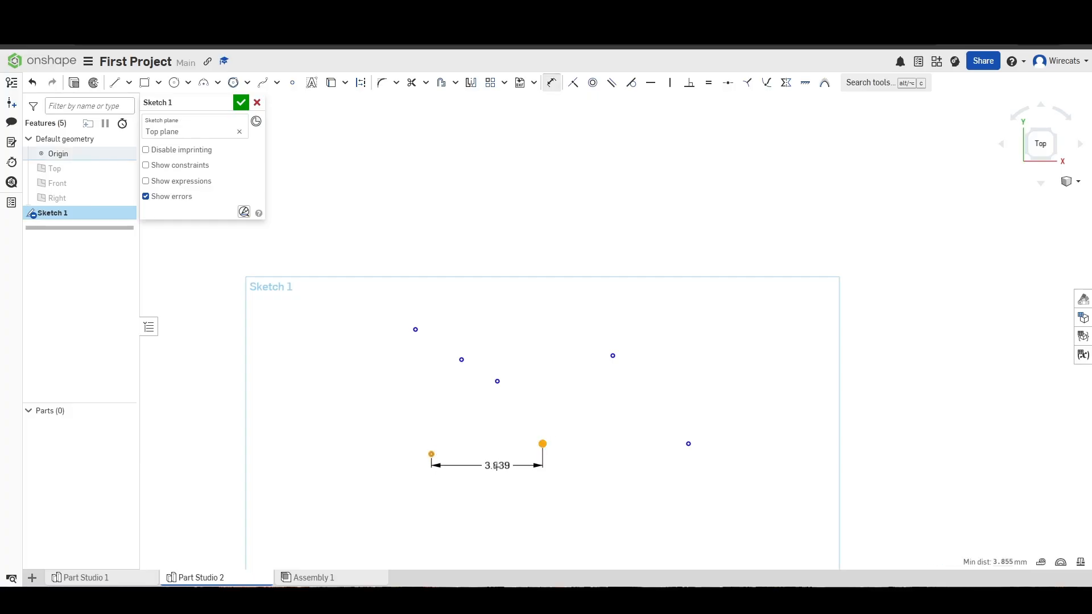
left_click(488, 476)
key("Return")
key("Escape")
Step: Move the lower-left sketch point upward to slightly above the origin's level
scroll(427, 460, "up", 3)
left_click_drag(432, 463, 434, 452)
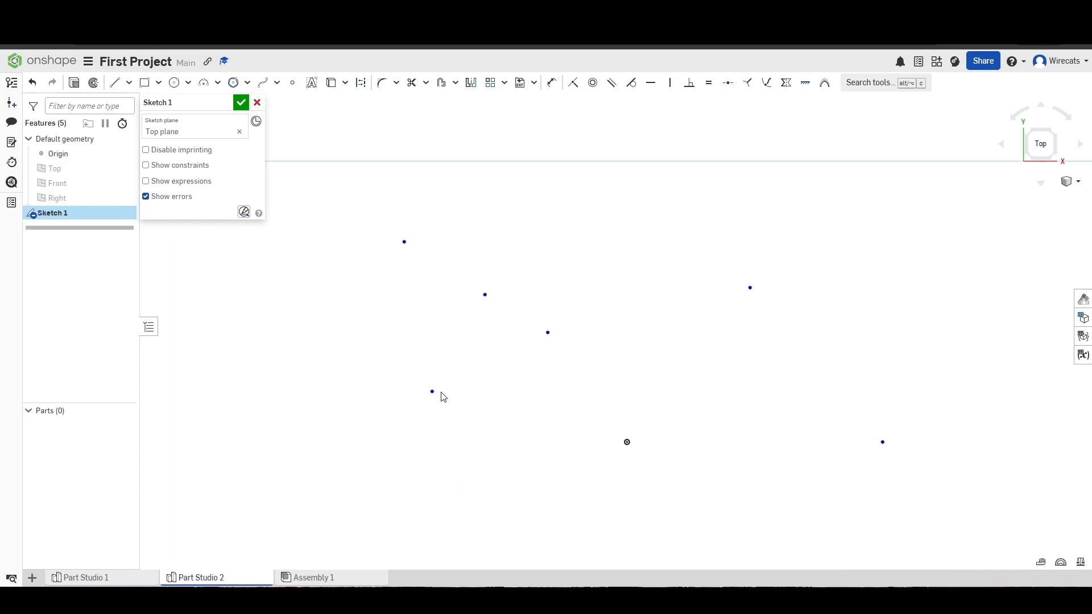
Step: Apply a horizontal constraint between the lower-left sketch point and the origin
left_click_drag(446, 403, 446, 403)
key("h")
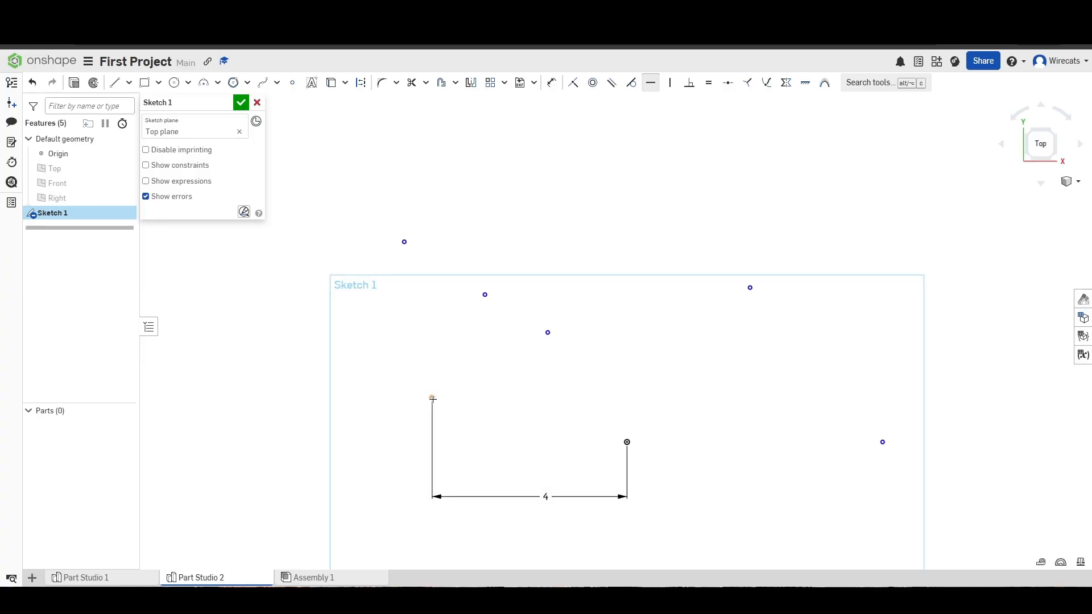
left_click(627, 442)
key("Escape")
Step: Delete all the sketch points around the origin together with their dimension
left_click_drag(331, 261, 763, 537)
key("Delete")
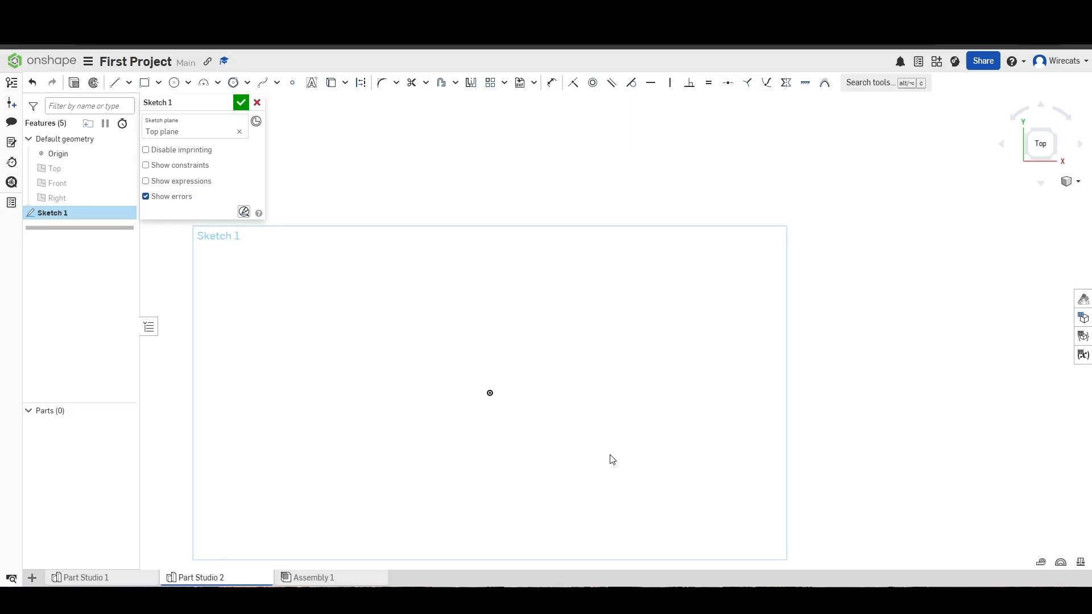
Step: Try out the Text tool with a wide text box above the origin reading "sds", and cancel it
left_click(311, 85)
left_click_drag(405, 233, 975, 360)
type("testtest")
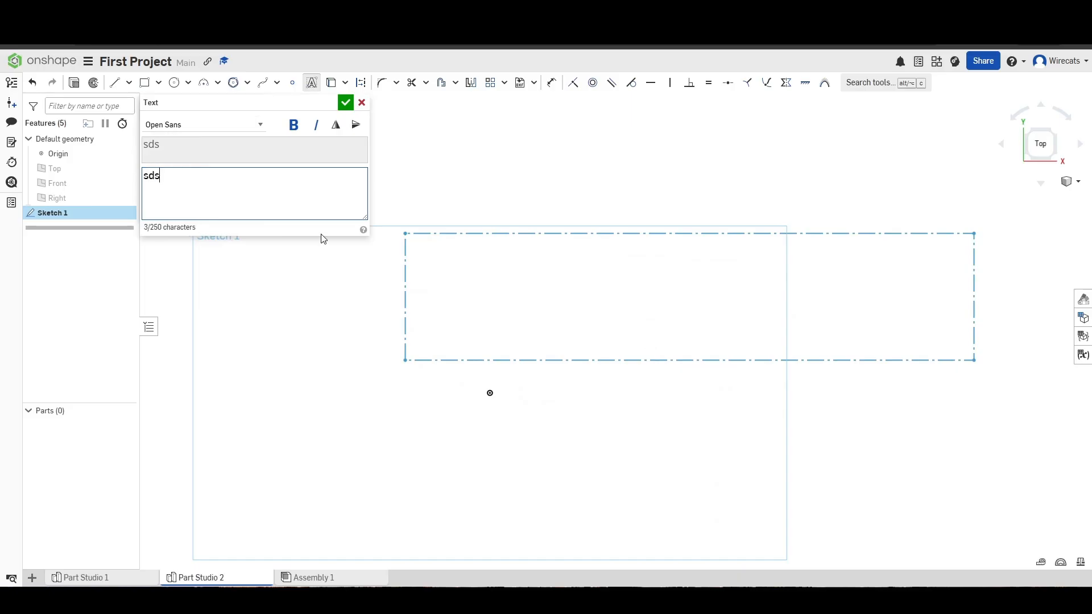
left_click(362, 102)
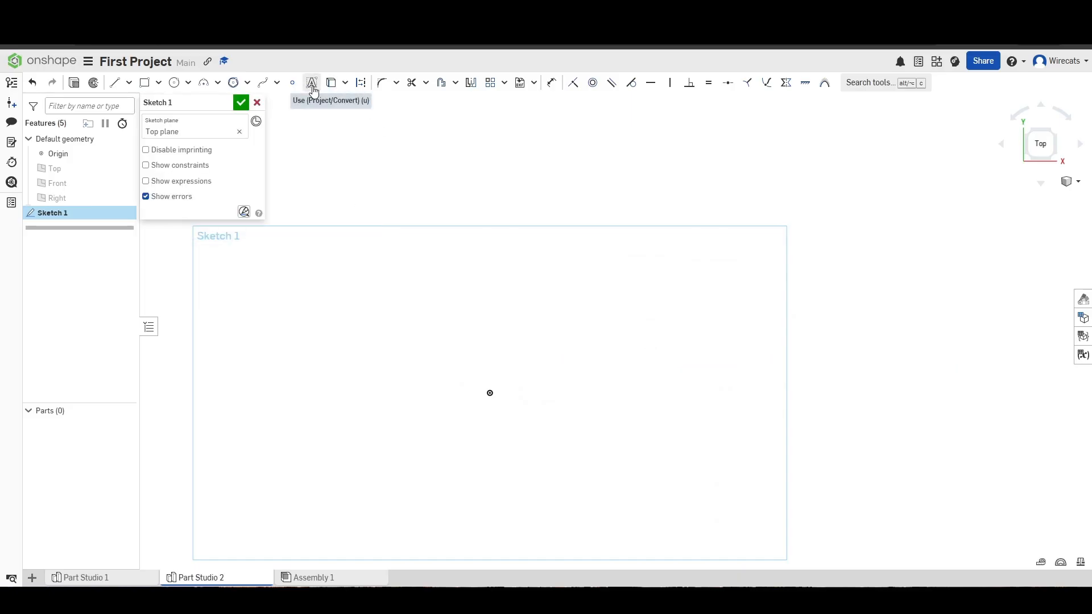
left_click(346, 85)
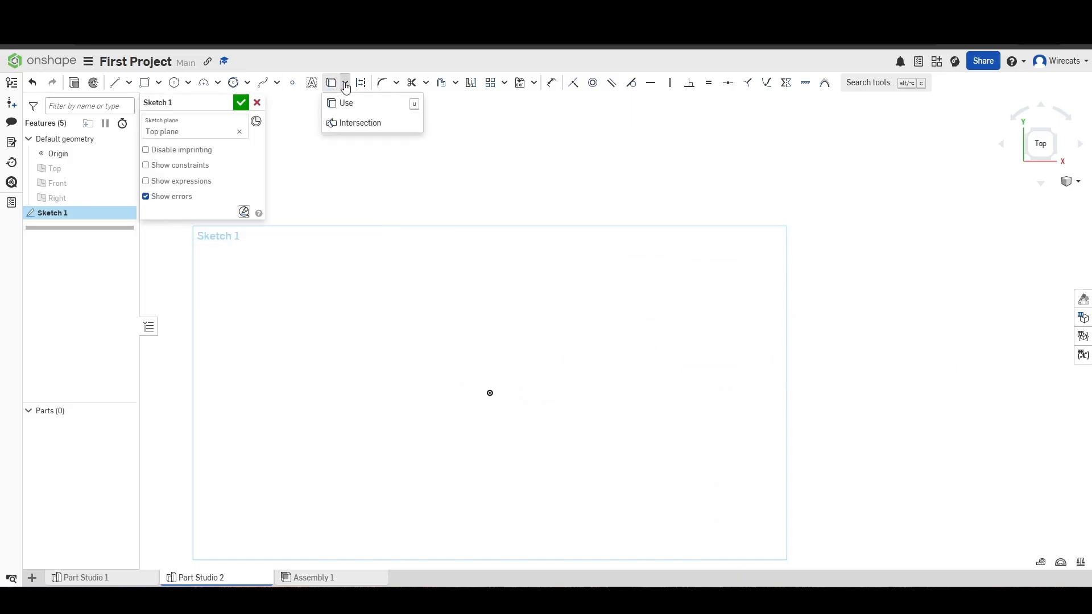
left_click(345, 85)
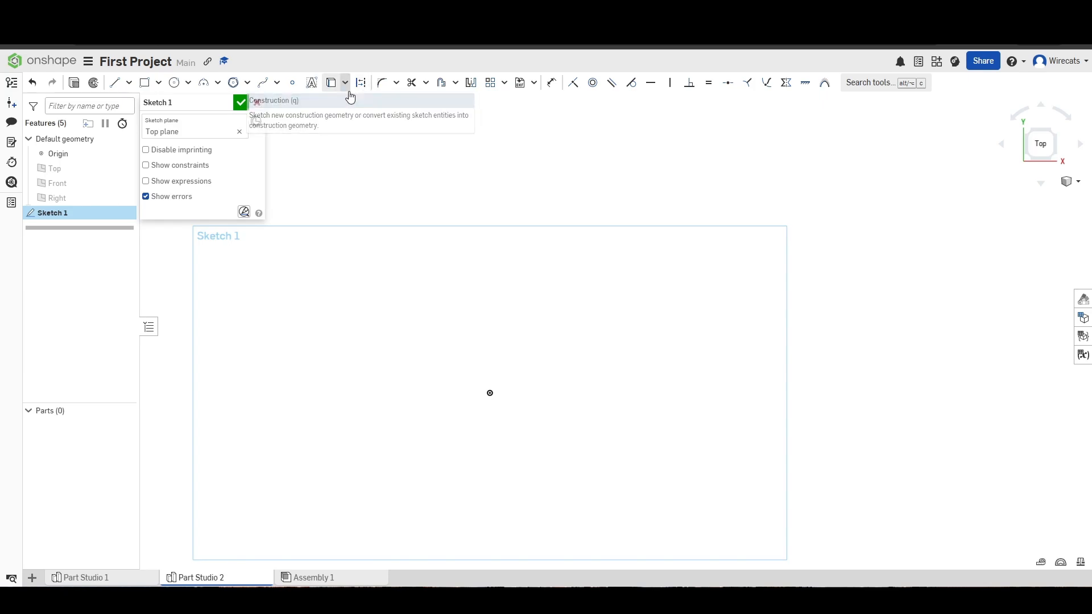
Step: Draw a circle with a diameter of about 7.2 centred on the origin
scroll(588, 419, "up", 2)
scroll(586, 415, "up", 2)
middle_click_drag(483, 412, 635, 407)
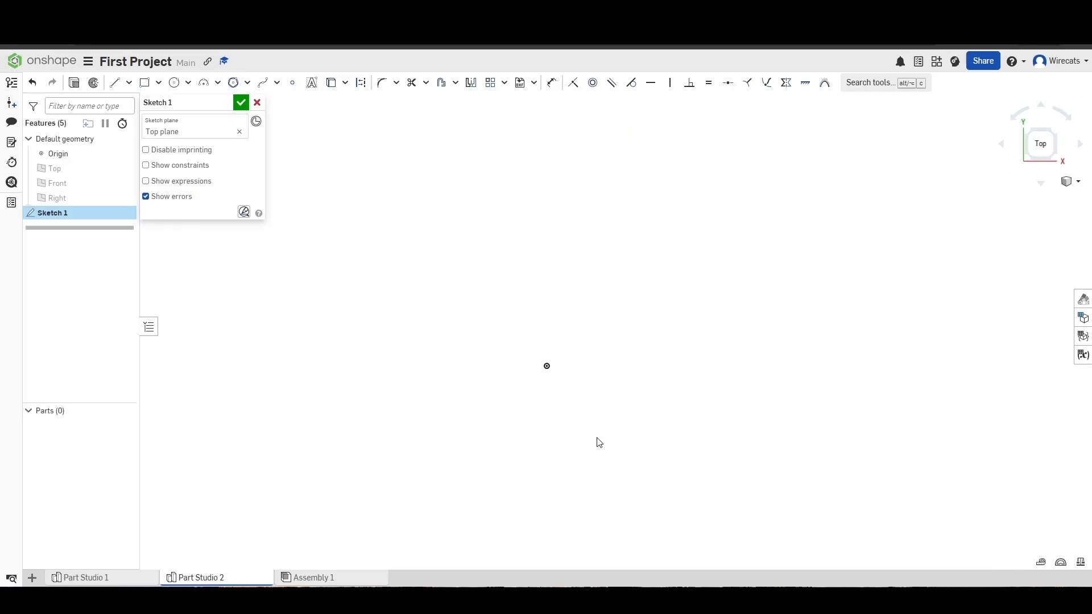
key("c")
left_click(546, 365)
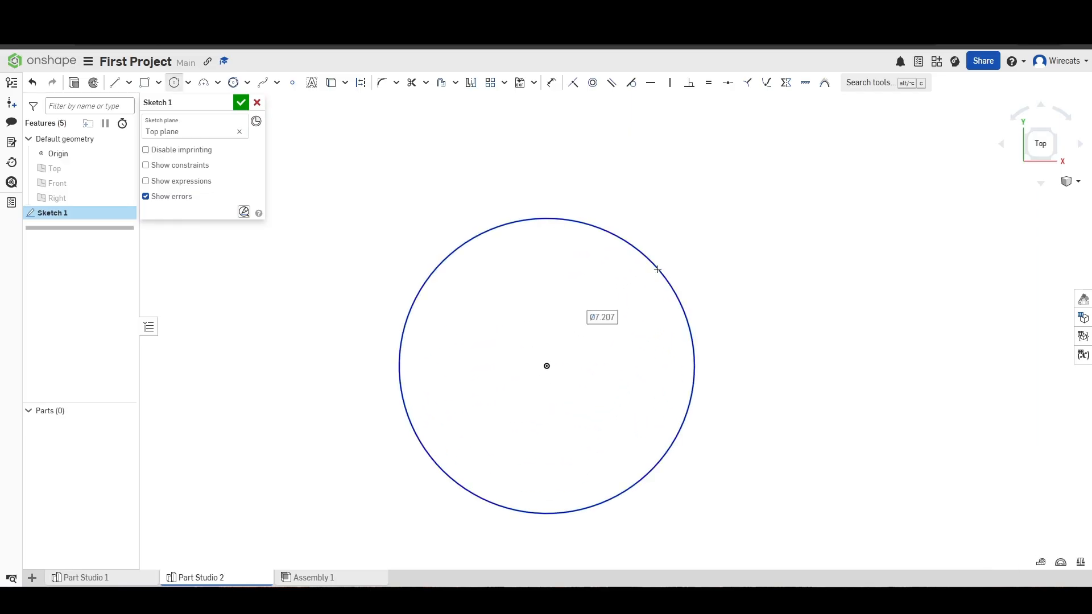
left_click(655, 266)
key("Escape")
scroll(688, 293, "down", 3)
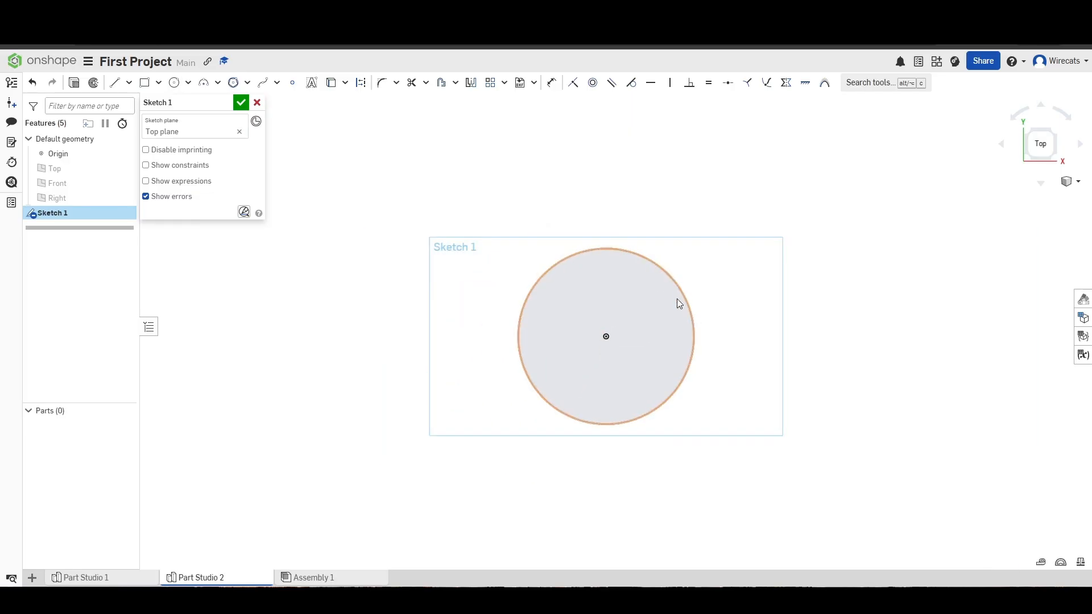
mouse_move(693, 319)
left_mouse_down()
mouse_move(727, 344)
mouse_move(626, 340)
mouse_move(695, 328)
left_mouse_up()
scroll(652, 330, "up", 3)
left_click(602, 350)
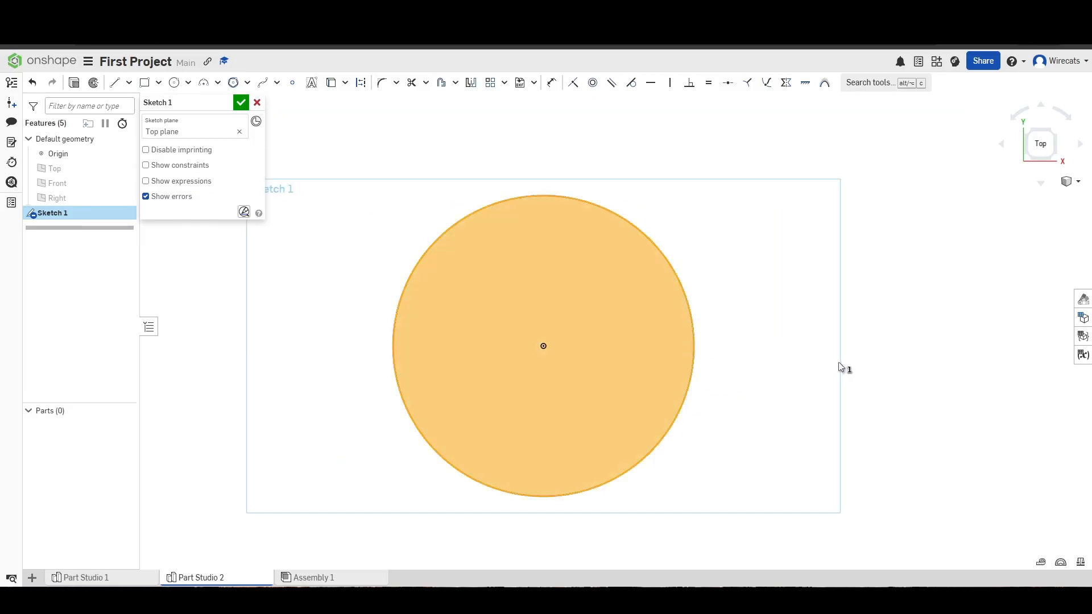
scroll(837, 362, "down", 4)
right_click_drag(837, 361, 832, 318)
key("Escape")
scroll(787, 342, "up", 3)
right_click_drag(790, 347, 788, 398)
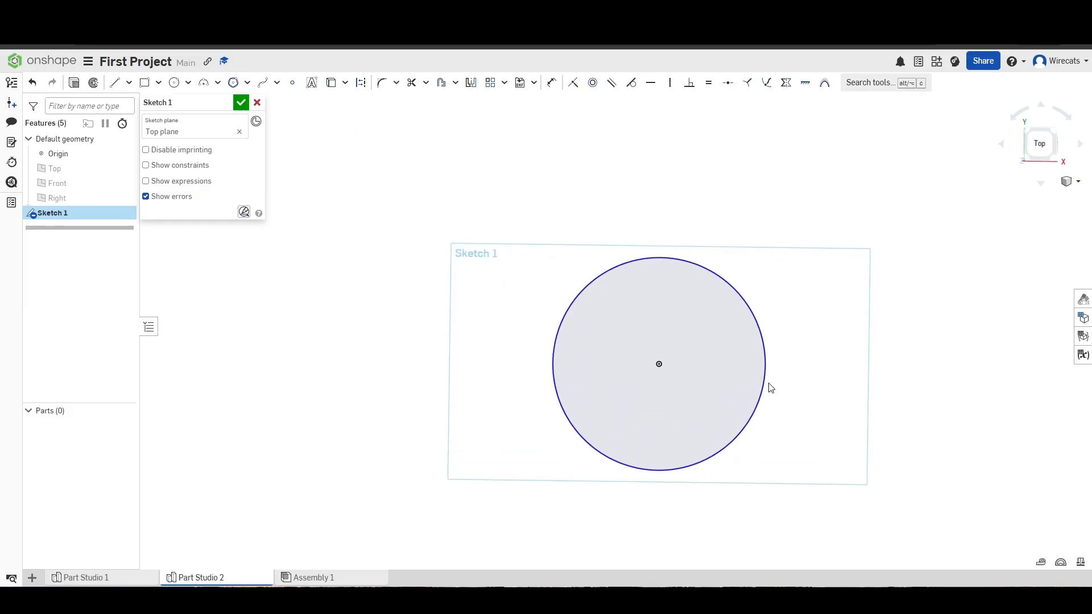
Step: Draw a second, slightly larger circle to the left of the circle at the origin
key("c")
left_click(342, 361)
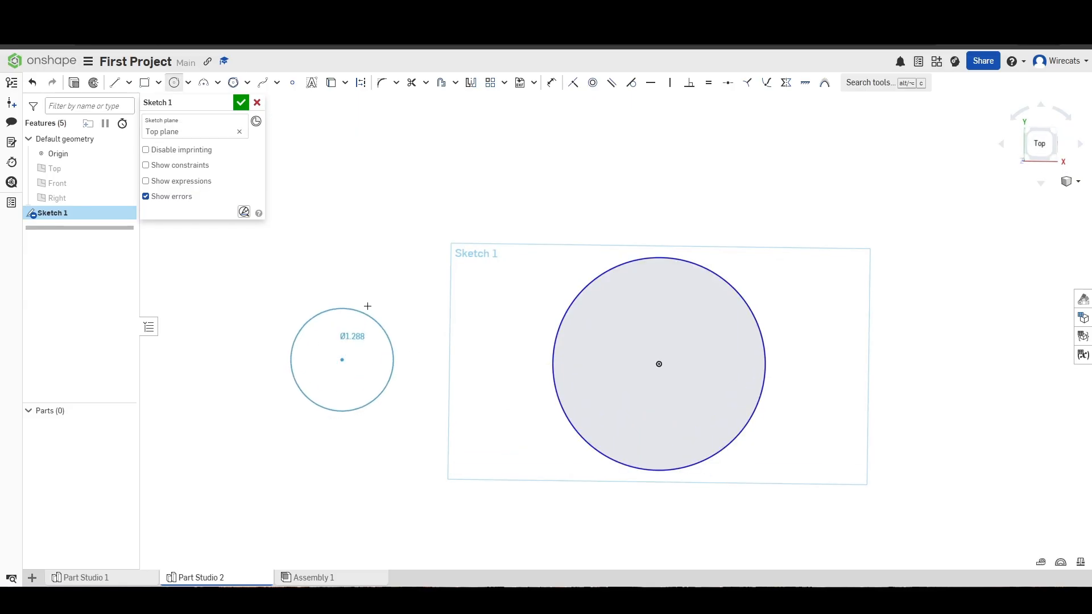
left_click(421, 260)
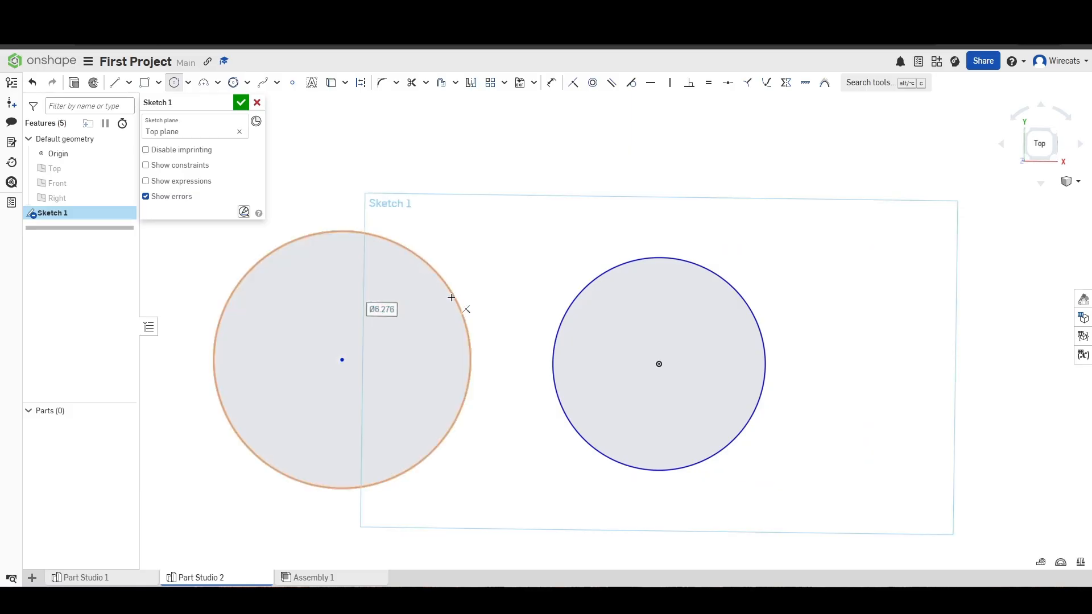
Step: Dimension the distance between the two circle centres as 10 and place the dimension just above the centres
key("d")
left_click(343, 360)
left_click(657, 363)
left_click(654, 376)
type("10")
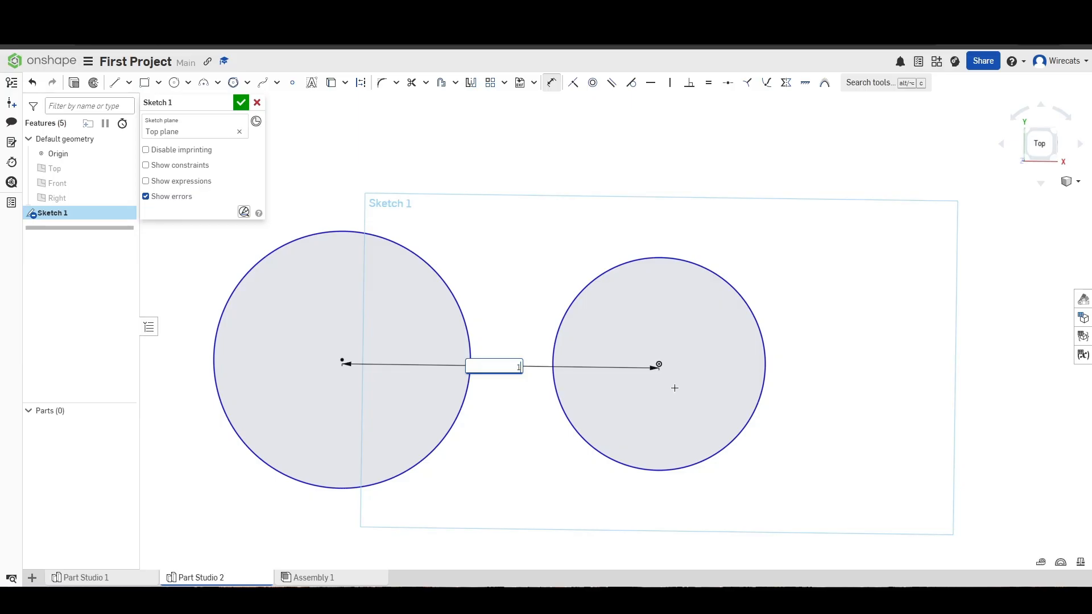
key("Return")
scroll(675, 388, "down", 3)
mouse_move(541, 377)
left_mouse_down()
mouse_move(569, 360)
mouse_move(559, 345)
left_mouse_up()
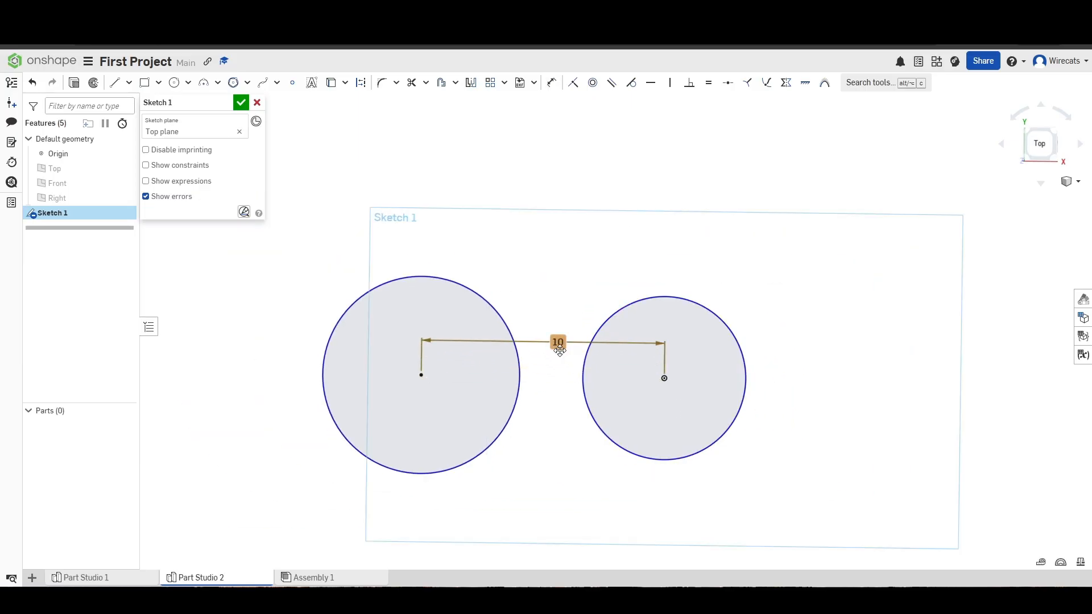
Step: Delete the larger circle to the left of the origin
left_click(517, 407)
key("Delete")
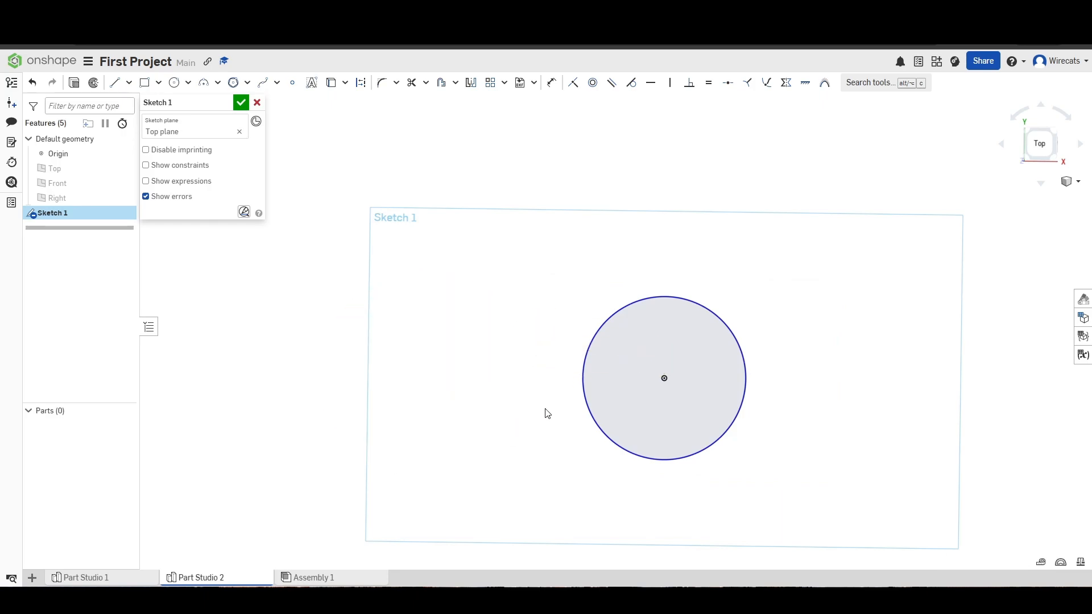
Step: Draw a construction line about 5.8 long from the origin up and left to a point outside the circle
left_click(361, 84)
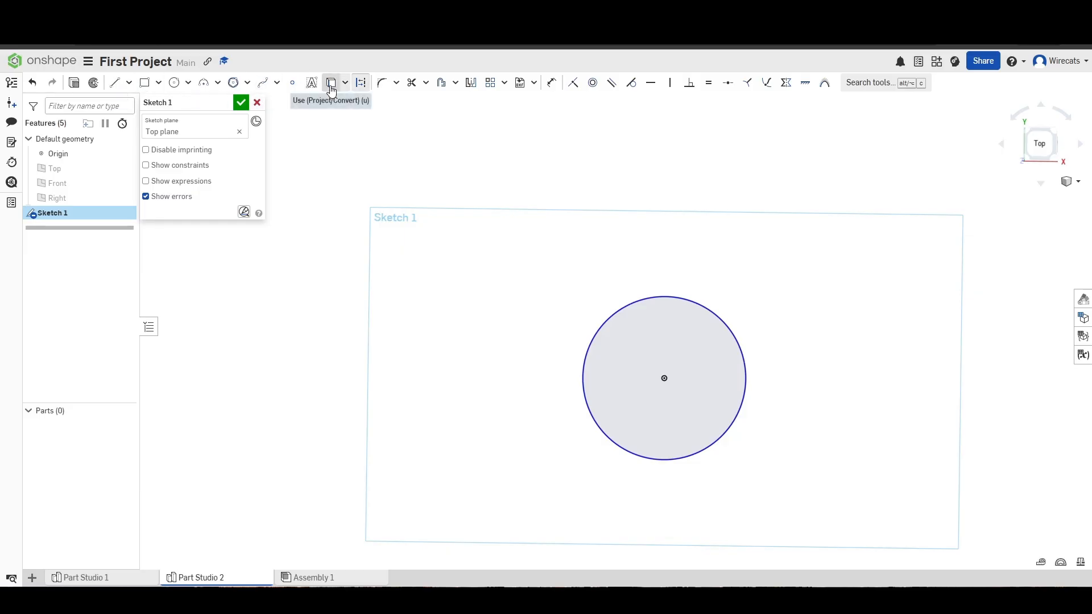
left_click(114, 83)
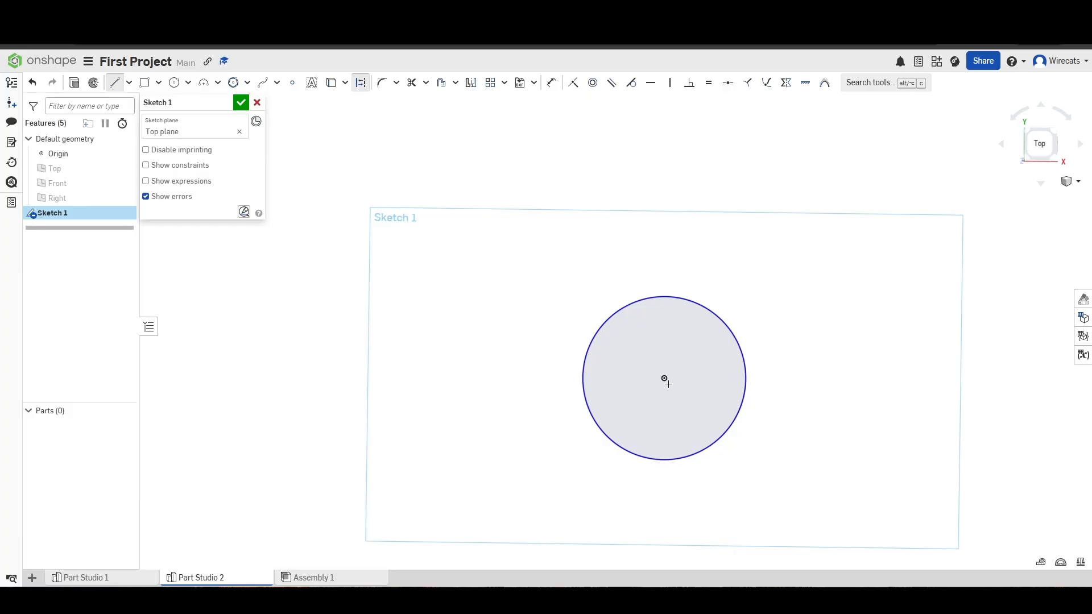
left_click(664, 378)
scroll(525, 328, "up", 2)
scroll(525, 327, "up", 1)
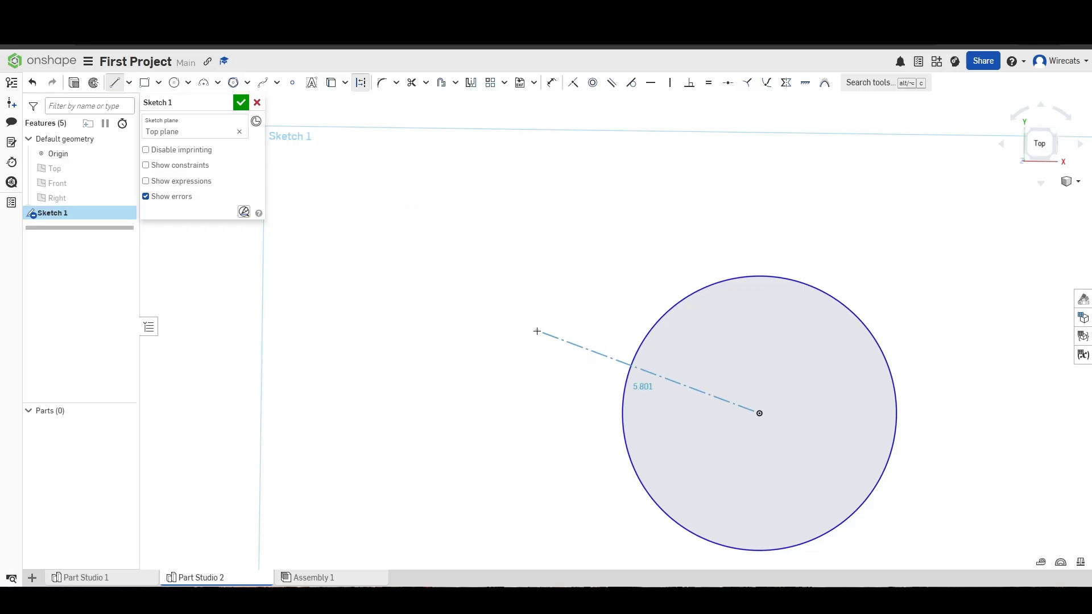
left_click(536, 331)
key("Escape")
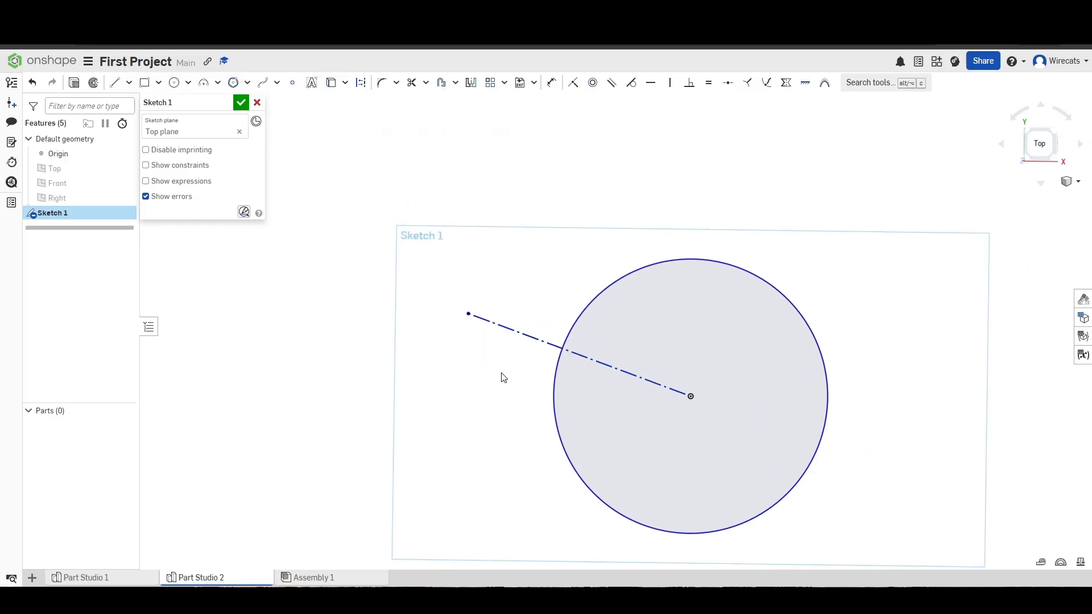
Step: Apply a horizontal constraint to the slanted construction line
key("h")
scroll(616, 102, "up", 1)
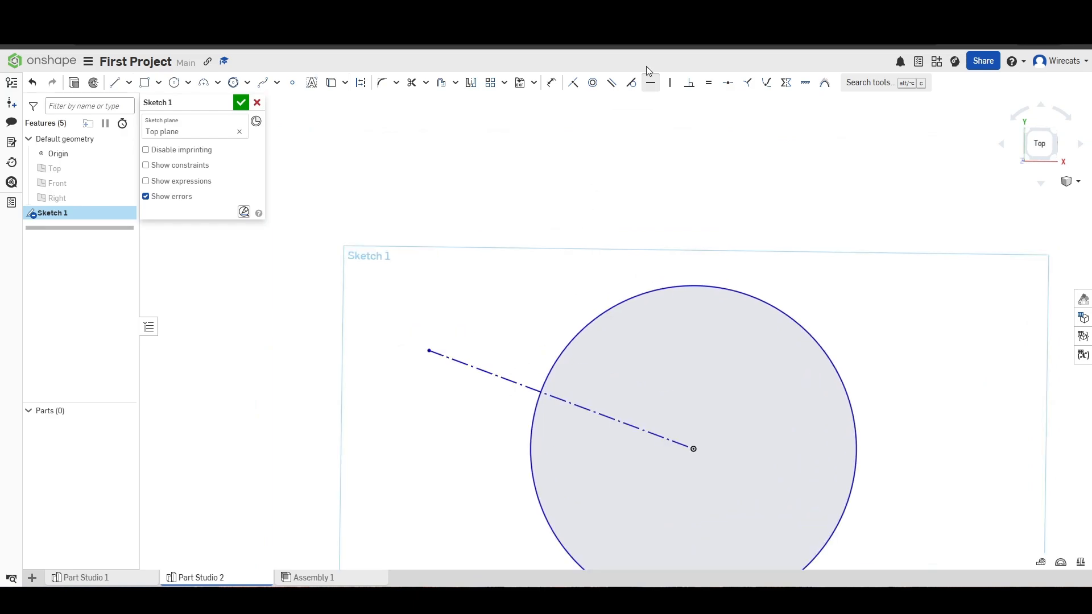
left_click(508, 377)
key("Escape")
Step: Dimension the length of the horizontal construction line as 6, with the dimension placed below it
middle_click_drag(470, 394, 444, 304)
key("d")
left_click(450, 354)
left_click(649, 386)
type("6")
key("Return")
key("Escape")
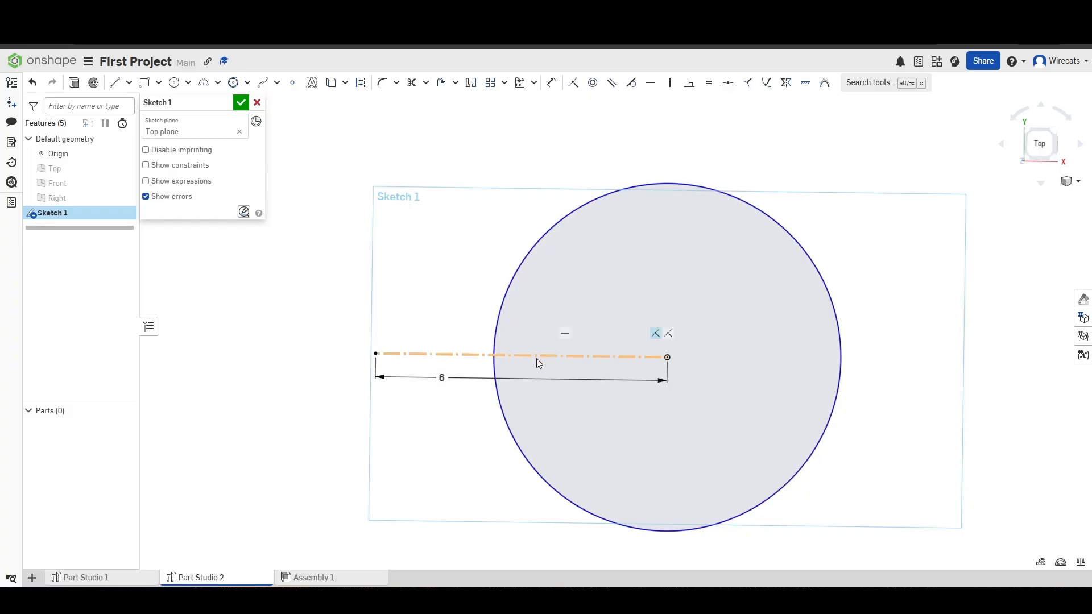
Step: Draw a centre-point construction rectangle about 5.5 by 3.7 above the circle
scroll(446, 358, "down", 3)
scroll(341, 128, "up", 2)
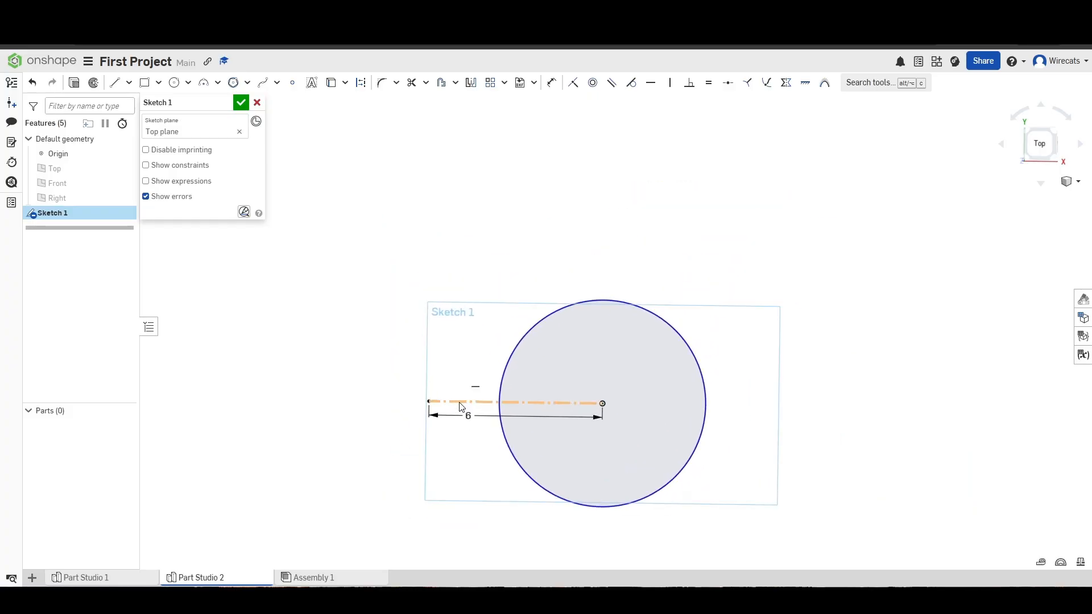
left_click(361, 84)
left_click(159, 83)
left_click(190, 124)
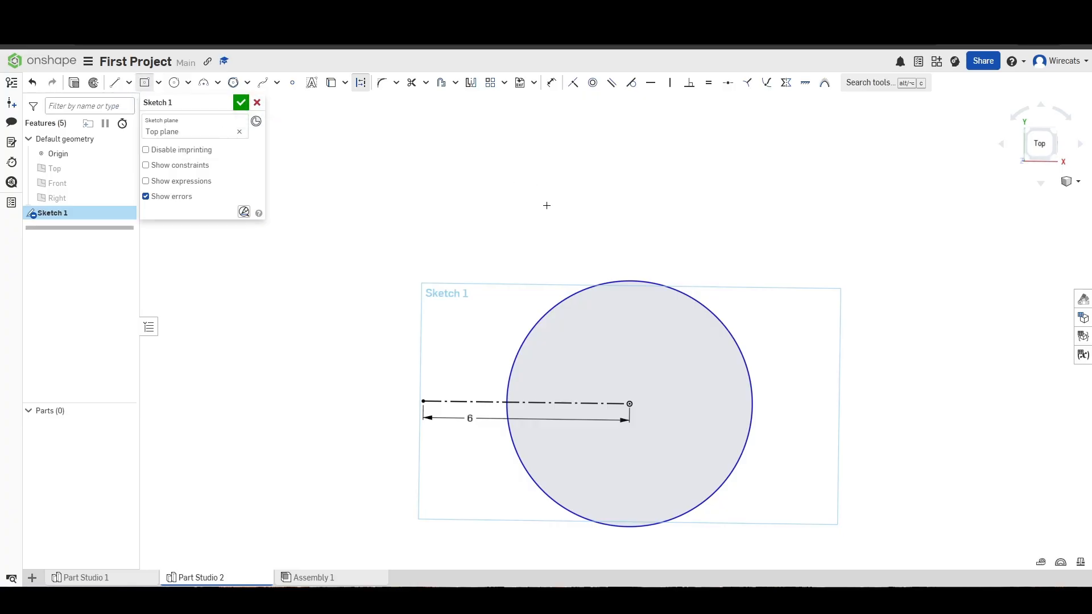
left_click(521, 203)
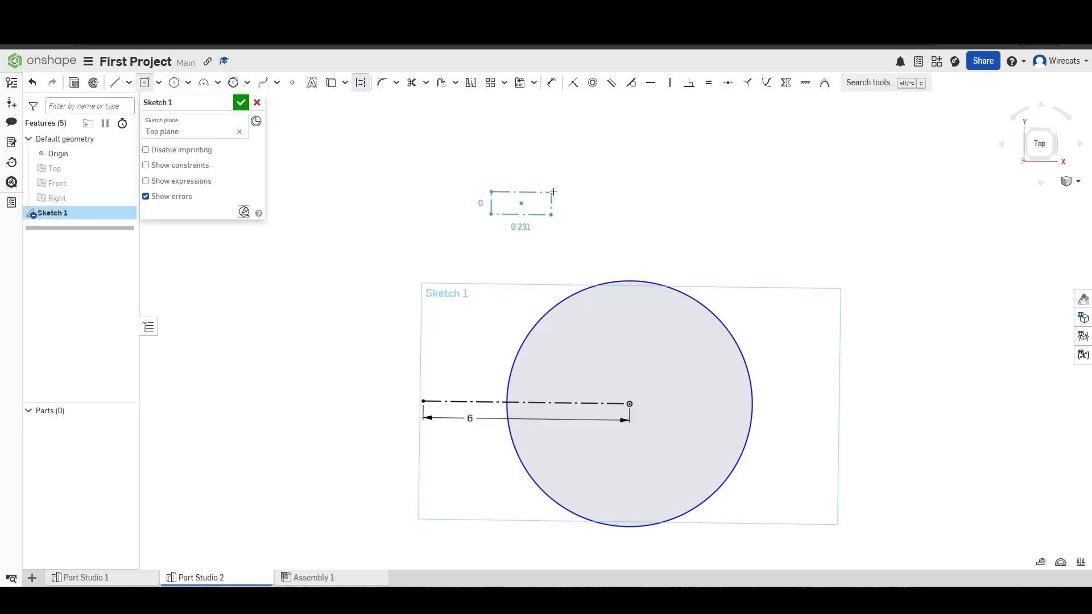
left_click(617, 139)
middle_click_drag(688, 191, 726, 227)
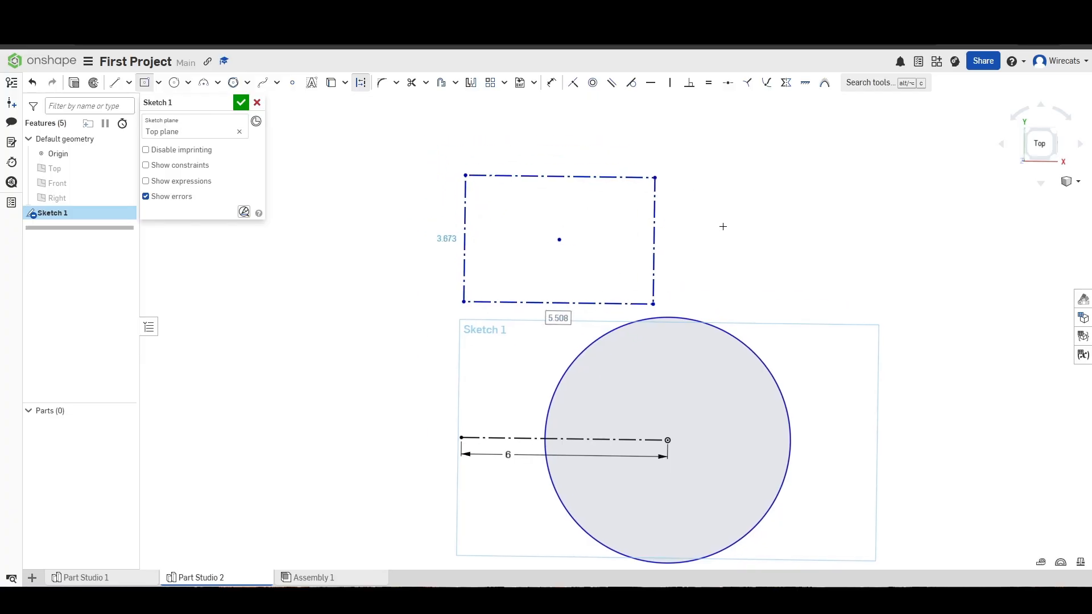
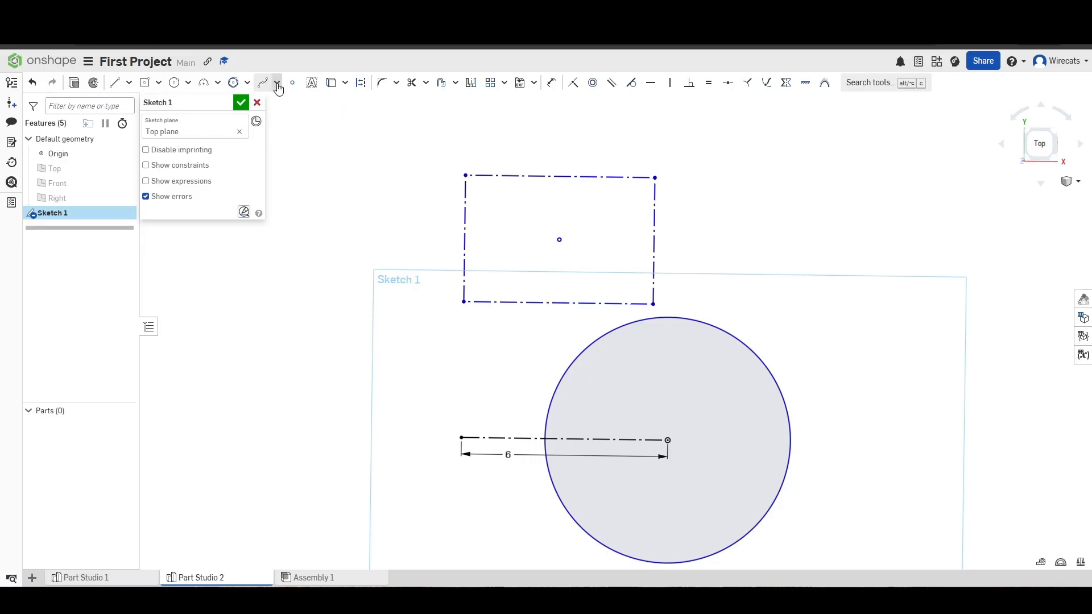
Step: Draw a regular centre-point rectangle to the right of the construction rectangle and check its enclosed region
left_click(142, 85)
left_click(825, 253)
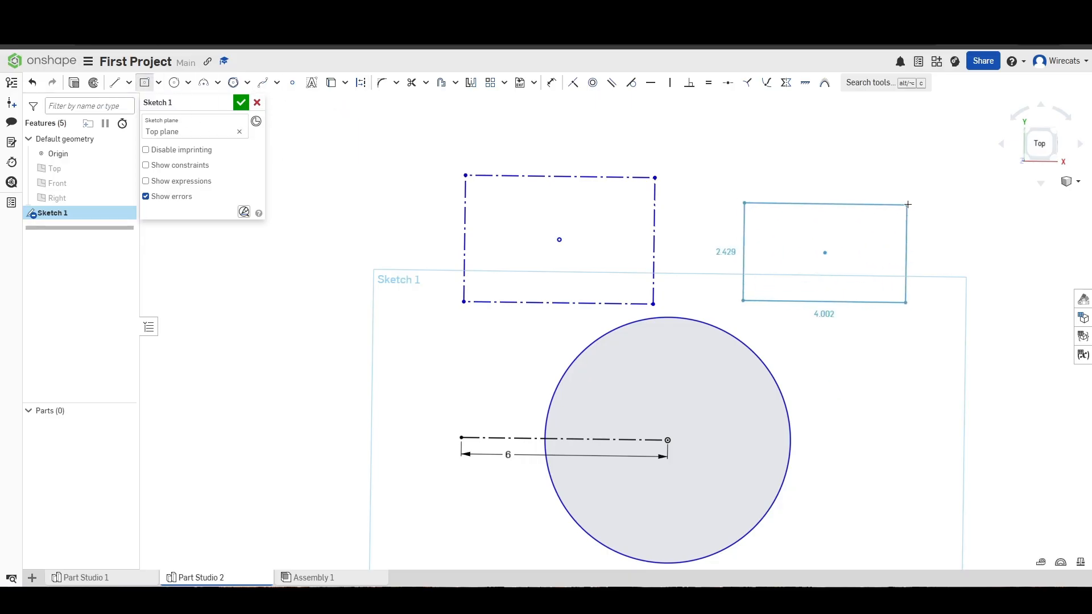
left_click(927, 194)
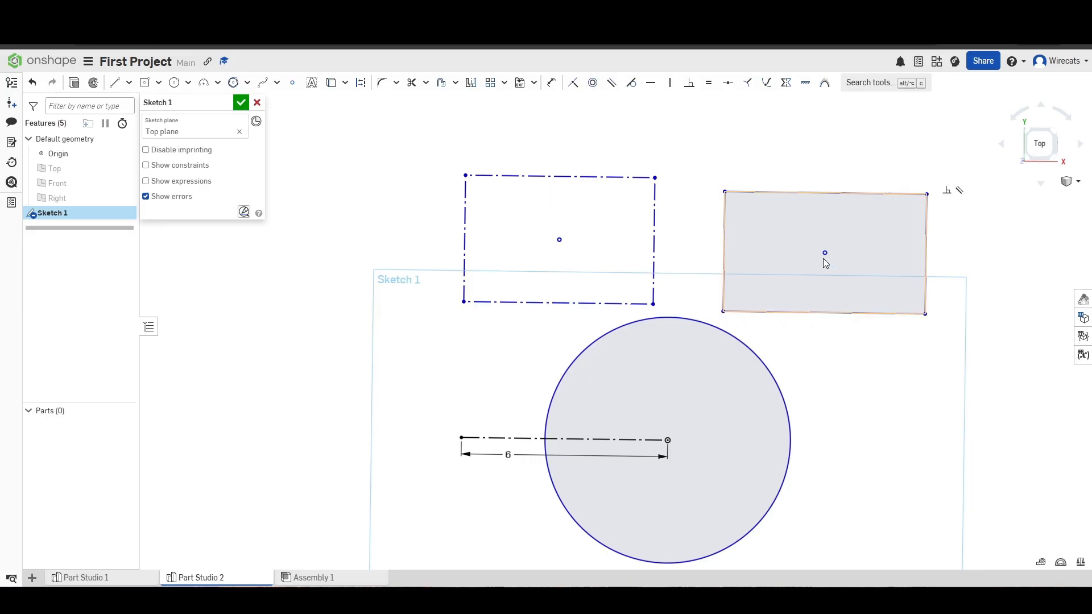
middle_click_drag(900, 317, 839, 333)
scroll(837, 332, "up", 1)
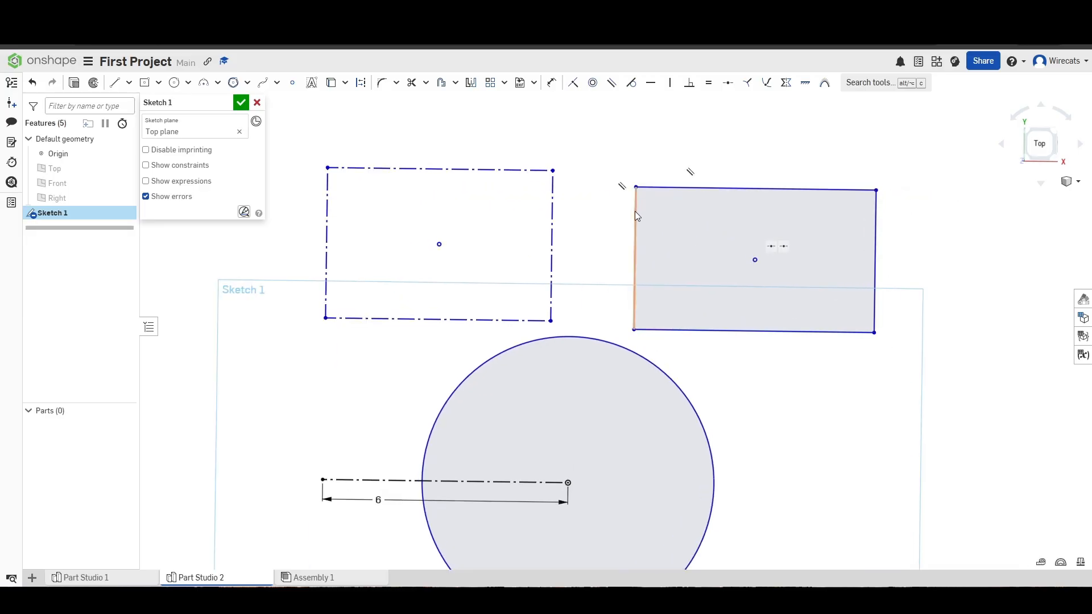
left_click(828, 252)
left_click(1023, 393)
Step: Delete both rectangles, the circle and the dimensioned construction line from the sketch
scroll(987, 410, "down", 5)
scroll(907, 431, "down", 1)
scroll(898, 436, "up", 2)
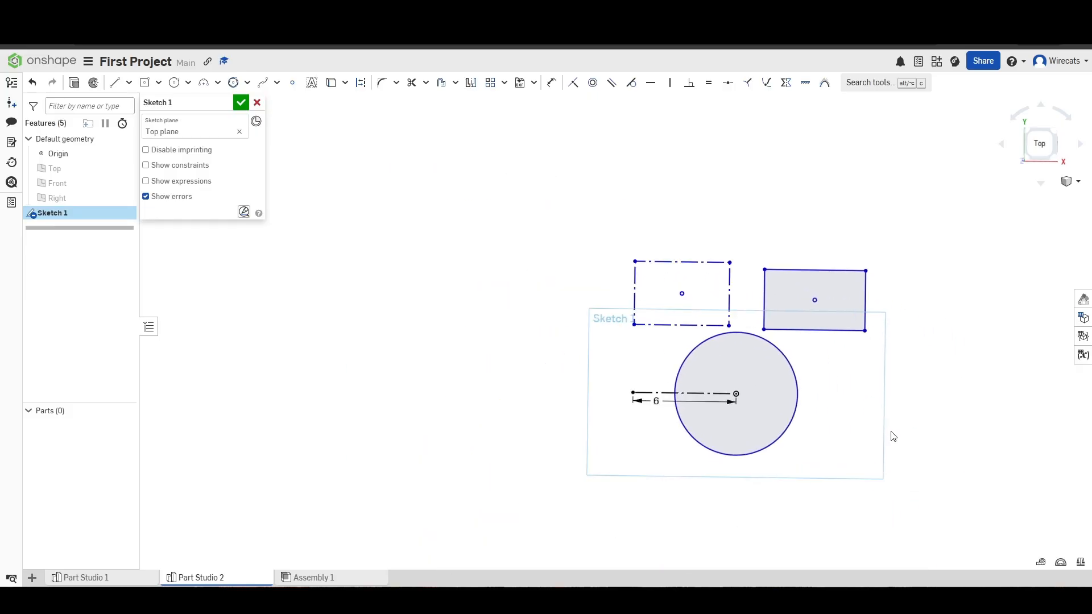
mouse_move(909, 465)
left_mouse_down()
mouse_move(700, 290)
mouse_move(549, 205)
left_mouse_up()
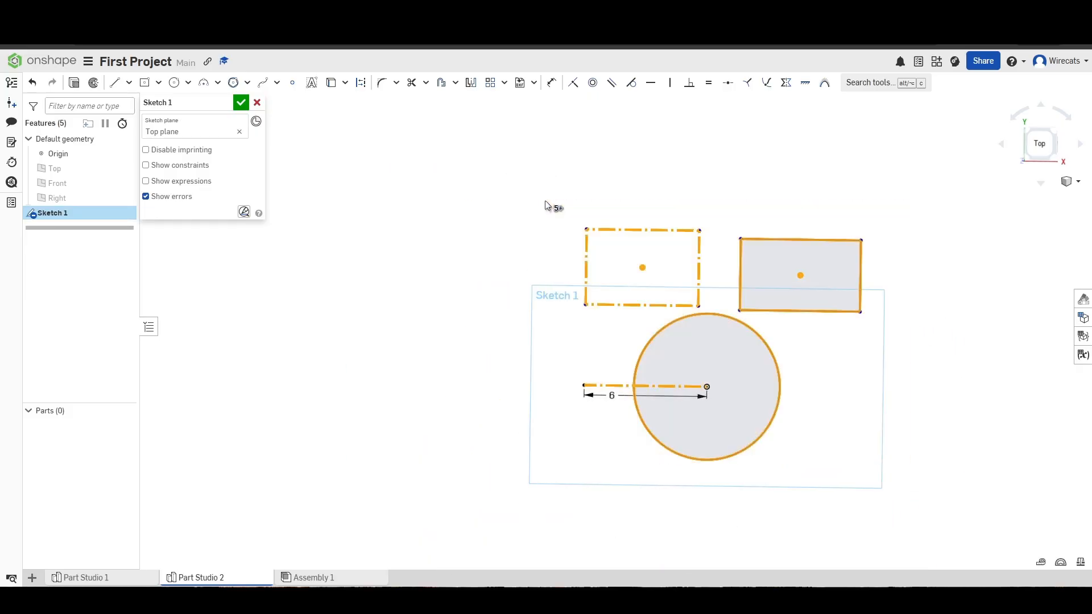
key("Delete")
Step: Draw a horizontal construction line 10 long leftward from the origin, followed by a vertical one 8 long upward from its end
left_click(114, 82)
left_click(707, 386)
type("q10")
key("Return")
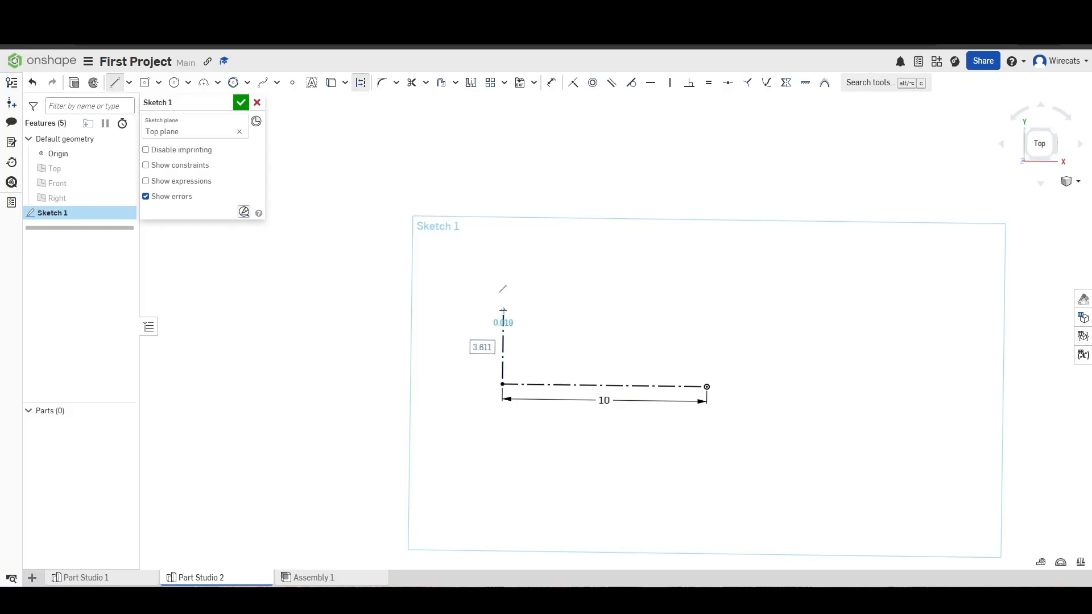
type("8")
key("Return")
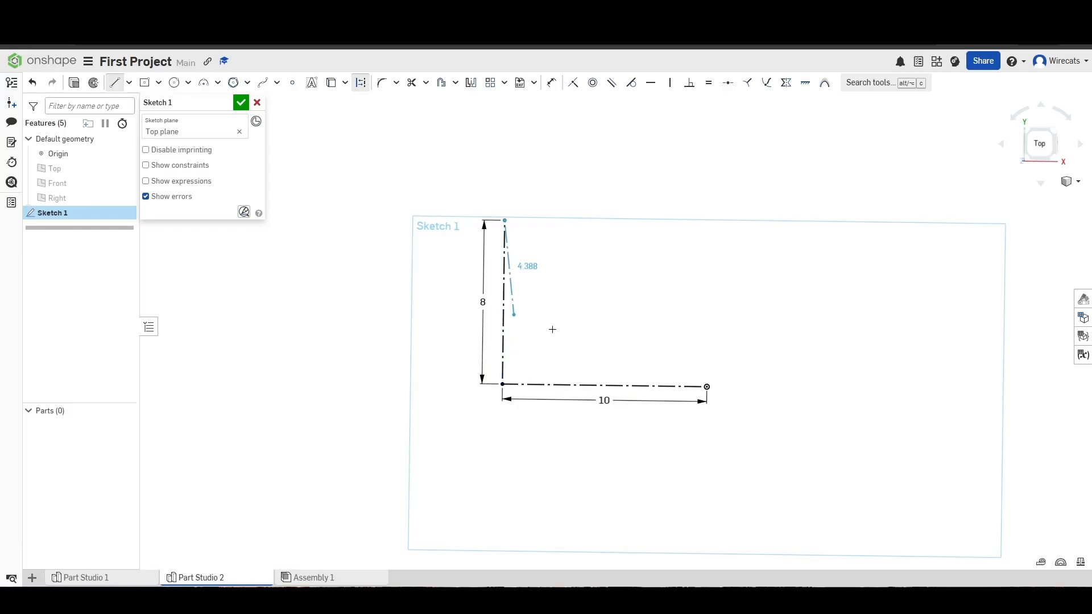
key("Escape")
Step: Draw a regular line from the origin to the upper end of the vertical construction line
key("l")
left_click(707, 387)
left_click(505, 221)
key("Escape")
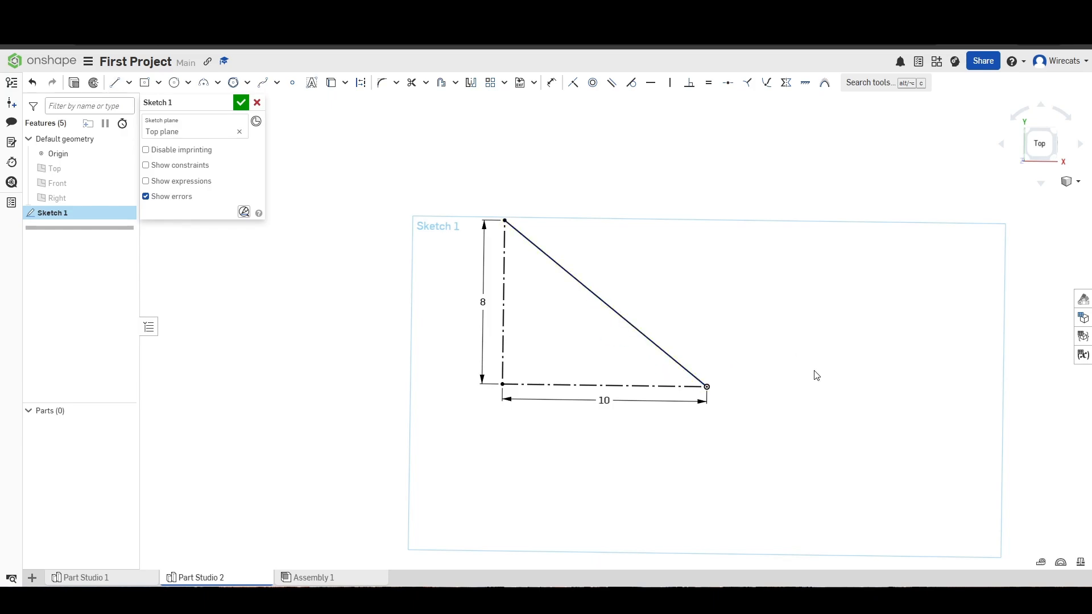
Step: Convert the triangle's vertical and horizontal construction lines into regular lines to enclose a region
middle_click_drag(547, 269, 500, 290)
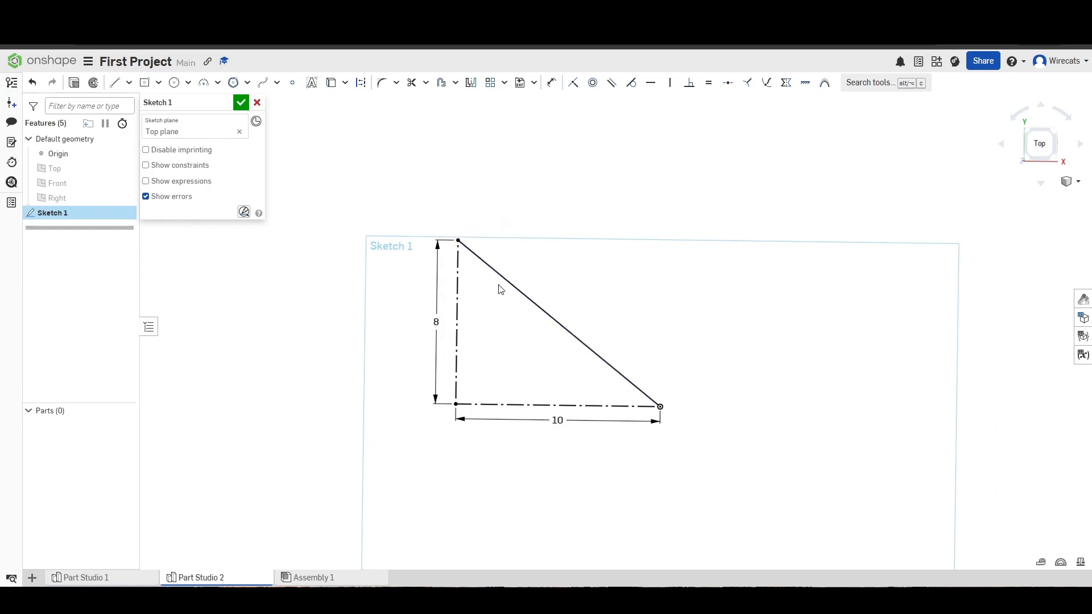
left_click(461, 322)
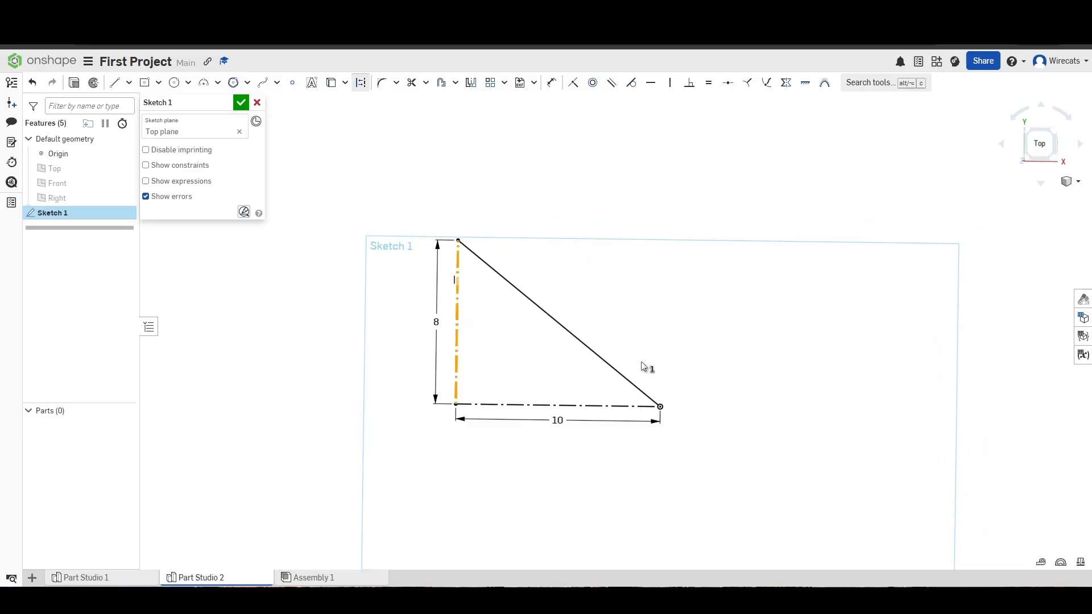
left_click(361, 86)
left_click(515, 367)
left_click(518, 405)
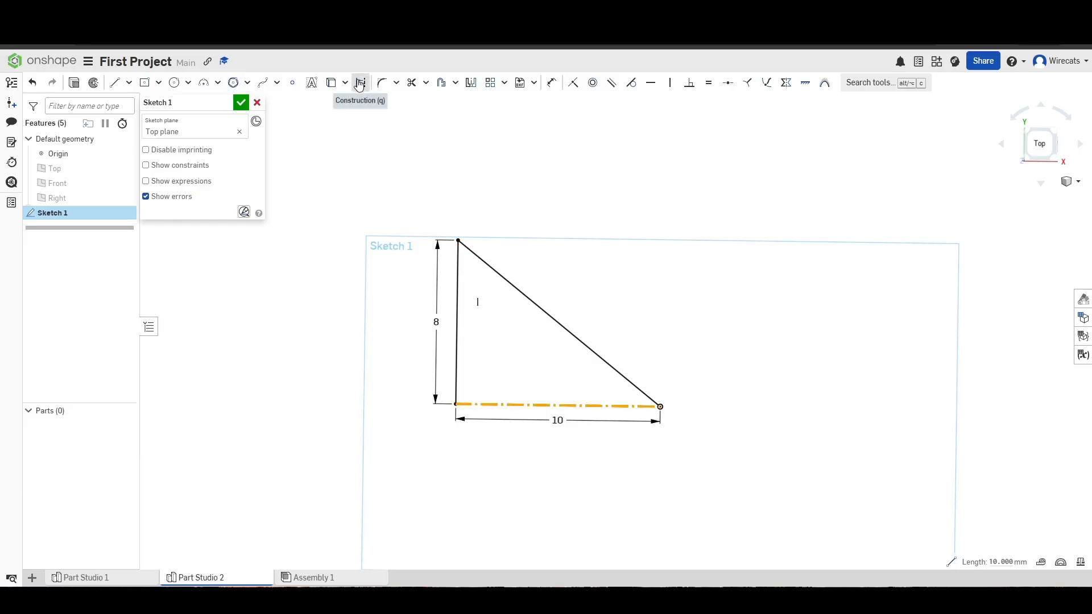
key("q")
left_click(392, 340)
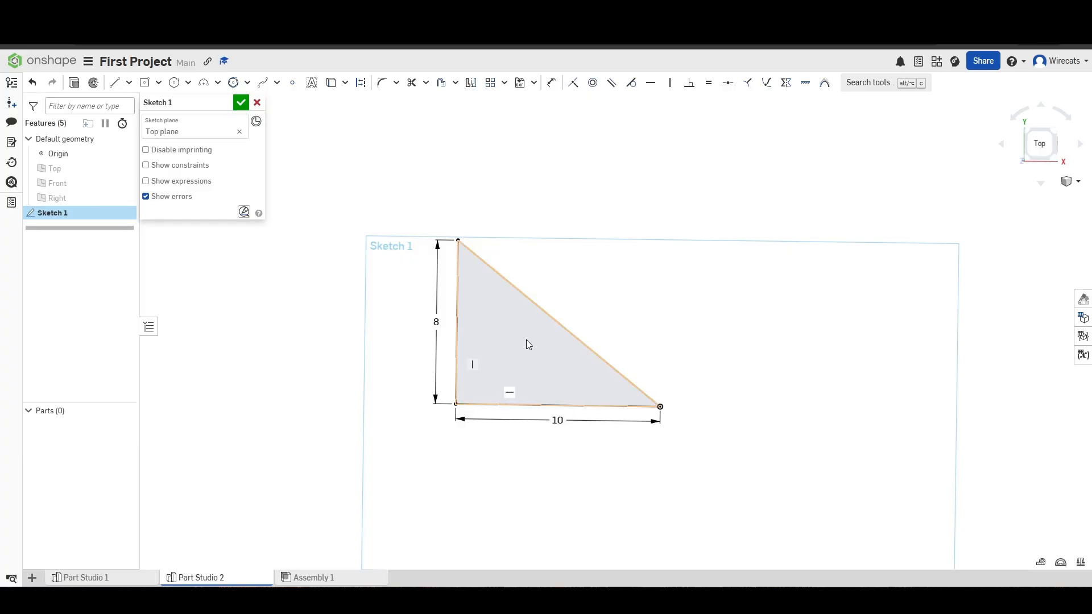
Step: Examine the triangle's enclosed region and the vertical and horizontal sides that bound it
scroll(502, 421, "up", 4)
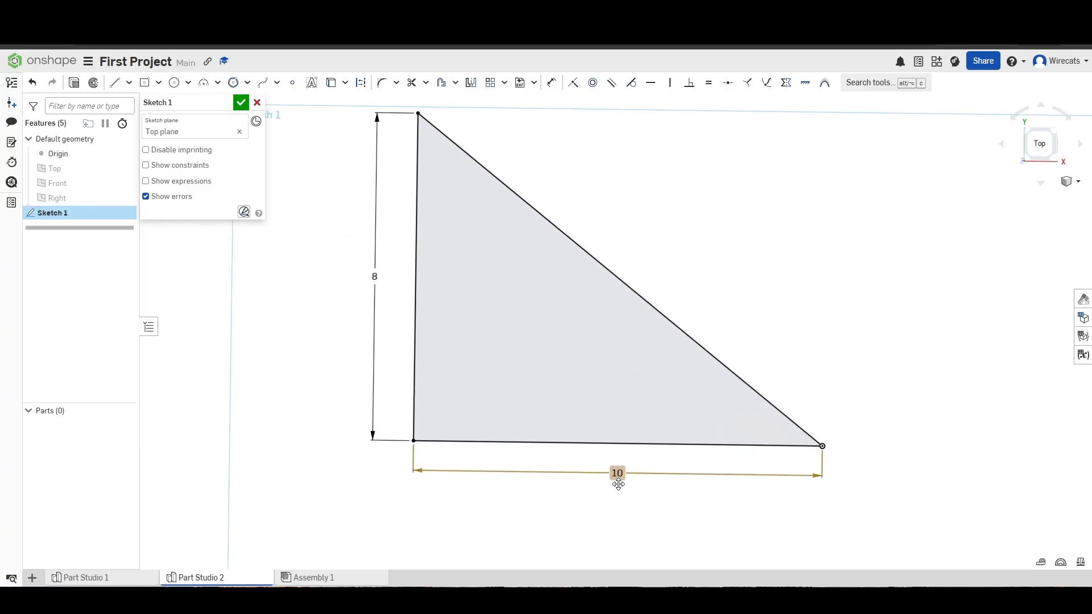
left_click(512, 332)
left_click(871, 503)
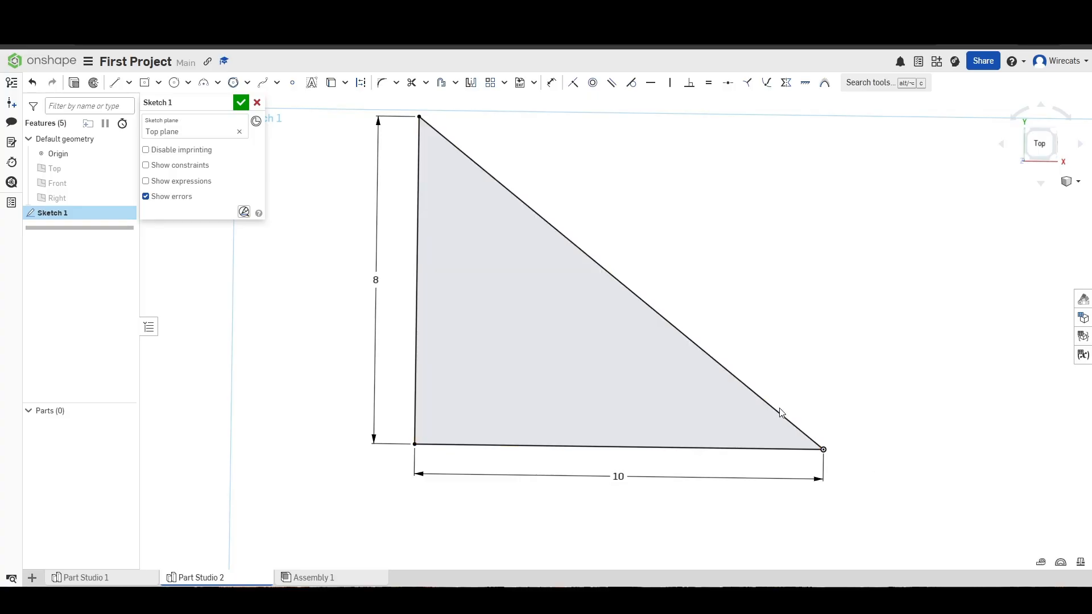
left_click(656, 451)
left_click(665, 514)
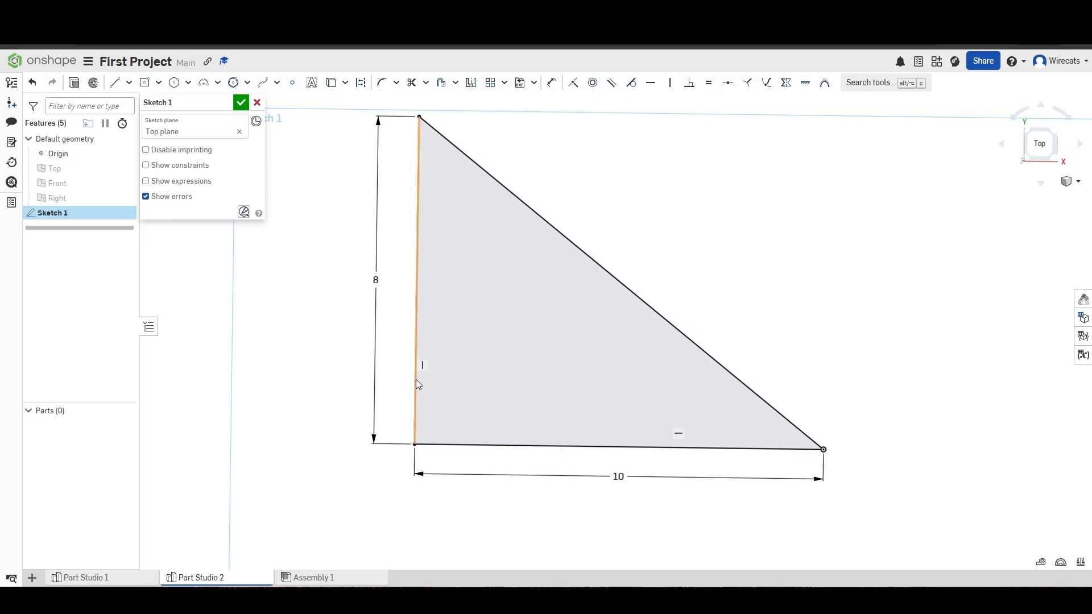
left_click(481, 446)
left_click(531, 491)
left_click(415, 399)
left_click(429, 471)
Step: Turn the triangle's horizontal and vertical sides back into construction lines
left_click(439, 447)
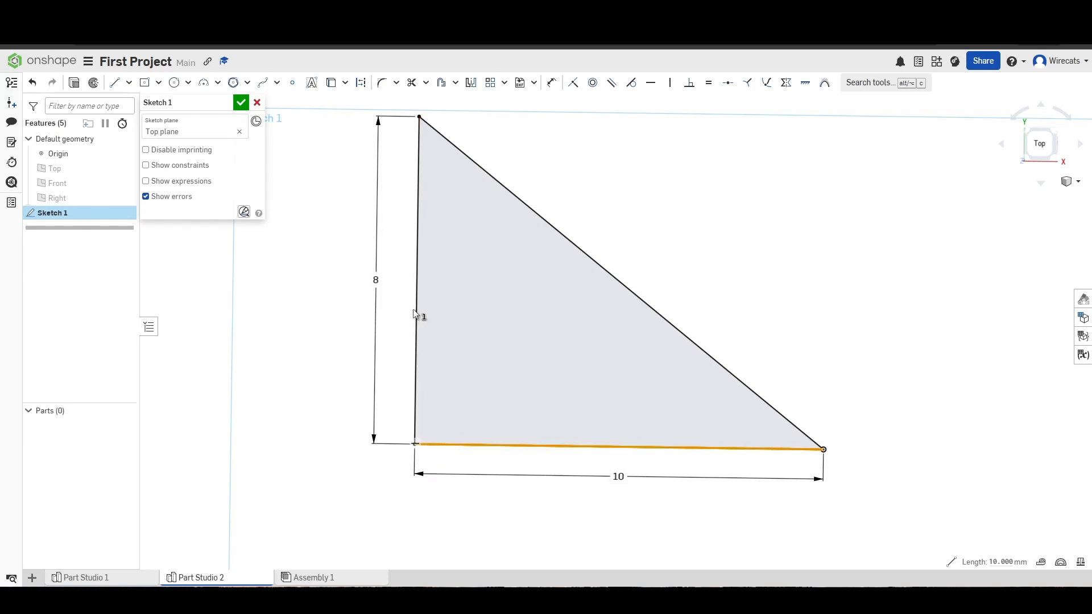
left_click(417, 316)
left_click(361, 83)
left_click(466, 254)
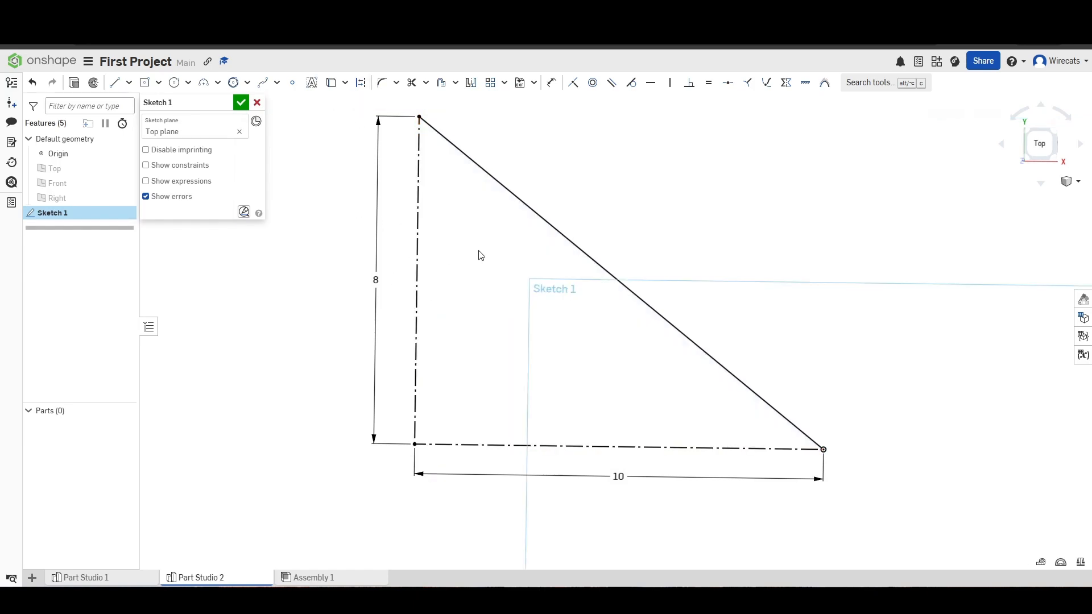
Step: Delete the whole triangle, including both construction lines and their dimensions, from the sketch
scroll(466, 253, "down", 3)
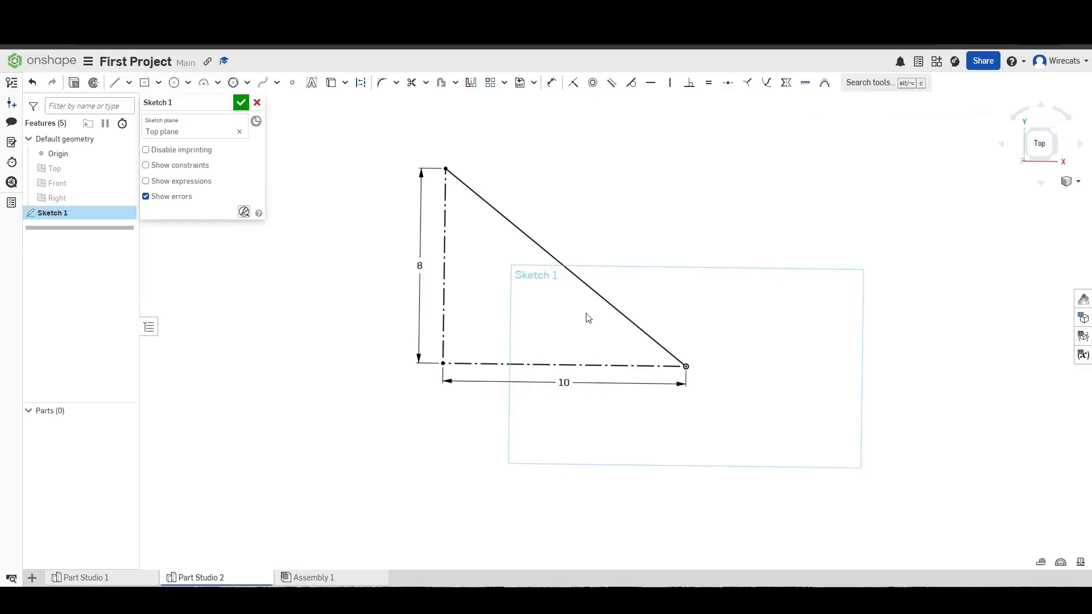
middle_click_drag(589, 319, 573, 389)
left_click_drag(720, 482, 366, 215)
left_click(383, 263)
key("Delete")
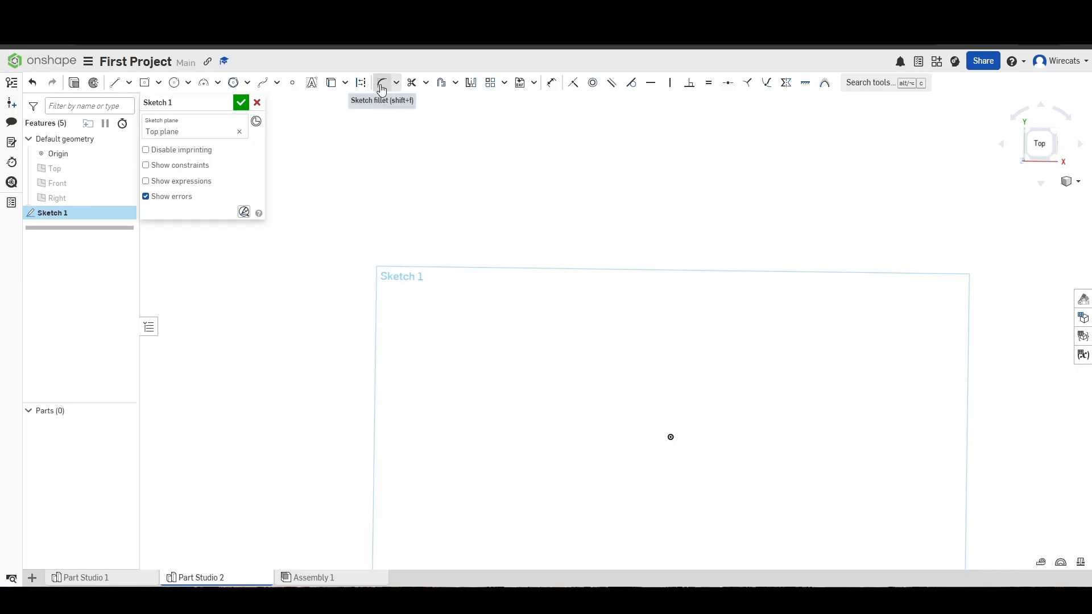
Step: Draw a vertical line upward and a horizontal line rightward, both starting from the origin
key("l")
left_click(670, 437)
left_click(671, 281)
key("Escape")
key("l")
left_click(671, 437)
left_click(799, 438)
key("Escape")
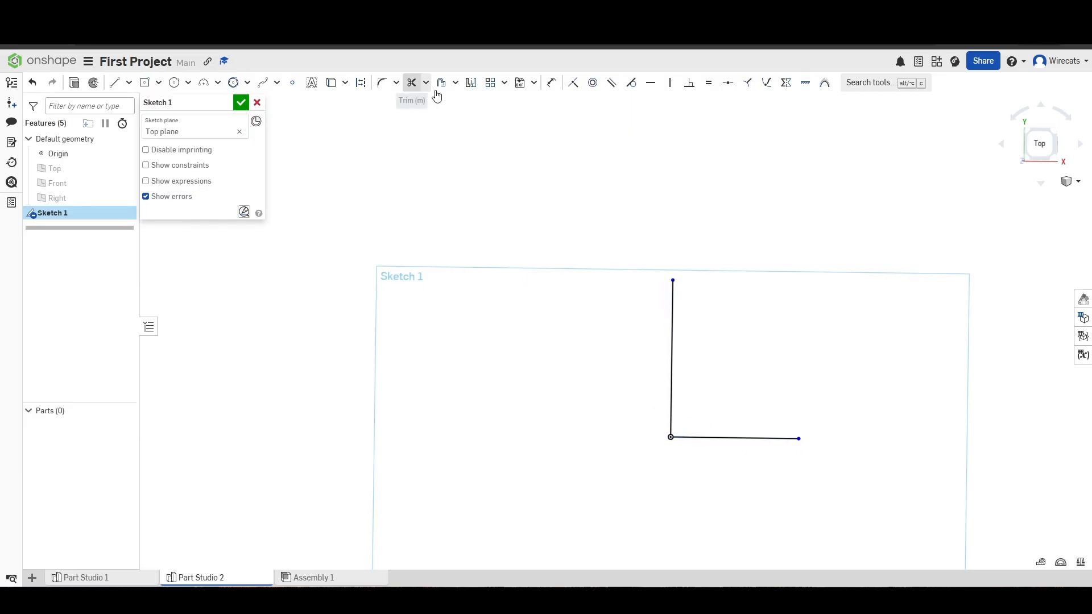
Step: Add a sketch fillet of radius 2 at the corner between the vertical and horizontal lines
left_click(381, 83)
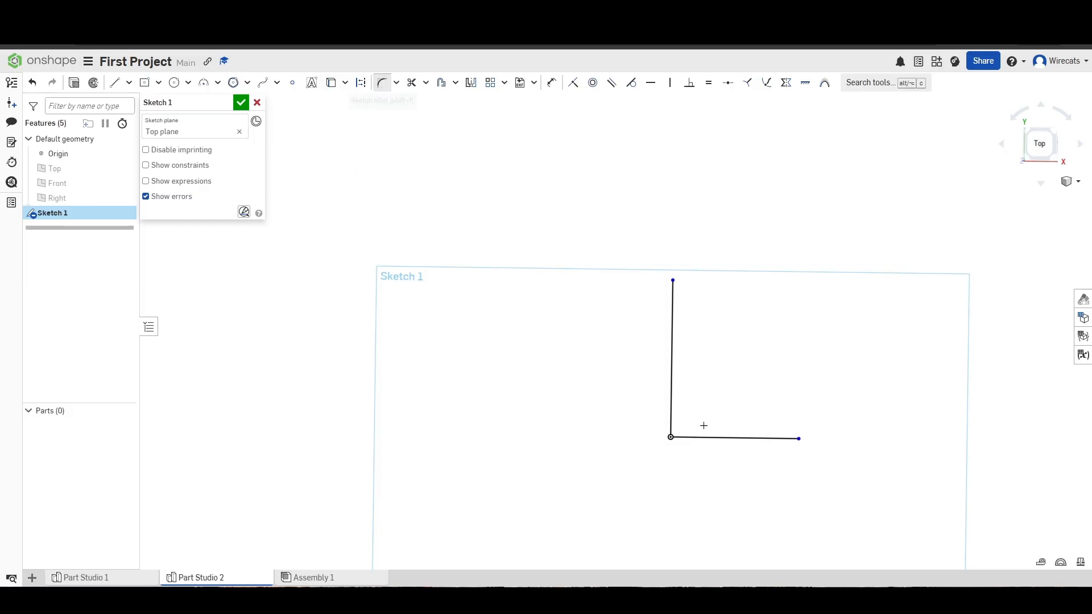
left_click(673, 408)
left_click(711, 438)
scroll(727, 410, "up", 4)
scroll(675, 376, "down", 4)
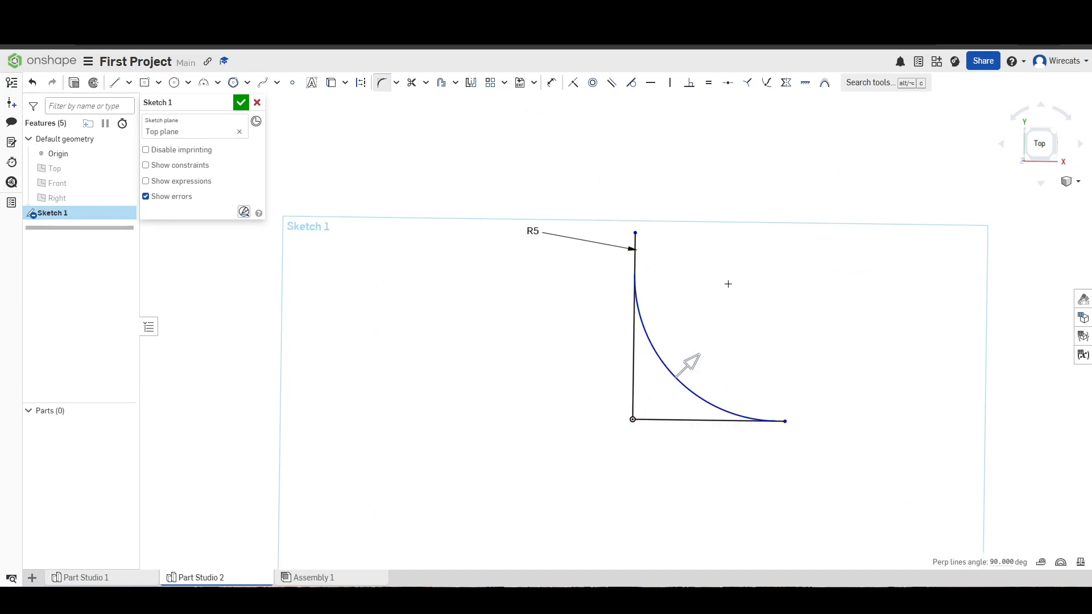
left_click(751, 329)
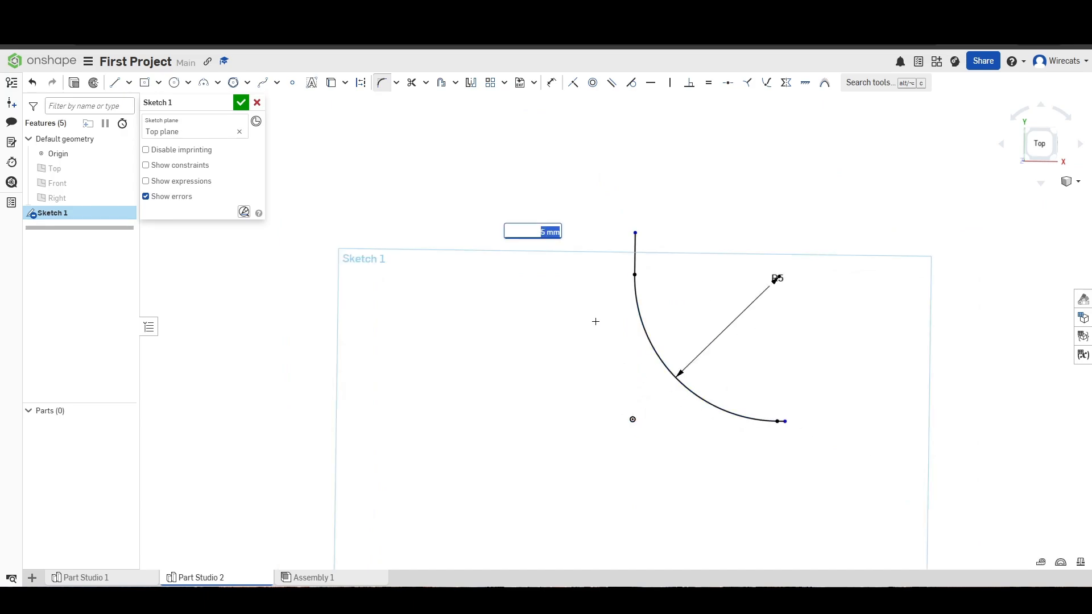
key("Escape")
left_click_drag(699, 362, 672, 378)
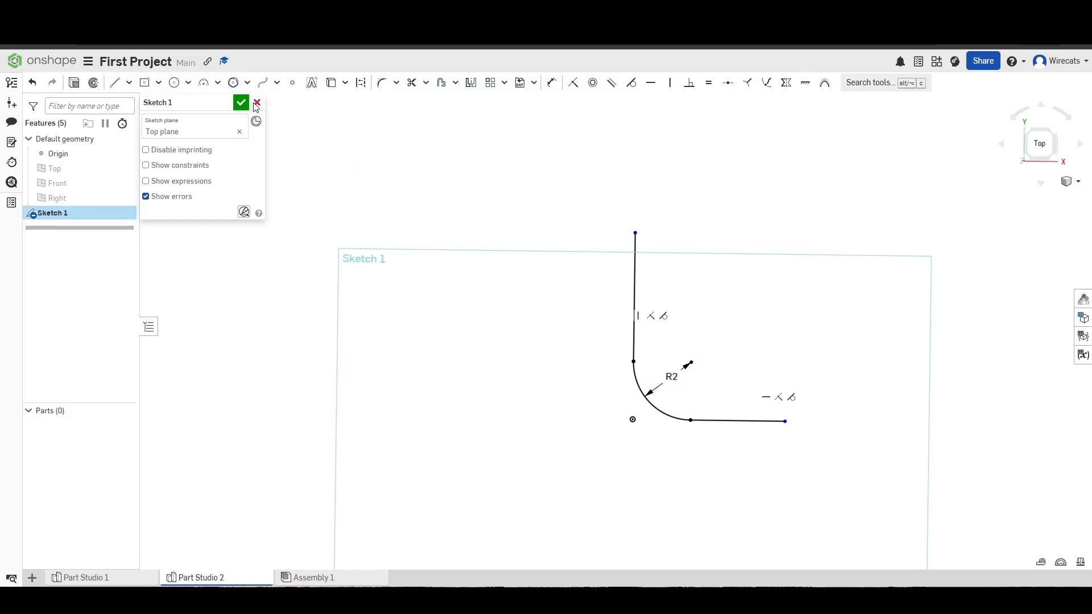
Step: Delete the filleted lines and draw a vertical line 8 long upward from the origin
left_click_drag(843, 435, 583, 171)
key("Delete")
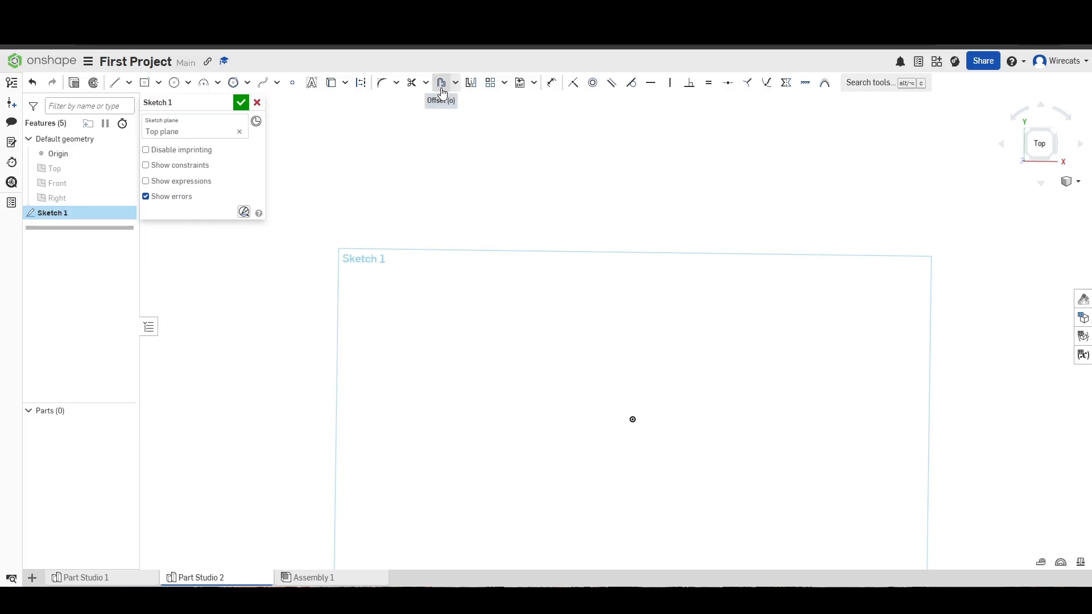
key("l")
left_click(632, 420)
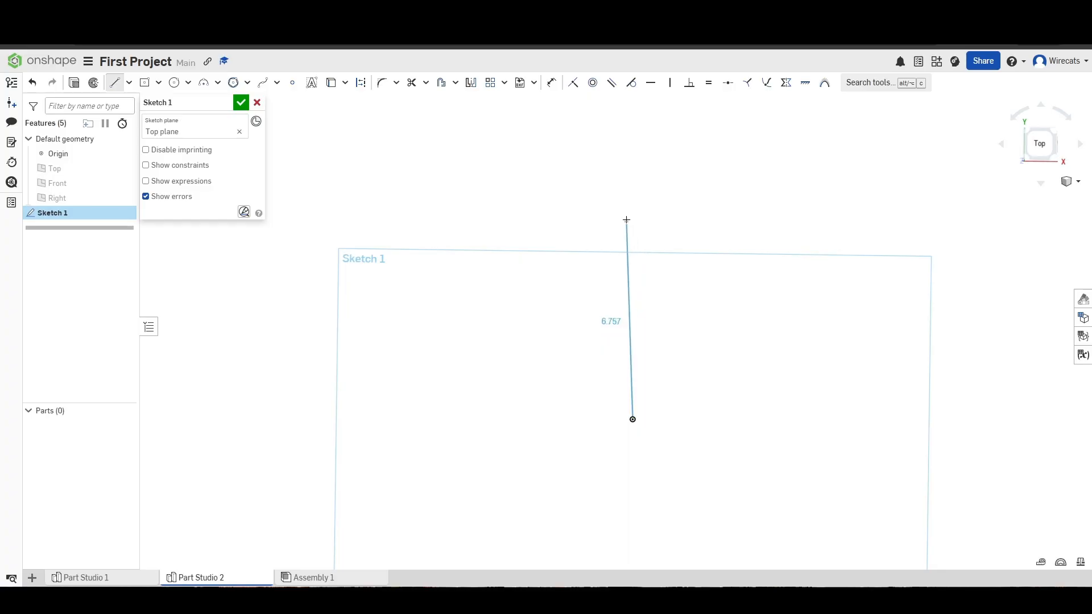
left_click(637, 198)
type("8")
key("Return")
key("Escape")
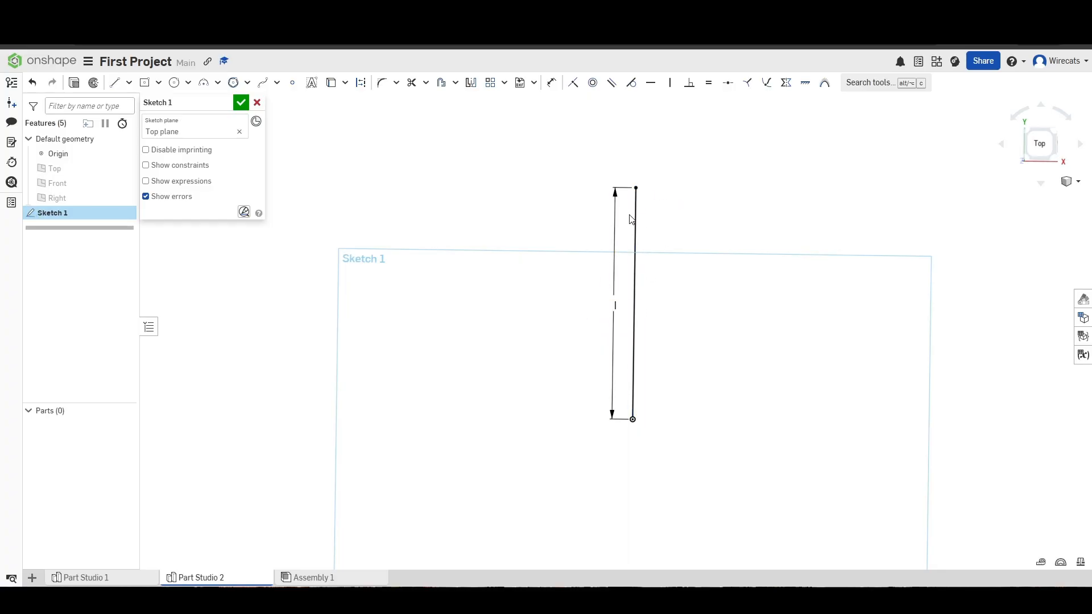
Step: Offset the vertical line 10 mm to its right
left_click(441, 82)
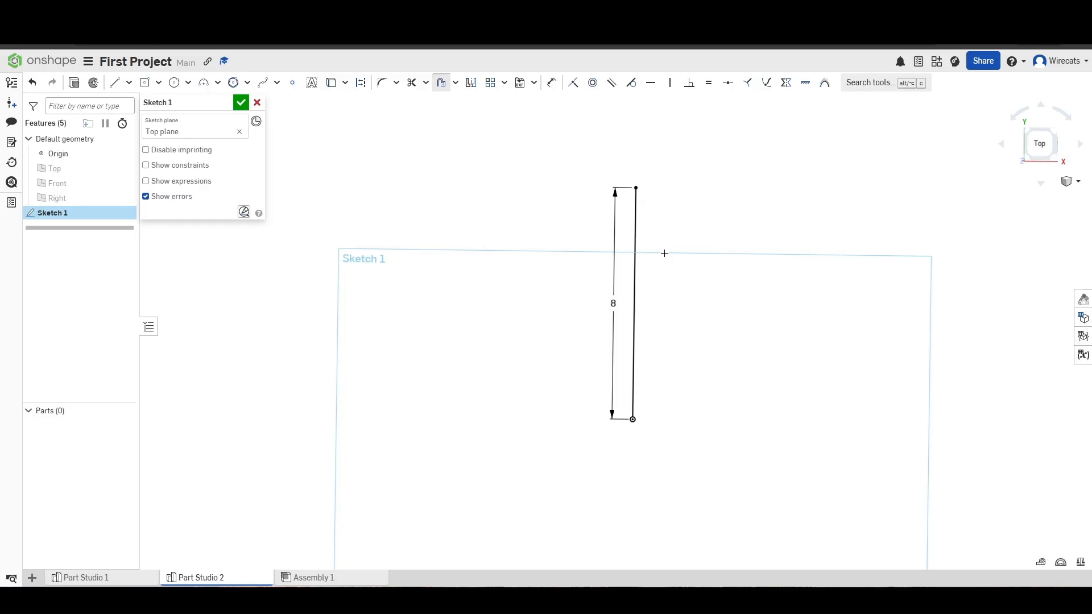
left_click(636, 238)
scroll(805, 353, "down", 3)
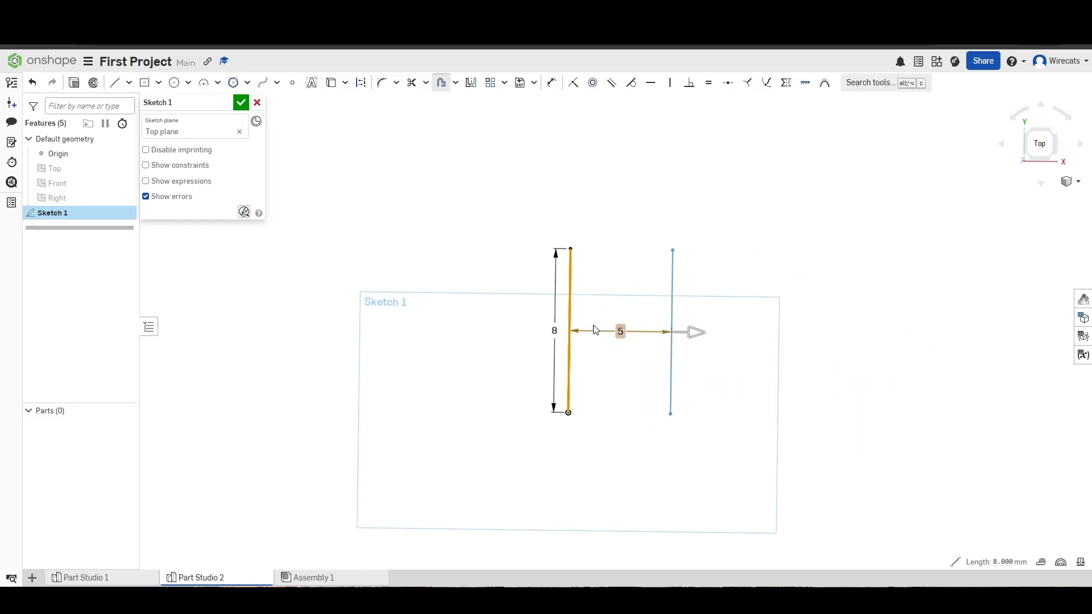
left_click(824, 327)
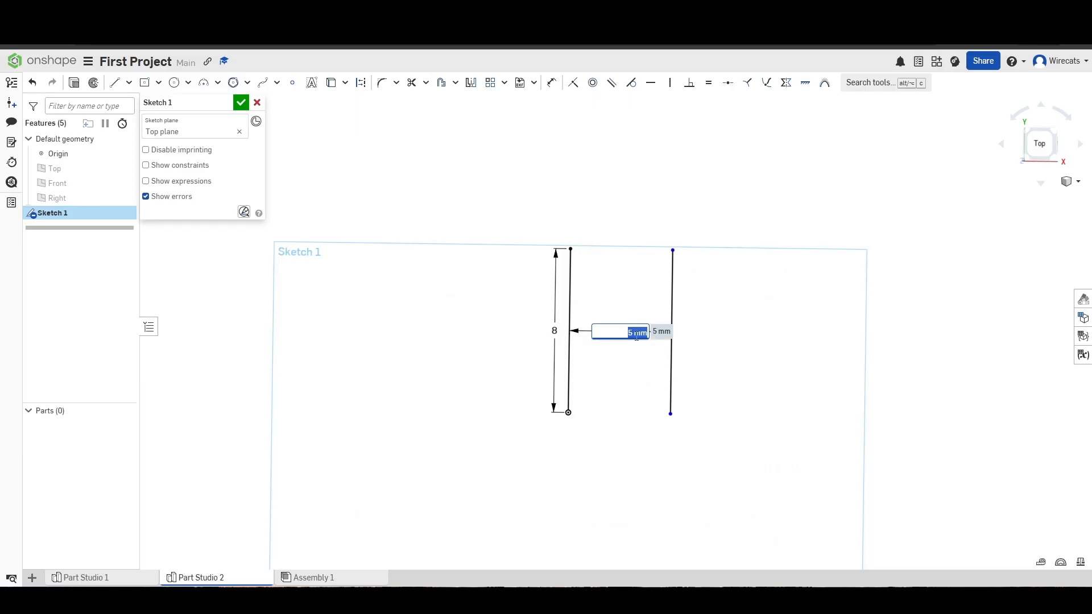
type("10")
key("Return")
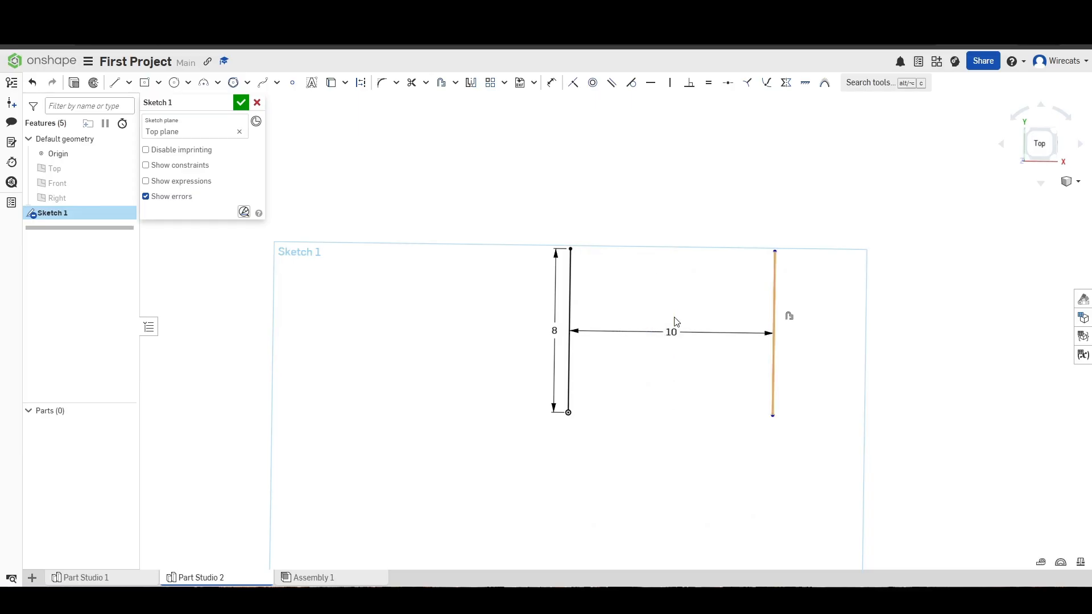
double_click(688, 331)
Step: Delete the offset line and the original vertical line from the sketch
left_click(834, 341)
key("Delete")
left_click(568, 351)
key("Delete")
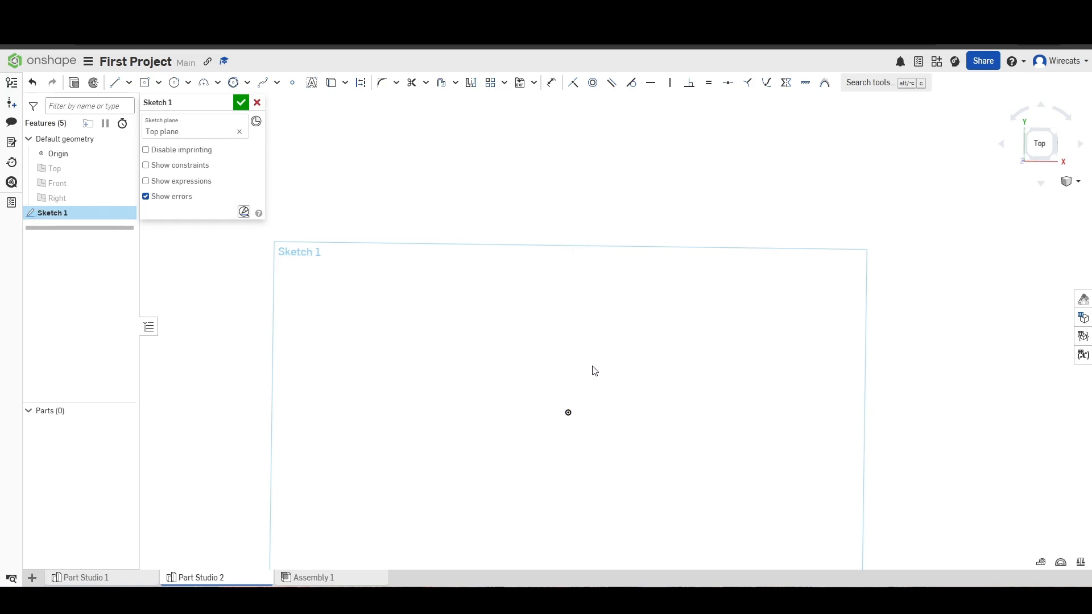
Step: Sketch a rectangle centred on the origin
key("g")
left_click(569, 412)
key("Escape")
left_click(569, 412)
left_click(631, 356)
key("Escape")
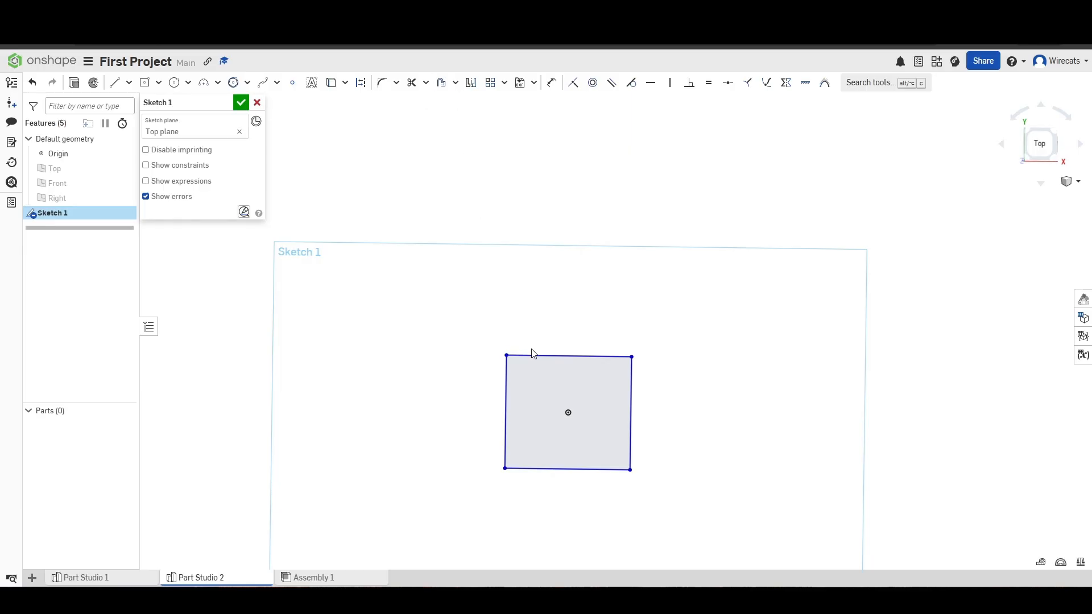
Step: Try to offset the rectangle's four edges outward with the Offset tool
left_click(504, 377)
left_click(611, 469)
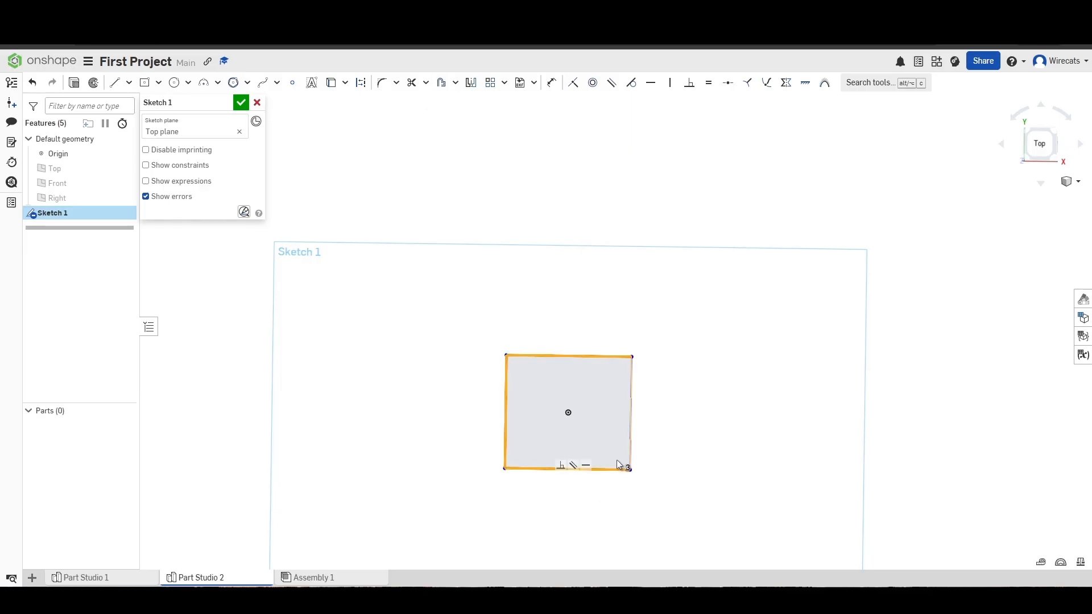
left_click(628, 450)
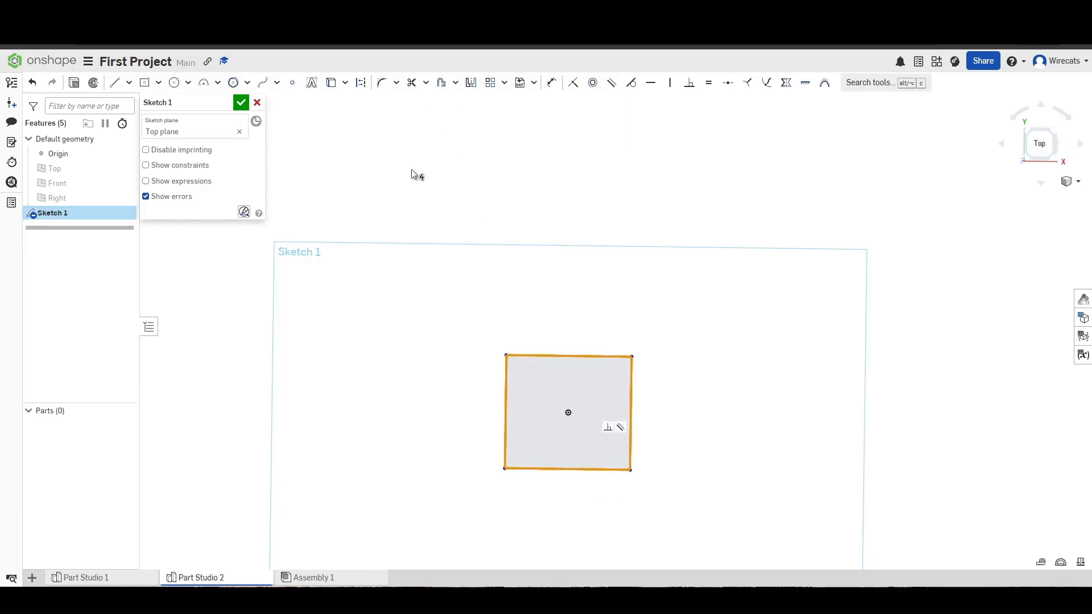
left_click(442, 83)
scroll(633, 285, "down", 3)
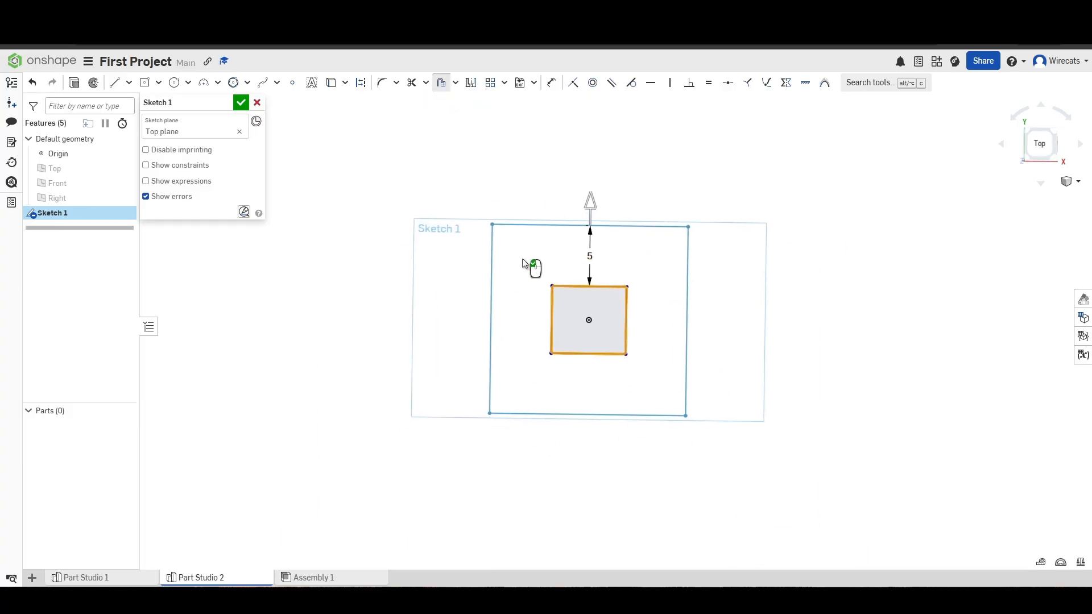
key("Escape")
Step: Delete the rectangle from the sketch
left_click_drag(720, 429, 535, 254)
key("Delete")
left_click(456, 83)
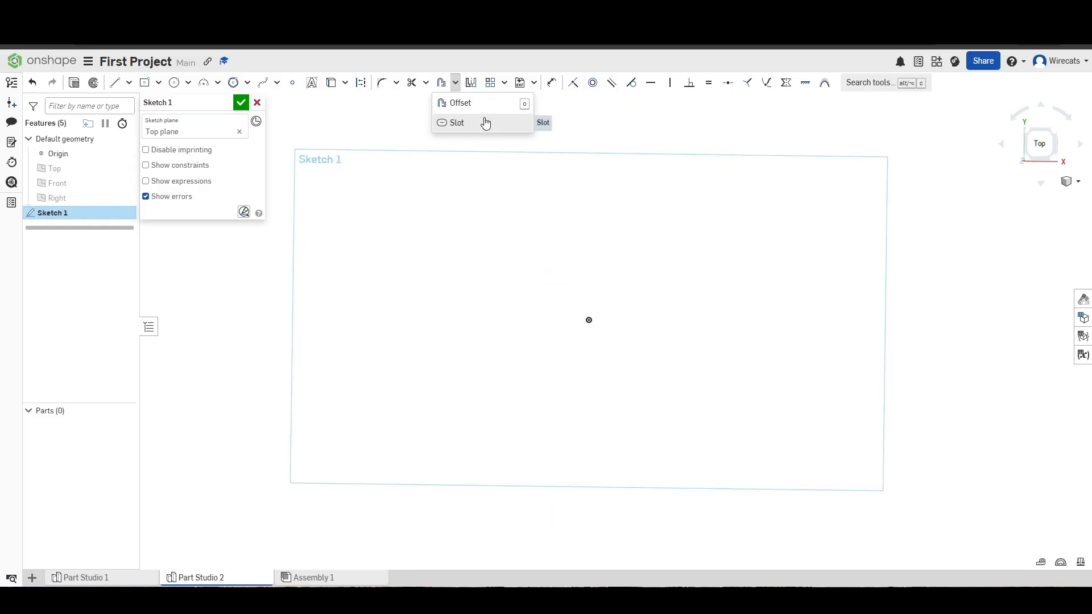
Step: Sketch one circle on the origin and another beside it along X, and join their lowest points with a line
scroll(592, 307, "up", 1)
key("c")
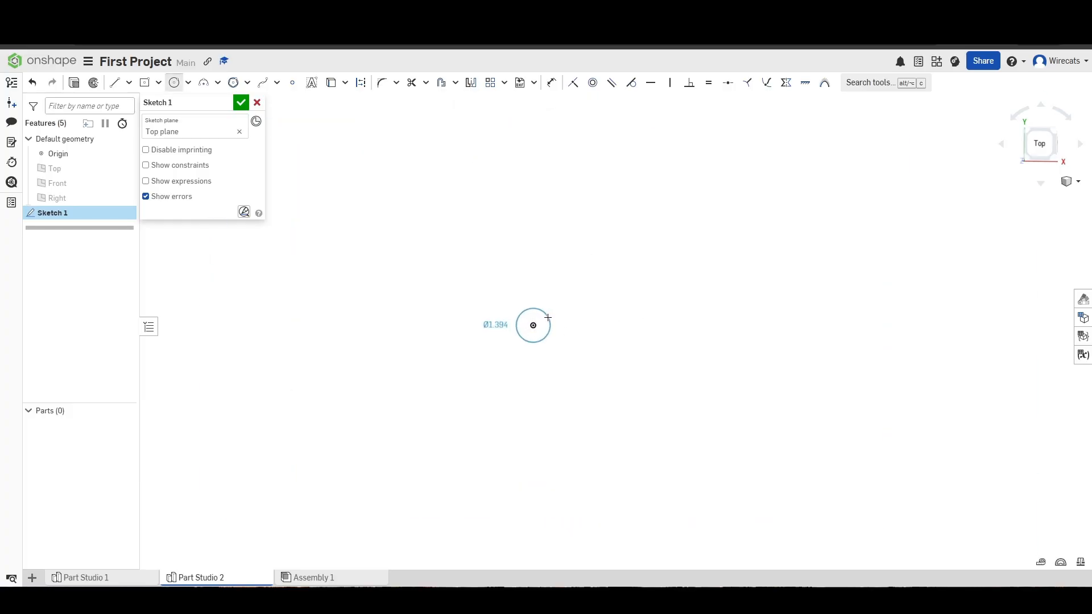
left_click(551, 334)
scroll(621, 359, "down", 2)
left_click(652, 334)
left_click(668, 334)
key("l")
mouse_move(559, 348)
left_mouse_down()
mouse_move(670, 369)
mouse_move(654, 353)
left_mouse_up()
Step: Delete both circles and the line joining them
left_click(640, 344)
left_click(568, 340)
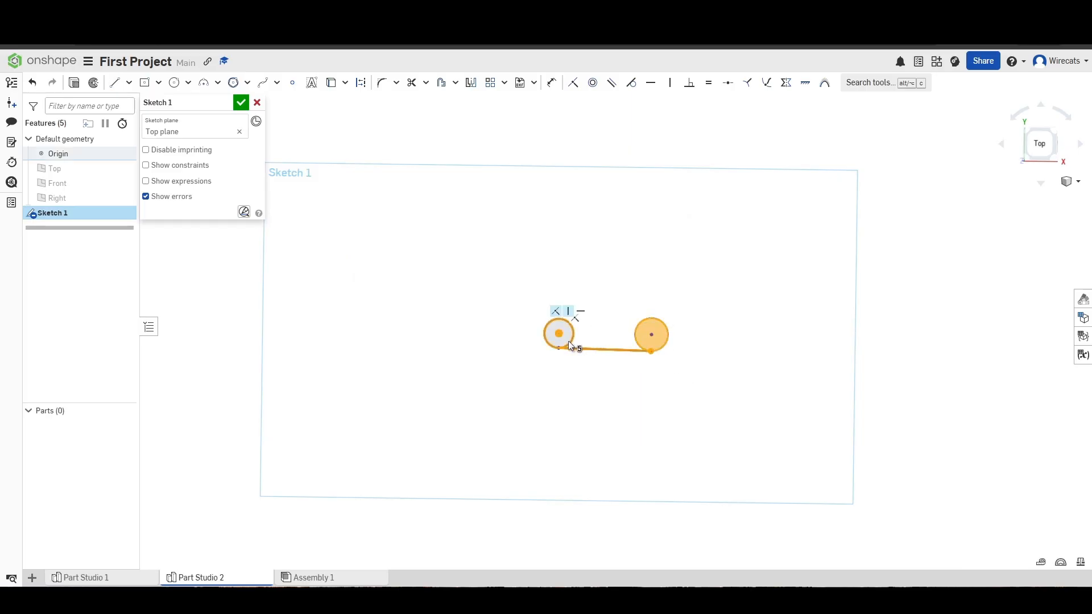
key("Delete")
left_click(650, 351)
left_click(649, 348)
key("Delete")
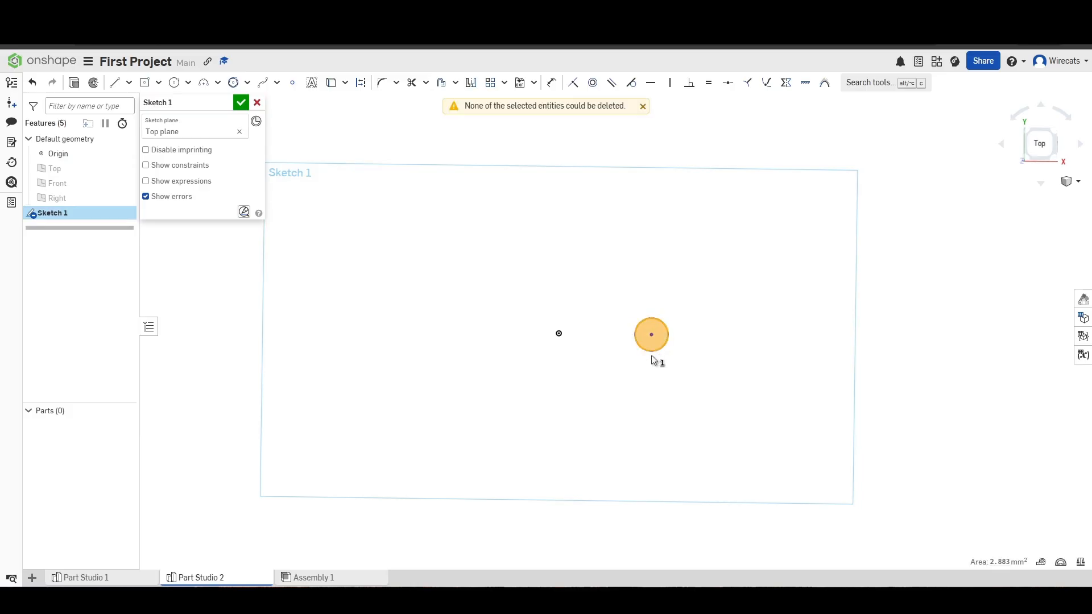
key("Delete")
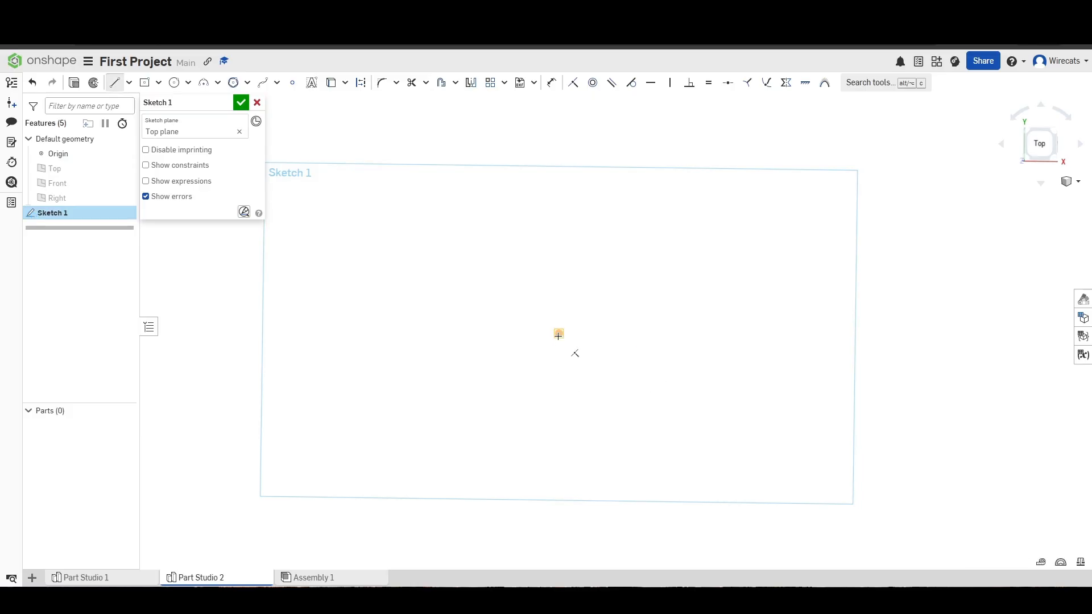
Step: Draw a 5 mm horizontal line starting at the origin
left_click(648, 334)
type("5")
key("Return")
key("Escape")
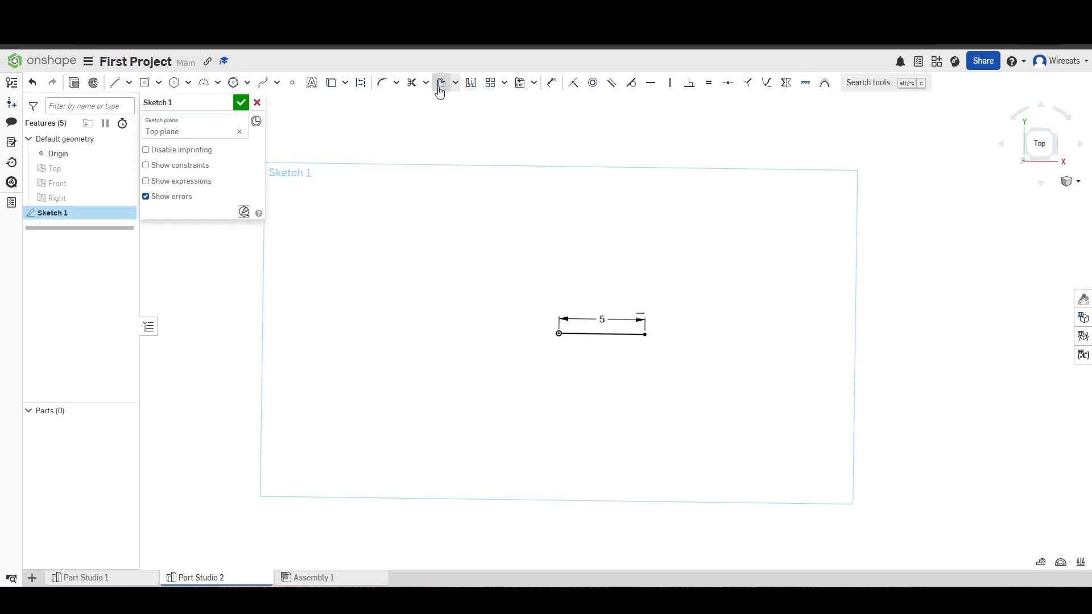
Step: Create a slot around the horizontal line with the Slot tool and set its diameter to 4 mm
left_click(454, 84)
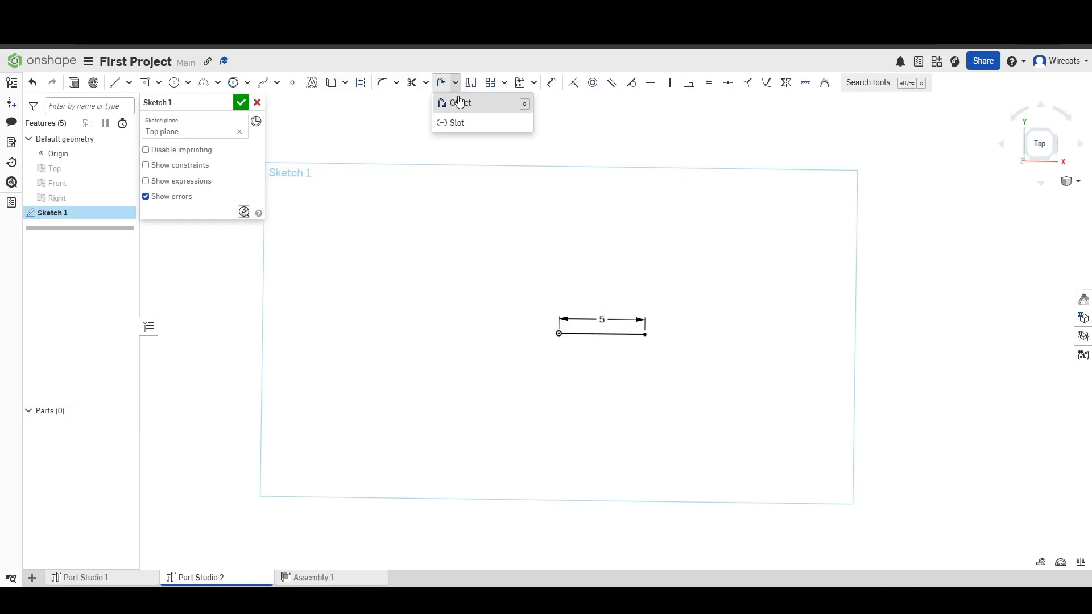
left_click(453, 120)
left_click(458, 88)
left_click(454, 126)
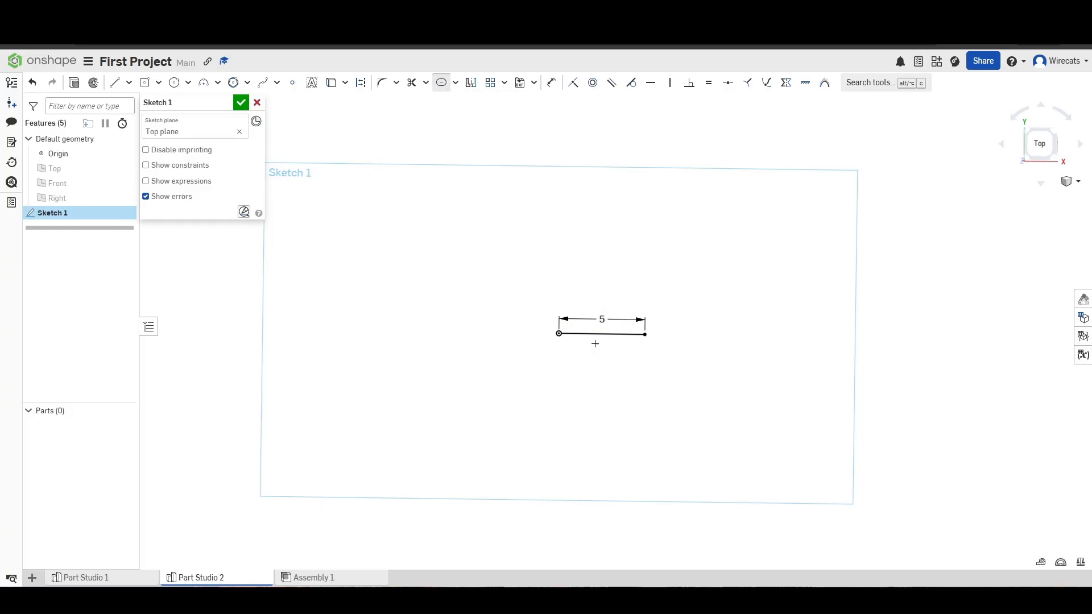
left_click(598, 334)
scroll(677, 235, "down", 3)
scroll(596, 337, "down", 2)
scroll(594, 330, "up", 2)
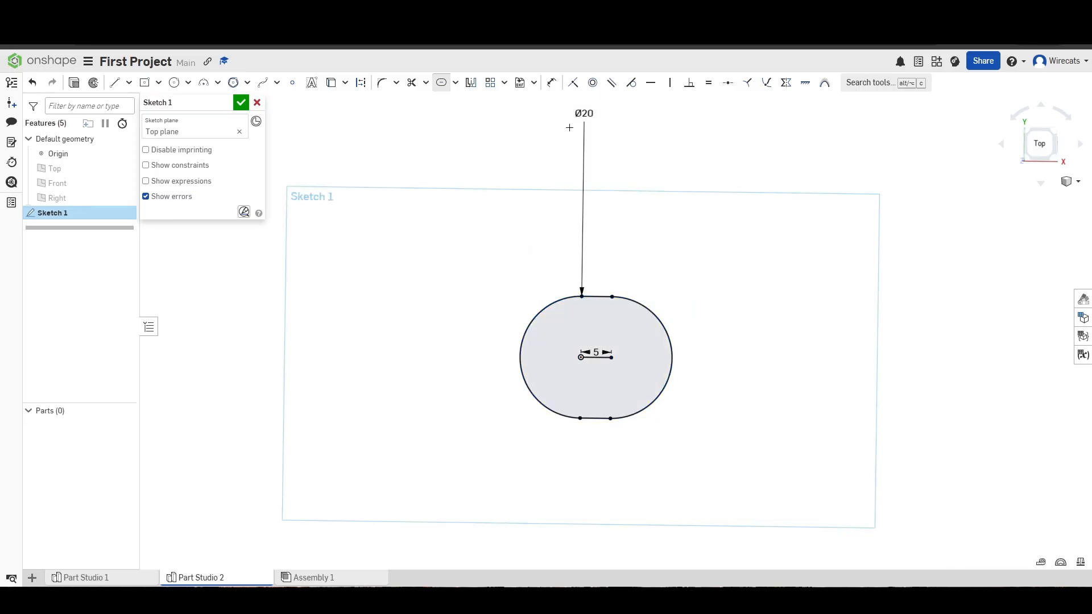
double_click(592, 116)
key("Return")
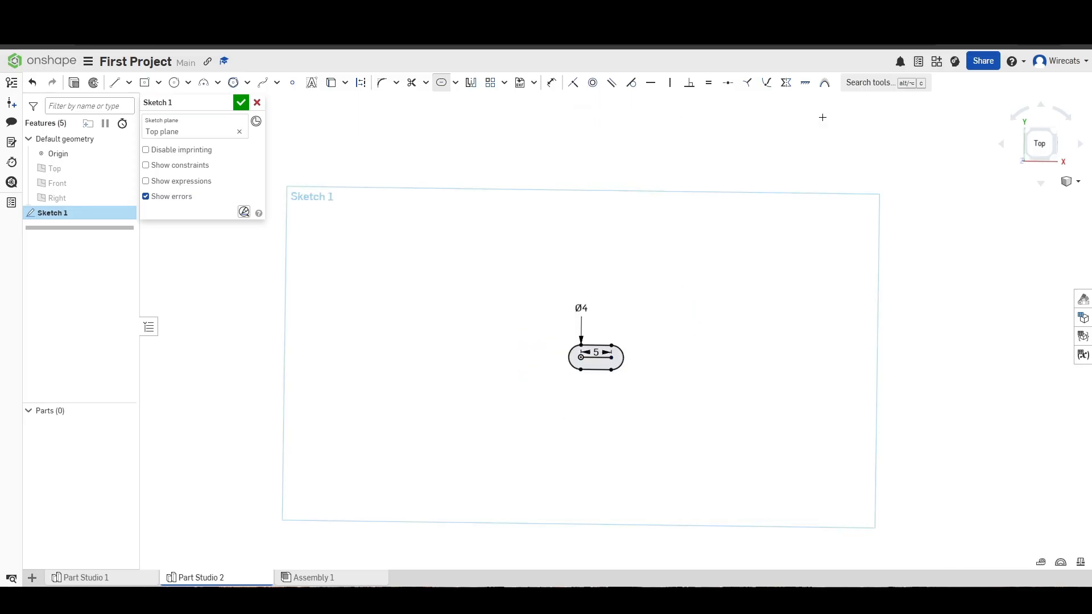
Step: Convert the slot's centreline to construction geometry
scroll(546, 325, "up", 5)
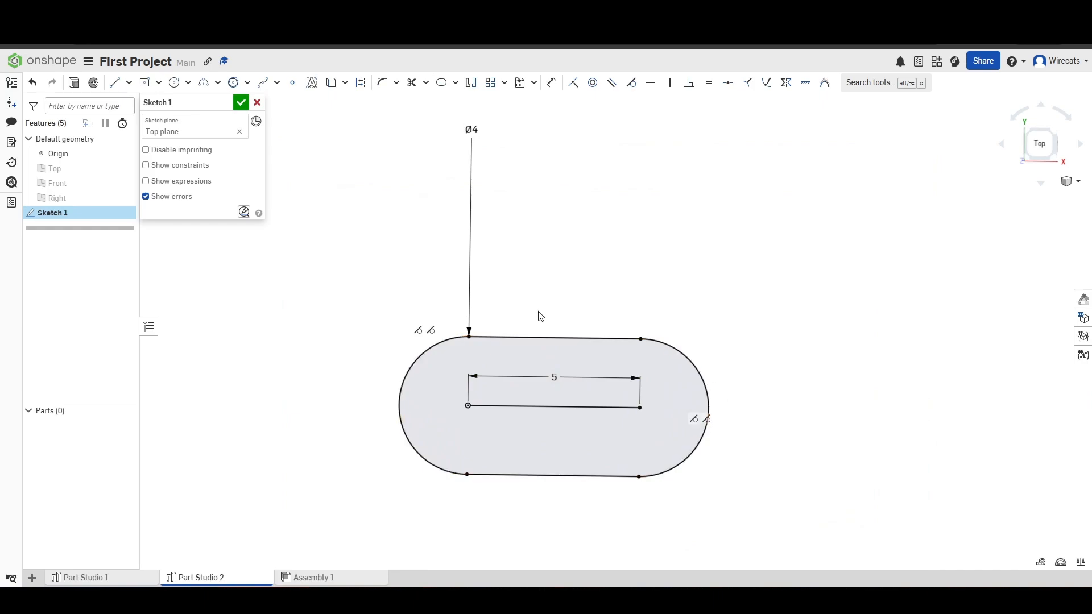
scroll(641, 416, "down", 3)
left_click(513, 399)
key("q")
left_click(614, 444)
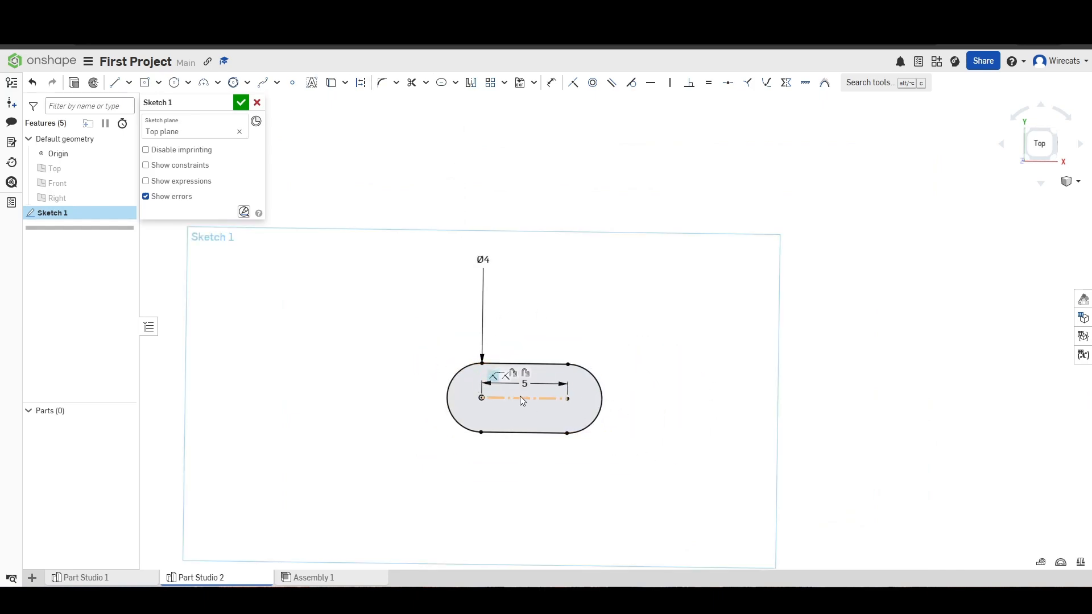
Step: Replace the slot and its centreline with a vertical line running upward from the origin
left_click_drag(716, 497, 323, 216)
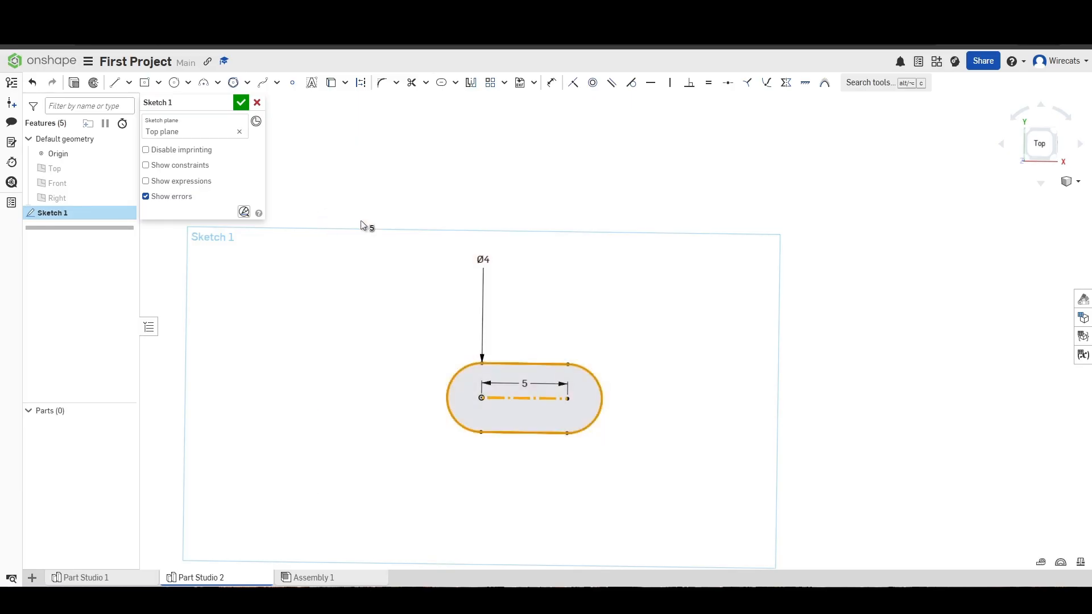
key("Delete")
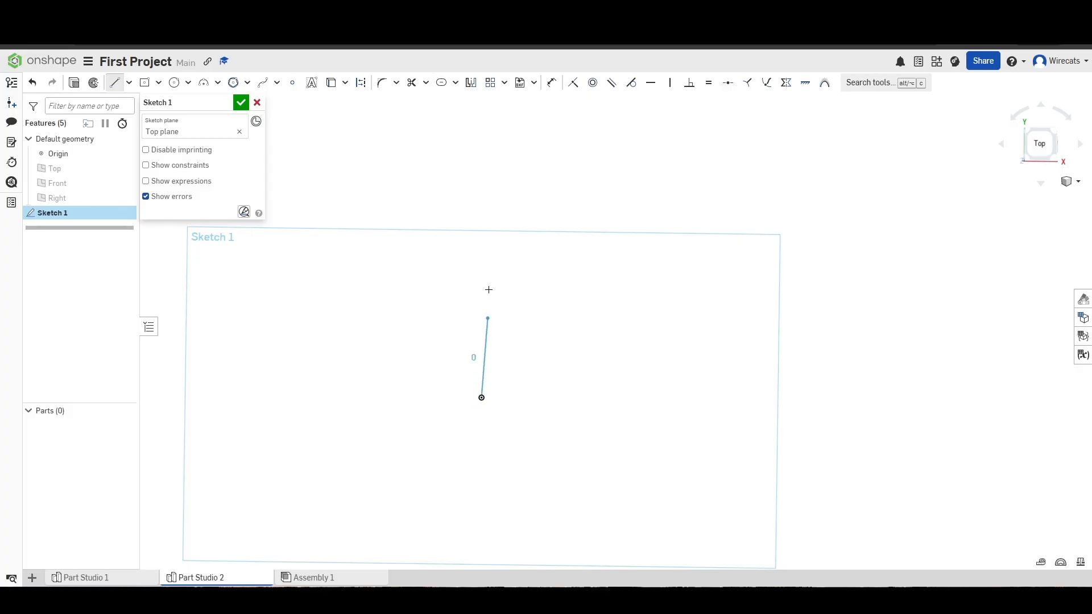
left_click(483, 171)
key("Escape")
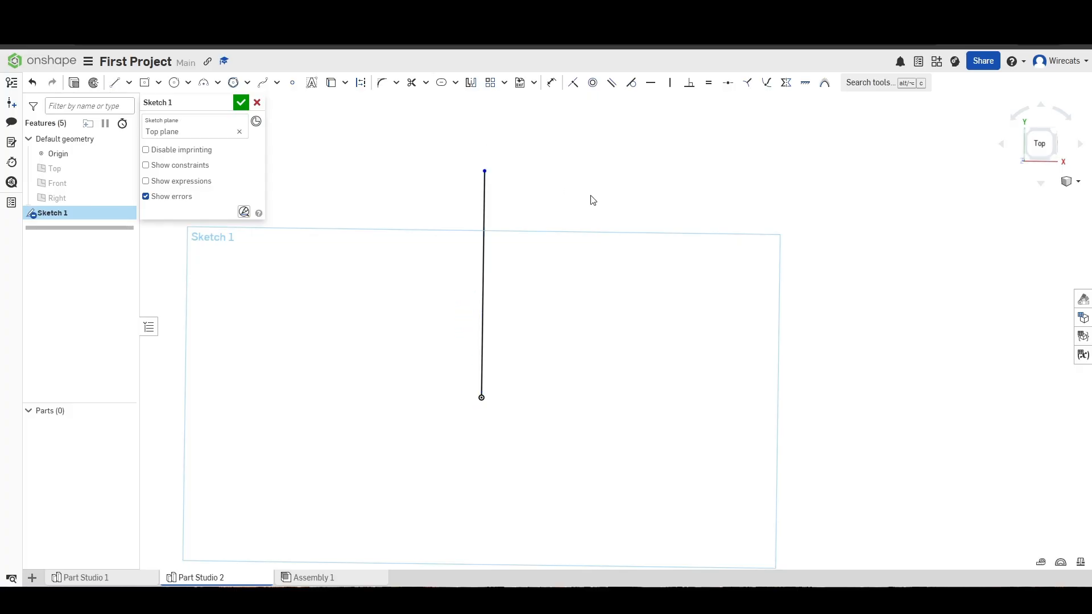
Step: Sketch a centre-point rectangle on the positive X side of the vertical line
left_click(145, 82)
left_click(599, 315)
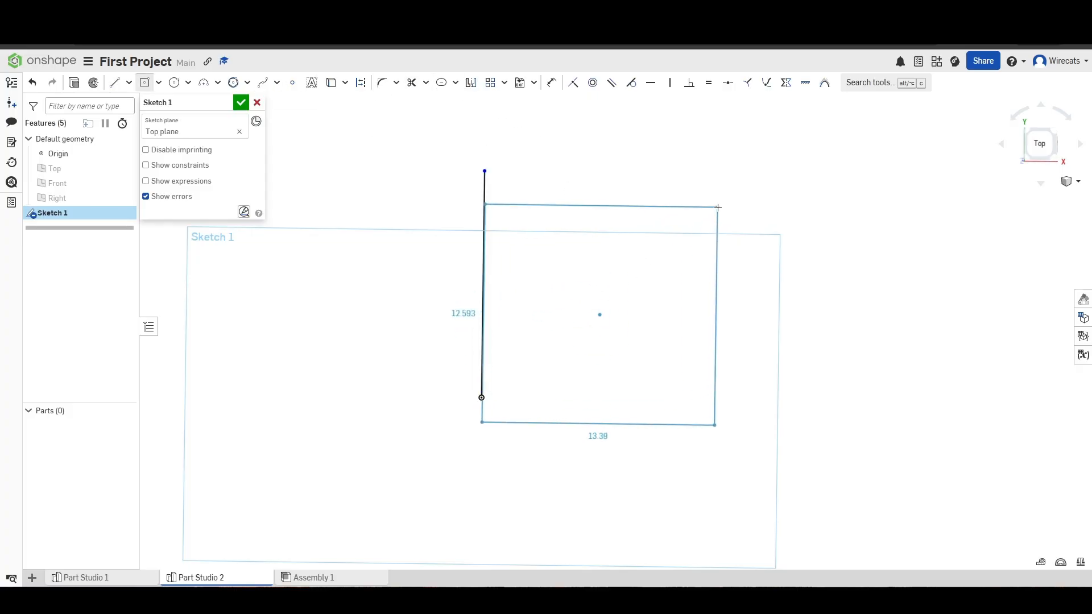
left_click(690, 257)
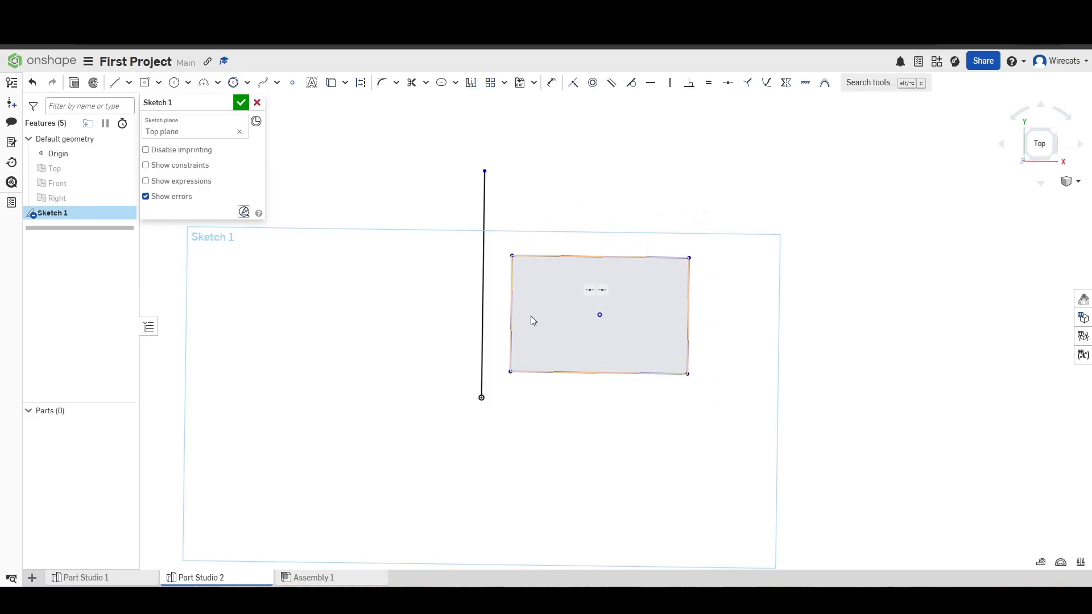
Step: Mirror the rectangle's four edges across the vertical line
left_click(511, 331)
left_click(568, 373)
left_click(688, 318)
left_click(660, 257)
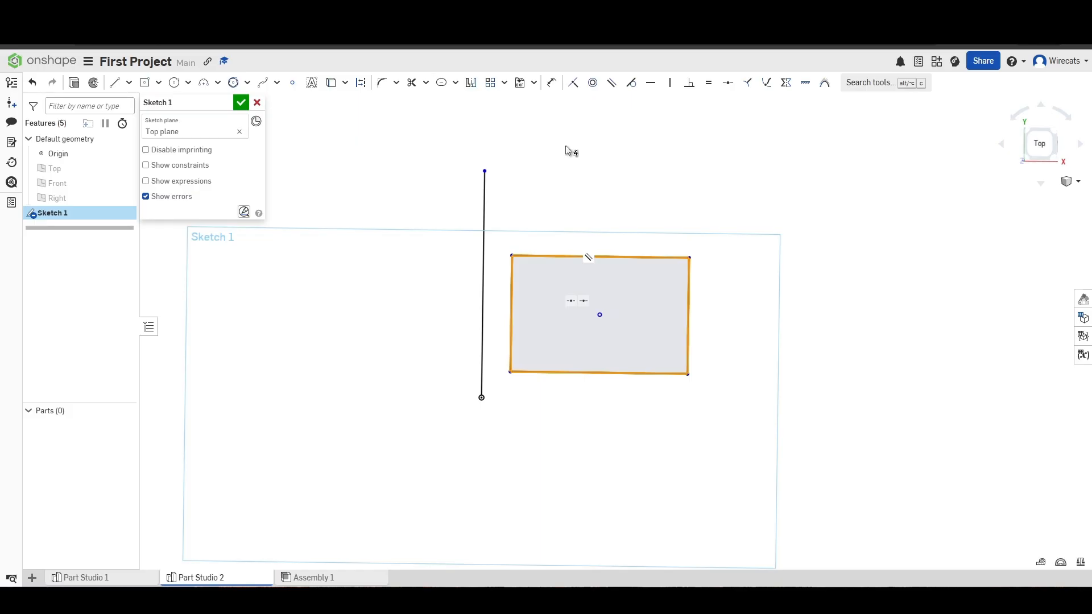
left_click(470, 84)
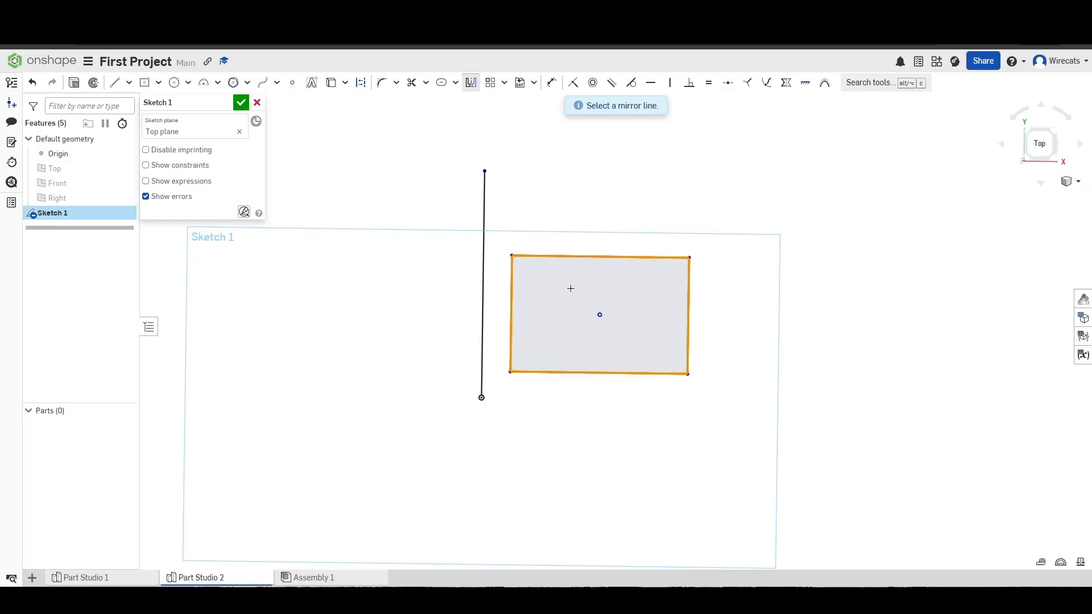
left_click(485, 274)
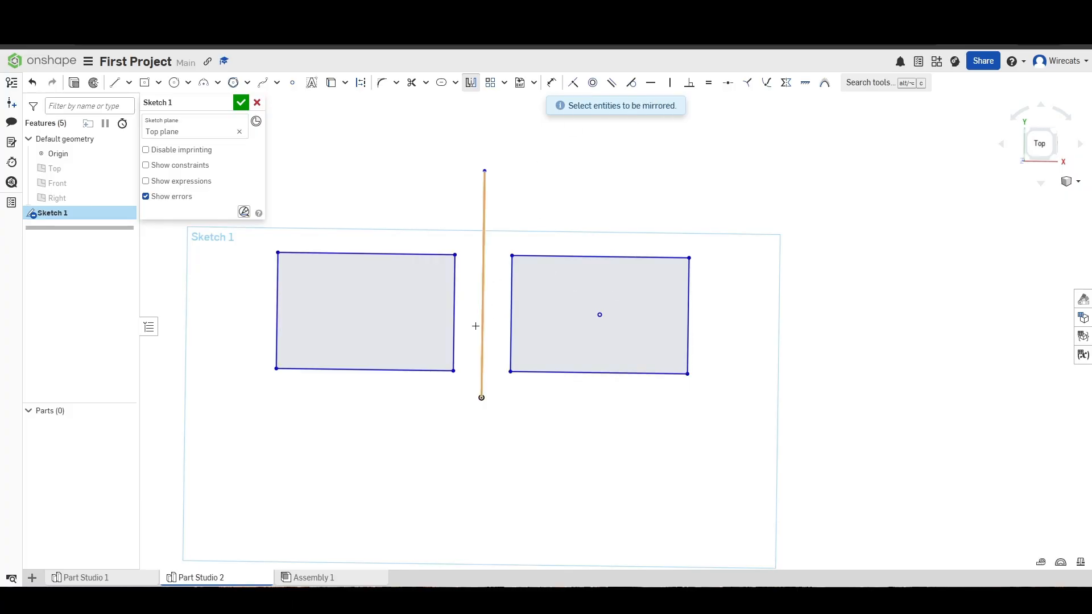
key("Escape")
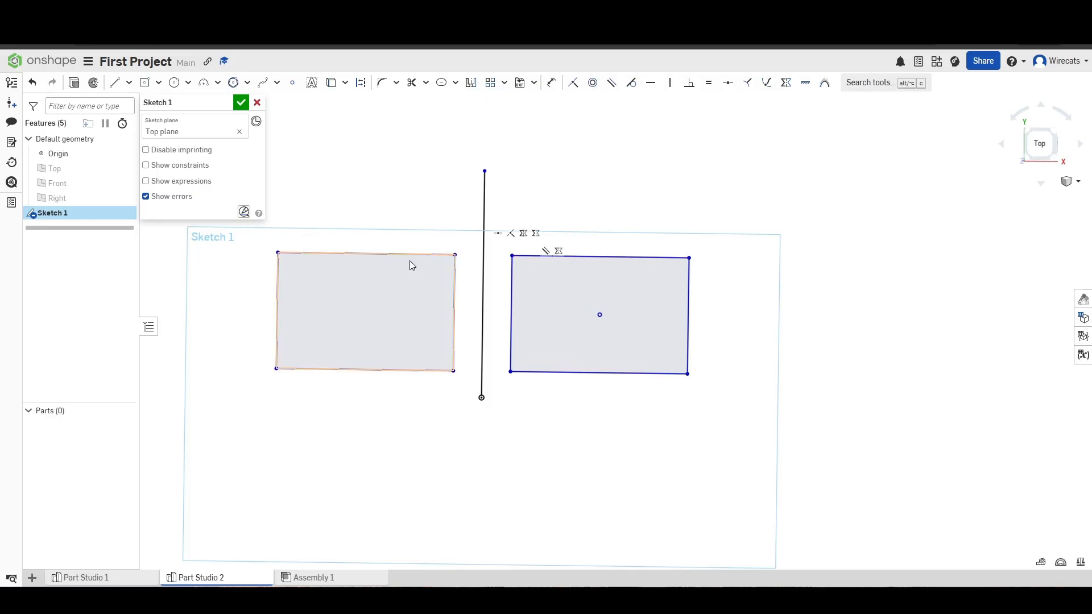
Step: Reshape the original rectangle by its upper corner nearest the mirror line, and delete all the sketch geometry
left_click_drag(512, 256, 561, 236)
left_click_drag(785, 417, 271, 146)
key("Delete")
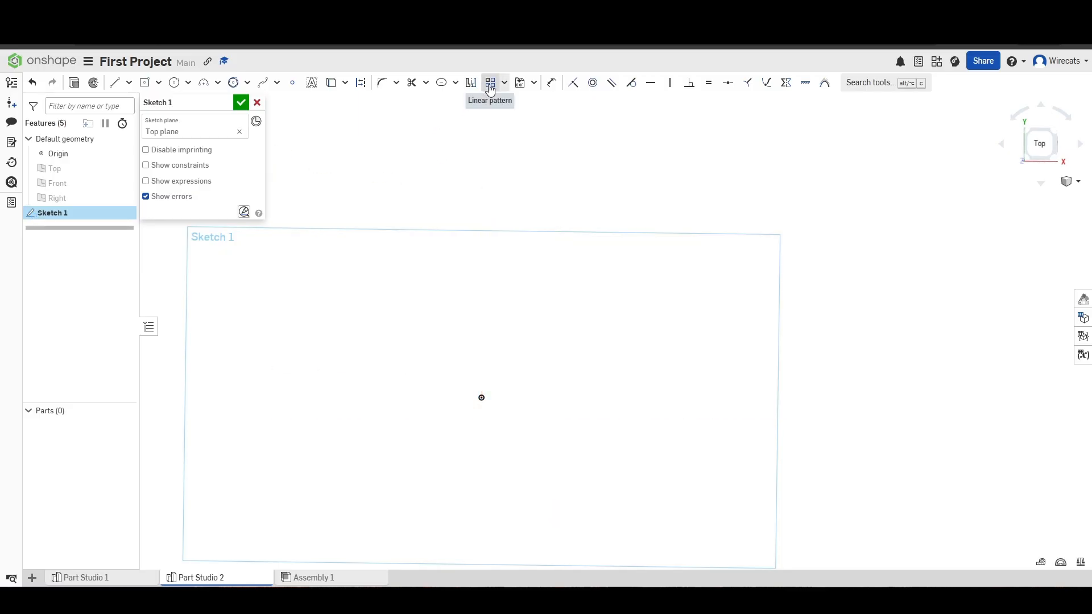
Step: Sketch a circle about 4.37 mm in diameter on the origin and pattern it linearly along X about 36.7 mm apart
left_click(482, 398)
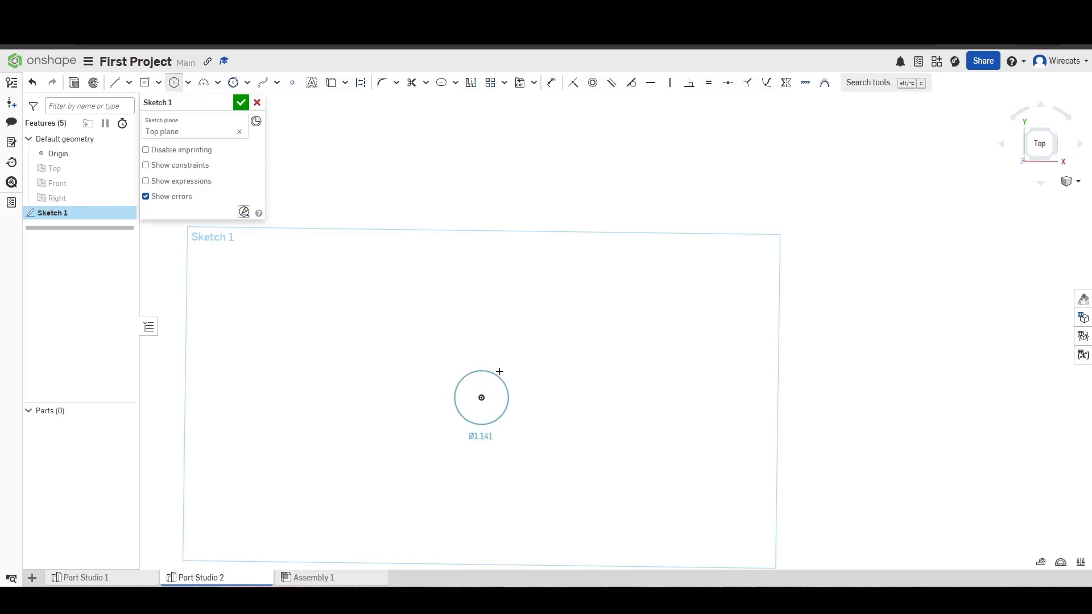
left_click(509, 371)
left_click(505, 83)
left_click(506, 101)
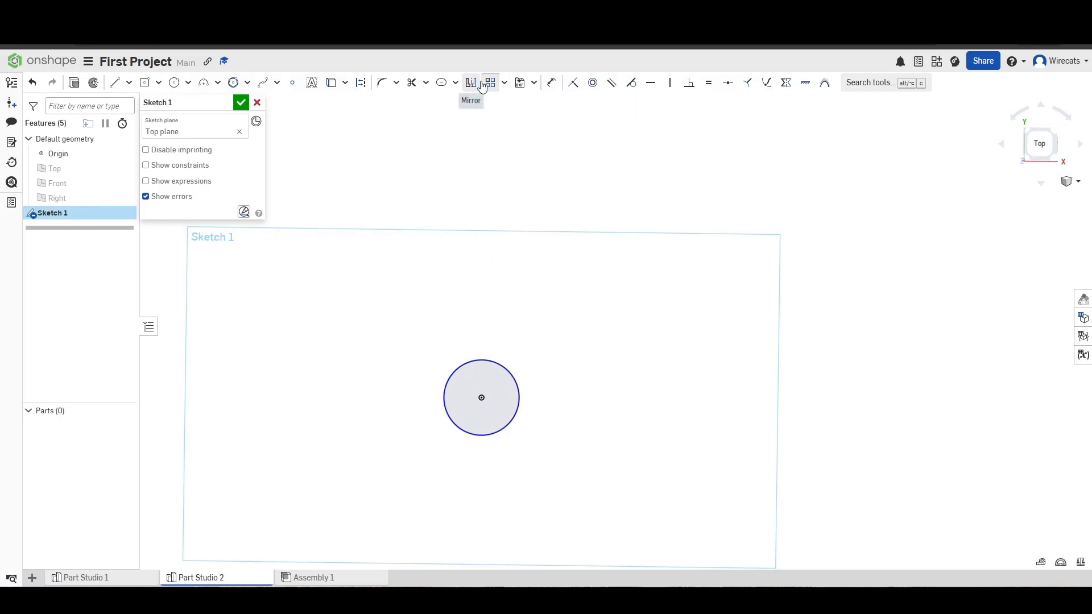
left_click(490, 364)
scroll(632, 362, "down", 5)
scroll(626, 398, "up", 3)
left_click_drag(623, 364, 666, 364)
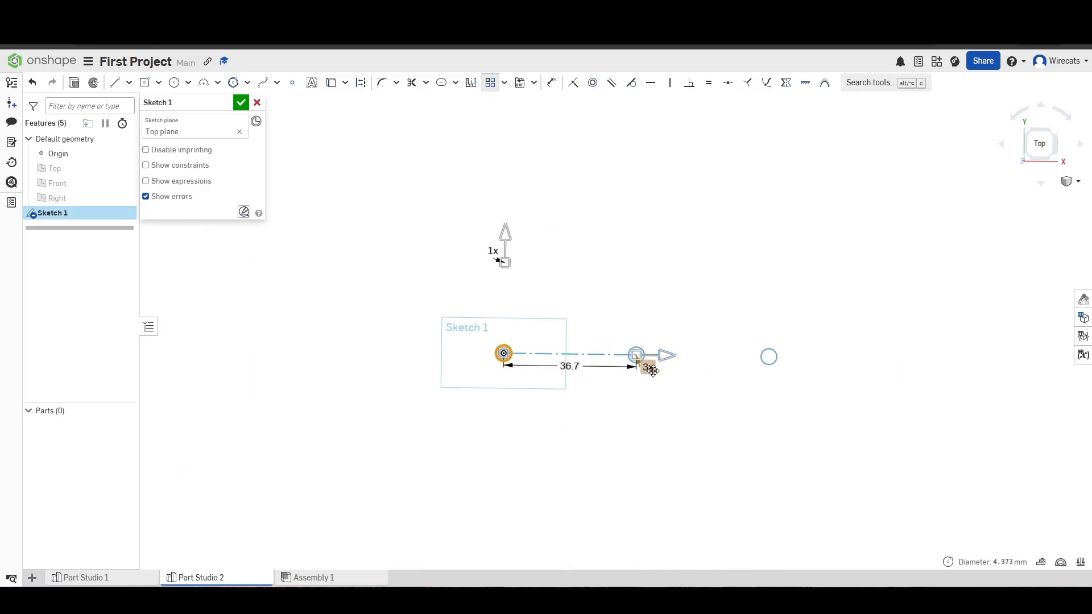
Step: Set the horizontal instance count to 10 and reduce the spacing to about 12.6 mm
left_click(648, 368)
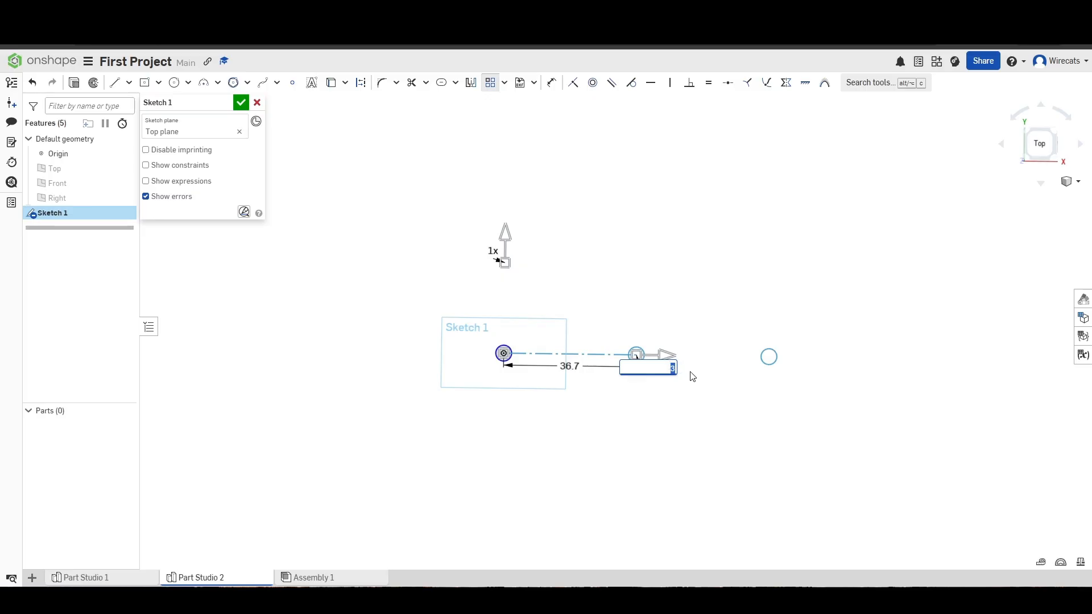
type("10")
key("Return")
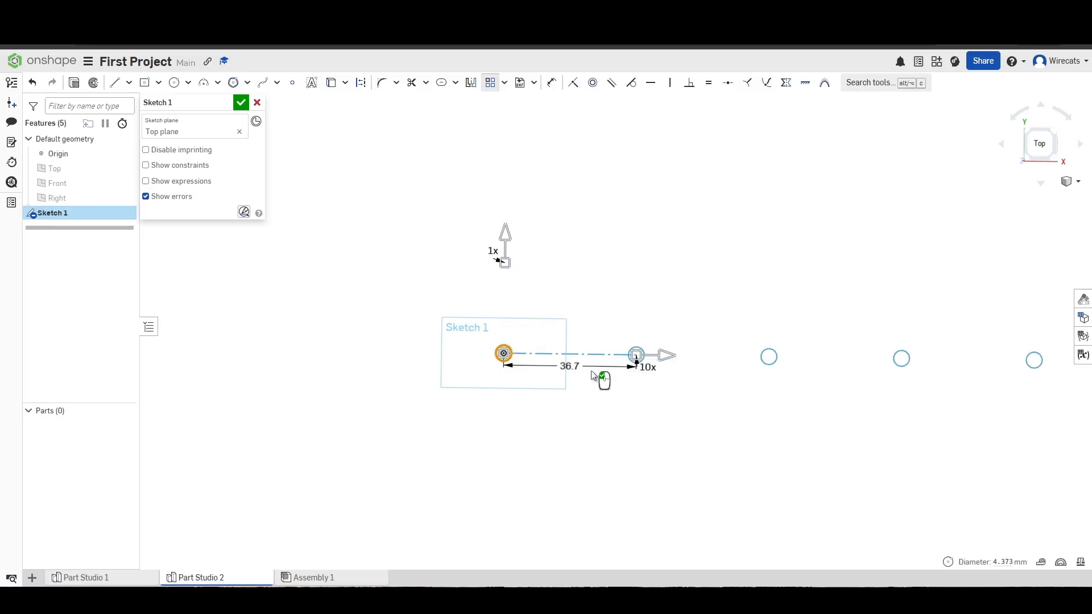
left_click_drag(663, 356, 647, 360)
left_click_drag(602, 362, 515, 367)
Step: Extend the linear pattern vertically to 5 rows spaced about 9.5 mm apart
left_click_drag(509, 243, 524, 275)
left_click(493, 284)
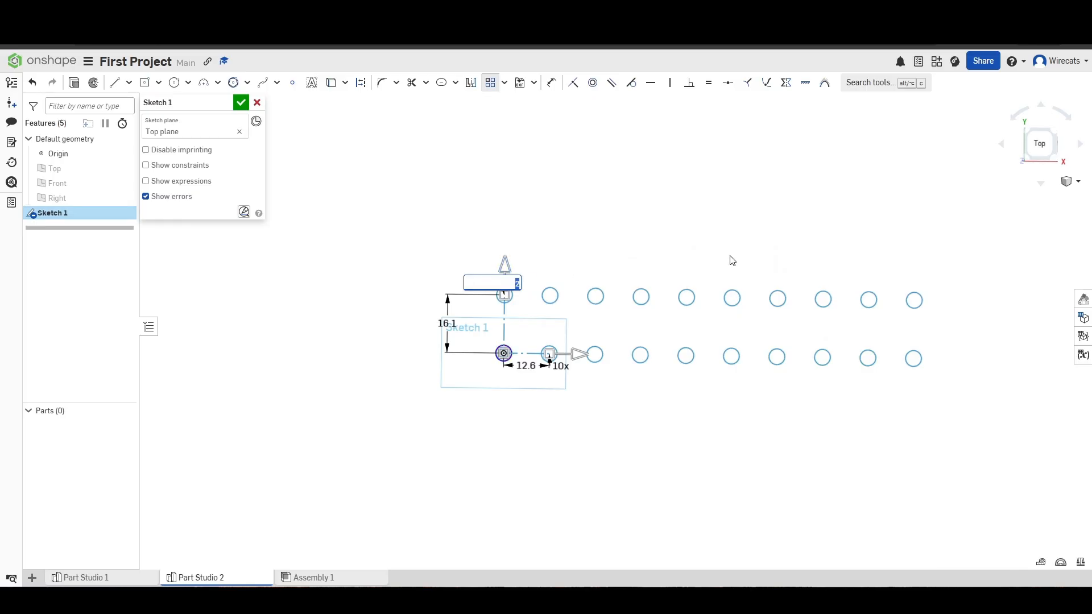
type("5")
left_click(732, 261)
left_click_drag(501, 249, 571, 313)
middle_click_drag(824, 390, 744, 455)
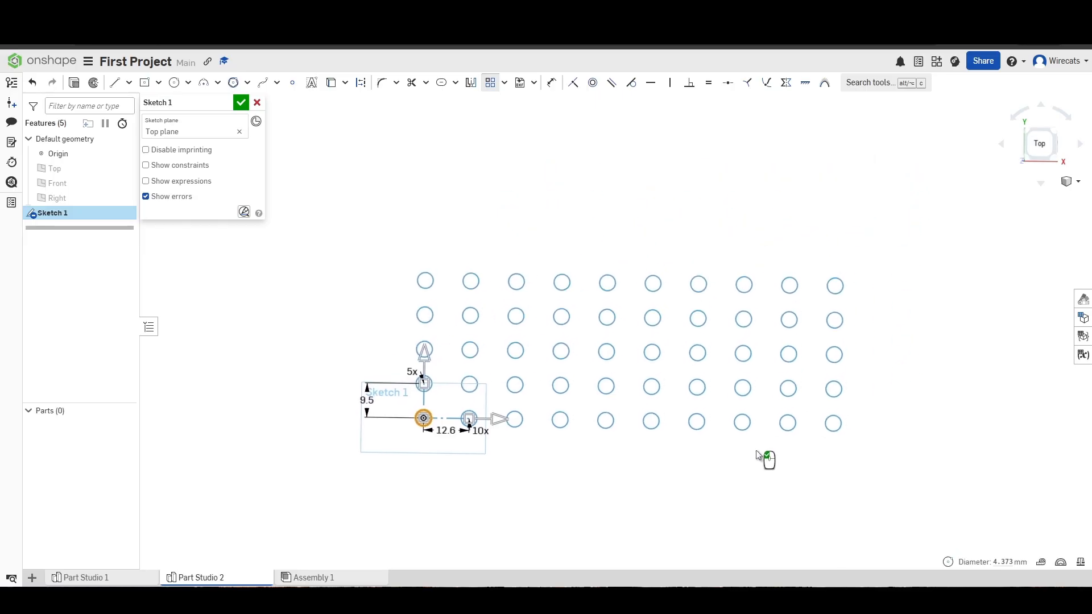
left_click(543, 459)
Step: Delete the whole grid of patterned circles
left_click_drag(361, 245, 970, 464)
key("Delete")
scroll(331, 432, "up", 2)
Step: Sketch a circle about 10.5 mm in diameter centred on the origin
left_click(504, 84)
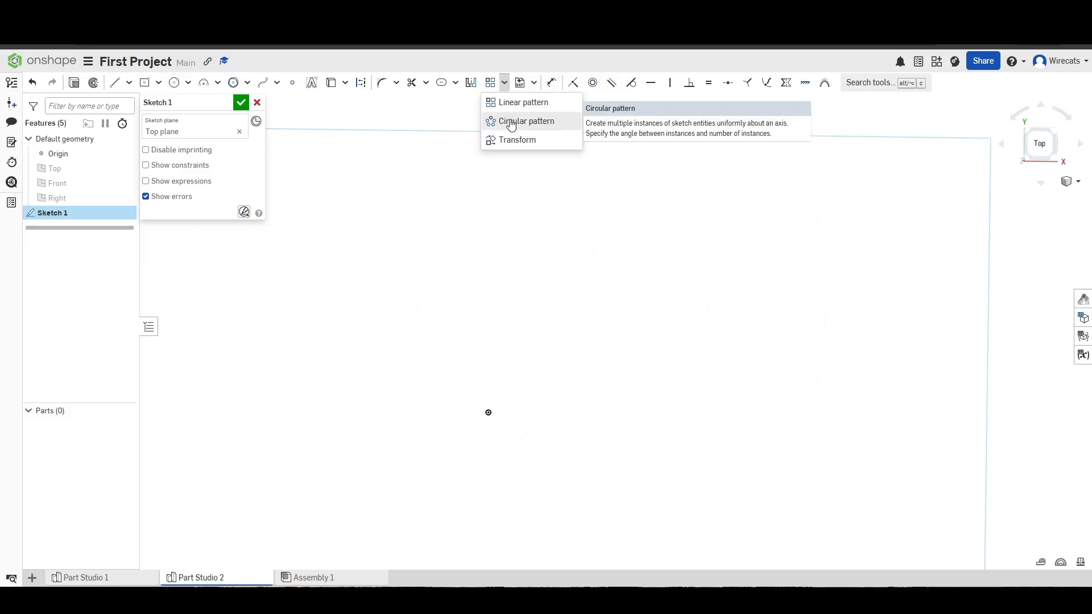
left_click(489, 413)
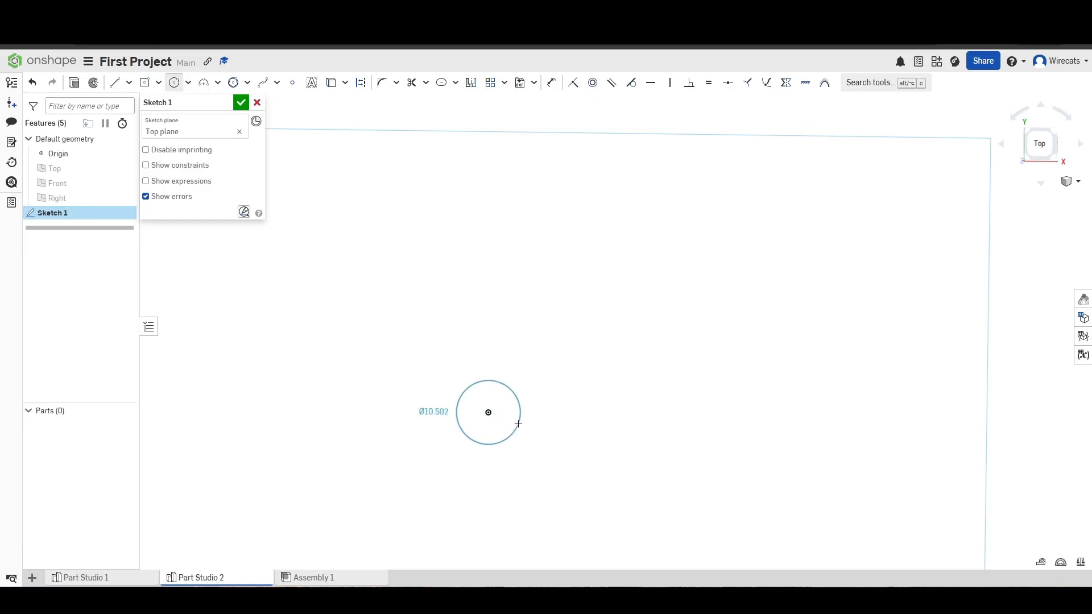
left_click(520, 422)
Step: Create a circular pattern of the circle with 5 instances and move the pattern centre to a point above the original circle
left_click(506, 85)
left_click(507, 120)
left_click(516, 399)
scroll(714, 402, "down", 3)
scroll(620, 330, "down", 5)
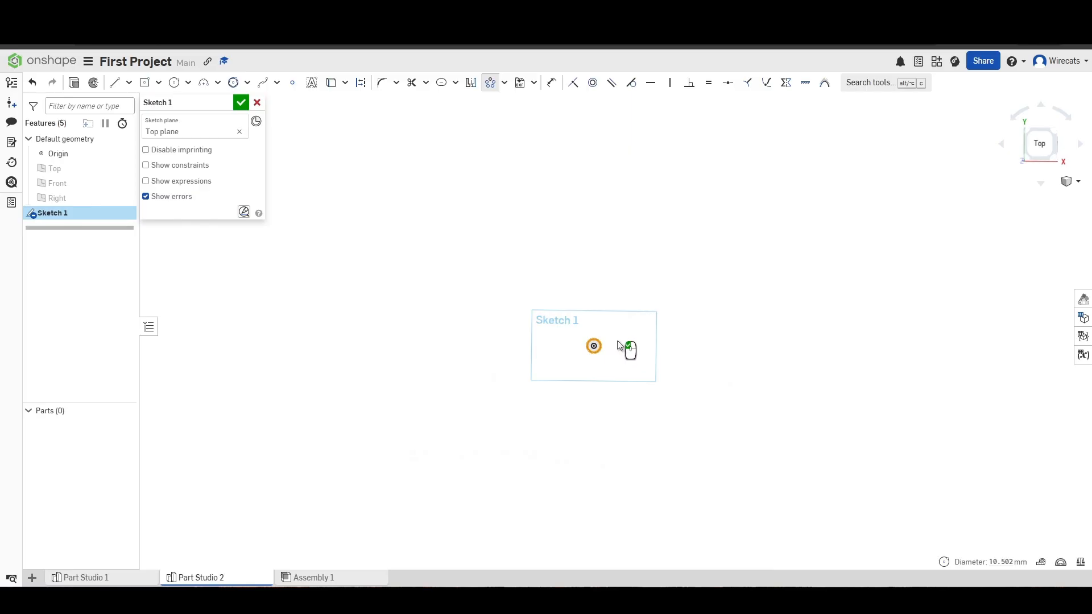
scroll(617, 341, "up", 4)
scroll(589, 317, "up", 3)
left_click(547, 344)
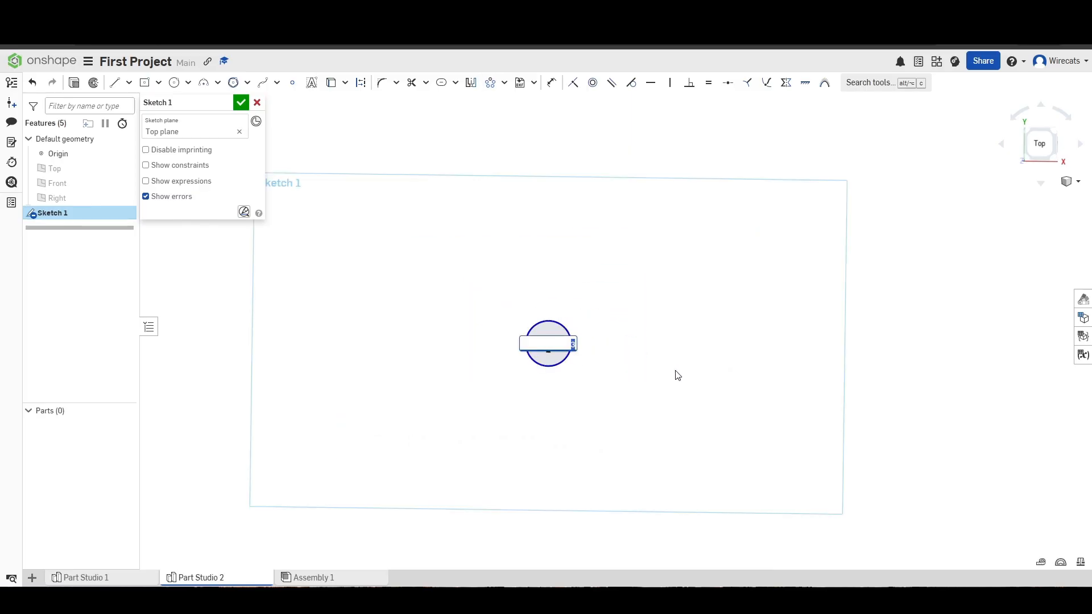
key("Return")
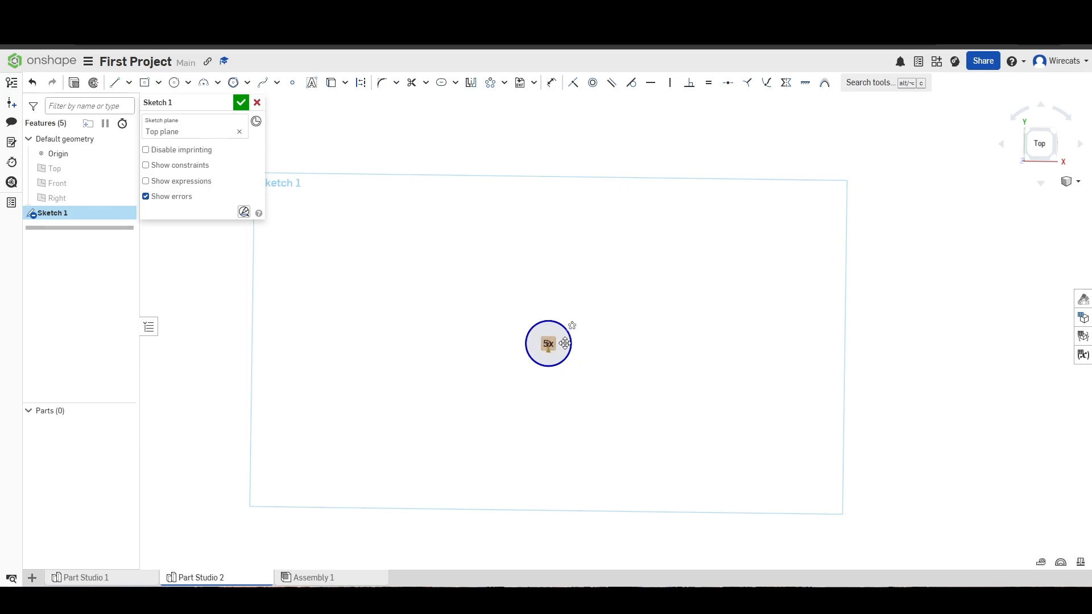
mouse_move(552, 346)
left_mouse_down()
mouse_move(582, 400)
mouse_move(492, 313)
mouse_move(608, 290)
mouse_move(434, 334)
mouse_move(622, 398)
mouse_move(480, 282)
mouse_move(523, 395)
mouse_move(530, 289)
left_mouse_up()
Step: Delete all the circles of the circular pattern
scroll(582, 399, "down", 5)
scroll(609, 359, "up", 4)
left_click_drag(689, 415, 398, 151)
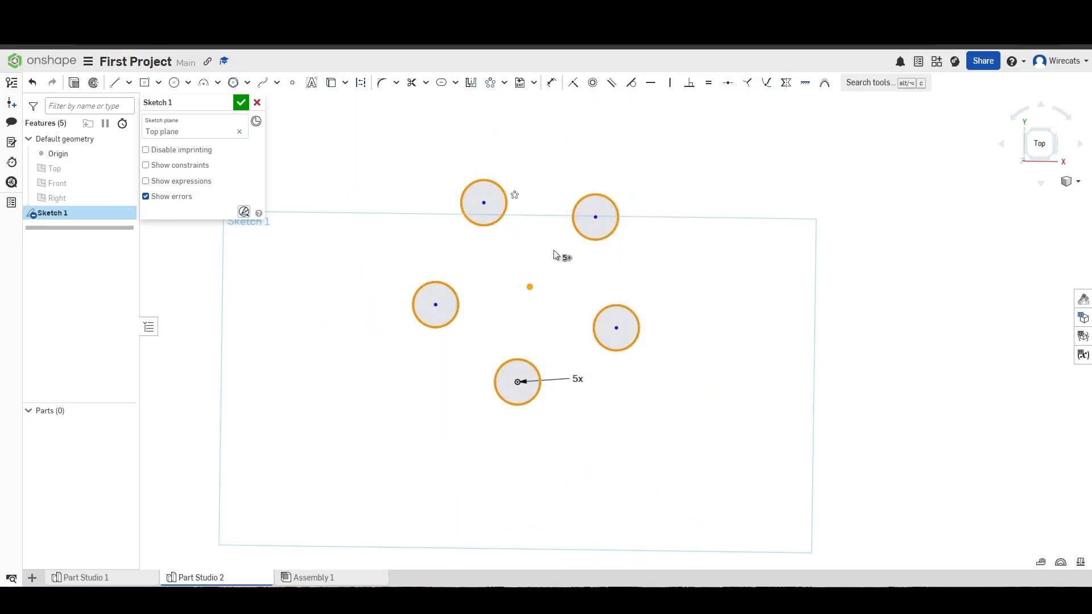
key("Delete")
Step: Sketch a slanted line about 72 mm long above the origin, falling towards the right
left_click(504, 83)
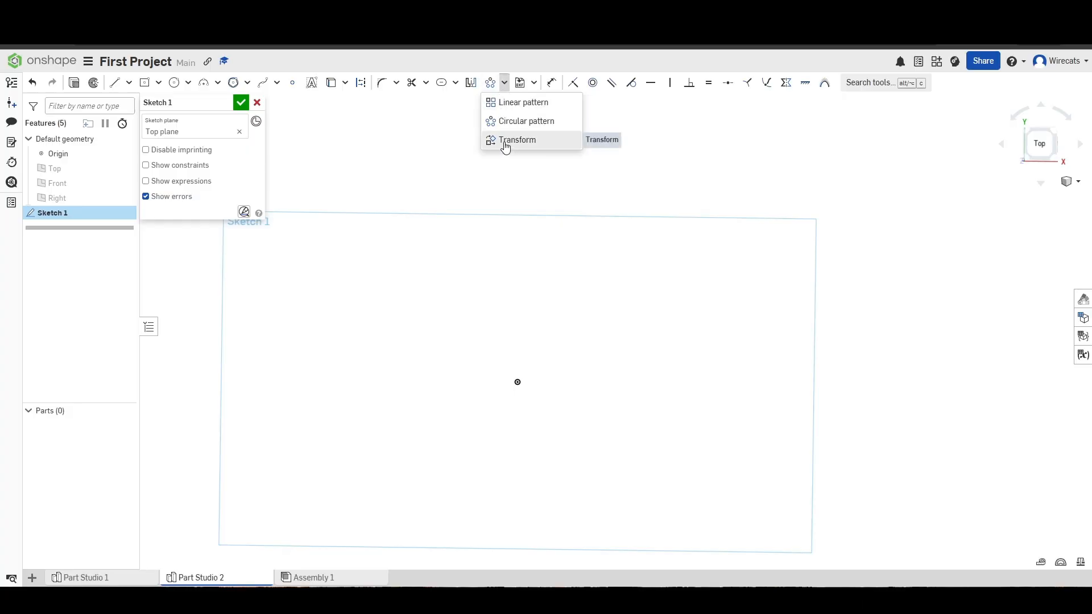
scroll(529, 251, "down", 2)
left_click_drag(398, 125, 597, 229)
scroll(782, 324, "down", 1)
scroll(790, 349, "up", 2)
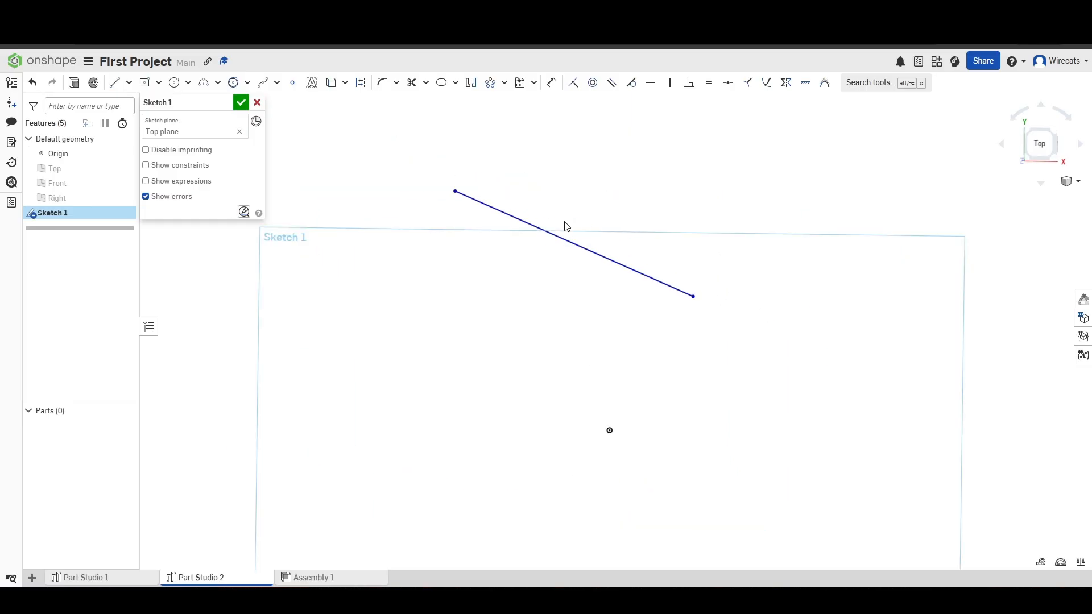
Step: Reposition the slanted line with the Transform tool's manipulator and undo the change
left_click(536, 84)
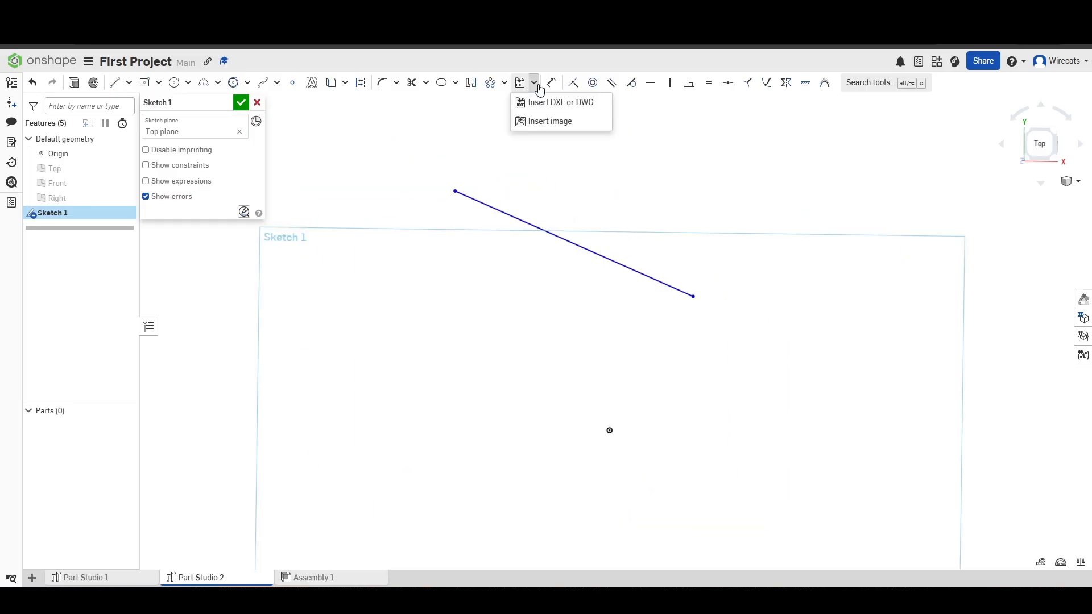
left_click(504, 82)
left_click(506, 139)
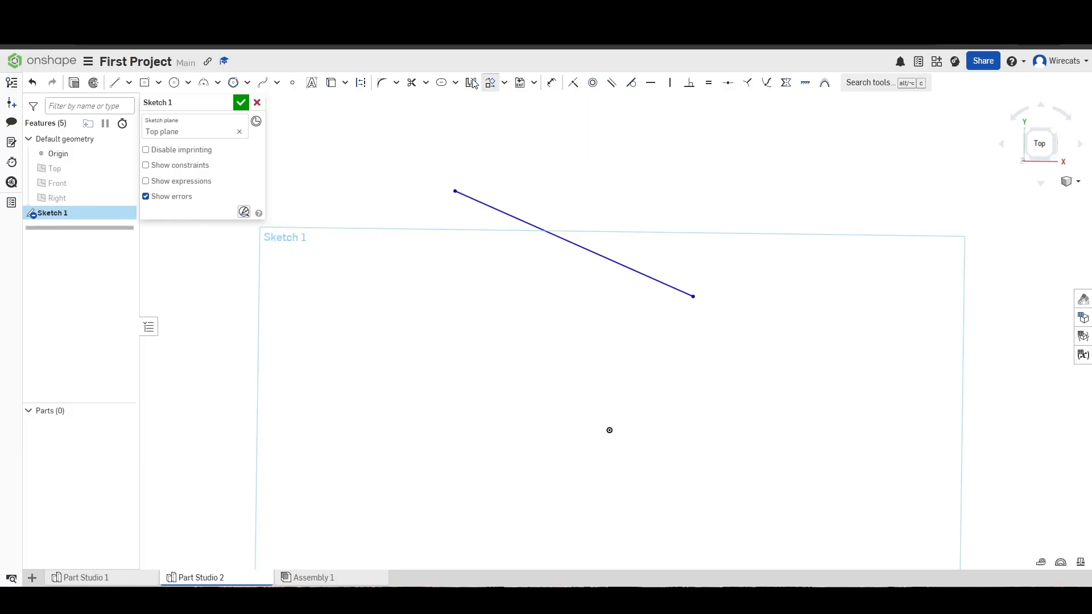
left_click(534, 228)
scroll(725, 367, "down", 3)
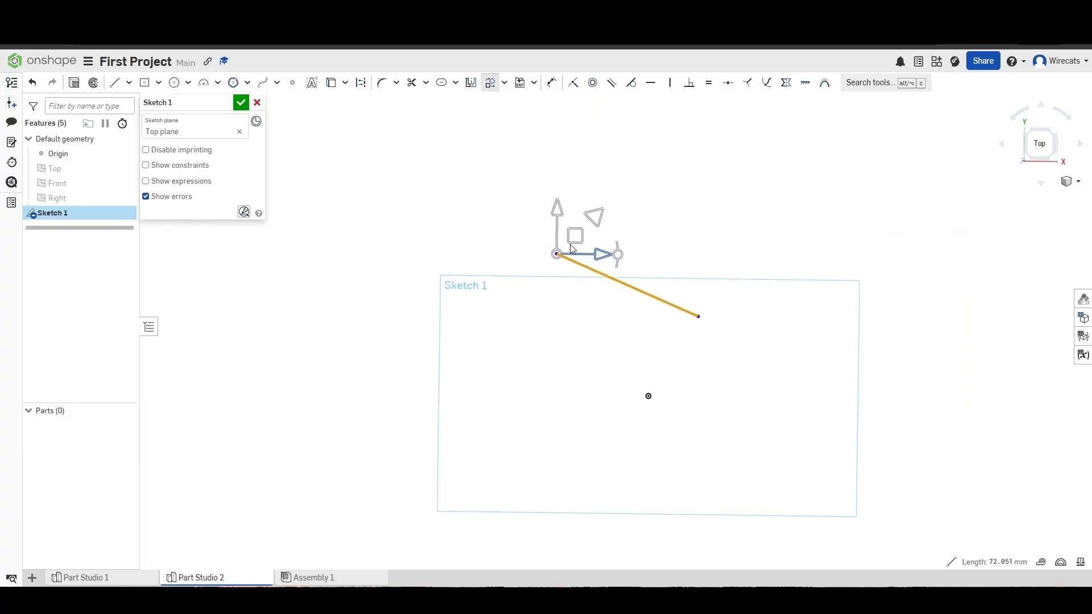
left_click_drag(563, 222, 542, 329)
left_click_drag(531, 279, 560, 231)
left_click(701, 332)
key("ctrl+z")
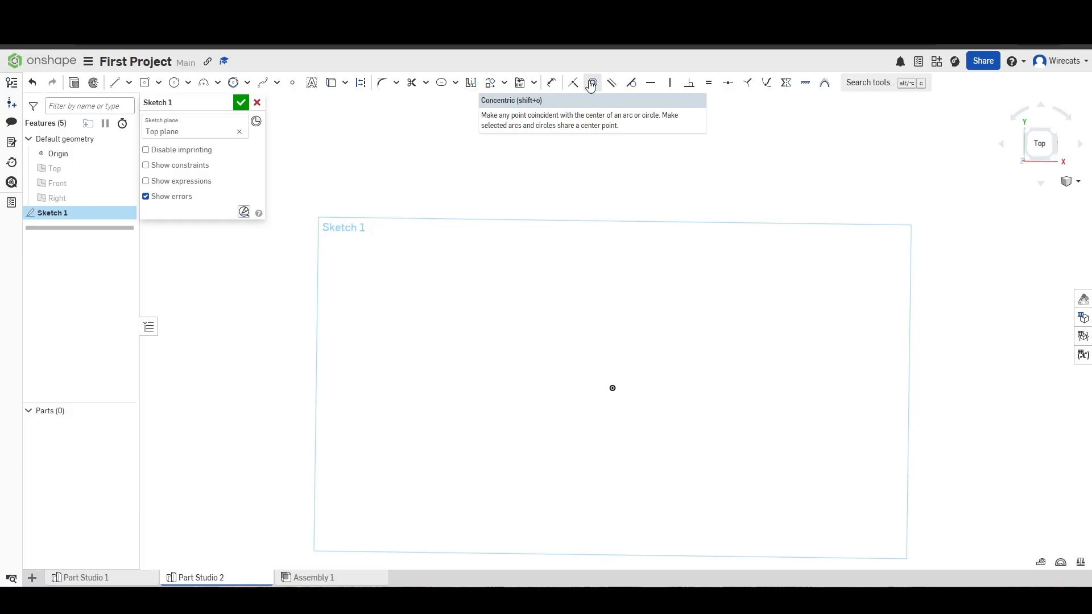
Step: Sketch two separate circles, one about 95.3 mm in diameter and a larger one about 190.3 mm to its right
key("c")
left_click(541, 268)
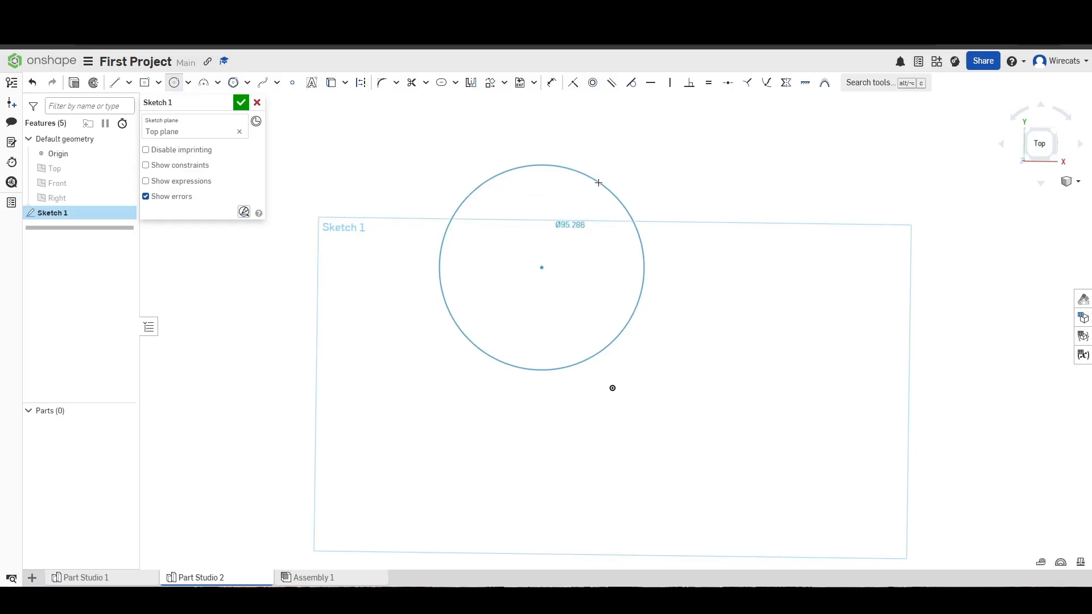
left_click(597, 181)
left_click(849, 356)
left_click(955, 180)
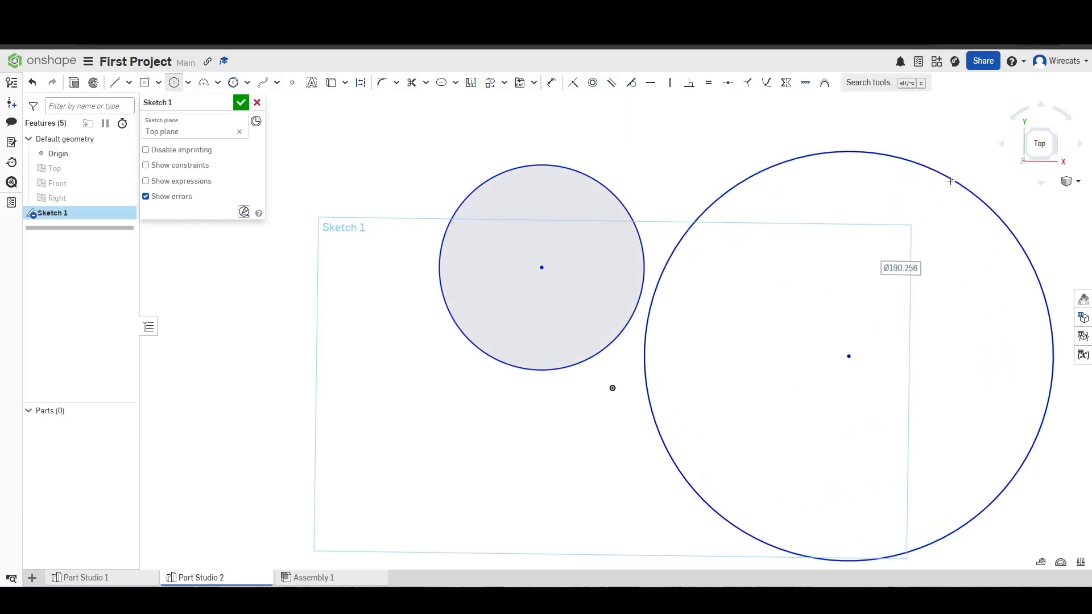
key("Escape")
Step: Make the two circles concentric and move their shared centre onto the origin
middle_click_drag(582, 232, 527, 252)
left_click(593, 84)
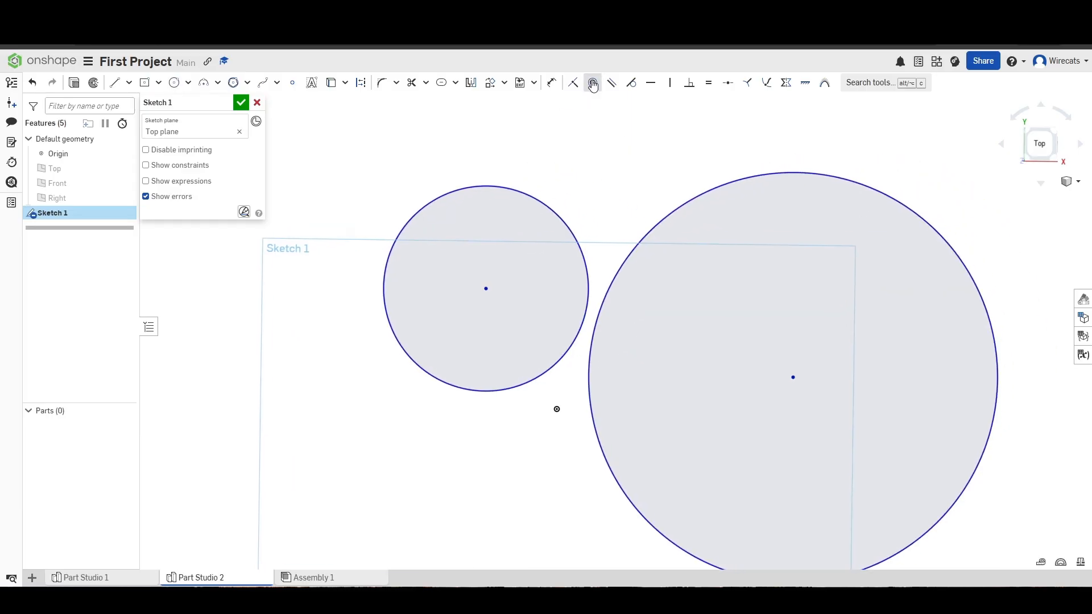
left_click(654, 223)
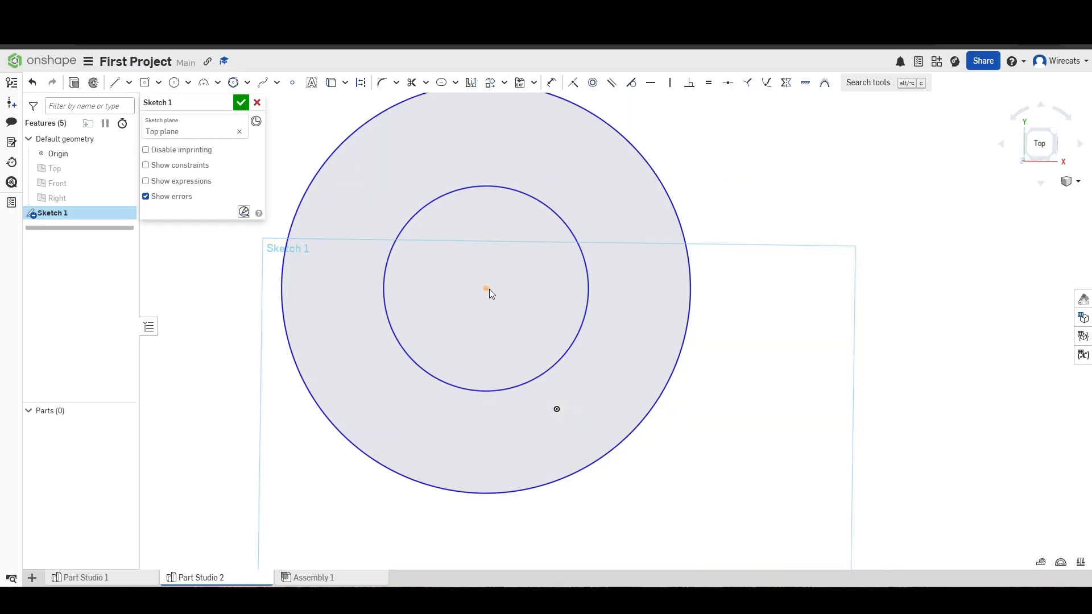
scroll(493, 291, "down", 3)
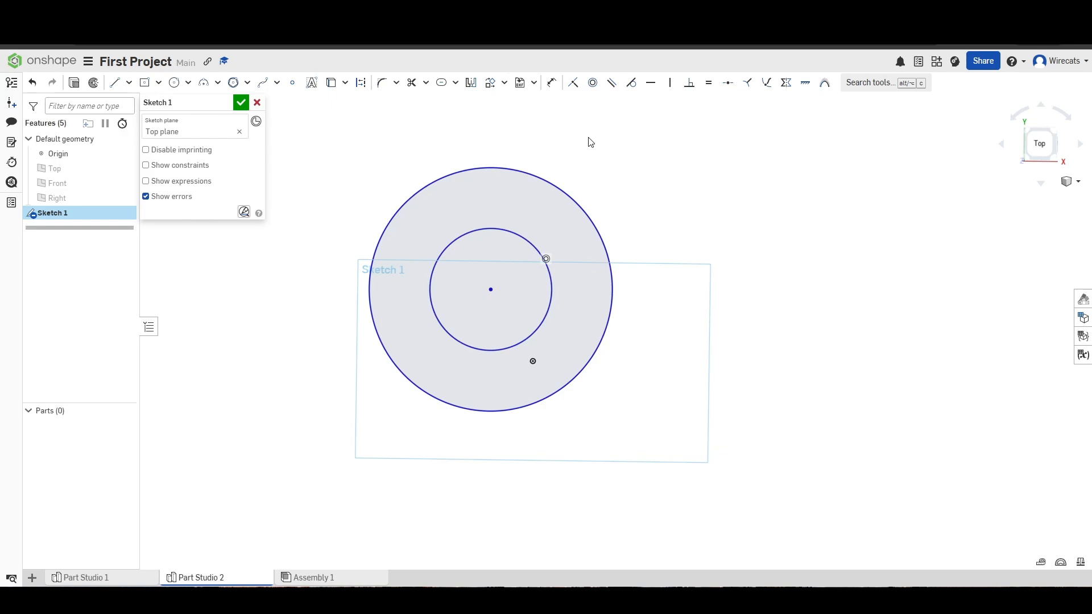
mouse_move(492, 292)
left_mouse_down()
mouse_move(500, 272)
mouse_move(475, 277)
mouse_move(495, 285)
mouse_move(490, 273)
mouse_move(534, 362)
left_mouse_up()
scroll(605, 404, "up", 3)
Step: Dimension the inner circle's diameter as 95 mm and the outer circle's as 190 mm, placing both labels outside the circles
key("u")
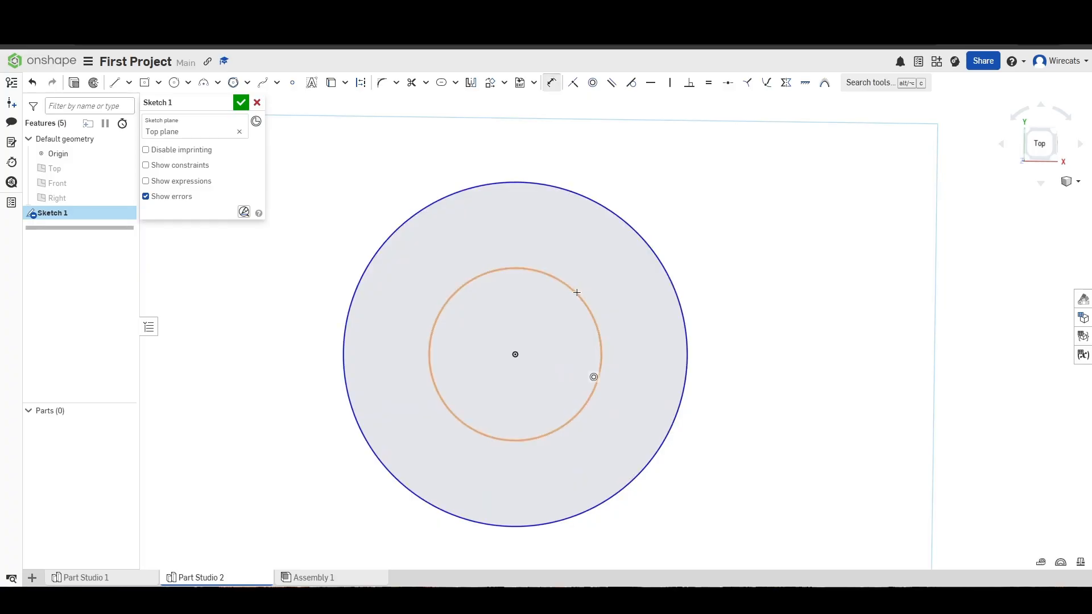
left_click(593, 317)
left_click(702, 317)
type("95")
key("Return")
left_click(680, 302)
left_click(659, 325)
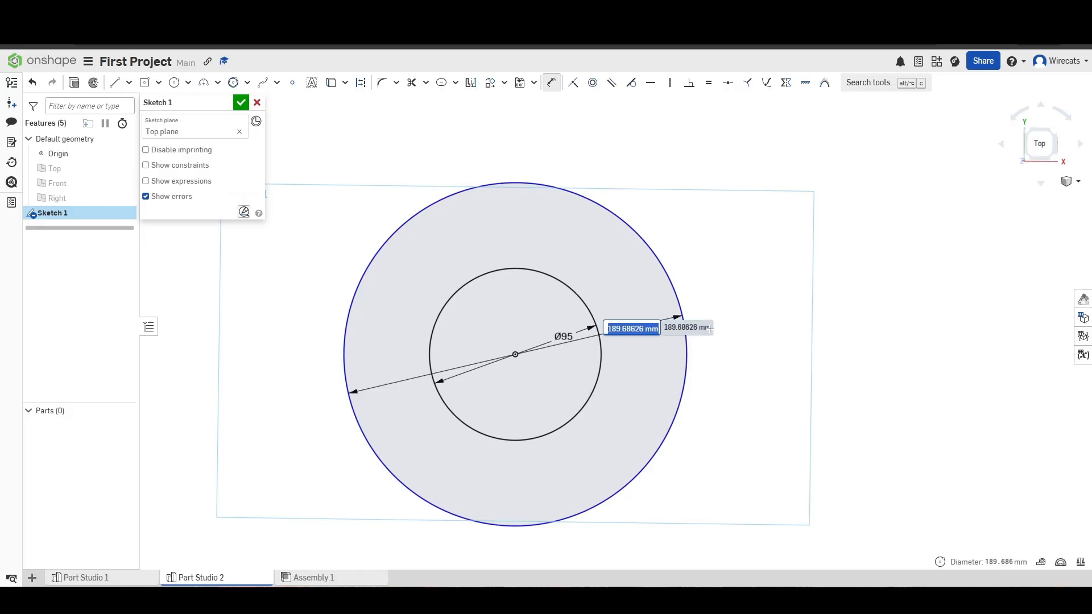
left_click(797, 327)
left_click_drag(637, 329, 728, 342)
left_click_drag(563, 336, 287, 365)
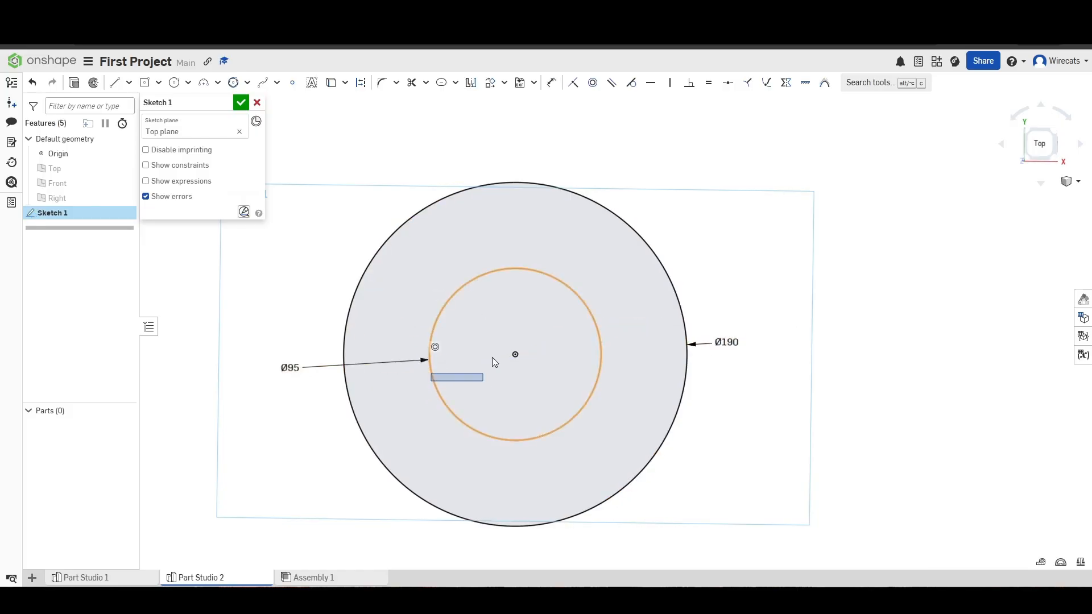
Step: Delete both concentric circles together with their dimensions
scroll(458, 313, "down", 1)
left_click_drag(751, 494, 310, 154)
key("Delete")
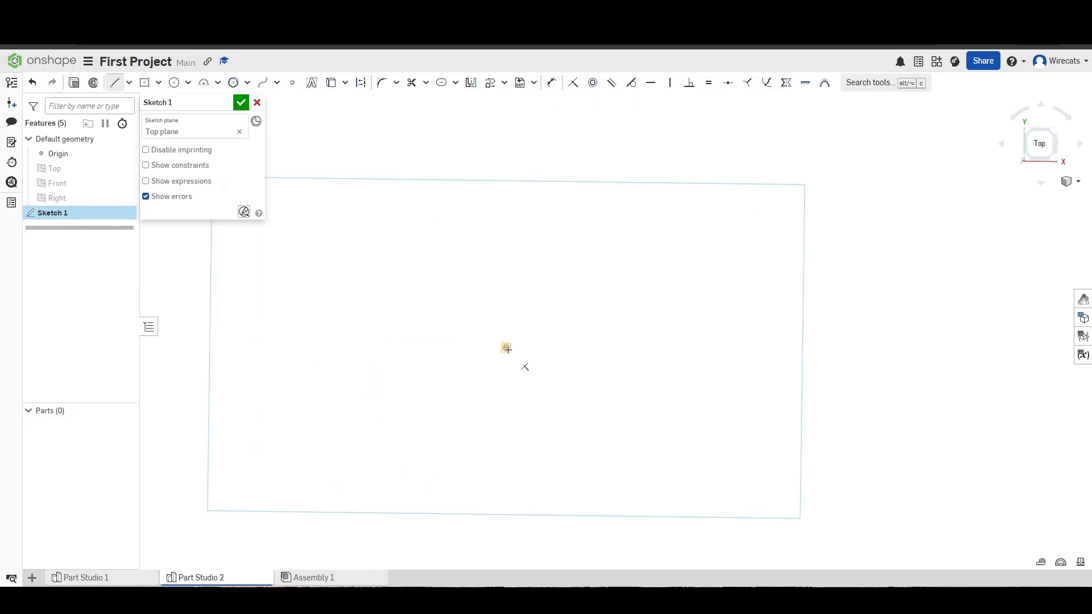
Step: Sketch a line from the origin sloping down to the right and a separate, longer line above it sloping up to the right
left_click(616, 400)
key("Escape")
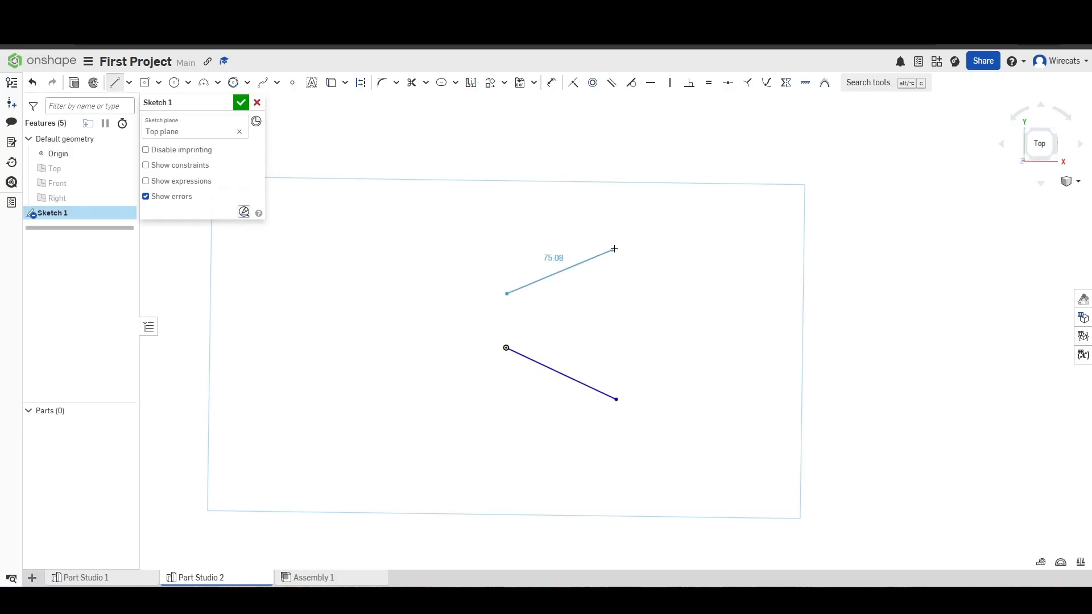
left_click(697, 208)
key("Escape")
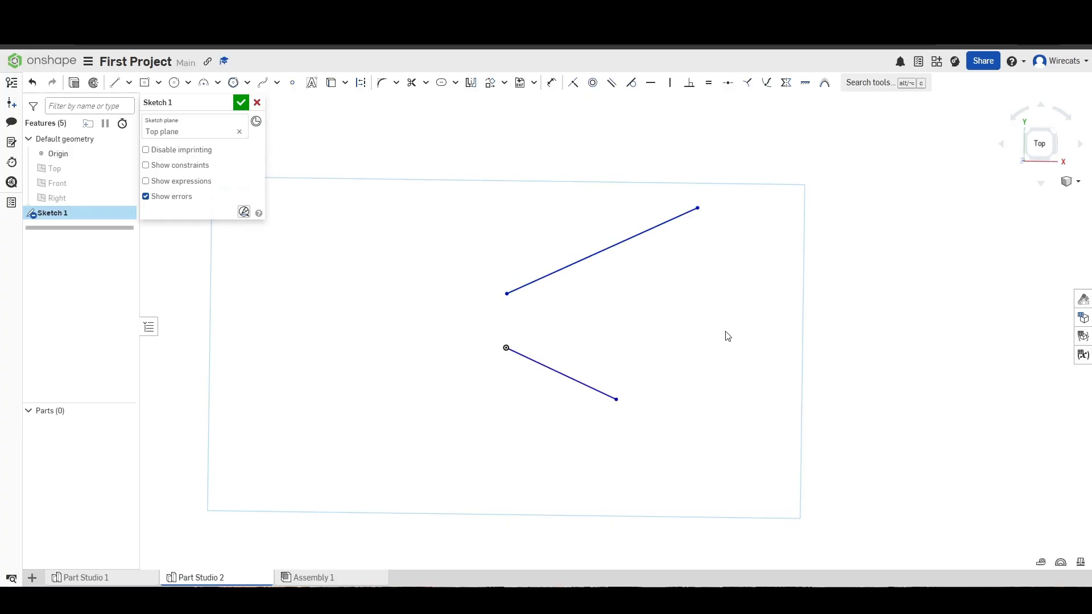
Step: Apply a Parallel constraint between the upper line and the line at the origin
left_click(609, 84)
left_click(588, 253)
left_click(561, 373)
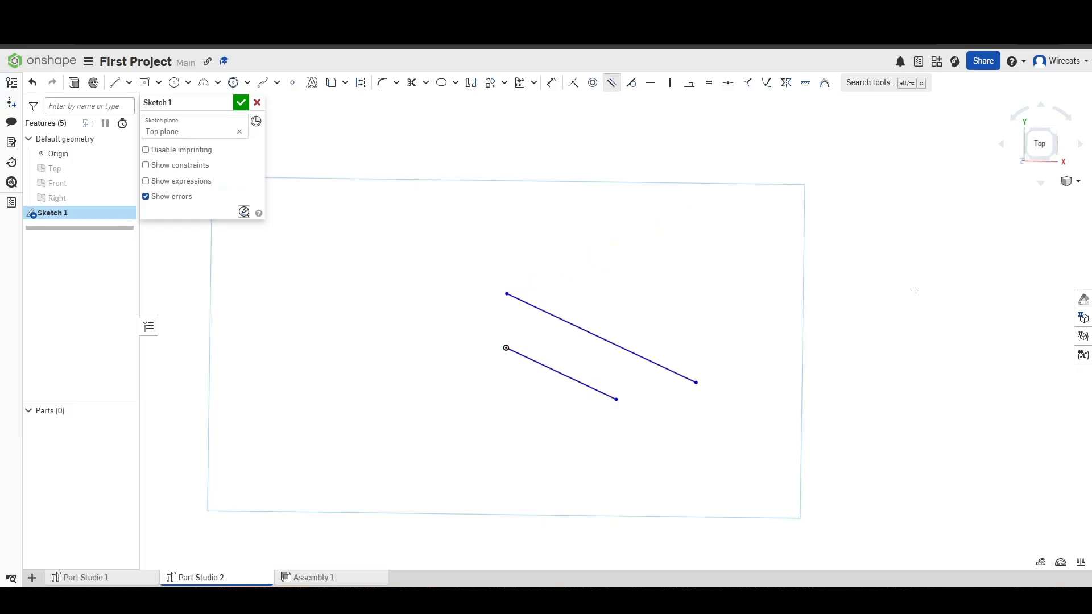
Step: Move the upper line's free end to test the parallel constraint, and delete both lines
left_click_drag(697, 383, 612, 280)
left_click(566, 285)
key("Delete")
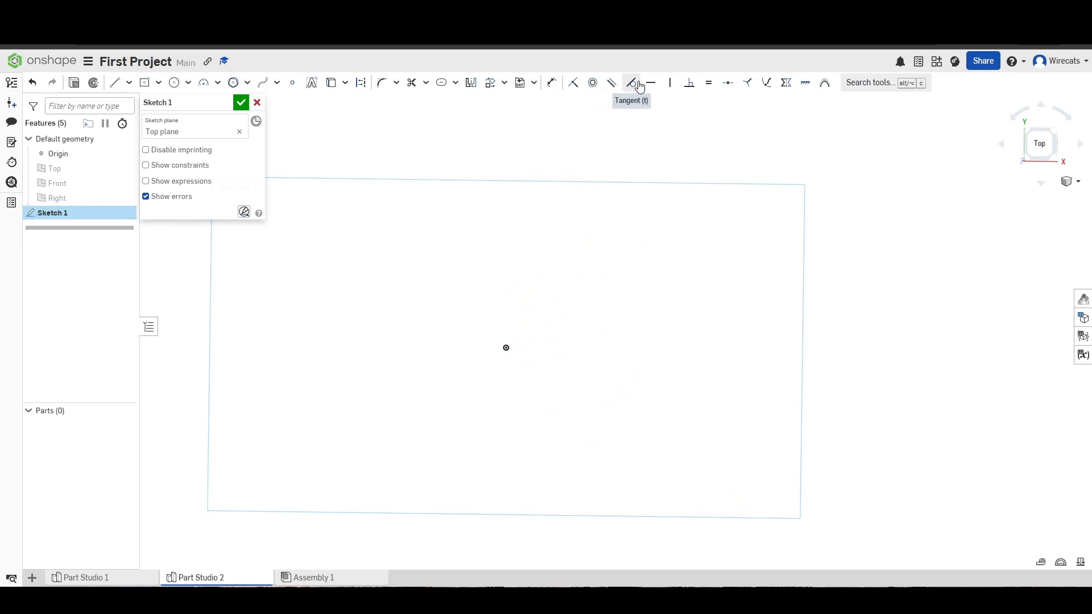
Step: Sketch a circle centred on the origin and a separate slanted line above its upper-left side
left_click(506, 347)
left_click(621, 260)
key("l")
left_click(310, 252)
left_click(587, 120)
key("Escape")
scroll(686, 274, "down", 1)
middle_click_drag(687, 274, 822, 321)
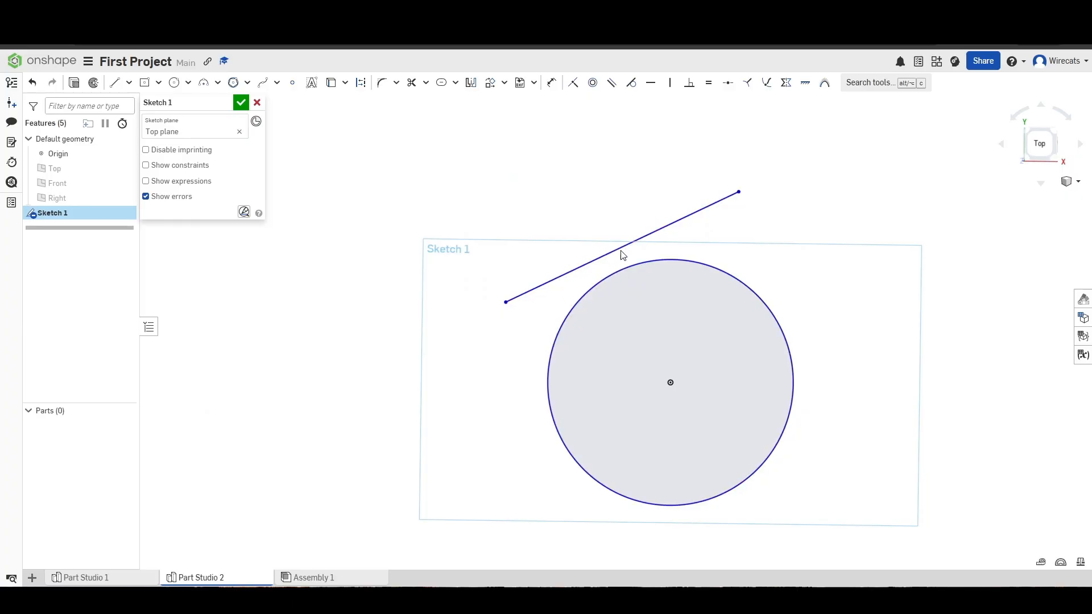
Step: Apply a Tangent constraint between the slanted line and the circle
left_click(630, 82)
left_click(630, 240)
left_click(595, 268)
scroll(595, 268, "up", 5)
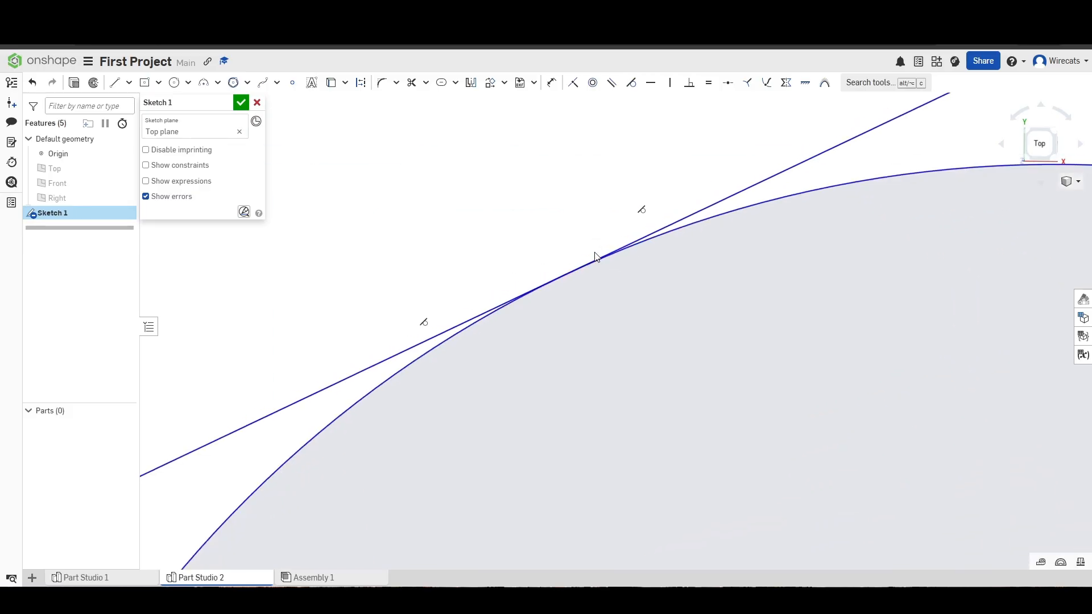
Step: Delete the circle and its tangent line
scroll(592, 268, "down", 5)
left_click_drag(519, 238, 778, 479)
key("Delete")
left_click(797, 411)
key("Delete")
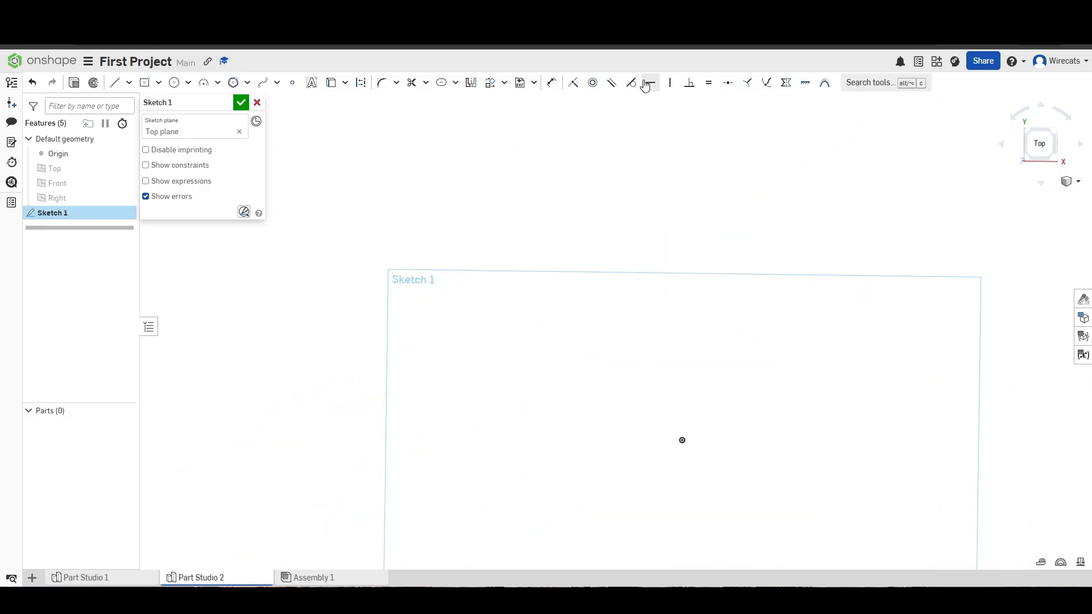
Step: Sketch a slanted line above and left of the origin and constrain it to be horizontal
key("l")
left_click(630, 278)
left_click(441, 198)
key("Escape")
left_click(651, 83)
left_click(524, 234)
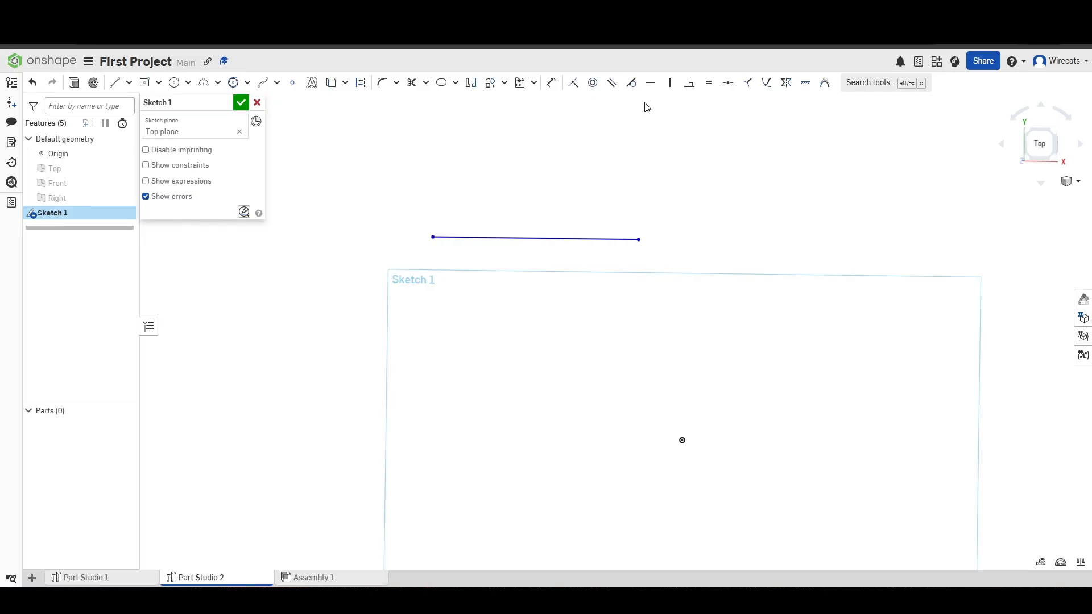
Step: Delete the horizontal line and sketch a line from the origin up and to the left
left_click(571, 240)
key("Delete")
key("l")
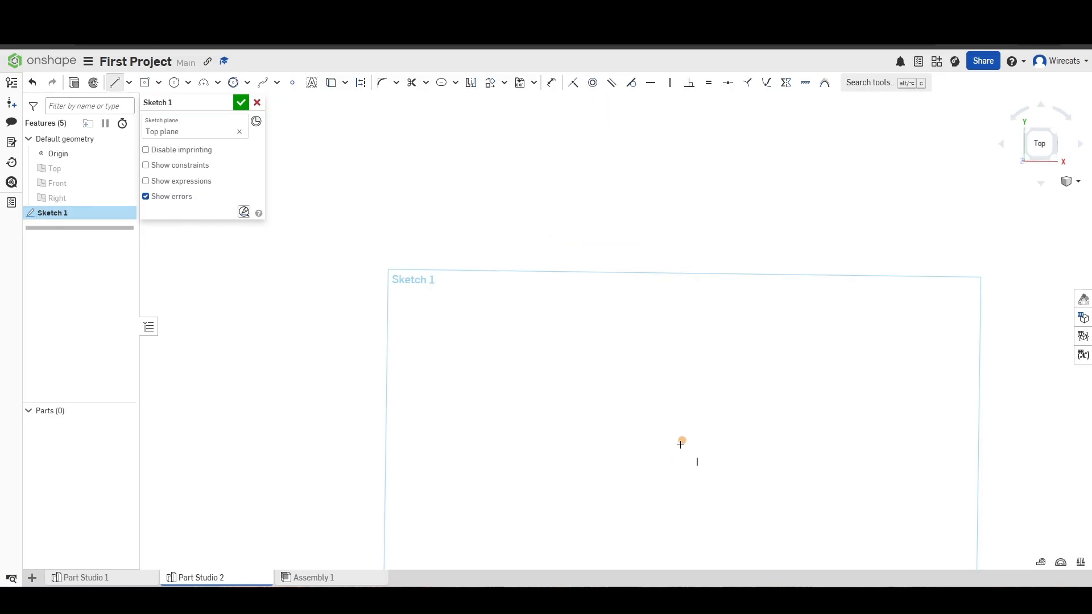
left_click_drag(682, 440, 600, 275)
key("Escape")
key("l")
left_click_drag(654, 385, 882, 383)
key("Escape")
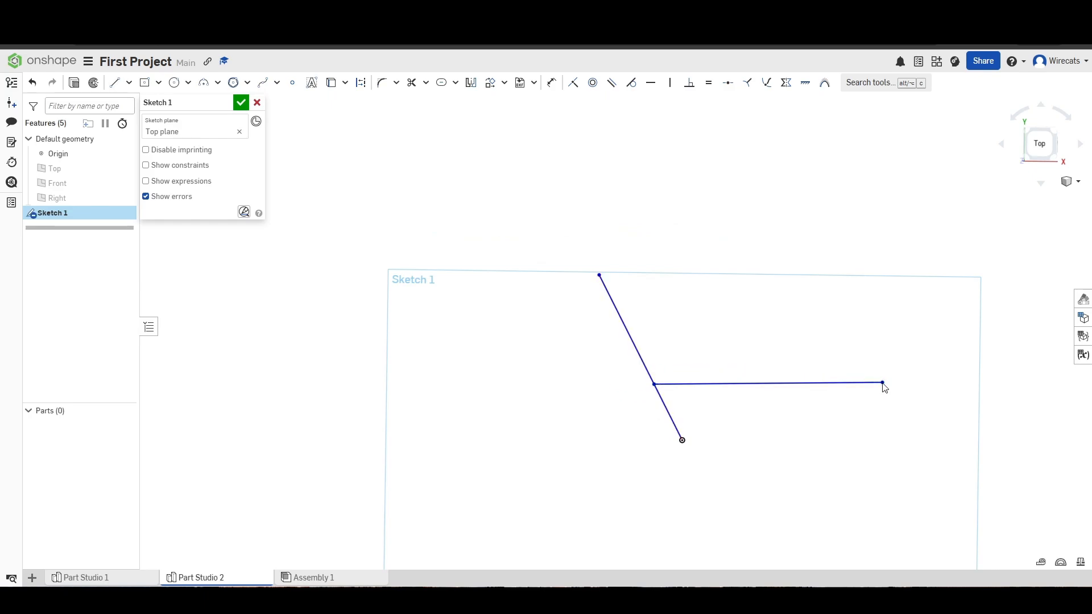
key("ctrl+z")
Step: Sketch a second line running right from a point on the slanted line and make the two lines perpendicular
key("l")
left_click_drag(643, 362, 828, 325)
key("Escape")
left_click(689, 83)
left_click(675, 353)
left_click(633, 336)
key("Escape")
Step: Move the free ends of both lines to test the perpendicular constraint, and delete both lines
left_click_drag(812, 277, 729, 261)
left_click_drag(599, 275, 548, 365)
left_click(651, 424)
left_click(650, 391)
key("Delete")
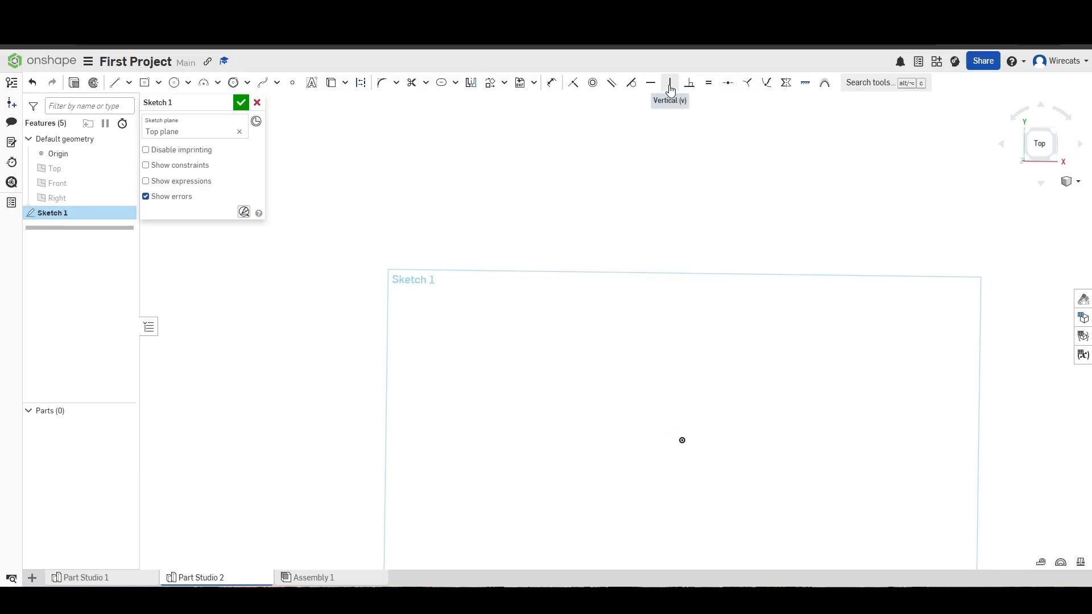
Step: Sketch a slanted line 50 mm long from the origin up and to the left
key("l")
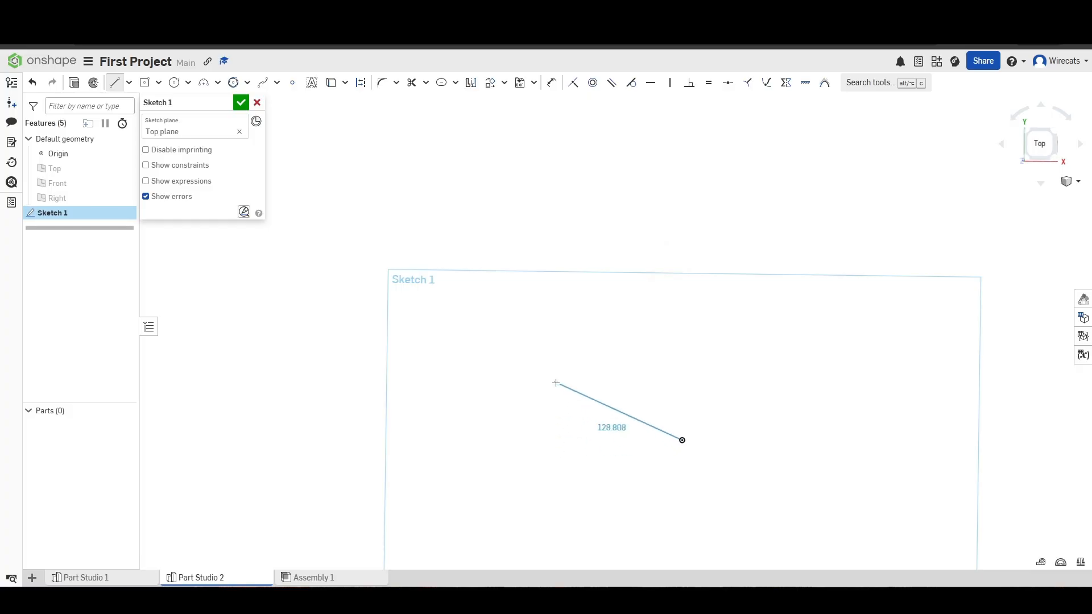
type("50")
key("Return")
key("Escape")
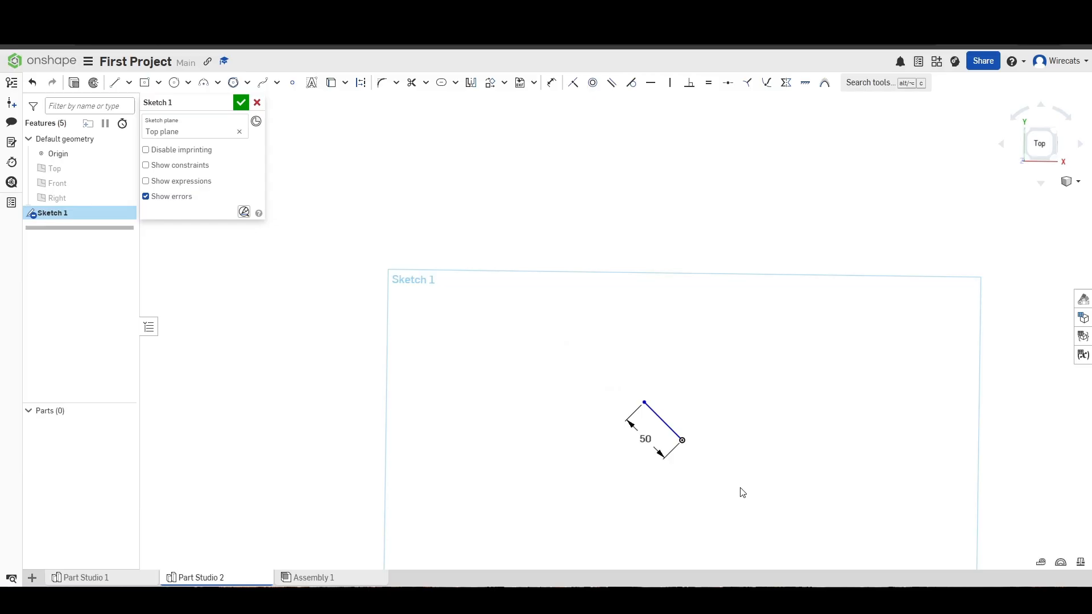
scroll(607, 427, "up", 5)
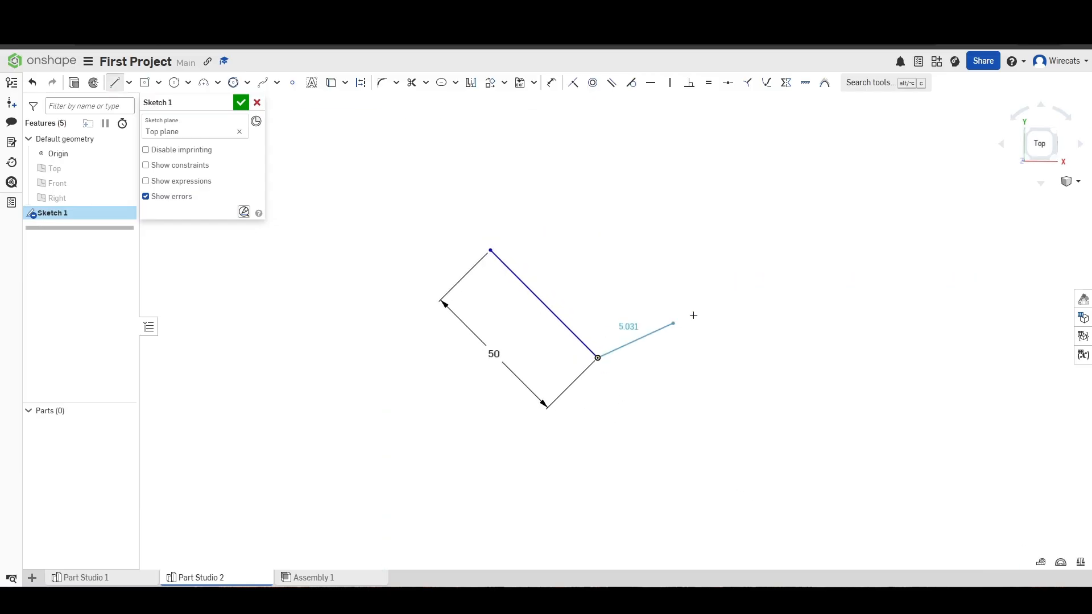
Step: Sketch a second line from the origin up and to the right and dimension its length to 50 mm
left_click(788, 239)
key("Escape")
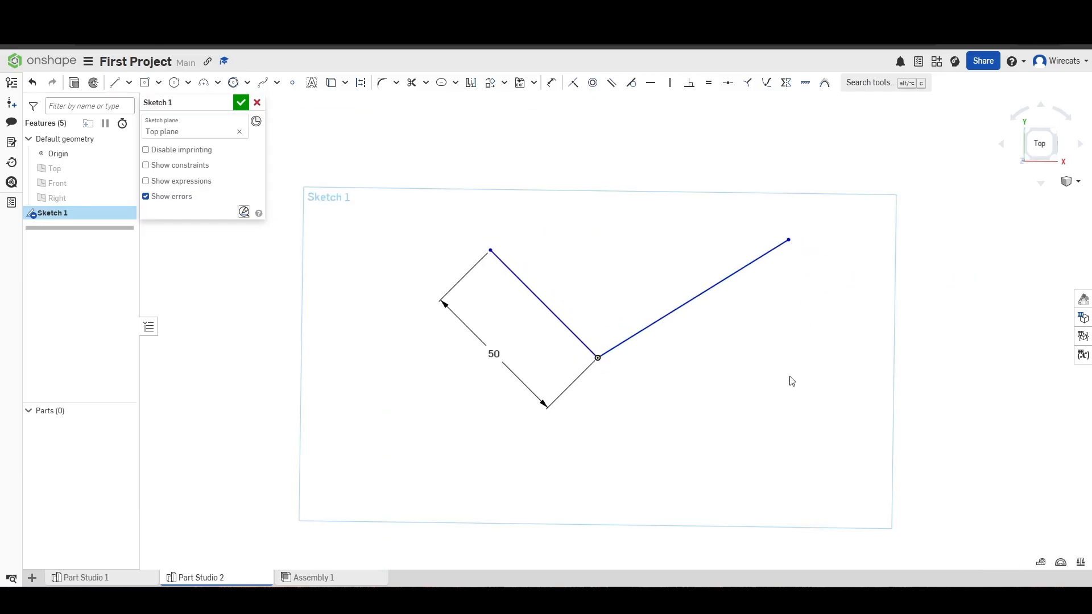
left_click(647, 335)
left_click(655, 371)
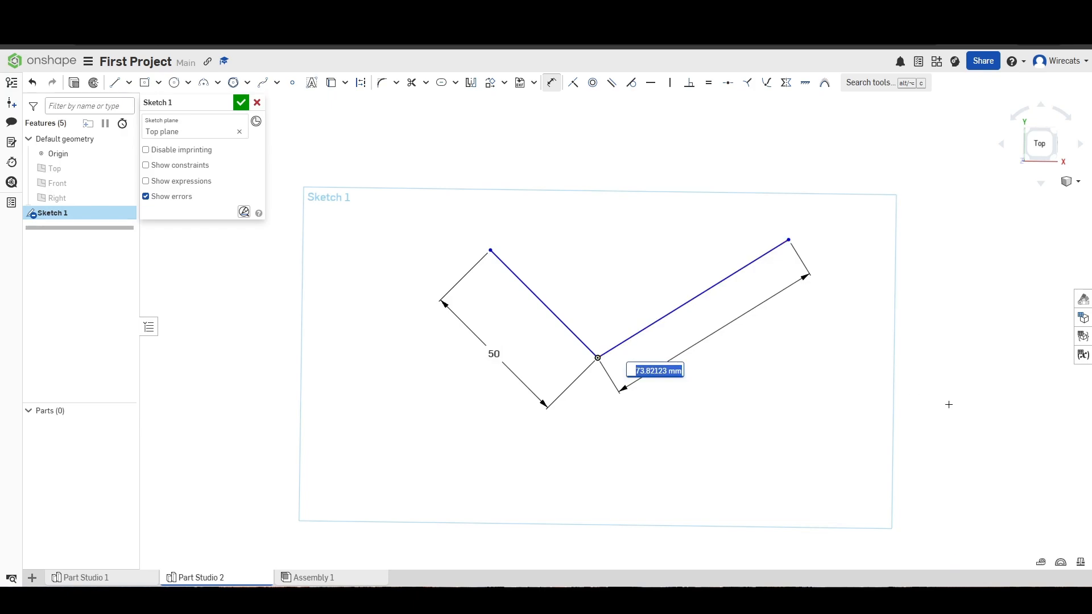
type("50")
key("Return")
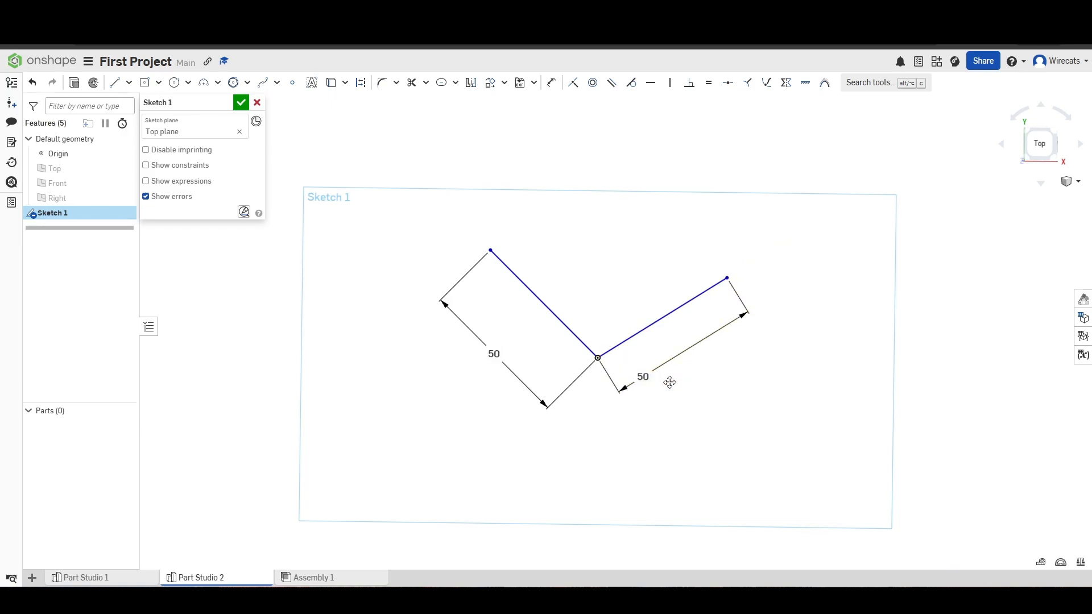
Step: Replace the second line's length dimension with an equal constraint between both lines, and set the first line's length to 60 mm
left_click_drag(642, 376, 657, 351)
key("Delete")
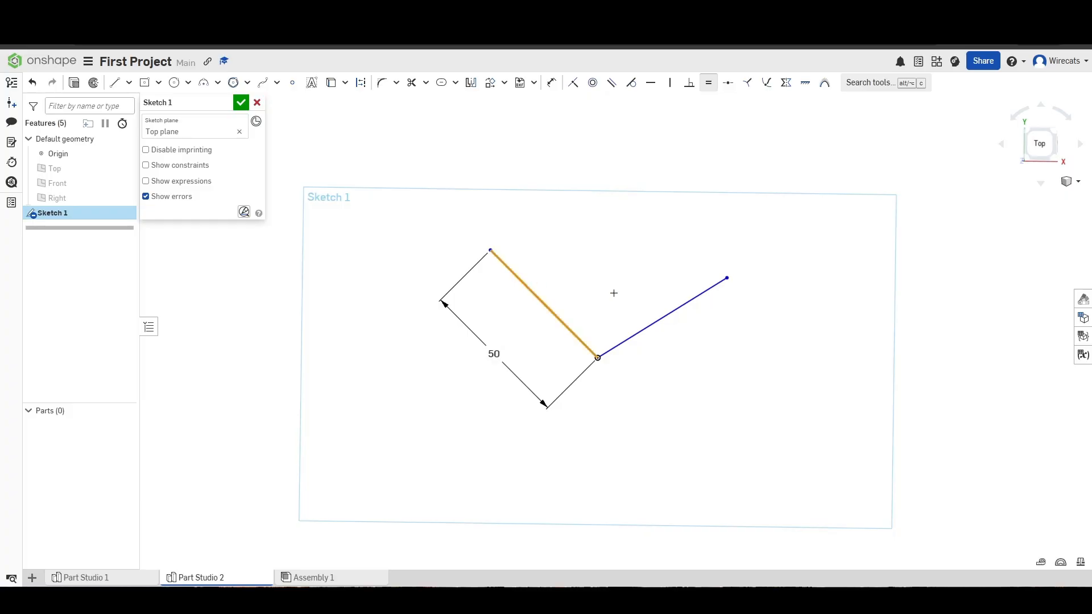
left_click(652, 320)
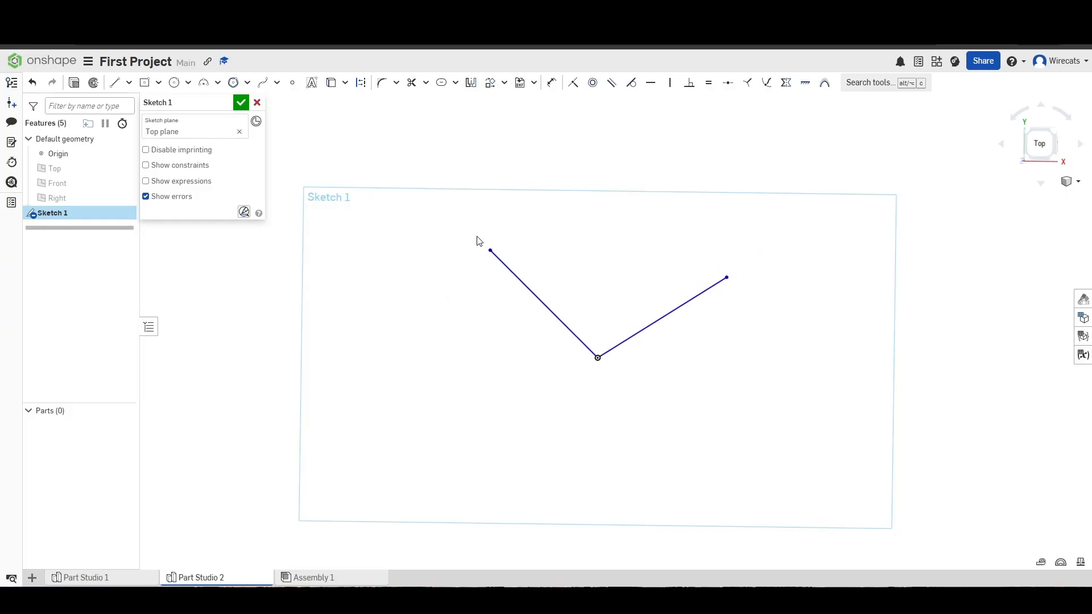
type("60")
key("Return")
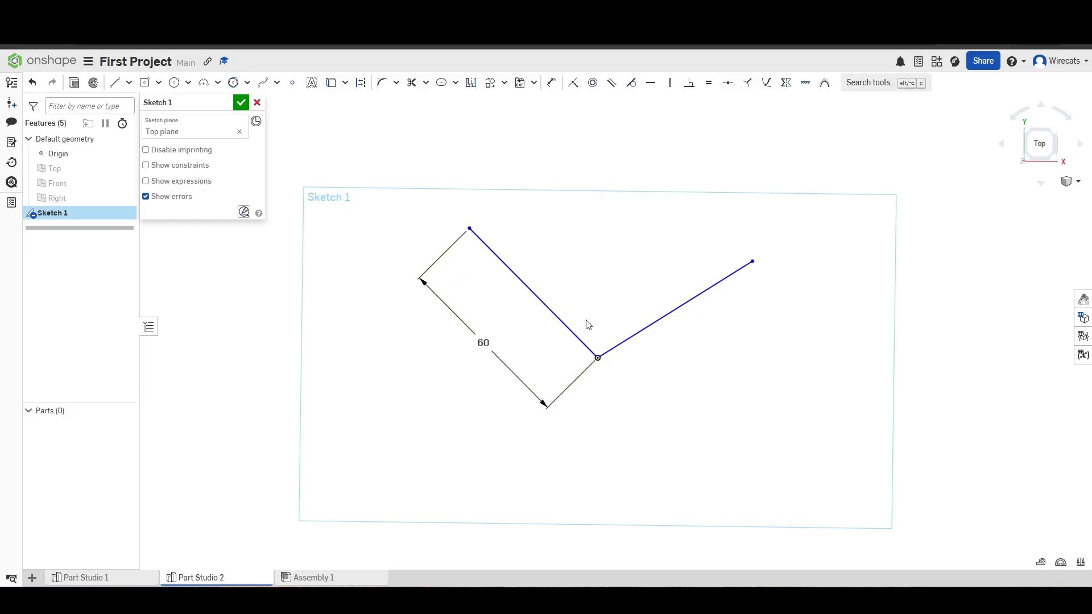
Step: Sketch a separate steep line above the two equal lines, sloping down to the right and ending between them
left_click(728, 85)
scroll(569, 222, "down", 2)
key("l")
left_click(538, 121)
left_click(624, 274)
key("Escape")
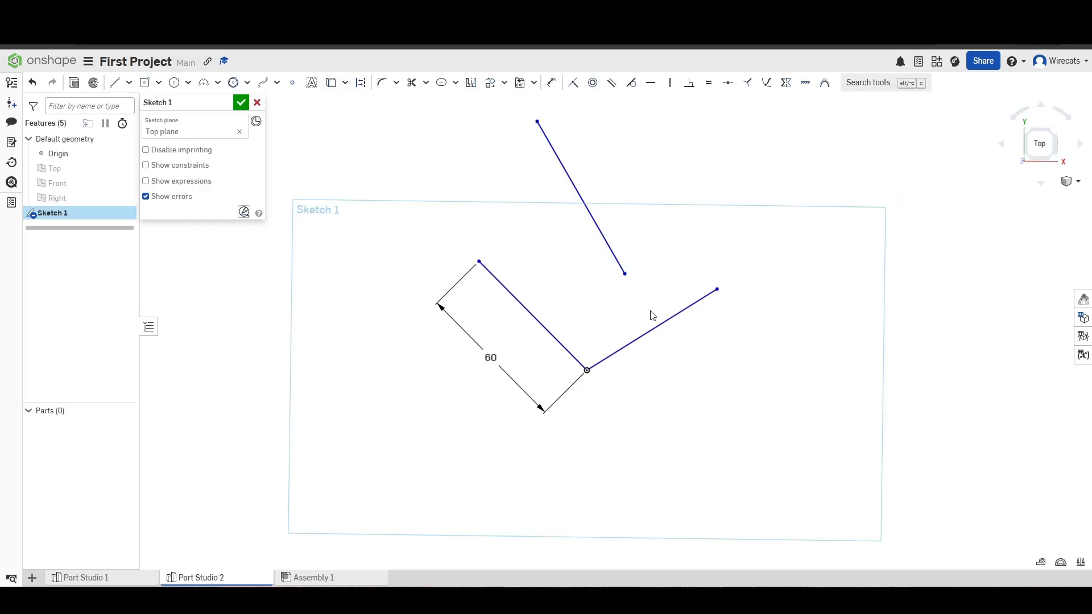
Step: Constrain the lower end of the separate line to the midpoint of the line running up and right from the origin
left_click(728, 86)
left_click(625, 273)
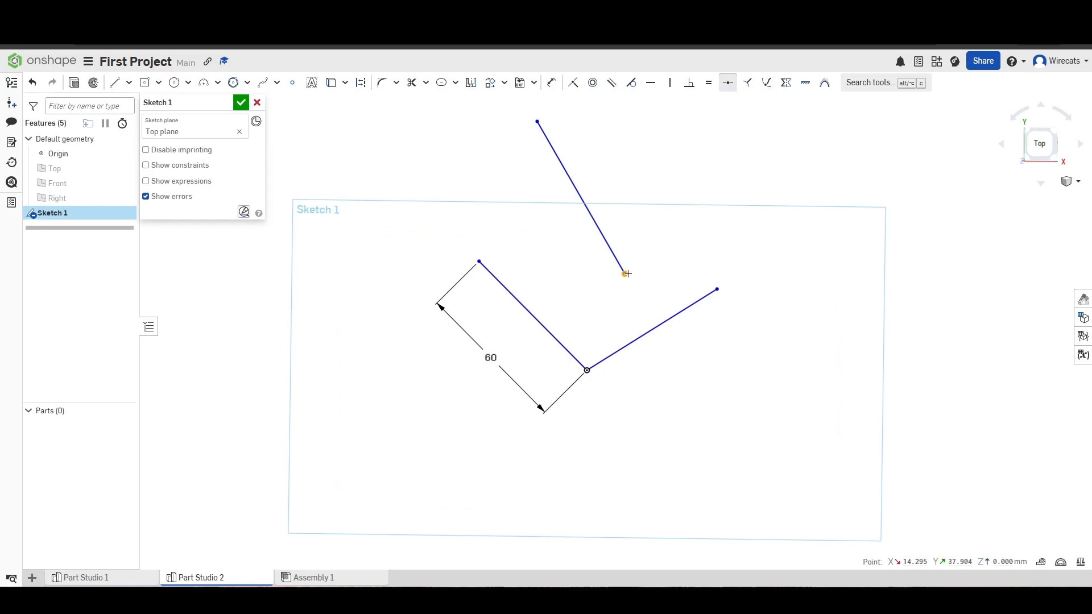
left_click(656, 327)
scroll(657, 341, "up", 3)
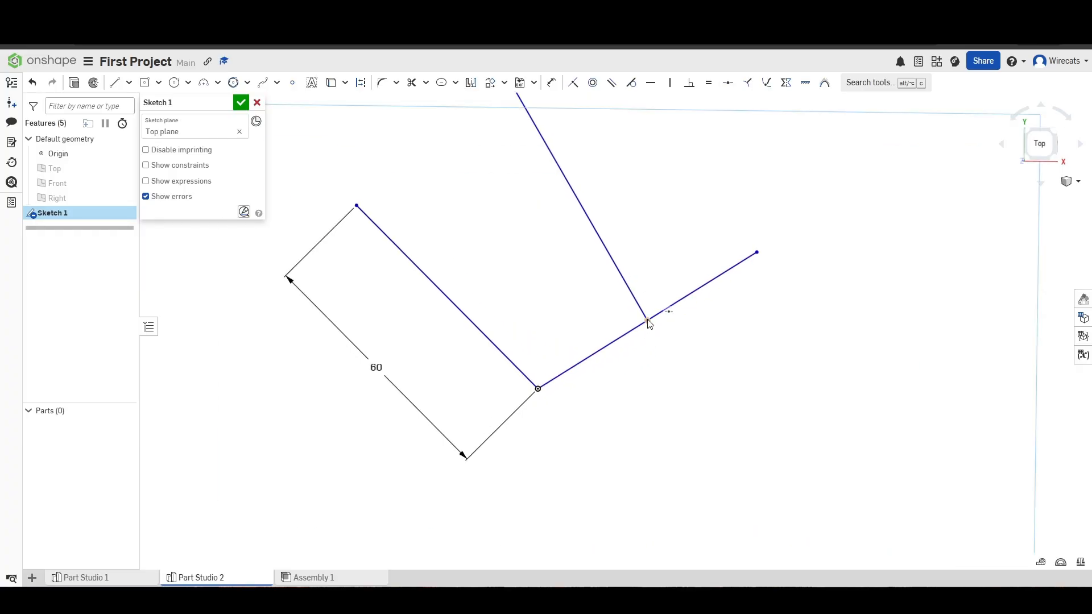
scroll(648, 325, "down", 3)
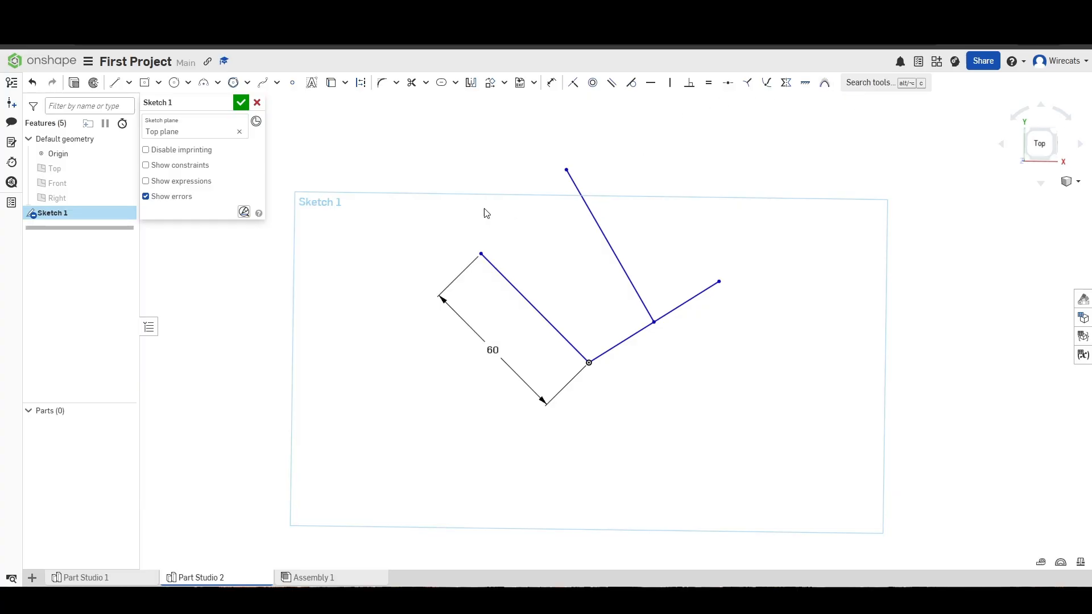
Step: Delete all three lines together with the length dimension to clear the sketch
scroll(389, 143, "up", 2)
mouse_move(391, 137)
left_mouse_down()
mouse_move(800, 365)
mouse_move(892, 436)
left_mouse_up()
key("Delete")
scroll(686, 433, "down", 3)
middle_click_drag(685, 434, 604, 354)
scroll(581, 337, "up", 1)
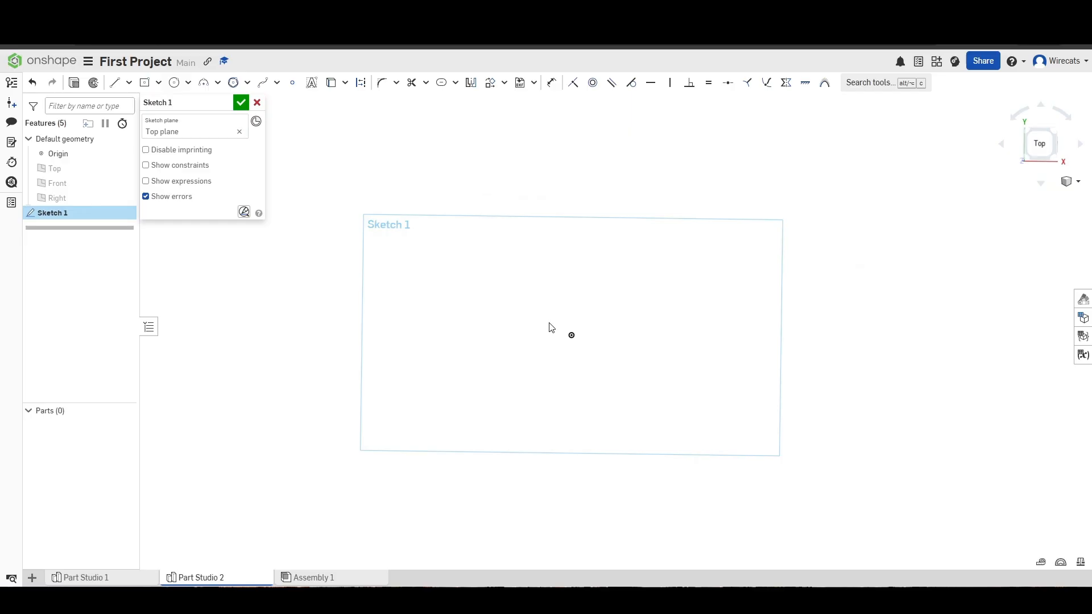
scroll(560, 323, "up", 1)
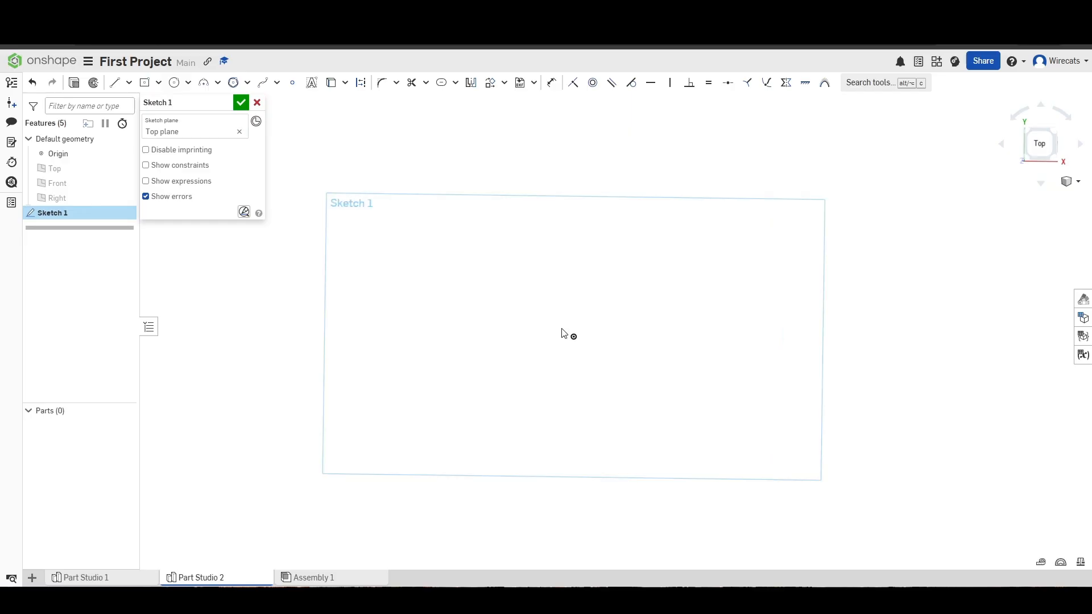
Step: Switch to a new browser tab, search Google Images for "wrench" and view wrench pictures as reference
key("ctrl+t")
type("wrench")
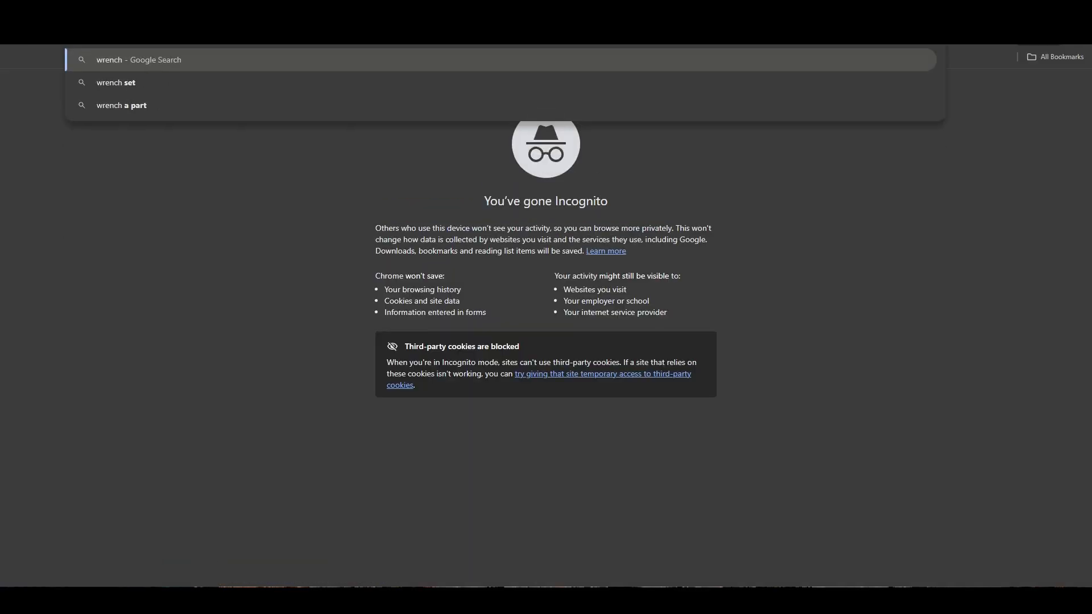
key("Return")
left_click(257, 114)
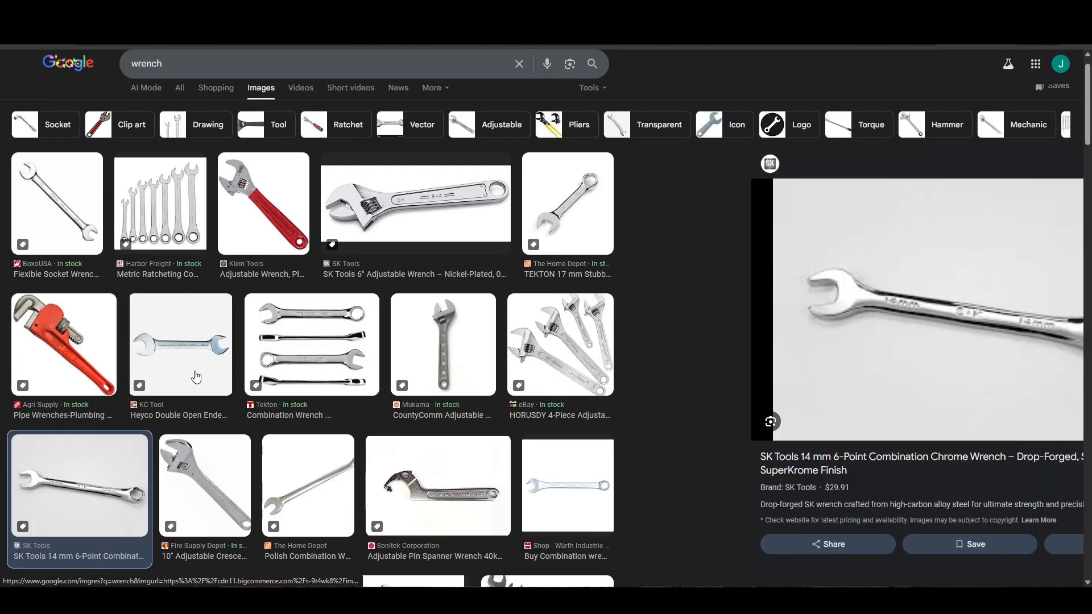
left_click(193, 373)
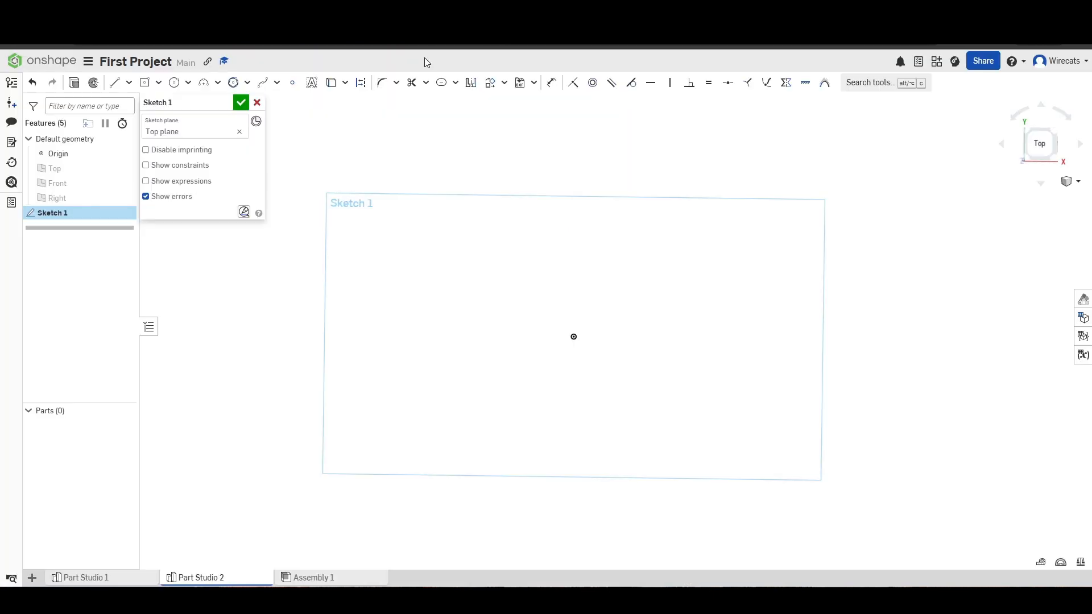
Step: Sketch a hexagon centred on the origin with horizontal upper and lower sides around a 5 mm diameter construction circle
mouse_move(555, 297)
right_mouse_down()
mouse_move(556, 256)
mouse_move(561, 307)
mouse_move(586, 317)
right_mouse_up()
left_click(1036, 140)
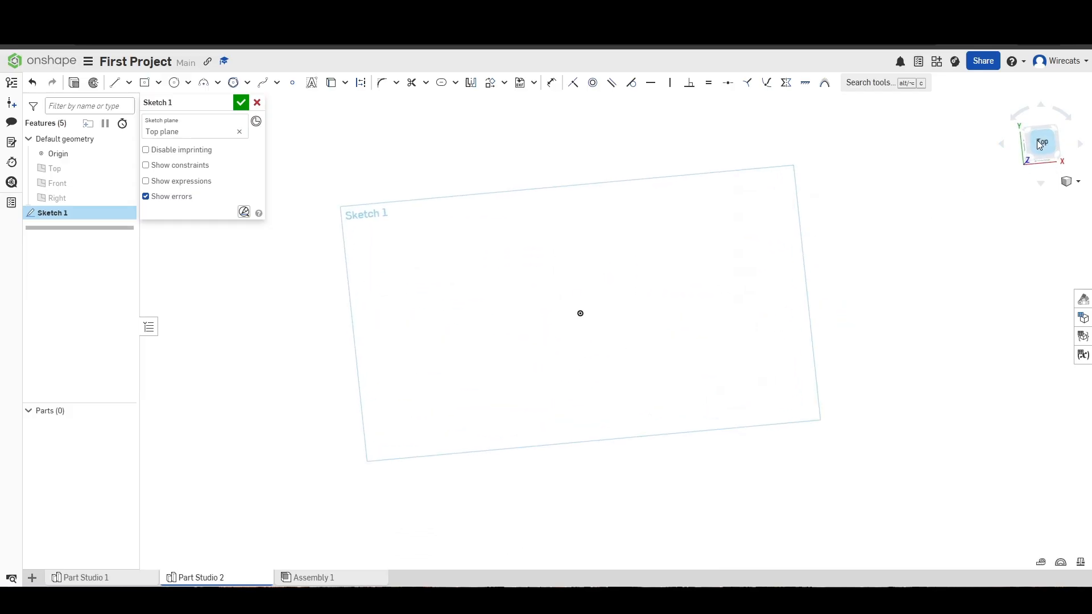
mouse_move(926, 205)
right_mouse_down()
mouse_move(820, 230)
mouse_move(985, 197)
right_mouse_up()
left_click(1038, 140)
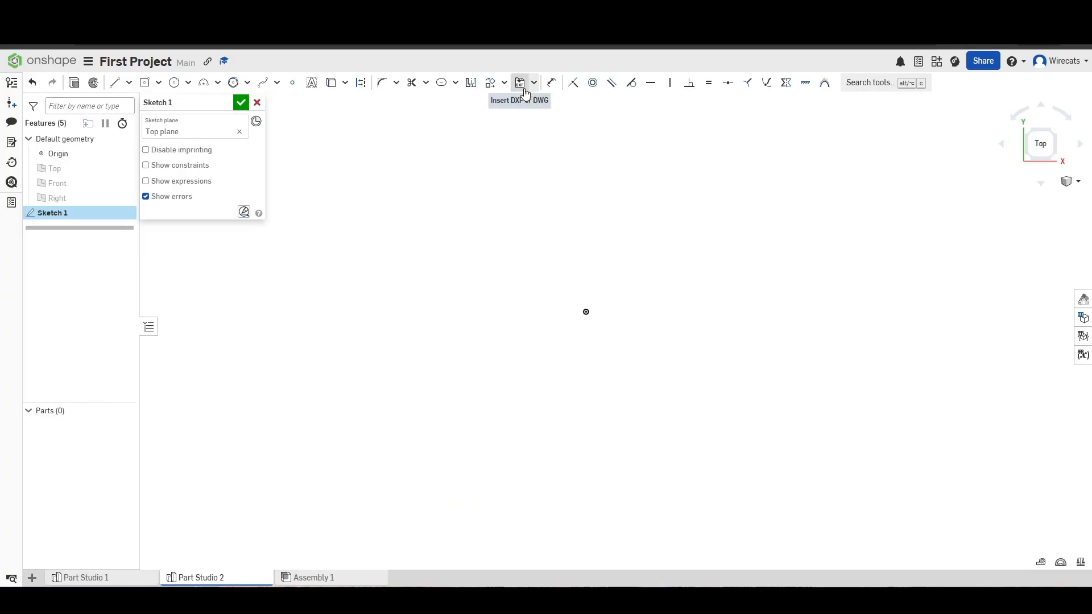
left_click(247, 83)
left_click(273, 103)
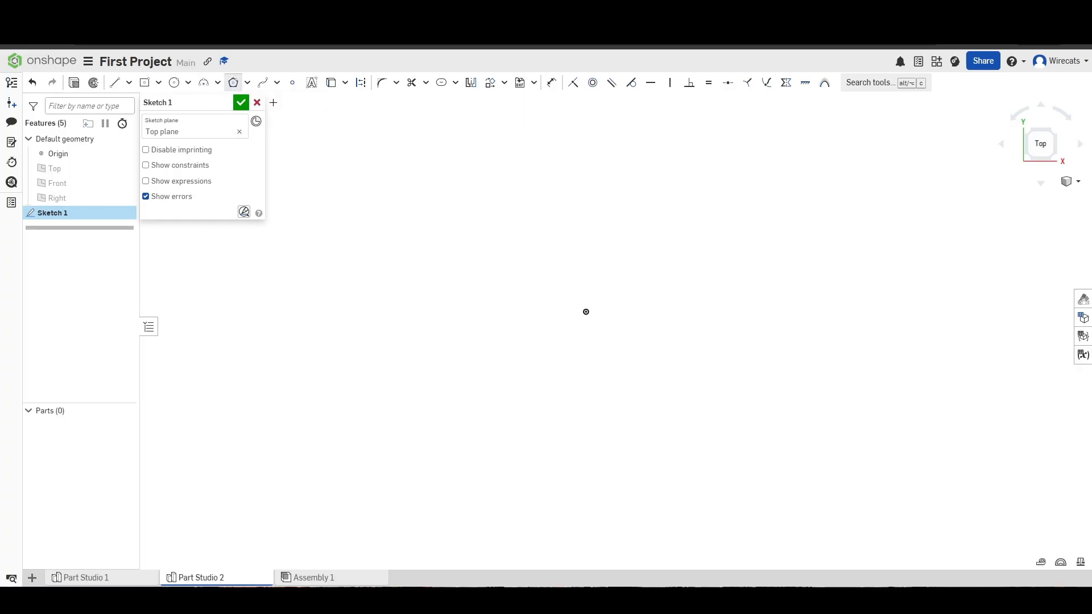
left_click(586, 312)
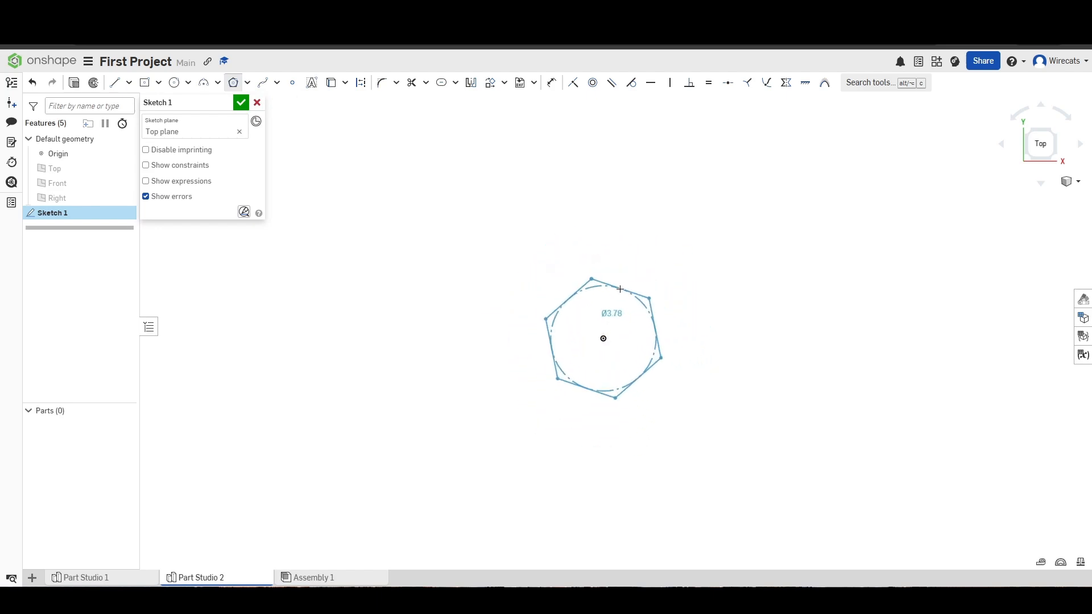
scroll(602, 317, "up", 5)
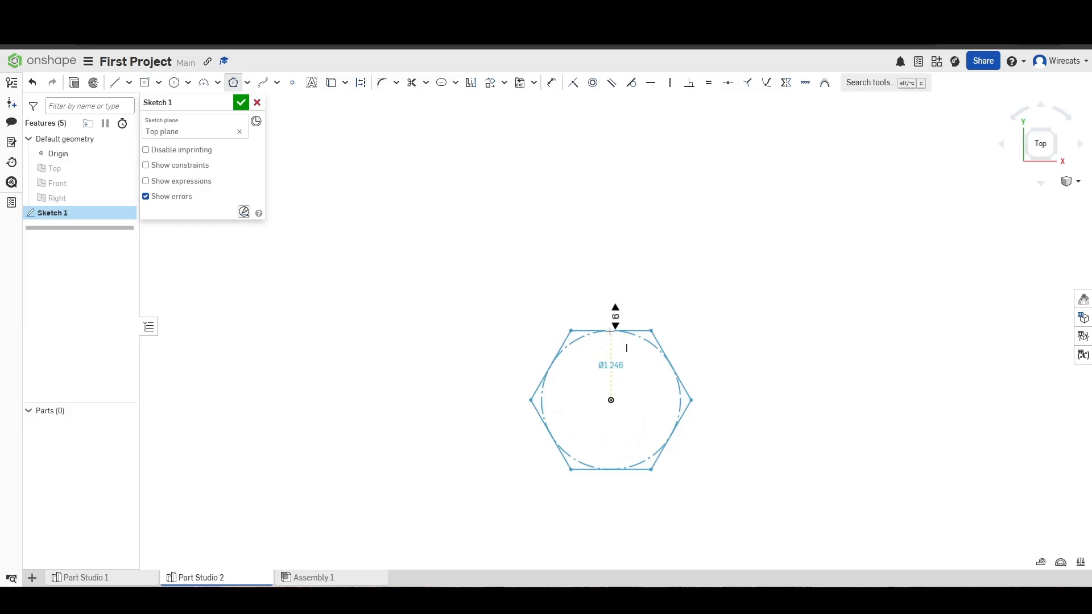
left_click(610, 330)
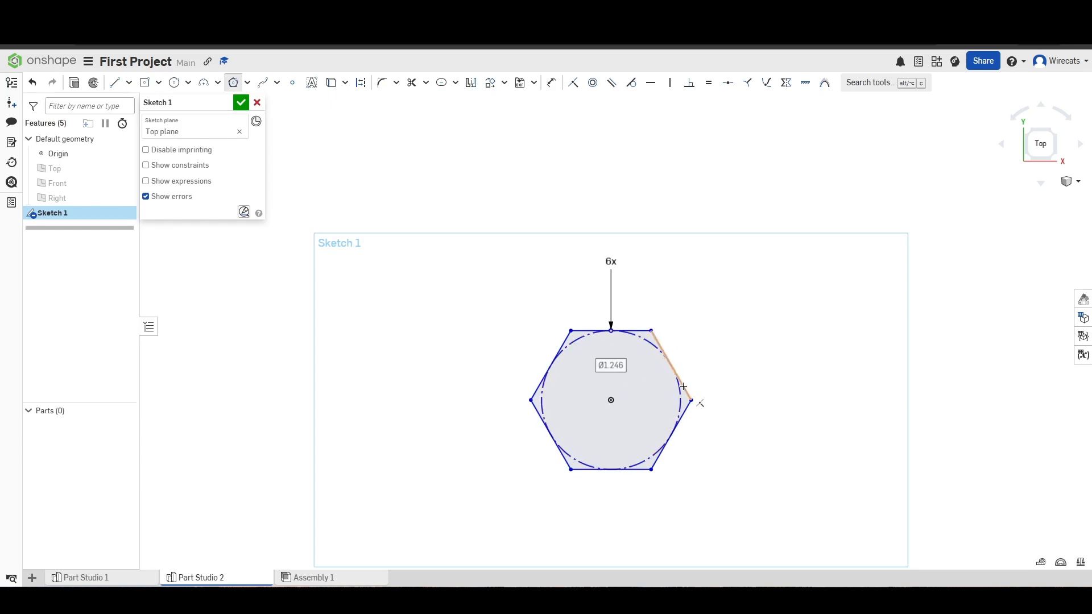
type("5")
key("Return")
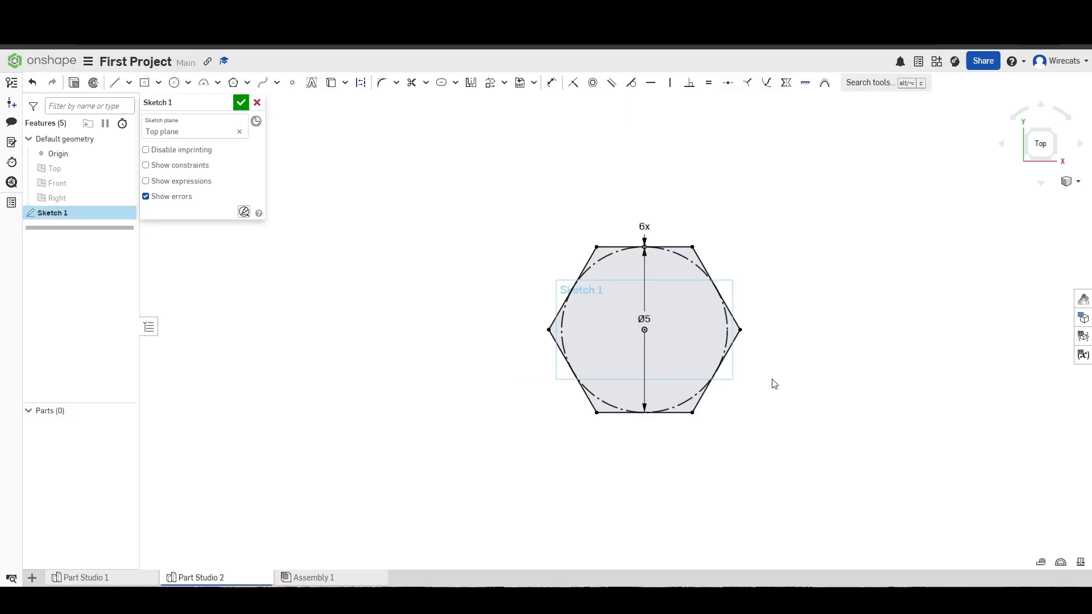
Step: Offset the hexagon's inner construction circle outward by 1 mm to form a circle around the hexagon
scroll(531, 334, "up", 2)
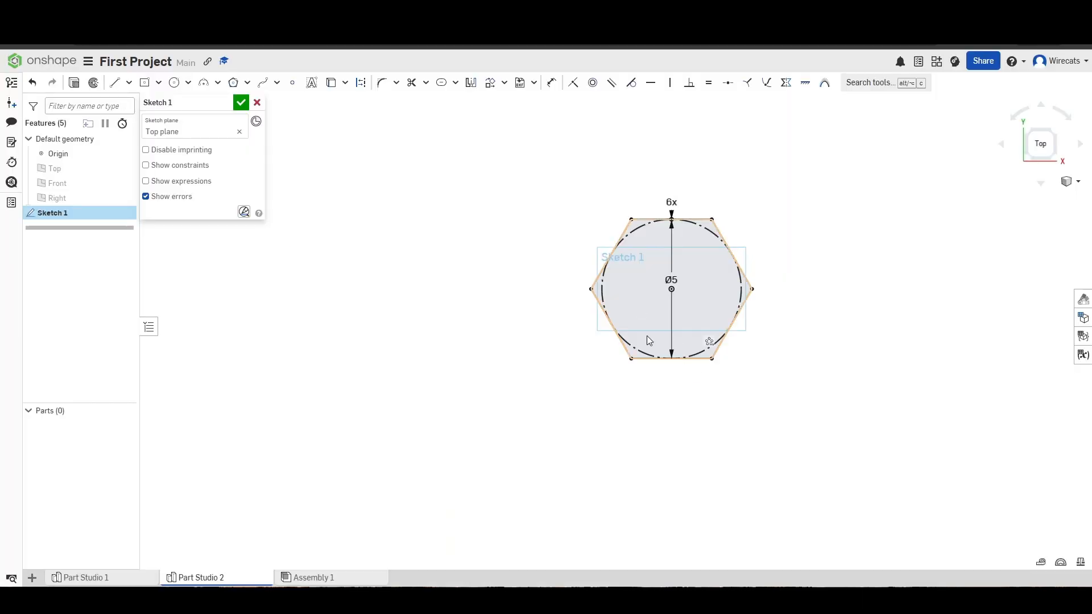
scroll(630, 186, "up", 3)
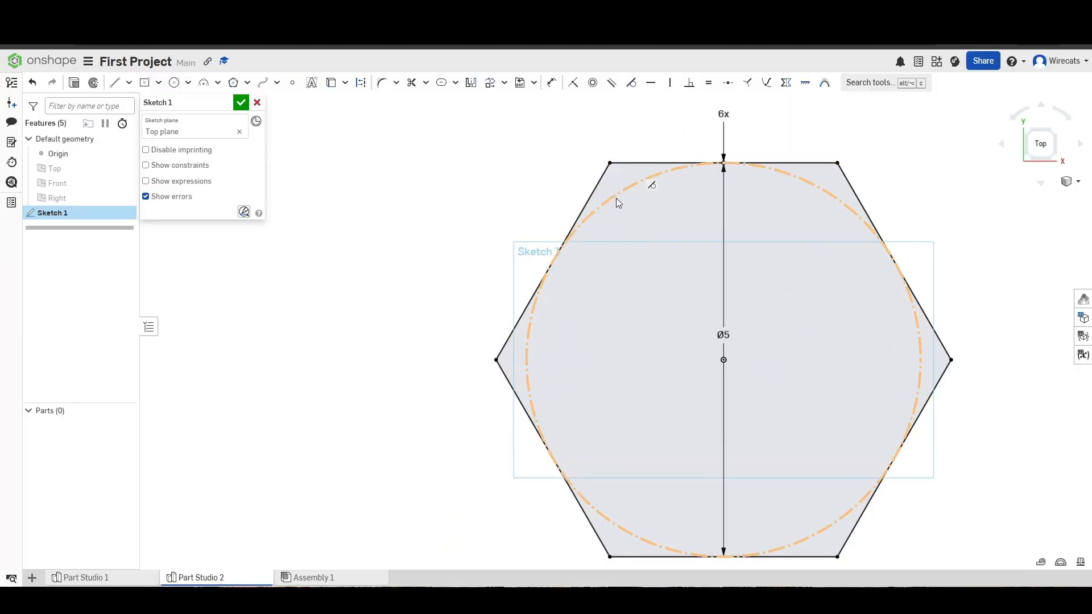
left_click(616, 198)
left_click(484, 212)
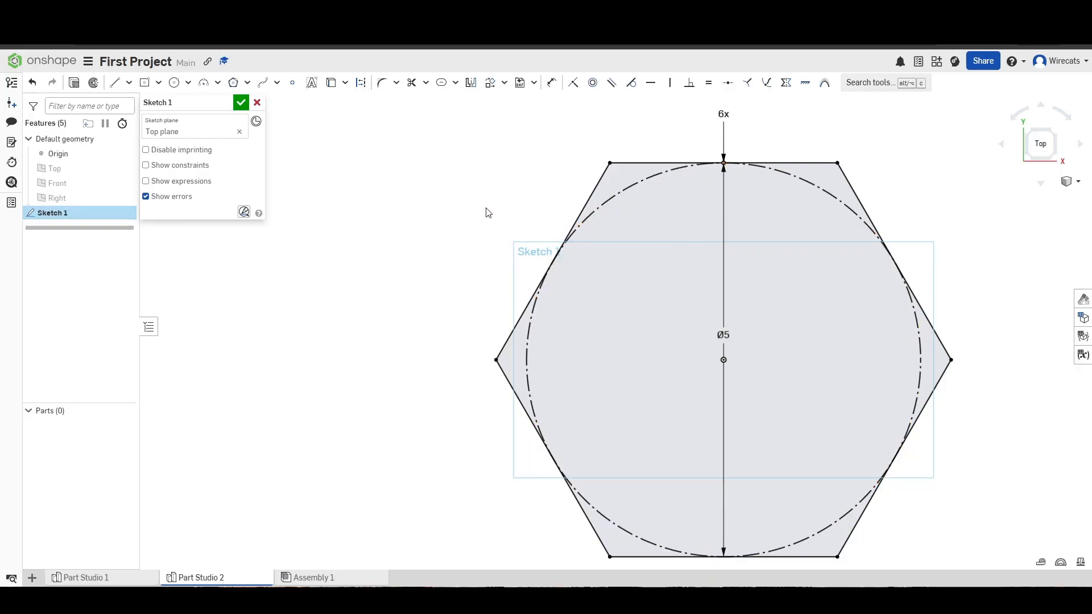
scroll(484, 212, "down", 1)
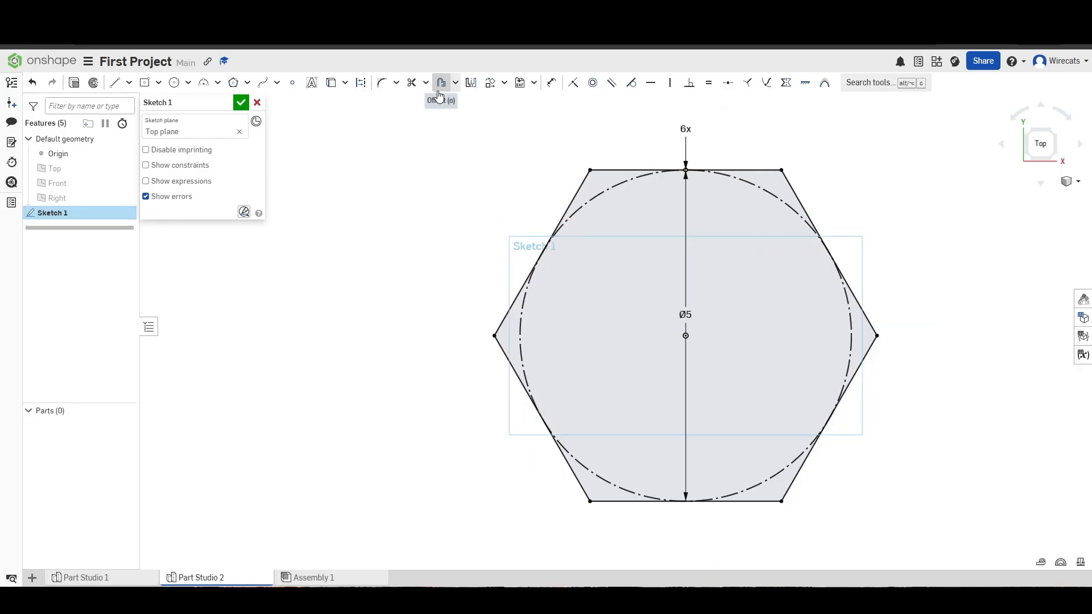
left_click(456, 83)
left_click(457, 104)
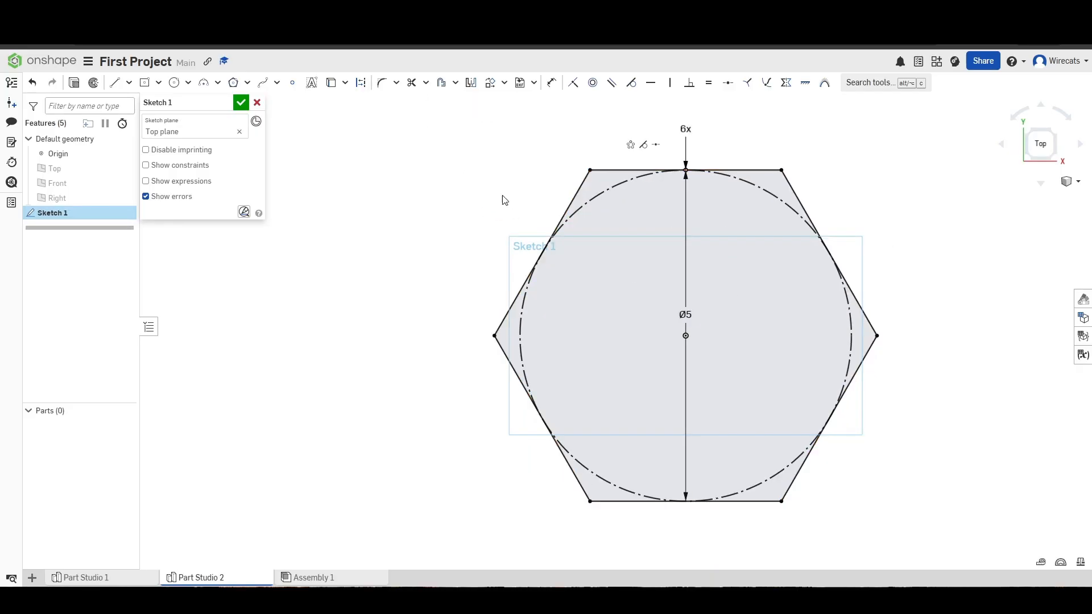
left_click(620, 192)
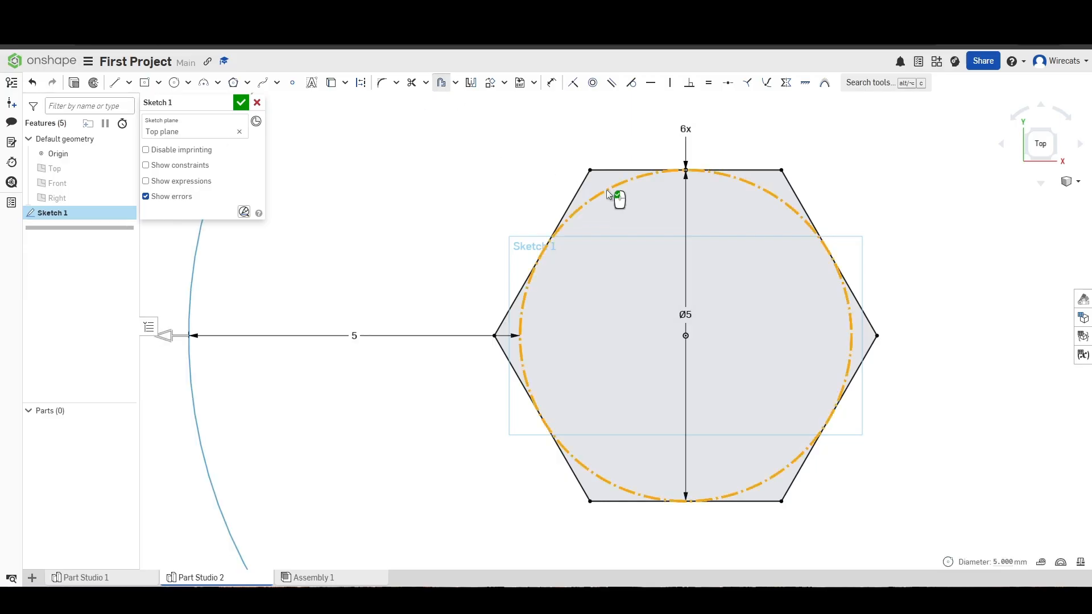
scroll(529, 239, "down", 5)
left_click(500, 295)
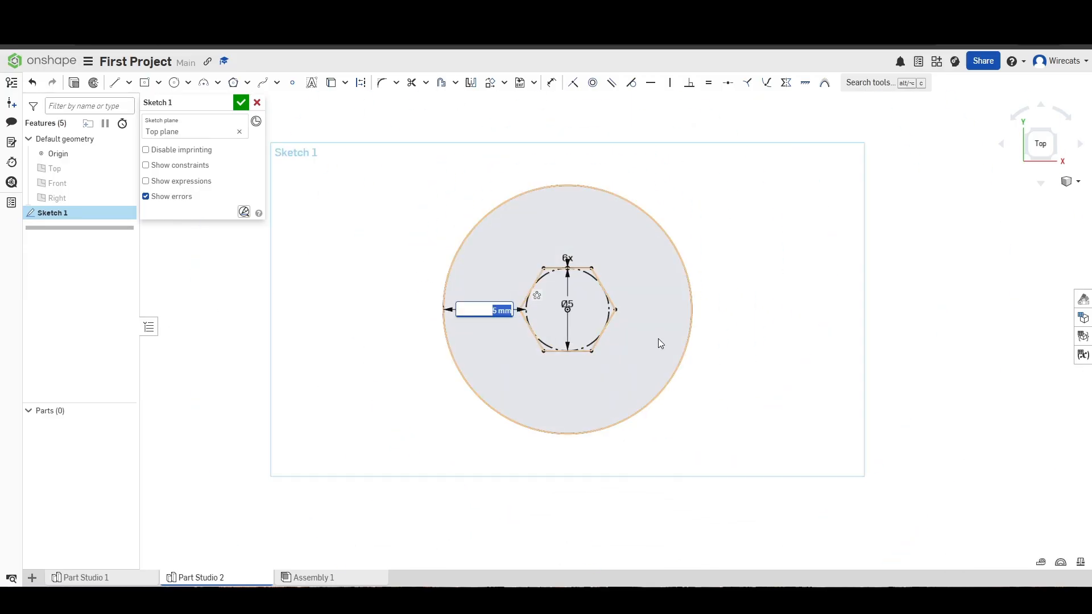
type("2")
key("Return")
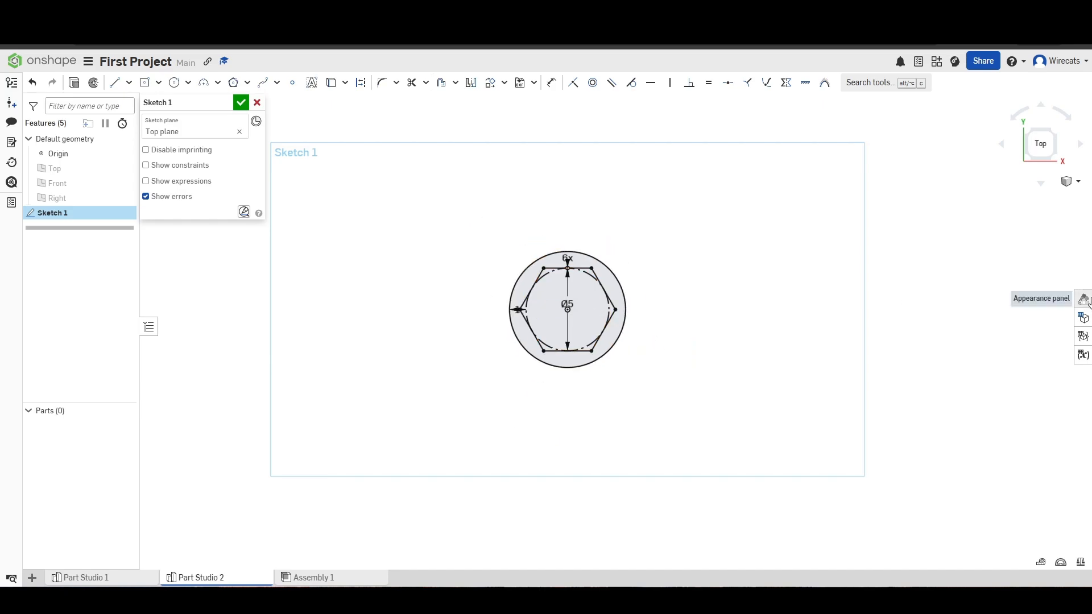
scroll(539, 282, "up", 5)
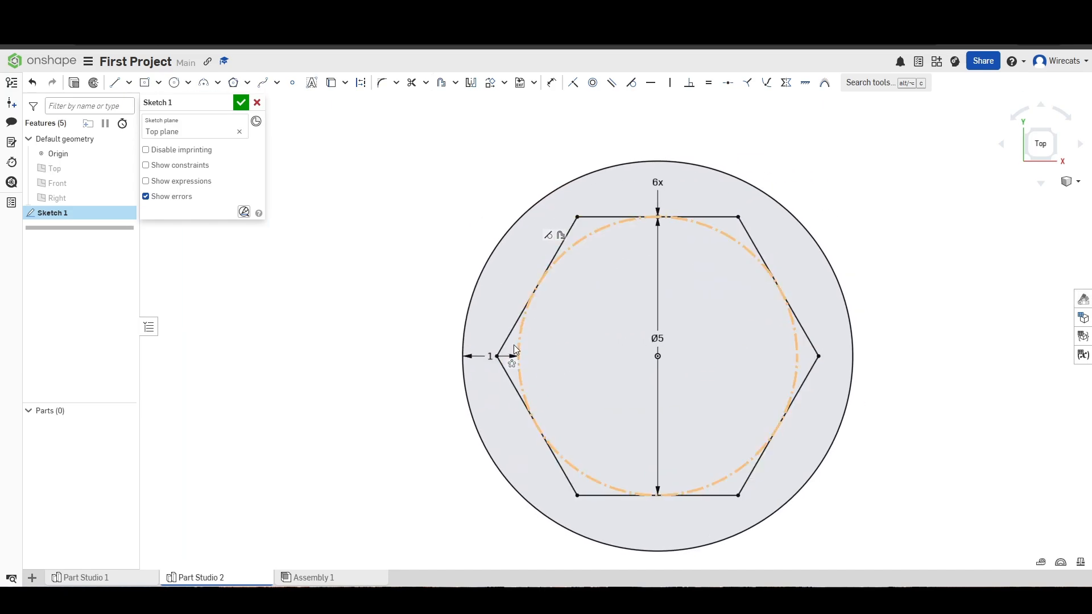
scroll(455, 335, "up", 2)
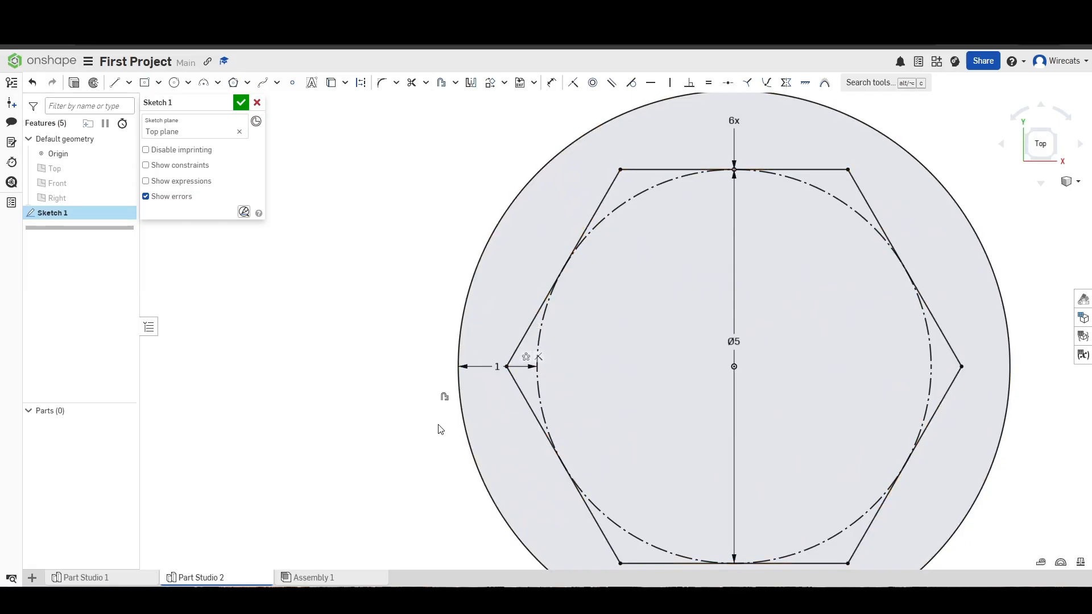
scroll(495, 371, "down", 3)
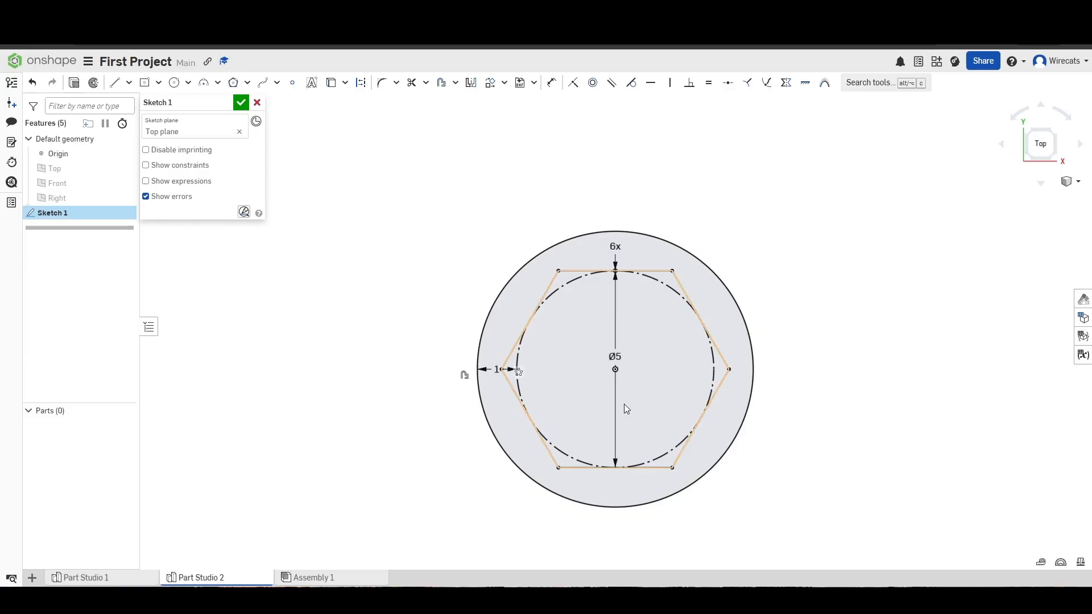
scroll(634, 378, "down", 4)
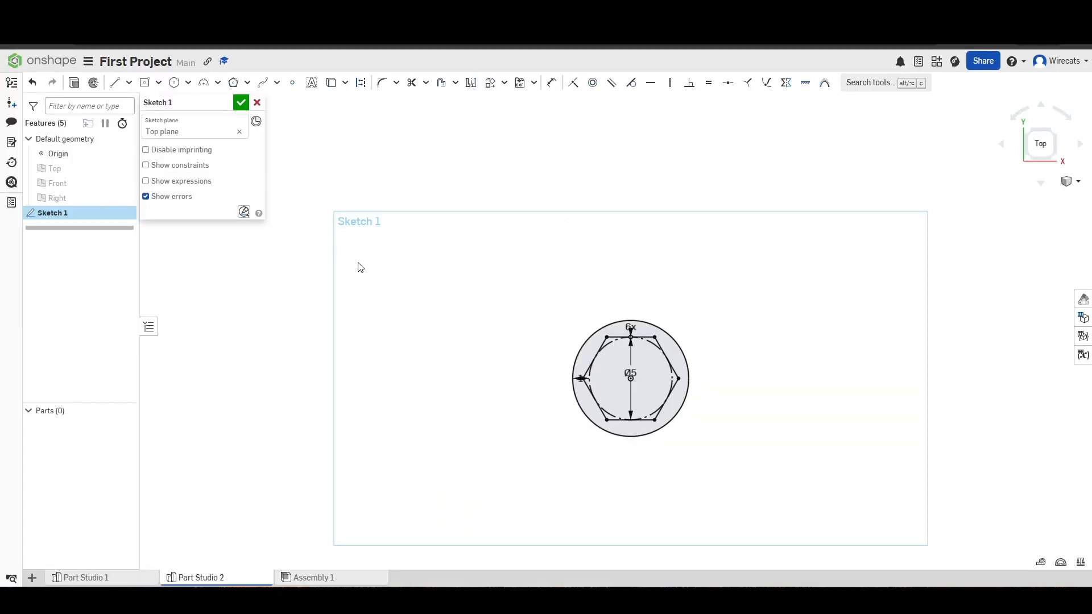
left_click(158, 83)
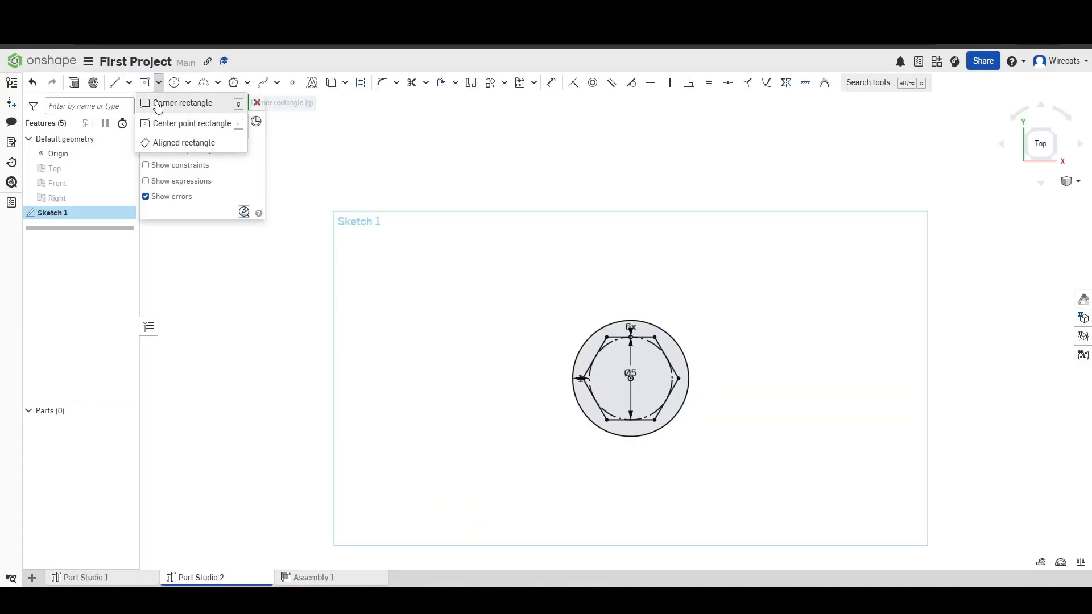
left_click(171, 102)
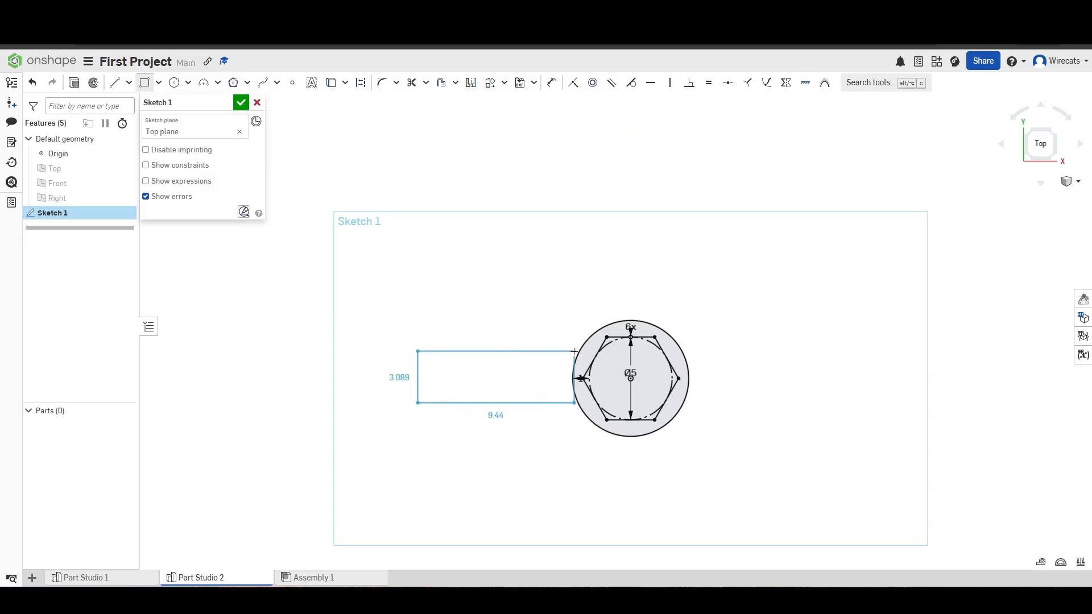
key("Escape")
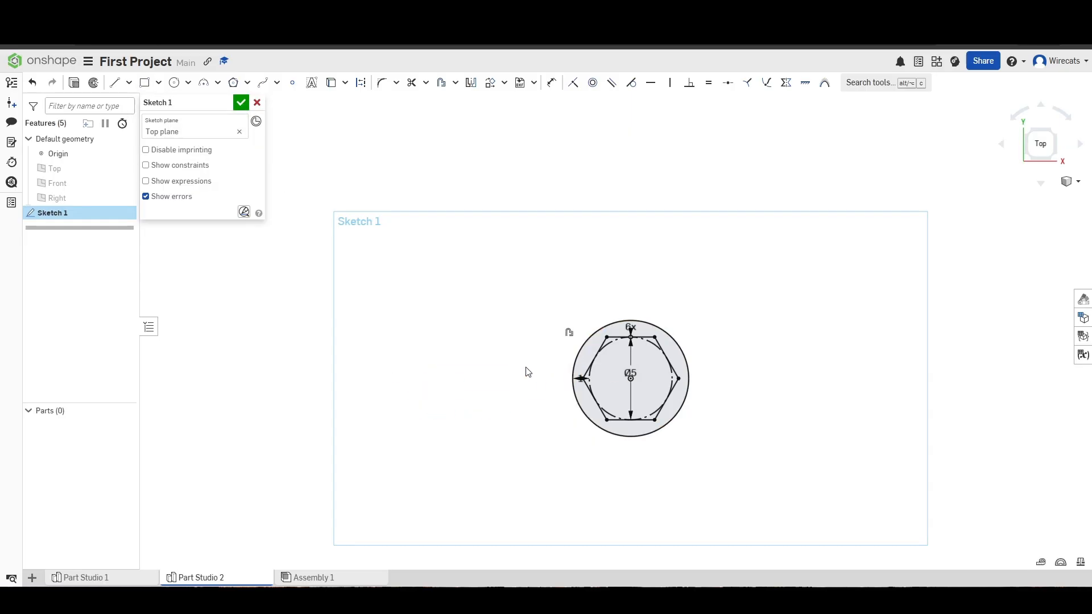
scroll(534, 398, "up", 3)
scroll(540, 407, "up", 1)
scroll(591, 387, "up", 8)
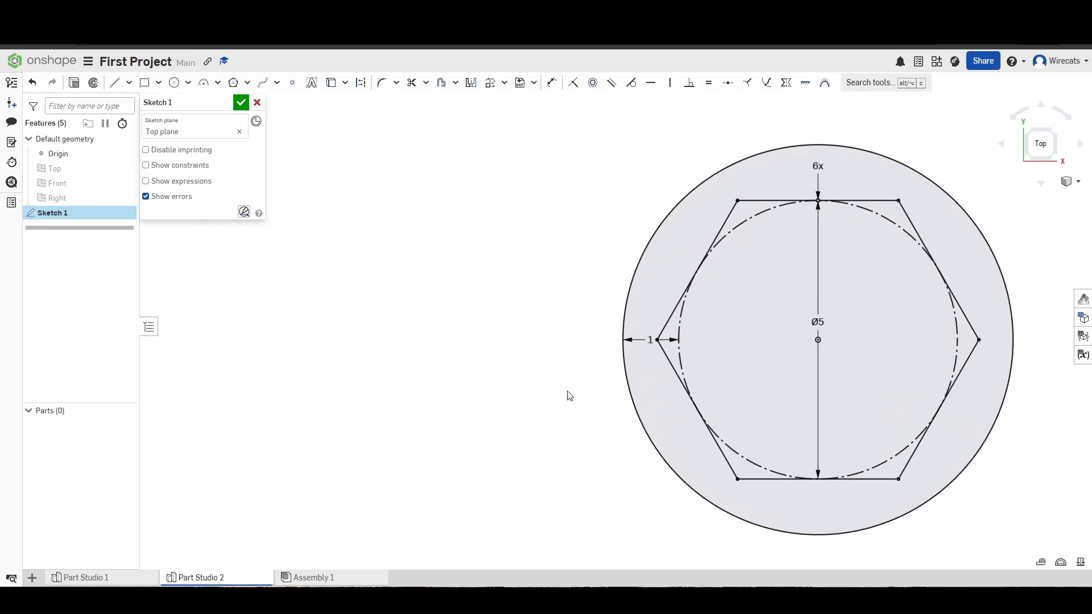
Step: Sketch a slanted midpoint line beside the round head on its left side and set its length to 4 mm
scroll(561, 324, "down", 5)
left_click(129, 83)
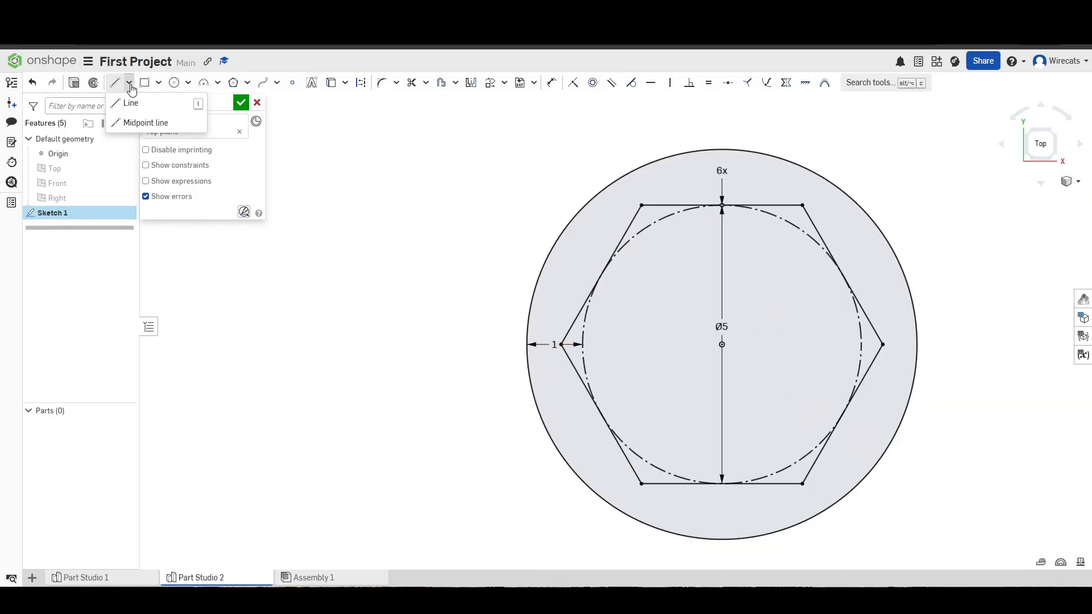
left_click(141, 122)
scroll(489, 264, "down", 2)
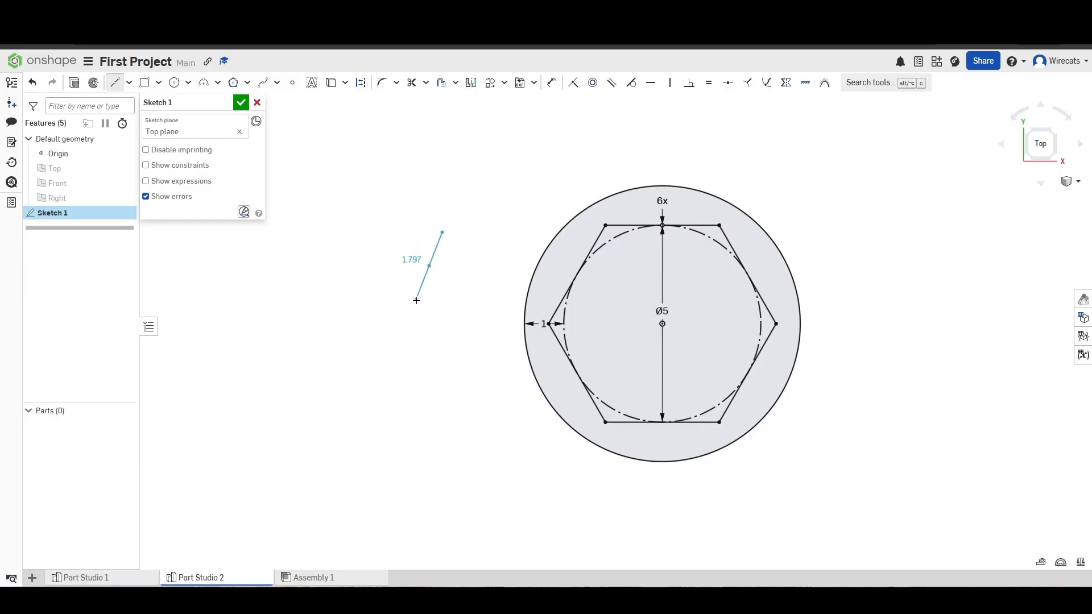
left_click(413, 320)
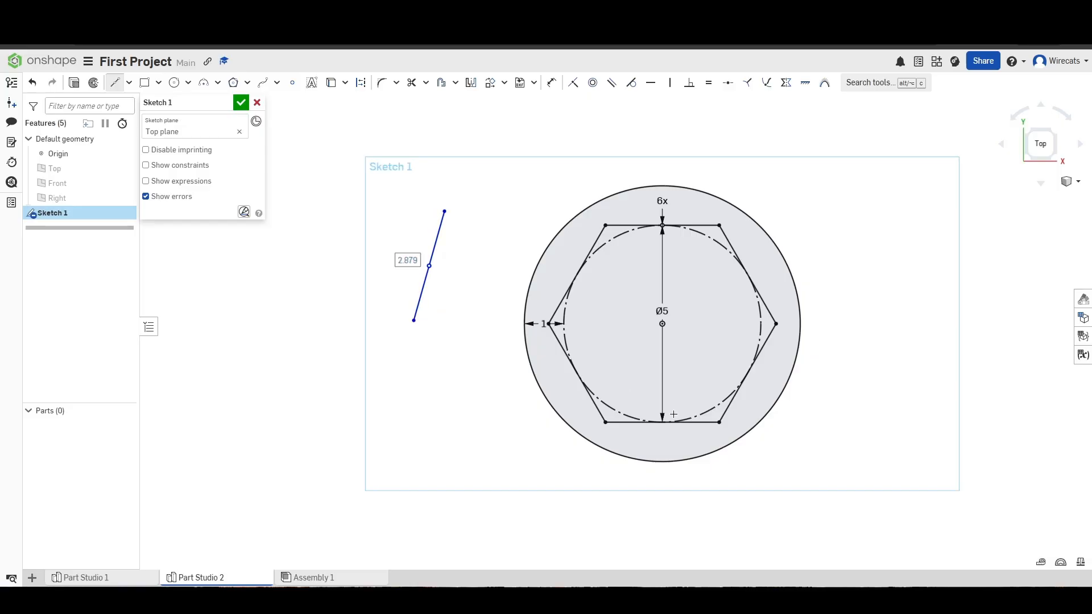
middle_click_drag(405, 265, 477, 311)
scroll(477, 311, "up", 2)
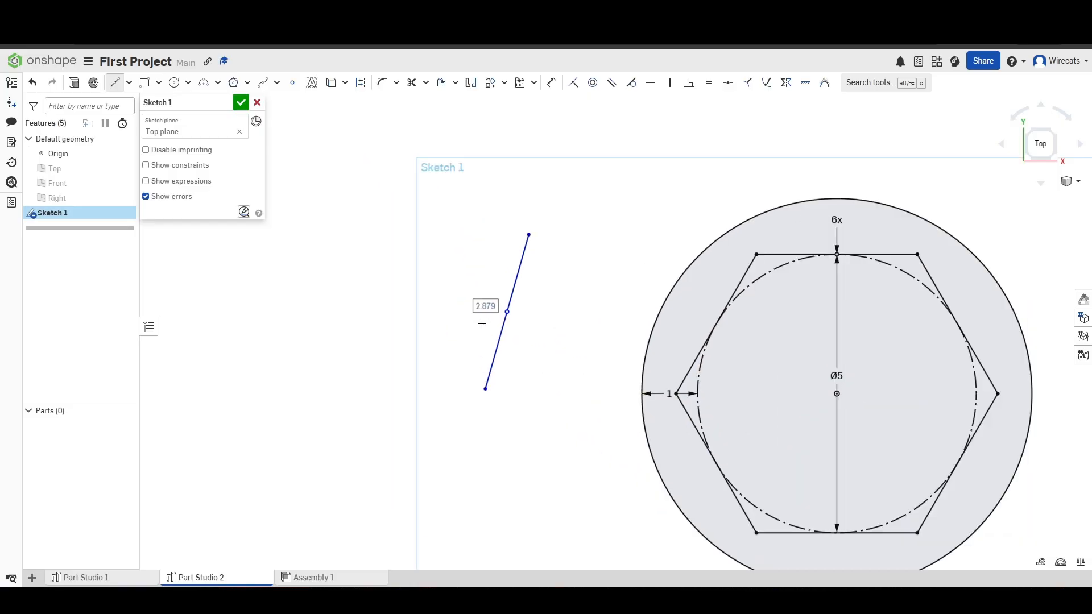
type("4")
key("Return")
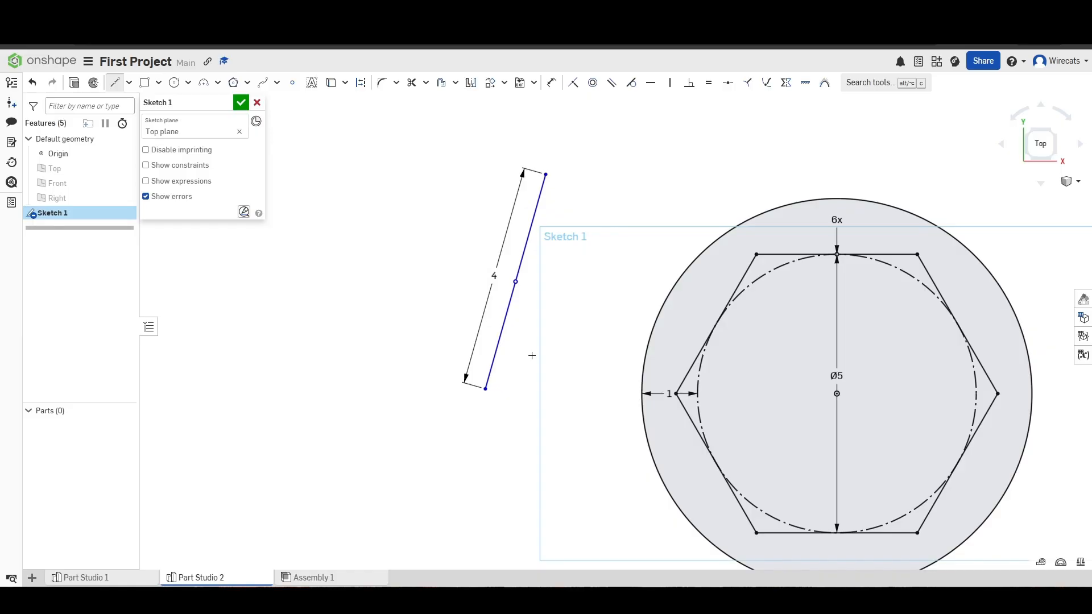
scroll(533, 348, "down", 3)
key("Escape")
scroll(534, 368, "up", 1)
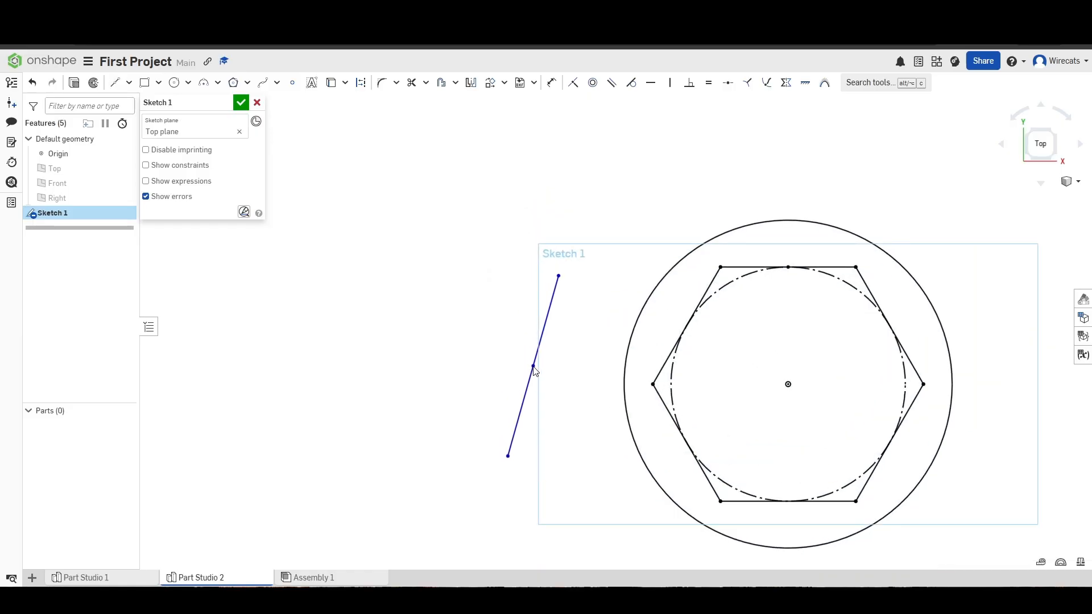
Step: Constrain the 4 mm line beside the round head to be vertical
scroll(565, 371, "down", 3)
mouse_move(573, 344)
left_mouse_down()
mouse_move(600, 303)
mouse_move(502, 304)
mouse_move(490, 371)
mouse_move(530, 369)
left_mouse_up()
scroll(530, 369, "up", 2)
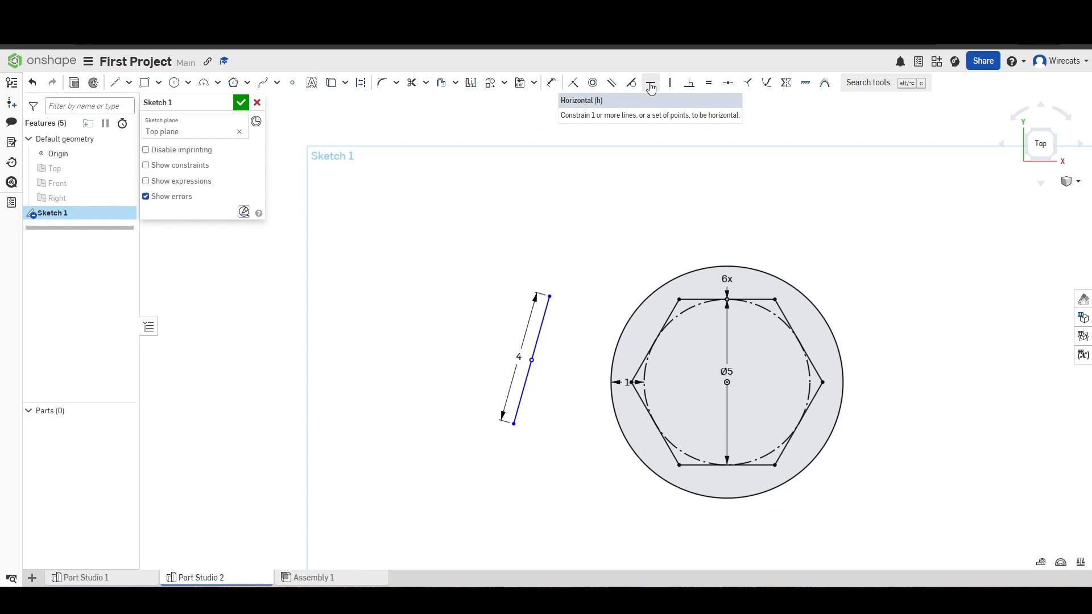
left_click(669, 83)
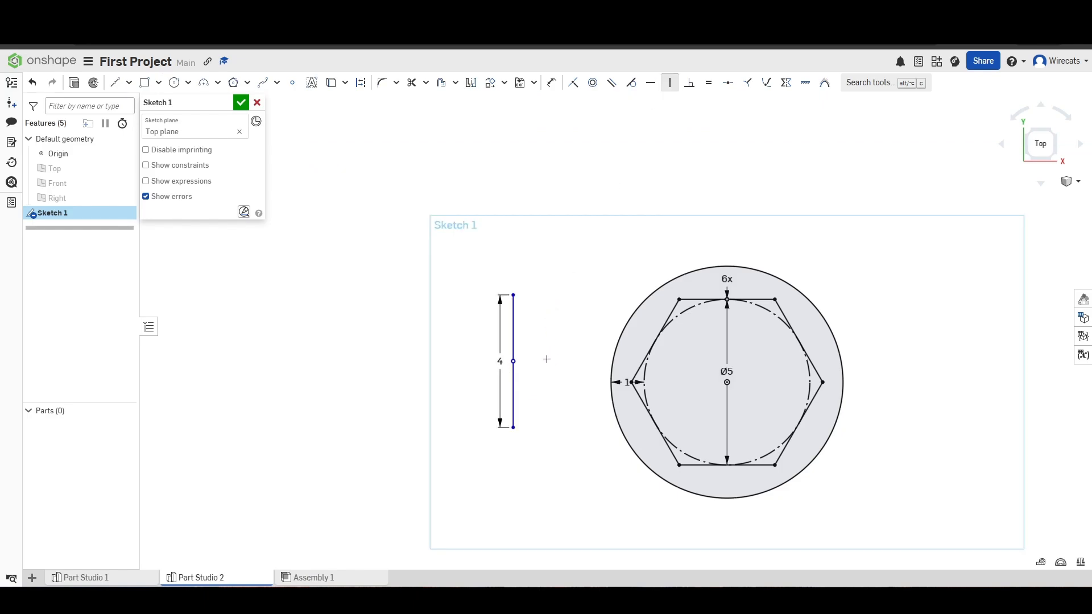
scroll(534, 368, "up", 1)
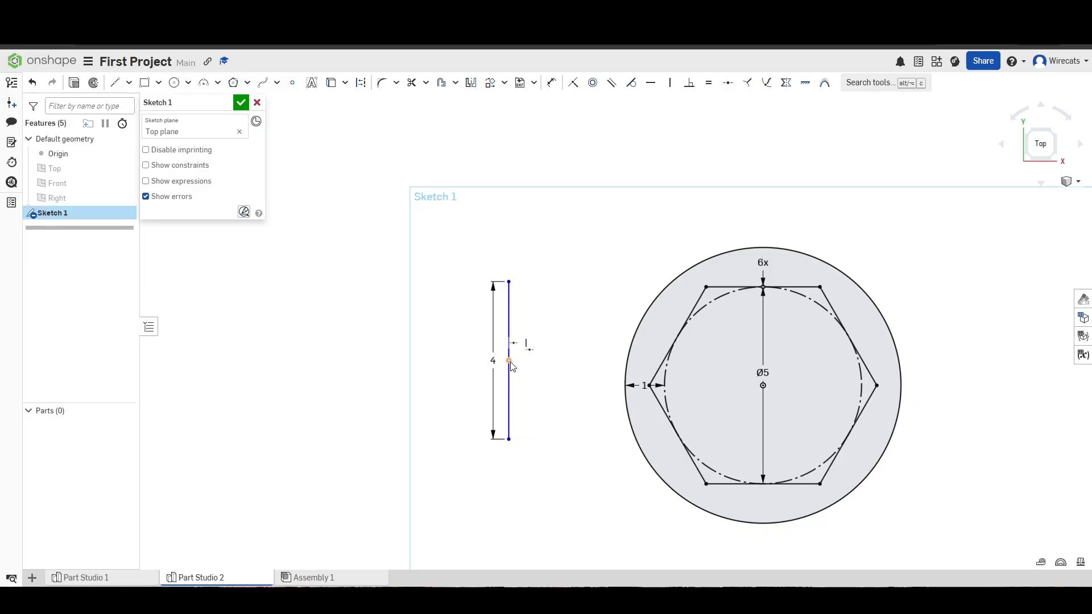
Step: Bring the vertical line's midpoint level with the hexagon's centre, with the line just inside the left edge of the outer circle
scroll(510, 365, "up", 1)
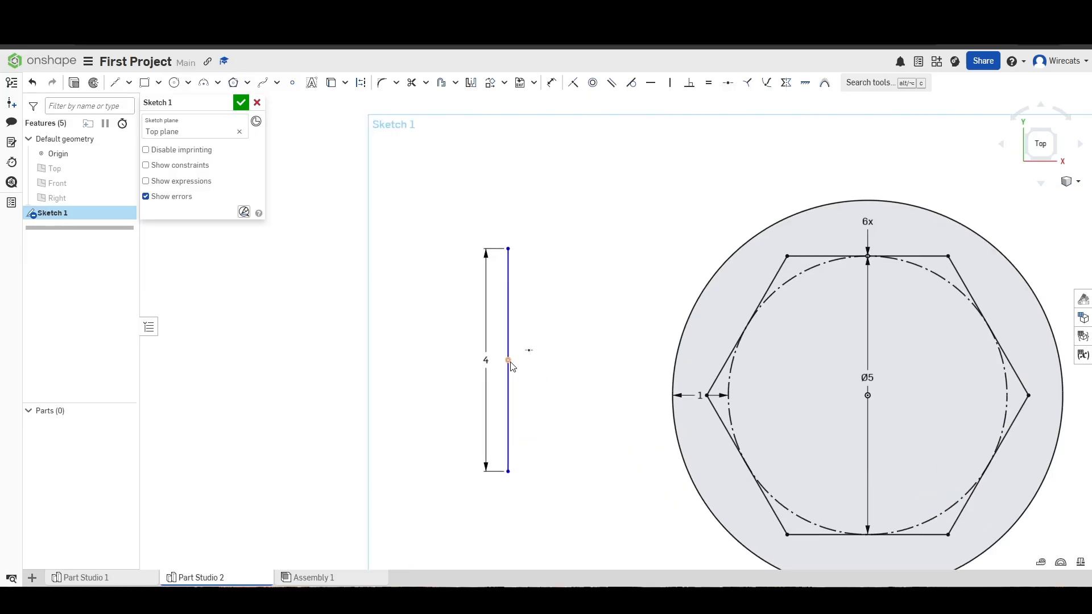
scroll(511, 362, "down", 2)
left_click_drag(511, 362, 539, 353)
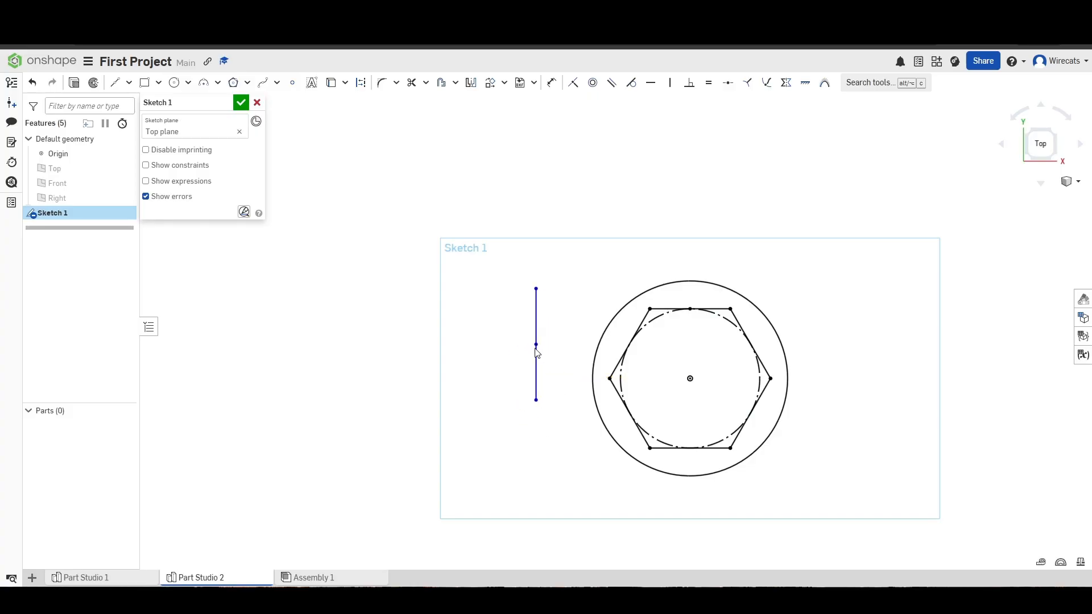
scroll(548, 370, "up", 1)
scroll(493, 352, "up", 1)
left_click_drag(476, 327, 494, 291)
scroll(614, 376, "down", 2)
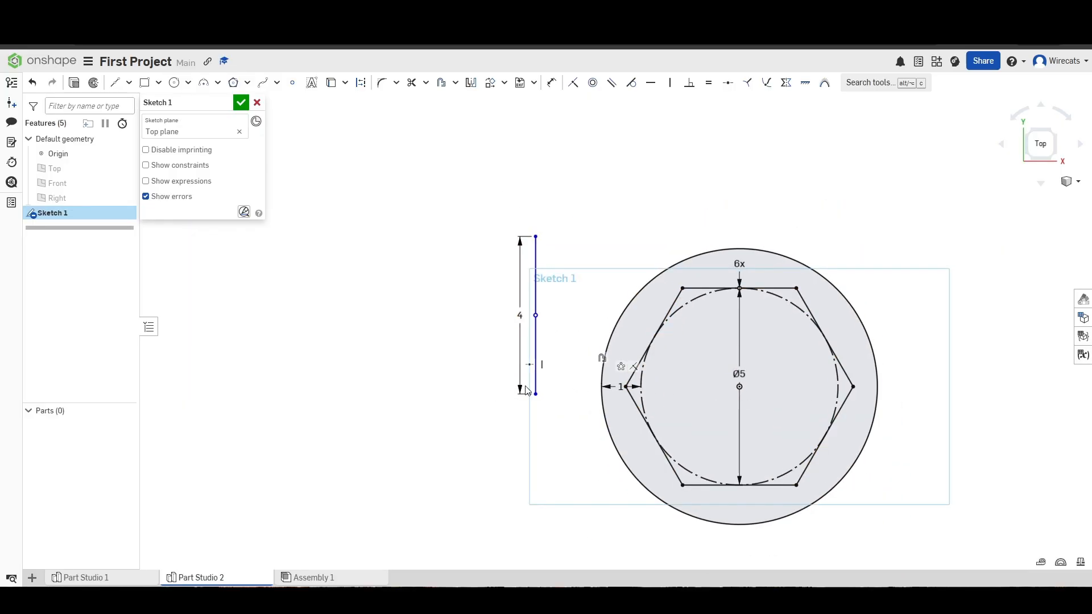
scroll(524, 352, "down", 1)
scroll(528, 395, "up", 3)
mouse_move(425, 233)
left_mouse_down()
mouse_move(443, 295)
mouse_move(555, 304)
mouse_move(541, 335)
mouse_move(551, 338)
mouse_move(489, 338)
mouse_move(544, 340)
mouse_move(526, 340)
mouse_move(550, 351)
mouse_move(524, 352)
mouse_move(556, 355)
mouse_move(526, 358)
mouse_move(538, 363)
left_mouse_up()
Step: Sketch two horizontal lines, each about 4 mm long, extending left from the vertical line's upper and lower endpoints
key("l")
left_click(535, 221)
left_click(294, 221)
key("Escape")
left_click(536, 446)
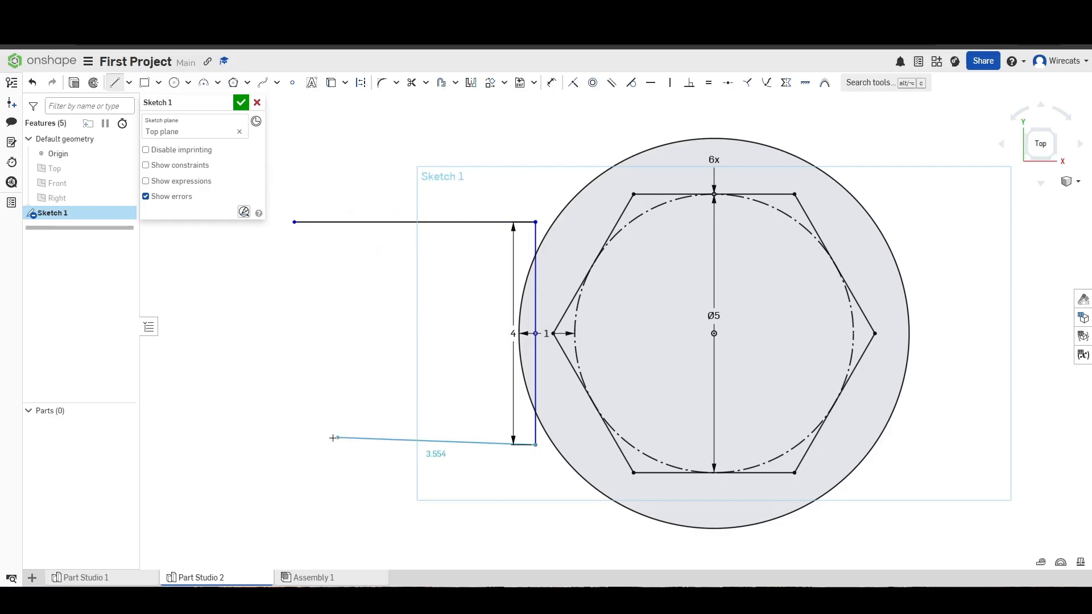
left_click(324, 447)
key("Escape")
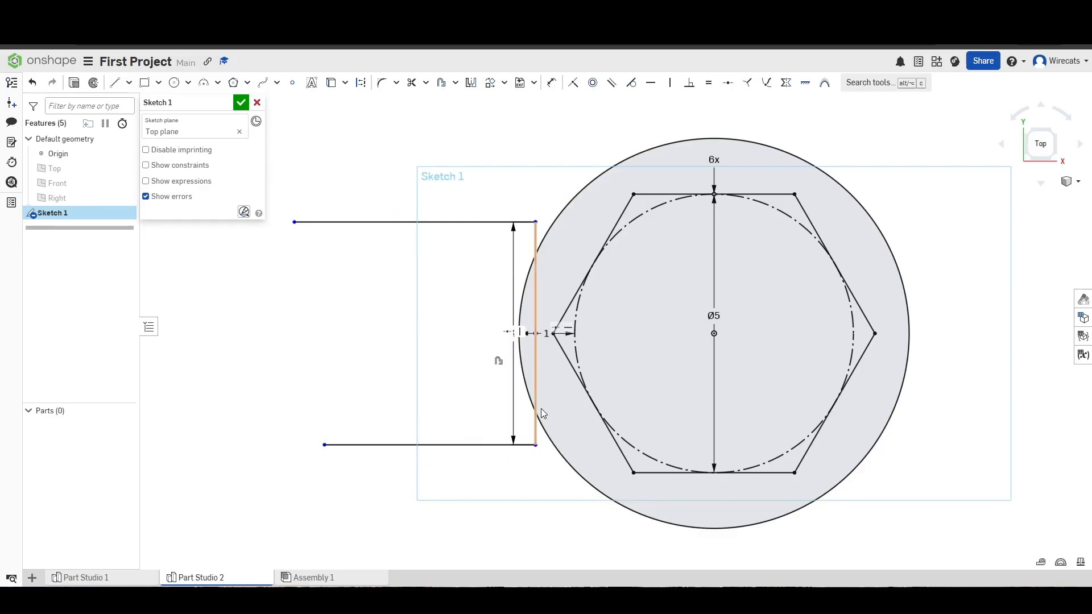
Step: Constrain the vertical line's lower endpoint to be coincident with the outer circle
scroll(540, 441, "up", 3)
scroll(547, 452, "down", 2)
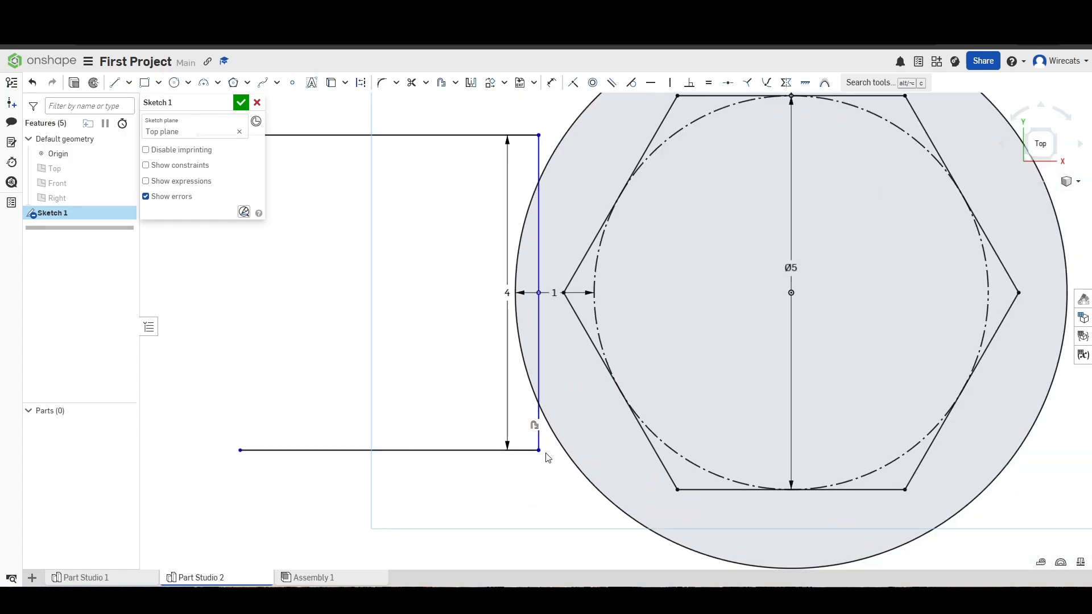
scroll(545, 455, "down", 2)
scroll(557, 452, "up", 4)
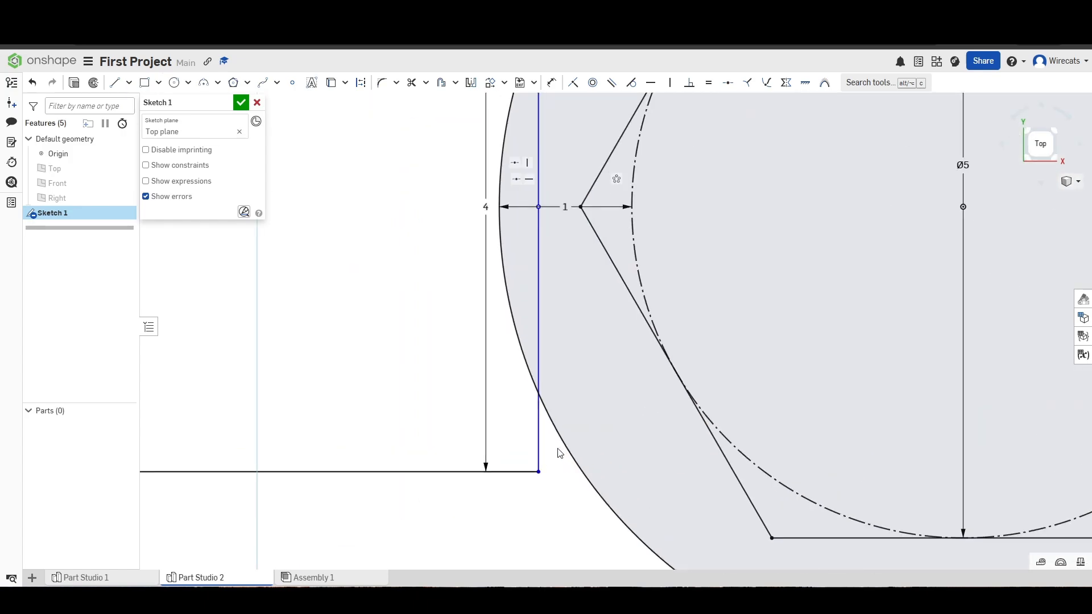
left_click_drag(539, 474, 580, 474)
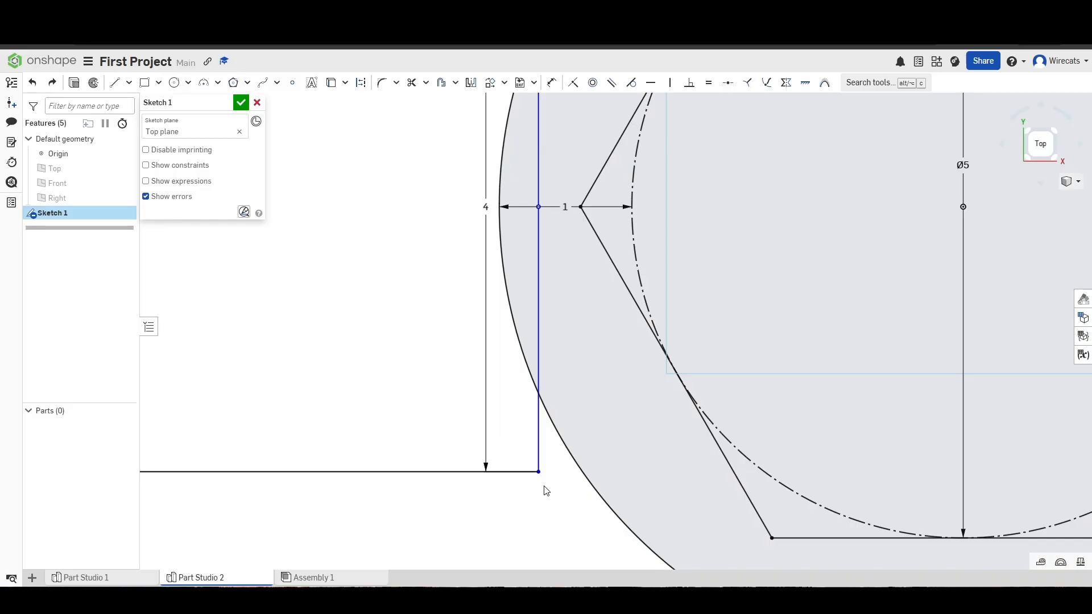
left_click(572, 83)
left_click(540, 472)
left_click(561, 517)
scroll(442, 452, "down", 5)
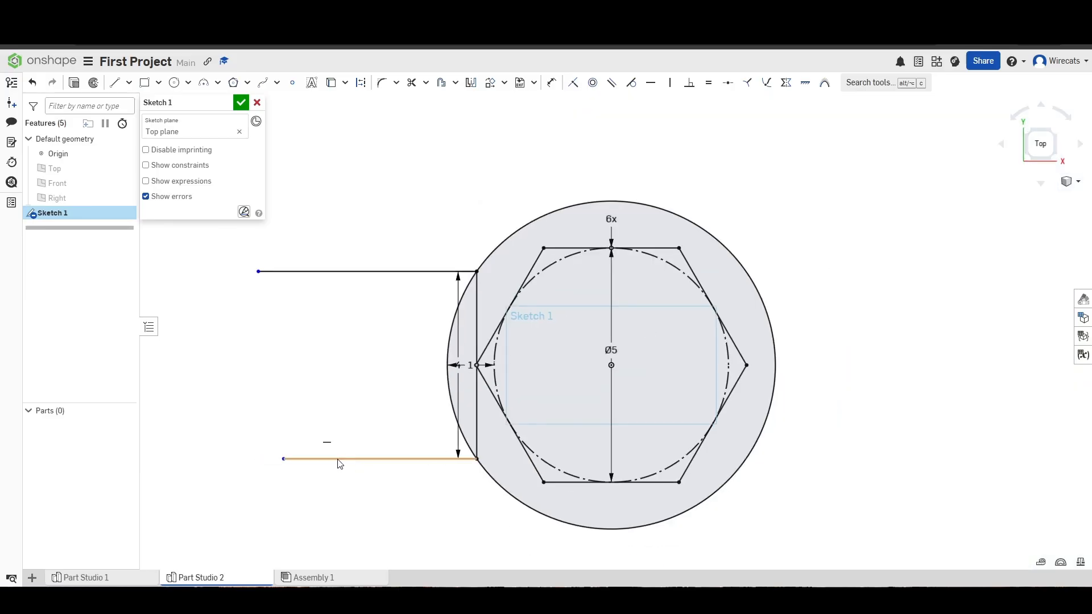
Step: Lengthen the lower handle line and dimension its length to 50 mm
scroll(251, 458, "down", 8)
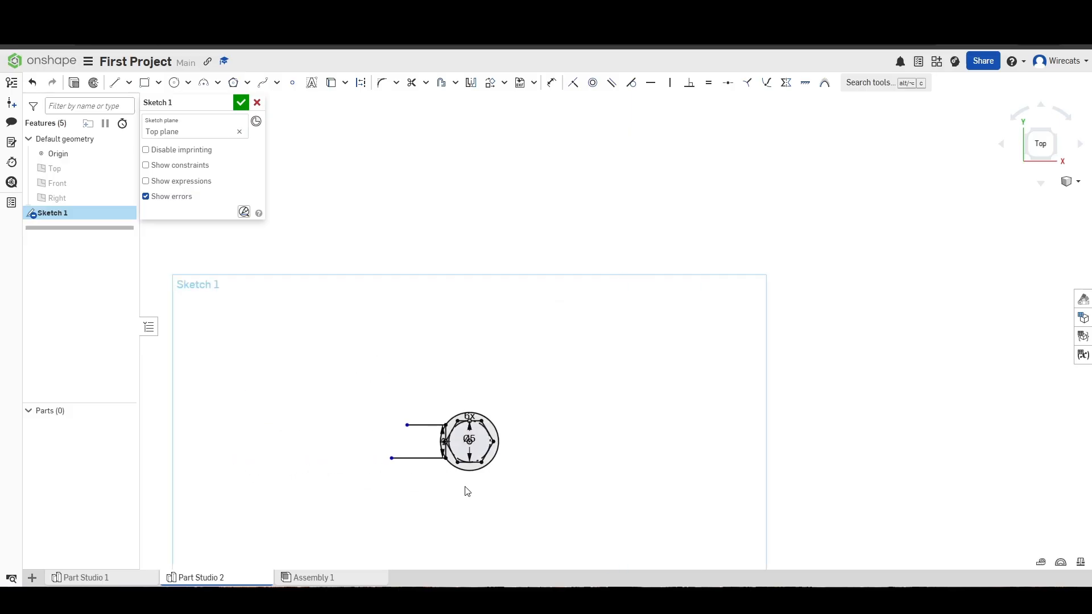
scroll(617, 461, "up", 5)
left_click_drag(565, 444, 377, 446)
scroll(377, 446, "down", 4)
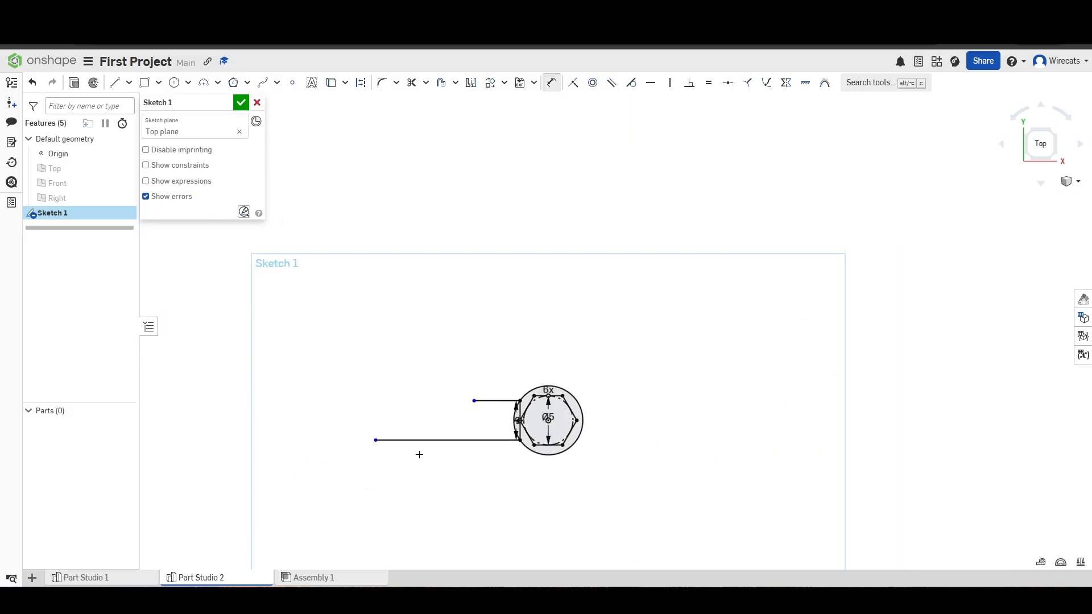
left_click(431, 439)
left_click(443, 461)
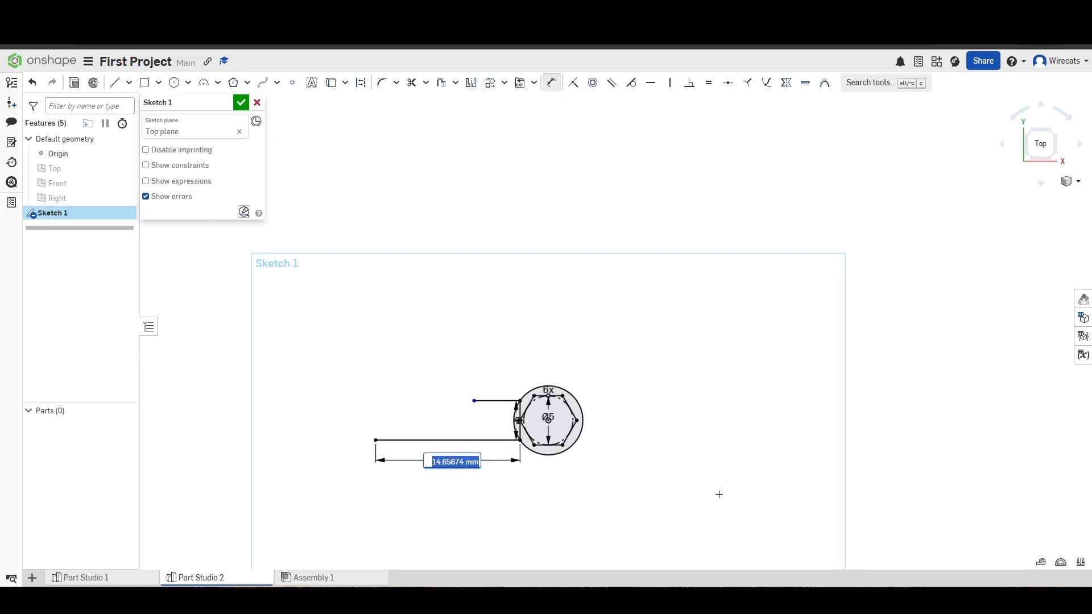
type("50")
key("Return")
scroll(739, 498, "down", 4)
scroll(634, 476, "up", 2)
key("Escape")
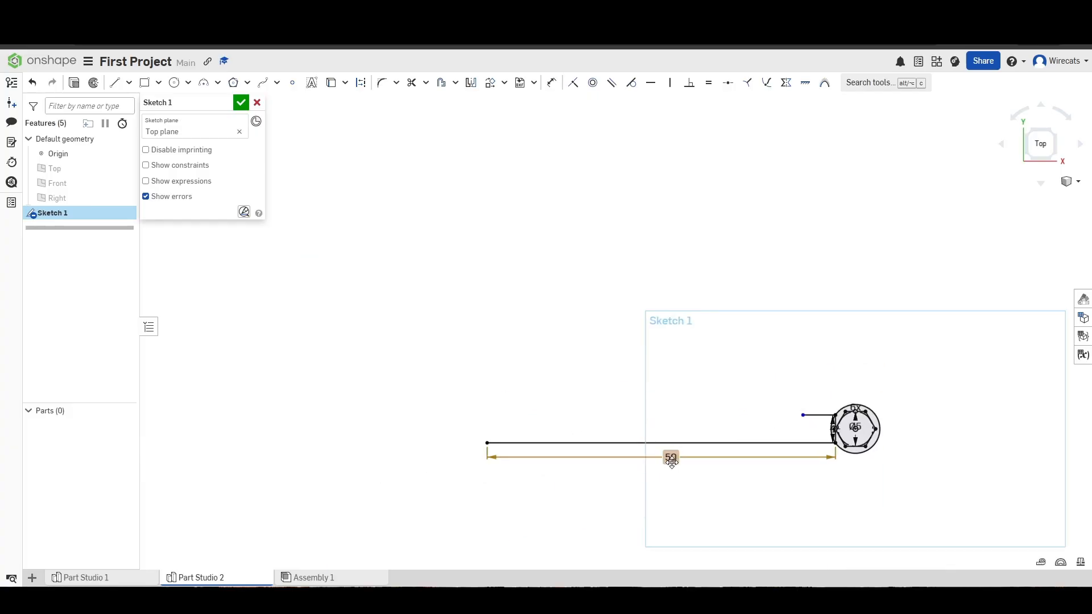
Step: Set the lower handle line's length dimension to 40 mm
double_click(671, 457)
type("40")
key("Return")
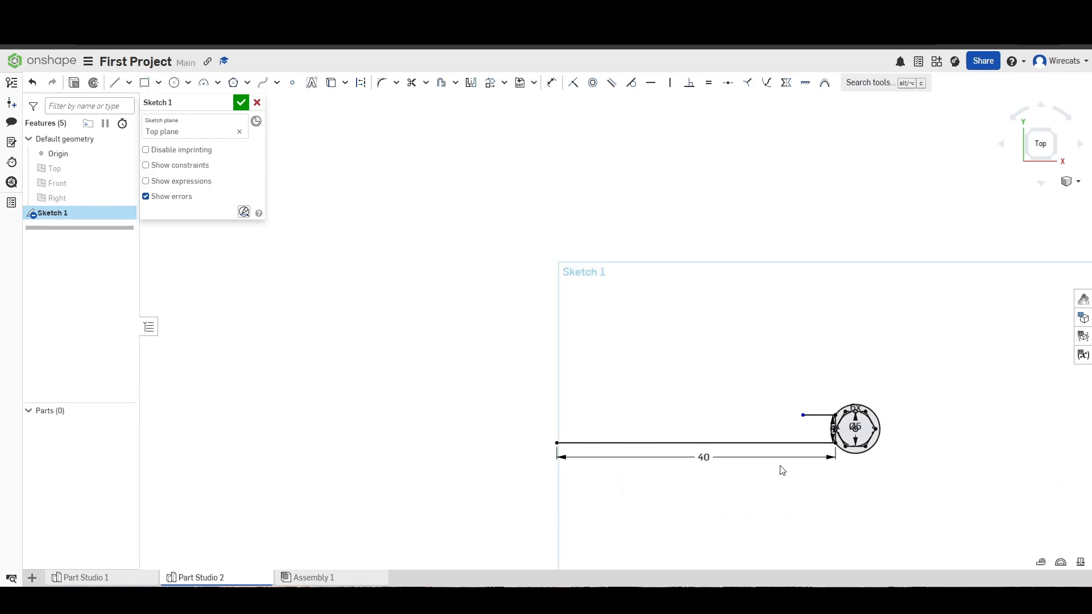
Step: Apply an Equal constraint between the lower and upper handle lines
scroll(881, 555, "up", 3)
middle_click_drag(547, 386, 608, 408)
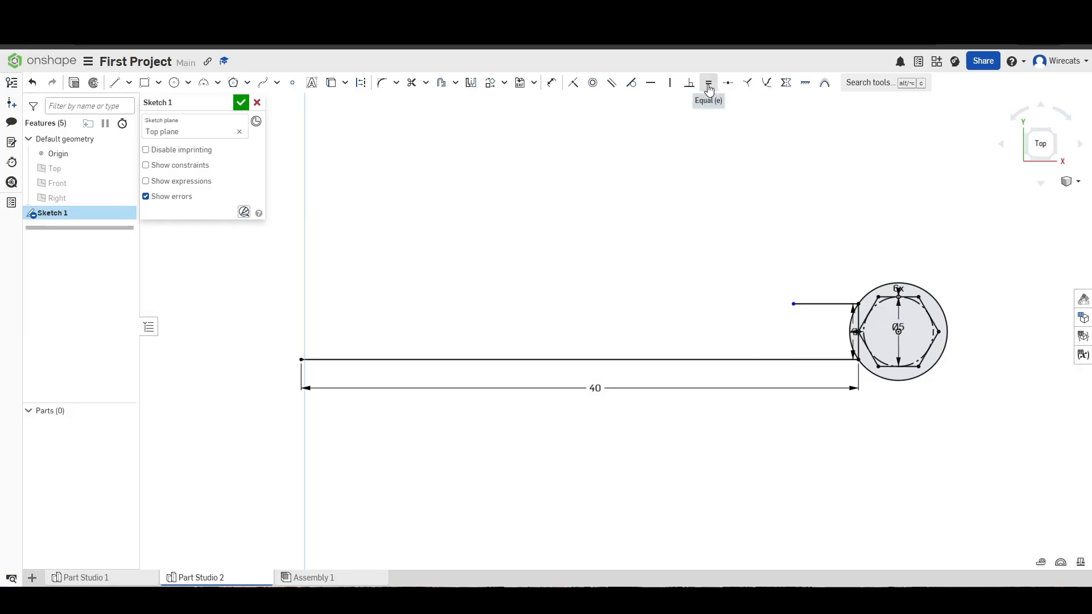
left_click(763, 359)
left_click(815, 306)
scroll(473, 386, "down", 3)
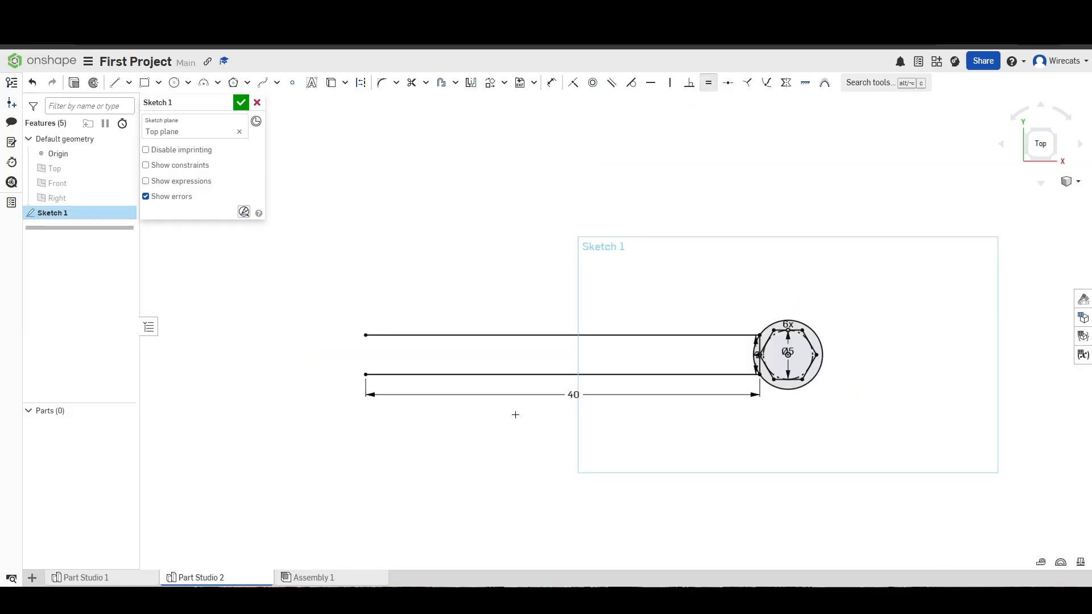
Step: Close the handle's free end with a vertical line joining the left endpoints of the upper and lower handle lines
scroll(475, 390, "up", 2)
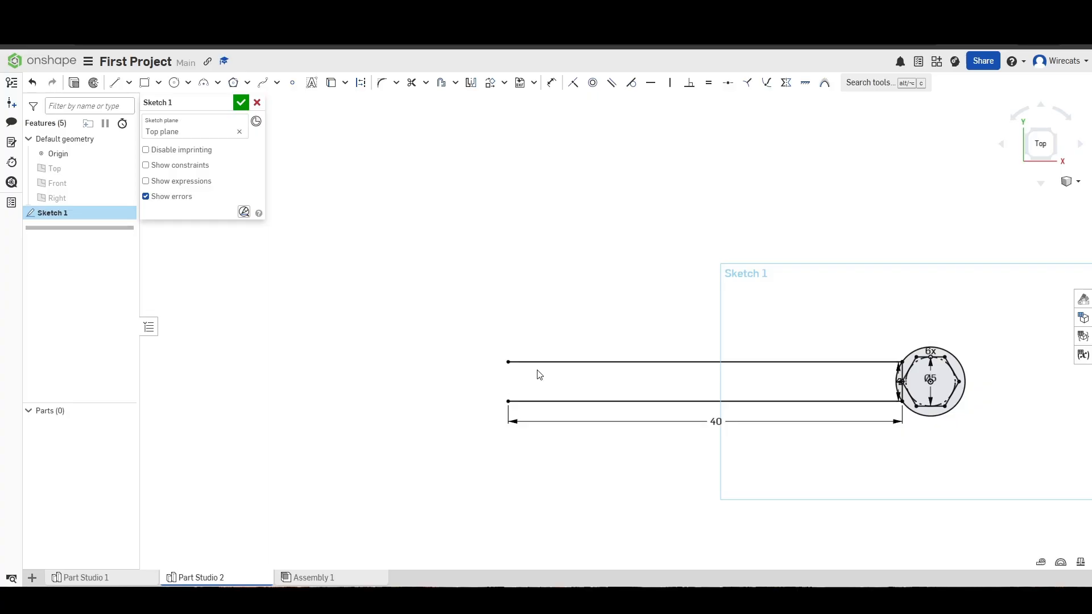
scroll(500, 364, "up", 5)
key("l")
left_click(501, 346)
left_click(501, 435)
key("Escape")
scroll(575, 455, "down", 2)
scroll(500, 408, "up", 3)
key("p")
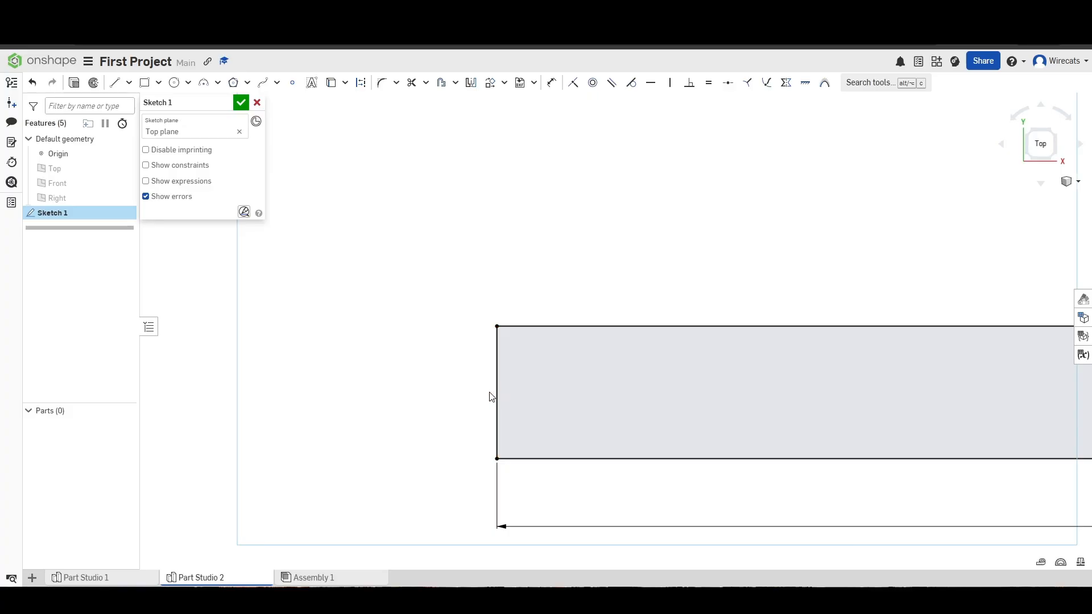
Step: Place a sketch point at the midpoint of the vertical line closing the handle's free end
left_click(291, 90)
left_click(497, 392)
scroll(446, 425, "down", 3)
scroll(390, 451, "down", 3)
key("Escape")
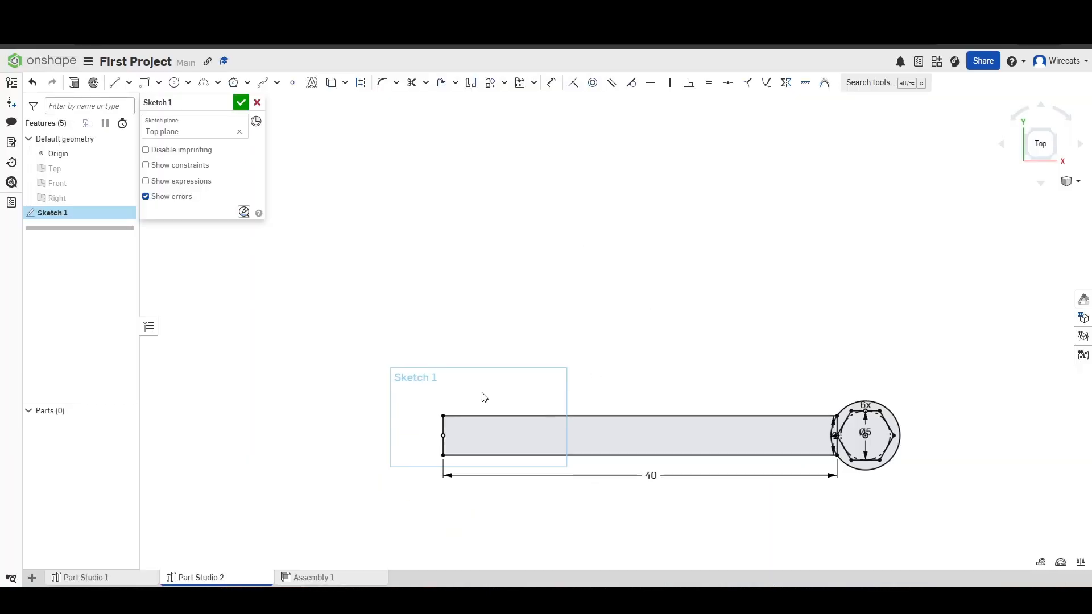
Step: Sketch a trial hexagon with an inscribed circle about 6 mm in diameter above the handle's free end
scroll(441, 324, "up", 1)
left_click(233, 82)
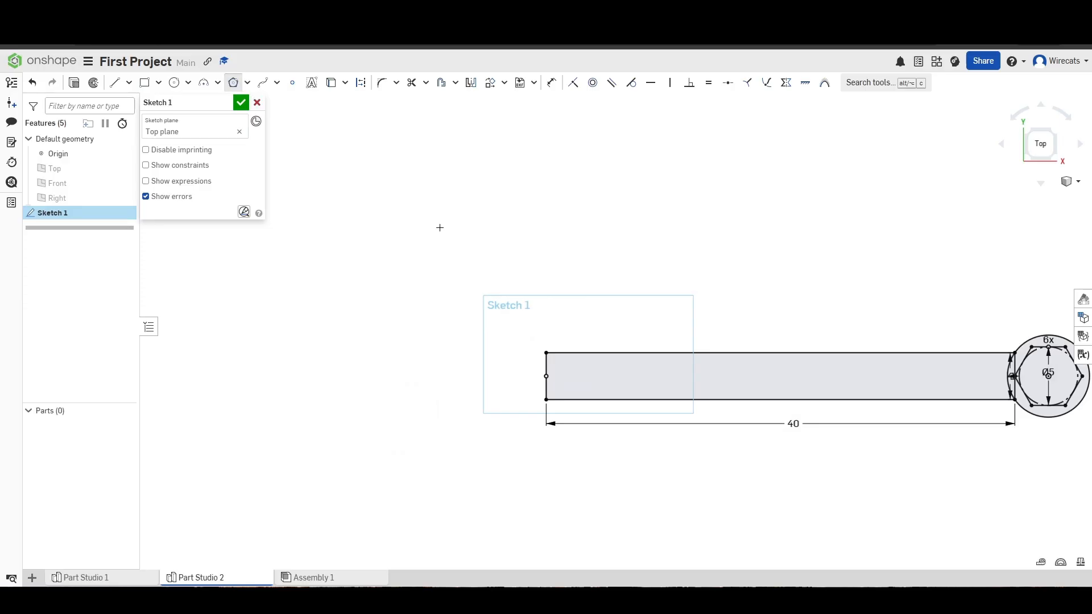
left_click(487, 290)
key("Escape")
left_click(233, 83)
left_click(493, 250)
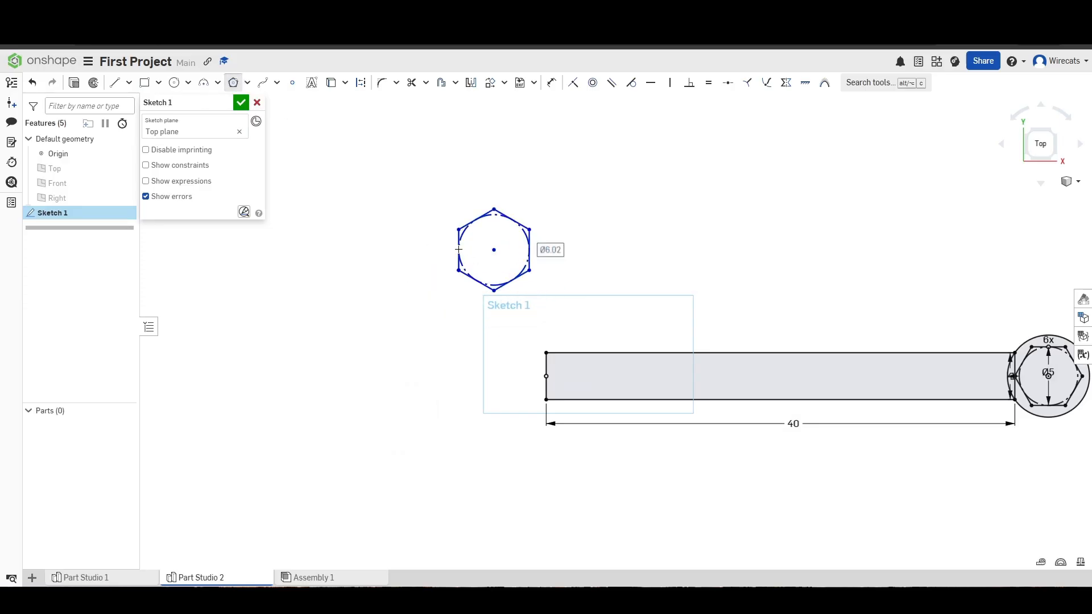
left_click(458, 249)
scroll(459, 249, "up", 2)
key("Escape")
Step: Delete two adjacent sides of the trial hexagon and clear away the rest of it
left_click(455, 253)
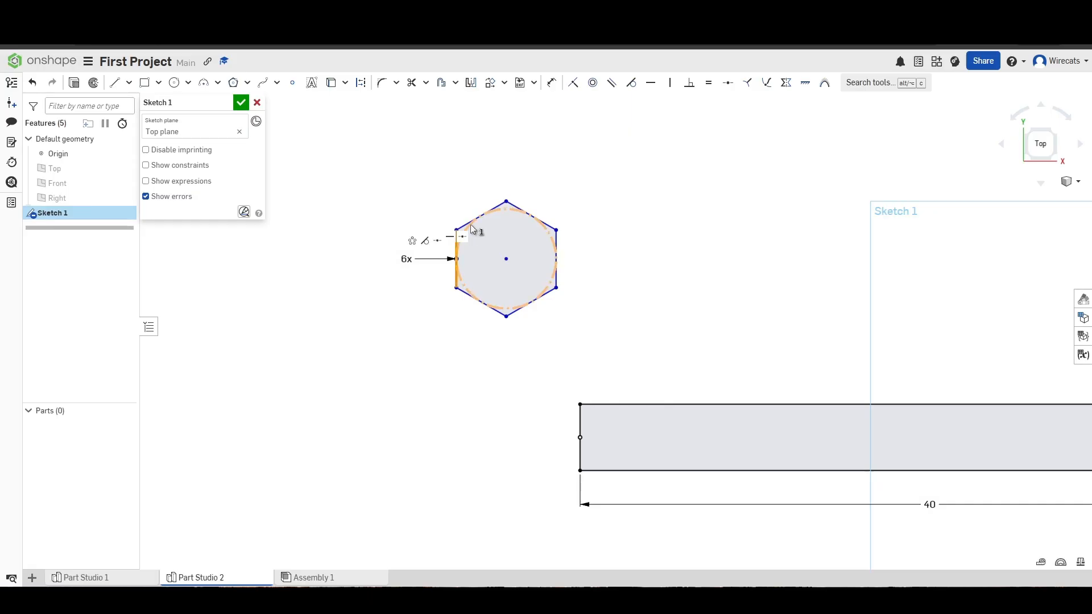
left_click(469, 221)
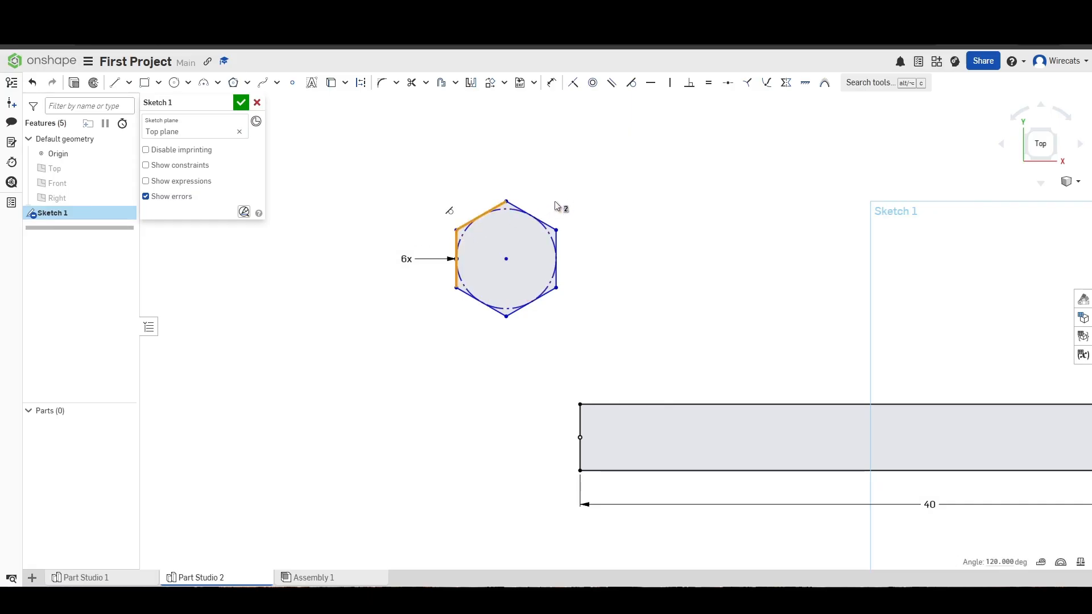
key("Delete")
scroll(490, 265, "up", 2)
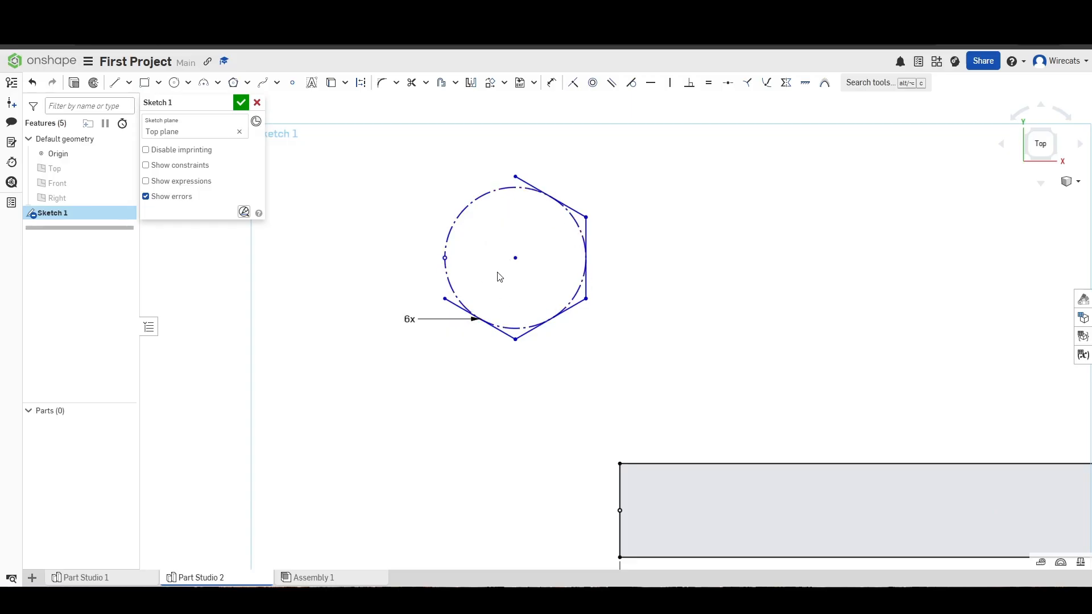
left_click_drag(624, 360, 357, 141)
key("Delete")
Step: Sketch a hexagon beyond the handle's free end, centred level with the end line's midpoint, and set its inscribed circle diameter to 7 mm
scroll(370, 217, "down", 2)
left_click(233, 83)
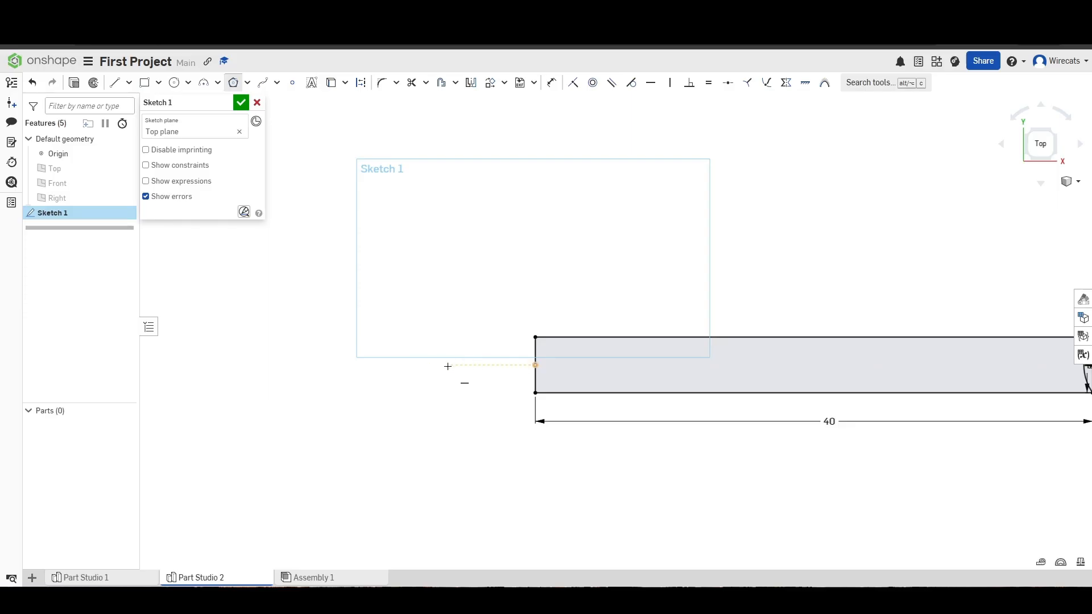
left_click(439, 366)
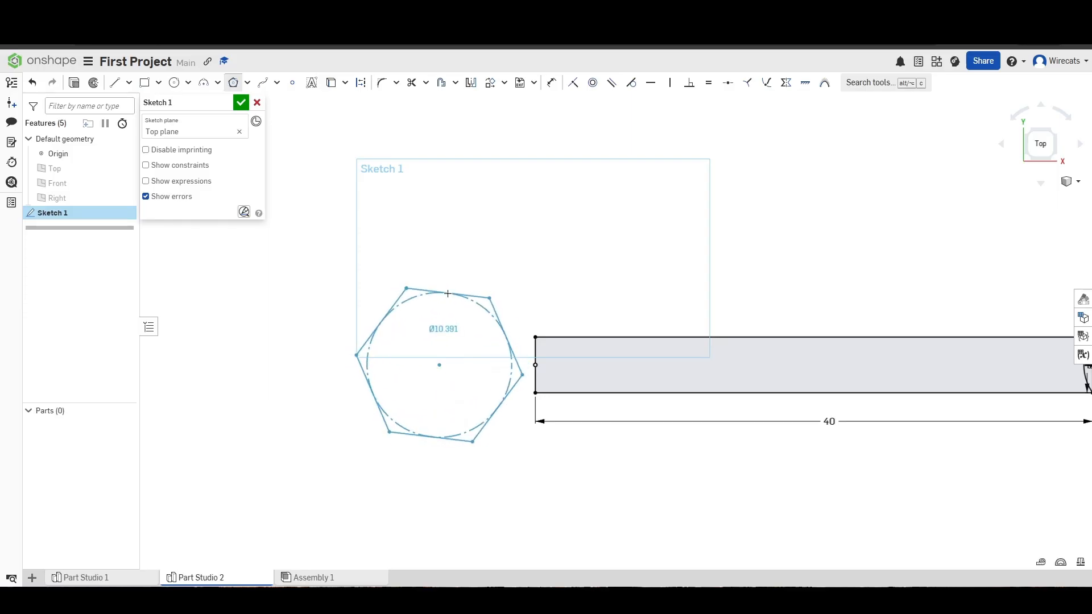
left_click(448, 294)
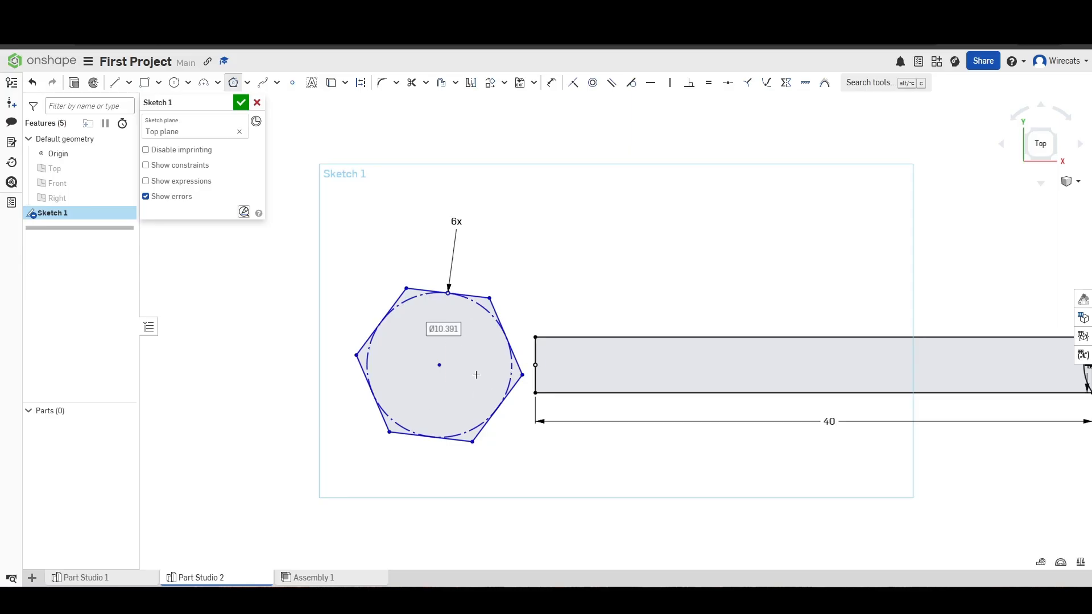
type("7")
key("Return")
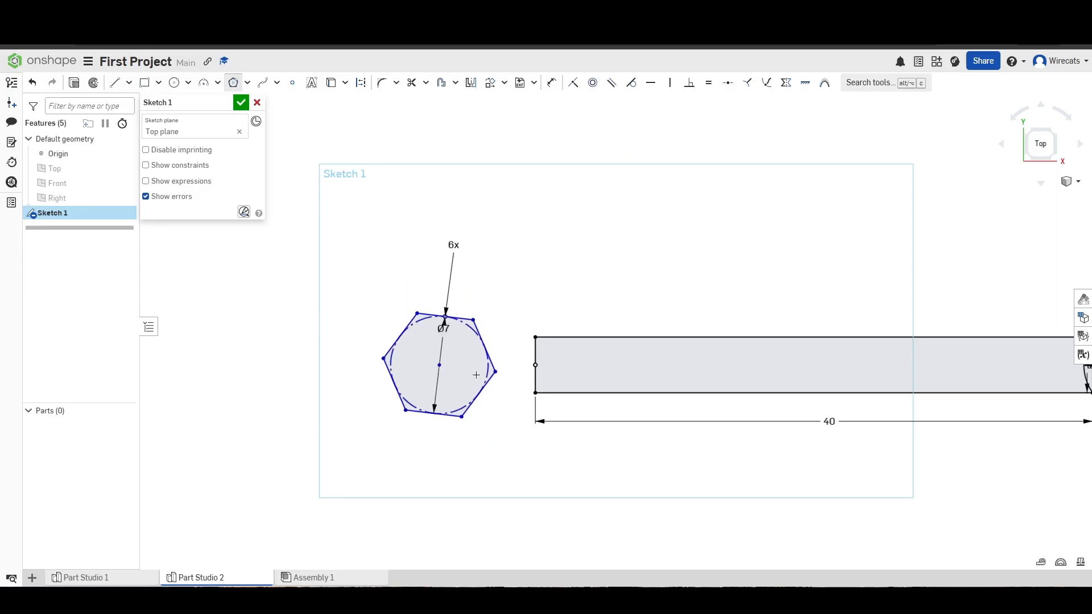
Step: Try to dimension the distance between the hexagon's centre and the midpoint of the handle's free end
scroll(442, 322, "up", 3)
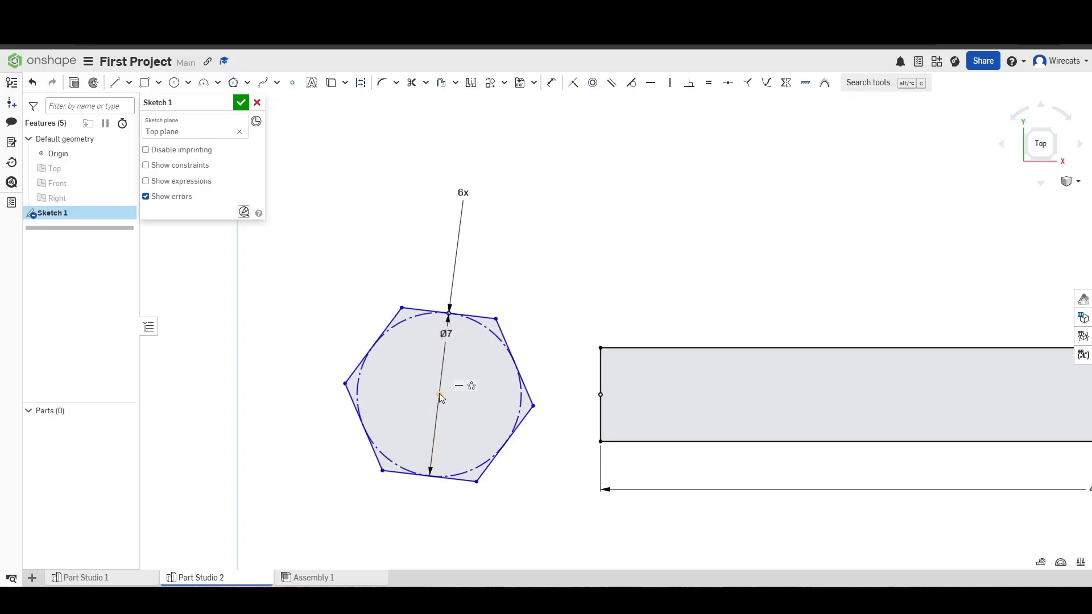
mouse_move(545, 379)
left_mouse_down()
mouse_move(555, 414)
mouse_move(550, 369)
mouse_move(542, 453)
mouse_move(442, 485)
mouse_move(397, 432)
mouse_move(480, 444)
mouse_move(495, 473)
mouse_move(514, 465)
mouse_move(521, 444)
mouse_move(495, 499)
mouse_move(517, 471)
mouse_move(528, 411)
mouse_move(495, 410)
mouse_move(487, 426)
mouse_move(345, 421)
mouse_move(479, 420)
left_mouse_up()
key("d")
left_click(385, 395)
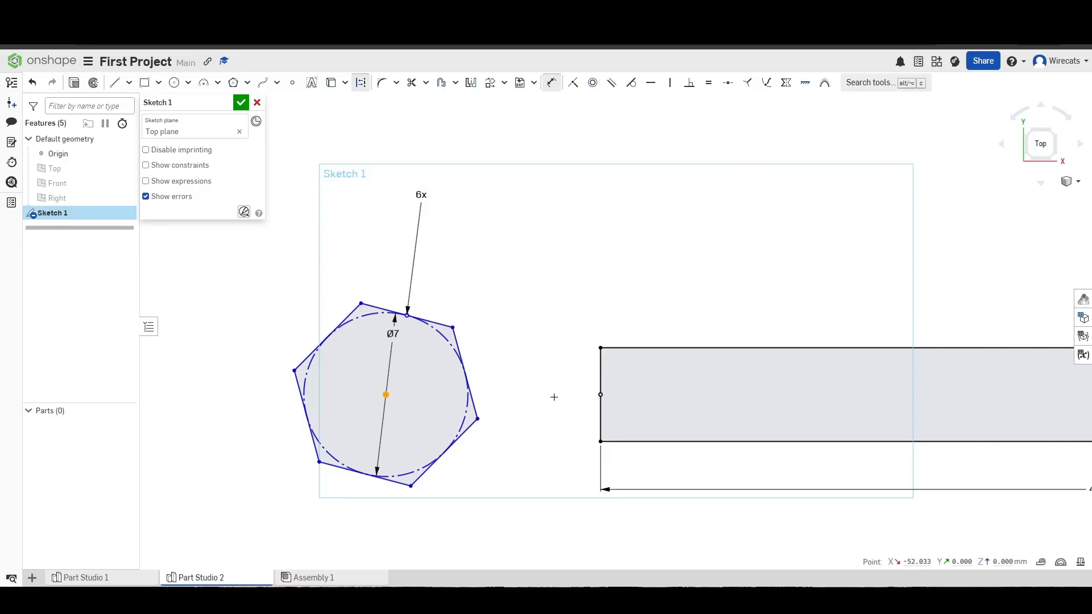
left_click(600, 394)
scroll(600, 395, "up", 3)
key("Escape")
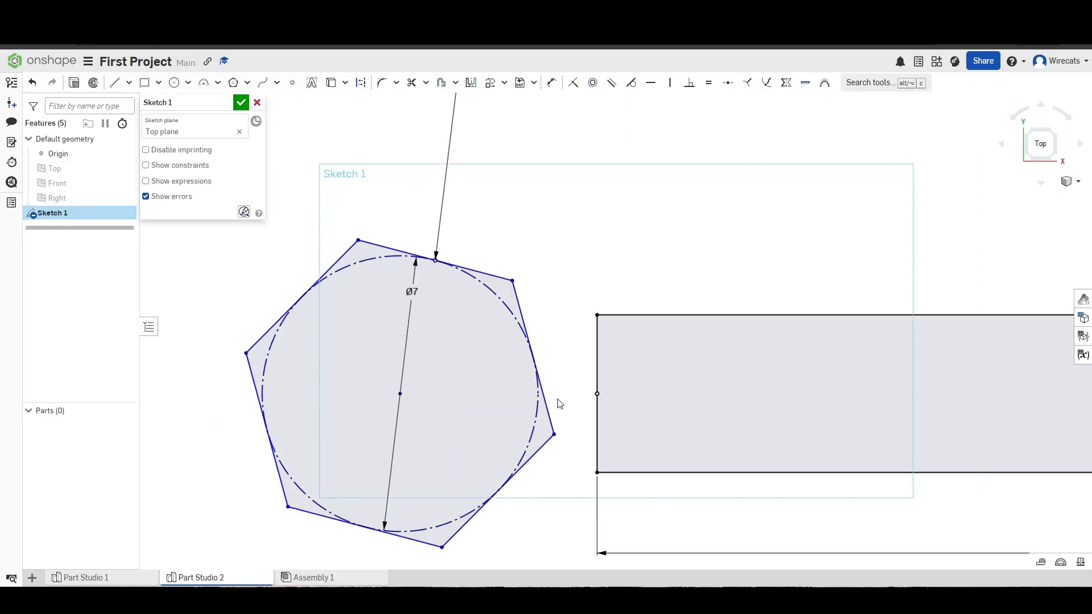
Step: Draw a horizontal construction line from the midpoint of the handle's free end into the hexagon
left_click(596, 393)
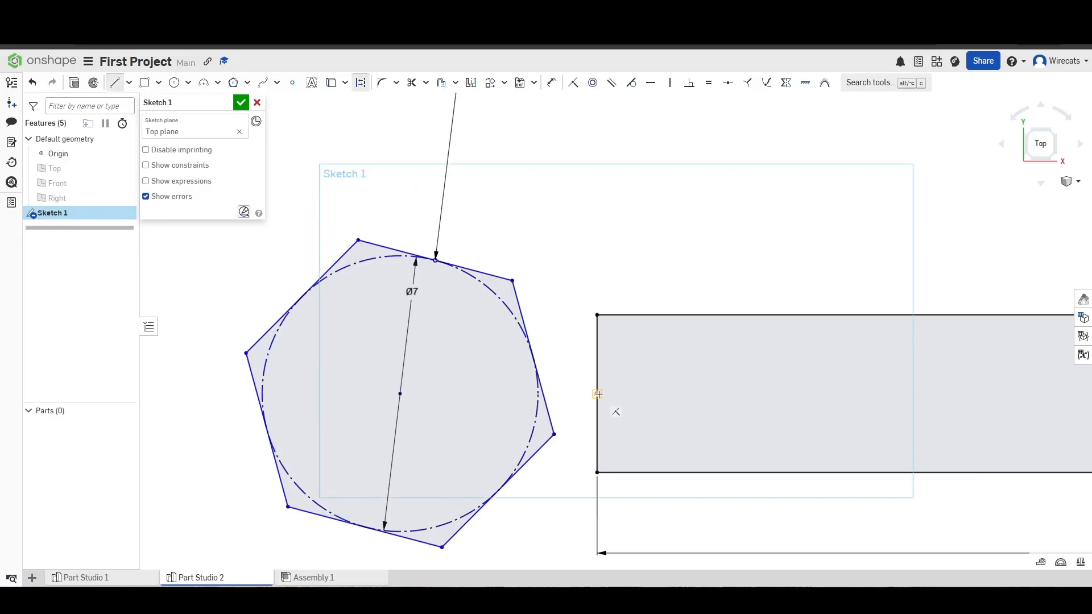
left_click(445, 395)
key("Escape")
scroll(486, 431, "up", 3)
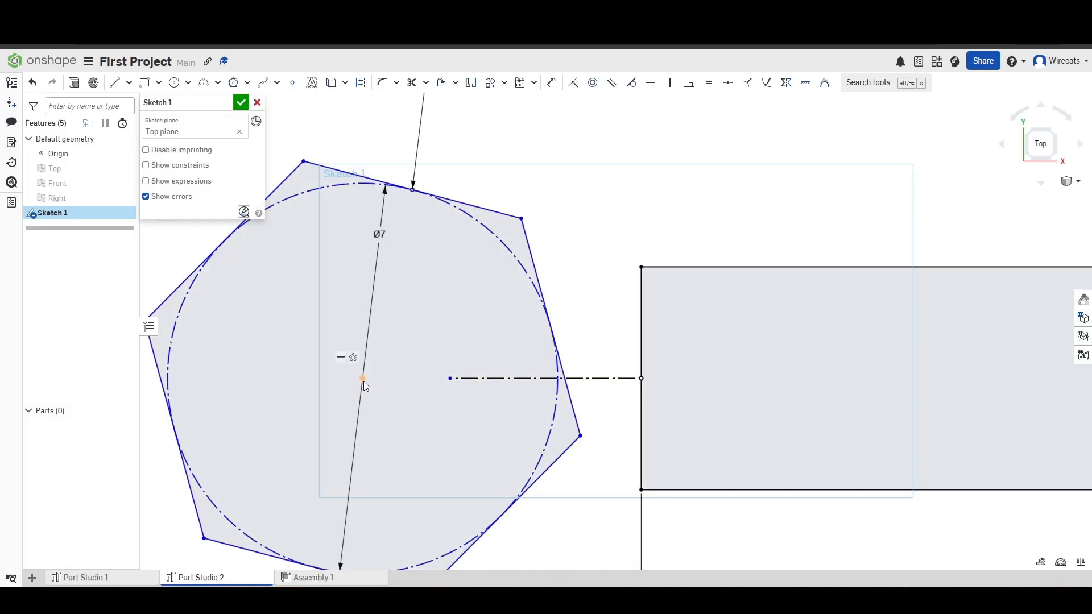
Step: Make the free end of the construction line coincident with the hexagon's centre
mouse_move(363, 379)
left_mouse_down()
mouse_move(281, 383)
mouse_move(303, 390)
left_mouse_up()
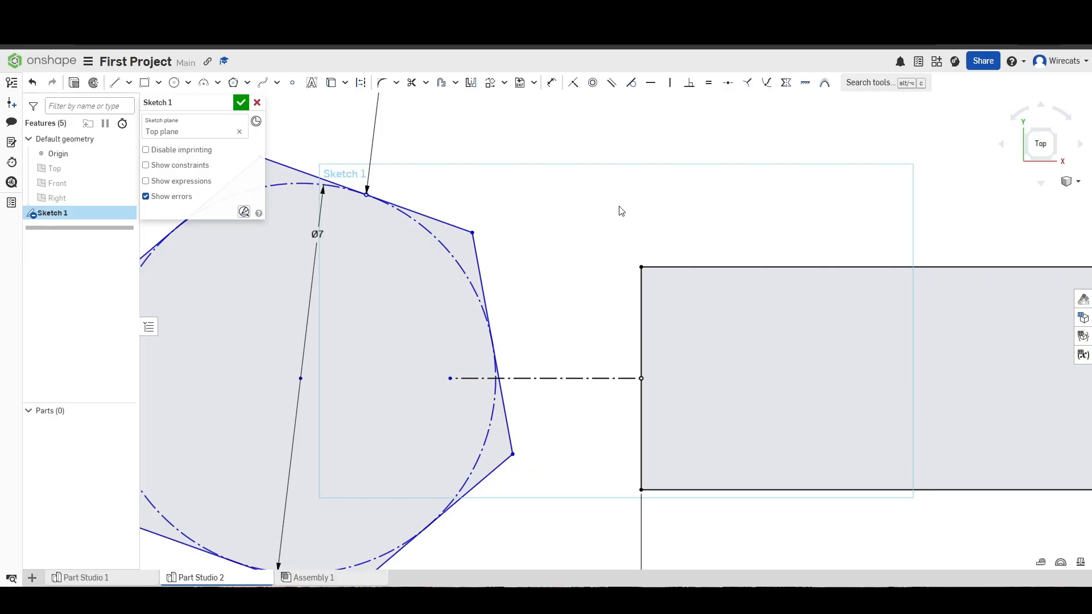
left_click(573, 83)
left_click(450, 378)
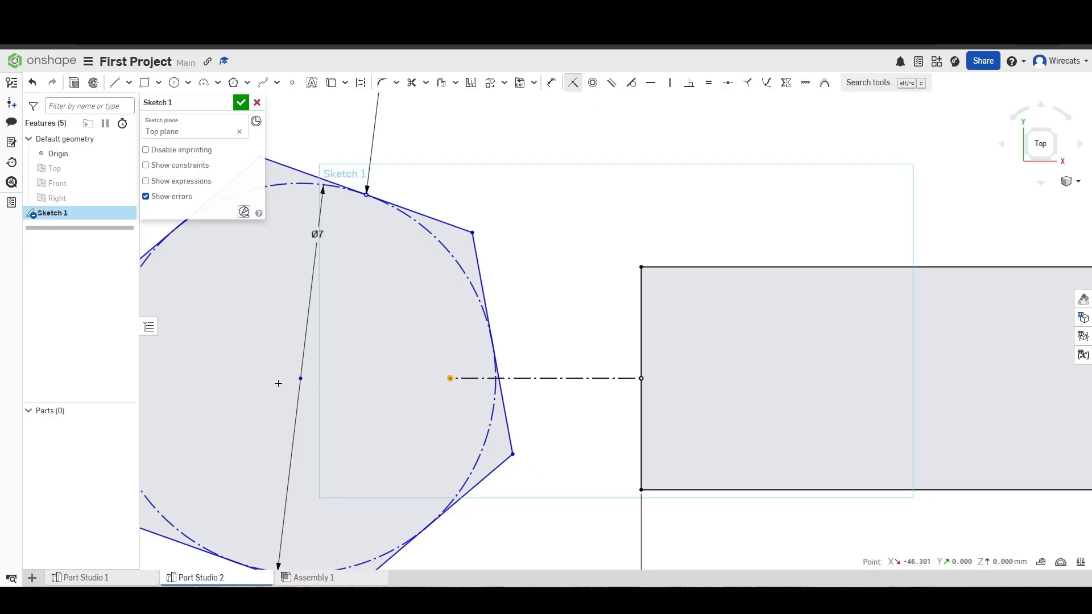
left_click(301, 378)
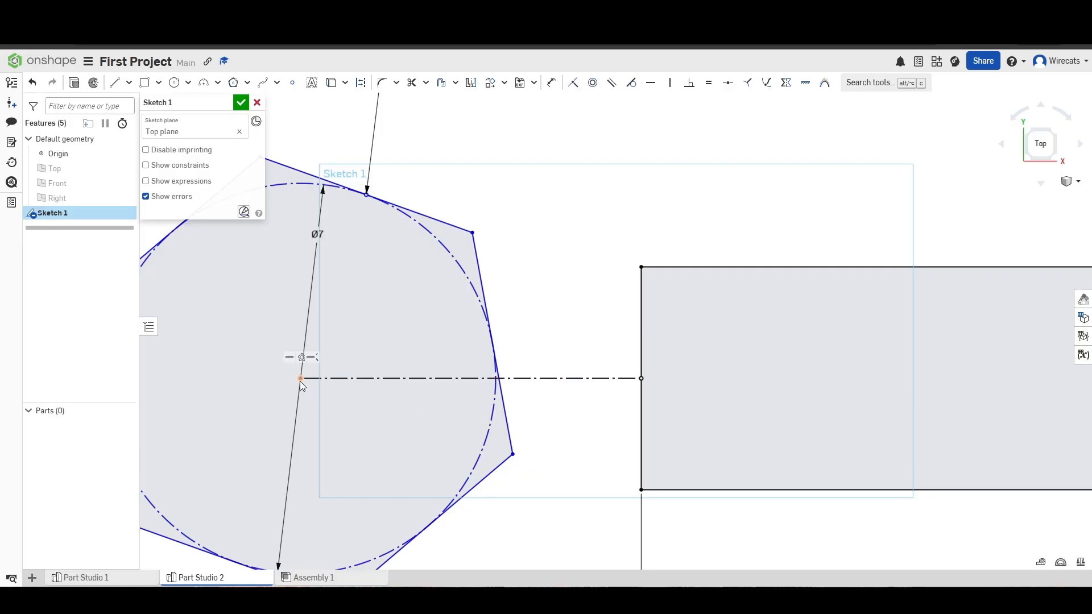
Step: Dimension the construction line between the hexagon's centre and the handle end to 5 mm
key("d")
left_click(365, 378)
type("5")
key("Return")
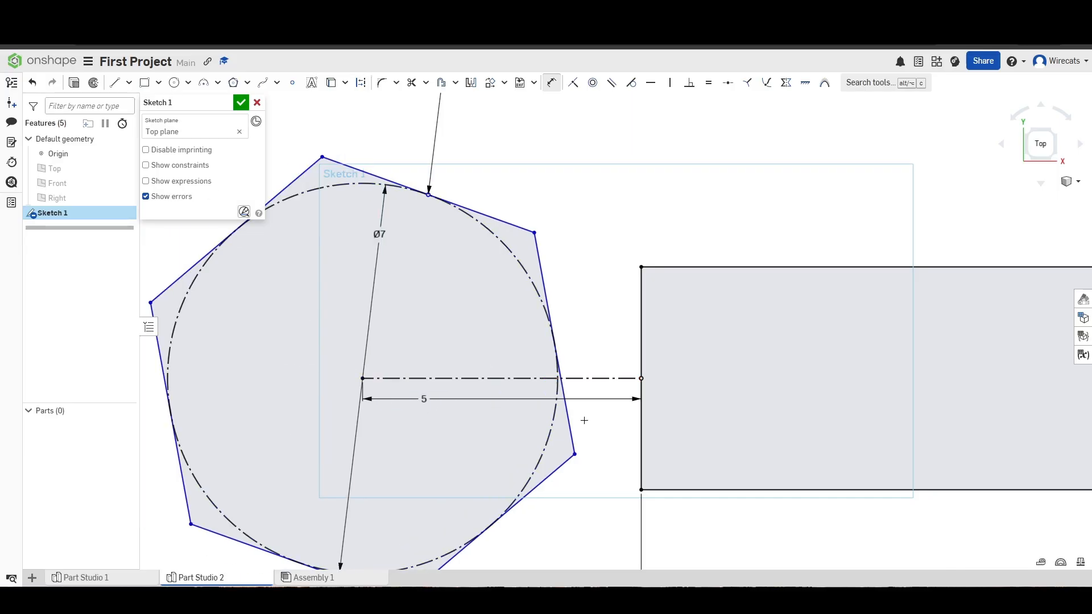
Step: Rotate the hexagon about its centre until the sides facing toward and away from the handle are roughly vertical
scroll(452, 393, "down", 5)
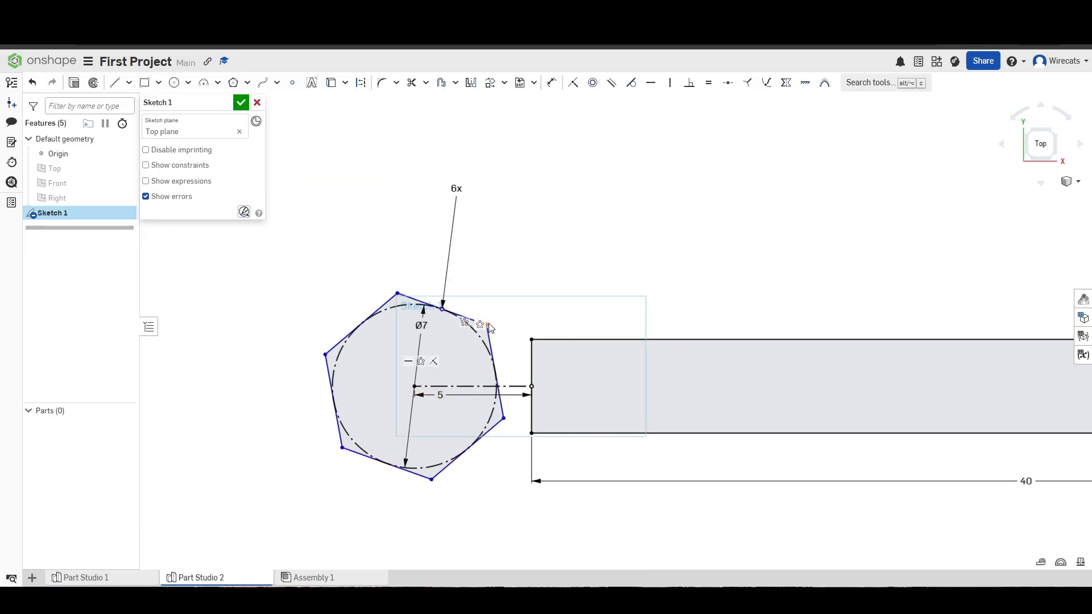
mouse_move(487, 325)
left_mouse_down()
mouse_move(482, 309)
mouse_move(507, 380)
mouse_move(359, 446)
mouse_move(416, 392)
left_mouse_up()
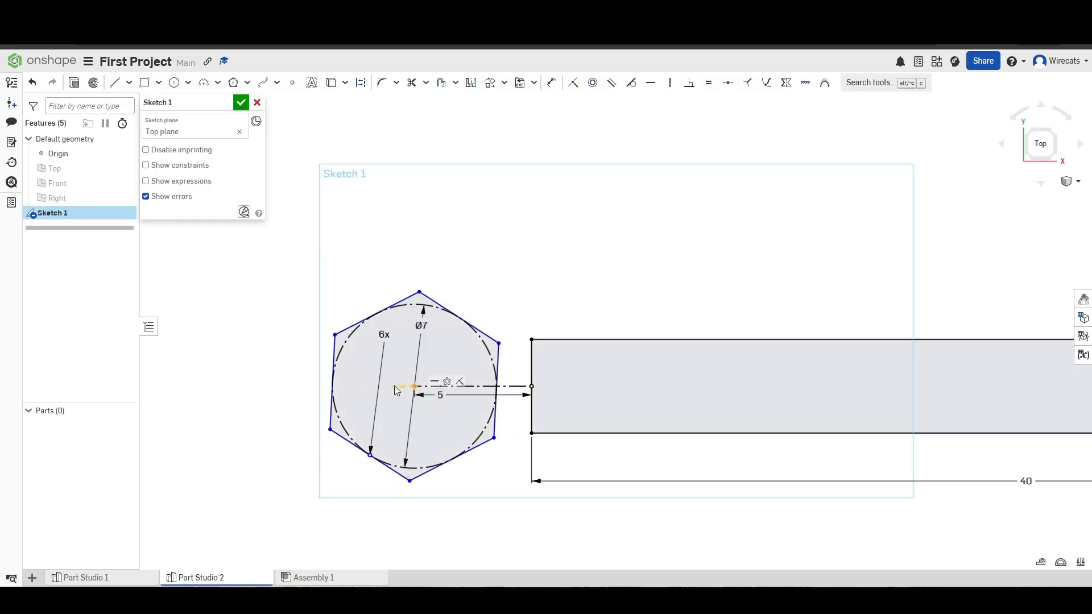
mouse_move(421, 292)
left_mouse_down()
mouse_move(463, 295)
mouse_move(479, 415)
mouse_move(354, 385)
mouse_move(451, 298)
mouse_move(436, 356)
mouse_move(397, 393)
mouse_move(384, 358)
mouse_move(431, 362)
mouse_move(437, 381)
mouse_move(422, 407)
left_mouse_up()
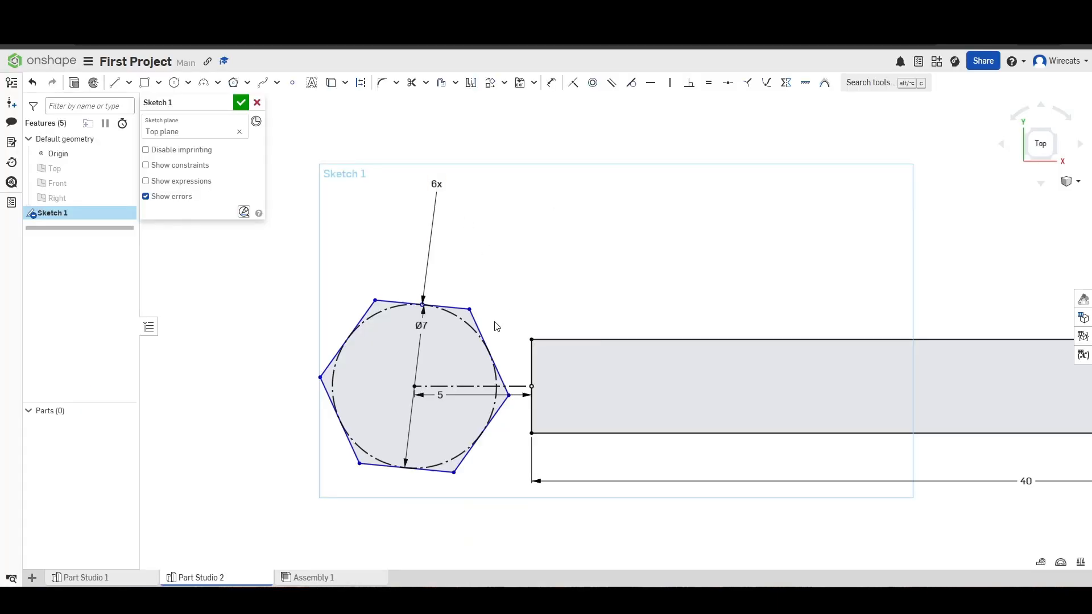
mouse_move(494, 325)
left_mouse_down()
mouse_move(319, 417)
mouse_move(286, 370)
mouse_move(302, 449)
mouse_move(322, 461)
left_mouse_up()
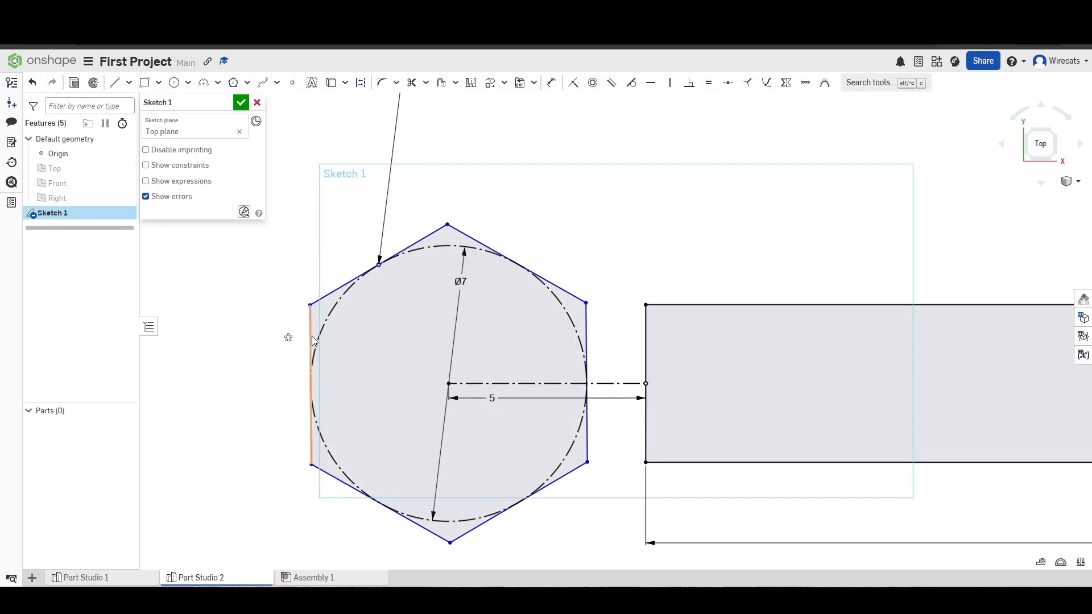
Step: Delete the hexagon's outer vertical side and adjacent lower side, and rejoin the remaining sides' corners with Coincident constraints
left_click(320, 471)
key("Delete")
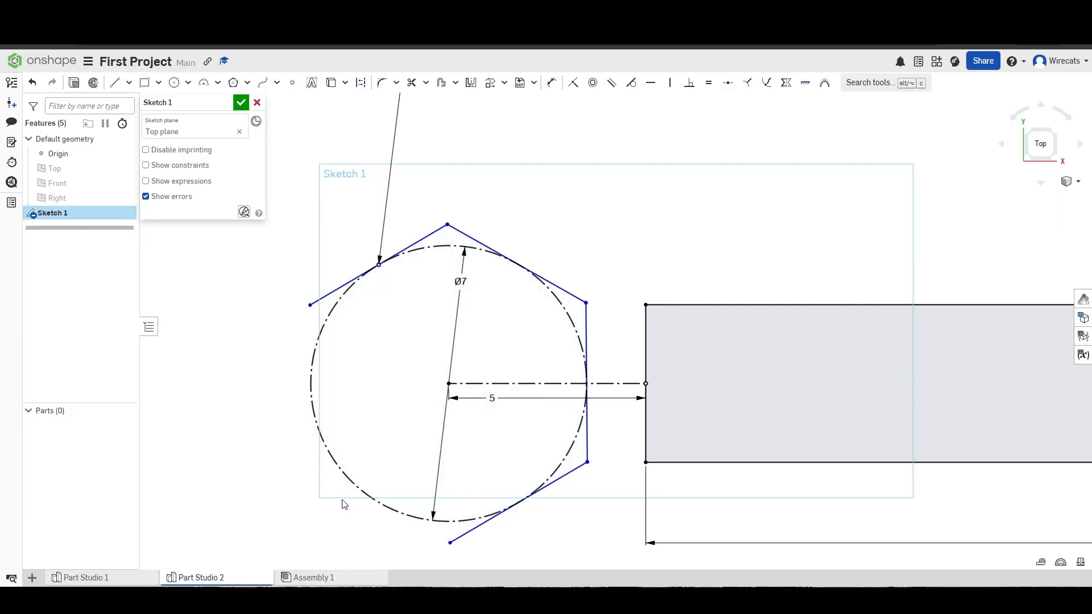
mouse_move(586, 303)
left_mouse_down()
mouse_move(602, 319)
mouse_move(555, 277)
mouse_move(620, 363)
mouse_move(601, 333)
left_mouse_up()
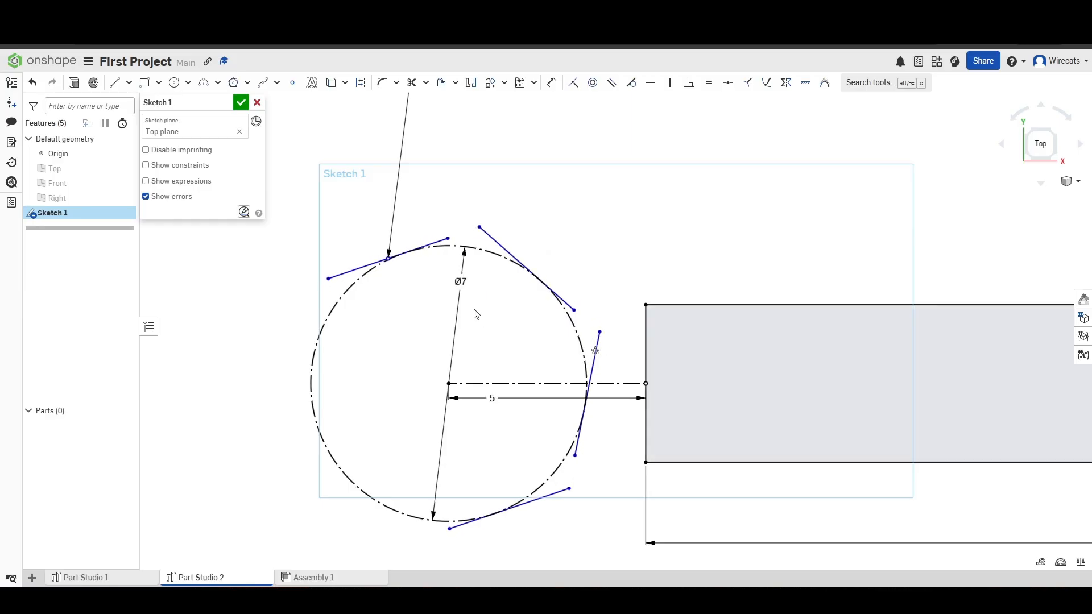
left_click(479, 225)
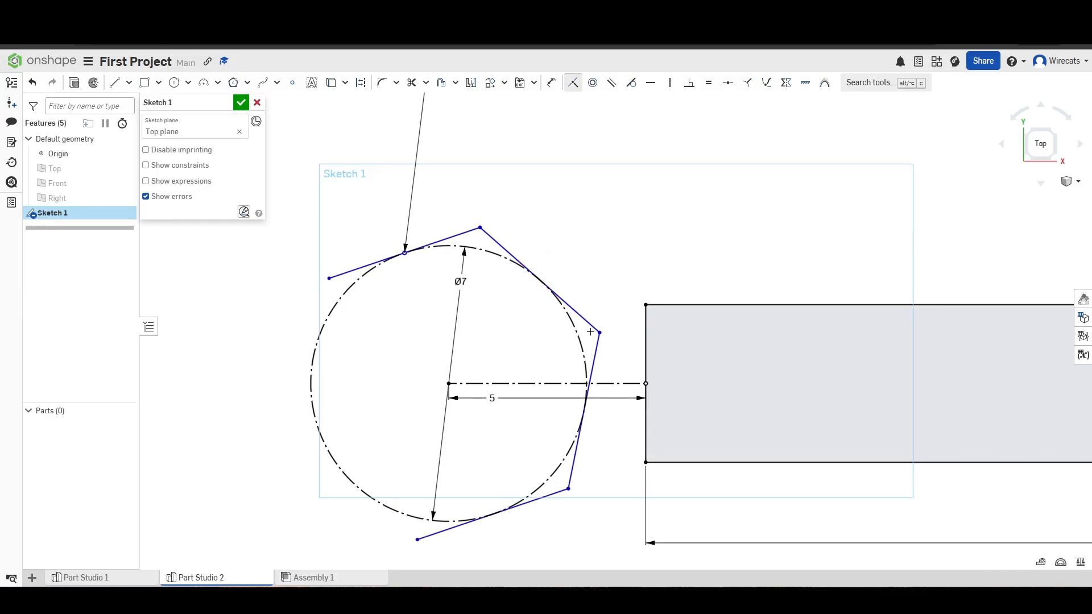
key("Escape")
Step: Rotate the open hexagon about its centre and check the angle between its upper side and the construction line
mouse_move(568, 489)
left_mouse_down()
mouse_move(541, 516)
mouse_move(565, 439)
mouse_move(550, 480)
left_mouse_up()
scroll(566, 443, "down", 6)
scroll(550, 481, "down", 3)
scroll(552, 479, "up", 4)
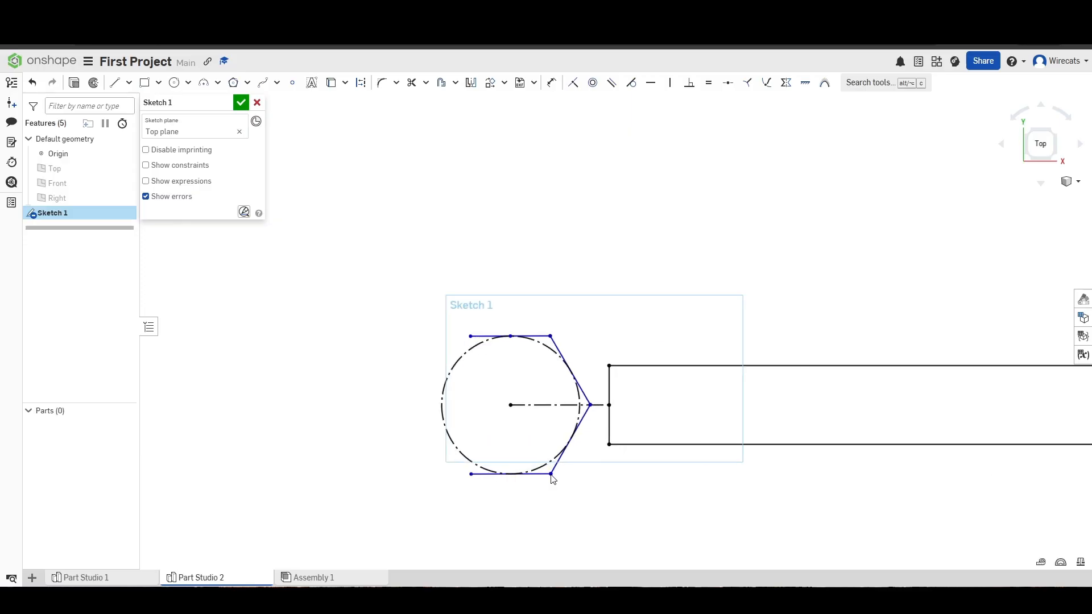
scroll(594, 414, "up", 5)
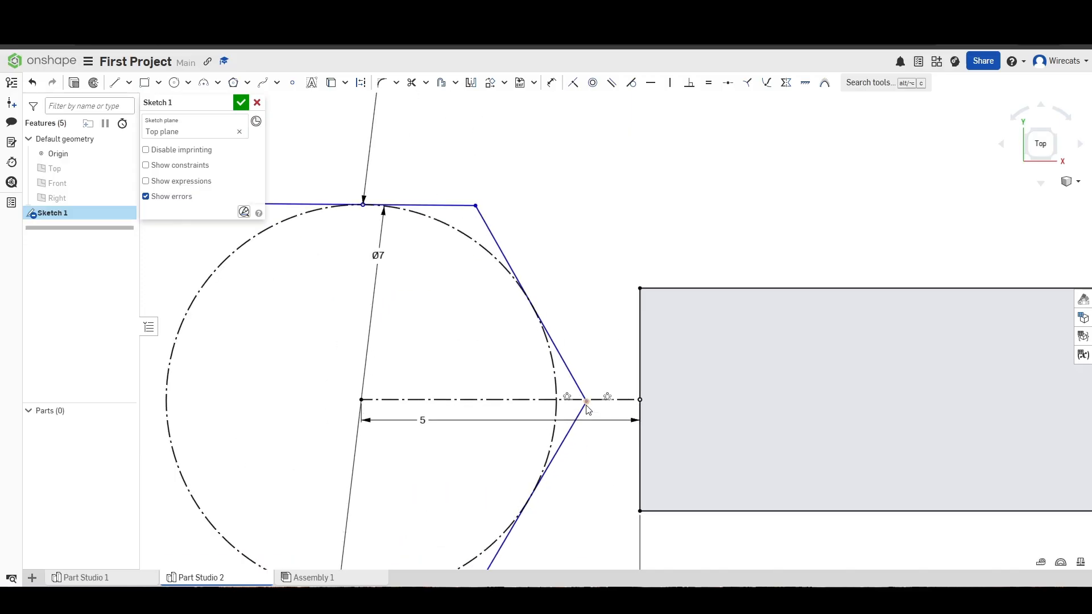
mouse_move(588, 409)
left_mouse_down()
mouse_move(593, 365)
mouse_move(594, 404)
left_mouse_up()
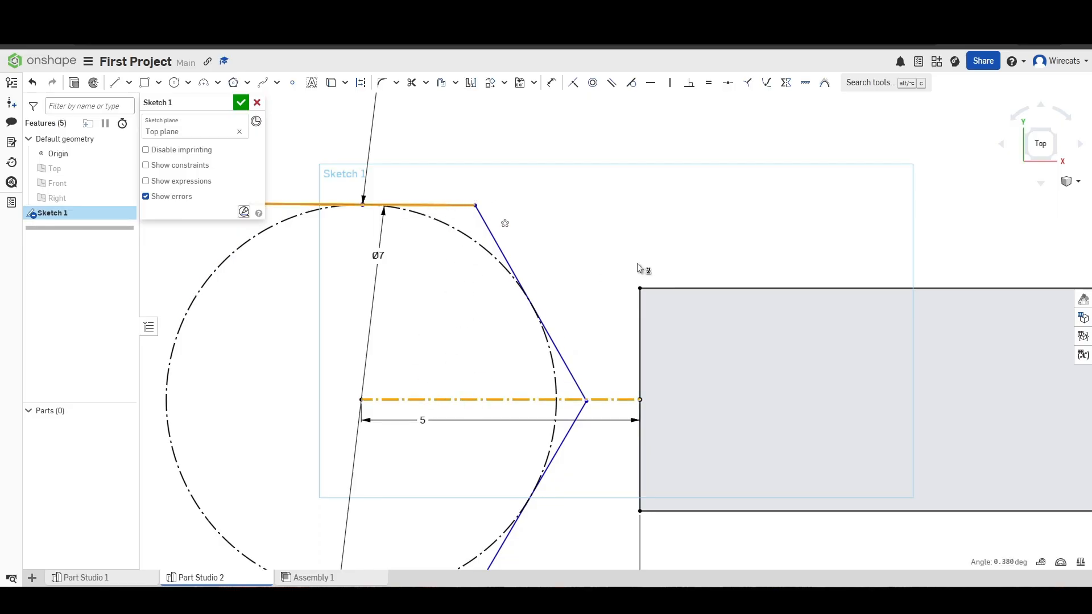
left_click(598, 271)
left_click_drag(588, 404, 584, 367)
Step: Dimension the angle between the open hexagon's upper side and the construction line to 15 degrees
left_click(398, 197)
left_click(530, 110)
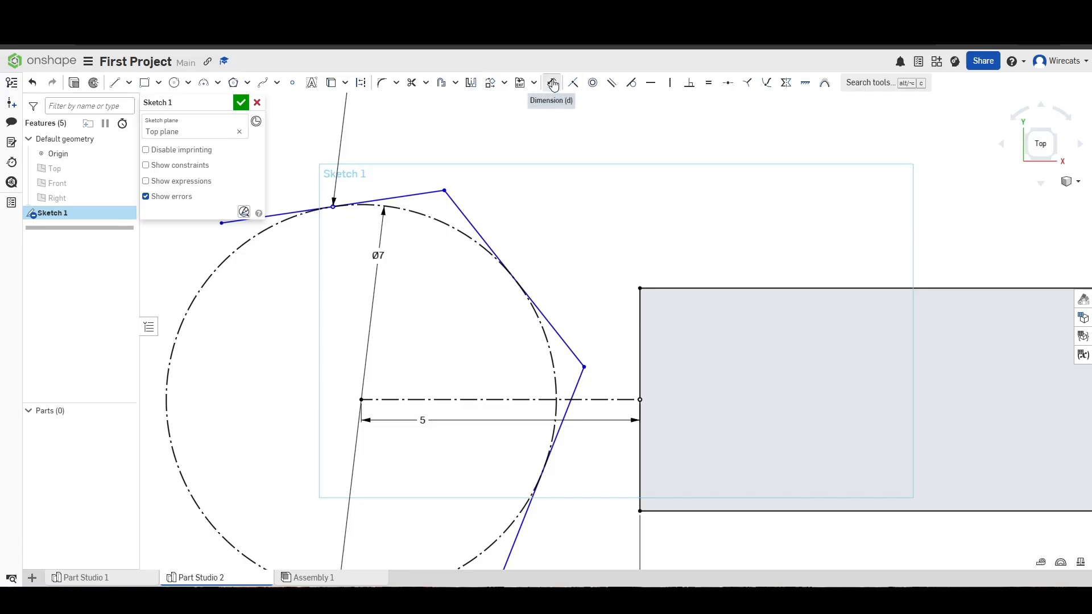
left_click(389, 198)
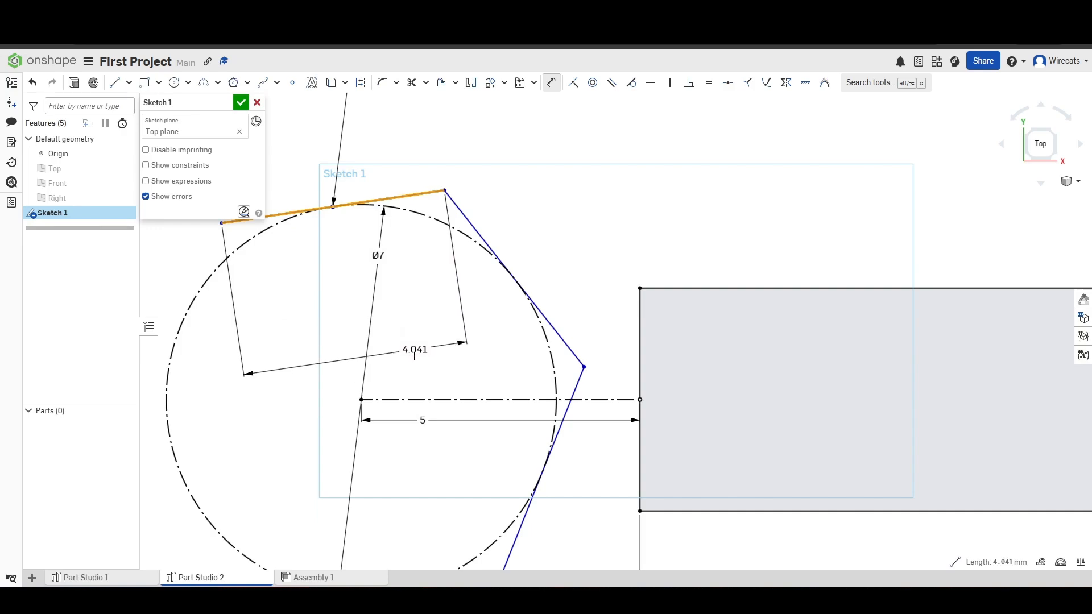
left_click(419, 400)
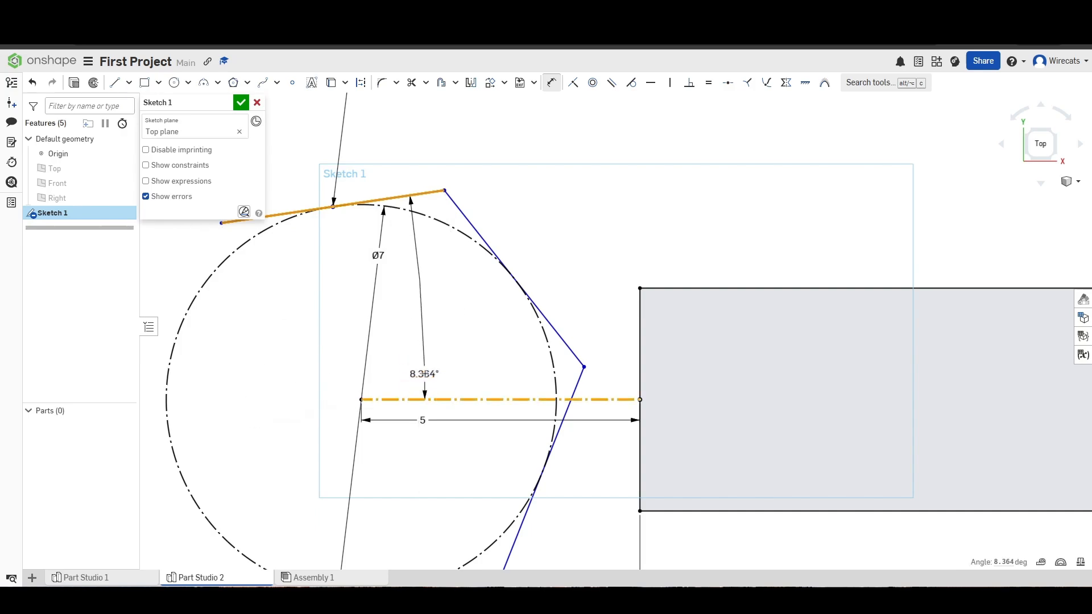
left_click(431, 273)
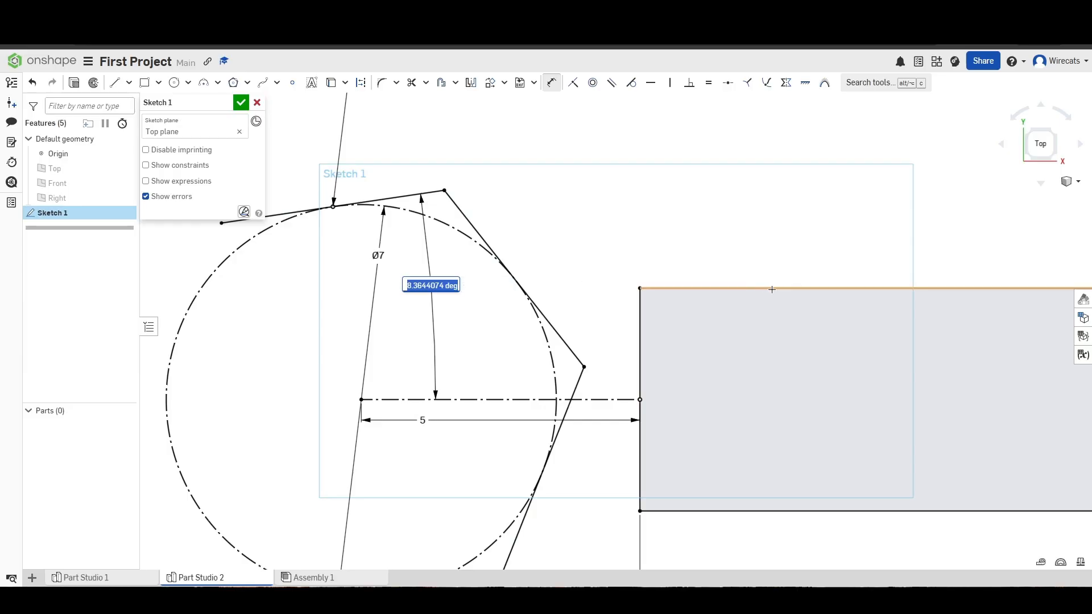
scroll(653, 254, "down", 3)
key("Escape")
scroll(591, 282, "up", 2)
scroll(569, 301, "up", 3)
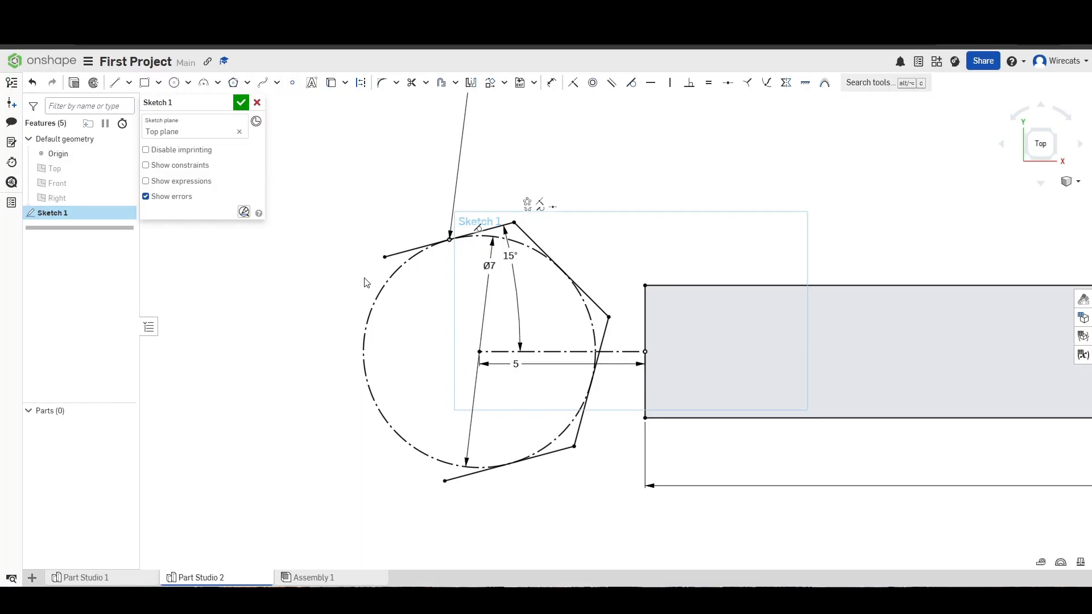
Step: Offset the 7 mm construction circle outward by 5 mm
key("u")
key("Escape")
left_click(381, 297)
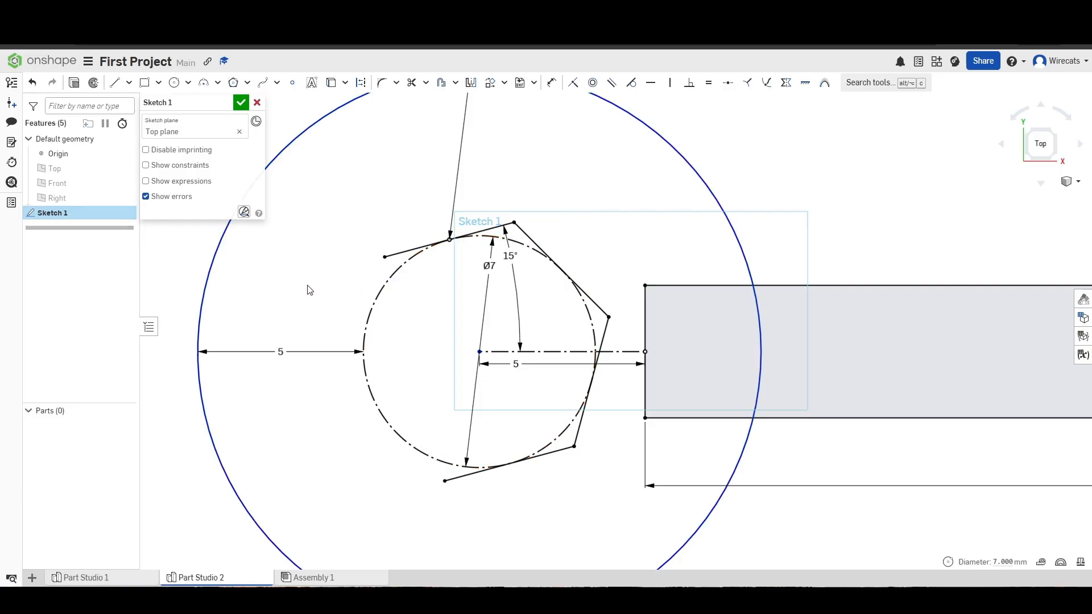
Step: Set the offset distance of the outer circle around the 7 mm construction circle to 2 mm
left_click(309, 290)
type("2")
key("Return")
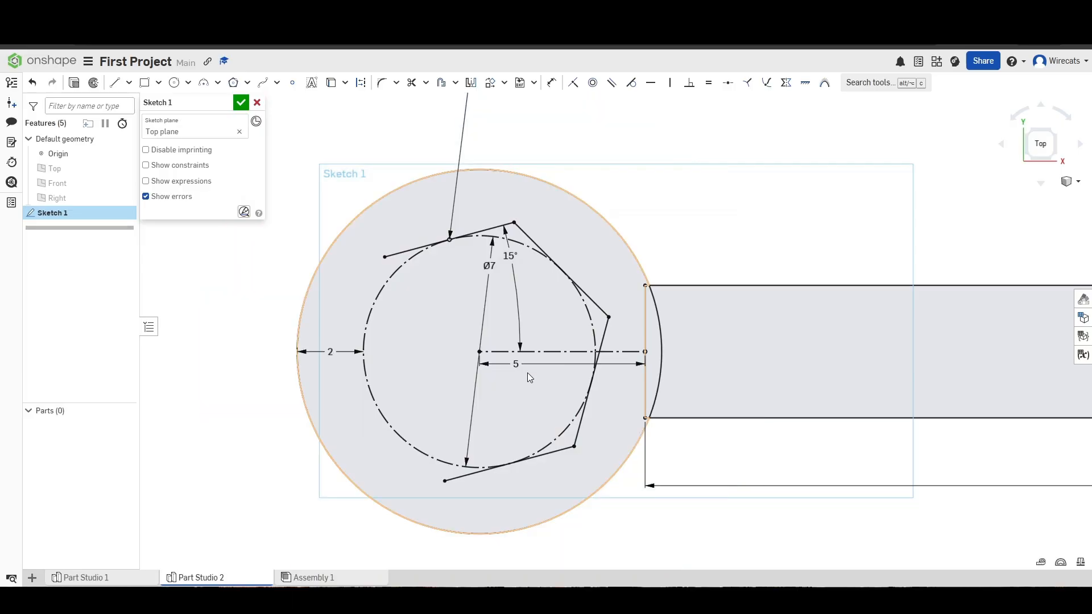
Step: Examine the narrow region between the handle's end line and the jaw's outer circle, including its lower corner
scroll(554, 377, "down", 5)
scroll(614, 402, "up", 10)
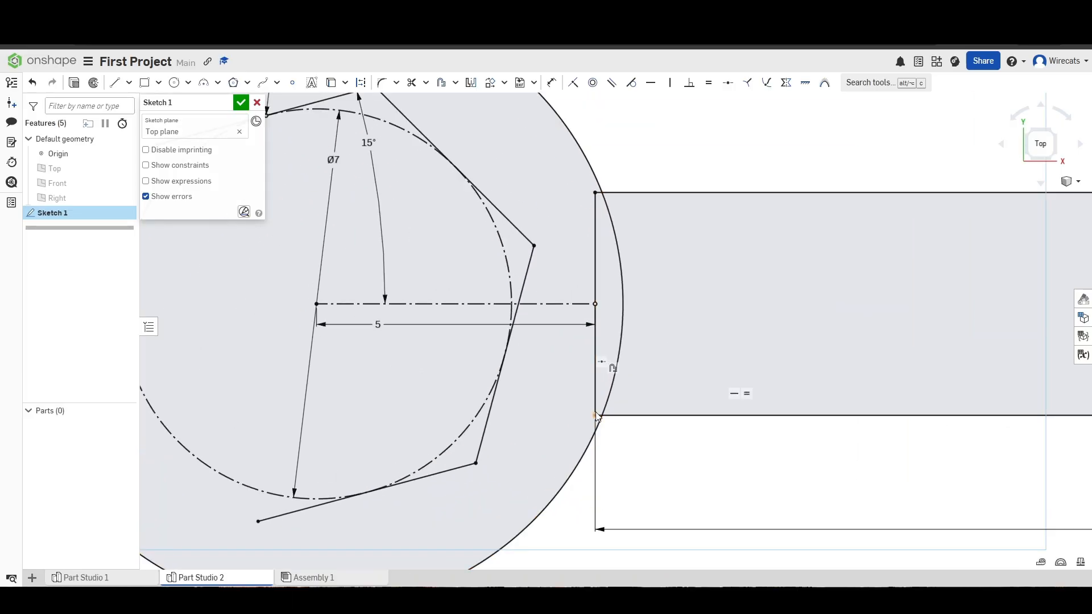
scroll(625, 306, "down", 4)
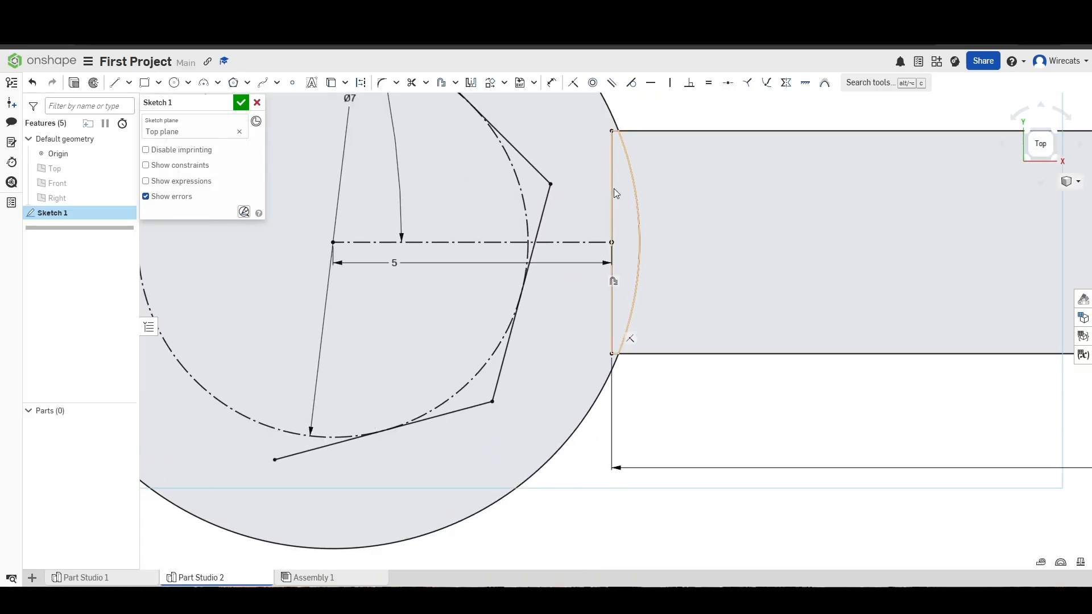
scroll(685, 156, "down", 3)
scroll(688, 157, "up", 3)
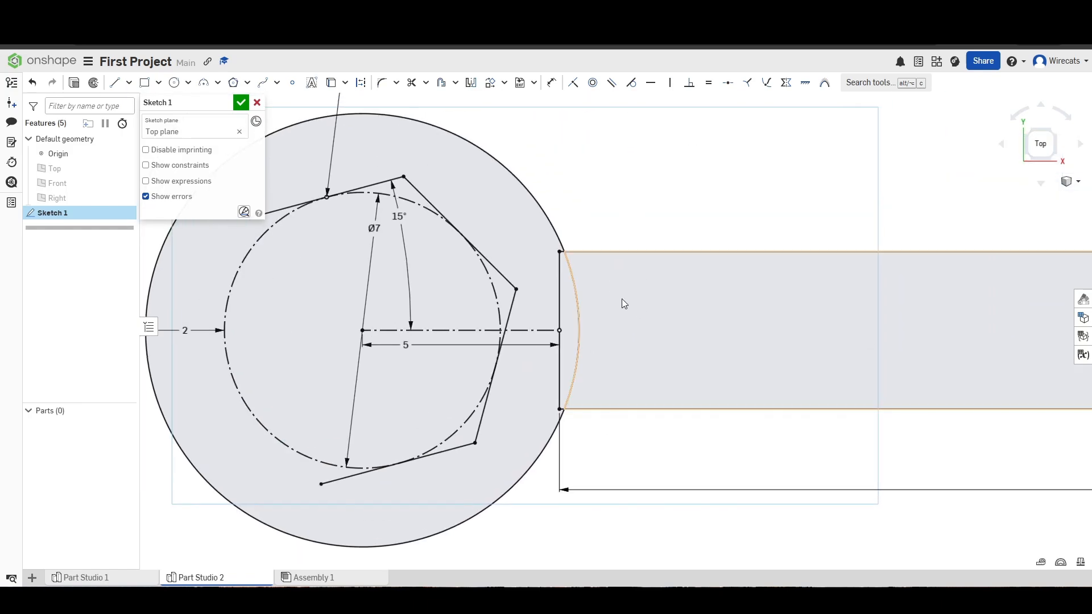
scroll(614, 306, "up", 1)
scroll(583, 307, "up", 3)
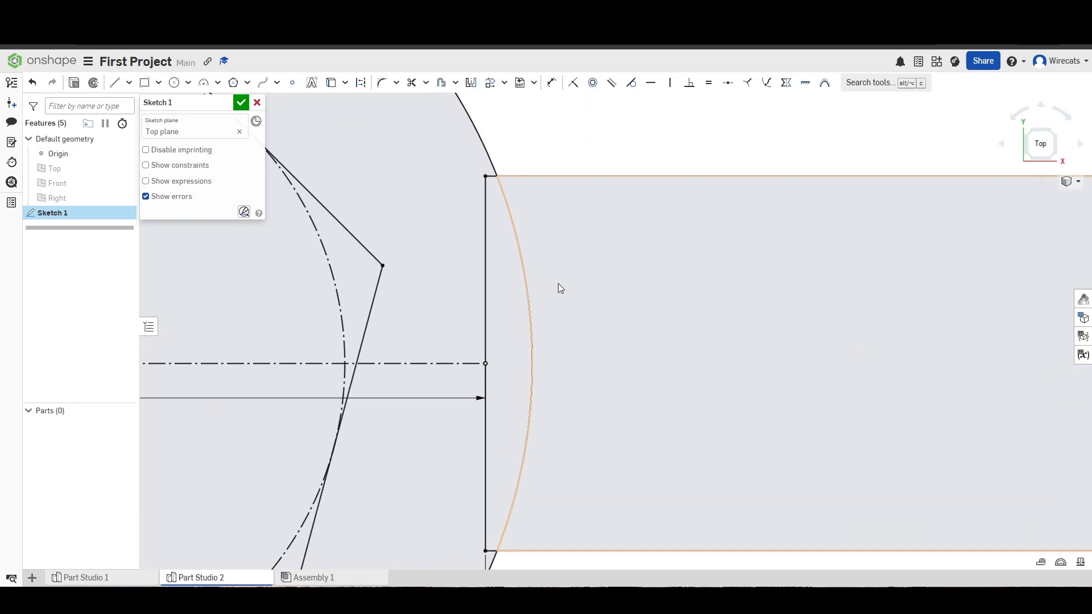
left_click(505, 301)
scroll(500, 358, "down", 3)
scroll(489, 463, "up", 5)
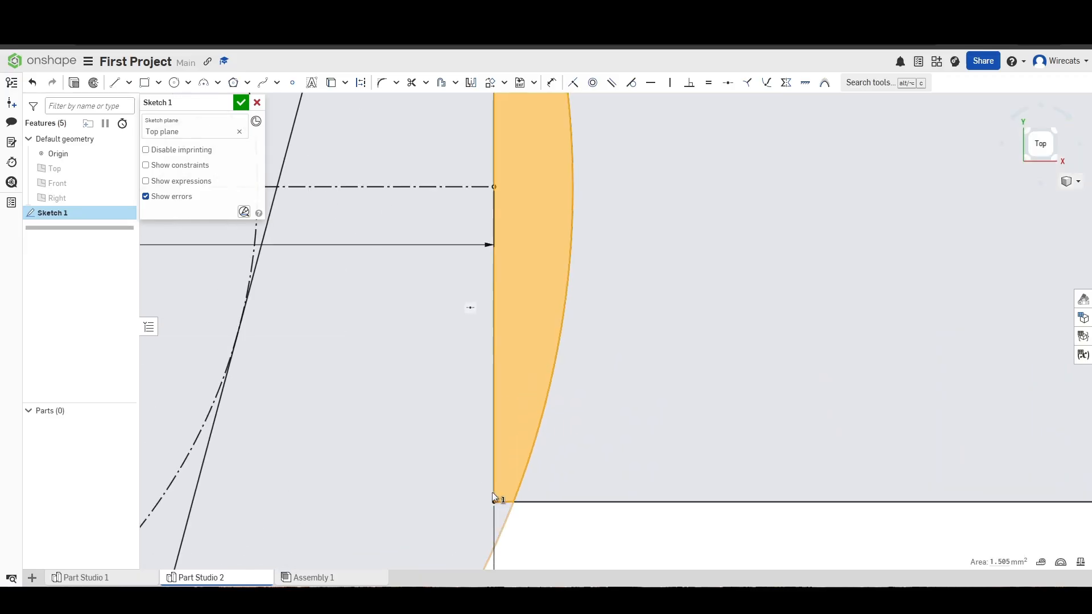
scroll(489, 501, "up", 2)
scroll(501, 484, "down", 6)
left_click(663, 453)
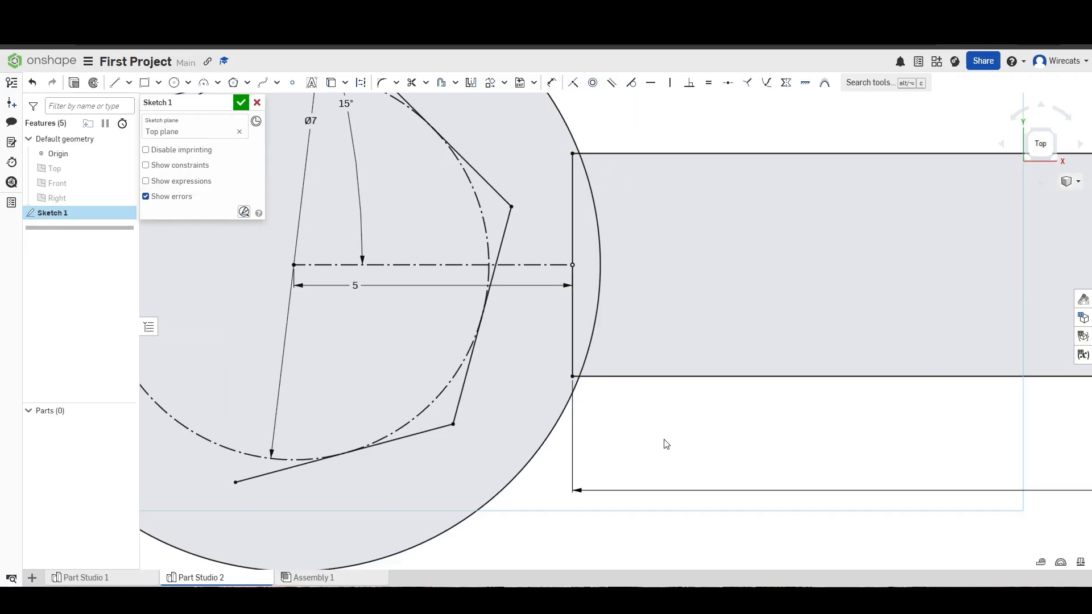
Step: Convert the handle's end line inside the jaw's outer circle to construction geometry and check the resulting region
scroll(572, 176, "up", 5)
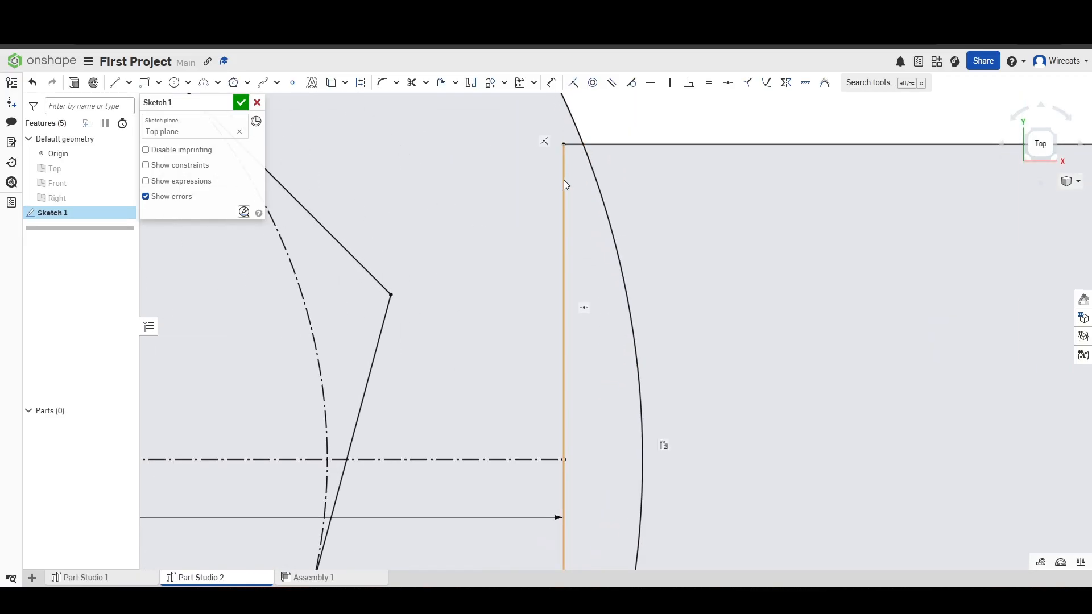
left_click(564, 180)
scroll(625, 267, "down", 5)
key("q")
left_click(650, 470)
scroll(617, 343, "up", 2)
scroll(616, 334, "down", 5)
left_click(643, 300)
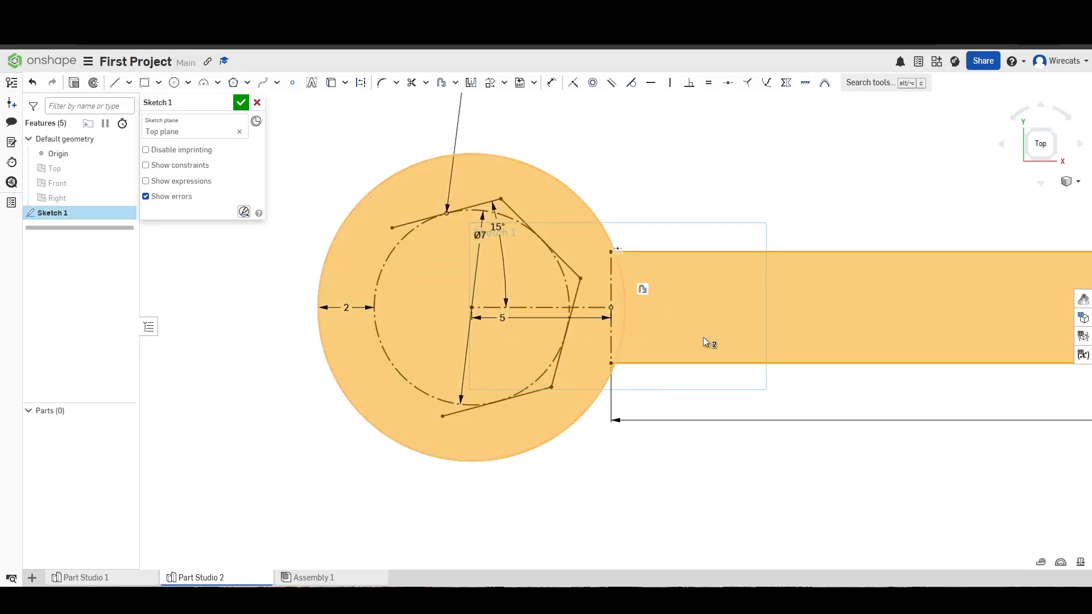
left_click(681, 156)
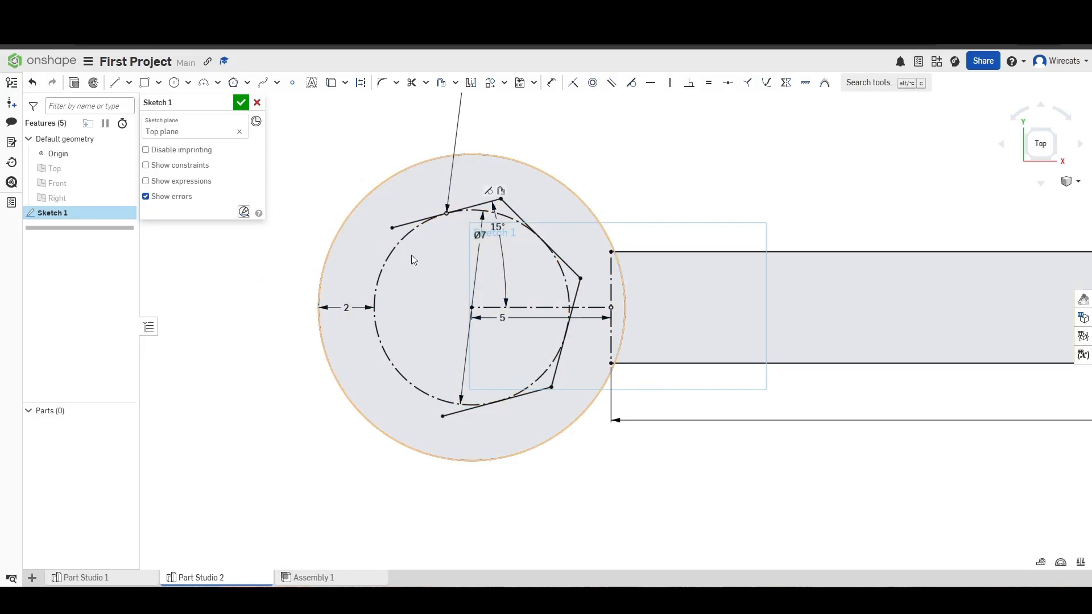
Step: Select the four sides of the open hexagon to examine the jaw shape, and clear the selection
scroll(290, 236, "up", 2)
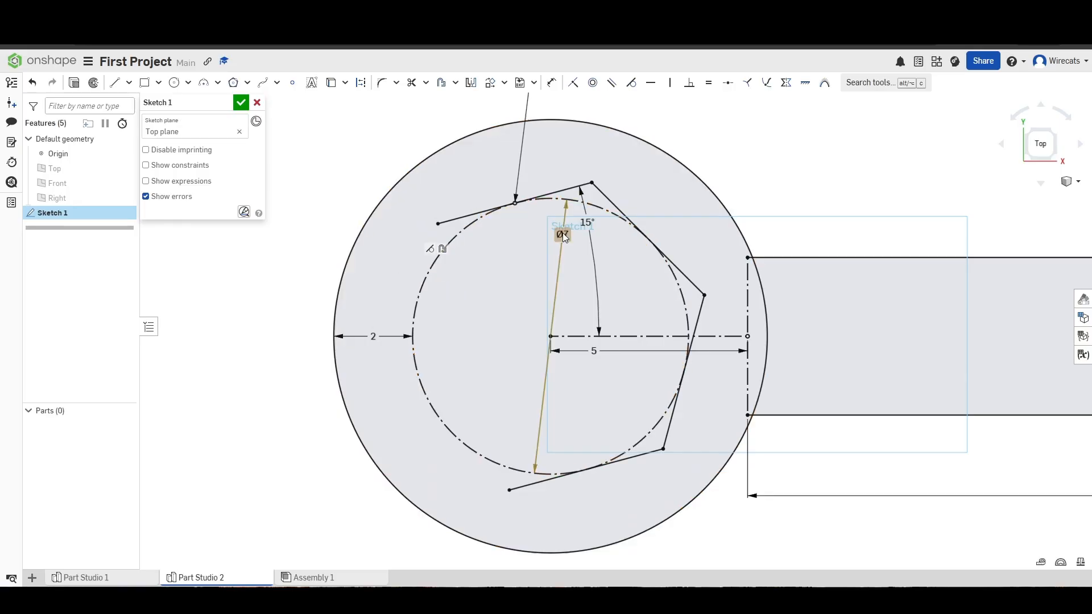
left_click(568, 189)
left_click(626, 216)
left_click(699, 315)
left_click(636, 456)
scroll(626, 482, "down", 3)
scroll(660, 463, "up", 3)
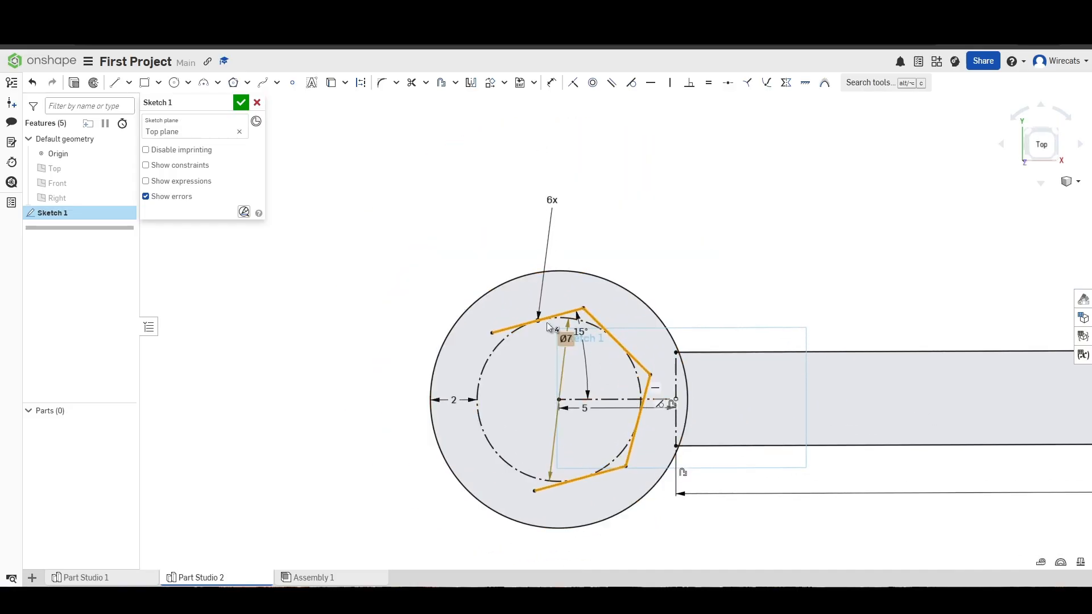
left_click(712, 547)
scroll(505, 529, "up", 3)
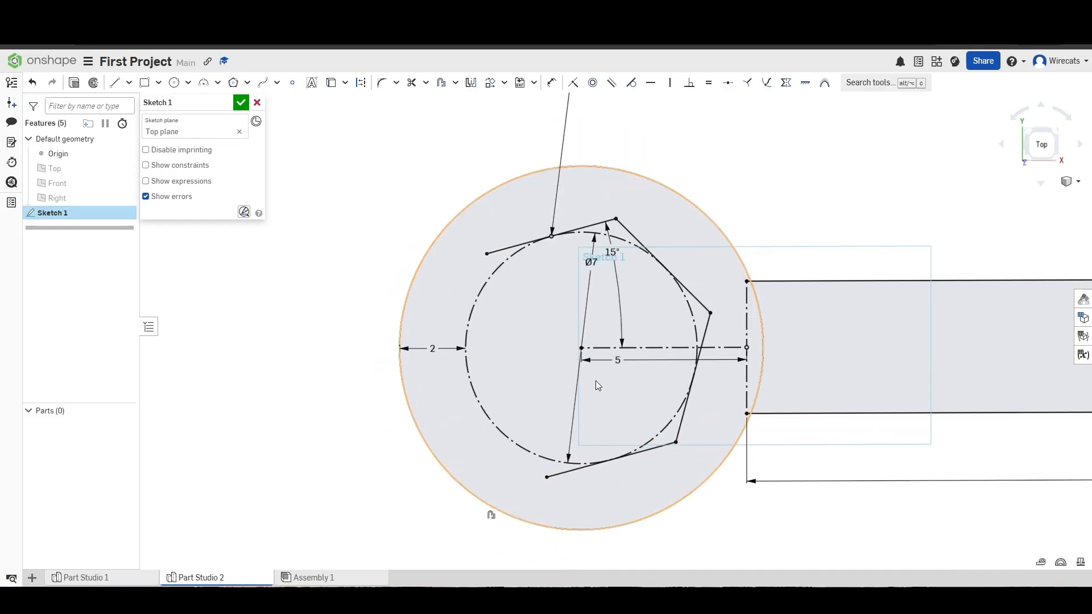
Step: Draw a line from each open end of the hexagon outward past the jaw's outer circle
key("l")
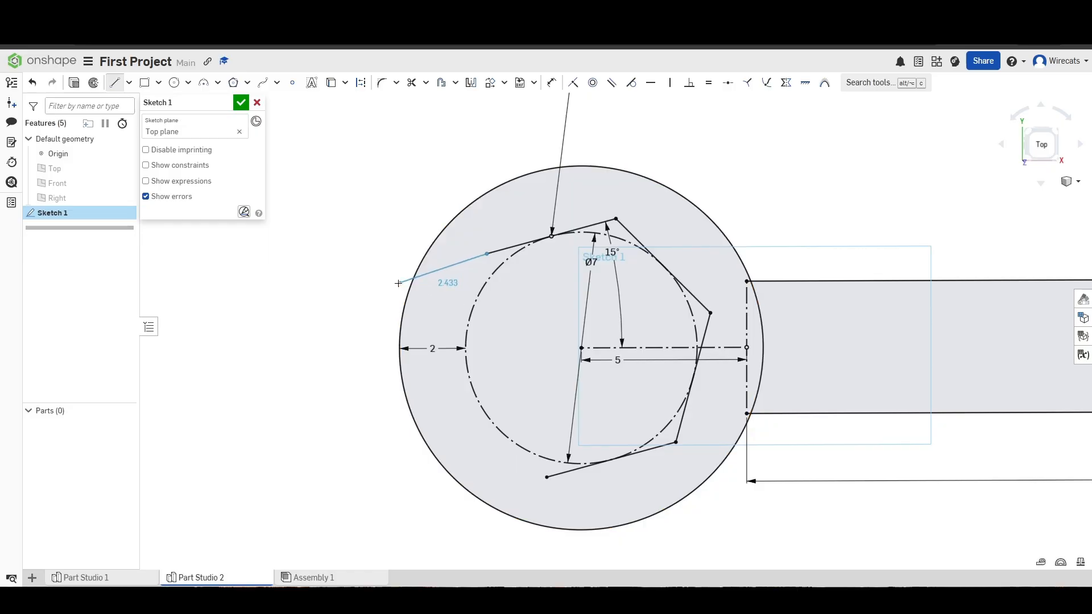
left_click_drag(358, 292, 353, 298)
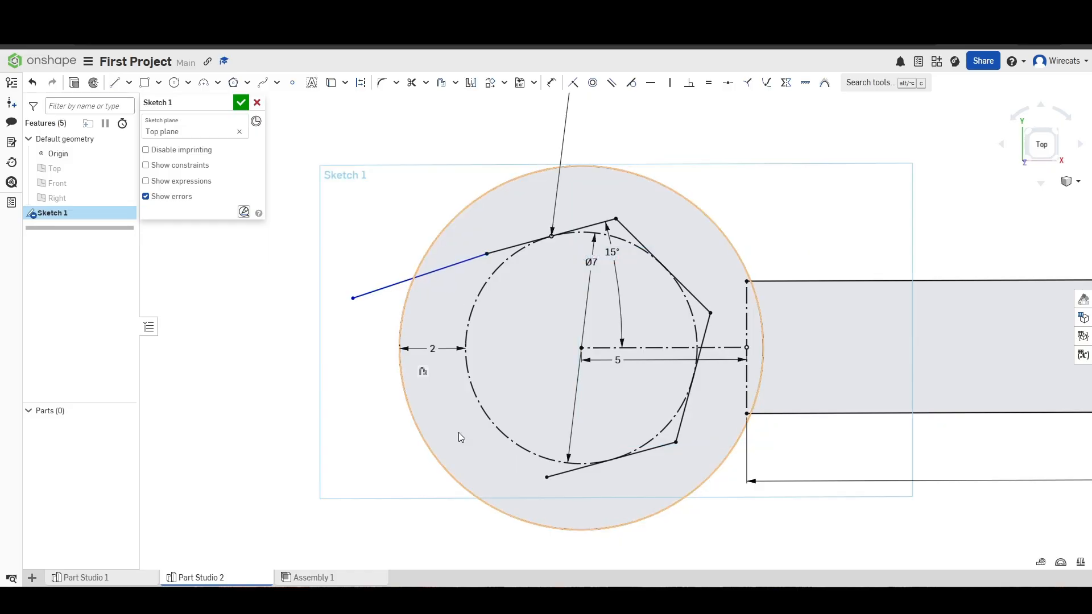
left_click_drag(535, 479, 394, 500)
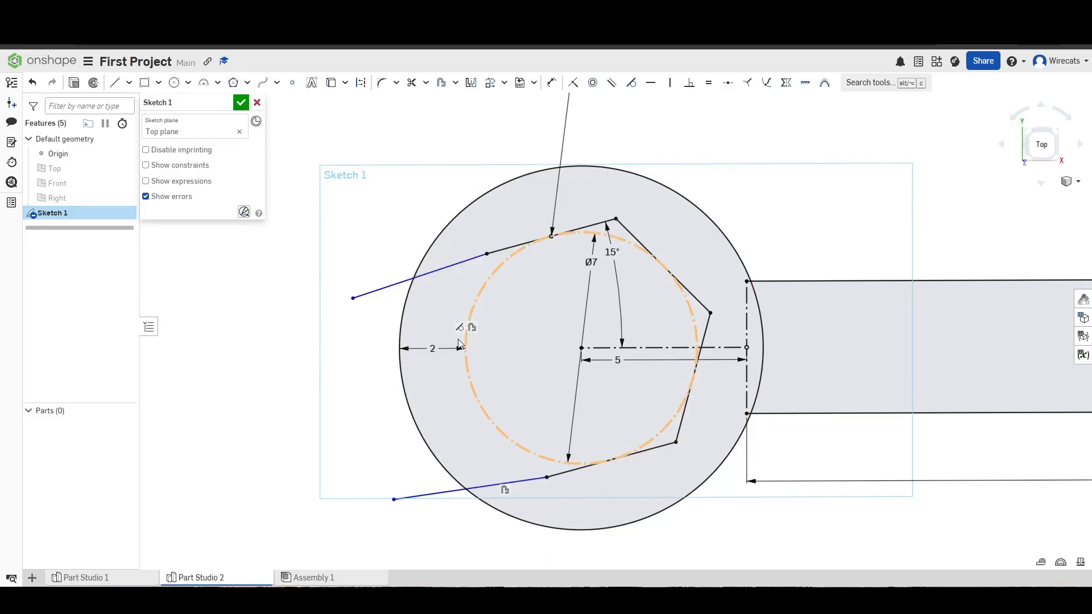
Step: Make the upper and lower extension lines parallel to their adjoining hexagon sides
left_click(516, 252)
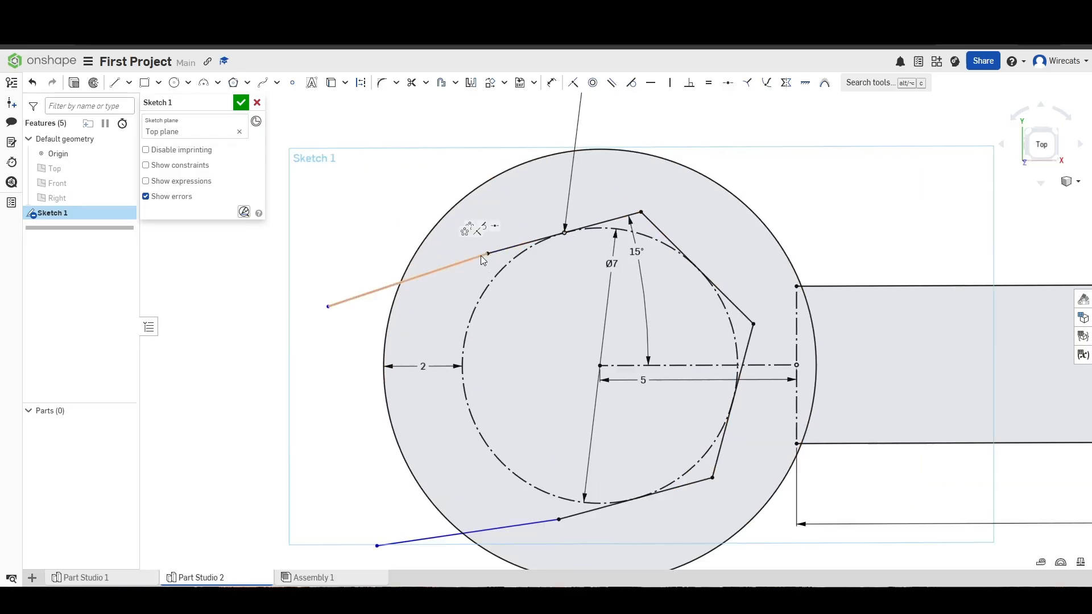
scroll(486, 255, "up", 5)
left_click_drag(216, 342, 223, 251)
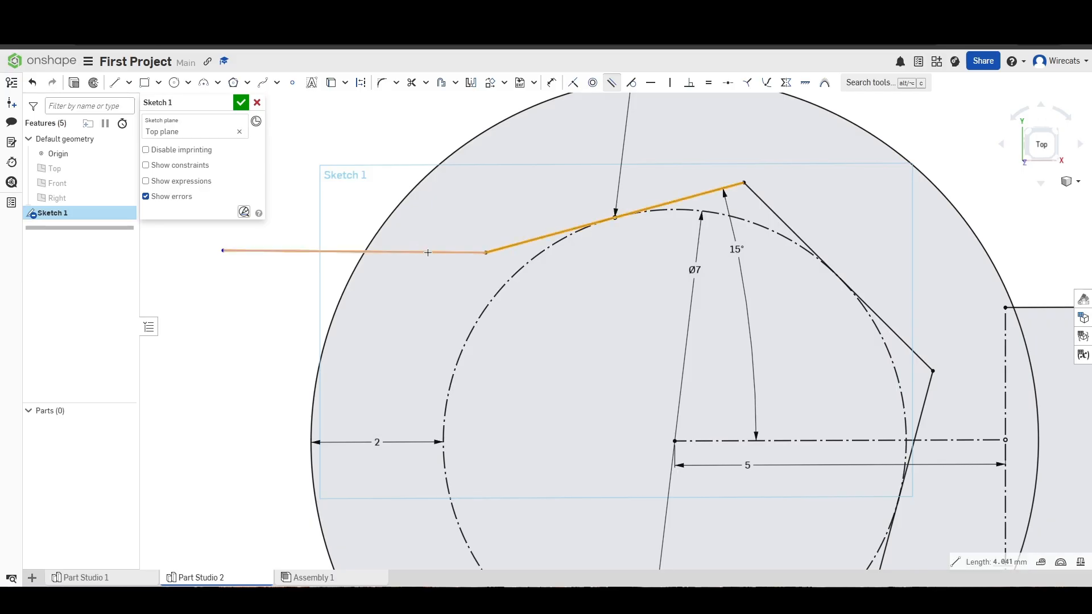
left_click_drag(223, 251, 175, 334)
scroll(470, 117, "down", 4)
scroll(457, 344, "up", 5)
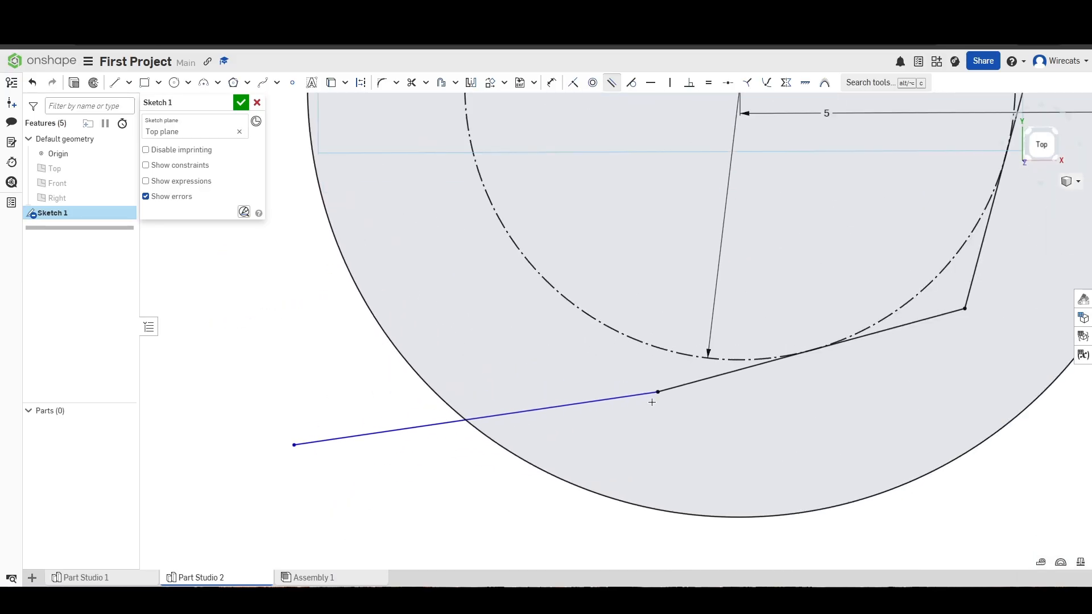
left_click(679, 390)
left_click(612, 398)
key("Escape")
Step: Attach the outer endpoints of both extension lines to the jaw's outer circle with Coincident constraints
scroll(639, 422, "down", 3)
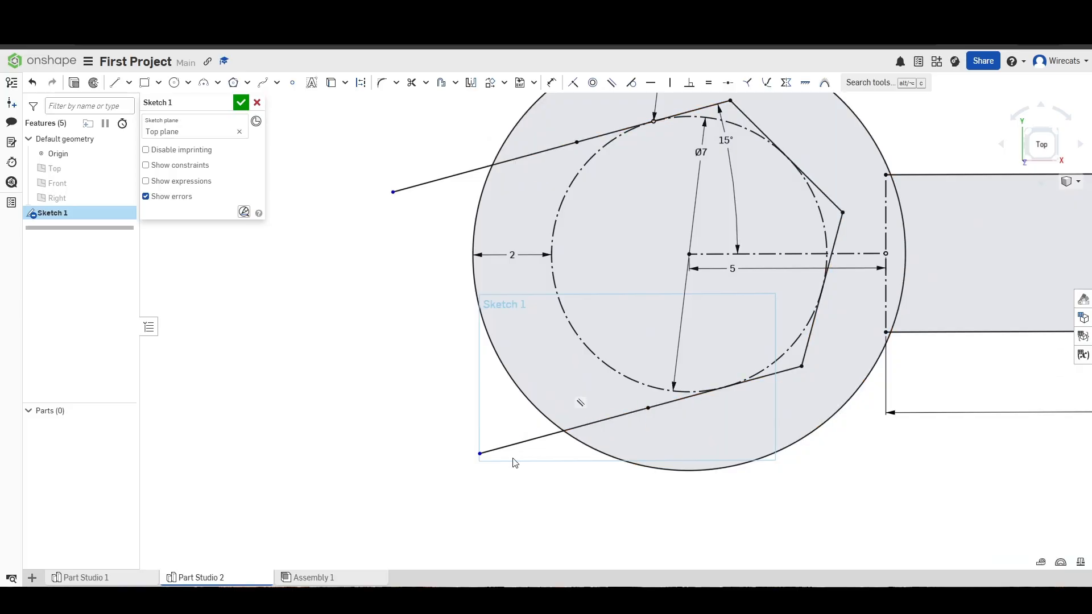
left_click_drag(488, 459, 510, 451)
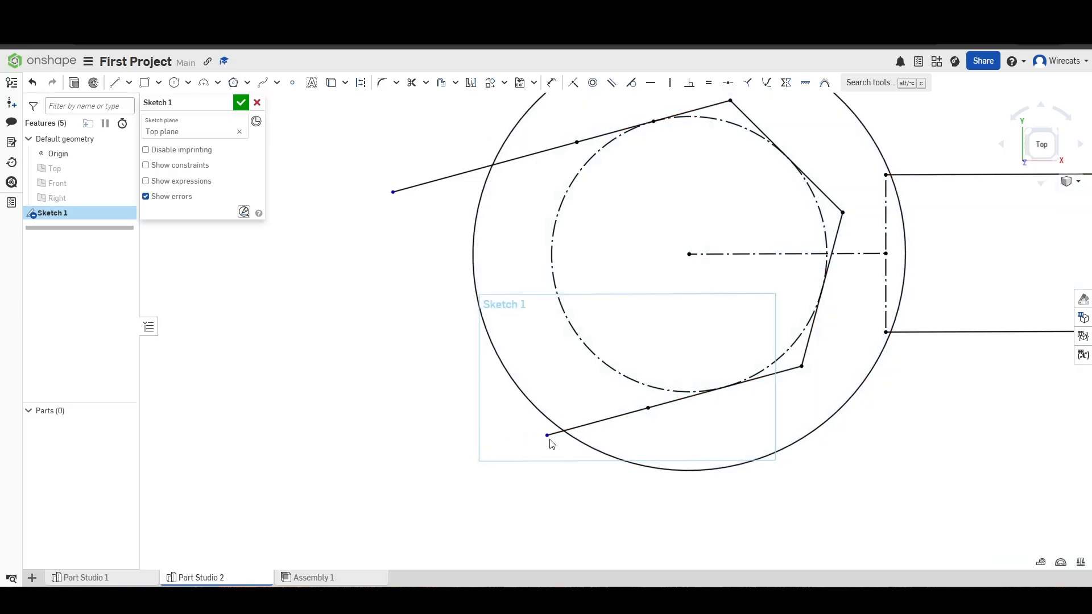
scroll(566, 435, "up", 3)
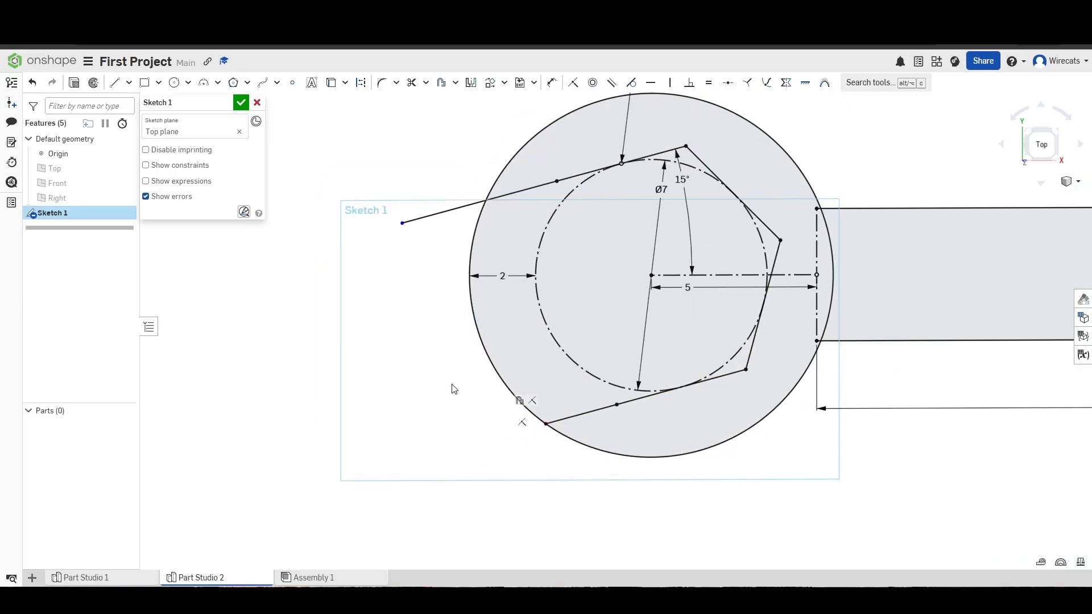
middle_click_drag(381, 254, 386, 320)
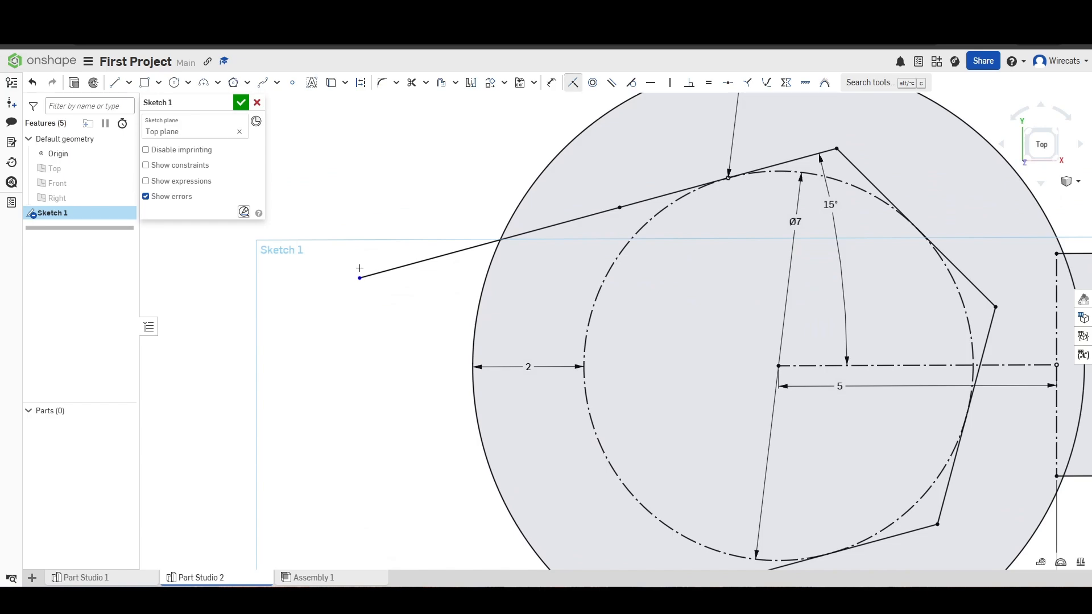
left_click(572, 85)
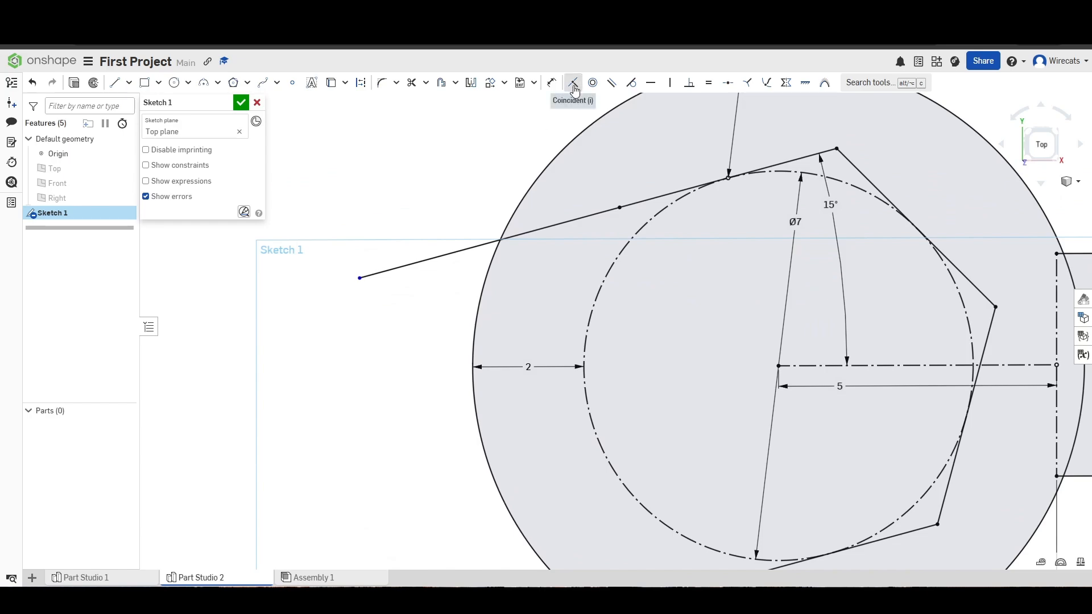
left_click(362, 279)
left_click(478, 301)
scroll(529, 261, "down", 5)
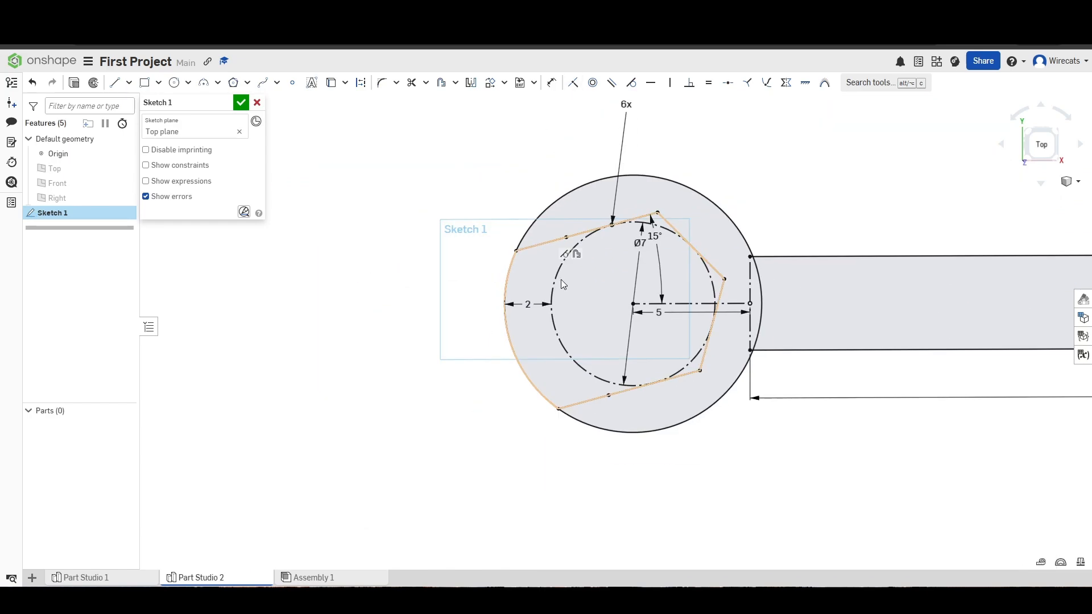
Step: Check the sketch regions by selecting the jaw opening, the jaw body with handle, and the closed head's ring
left_click(523, 269)
scroll(575, 497, "down", 10)
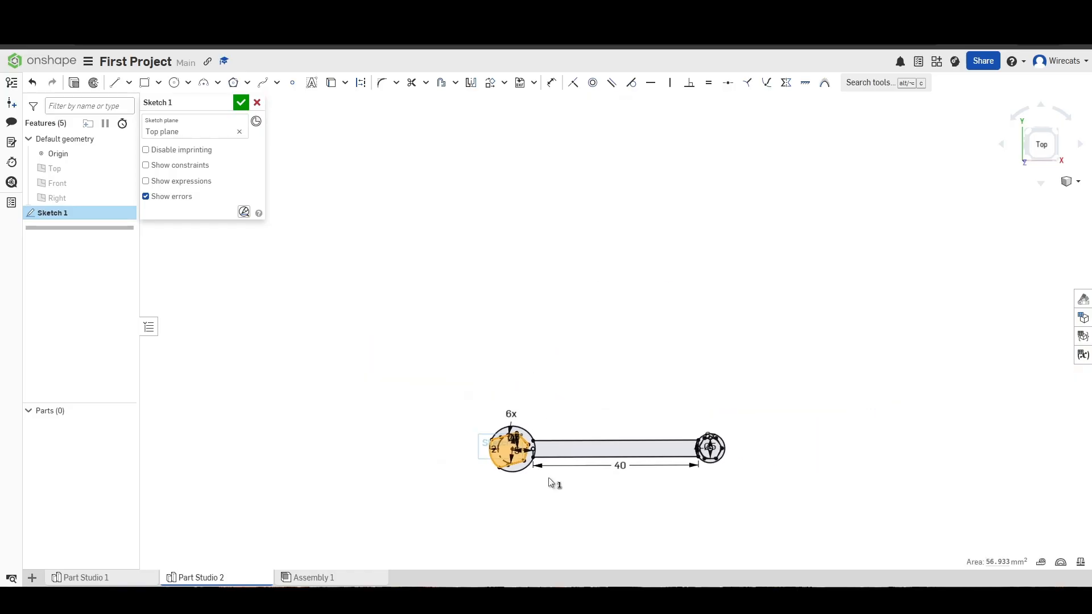
scroll(543, 472, "up", 5)
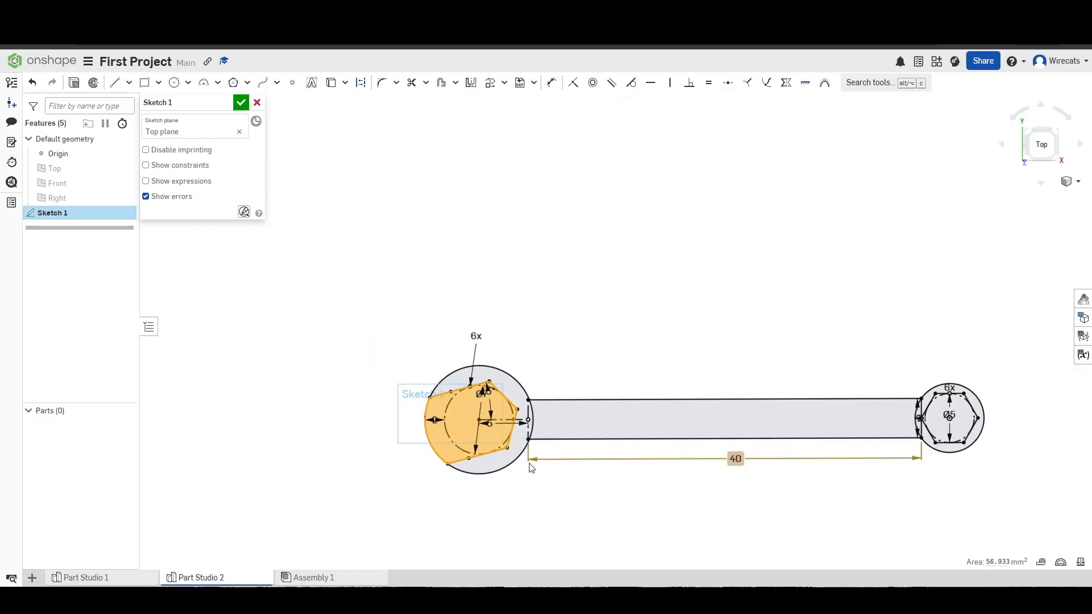
left_click(517, 385)
left_click(688, 402)
middle_click_drag(840, 447, 617, 434)
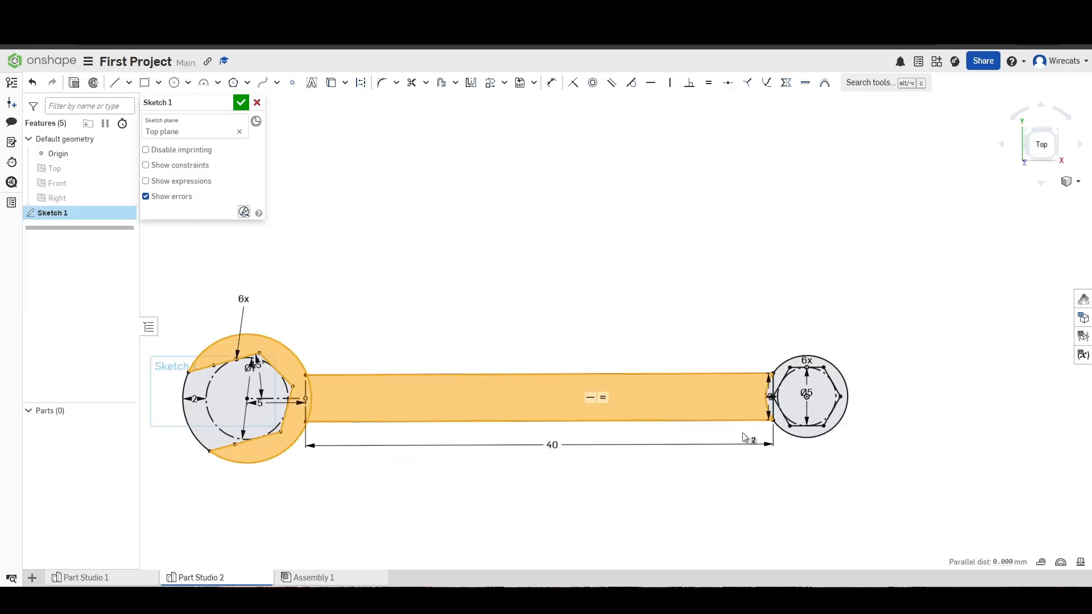
scroll(791, 420, "up", 3)
left_click(763, 329)
scroll(830, 446, "down", 5)
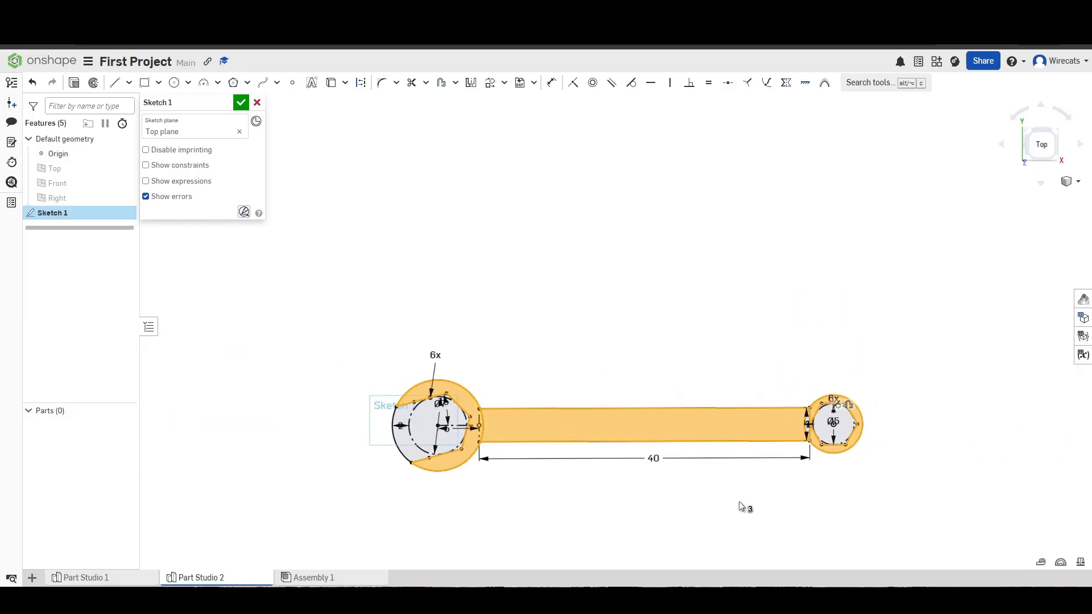
Step: Convert the handle's end line inside the closed head's outer circle to construction geometry
scroll(791, 449, "up", 5)
scroll(813, 415, "up", 3)
scroll(802, 176, "up", 3)
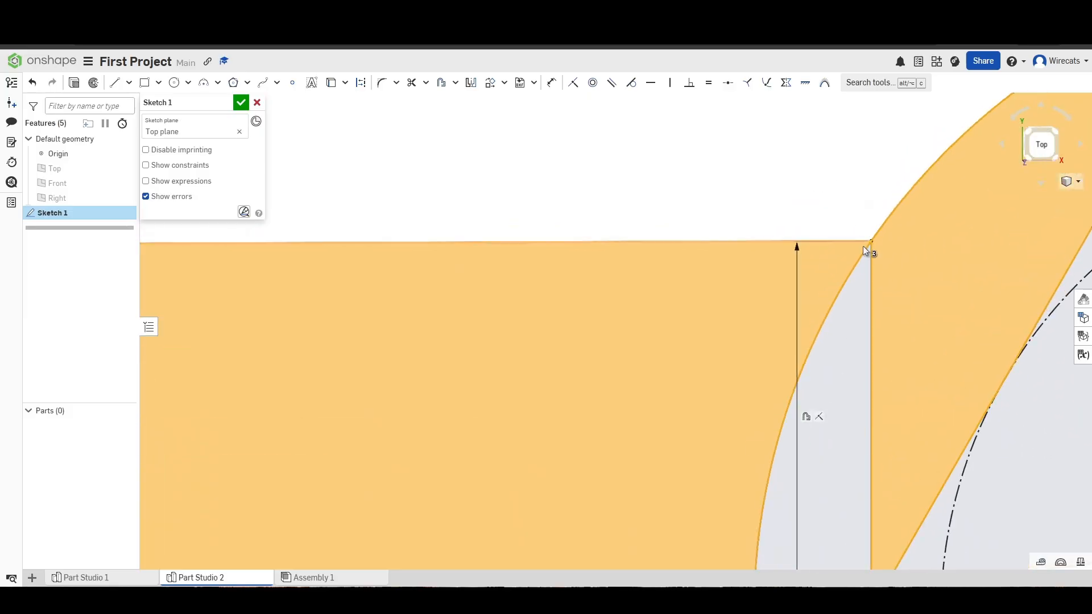
left_click(791, 176)
left_click(868, 294)
scroll(870, 295, "down", 5)
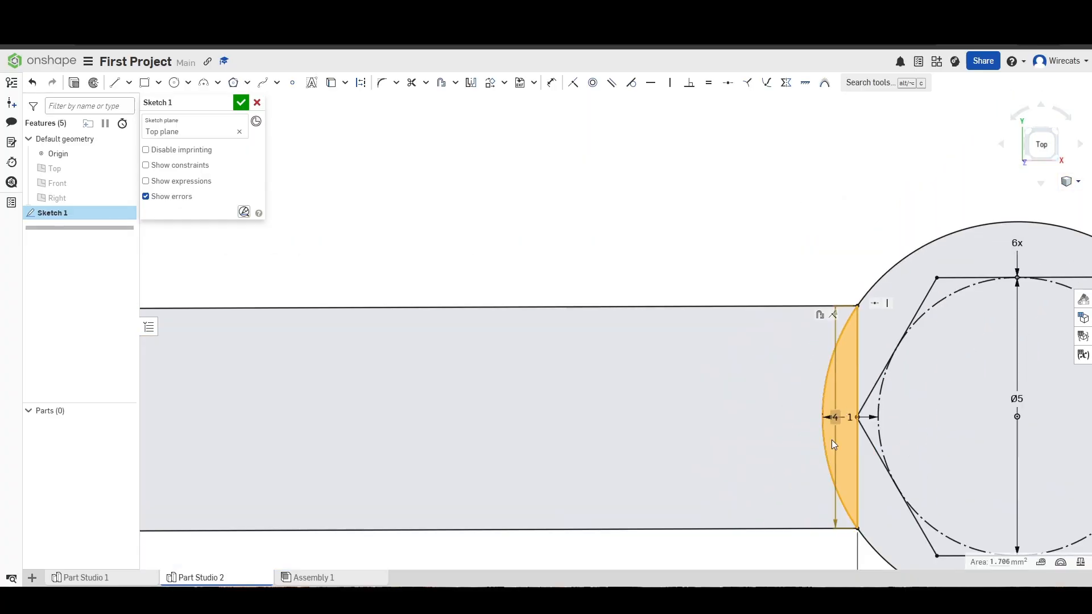
scroll(825, 418, "up", 2)
left_click(726, 562)
scroll(802, 437, "up", 3)
left_click(798, 443)
scroll(797, 442, "down", 3)
key("q")
scroll(755, 423, "up", 3)
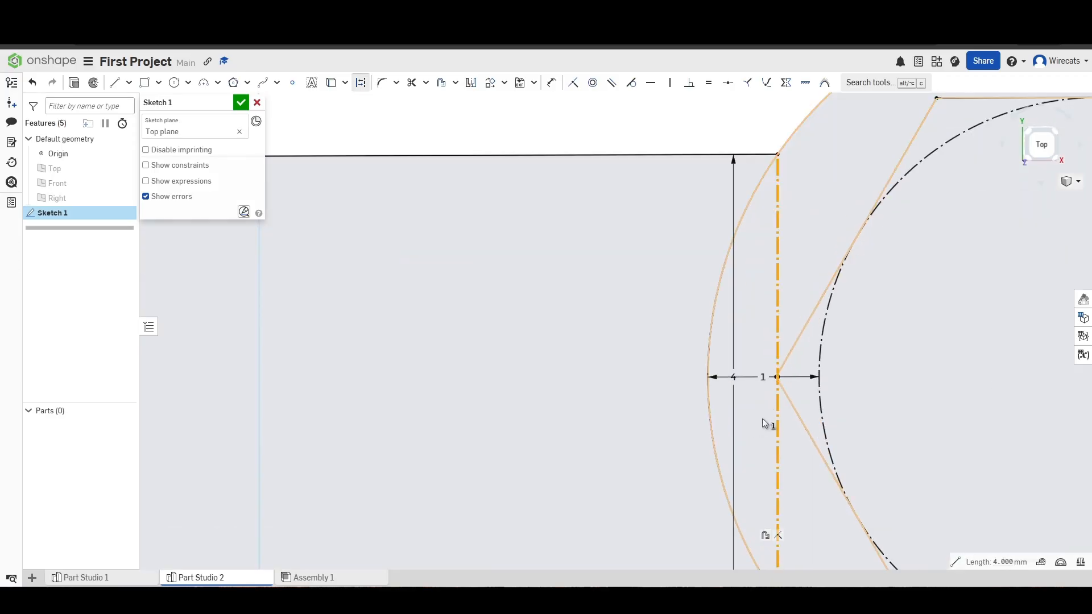
Step: Check the closed head's ring region by selecting it, and finish the sketch
scroll(755, 423, "down", 3)
left_click(749, 291)
scroll(654, 455, "down", 3)
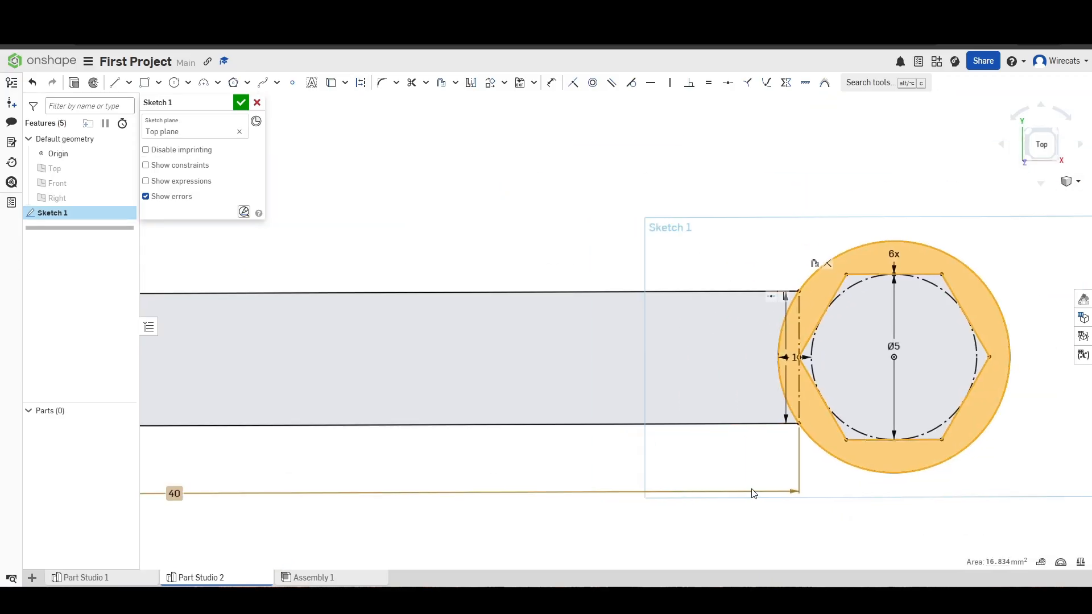
scroll(603, 420, "down", 1)
middle_click_drag(591, 422, 780, 456)
left_click(780, 456)
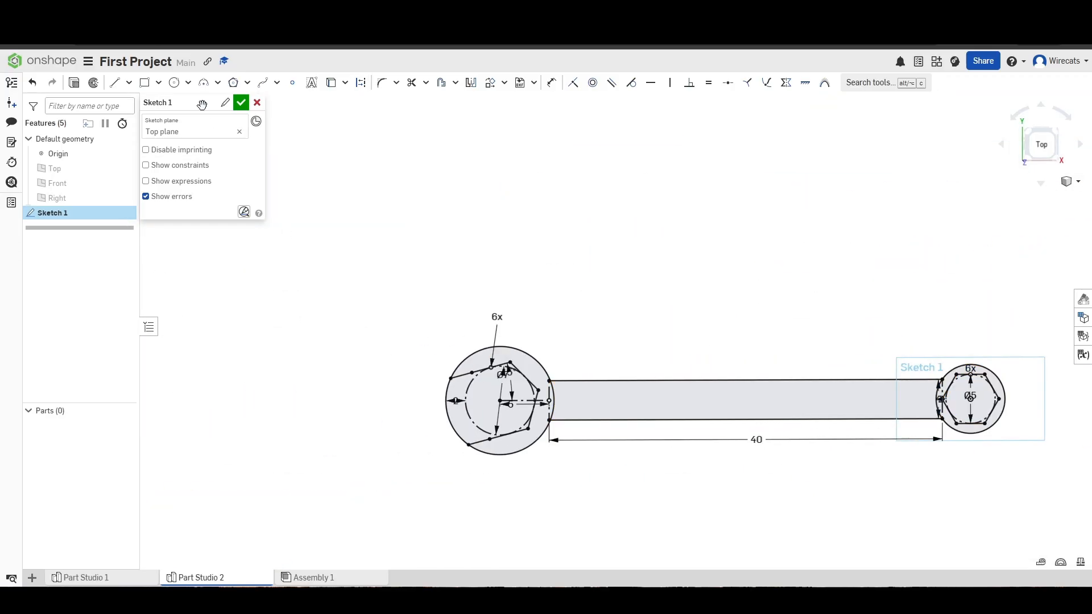
left_click(241, 105)
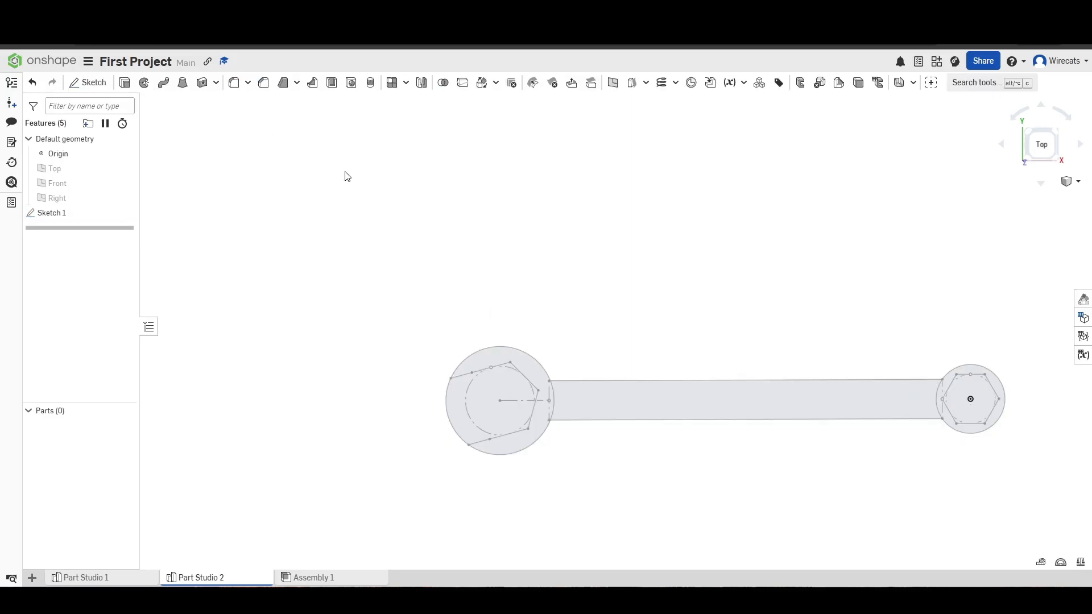
Step: Select the jaw body, handle, and closed head's ring regions of the sketch as the profile for an Extrude
scroll(563, 296, "up", 5)
left_click(521, 375)
scroll(592, 415, "down", 3)
left_click(612, 431)
scroll(978, 409, "up", 3)
left_click(899, 408)
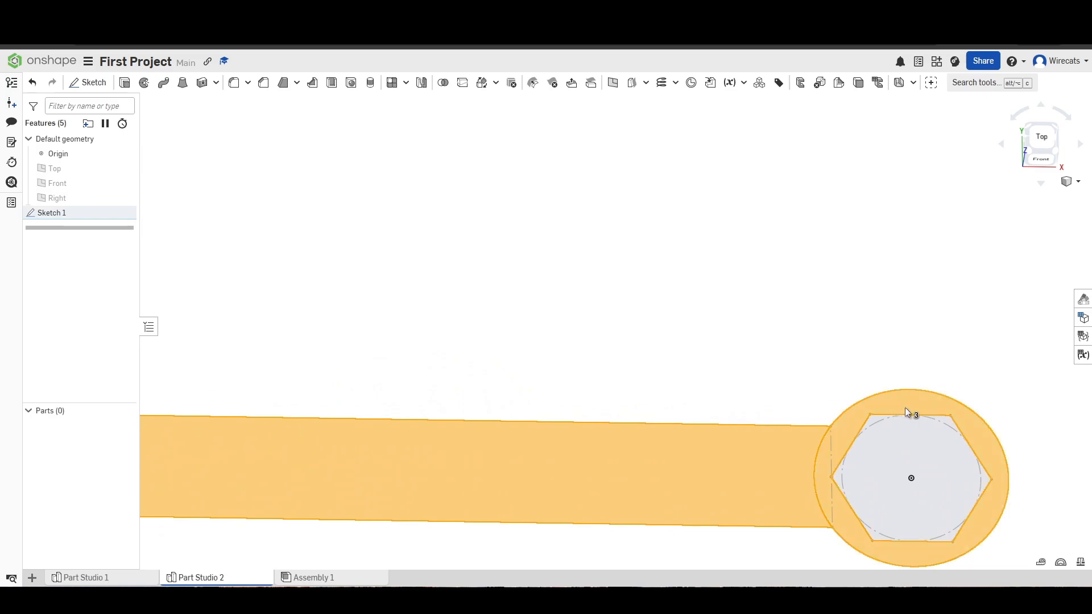
scroll(979, 383, "down", 3)
scroll(371, 335, "down", 3)
scroll(267, 401, "up", 3)
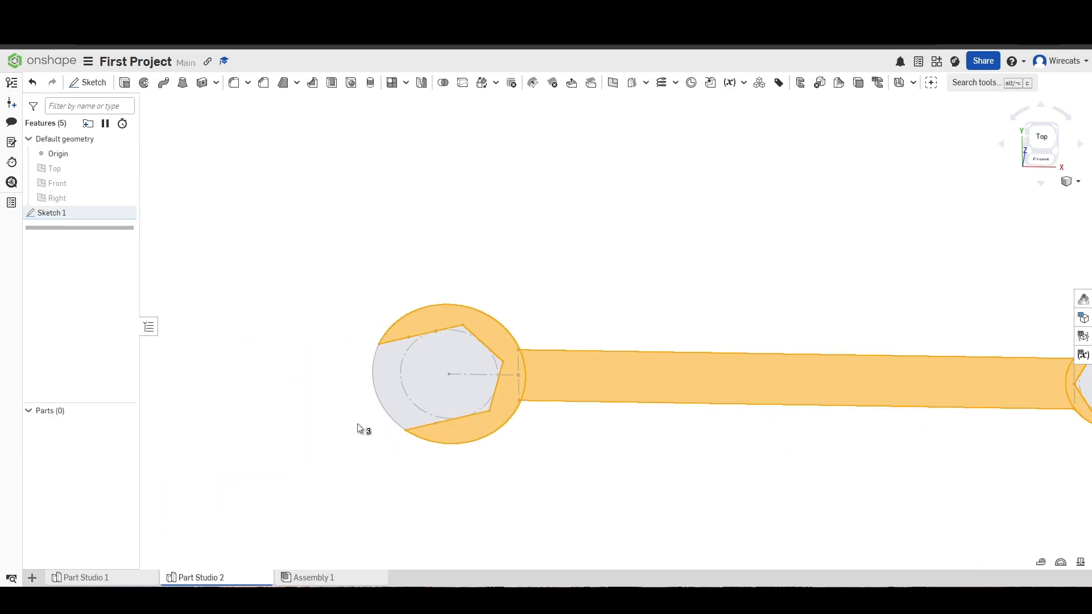
scroll(513, 375, "down", 3)
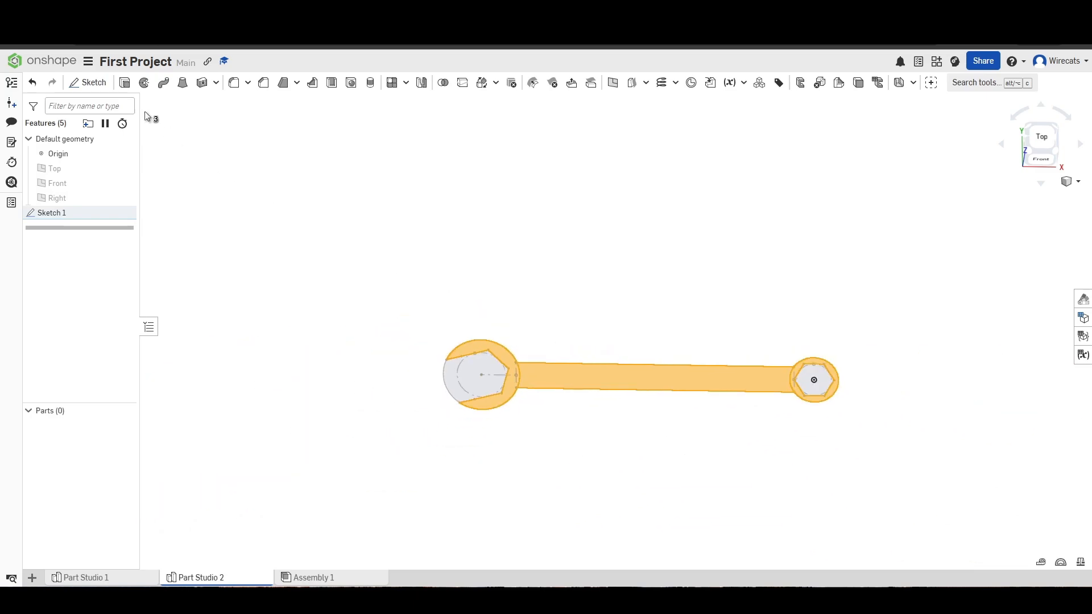
left_click(126, 84)
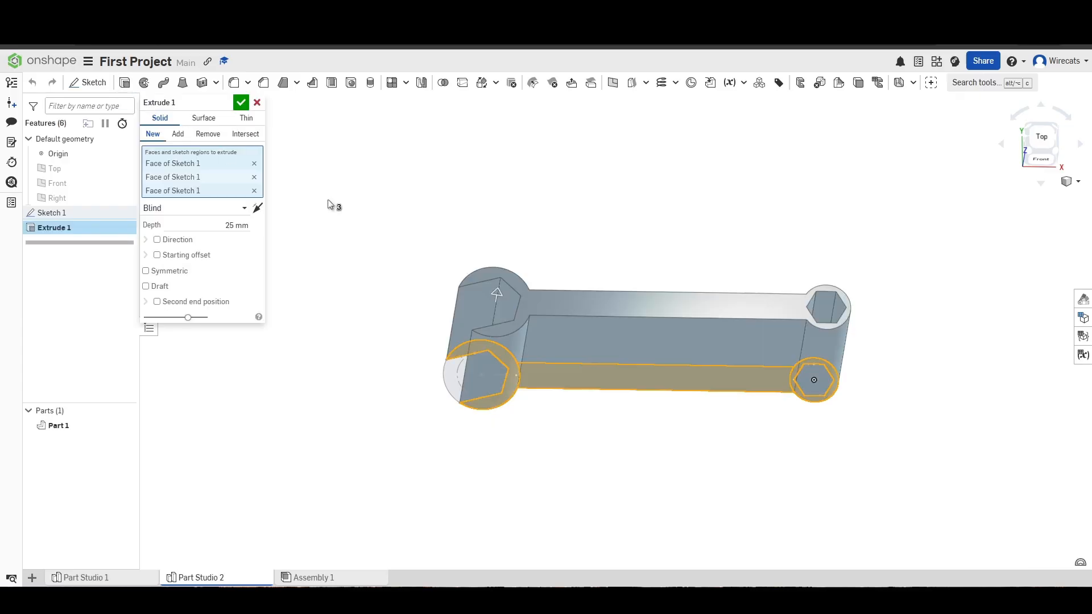
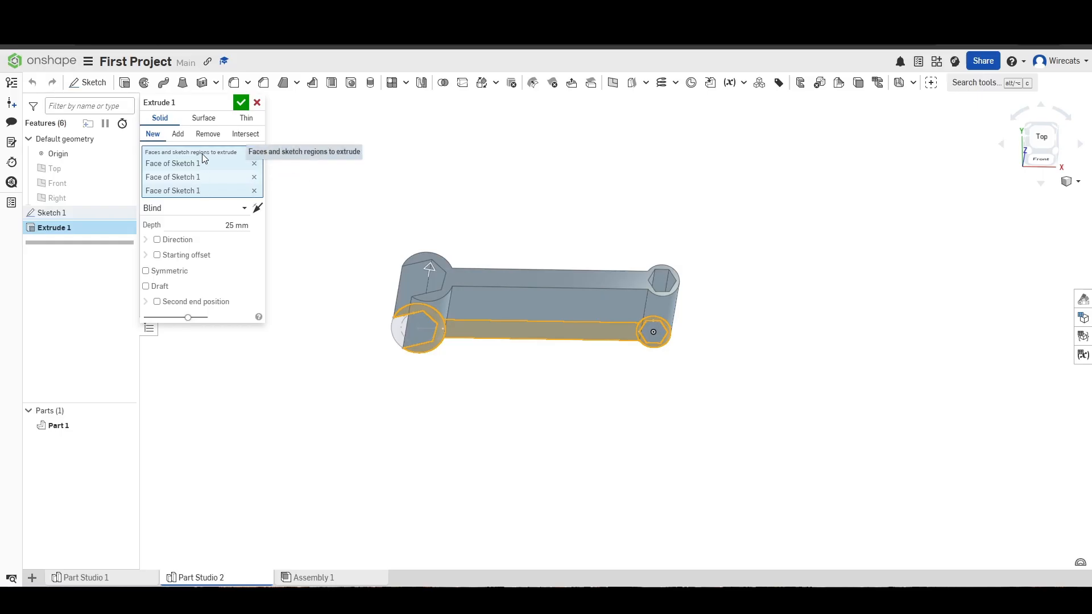
Step: Try an extrude depth of 5 mm
left_click(218, 223)
right_click_drag(489, 349, 602, 369)
type("5")
key("Return")
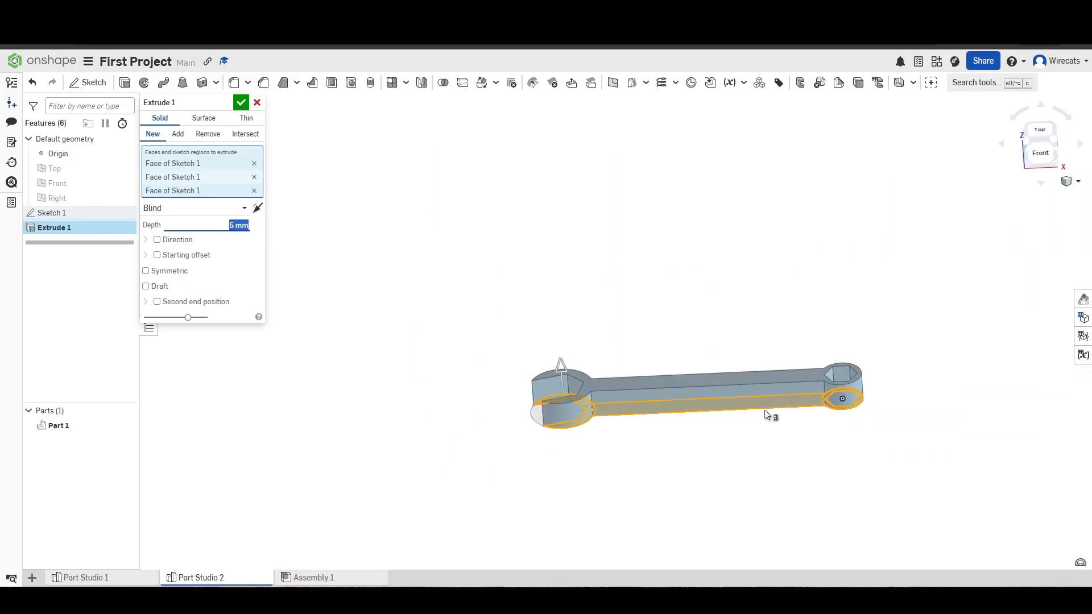
Step: Set the wrench's extrude depth to 3 mm and accept the feature
scroll(767, 407, "up", 3)
type("3")
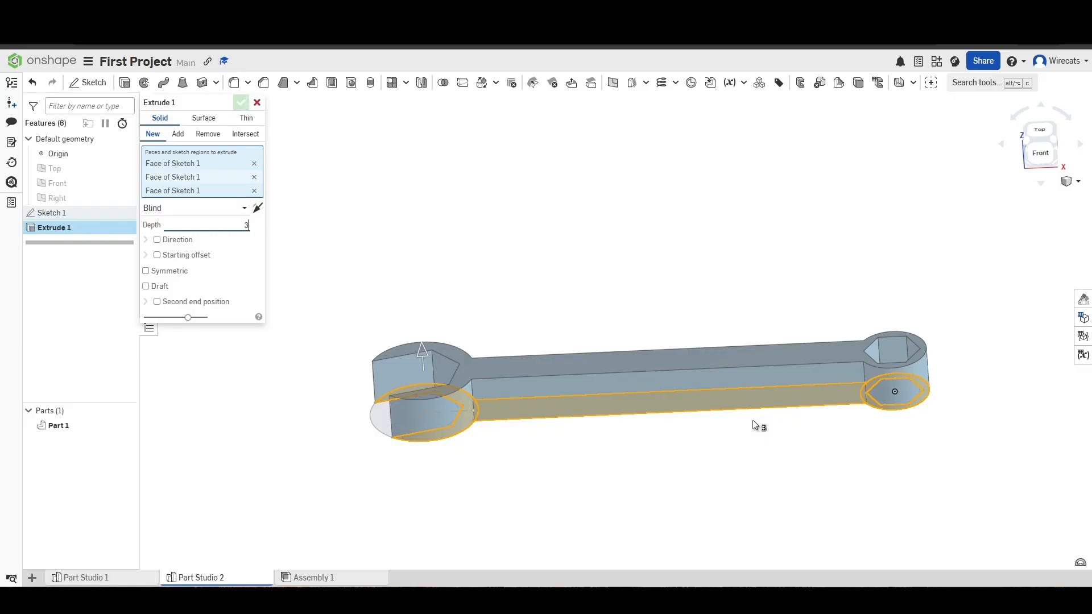
key("Return")
right_click_drag(748, 420, 762, 447)
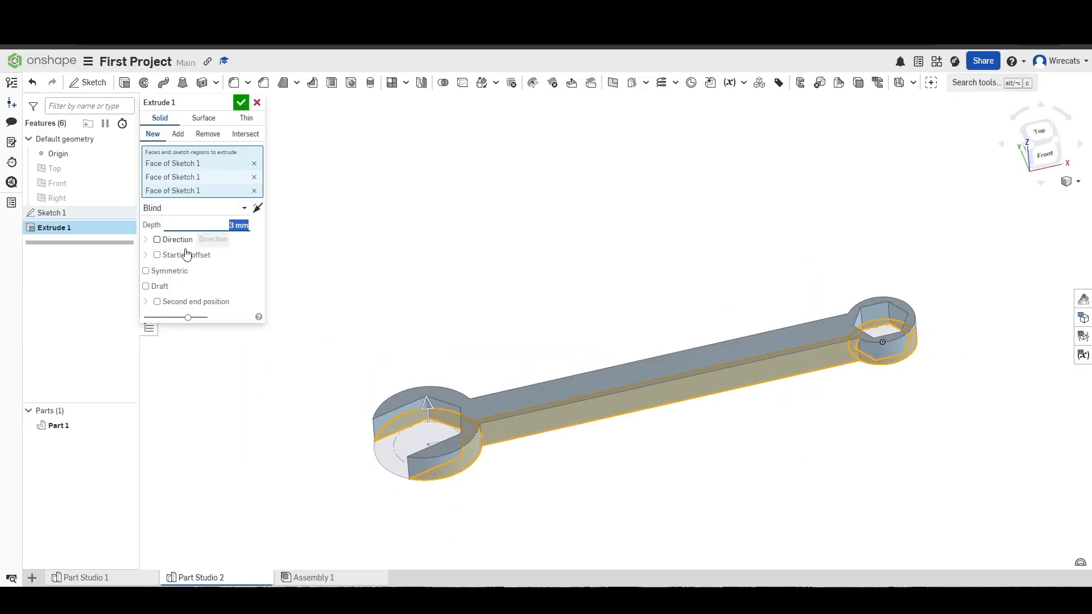
left_click(242, 104)
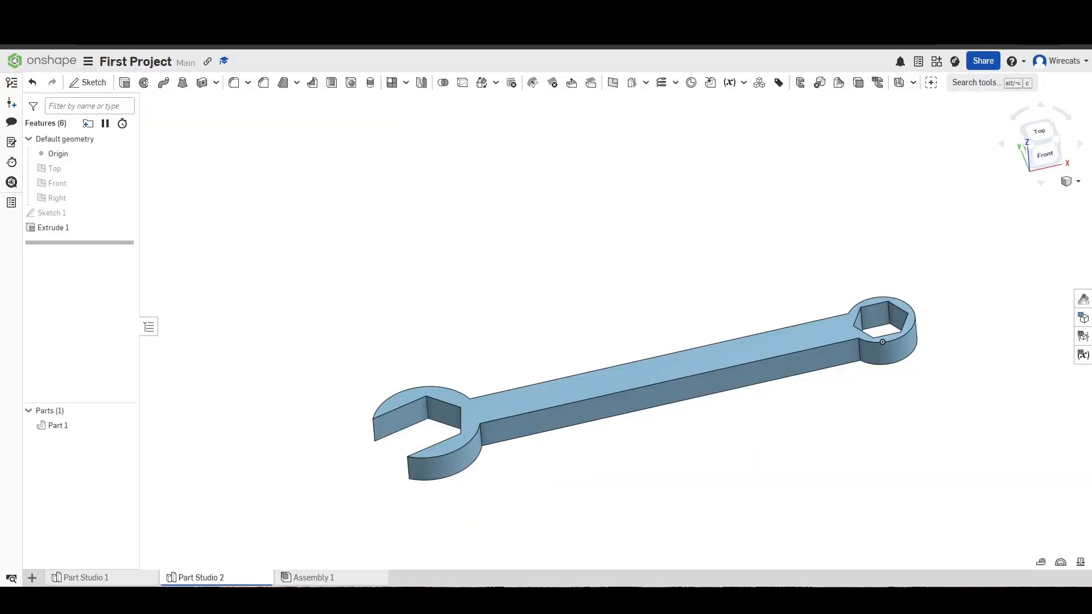
Step: Start a Fillet and select the two sharp vertical edges at the tips of the open jaw
scroll(420, 442, "up", 5)
right_click_drag(473, 454, 494, 490)
scroll(387, 435, "up", 5)
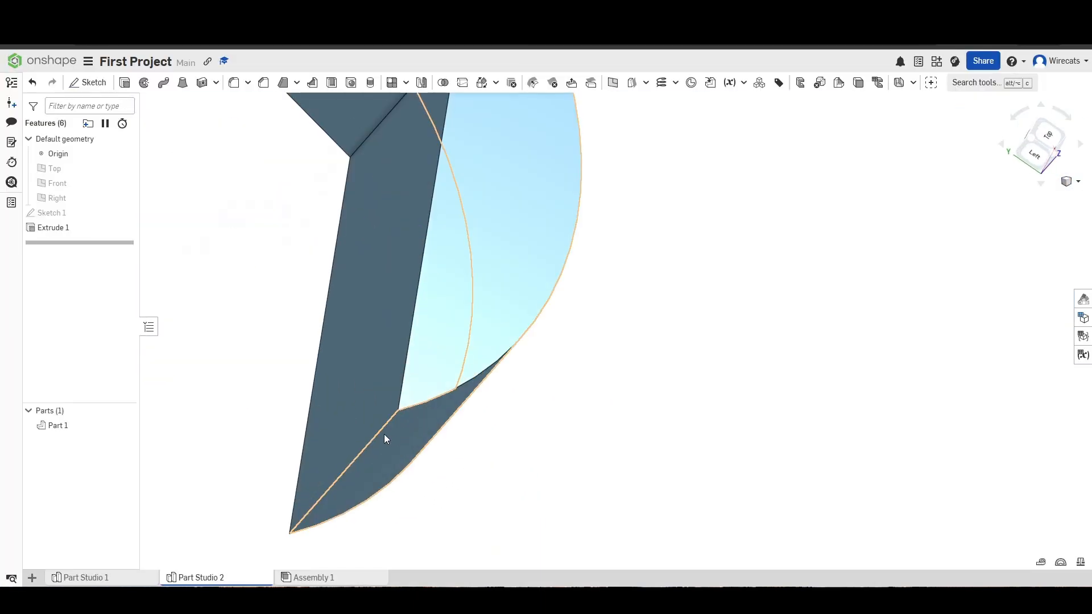
scroll(389, 423, "down", 2)
middle_click_drag(391, 423, 534, 446)
key("shift+f")
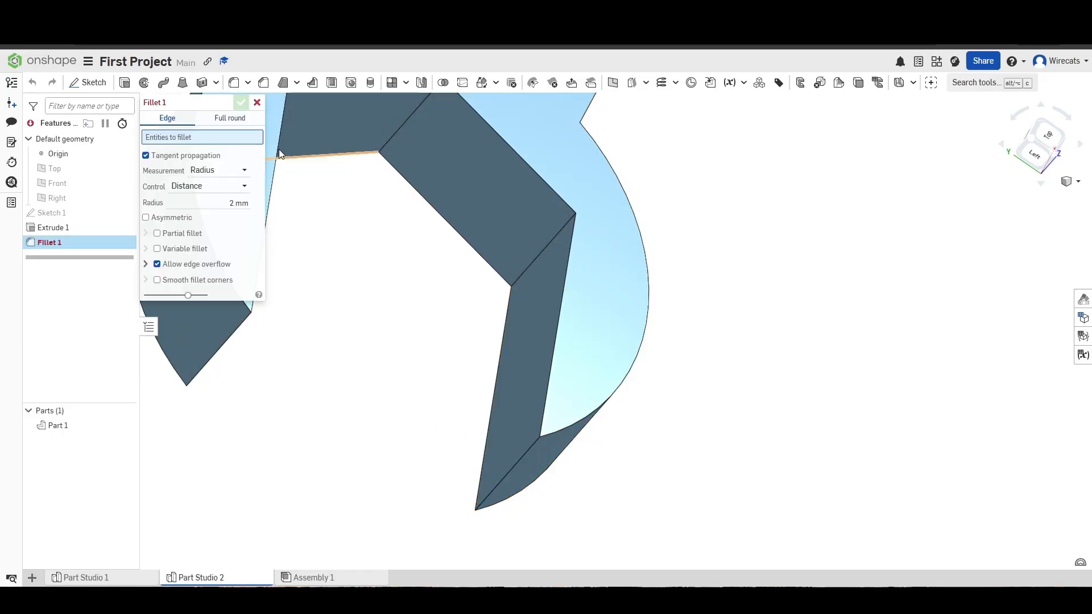
left_click(257, 102)
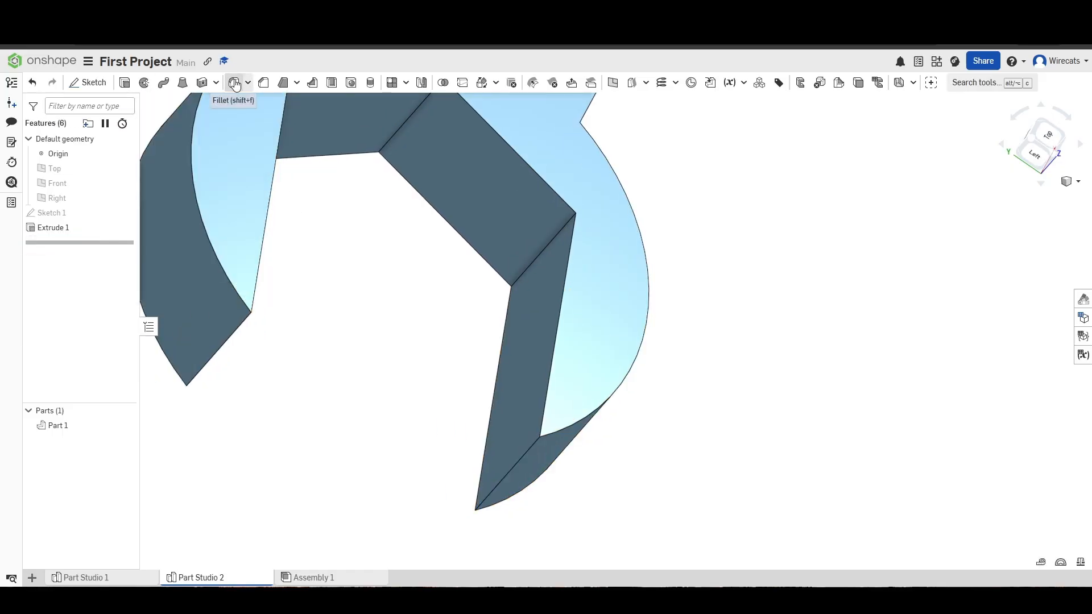
left_click(235, 83)
left_click(527, 450)
right_click_drag(452, 451, 432, 321)
left_click(452, 310)
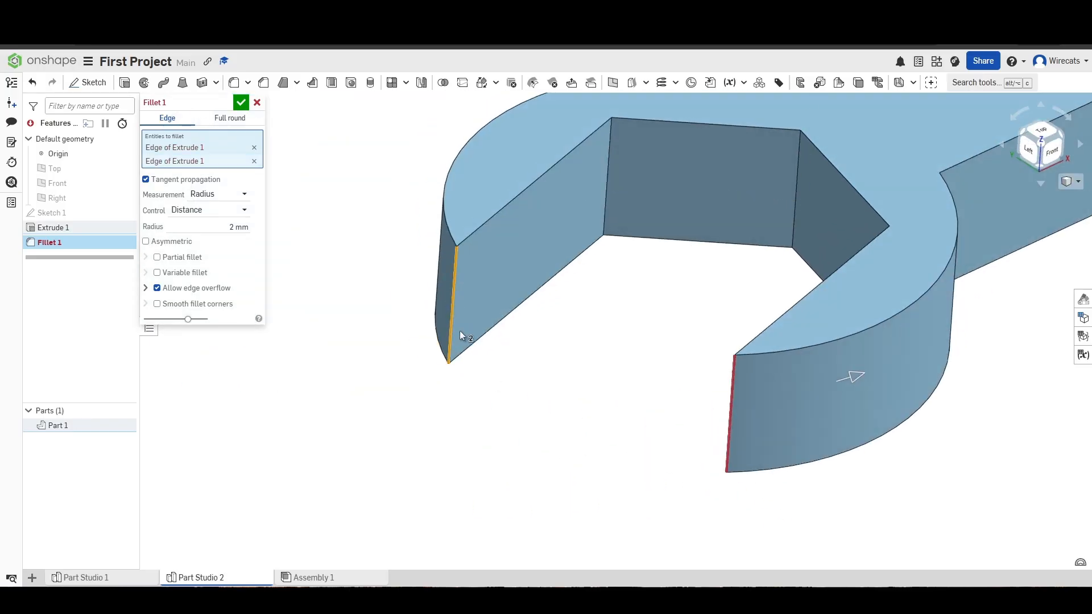
Step: Set the jaw tip fillet radius to 0.5 mm and accept the feature
middle_click_drag(453, 318, 460, 368)
scroll(556, 461, "down", 2)
mouse_move(555, 461)
right_mouse_down()
mouse_move(585, 469)
mouse_move(556, 474)
right_mouse_up()
scroll(575, 439, "up", 2)
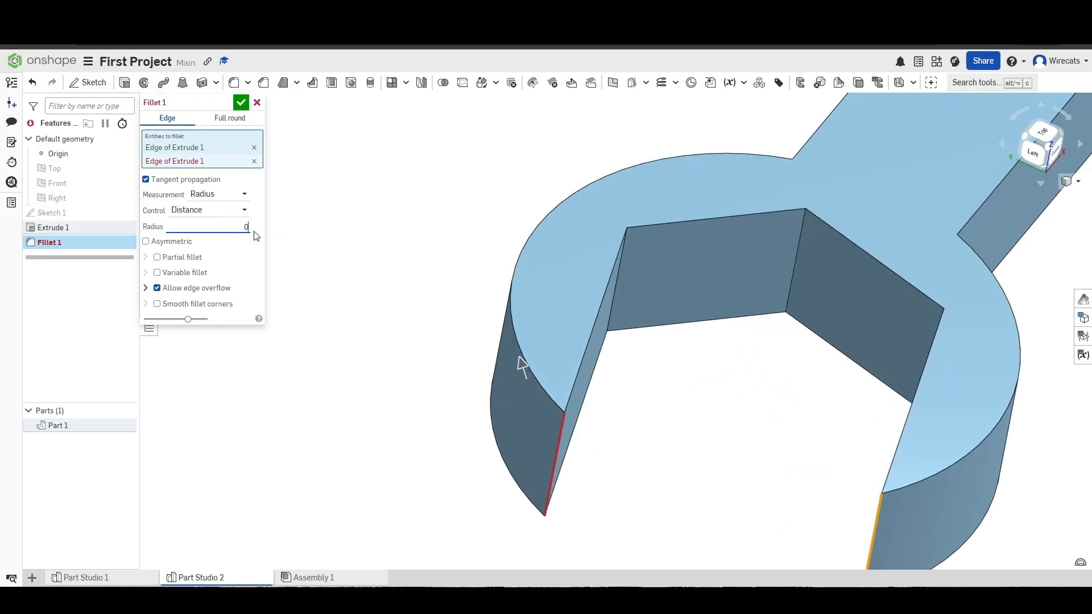
key("Return")
scroll(612, 441, "down", 2)
mouse_move(612, 442)
right_mouse_down()
mouse_move(603, 425)
mouse_move(612, 492)
mouse_move(609, 461)
right_mouse_up()
left_click(241, 103)
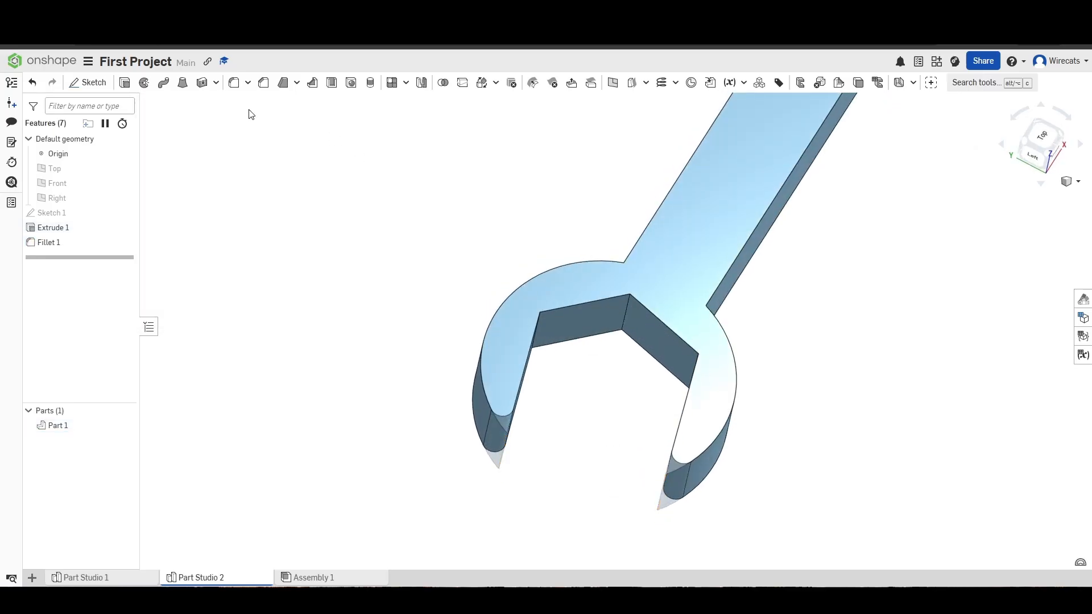
Step: Start another Fillet and select the two vertical edges where the handle meets the open jaw
right_click_drag(580, 358, 735, 473)
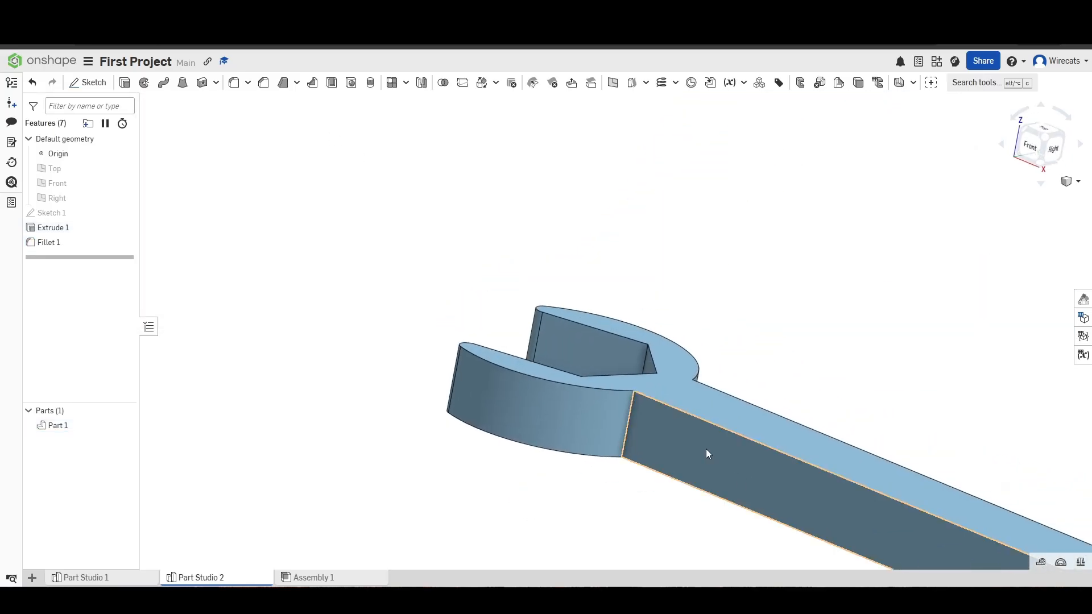
scroll(628, 401, "up", 3)
scroll(629, 405, "up", 4)
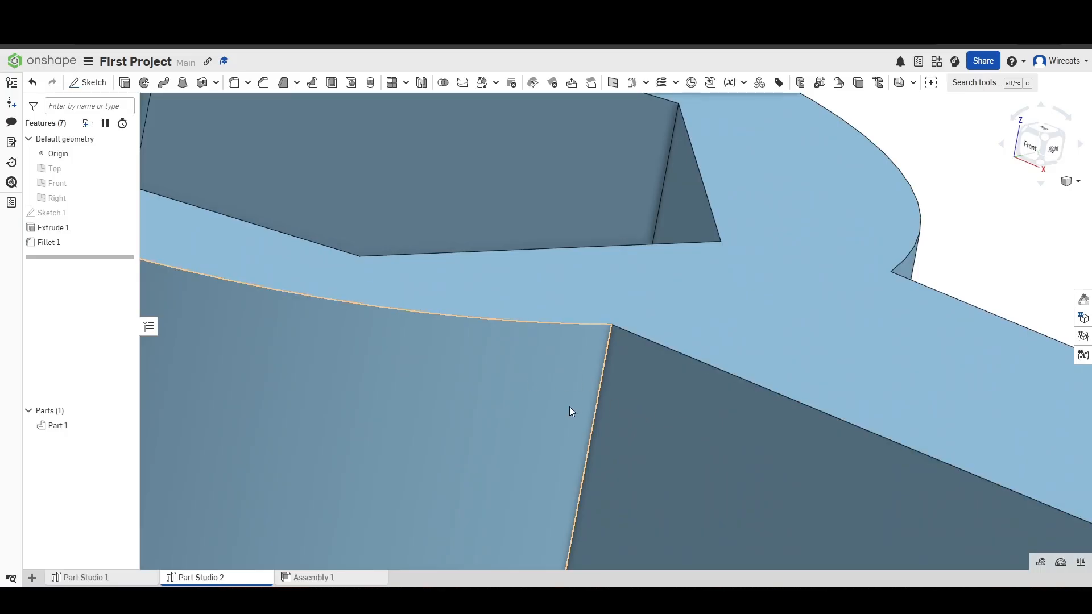
left_click(234, 83)
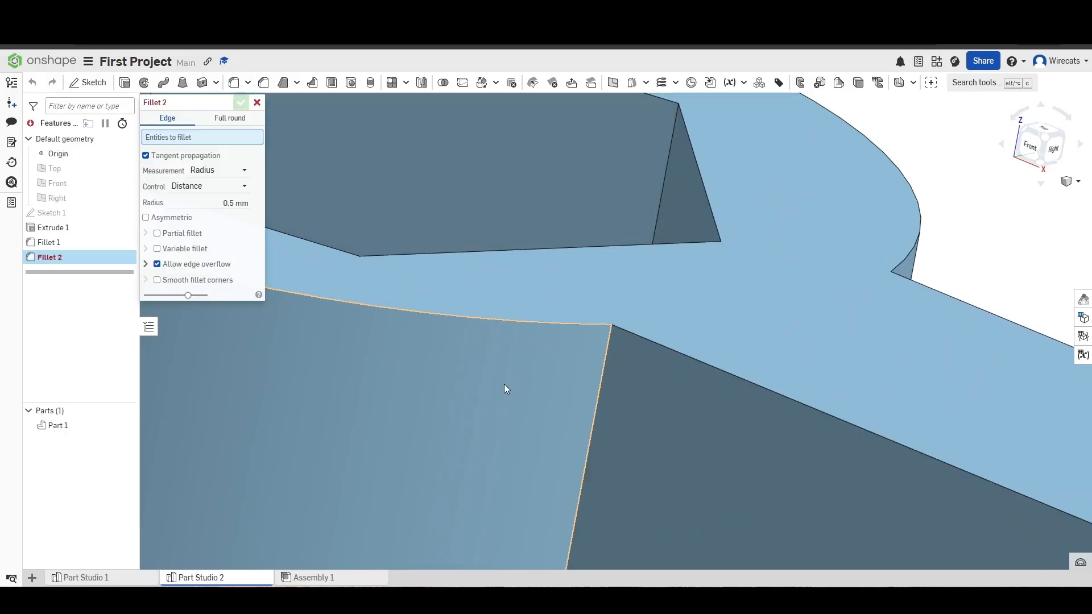
left_click(600, 376)
scroll(599, 377, "down", 5)
right_click_drag(599, 377, 489, 453)
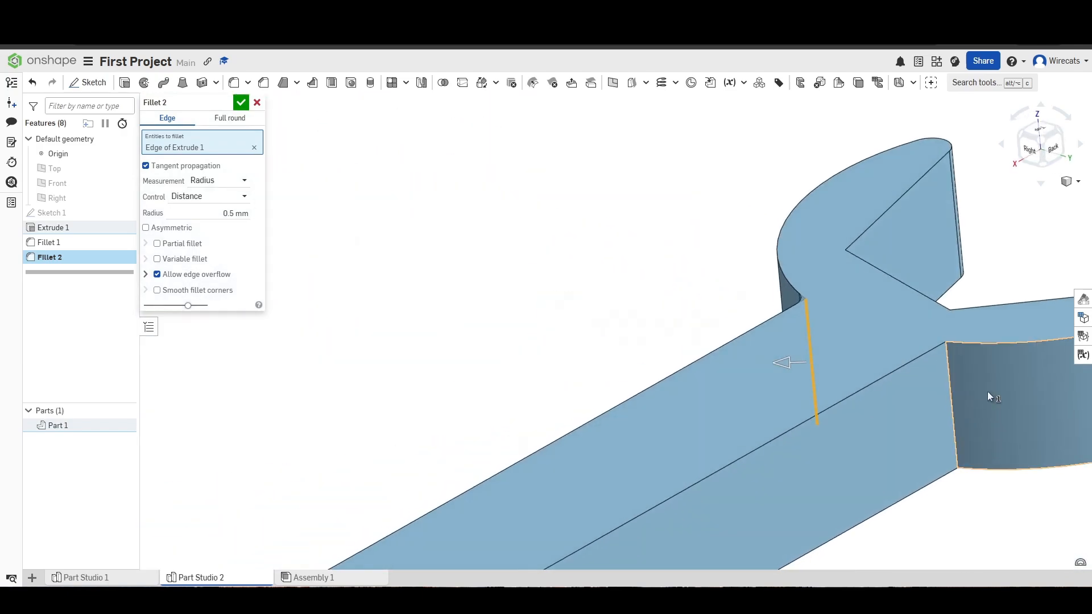
scroll(970, 398, "up", 3)
left_click(938, 365)
Step: Add the two vertical edges where the handle meets the closed head to the fillet
scroll(901, 434, "down", 5)
middle_click_drag(629, 530, 787, 377)
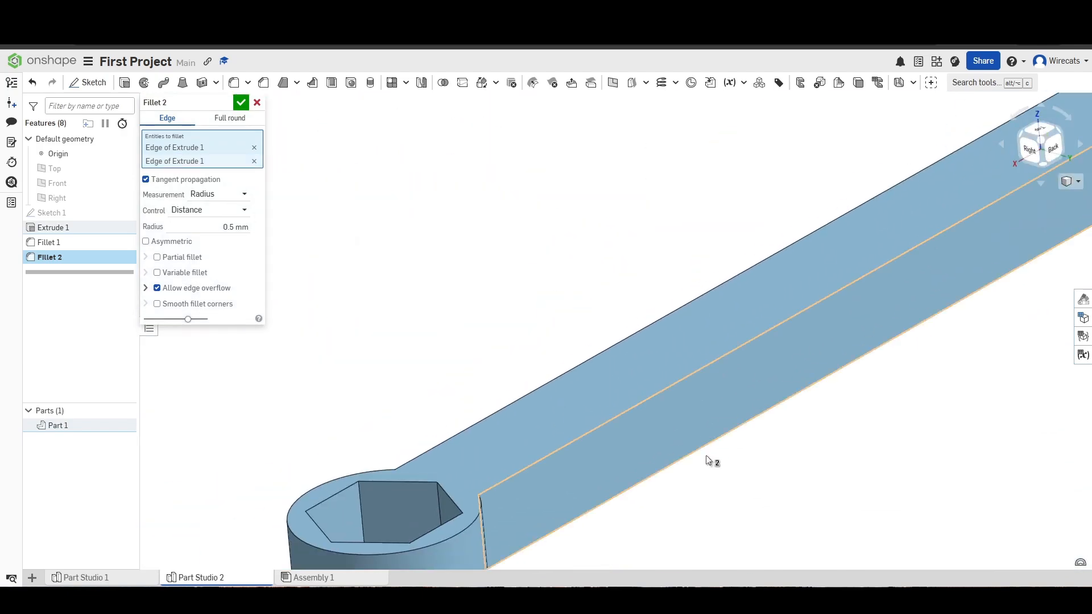
middle_click_drag(500, 523, 555, 439)
scroll(554, 438, "up", 3)
right_click_drag(555, 439, 490, 445)
left_click(507, 422)
right_click_drag(574, 421, 677, 332)
left_click(675, 327)
Step: Set the radius of the handle junction fillet to 2 mm and accept it
scroll(736, 384, "down", 5)
right_click_drag(736, 383, 793, 398)
left_click(237, 253)
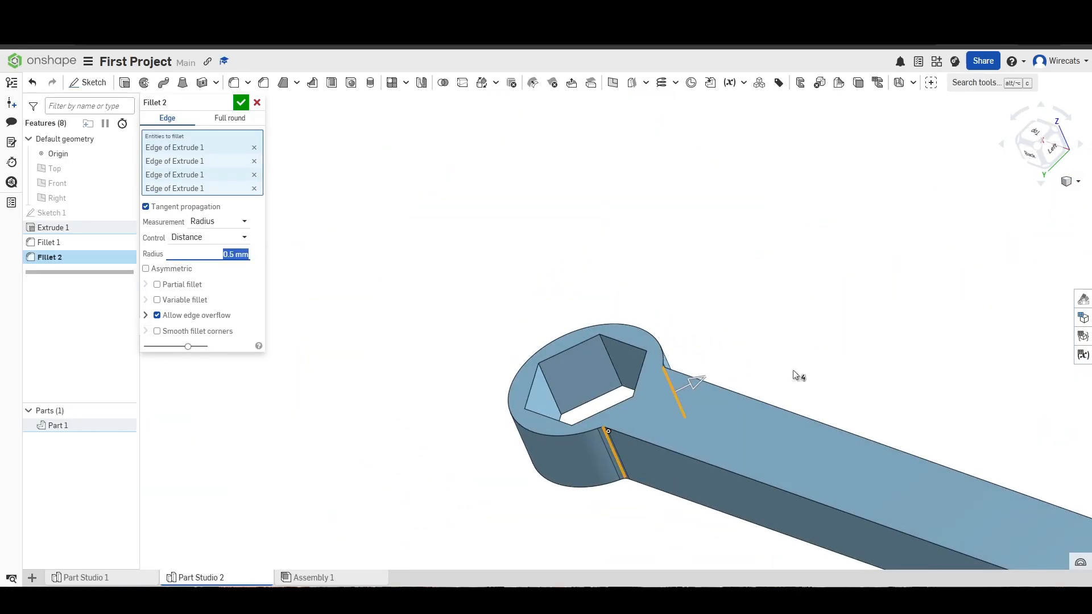
scroll(750, 458, "down", 5)
right_click_drag(750, 459, 844, 440)
scroll(844, 451, "up", 5)
type("2")
key("Return")
scroll(845, 447, "down", 5)
scroll(476, 485, "up", 3)
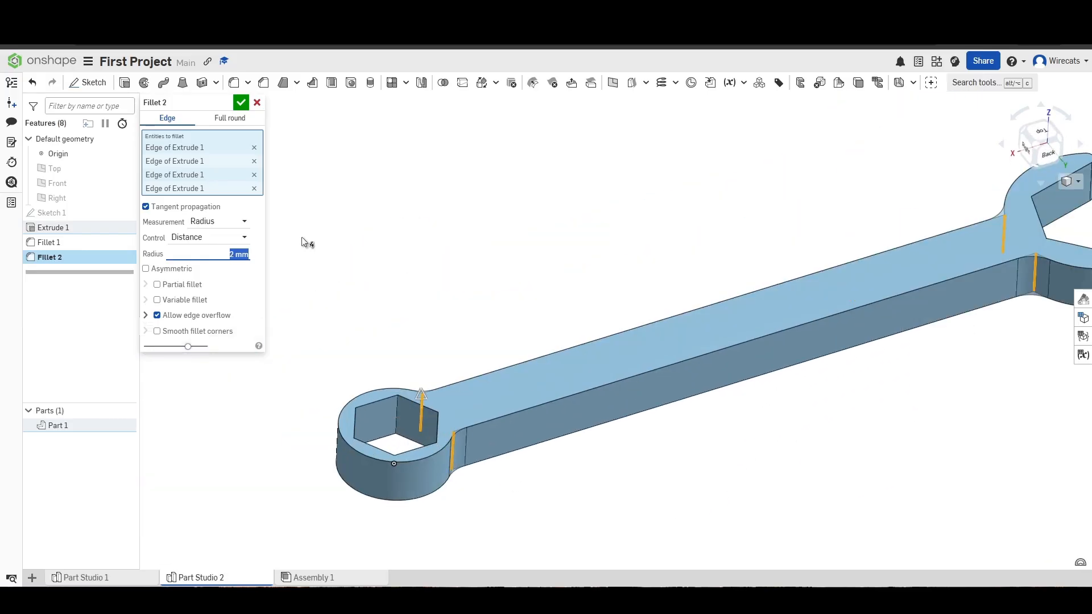
left_click(241, 102)
Step: Start a Fillet with a 0.5 mm radius on the three inner vertical corner edges of the jaw opening
scroll(790, 326, "up", 3)
scroll(609, 436, "down", 5)
right_click_drag(653, 408, 509, 475)
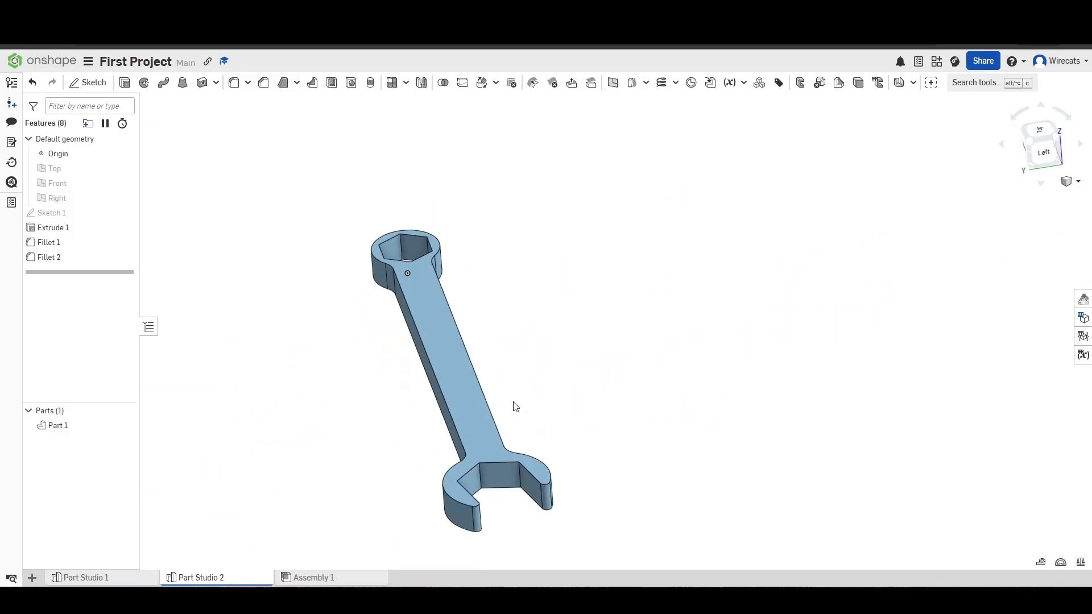
scroll(500, 449, "up", 5)
scroll(438, 311, "up", 2)
scroll(658, 342, "up", 3)
right_click_drag(621, 324, 723, 390)
key("shift+f")
scroll(584, 301, "up", 4)
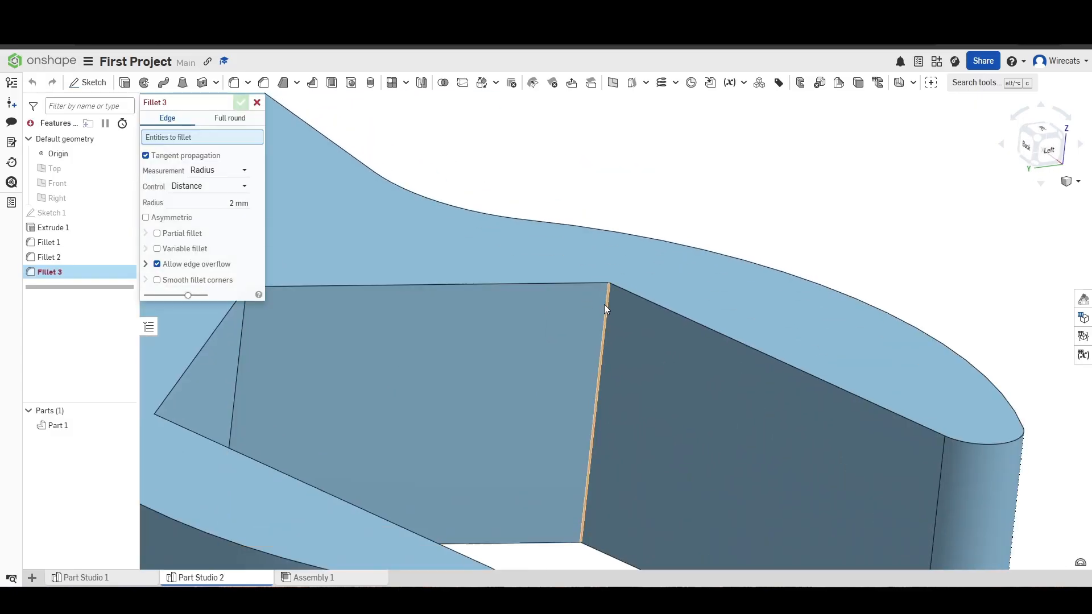
left_click(606, 304)
scroll(500, 349, "down", 3)
right_click_drag(500, 348, 435, 343)
scroll(435, 343, "up", 3)
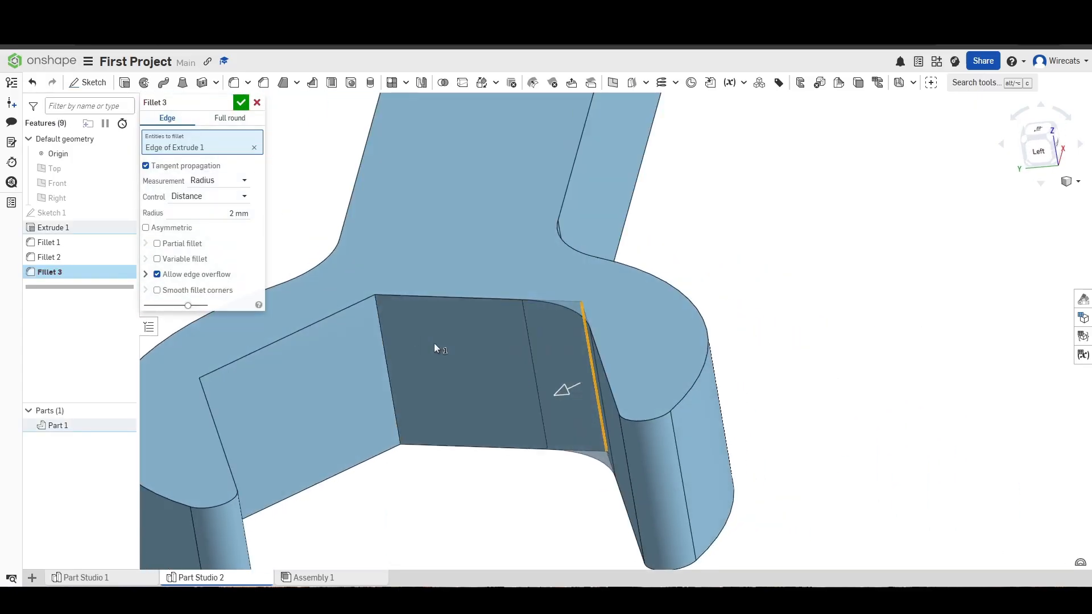
left_click(380, 319)
right_click_drag(364, 343, 511, 377)
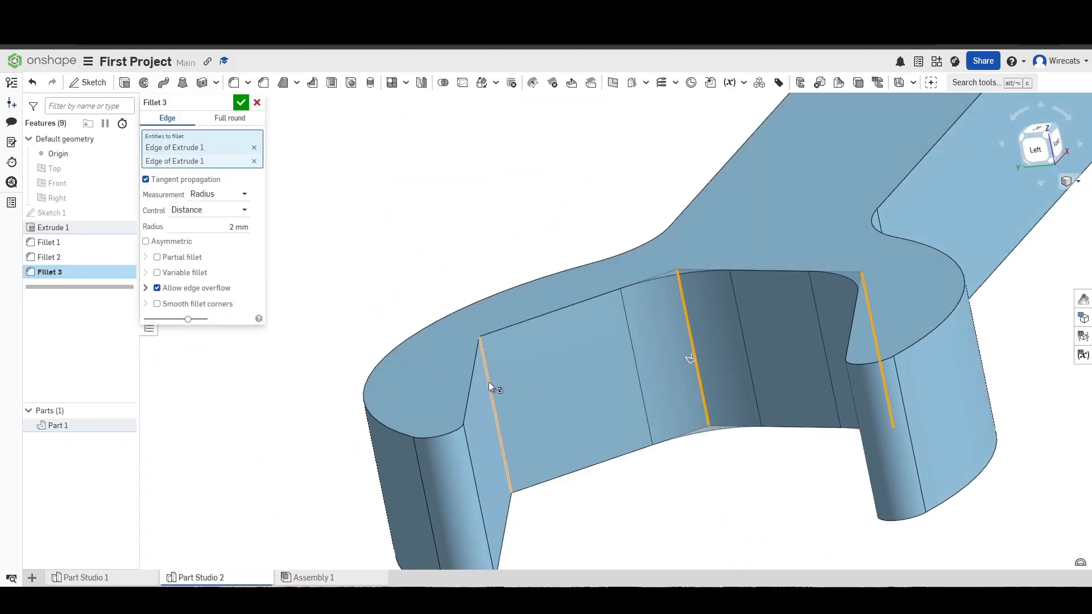
left_click(490, 385)
scroll(528, 371, "down", 2)
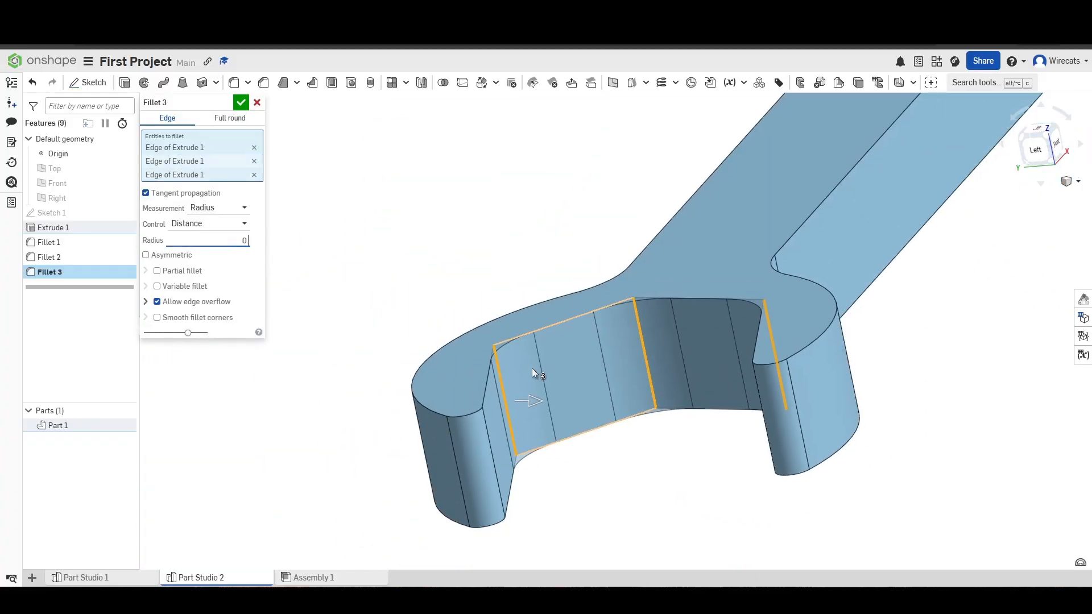
right_click_drag(533, 373, 649, 414)
Step: Add the six vertical corner edges of the closed head's hexagonal hole to the fillet and accept it
scroll(563, 335, "up", 6)
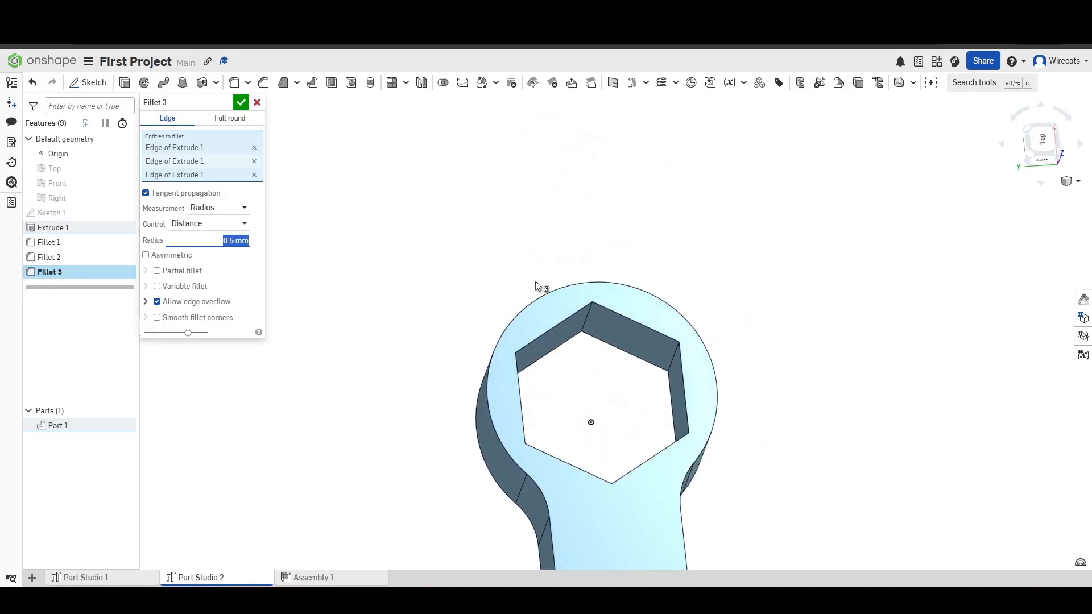
right_click_drag(597, 371, 452, 407)
left_click(614, 335)
left_click(595, 341)
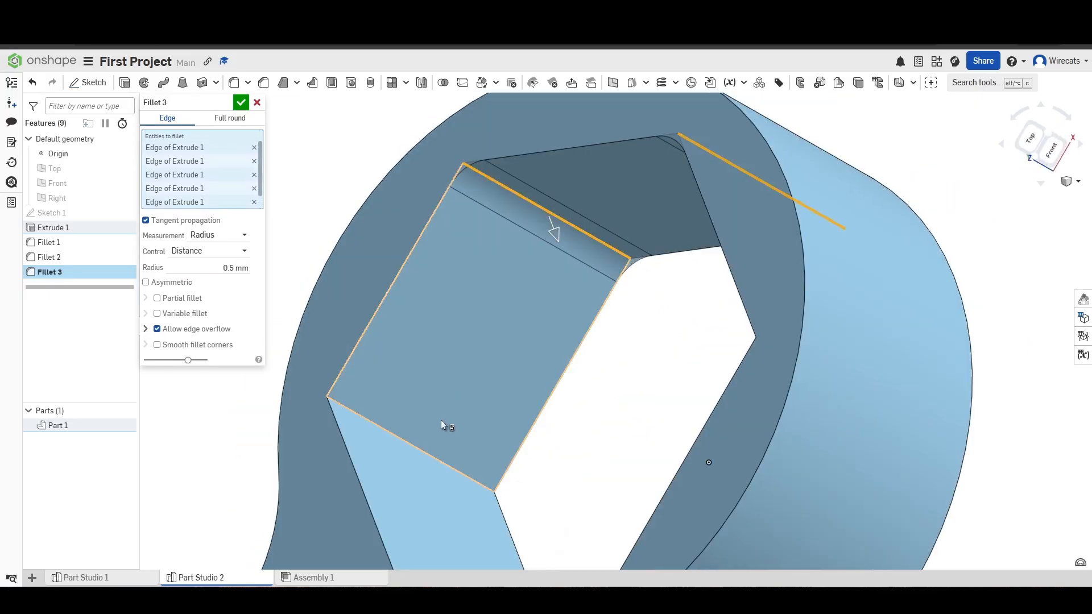
left_click(425, 453)
right_click_drag(426, 453, 663, 463)
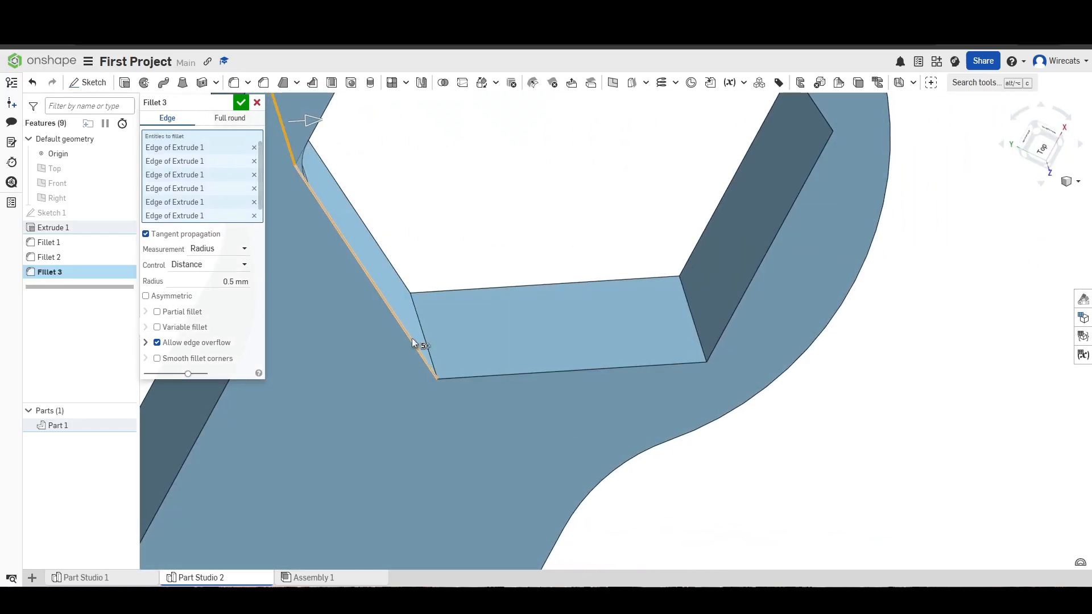
left_click(428, 344)
right_click_drag(427, 344, 653, 149)
left_click(653, 149)
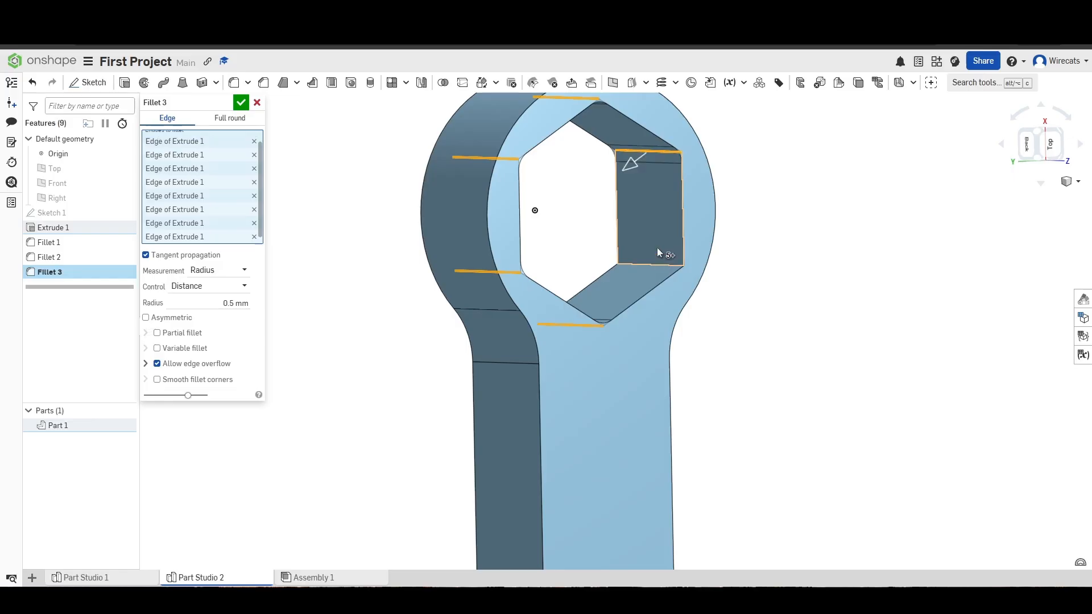
left_click(651, 266)
key("shift+5")
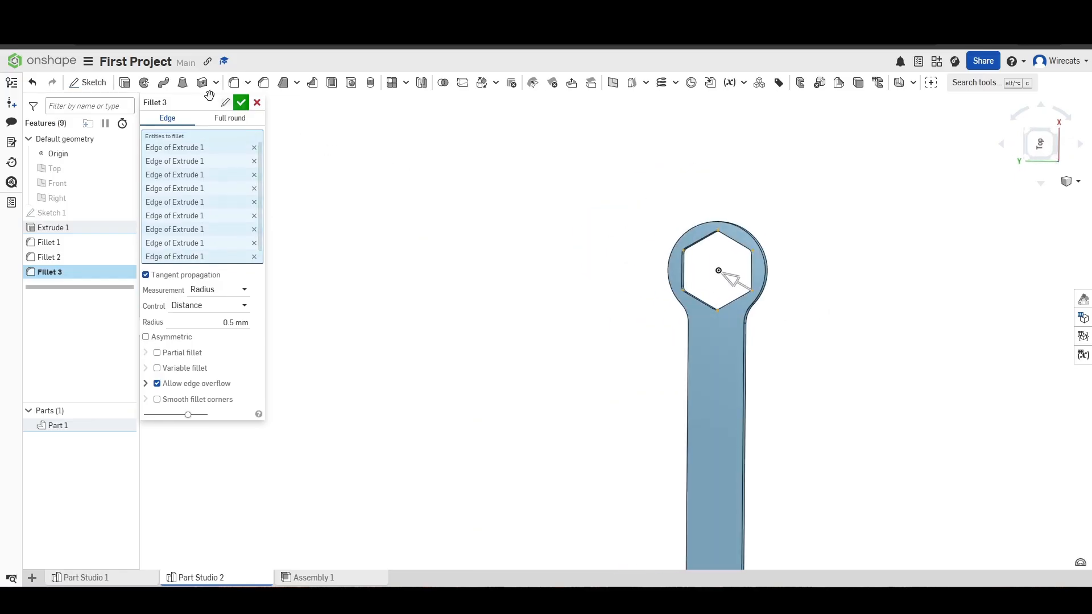
left_click(242, 102)
right_click_drag(524, 161, 519, 292)
scroll(520, 293, "up", 3)
right_click_drag(480, 359, 539, 311)
scroll(381, 330, "up", 3)
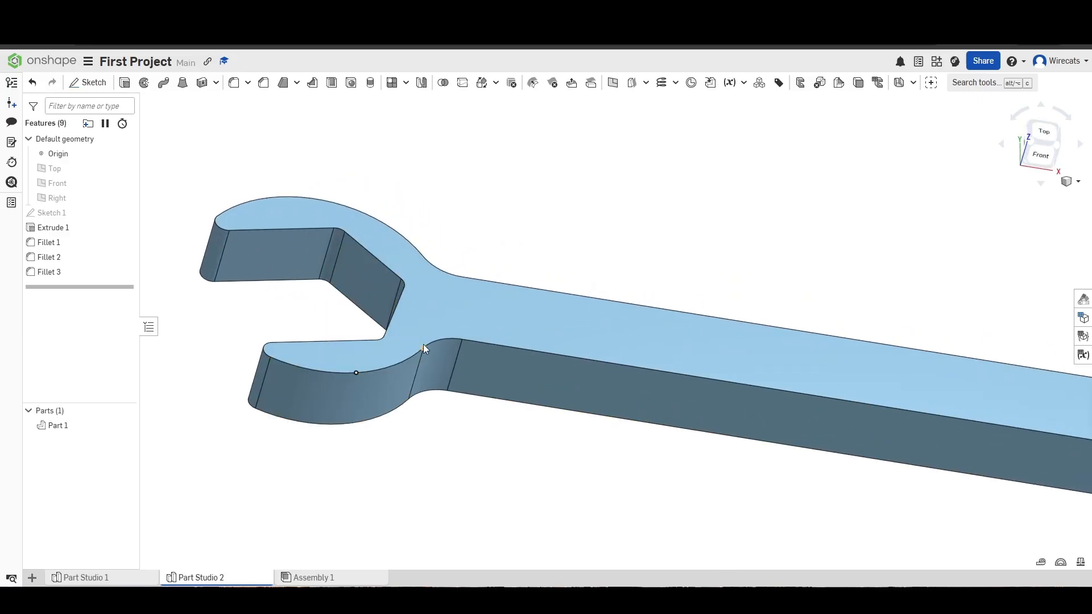
scroll(617, 360, "down", 10)
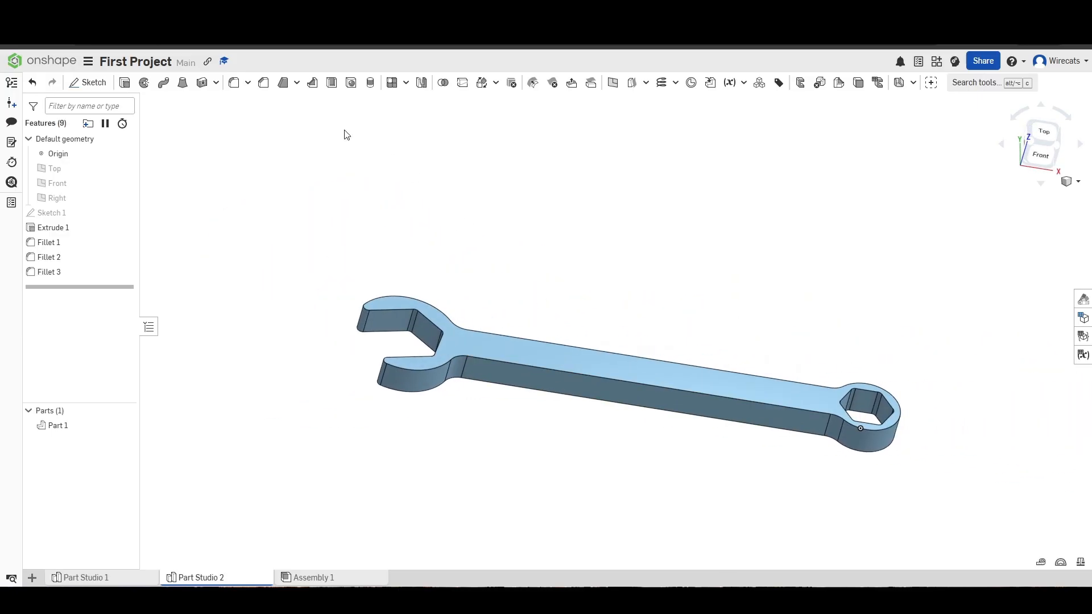
left_click(263, 86)
scroll(497, 335, "up", 3)
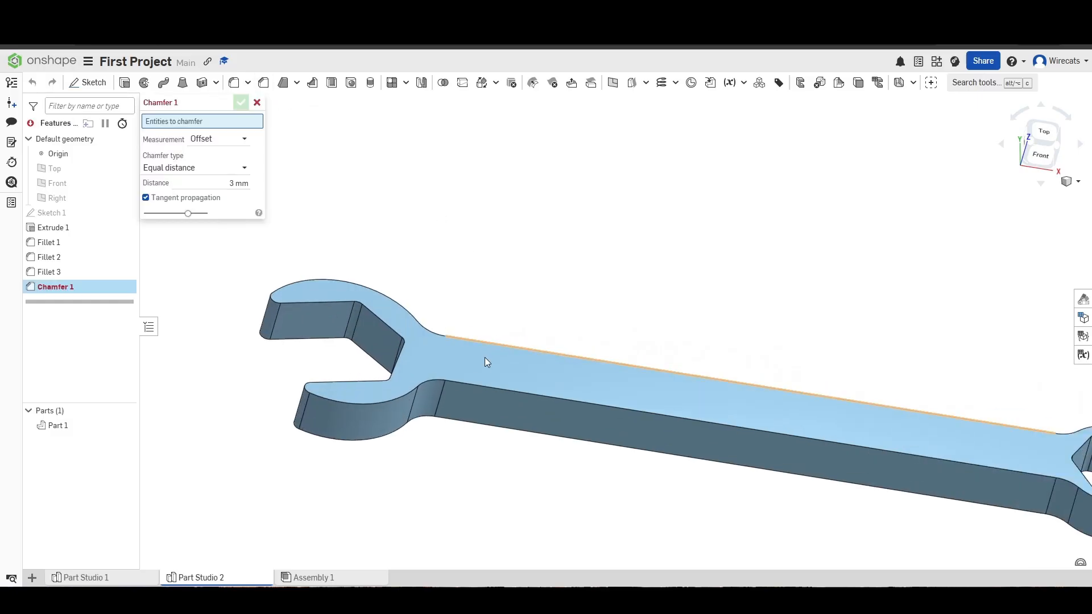
left_click(502, 387)
scroll(495, 395, "down", 3)
scroll(478, 405, "up", 5)
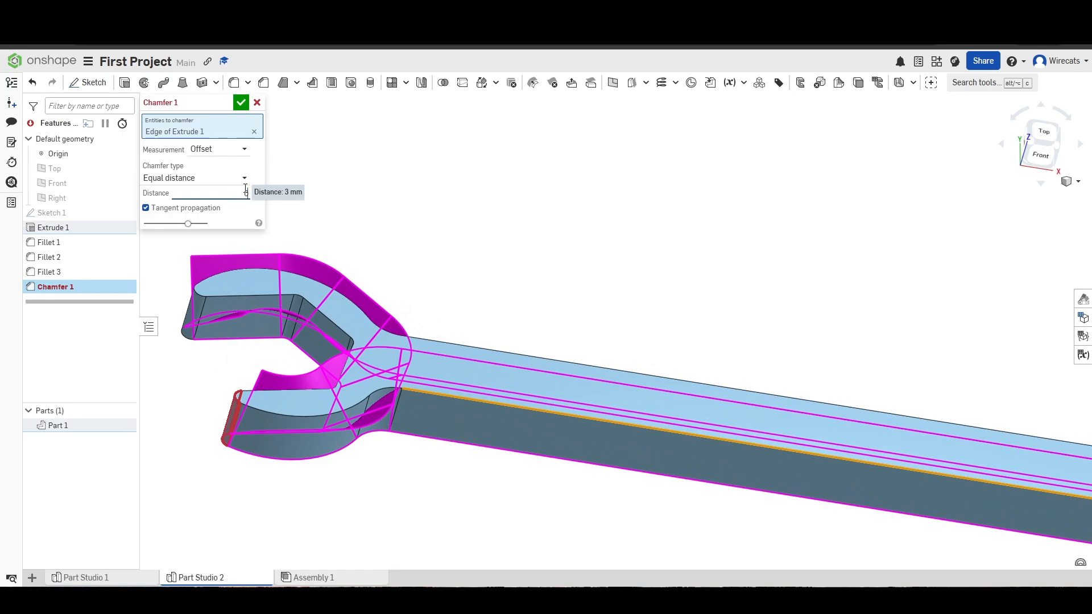
scroll(593, 434, "down", 5)
right_click_drag(593, 434, 554, 430)
scroll(585, 451, "up", 4)
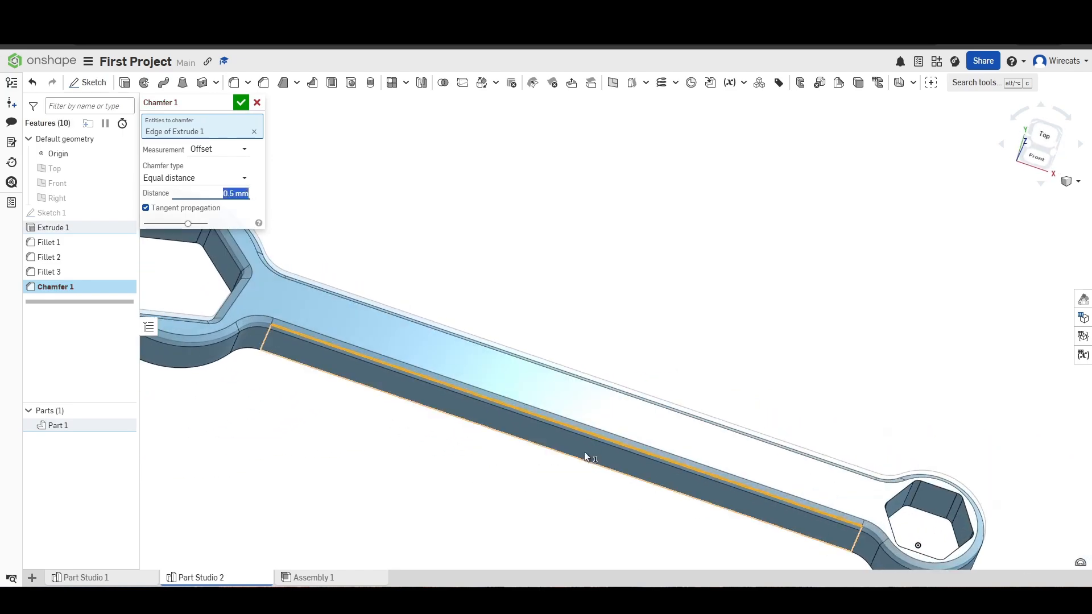
left_click(257, 102)
Step: Start a 0.5 mm Fillet with tangent propagation on the top-face edge where the handle meets the open jaw
scroll(312, 139, "down", 2)
key("shift+f")
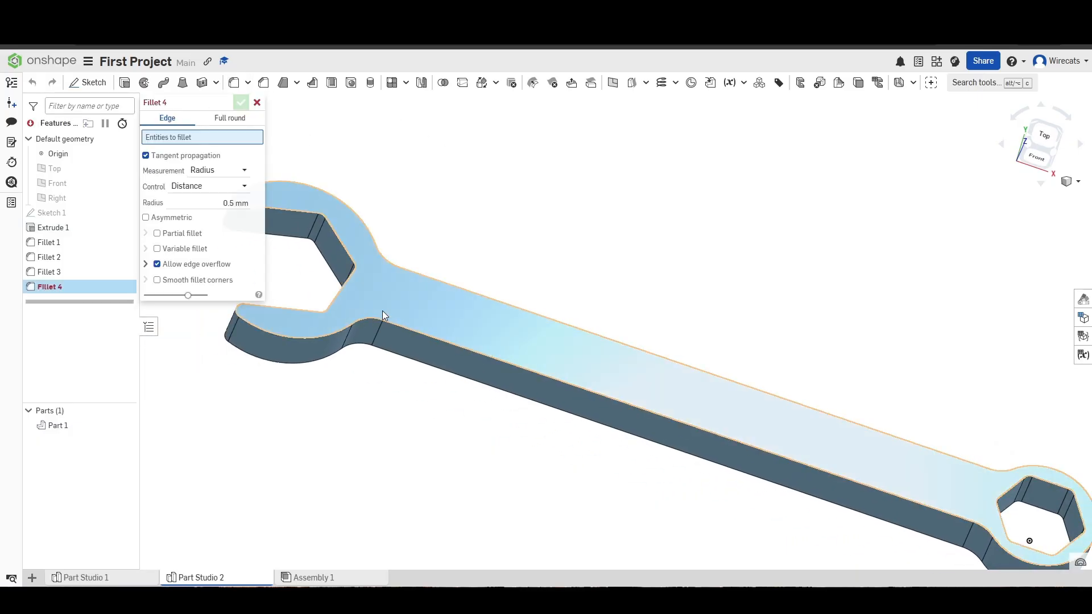
scroll(457, 352, "up", 2)
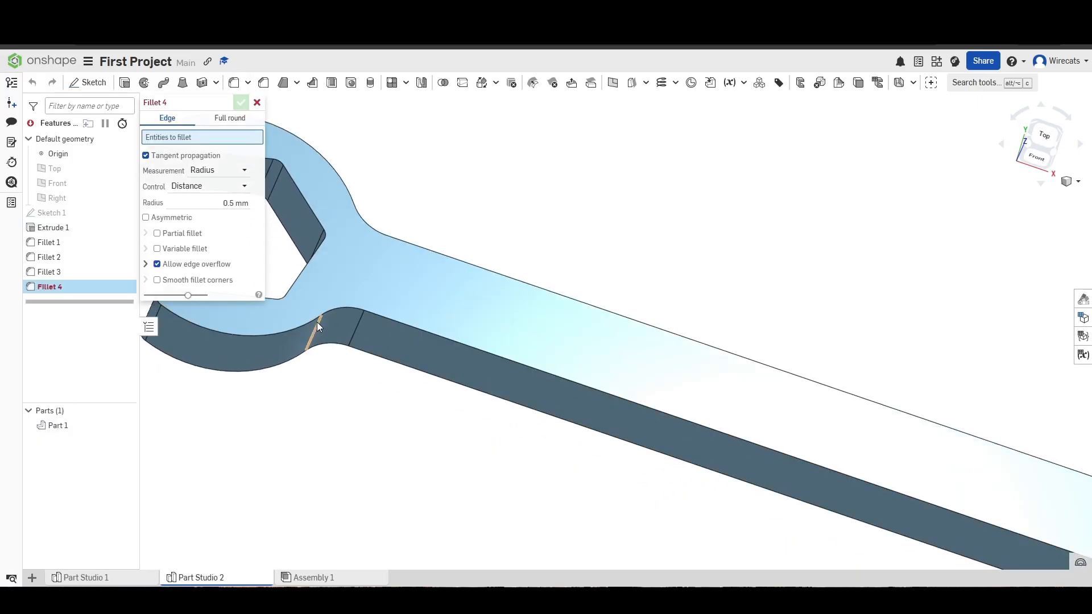
left_click(337, 310)
scroll(339, 310, "down", 4)
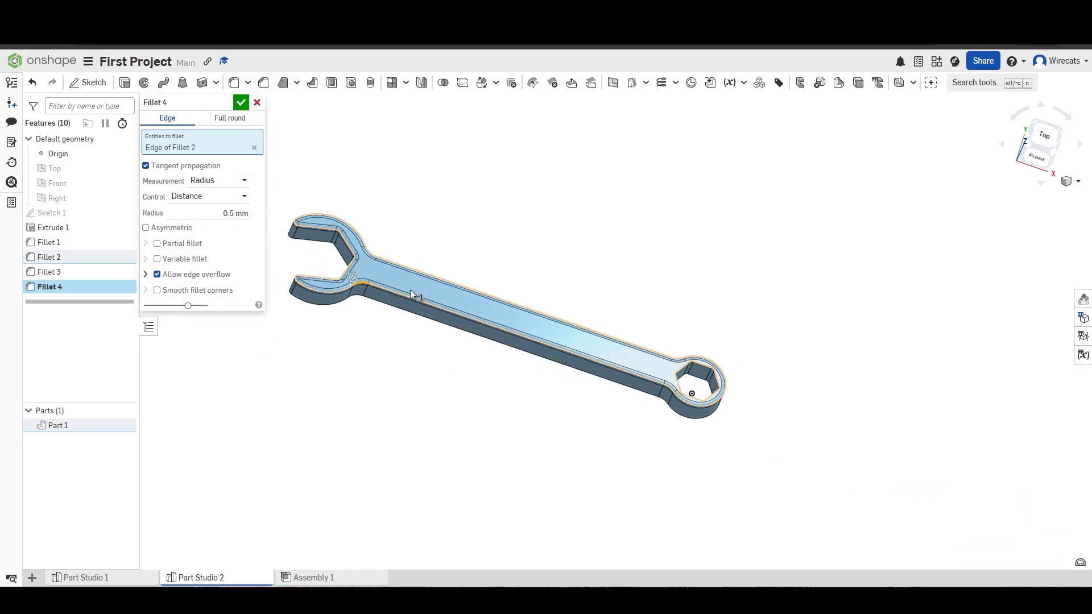
scroll(386, 329, "up", 3)
scroll(500, 349, "down", 3)
scroll(722, 361, "up", 3)
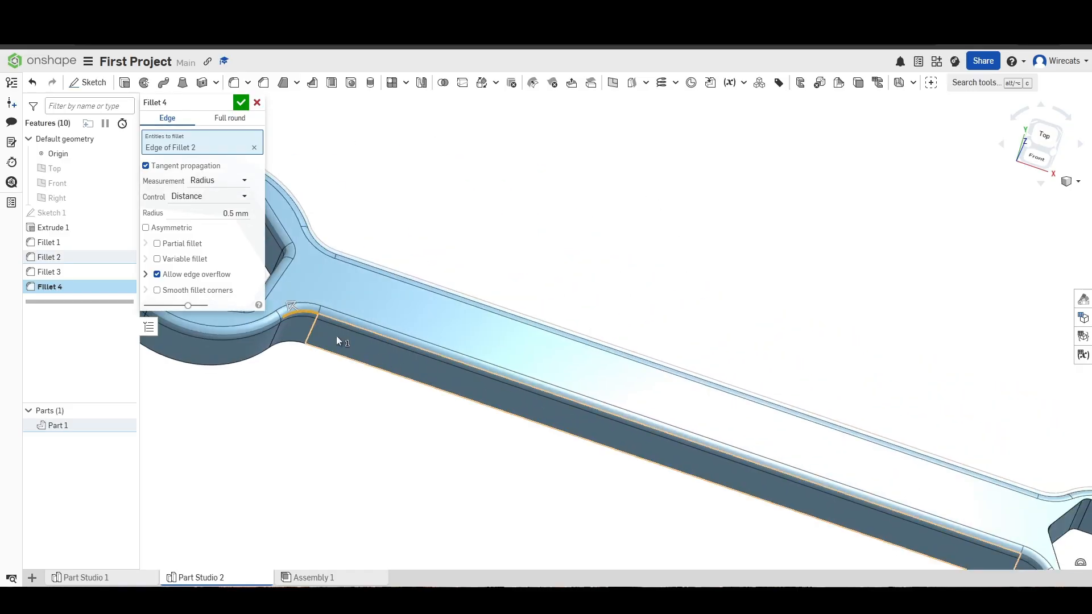
scroll(290, 310, "down", 3)
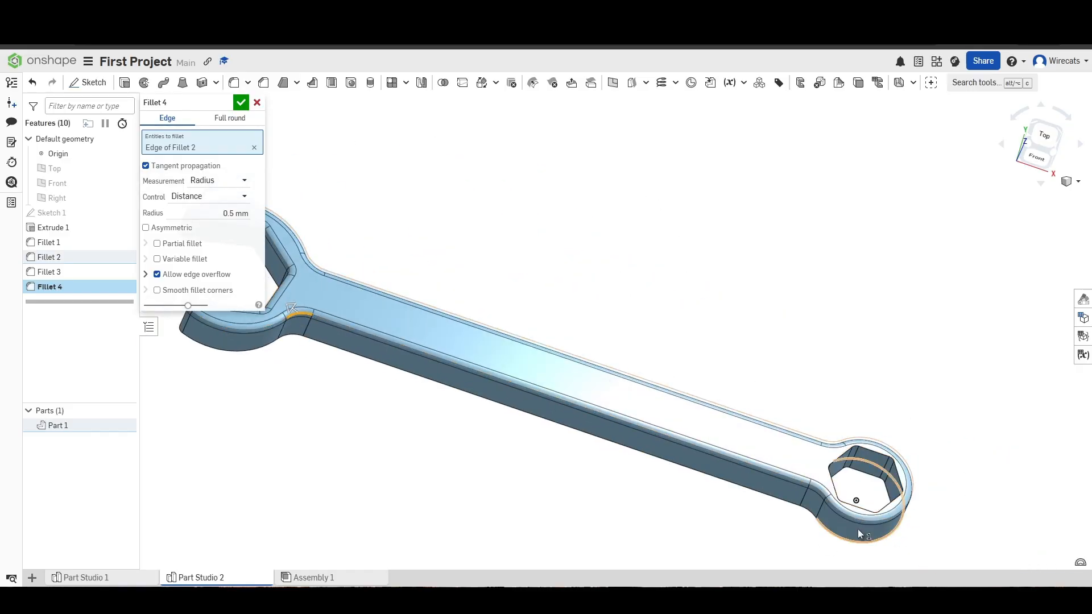
Step: Add the handle's long edge on the bottom face to the fillet and accept it
scroll(626, 368, "down", 3)
scroll(582, 330, "up", 4)
right_click_drag(582, 330, 536, 268)
scroll(572, 323, "down", 2)
scroll(377, 351, "up", 5)
left_click(380, 360)
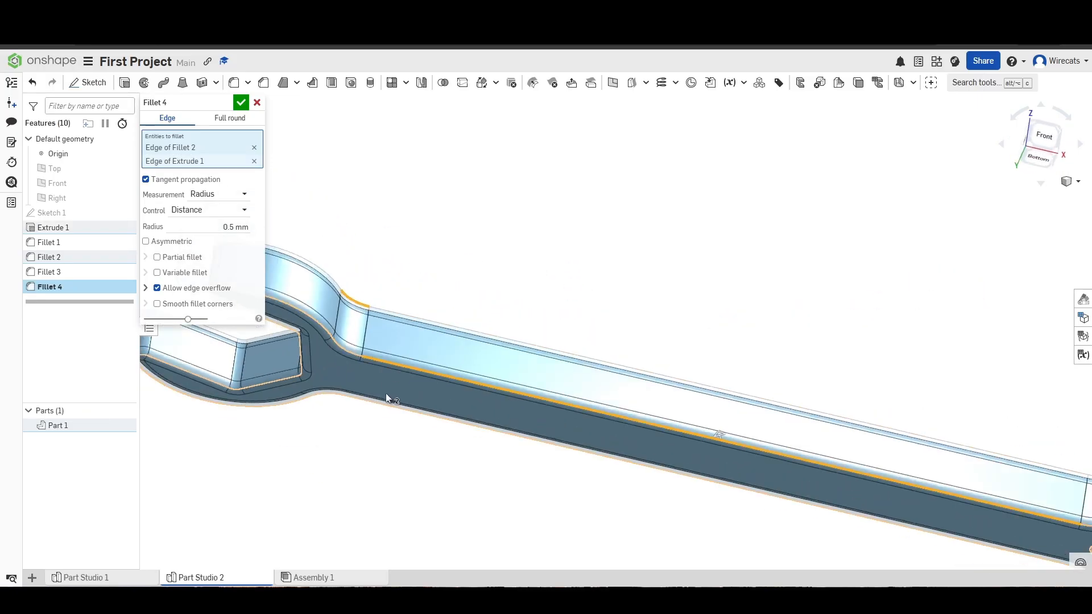
middle_click_drag(385, 388, 530, 456)
left_click(243, 102)
Step: Rename Part 1 as Wrench
scroll(431, 384, "down", 5)
right_click_drag(431, 383, 709, 486)
middle_click_drag(709, 485, 566, 499)
scroll(683, 463, "up", 5)
right_click_drag(683, 463, 624, 488)
key("shift+5")
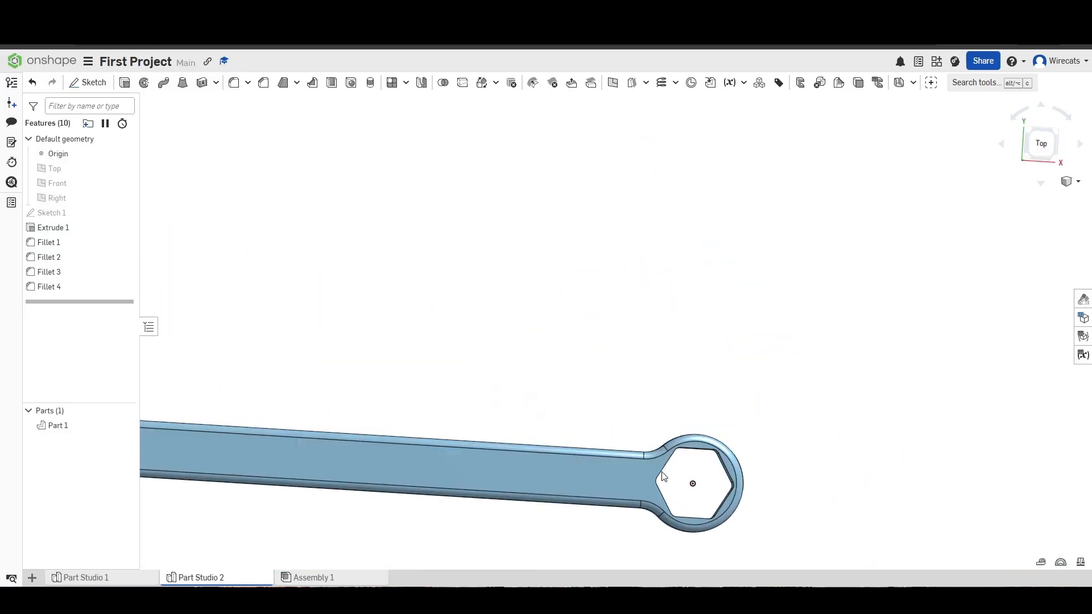
left_click(60, 425)
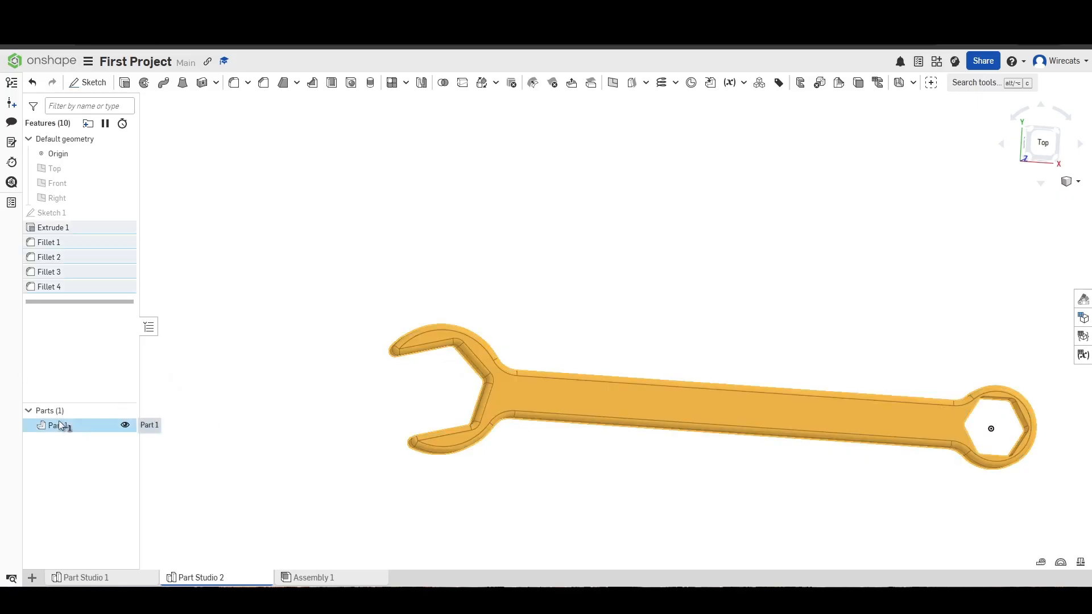
left_click(103, 437)
scroll(534, 377, "up", 4)
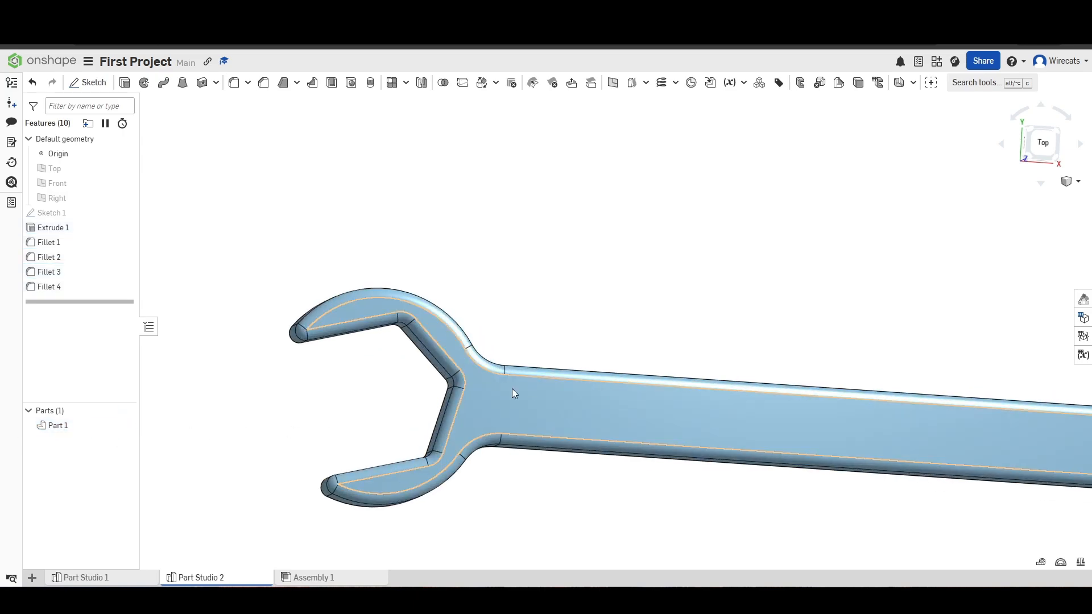
right_click(71, 435)
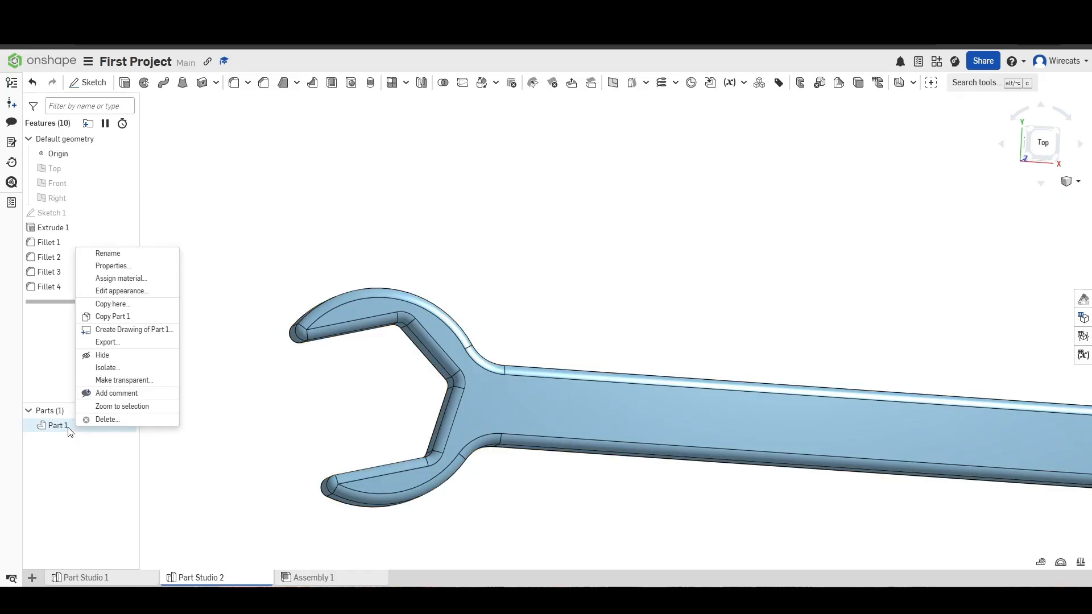
left_click(137, 256)
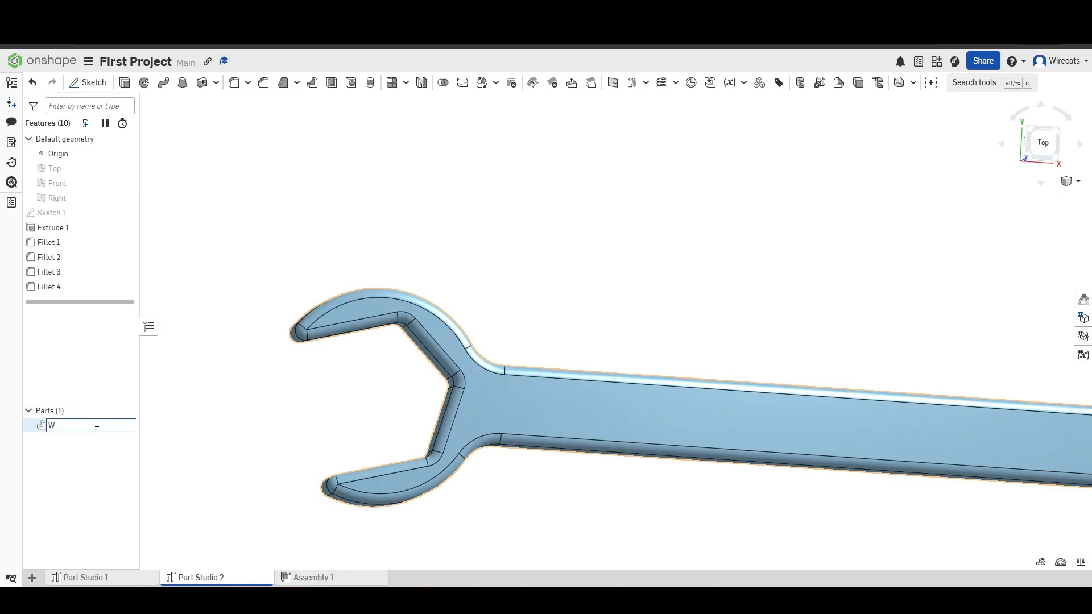
Step: Set the Wrench part's appearance to the light grey CCCCCC
right_click(98, 432)
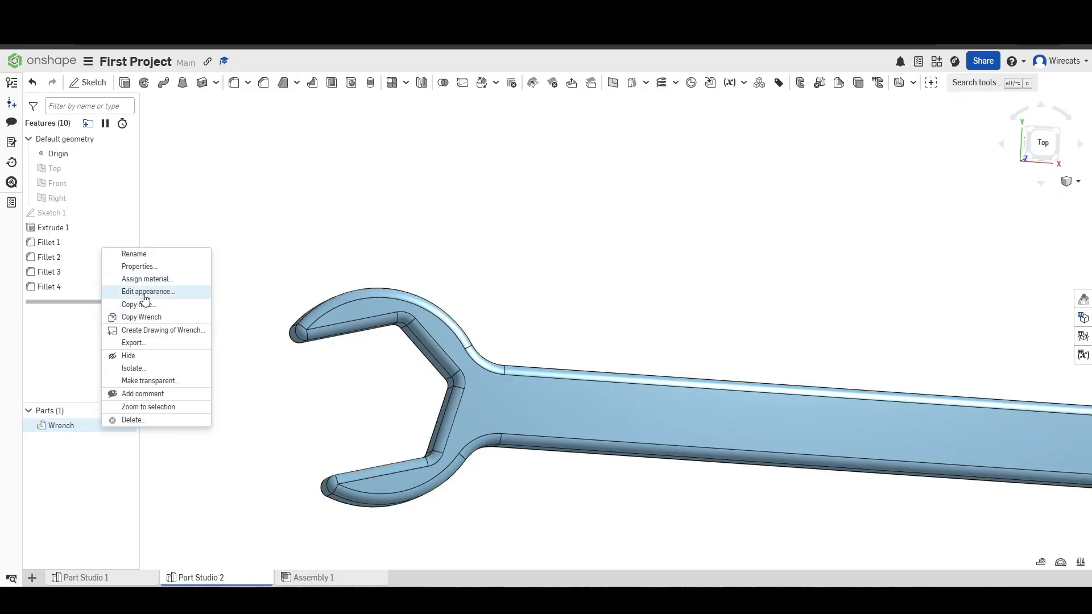
left_click(149, 295)
scroll(307, 359, "down", 4)
right_click_drag(791, 511, 730, 495)
left_click(145, 400)
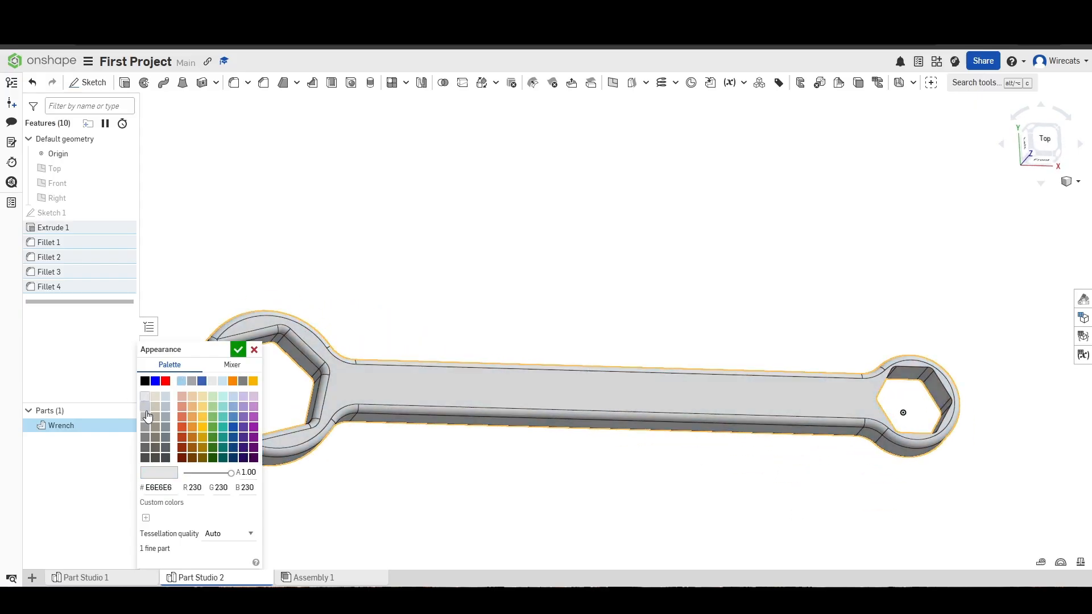
left_click(145, 407)
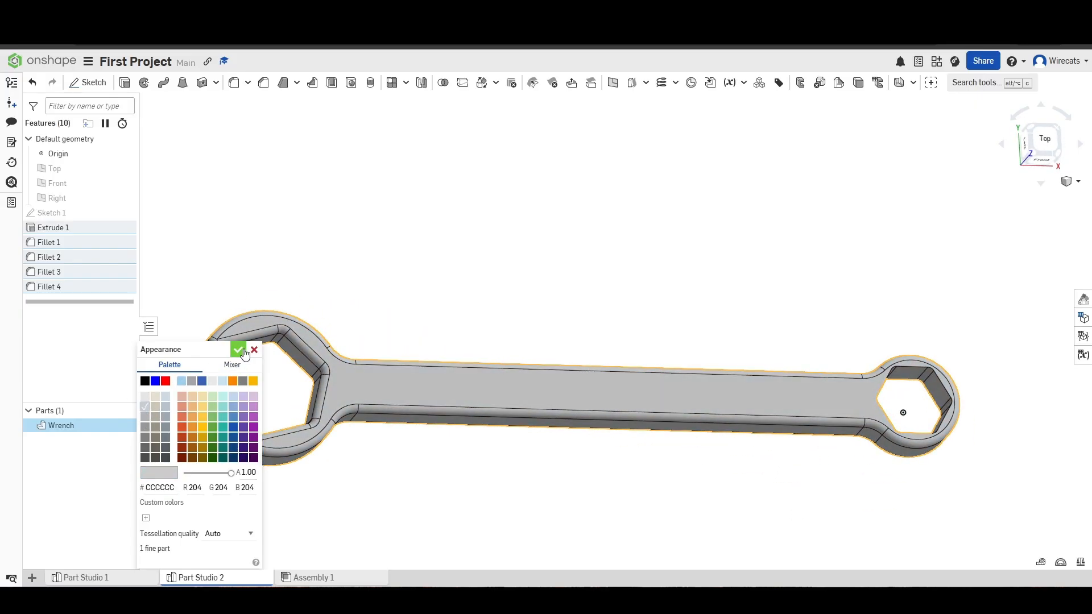
left_click(239, 349)
right_click_drag(506, 472, 540, 481)
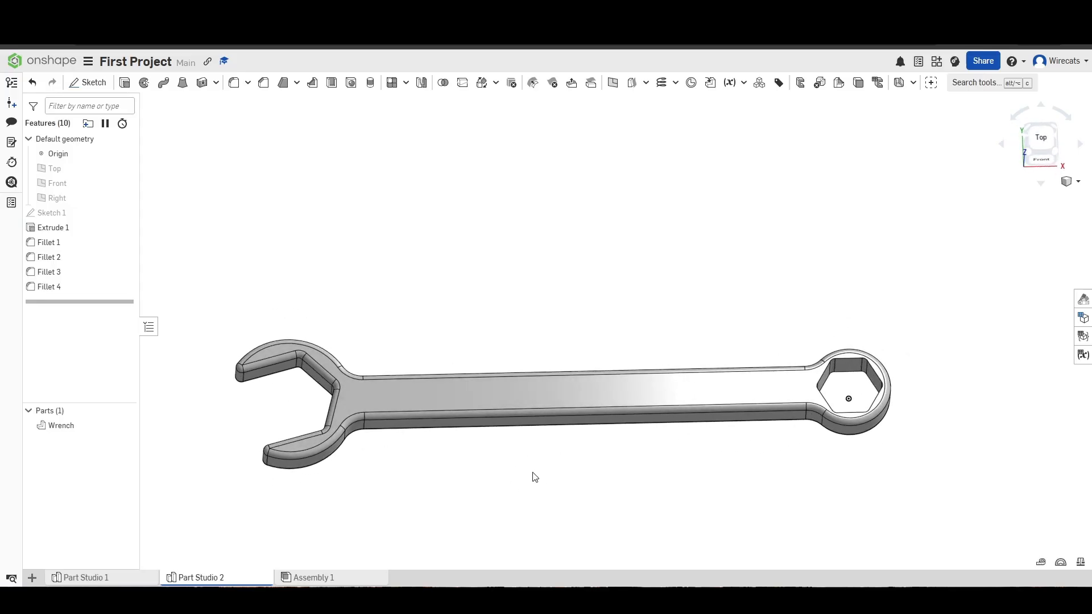
Step: Assign 300 Series Stainless Steel from the Onshape Material Library to the Wrench part, finding it by searching for "steel"
right_click(40, 426)
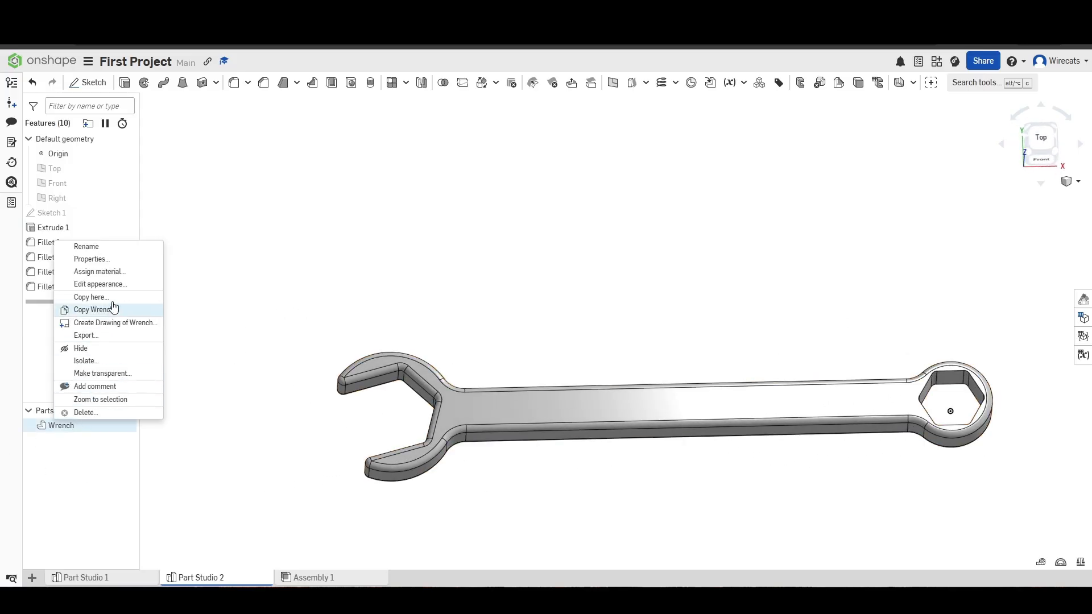
left_click(120, 273)
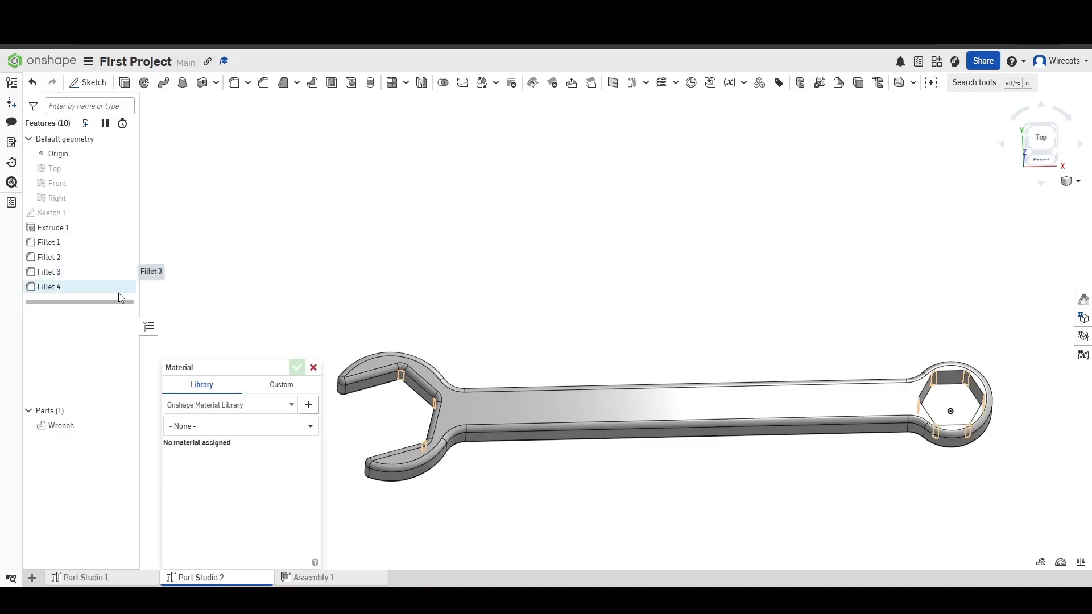
left_click(211, 409)
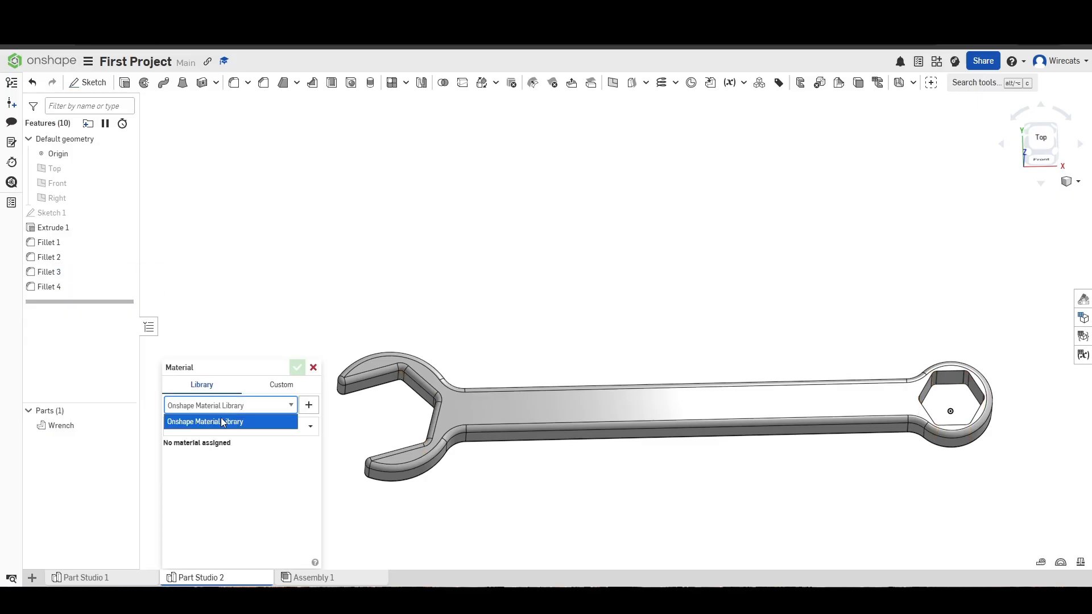
left_click(229, 428)
scroll(248, 461, "down", 5)
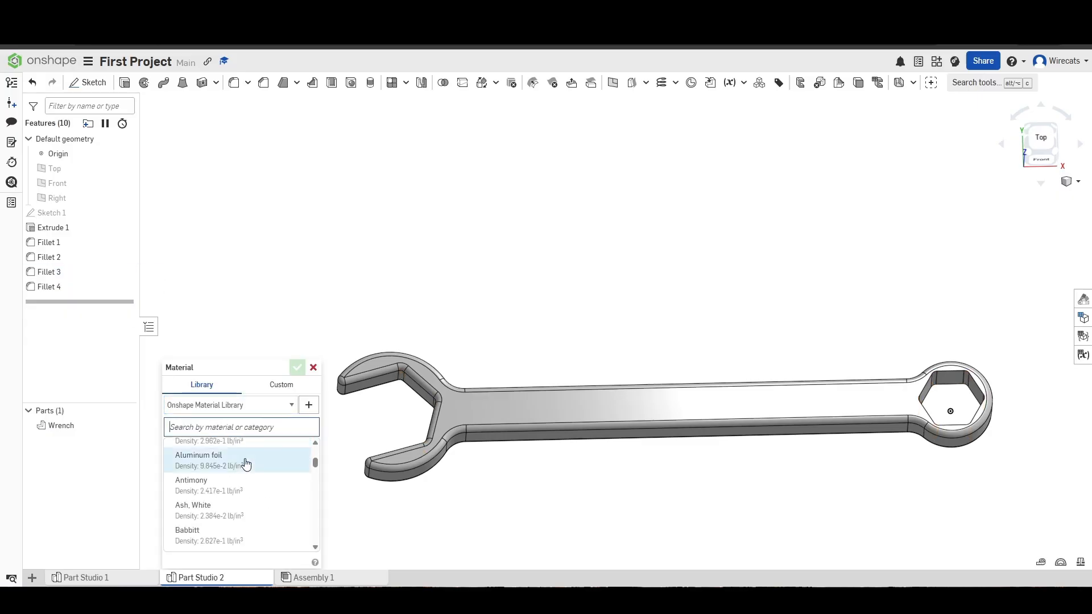
scroll(281, 463, "up", 5)
left_click(262, 427)
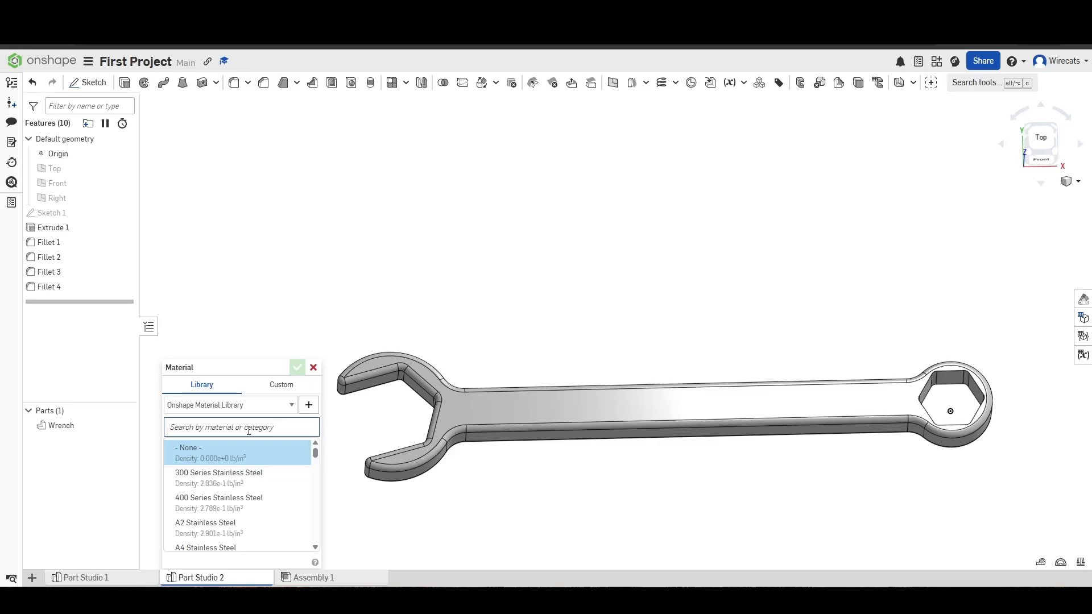
type("steel")
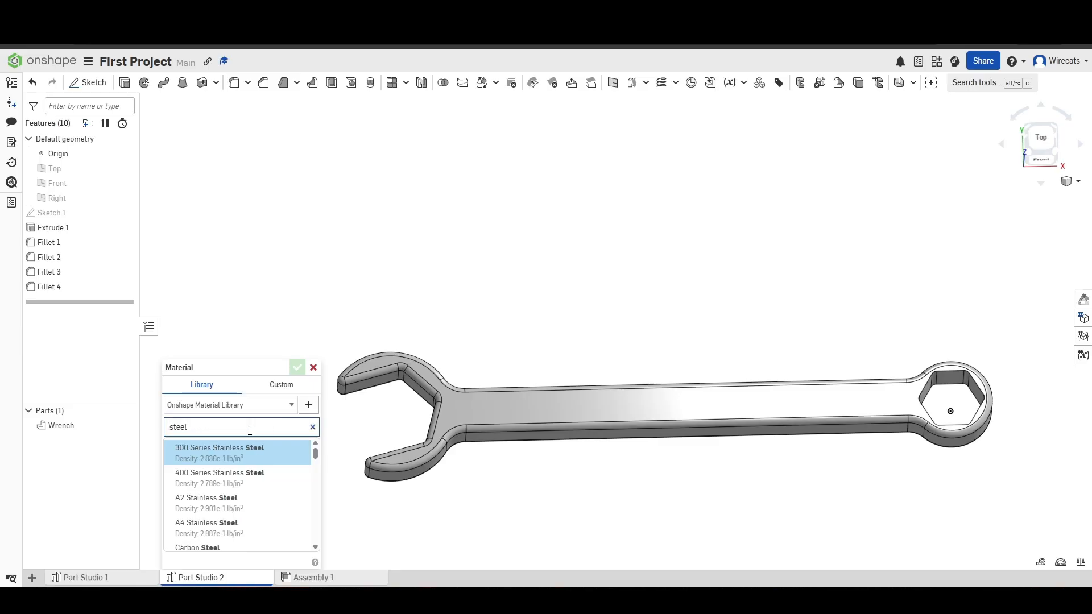
scroll(239, 478, "down", 1)
scroll(228, 450, "up", 1)
left_click(263, 458)
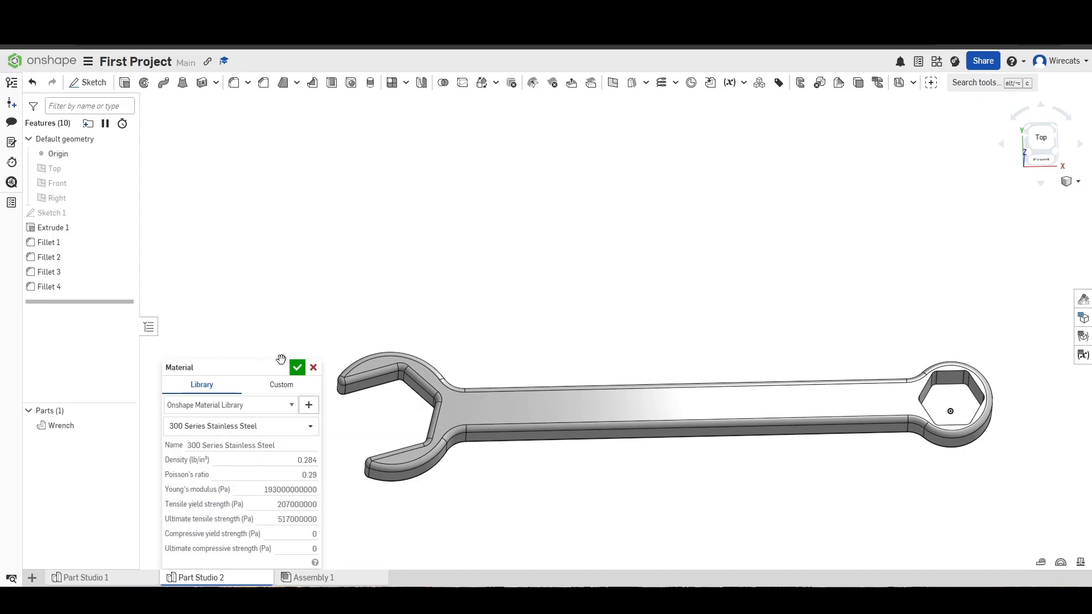
left_click(296, 368)
right_click_drag(432, 451, 521, 380)
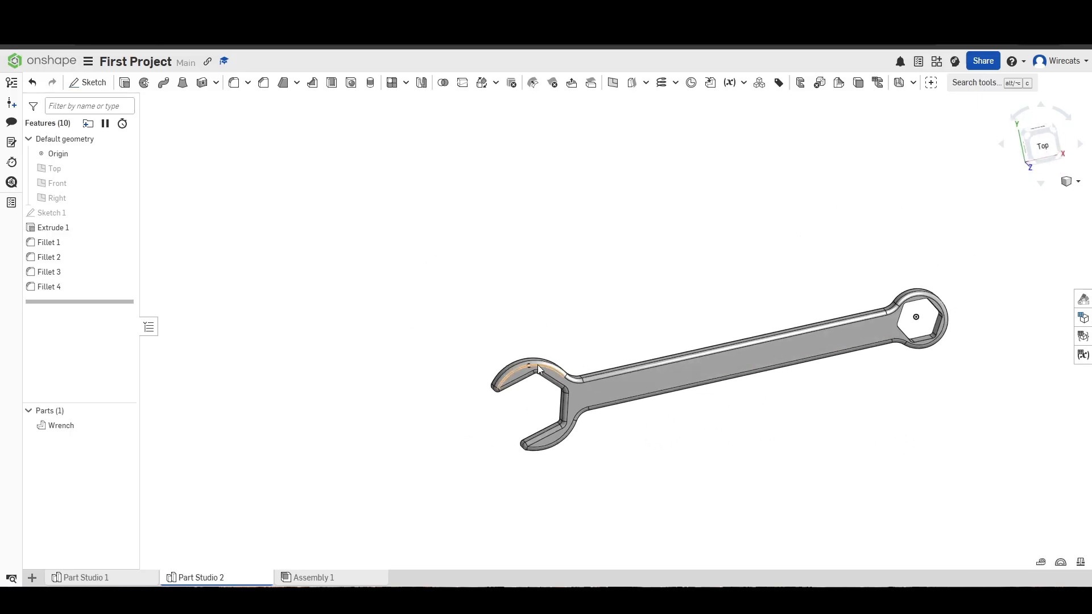
scroll(520, 380, "up", 5)
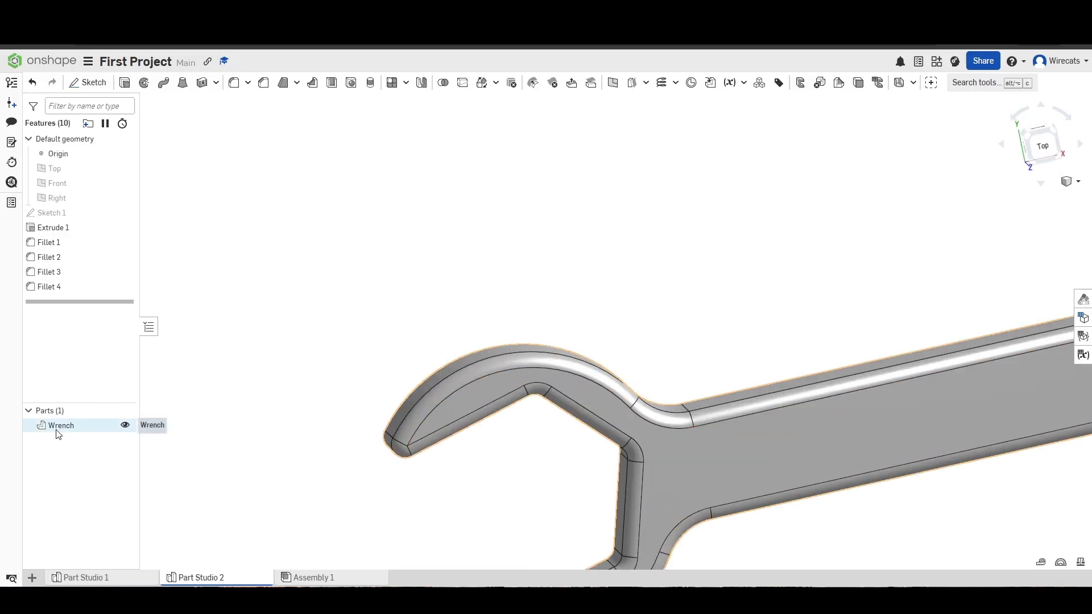
left_click(441, 392)
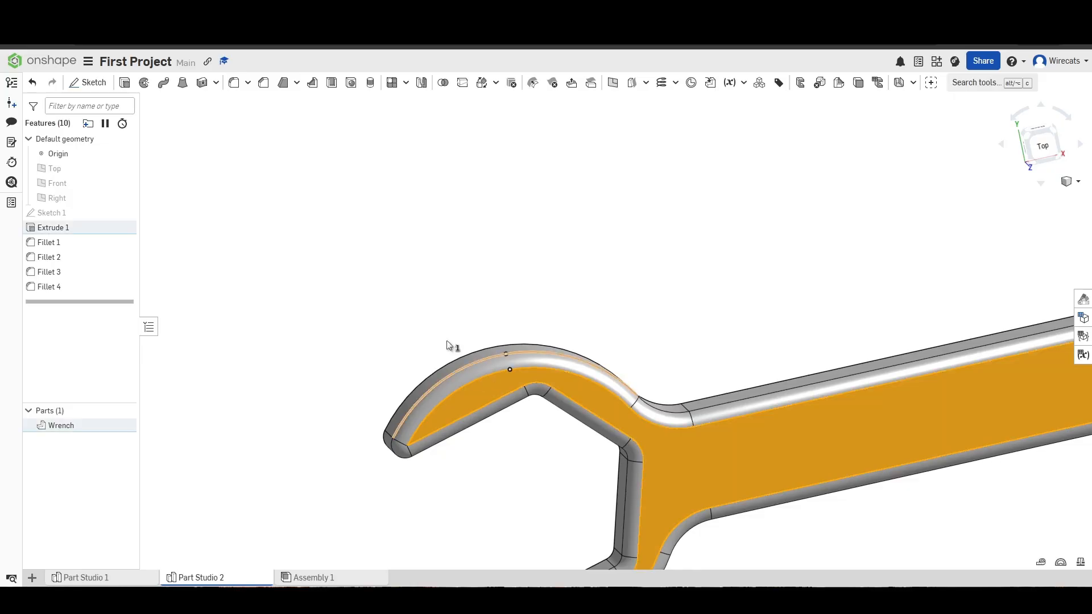
left_click(380, 286)
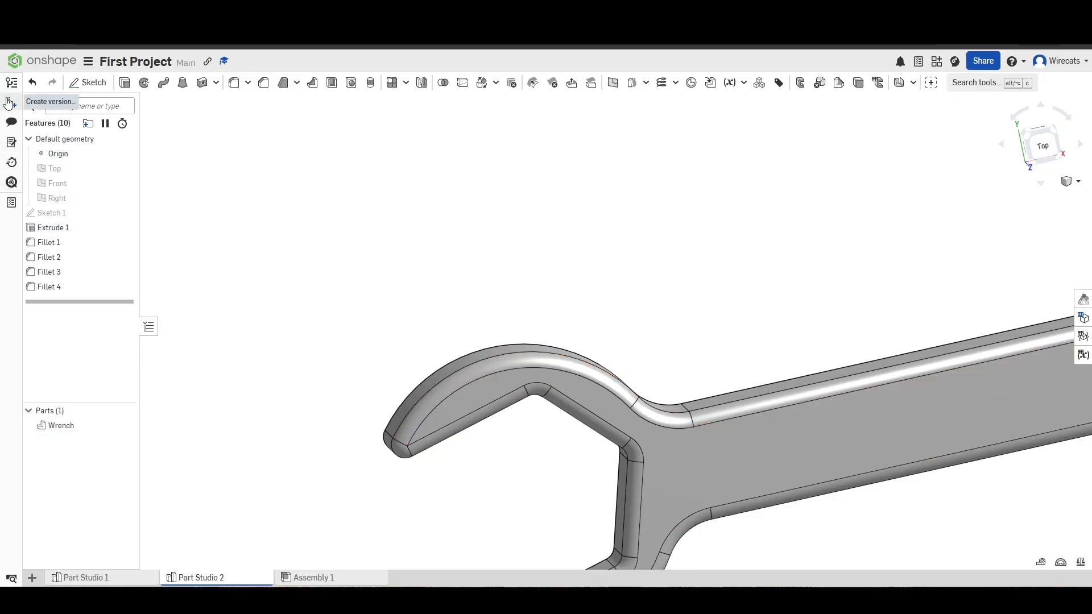
Step: Switch from the wrench's part studio to Assembly 1
left_click(319, 577)
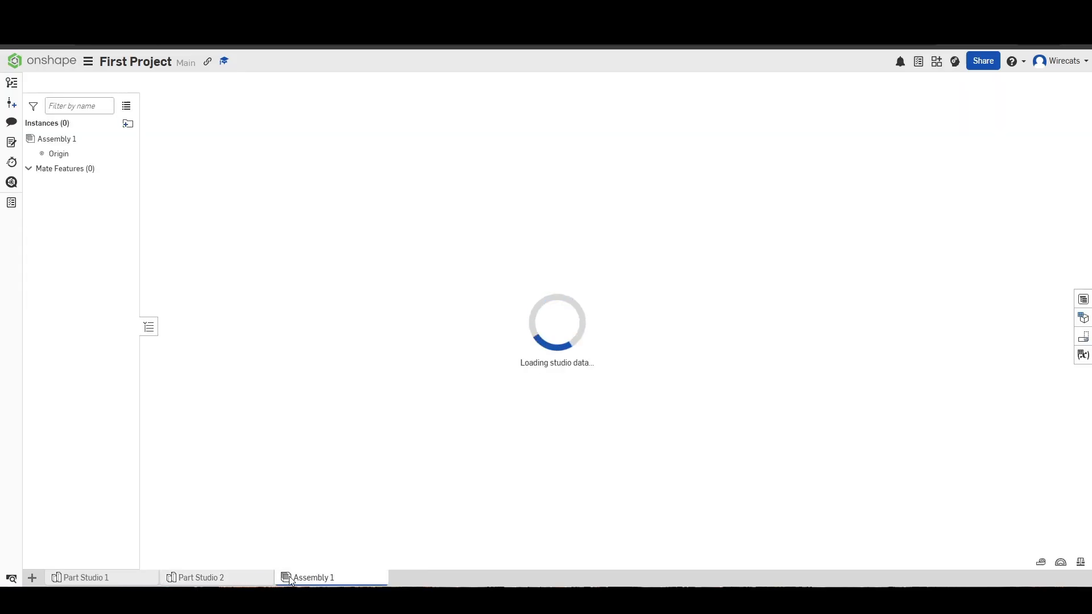
left_click(262, 578)
scroll(468, 391, "up", 5)
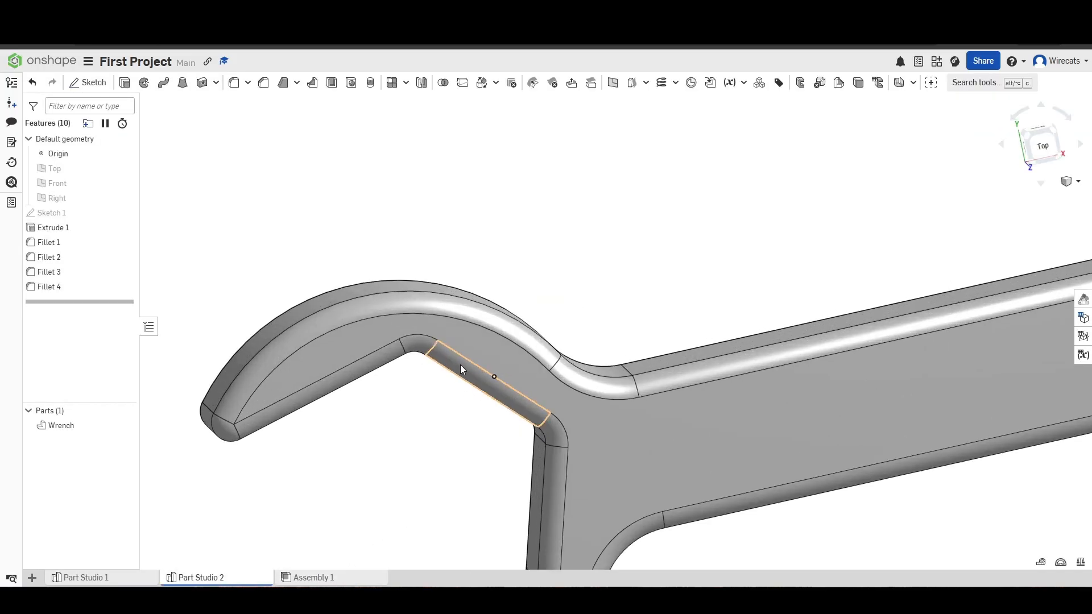
scroll(460, 358, "down", 5)
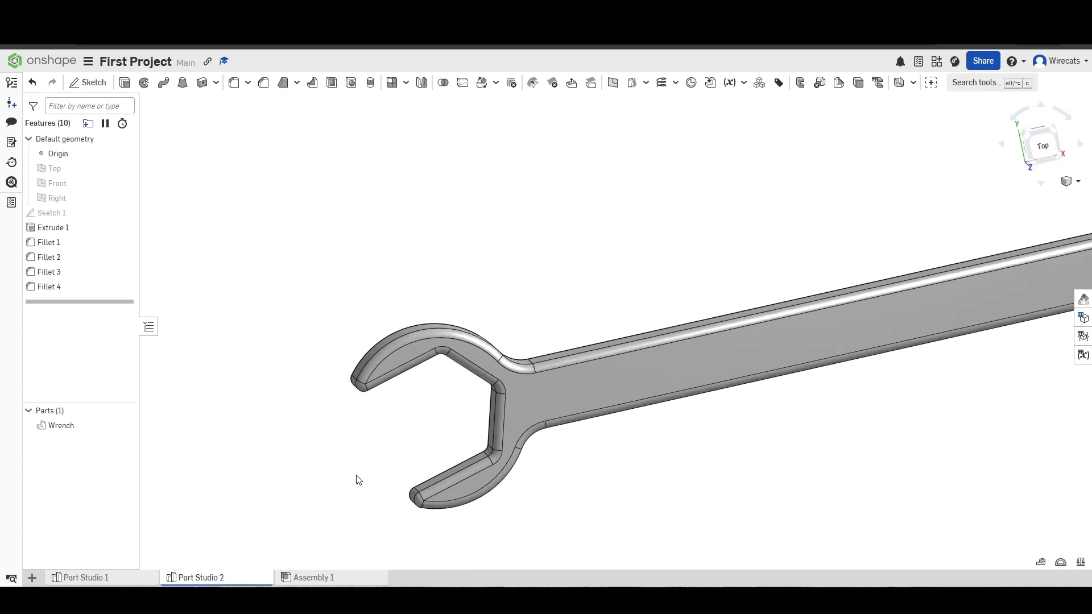
left_click(328, 575)
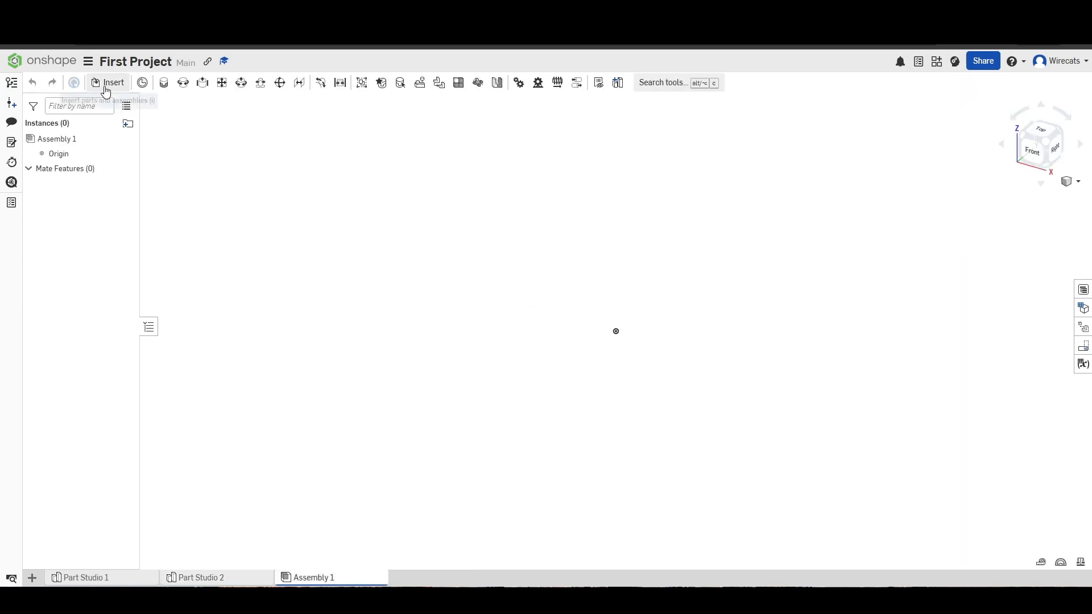
Step: Insert the wrench from Part Studio 2 and the hollow cylinder from Part Studio 1 into the assembly
left_click(105, 86)
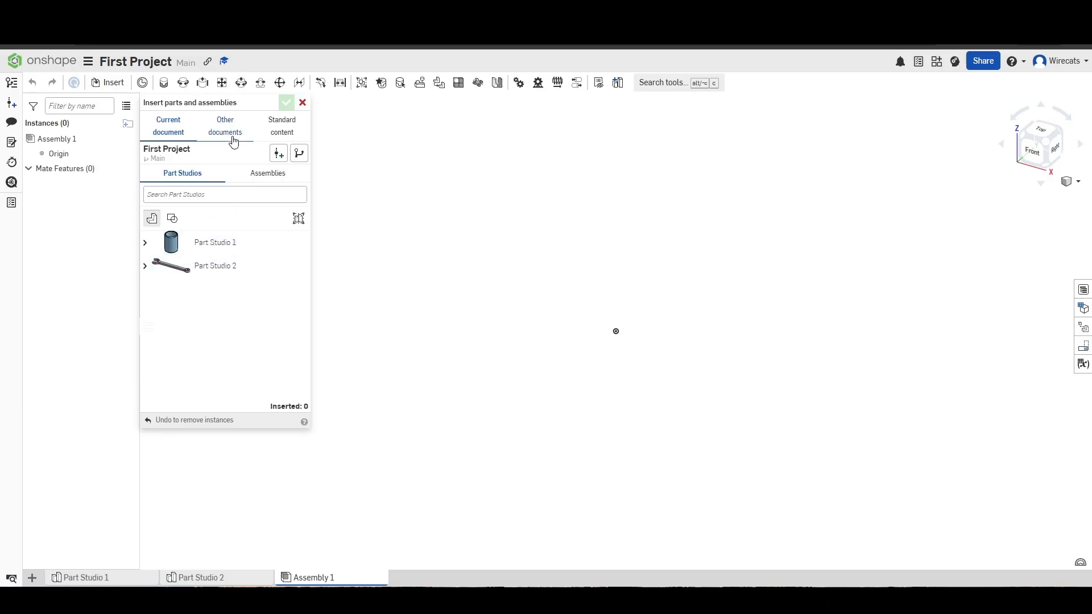
left_click(232, 130)
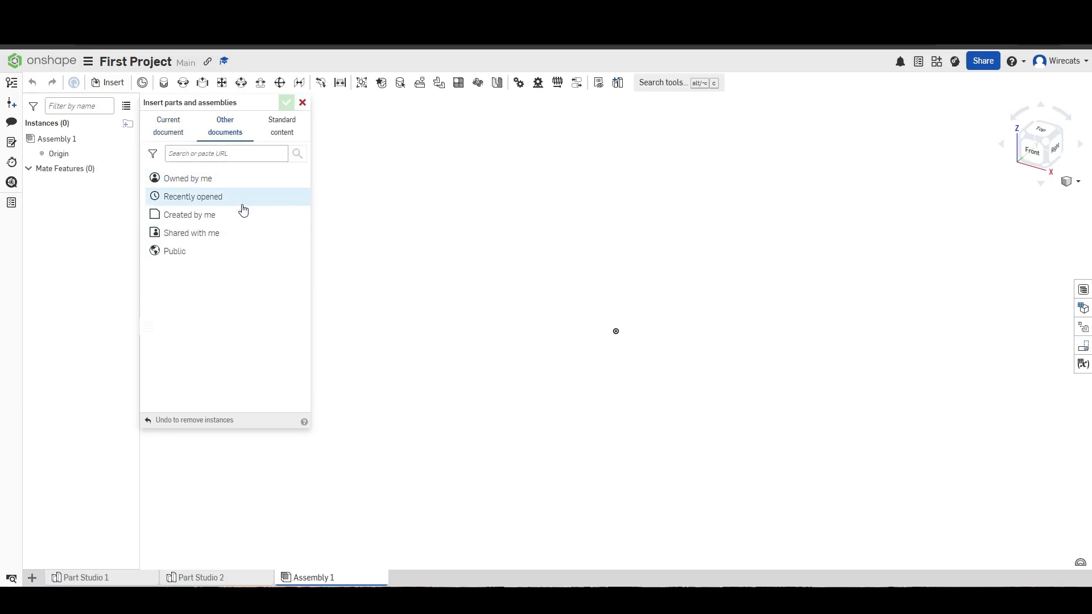
left_click(187, 133)
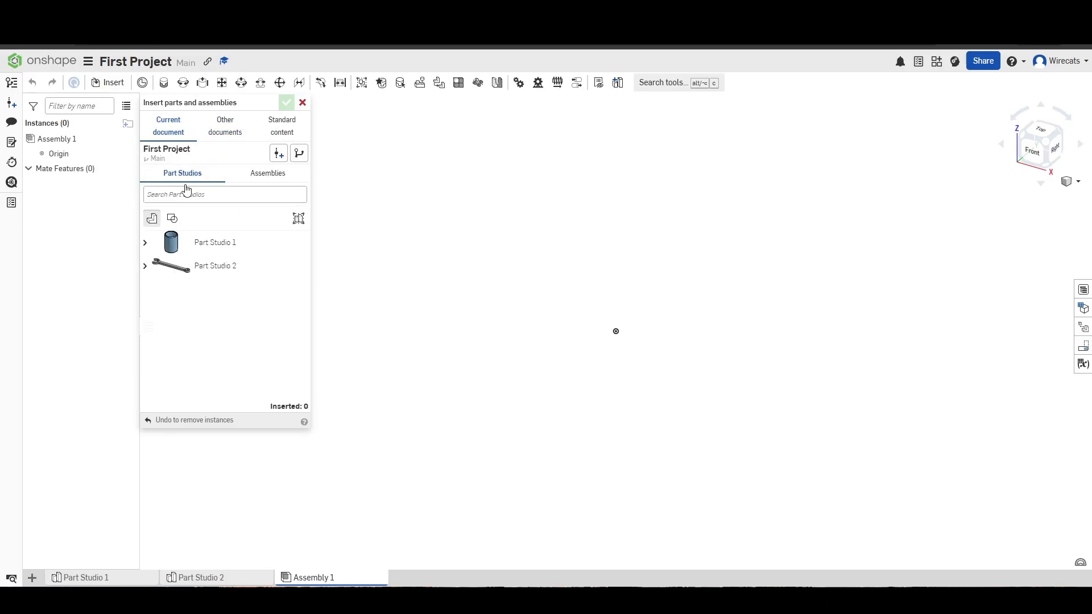
left_click(185, 266)
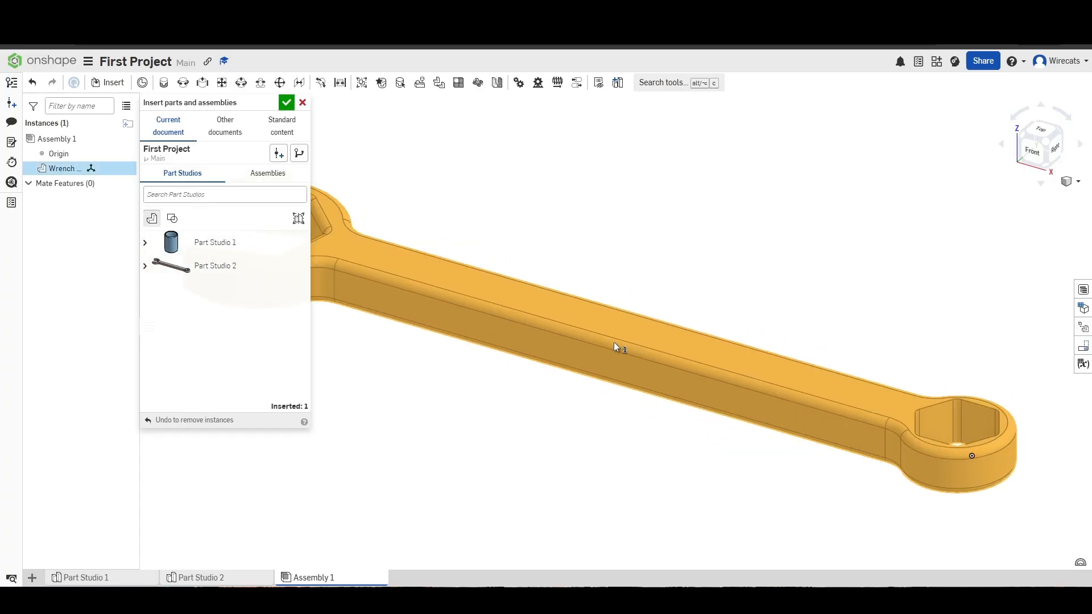
left_click(225, 249)
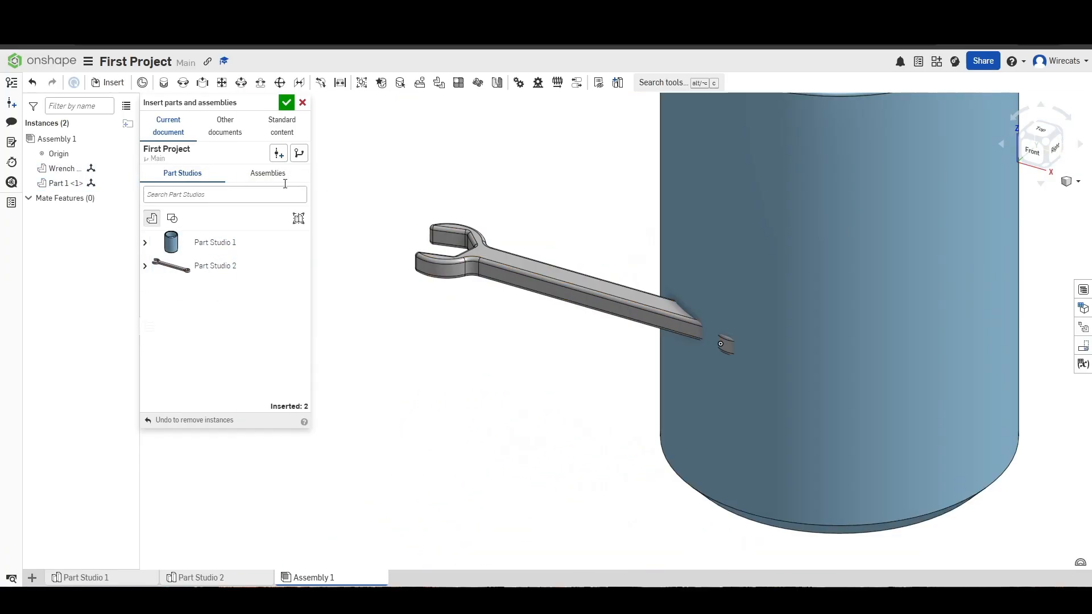
left_click(287, 102)
Step: Examine the mass, volume and surface area of the wrench instance in the assembly
scroll(417, 354, "up", 5)
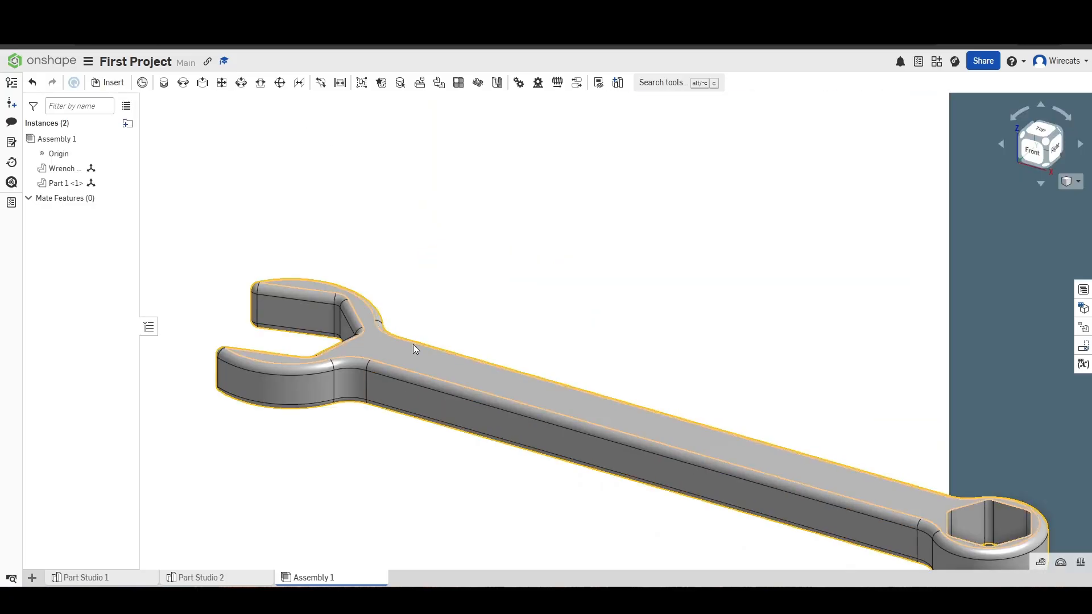
left_click(407, 348)
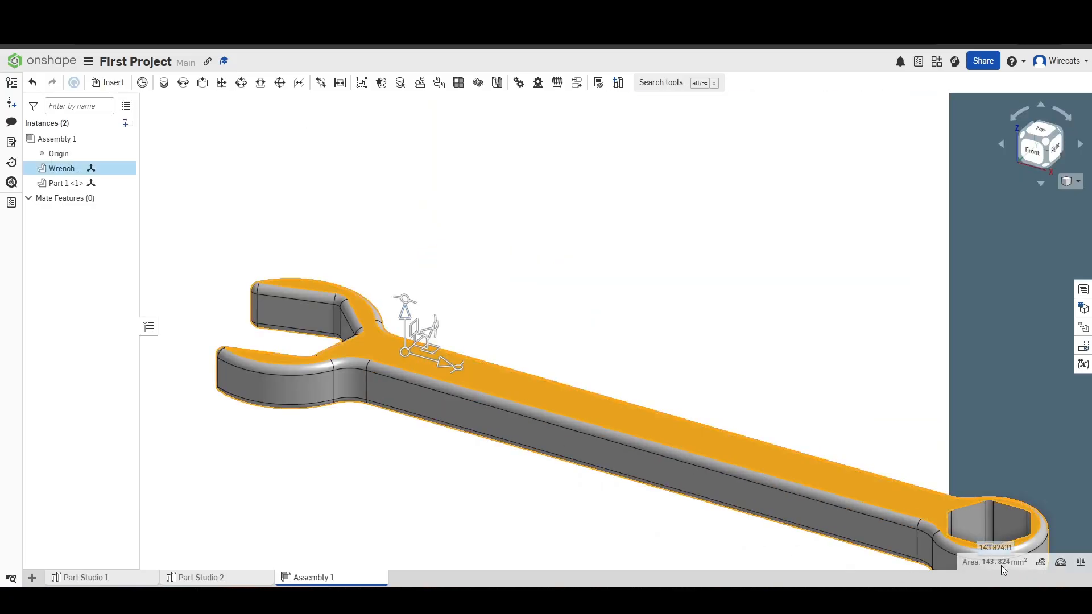
scroll(995, 570, "down", 5)
key("shift+1")
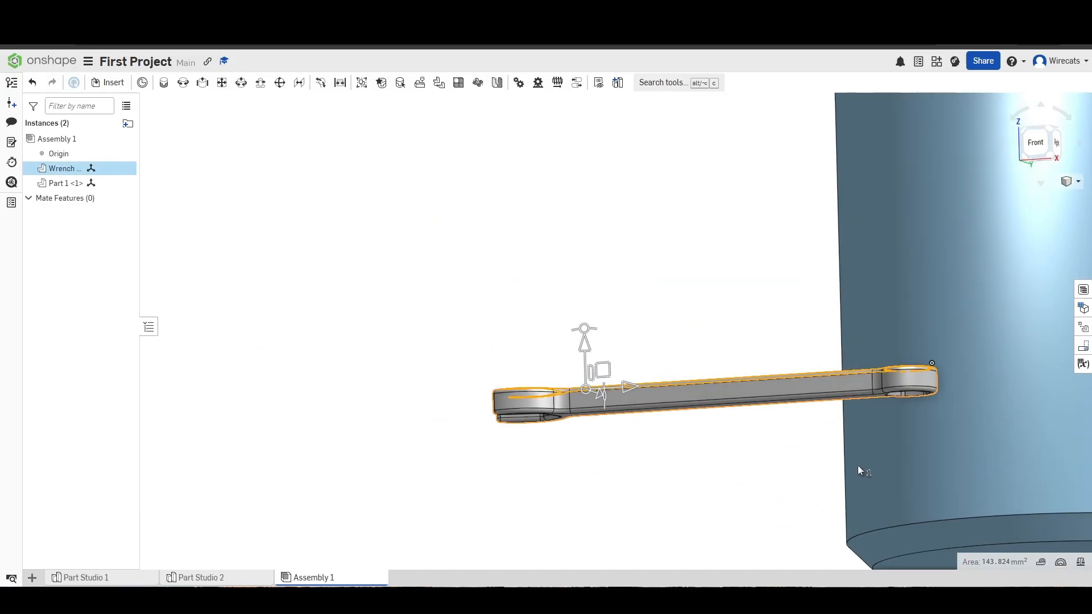
left_click(1079, 563)
scroll(734, 482, "up", 3)
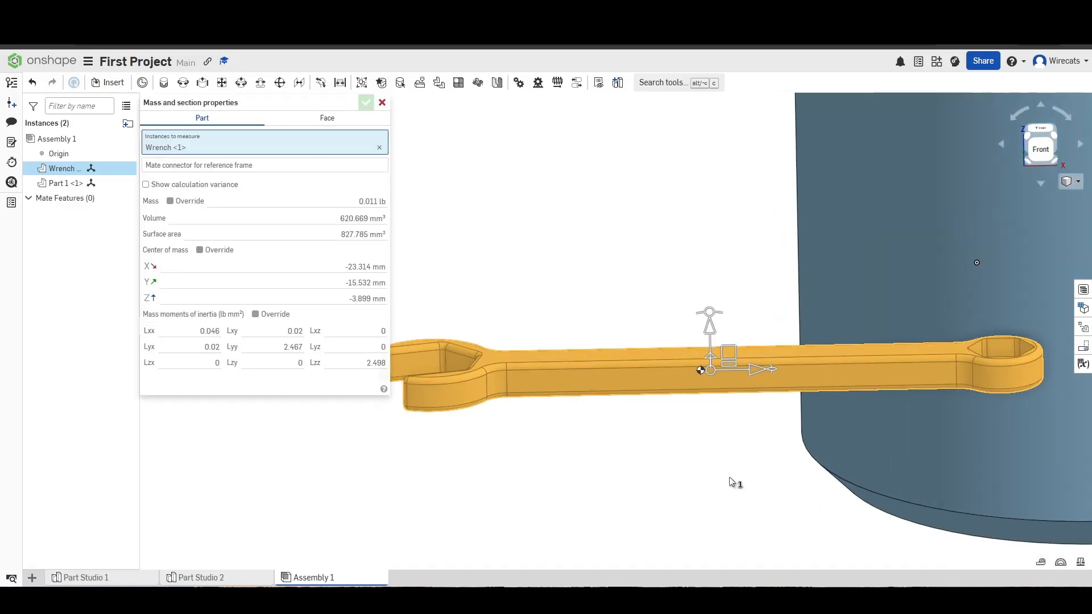
double_click(363, 202)
right_click_drag(509, 253, 531, 288)
double_click(364, 235)
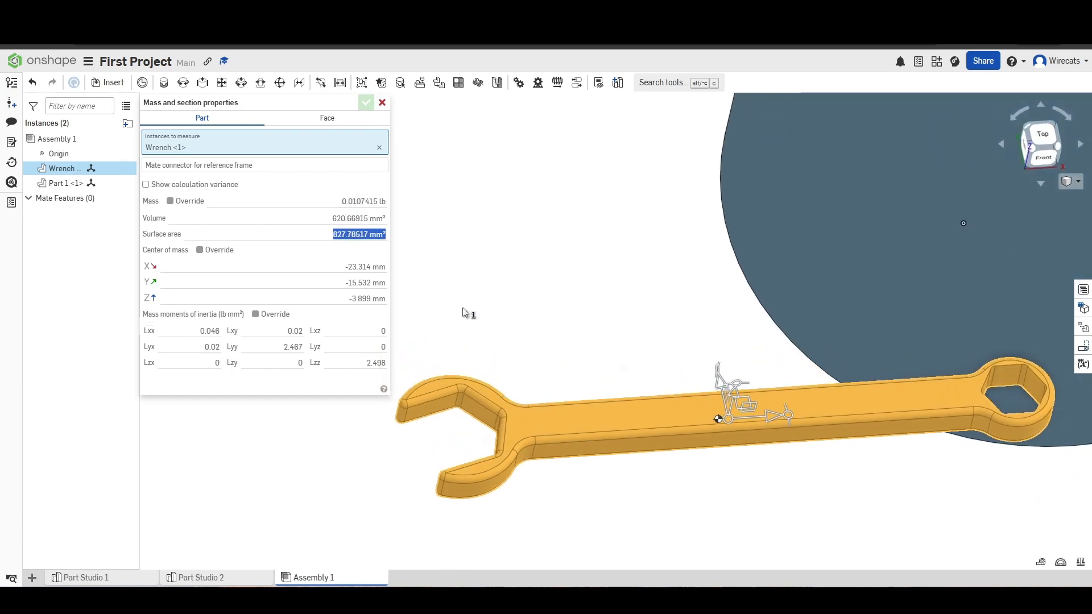
left_click(382, 103)
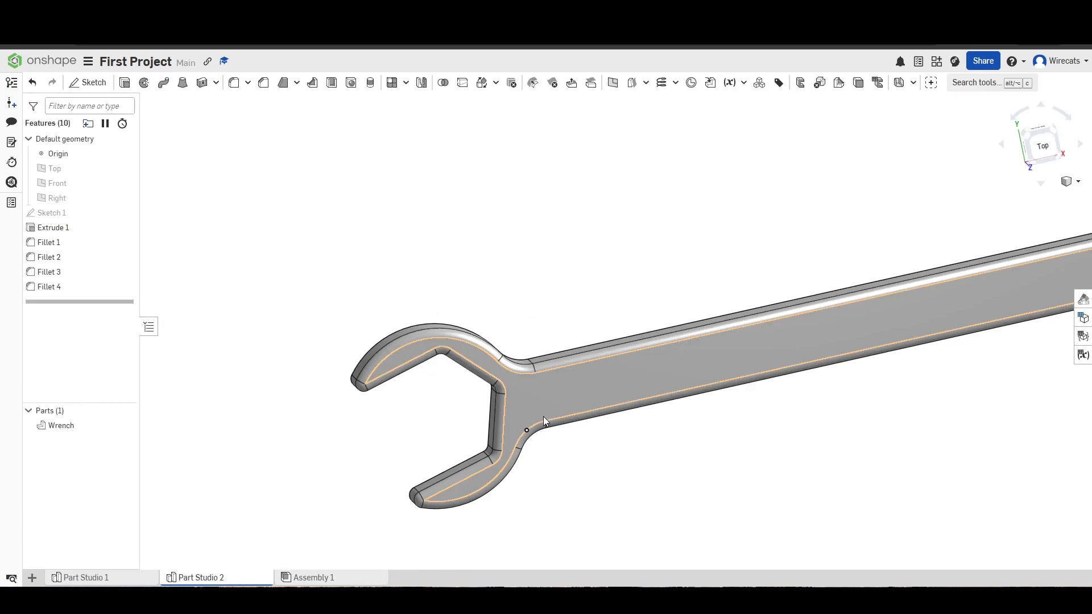
Step: Check the Wrench part's mass properties in Part Studio 2, reading its mass at full precision
left_click(230, 578)
left_click(618, 372)
key("f")
right_click_drag(521, 425, 602, 404)
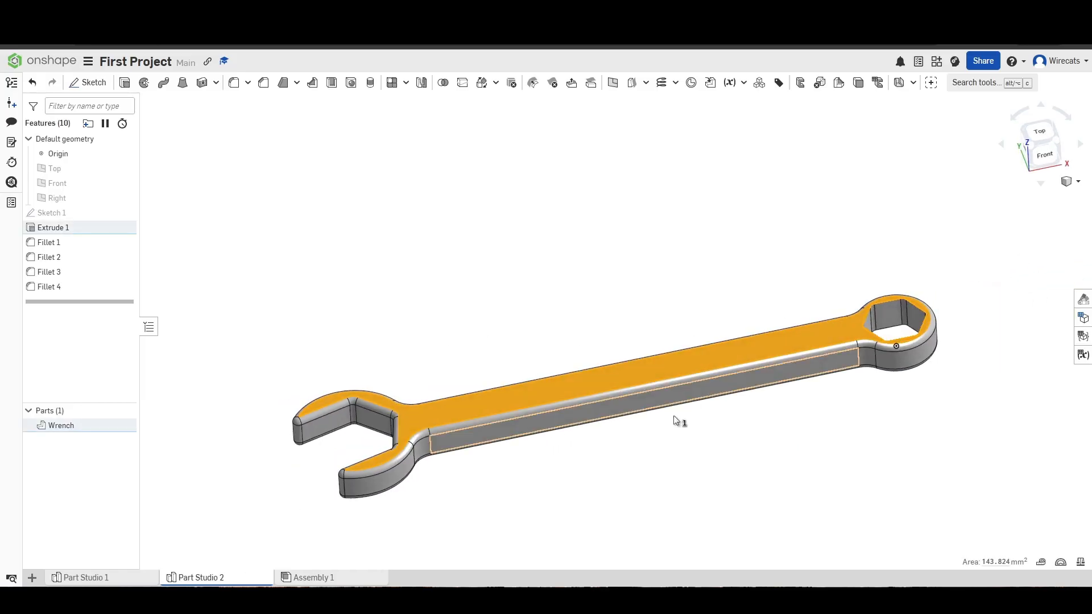
left_click(1081, 563)
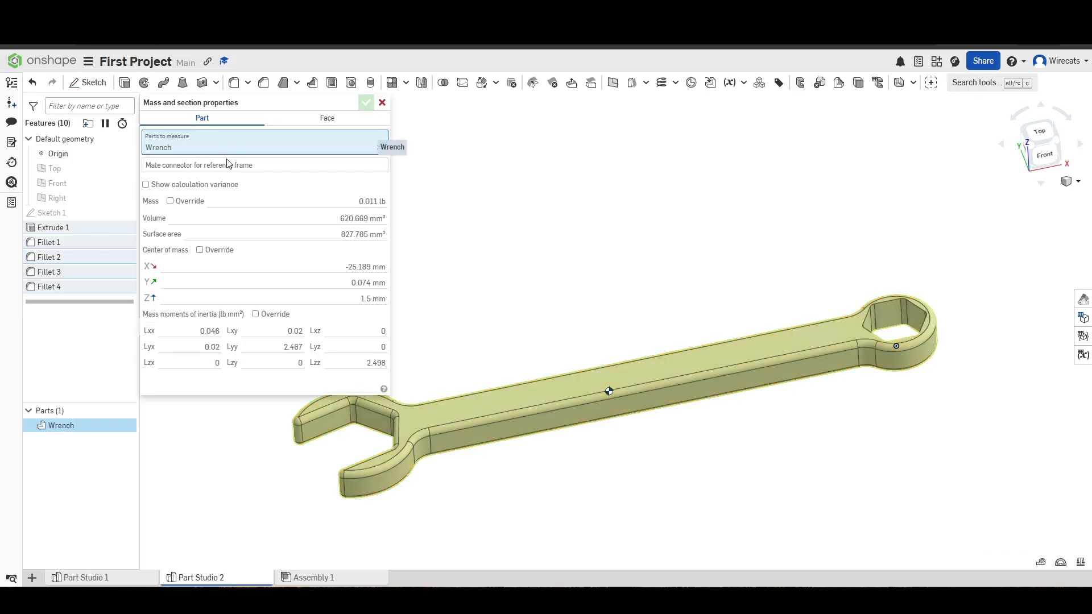
mouse_move(375, 206)
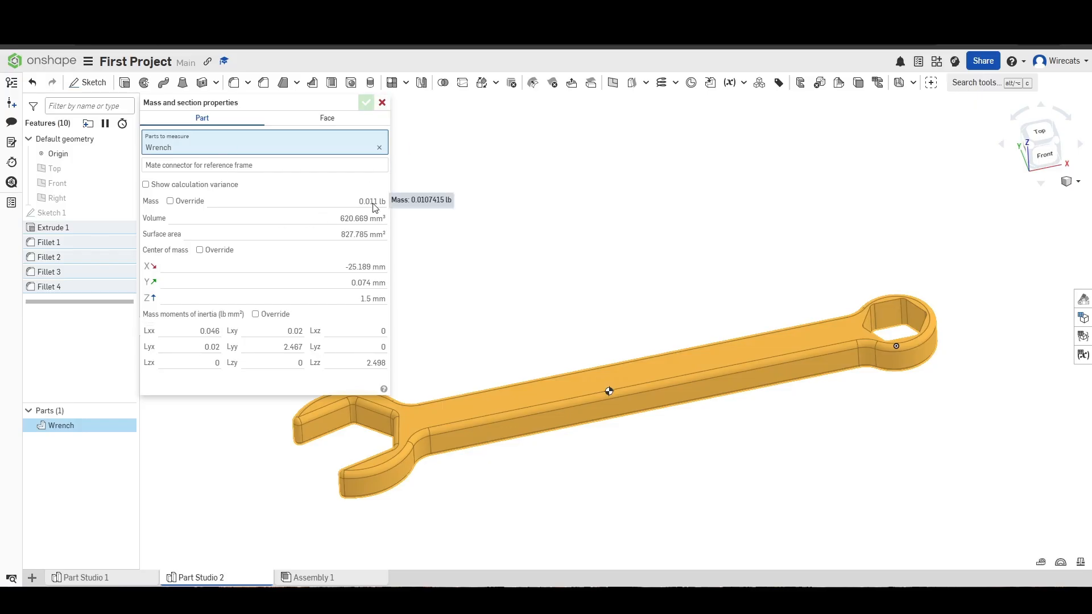
left_click(382, 102)
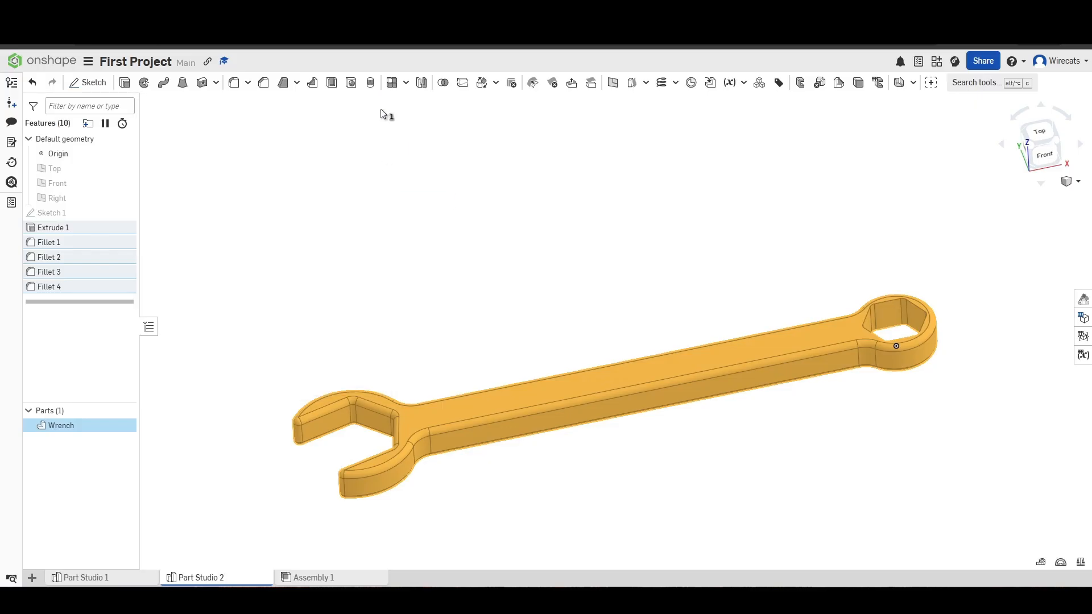
Step: Return to Assembly 1 and reposition the wrench and the cylinder freely in space
left_click(139, 578)
left_click(309, 578)
right_click_drag(636, 274, 556, 256)
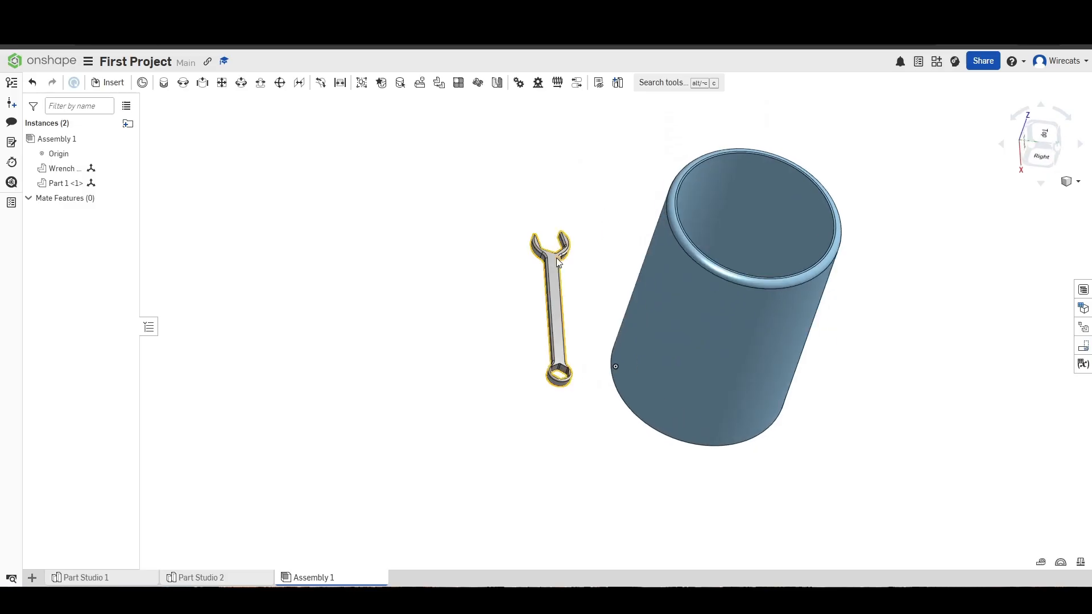
scroll(556, 259, "up", 5)
left_click_drag(538, 295, 627, 366)
scroll(628, 366, "down", 3)
left_click_drag(742, 275, 898, 285)
left_click_drag(630, 339, 745, 341)
scroll(707, 487, "down", 3)
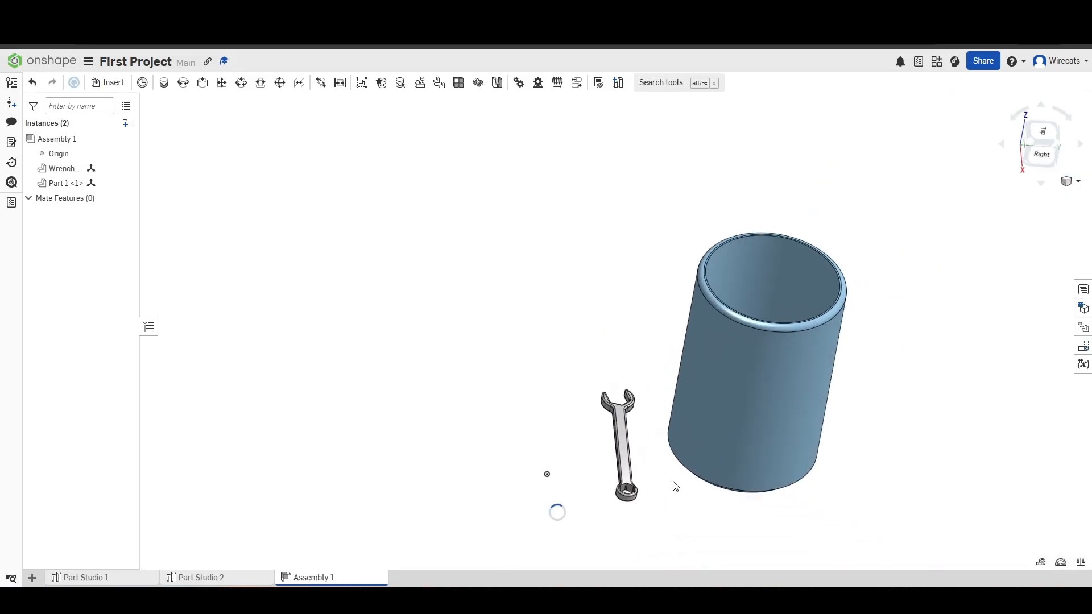
Step: Start a Fastened mate with the centre of the cylinder's circular bottom edge as its first mate connector
right_click_drag(679, 491, 668, 468)
right_click_drag(641, 366, 595, 471)
scroll(588, 472, "up", 2)
scroll(595, 470, "down", 1)
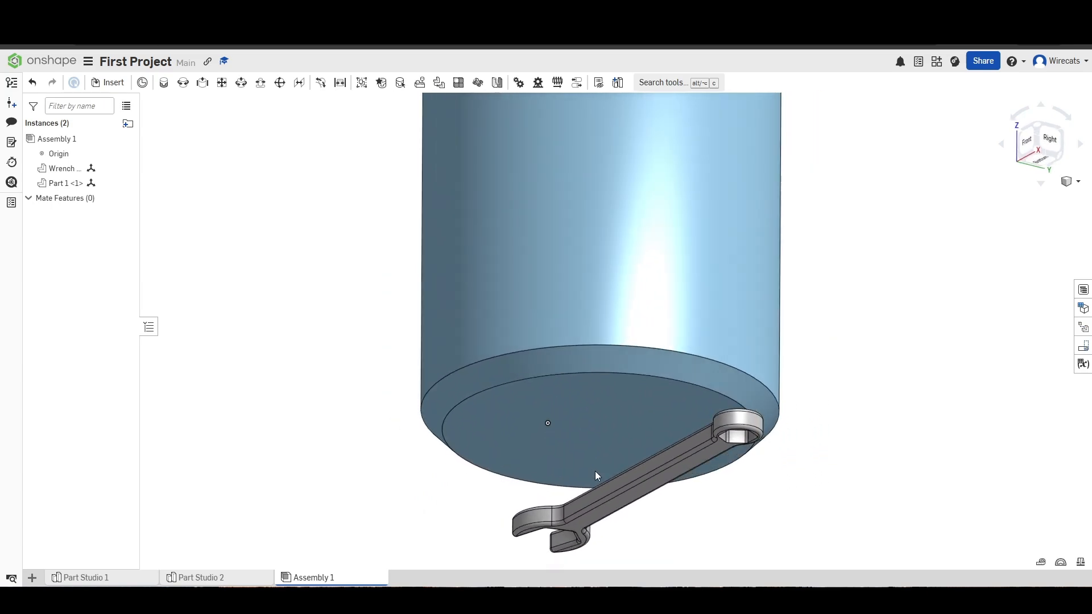
left_click(162, 83)
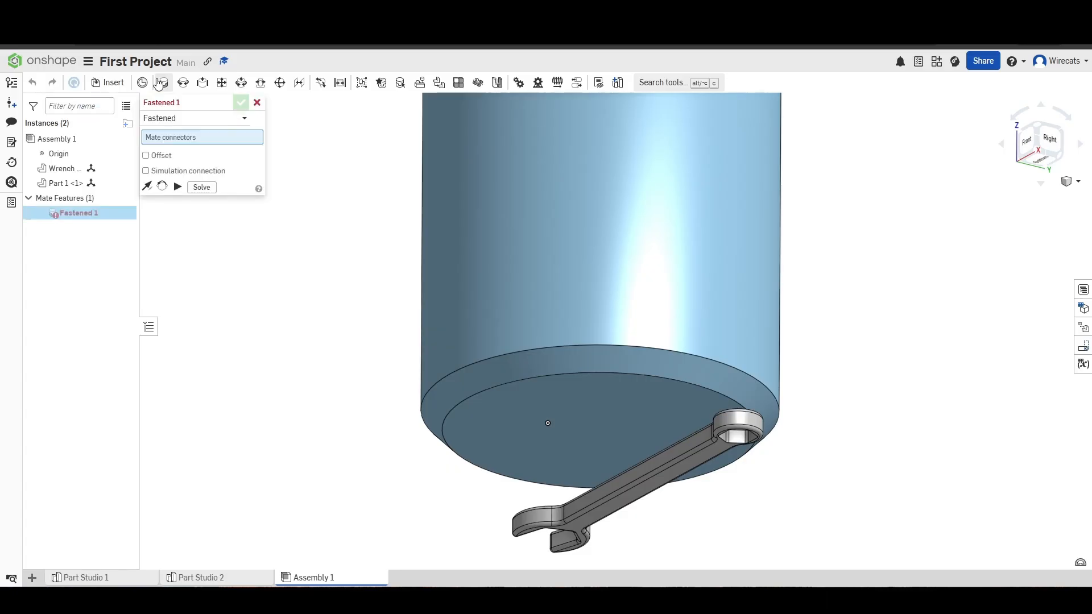
scroll(523, 438, "up", 3)
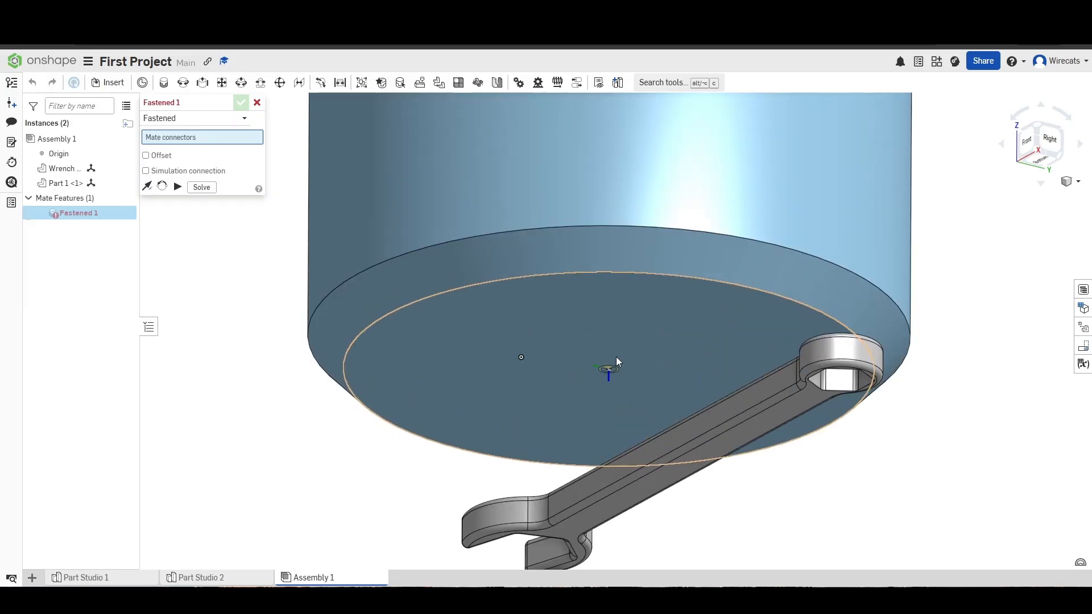
right_click_drag(610, 373, 651, 229)
scroll(633, 387, "down", 3)
scroll(595, 206, "up", 5)
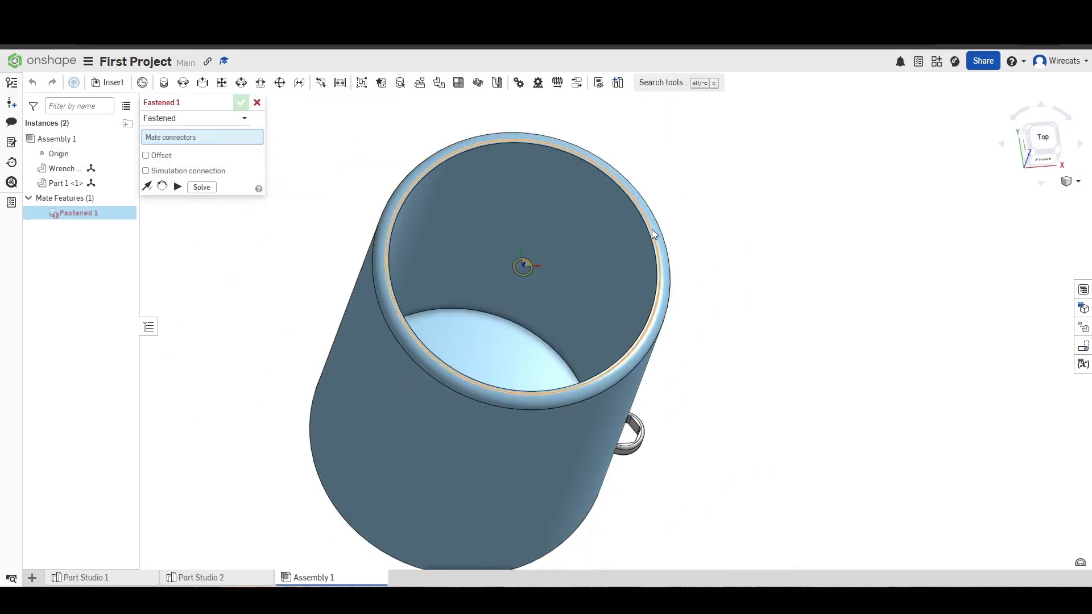
scroll(663, 247, "up", 5)
right_click_drag(624, 473, 664, 440)
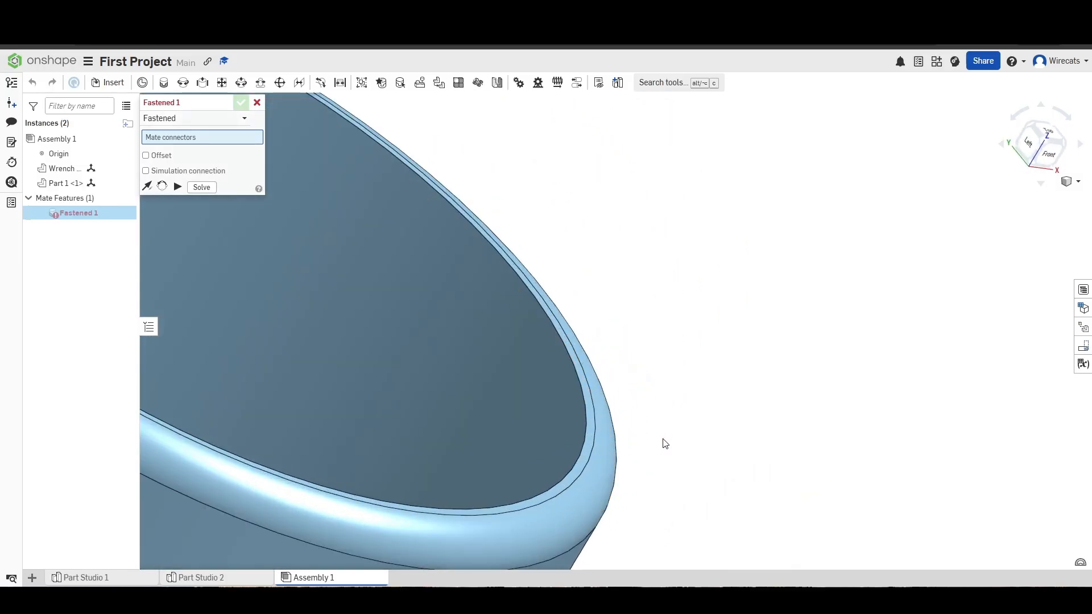
middle_click_drag(593, 450, 932, 556)
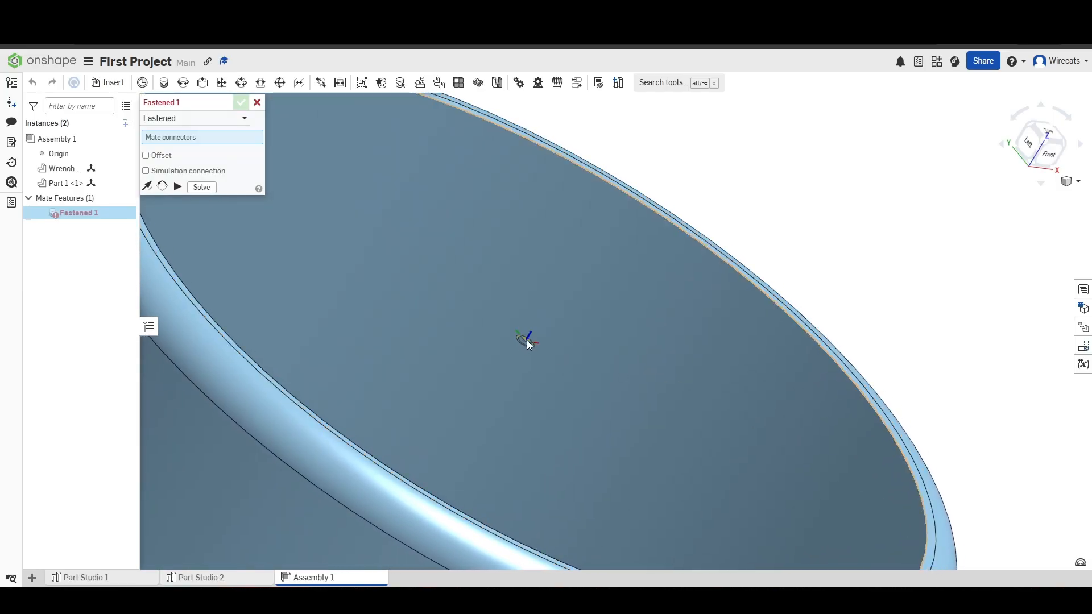
scroll(906, 449, "down", 5)
middle_click_drag(816, 568, 721, 280)
scroll(721, 281, "down", 3)
right_click_drag(541, 466, 489, 295)
scroll(521, 444, "up", 5)
scroll(589, 383, "down", 4)
scroll(543, 414, "up", 4)
right_click_drag(548, 421, 504, 515)
left_click(527, 424)
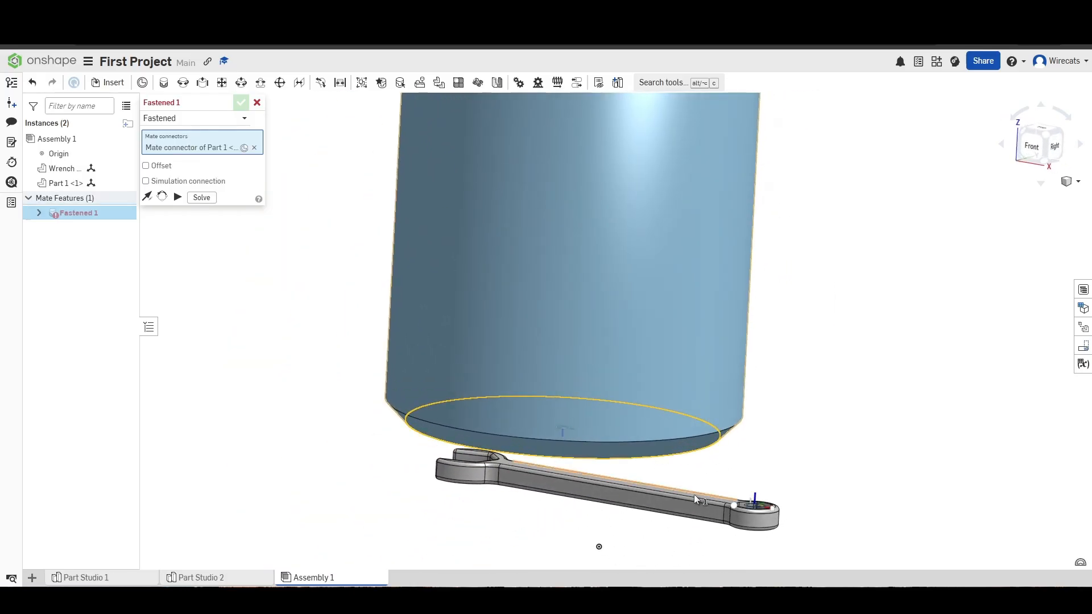
Step: Complete the Fastened mate with the centre of the wrench's flat upper face as the second mate connector
scroll(625, 490, "up", 8)
scroll(609, 486, "down", 5)
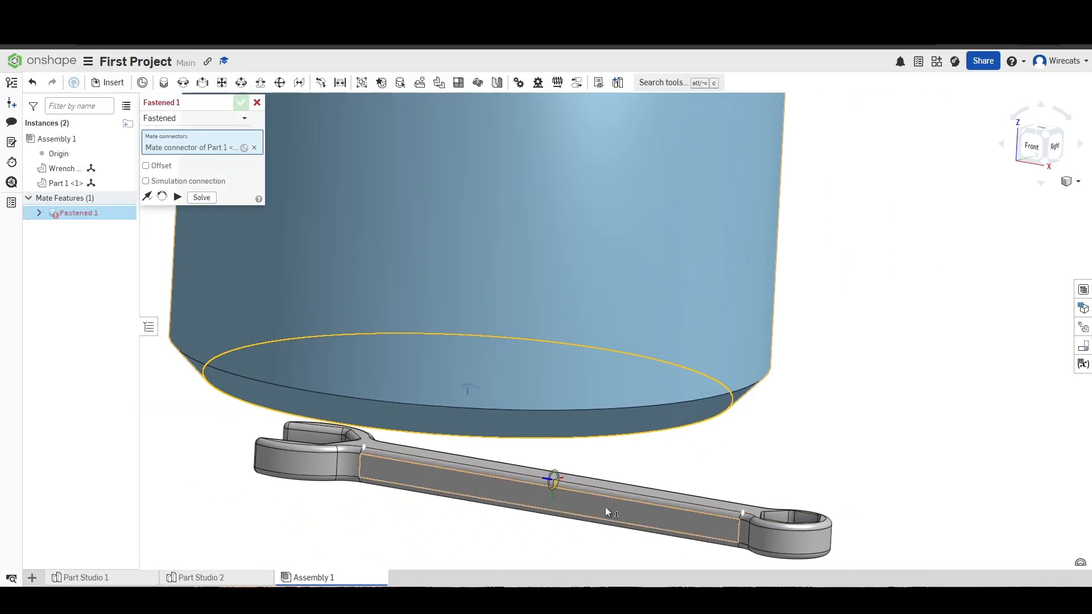
scroll(807, 509, "up", 6)
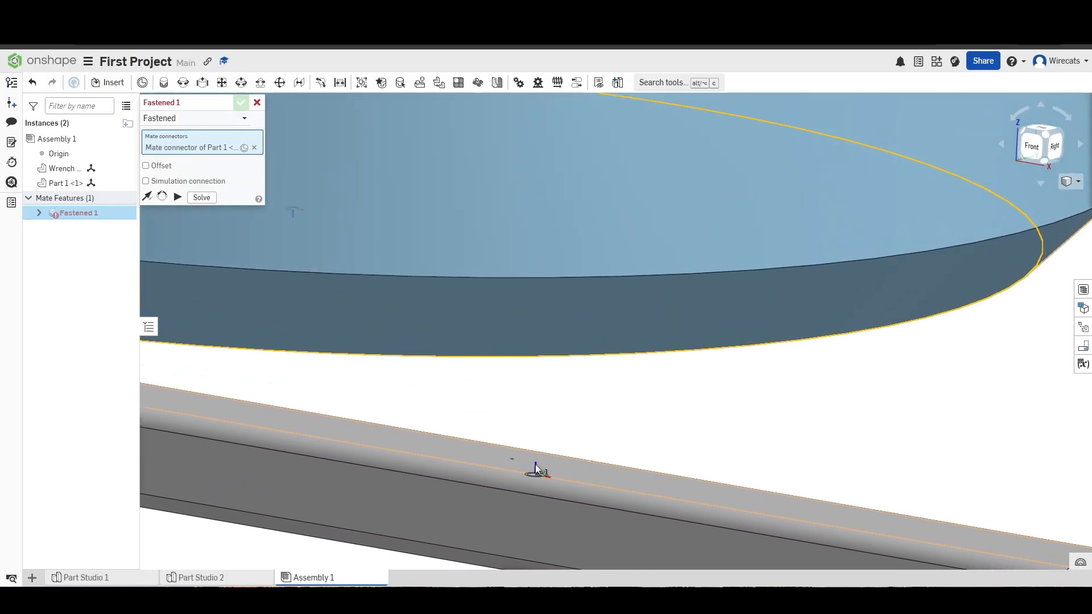
scroll(507, 460, "down", 6)
scroll(506, 460, "up", 5)
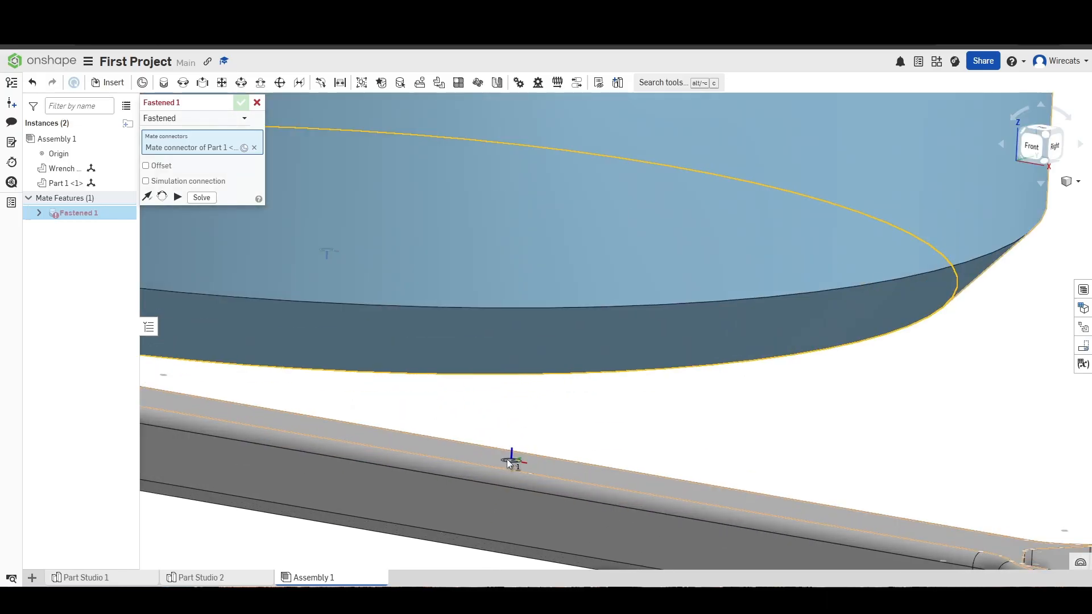
left_click(506, 458)
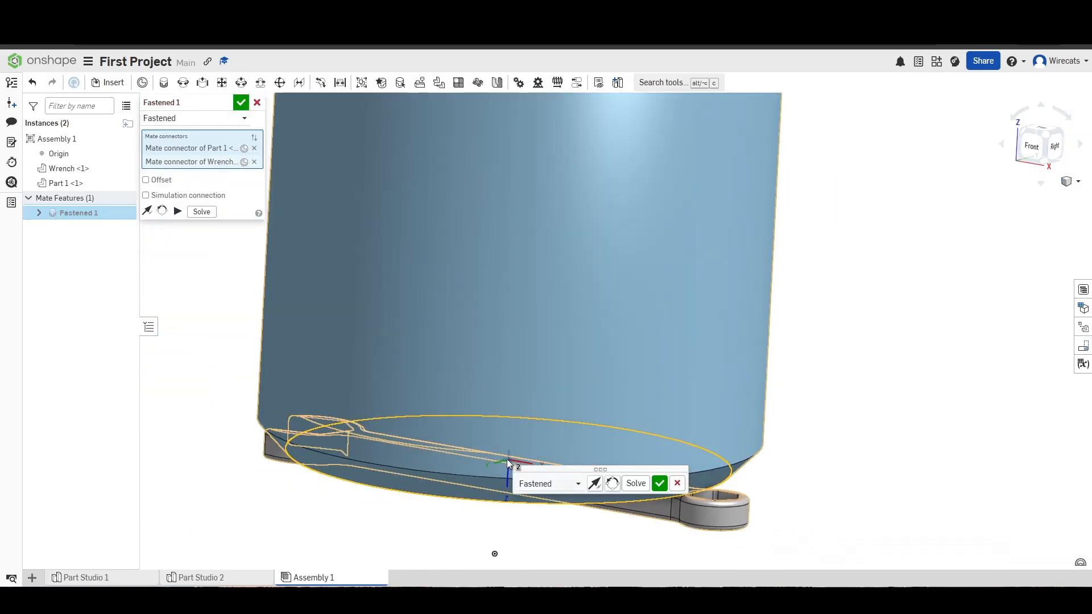
scroll(507, 459, "down", 4)
scroll(489, 467, "up", 4)
left_click(660, 483)
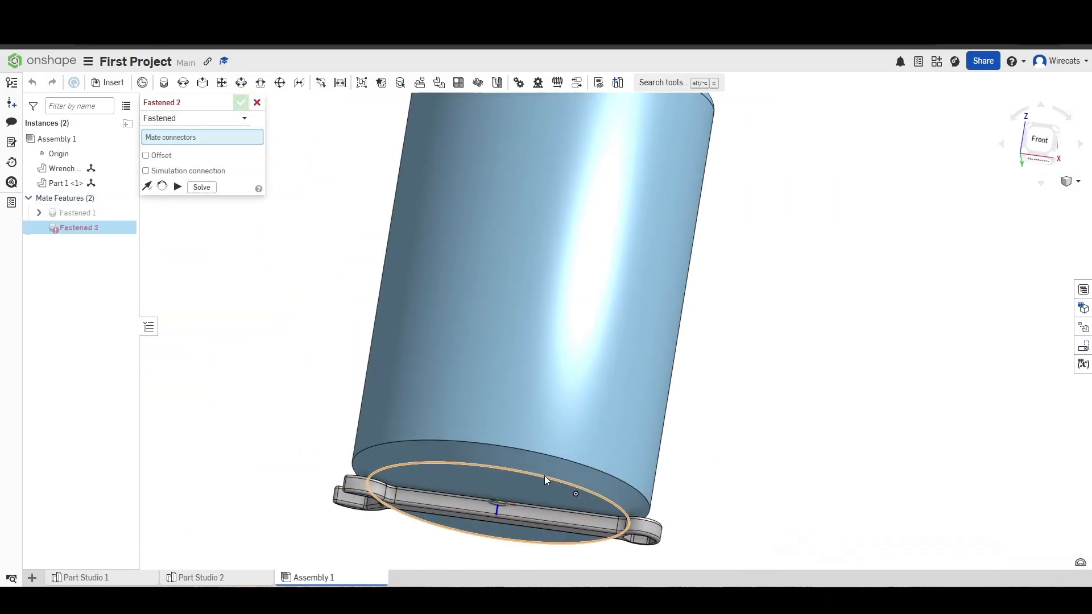
Step: Leave the Fastened mate command and examine the joined wrench and cylinder from below
right_click_drag(544, 477, 543, 422)
key("Escape")
scroll(544, 422, "down", 4)
scroll(544, 479, "up", 5)
scroll(543, 479, "down", 5)
right_click_drag(567, 497, 488, 514)
scroll(466, 469, "up", 3)
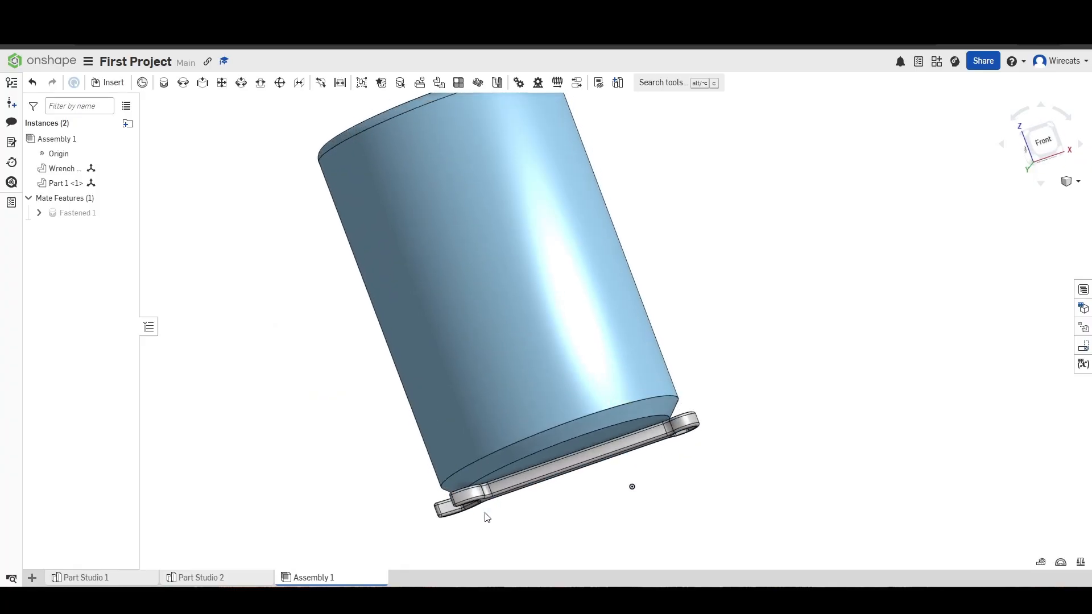
Step: View the cylinder in Part Studio 1 and return to the wrench in Part Studio 2
left_click(196, 578)
left_click(126, 579)
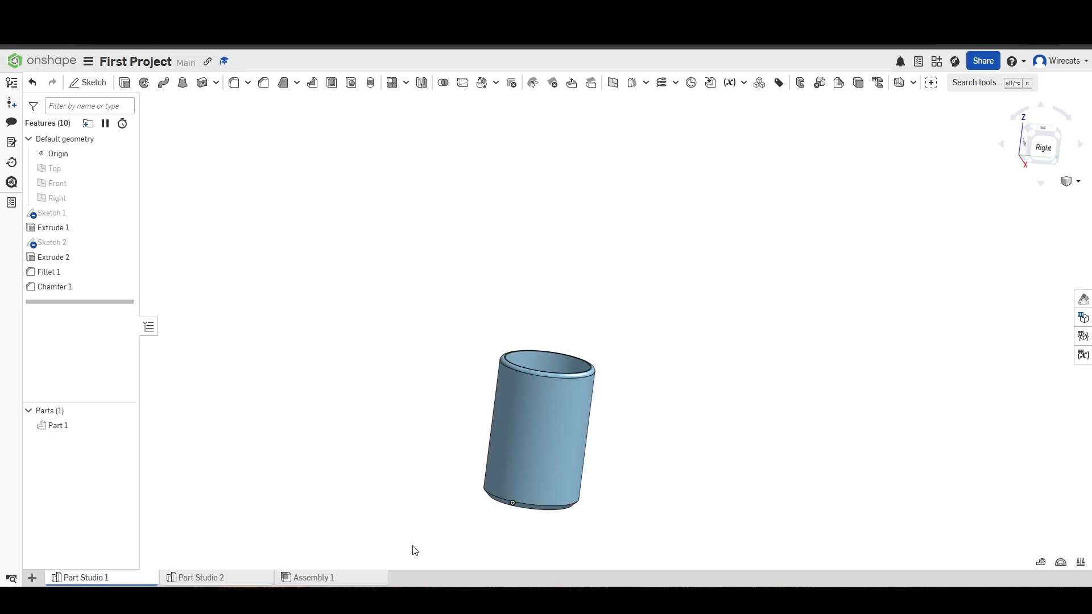
left_click(212, 579)
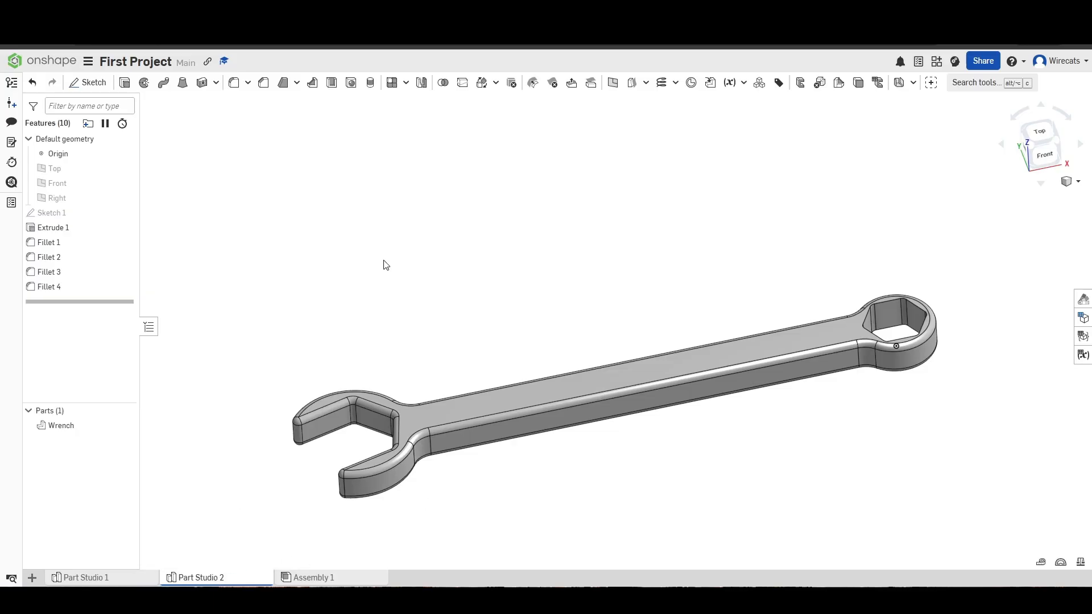